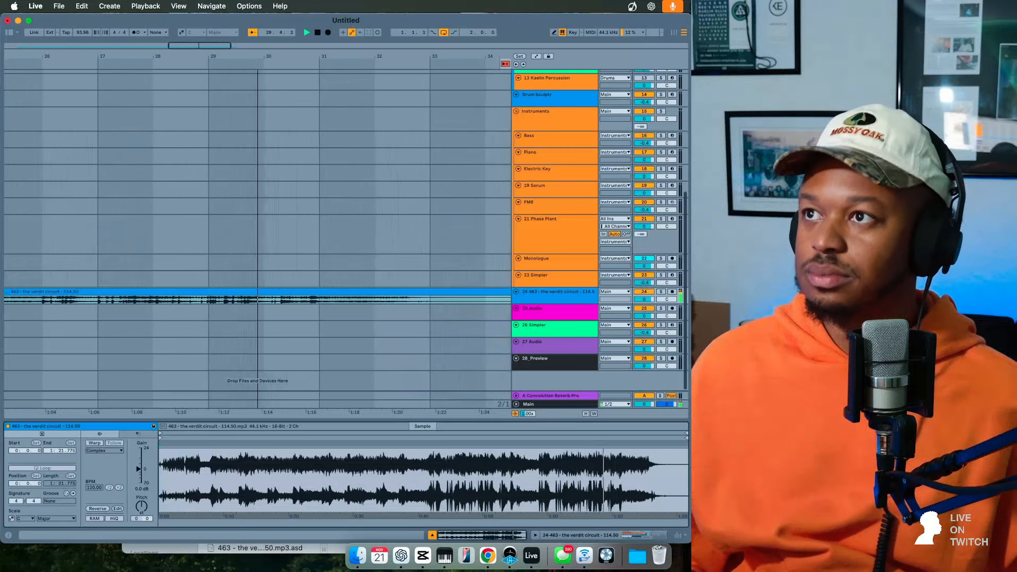
- Close the CapCut window and confirm quitting it, returning to the Live set
click(696, 120)
click(261, 117)
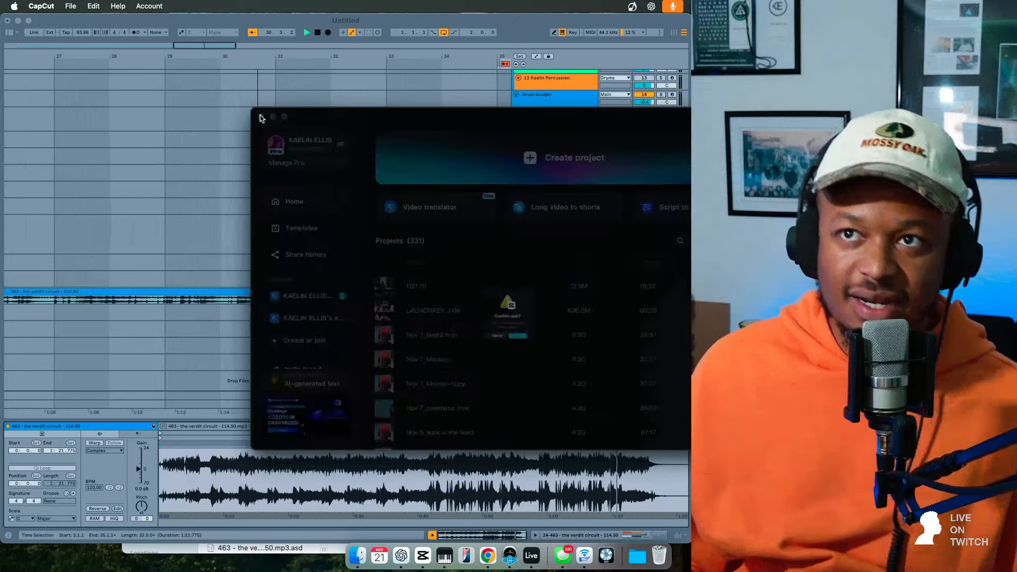
key(Return)
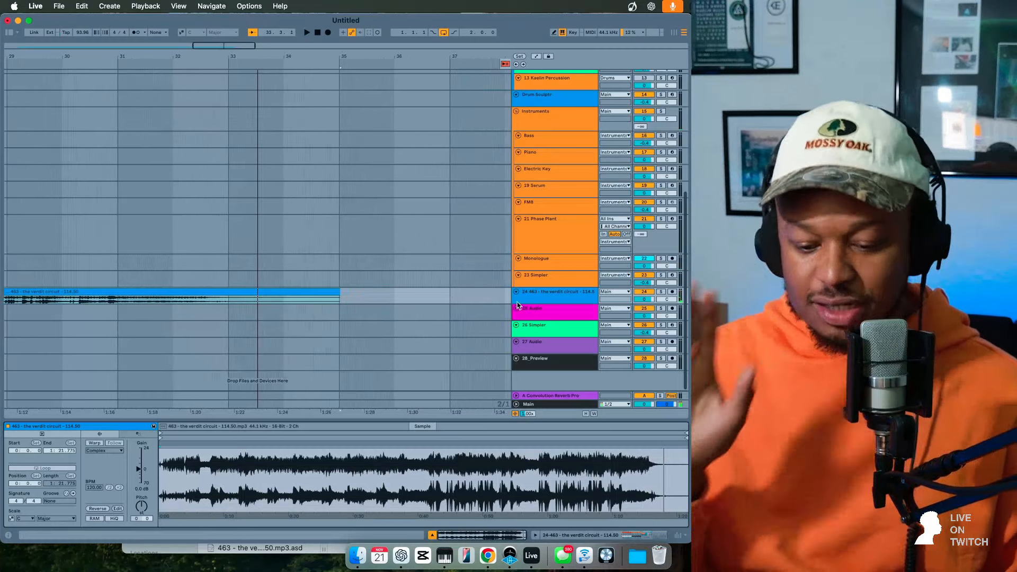
- Make the "463 - the verdit circuit - 114.50" track taller and display its audio clip from the start at bar 3
drag(522, 302, 521, 390)
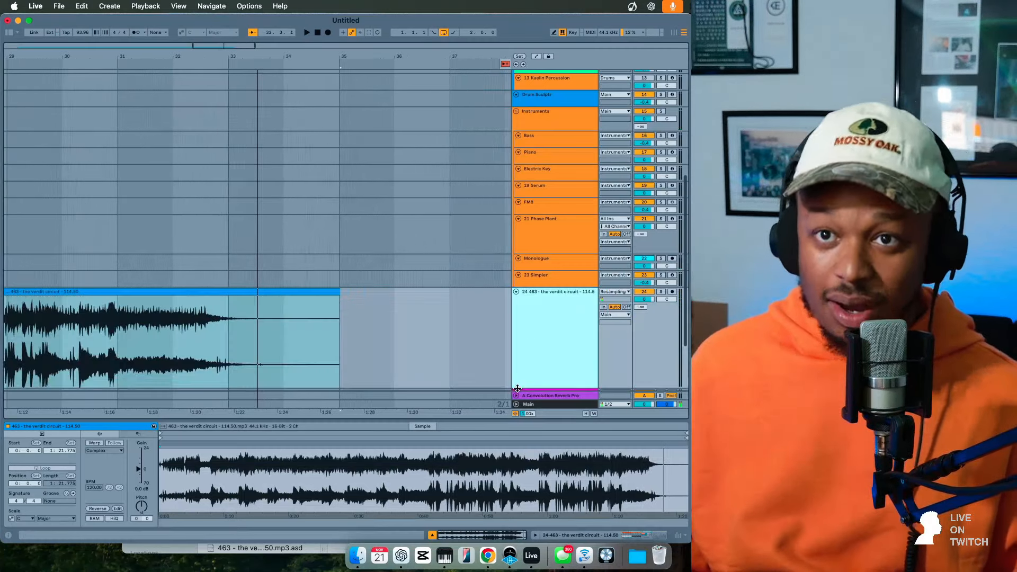
scroll(313, 261, left, 15)
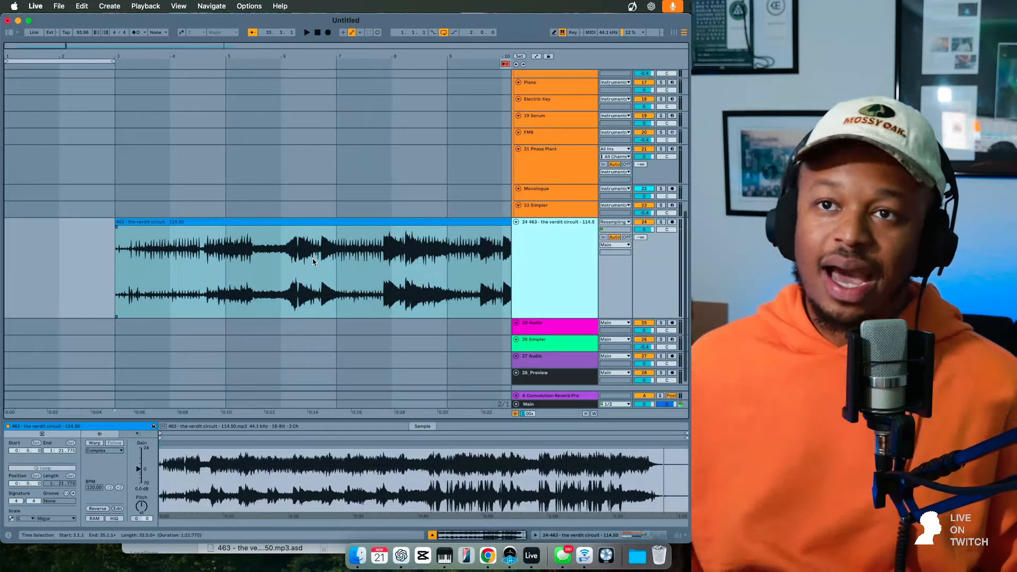
drag(53, 55, 137, 59)
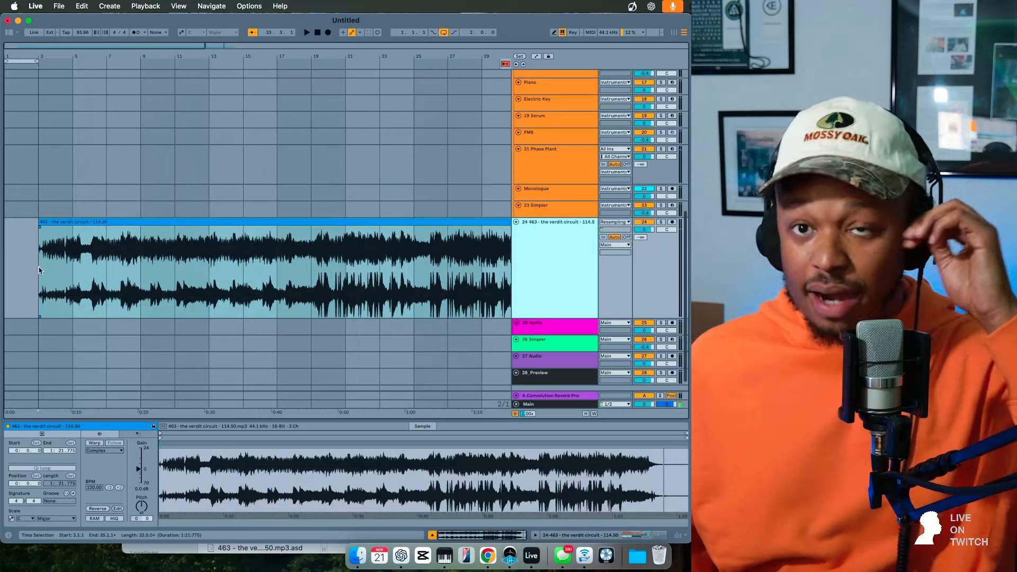
- Play the "463 - the verdit circuit" clip from its start at bar 3 to hear the opening phrase
drag(39, 270, 73, 270)
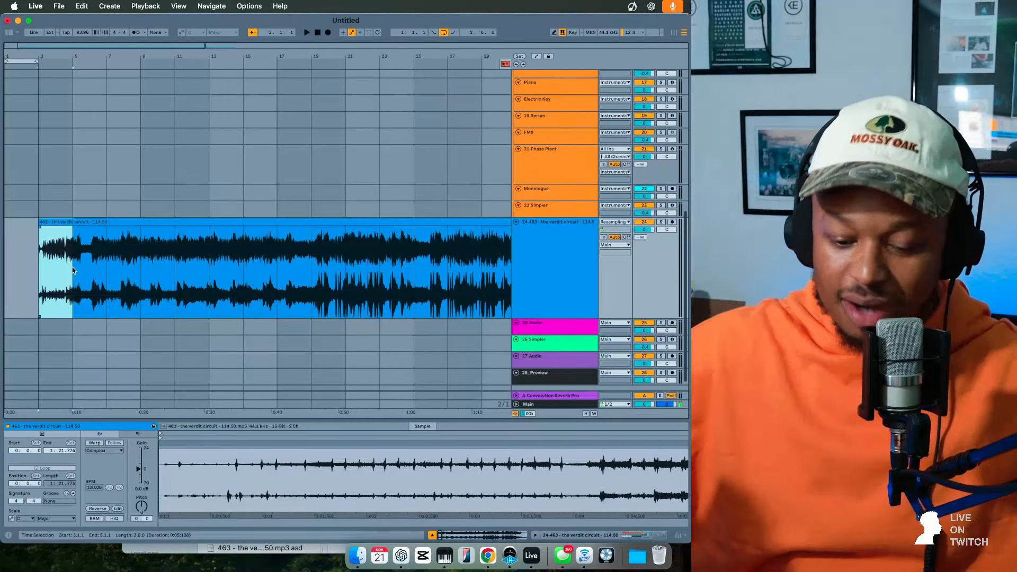
key(space)
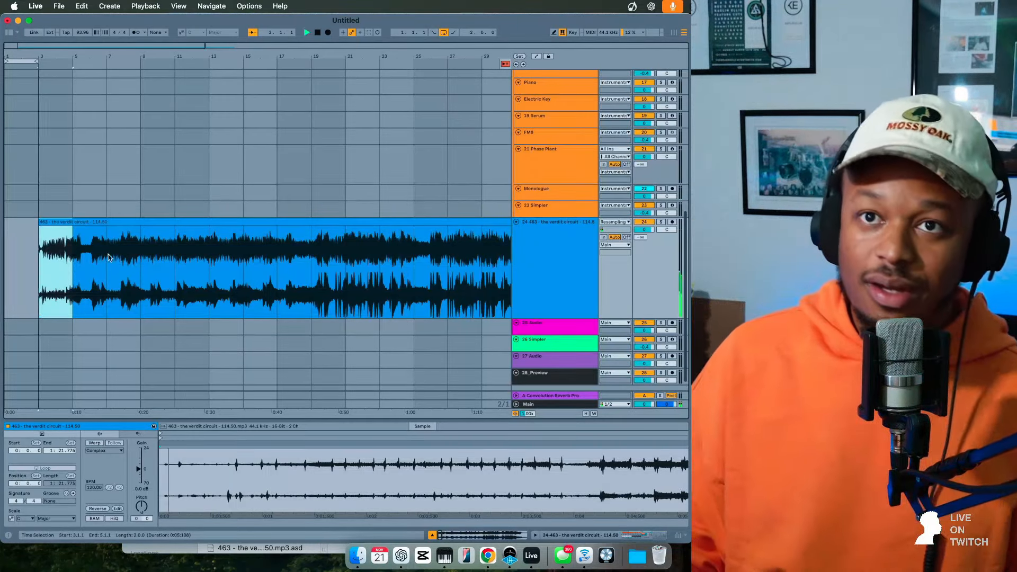
click(39, 266)
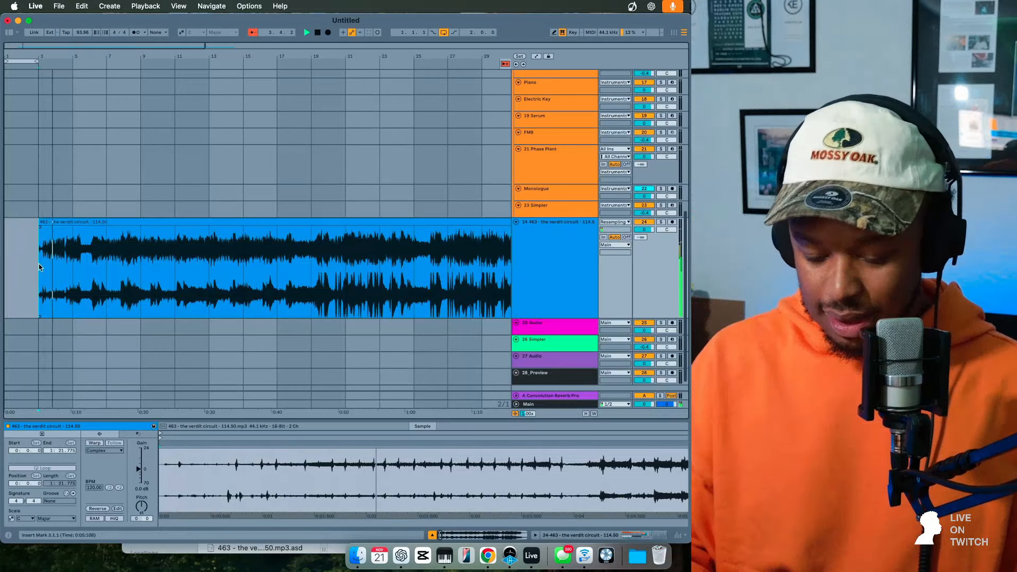
key(plus)
key(plus)
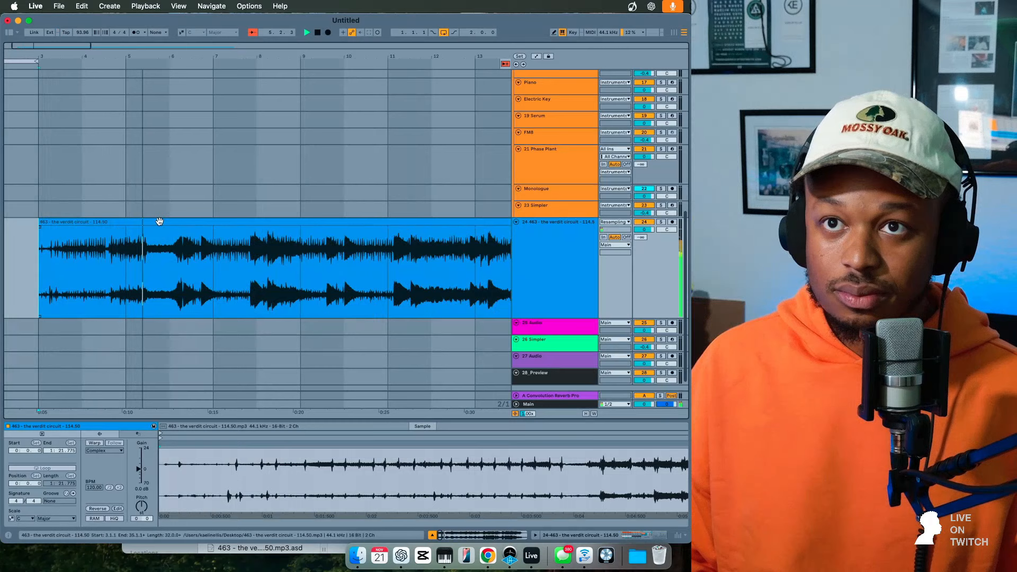
- Stop playback and turn off Snap to Grid in the arrangement
right_click(152, 202)
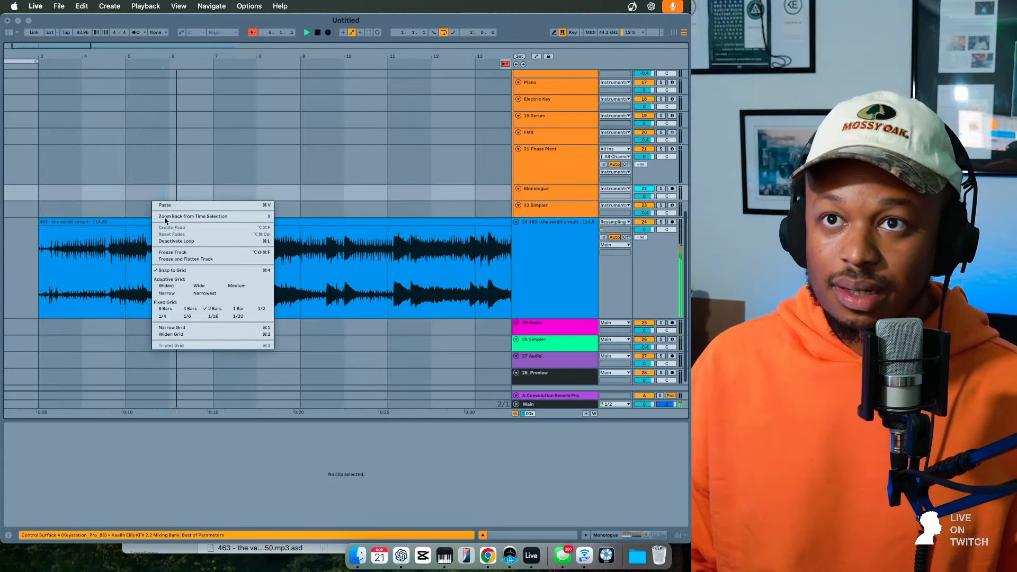
click(150, 186)
click(161, 275)
key(space)
right_click(165, 210)
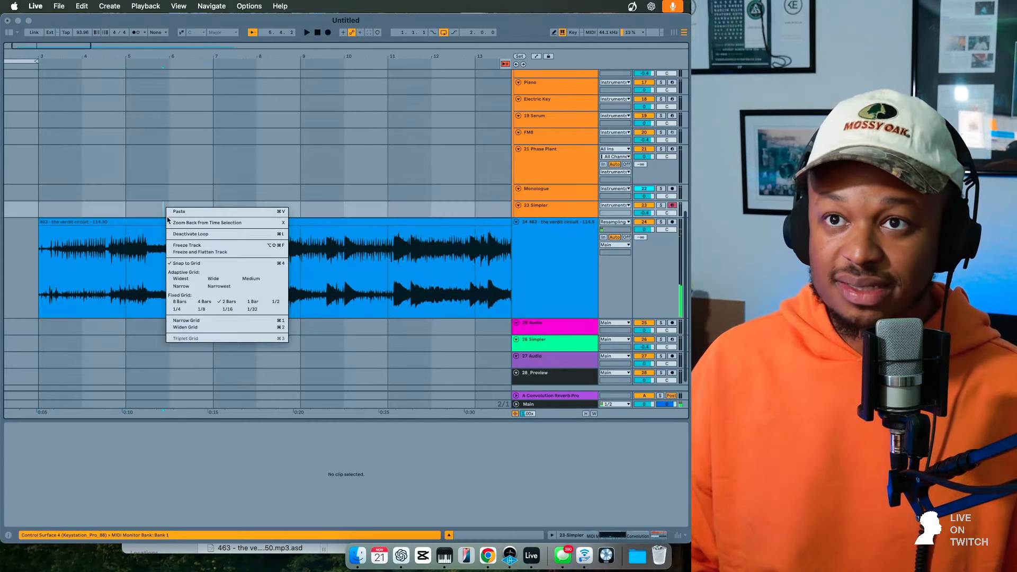
click(150, 263)
click(148, 258)
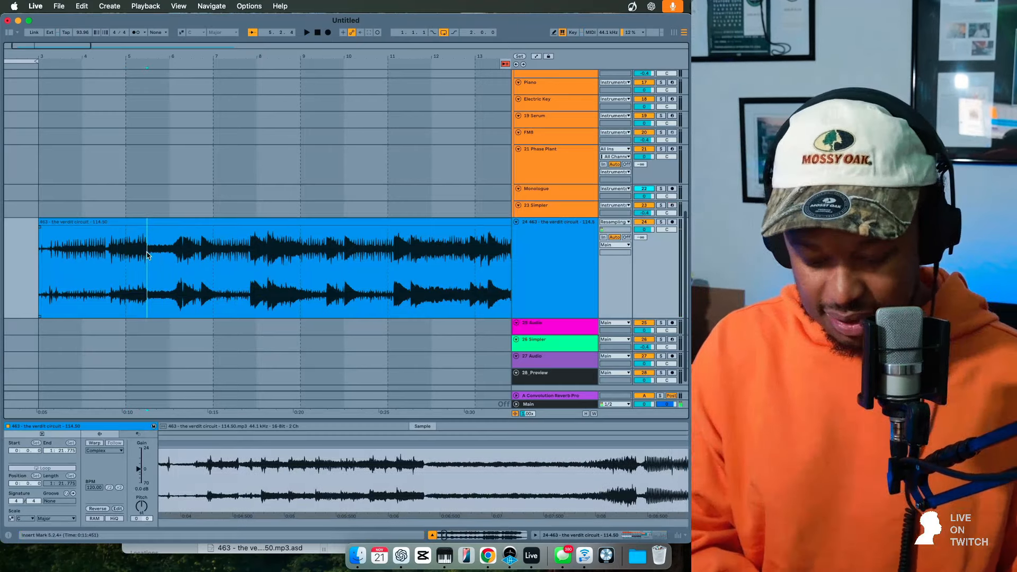
click(149, 257)
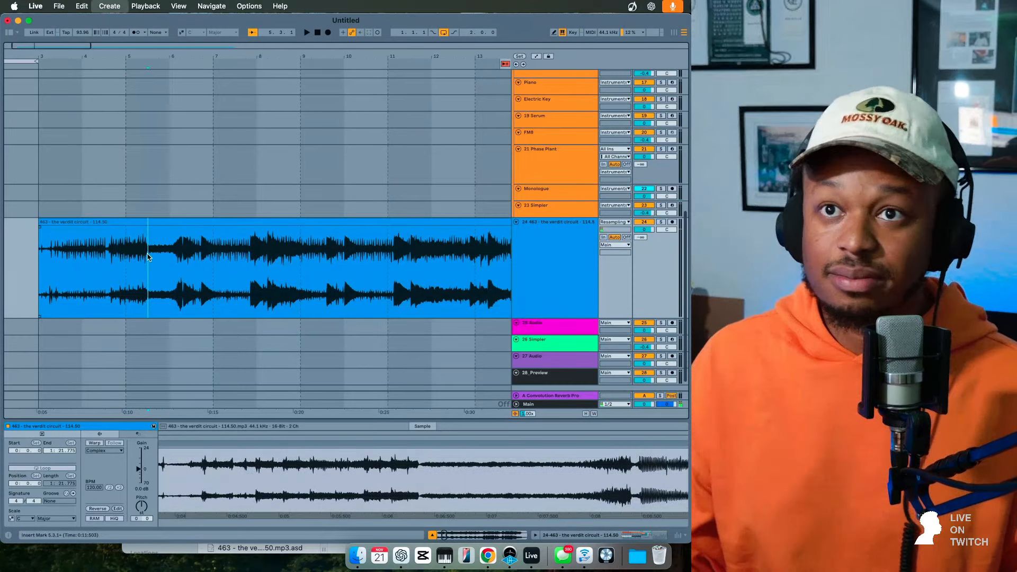
right_click(148, 257)
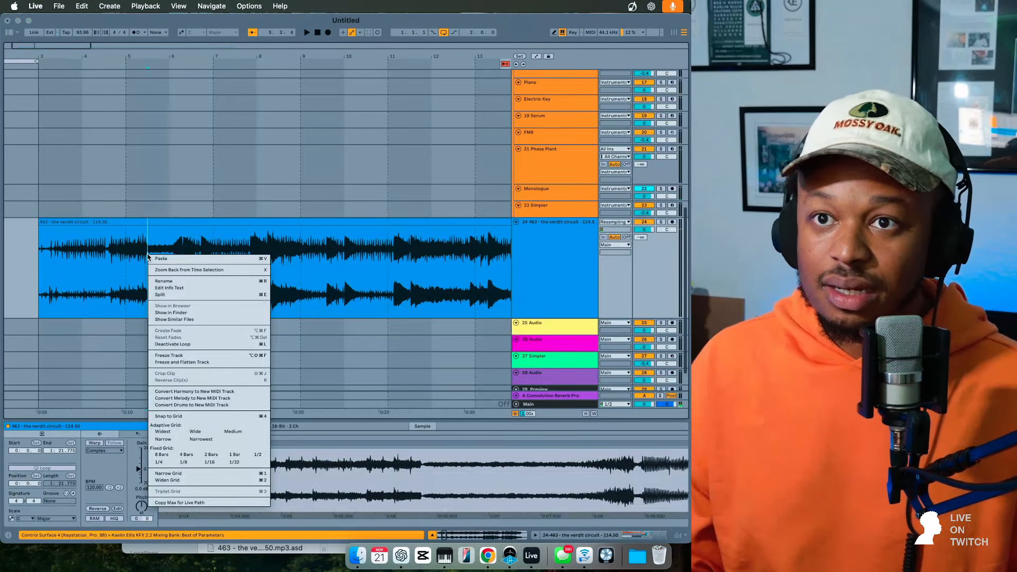
click(148, 258)
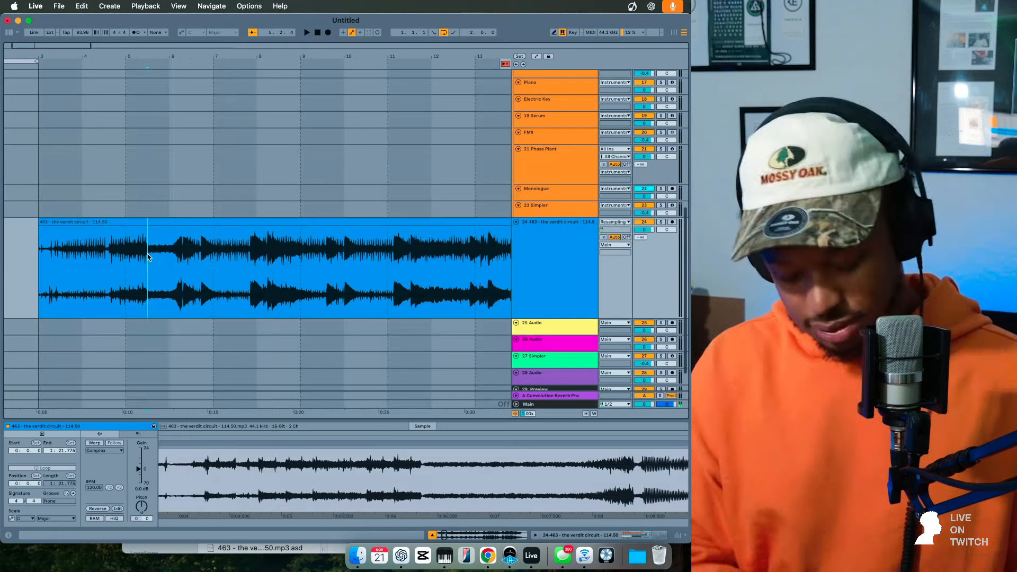
key(super+t)
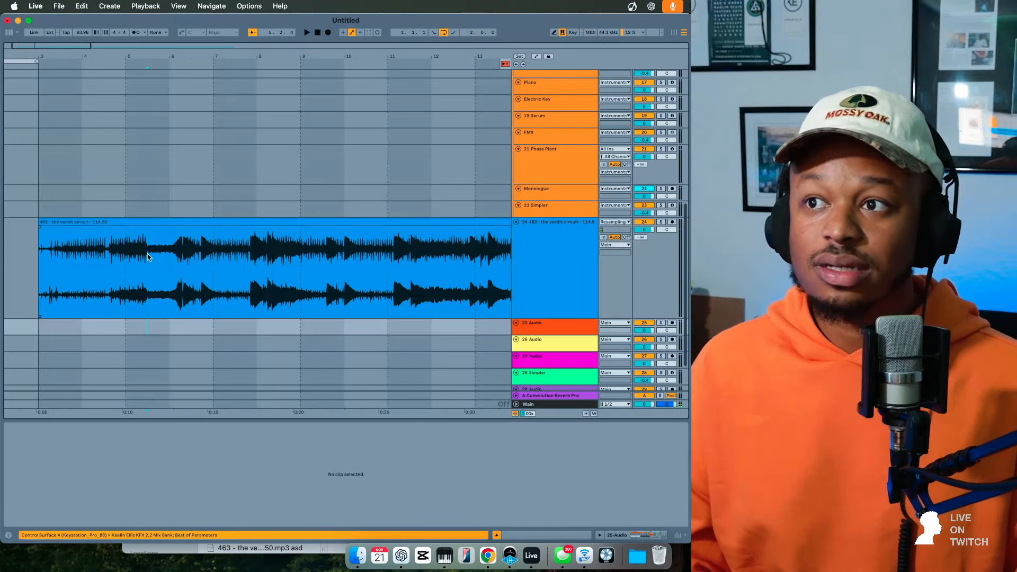
key(super+z)
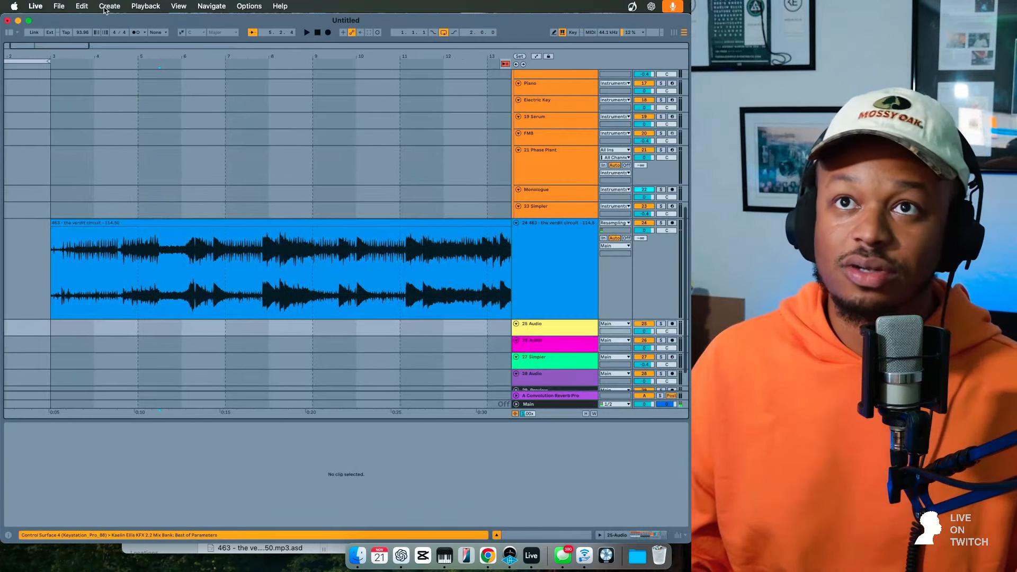
click(105, 8)
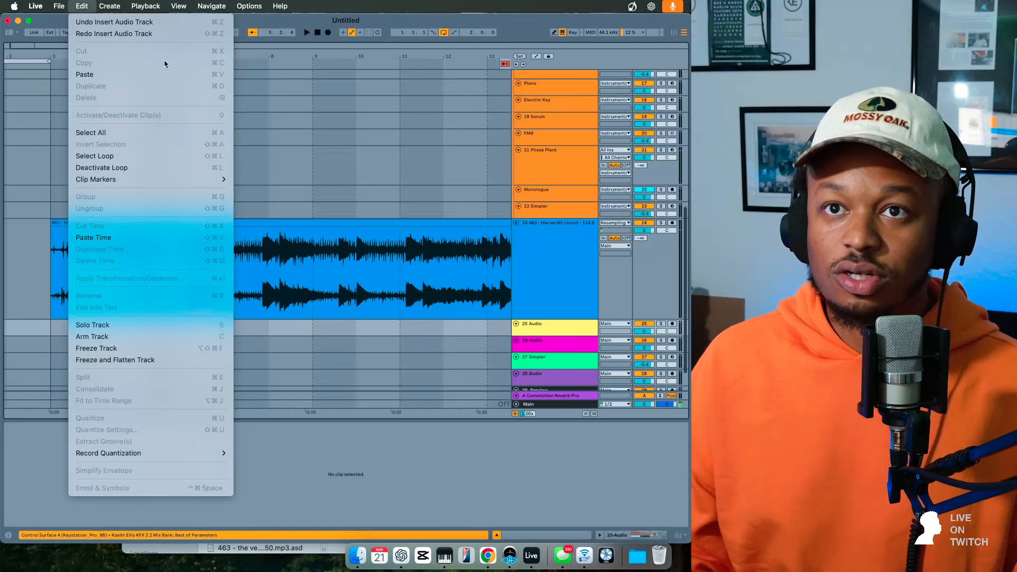
click(292, 238)
- Split the "463 - the verdit circuit" clip at about 5.2.4, where the opening phrase drops to the quieter section
click(158, 269)
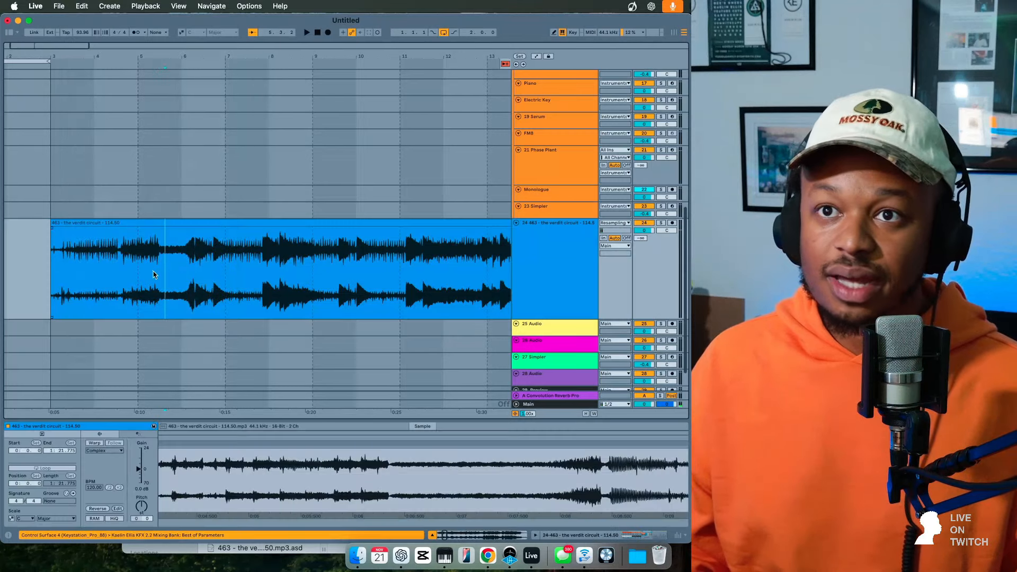
key(super+s)
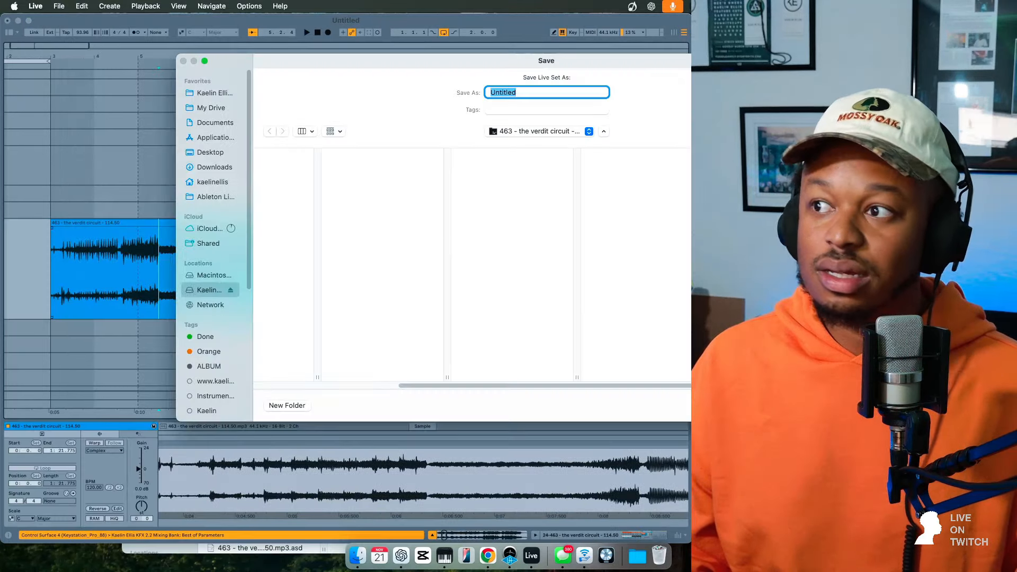
key(Escape)
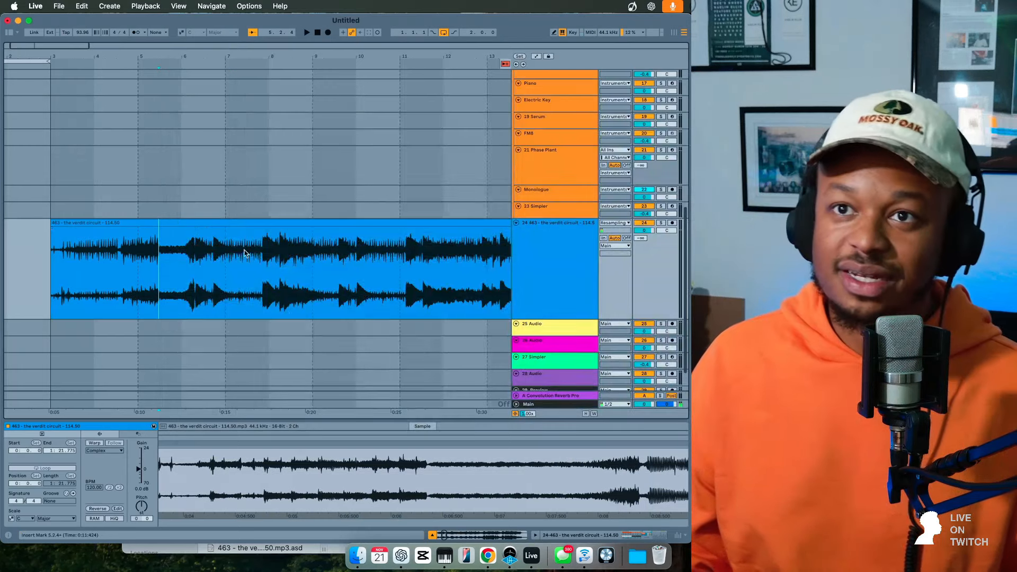
right_click(158, 255)
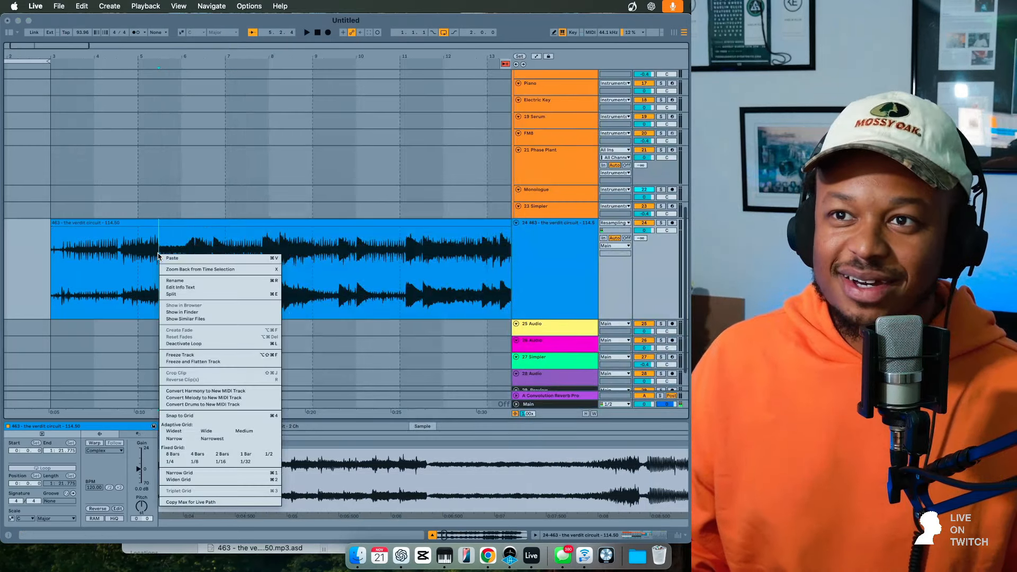
key(Escape)
key(super+e)
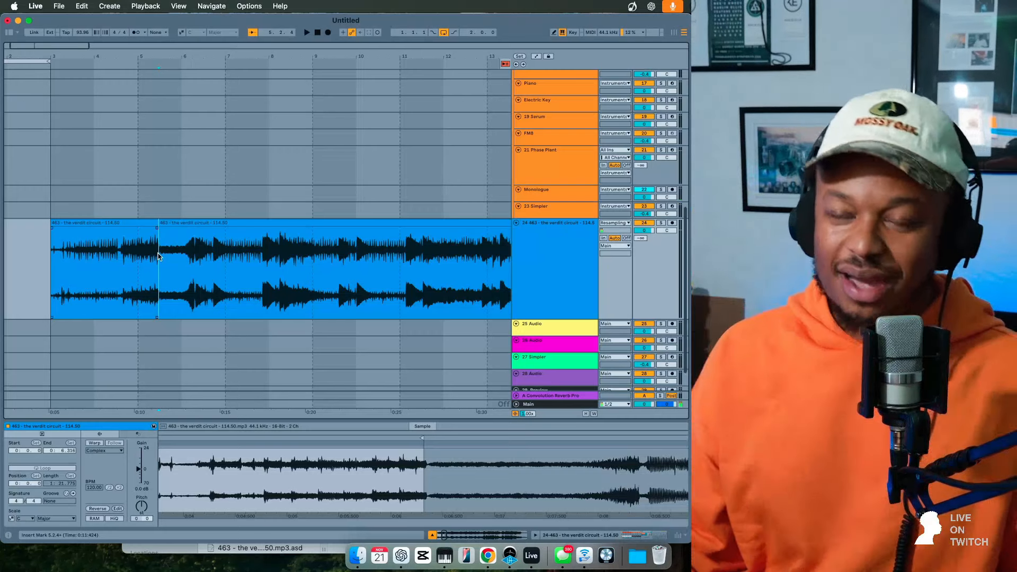
- Split the opening segment again at about 4.3.2, where its waveform gets louder
click(123, 223)
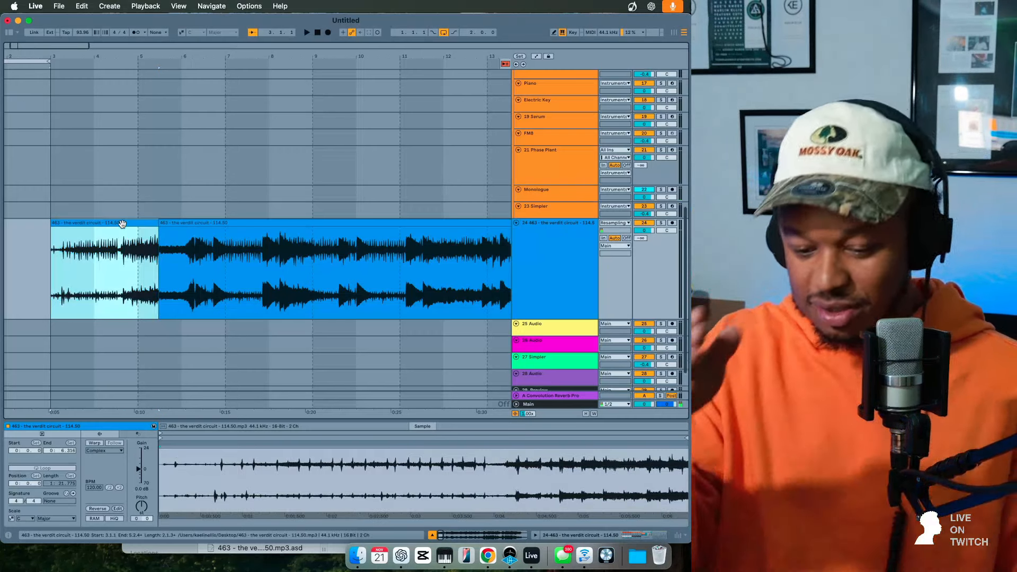
click(122, 247)
click(119, 250)
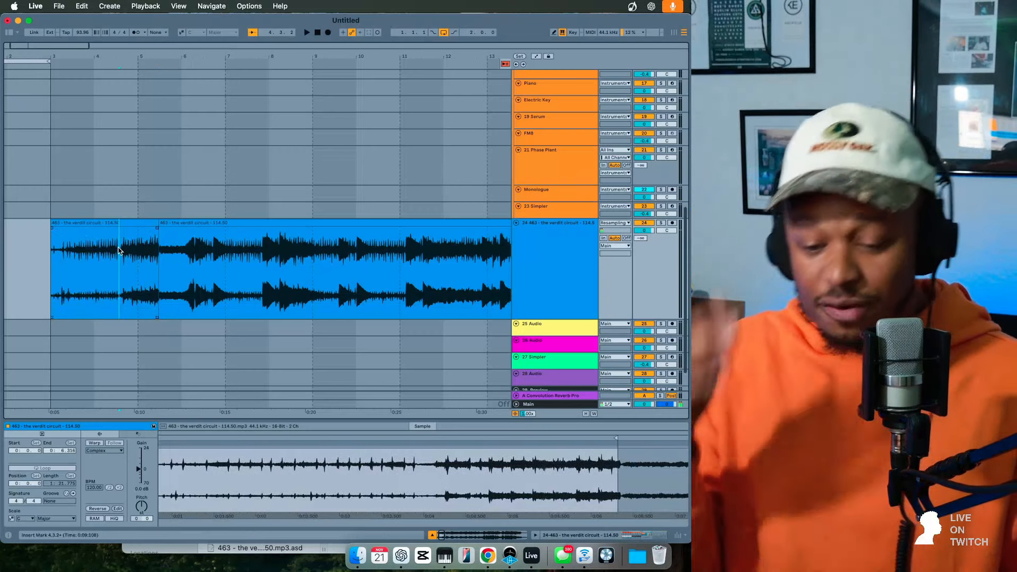
key(super+e)
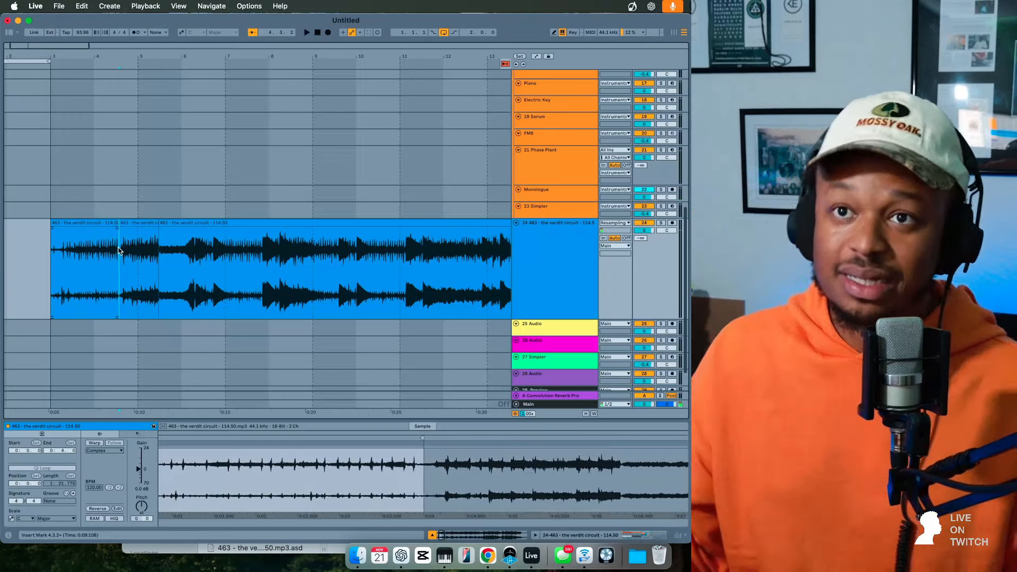
- Split the long remaining segment at about 6.2.1, just after the swell that ends the quieter section
click(79, 217)
click(81, 223)
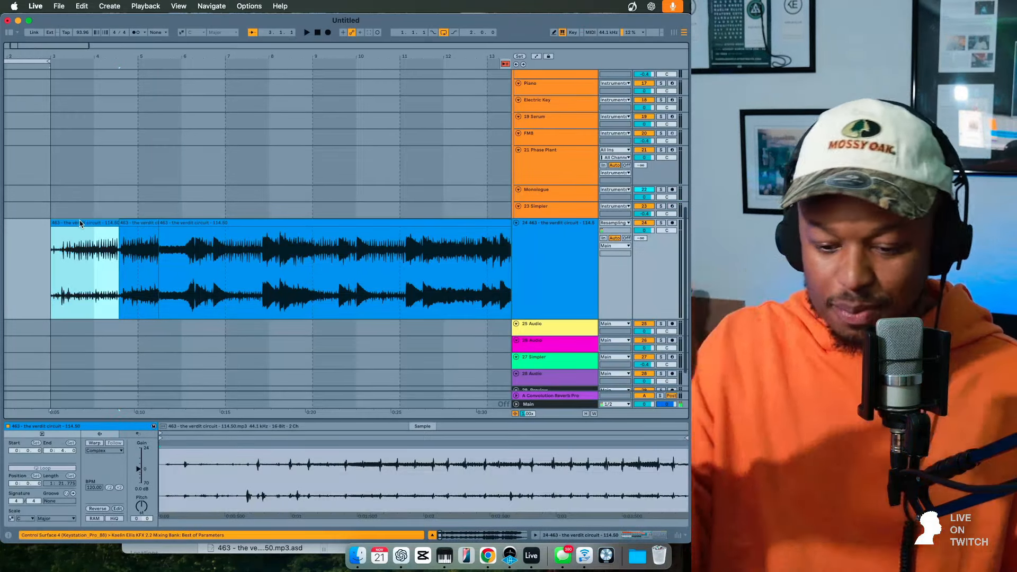
click(148, 241)
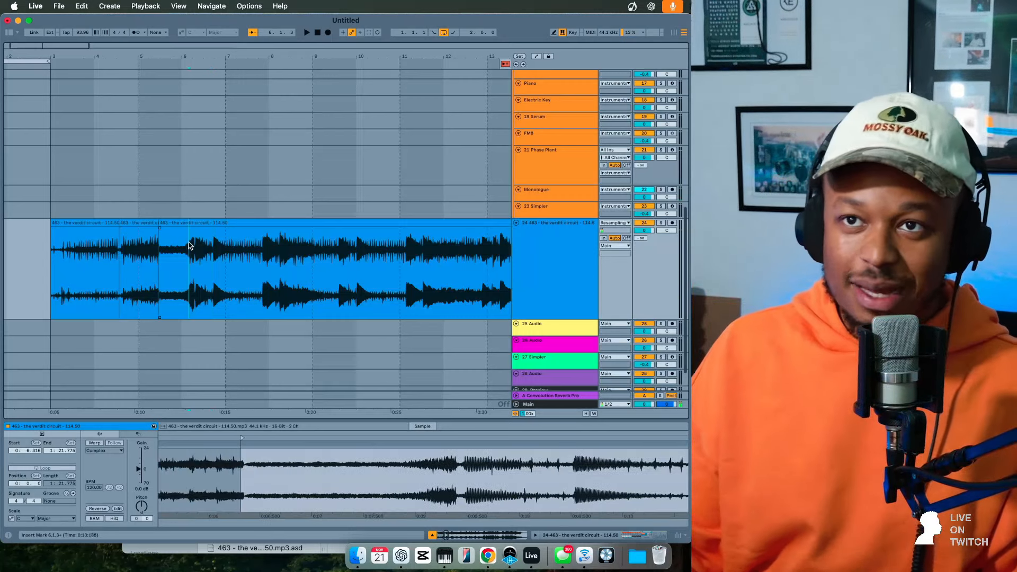
click(193, 243)
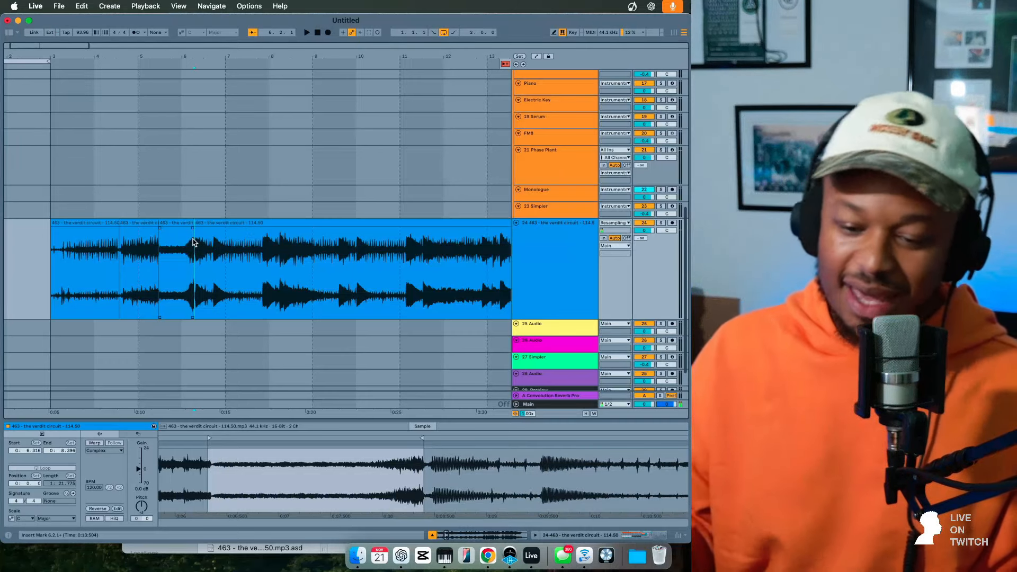
- Audition the first slices of the clip by selecting and playing them one at a time
click(185, 221)
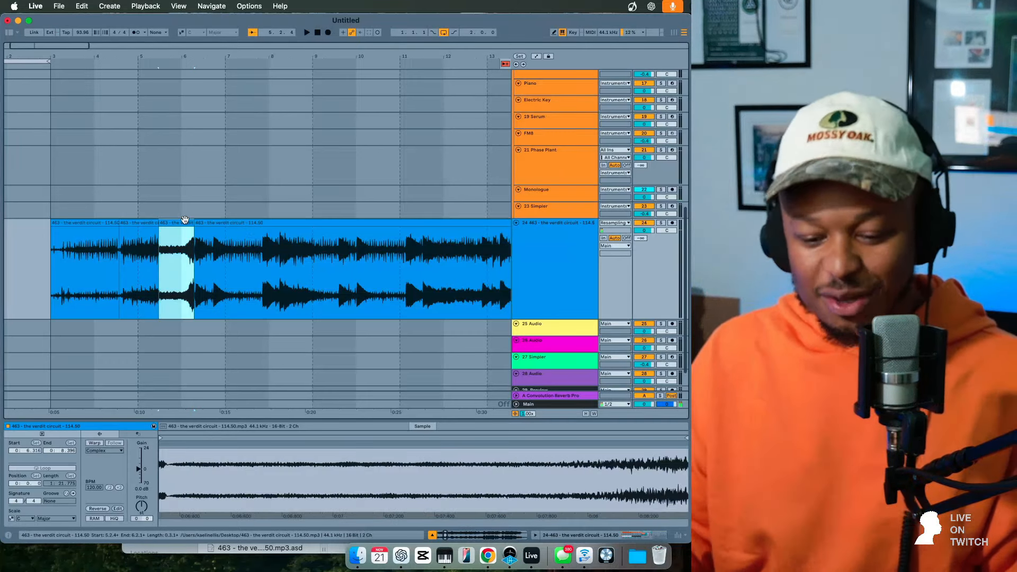
click(97, 223)
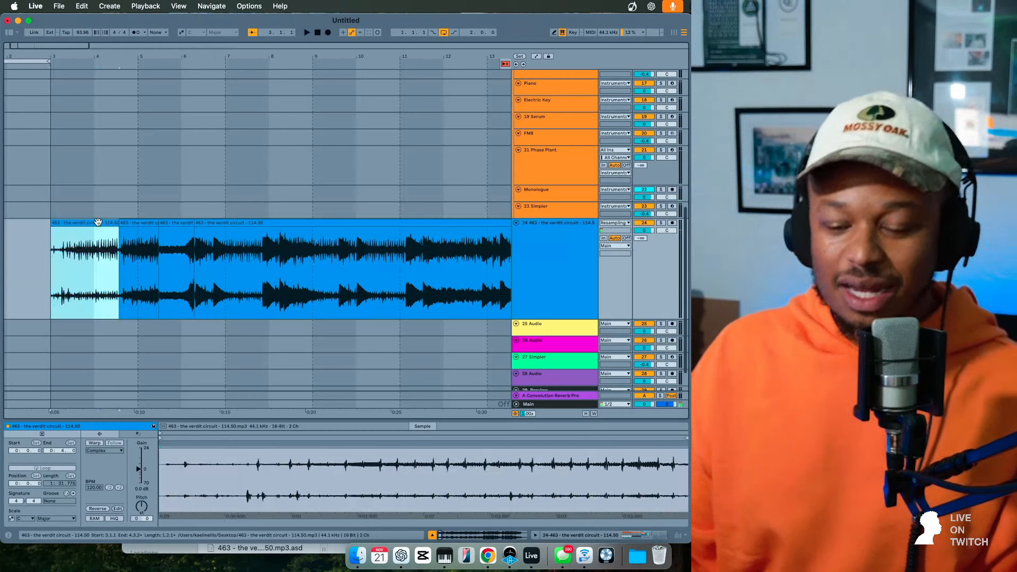
key(space)
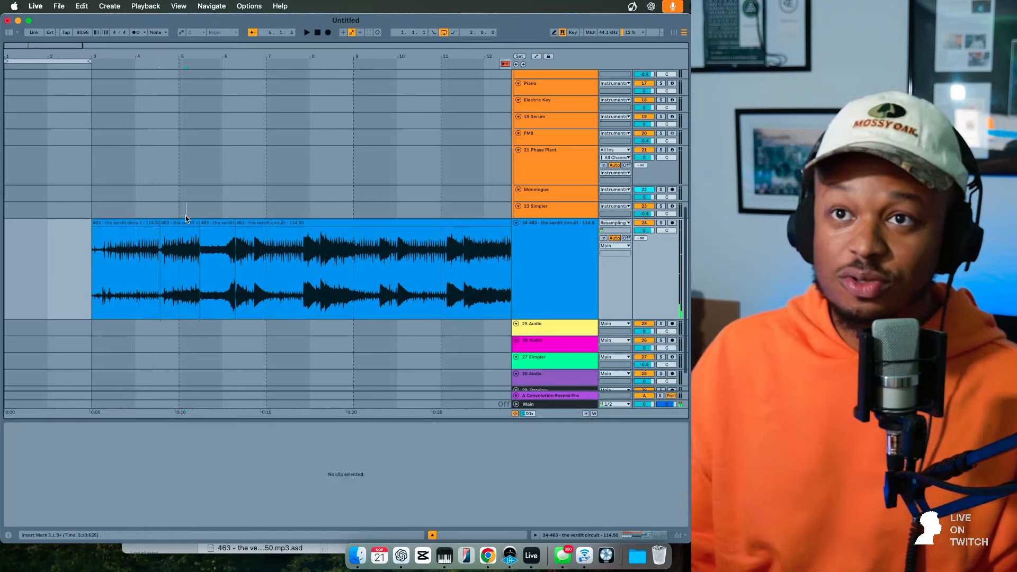
click(183, 223)
key(space)
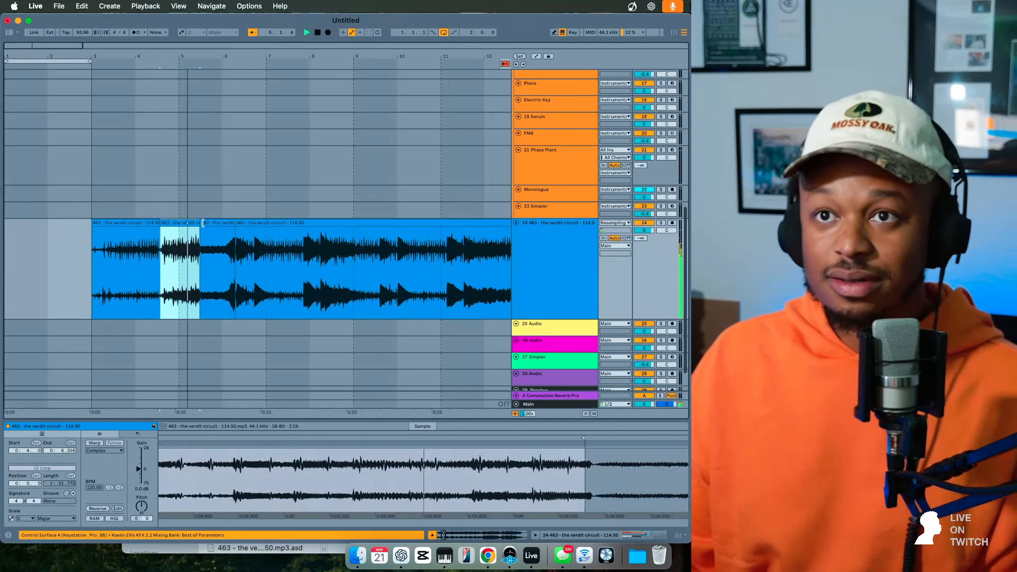
click(208, 222)
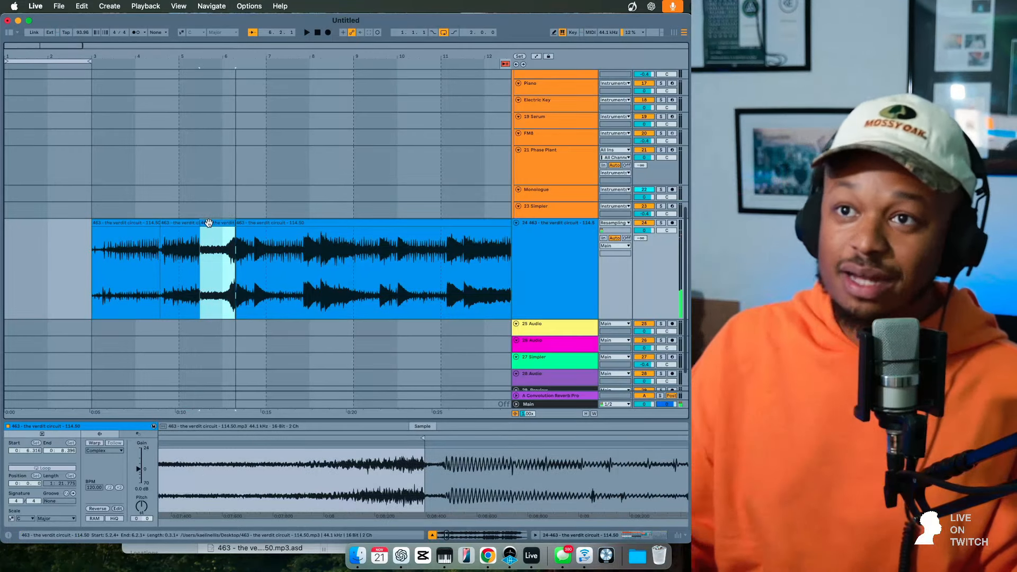
scroll(254, 274, right, 5)
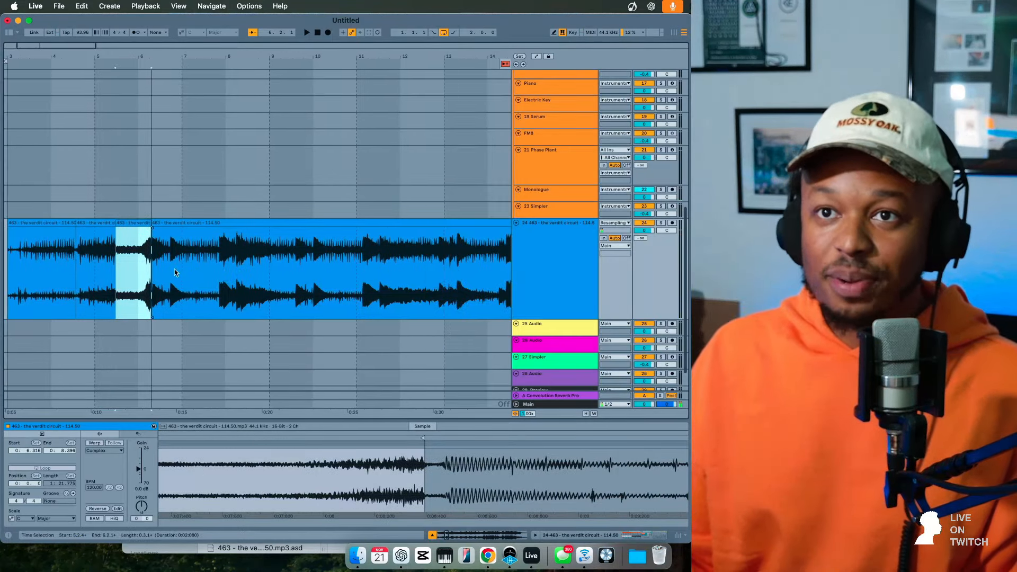
- Play on from about 6.2.2 and isolate the loud passage from about 7.4.2 to 8.2.2 as its own slice
click(147, 255)
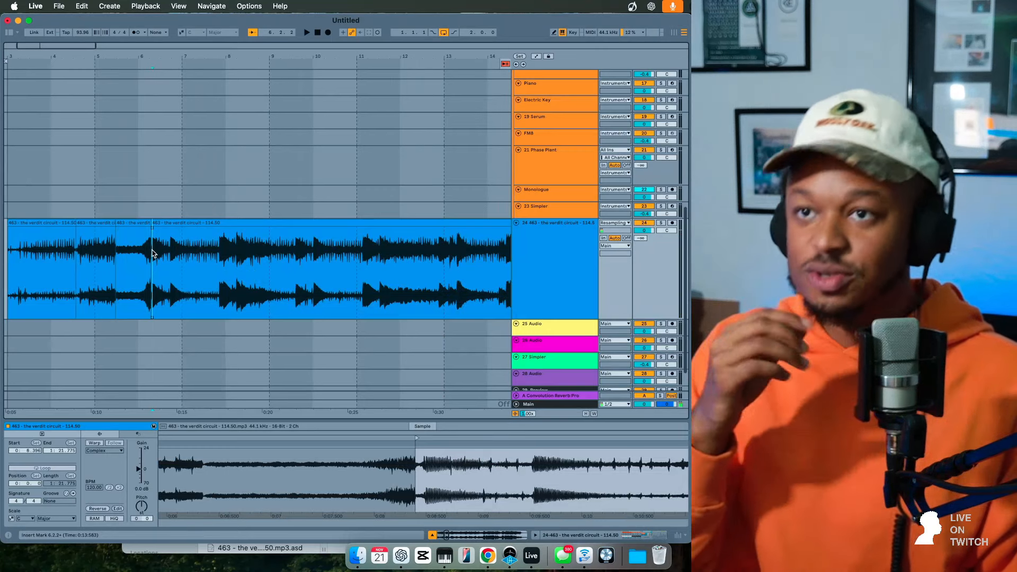
key(space)
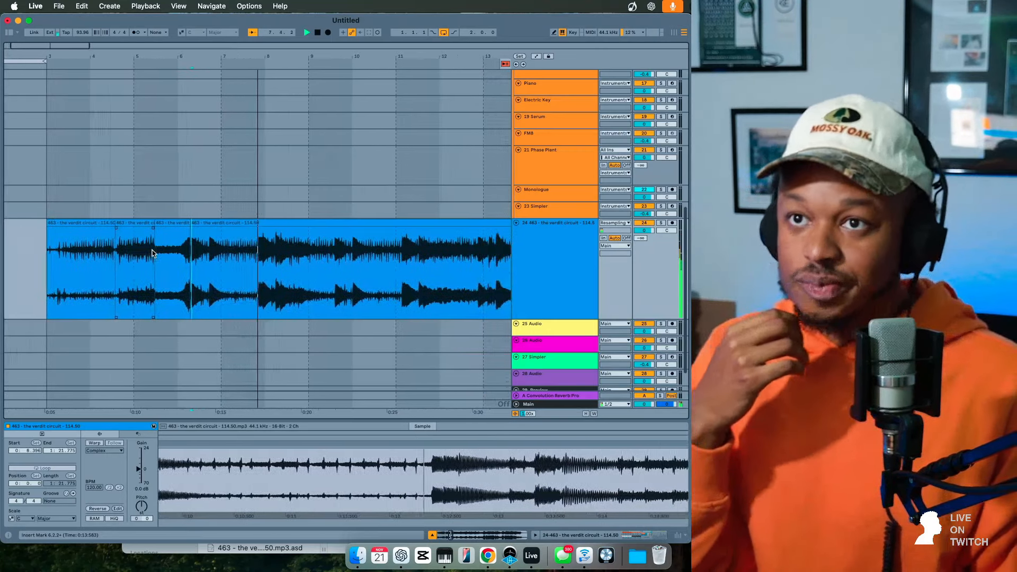
key(space)
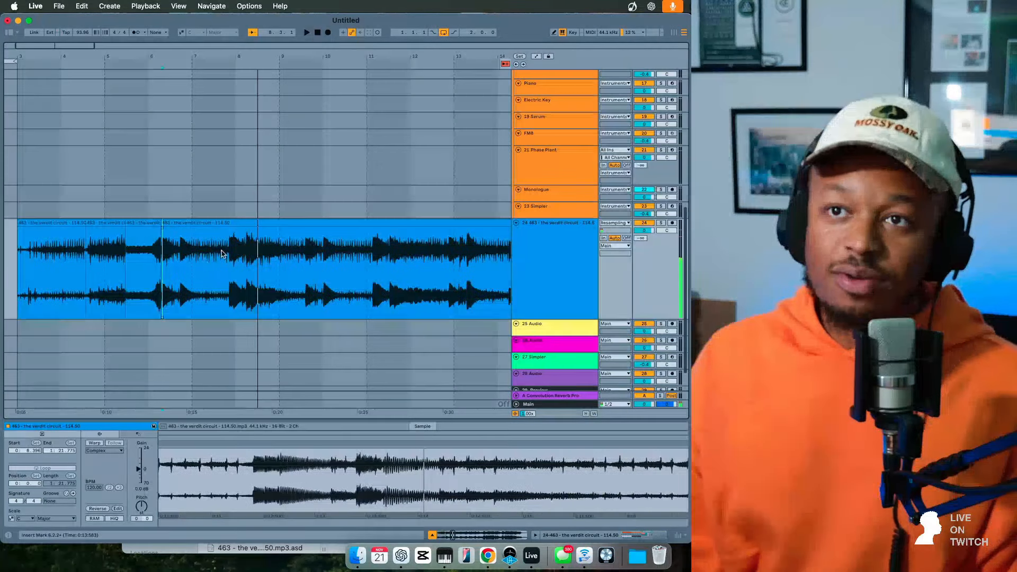
click(227, 246)
key(plus)
key(plus)
key(plus)
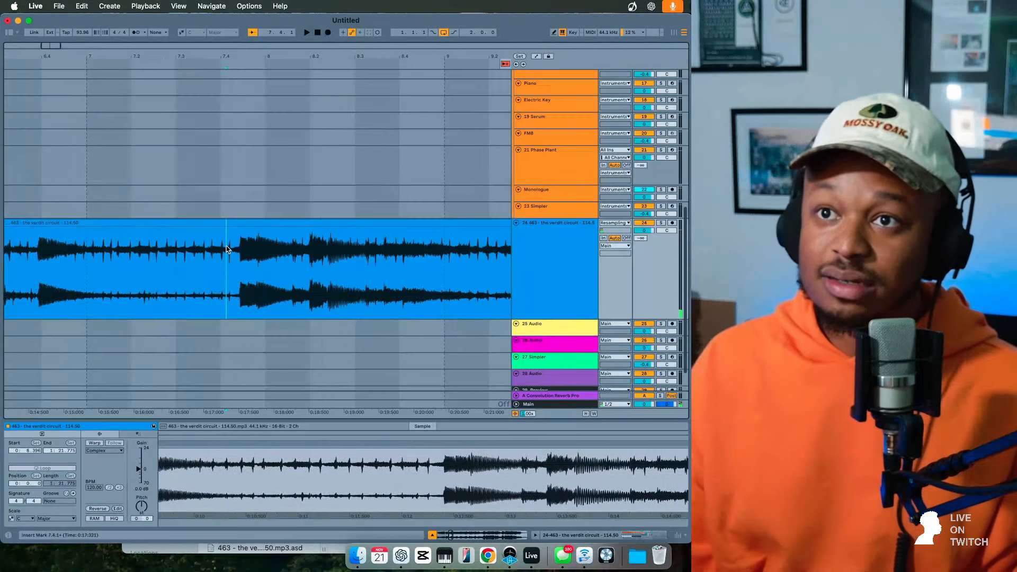
click(241, 250)
key(space)
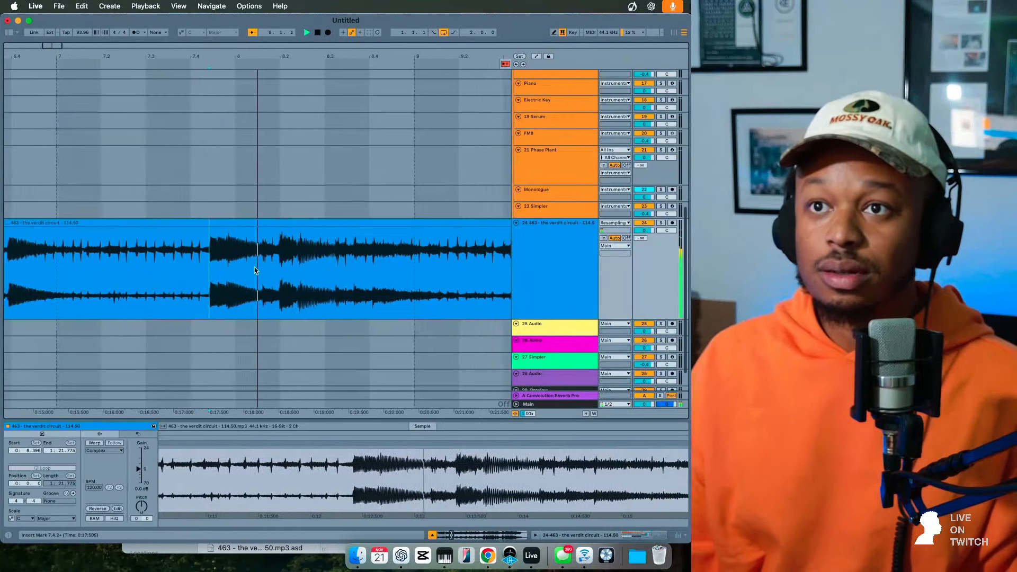
shift+click(262, 261)
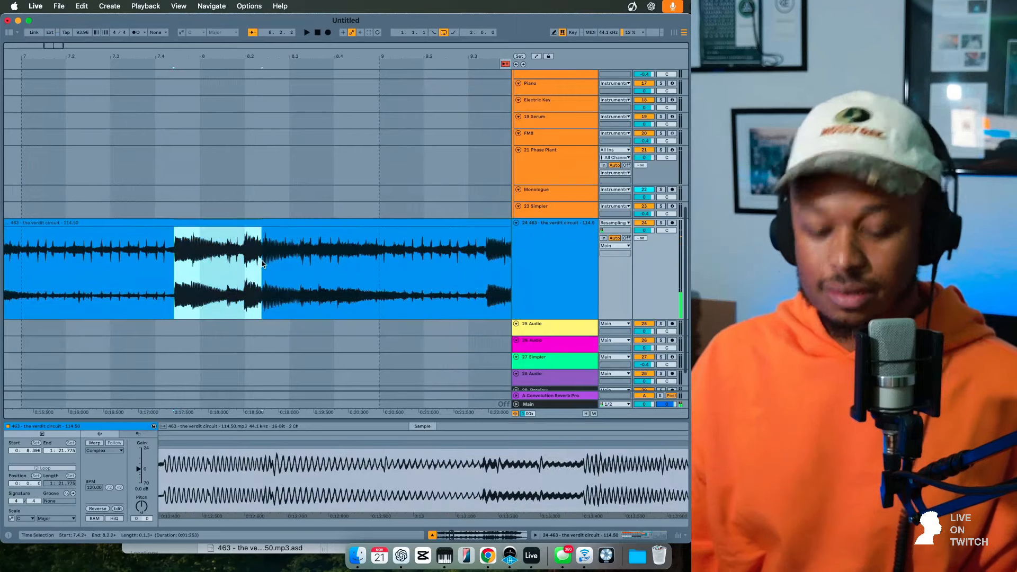
key(space)
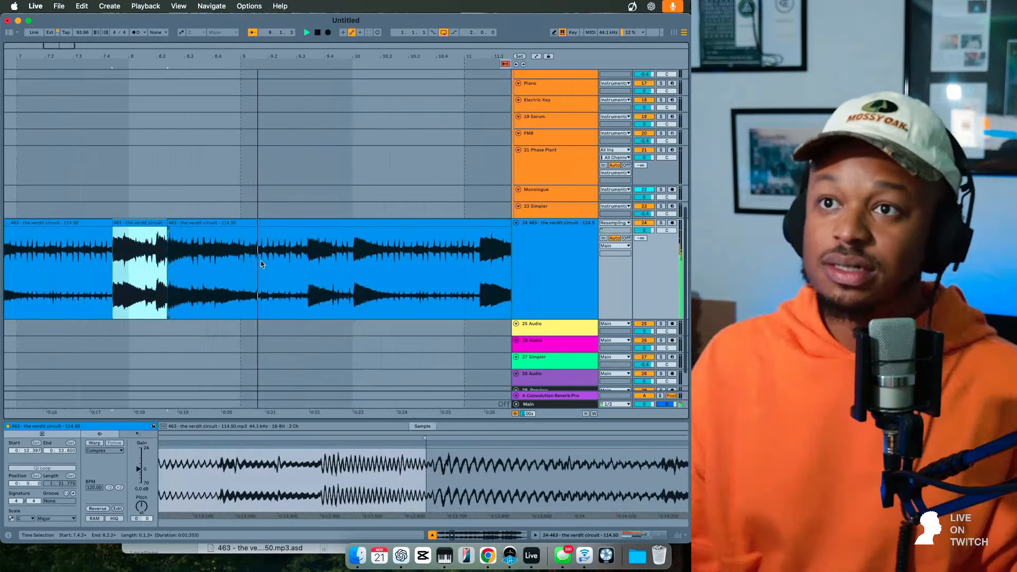
- Split the following segment at about 9.1.4 and again at the loud hit near 9.3.2, and audition the new slice
click(177, 268)
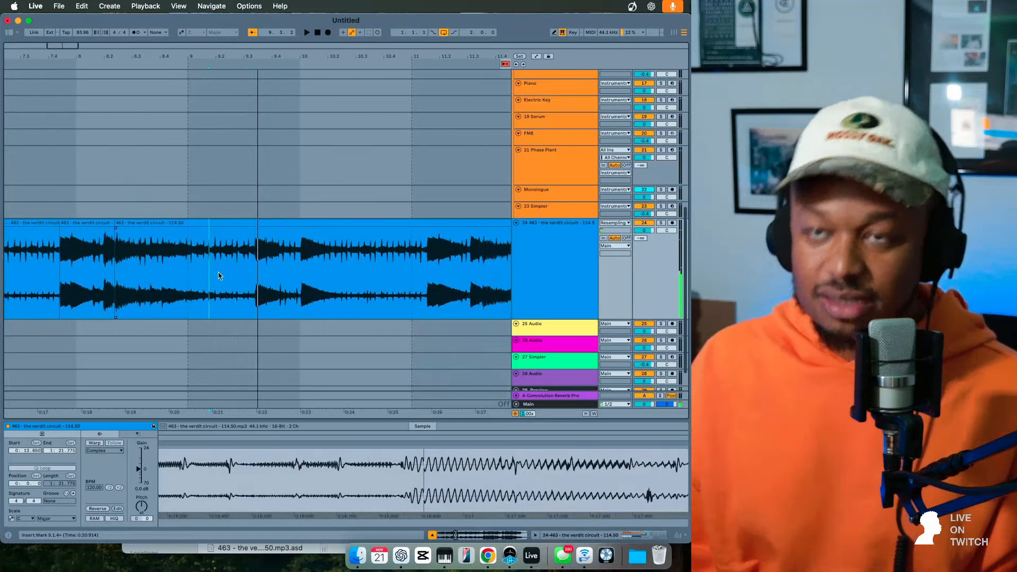
key(super+e)
click(255, 247)
key(super+e)
click(233, 247)
key(space)
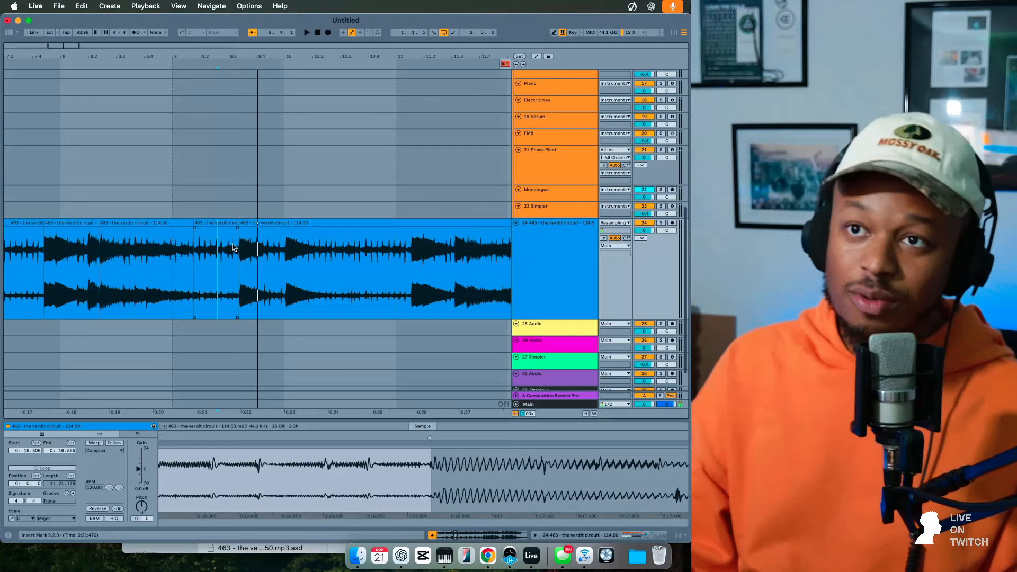
- Audition the remaining long segment from about 10.3.2, skipping ahead to about 14.2.3 and then past bar 16
click(352, 257)
key(space)
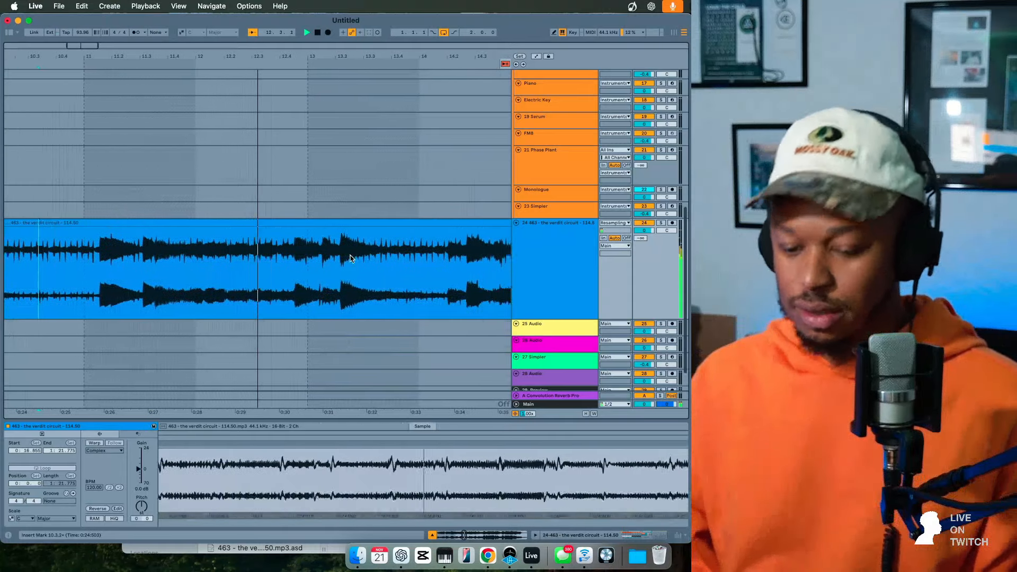
key(minus)
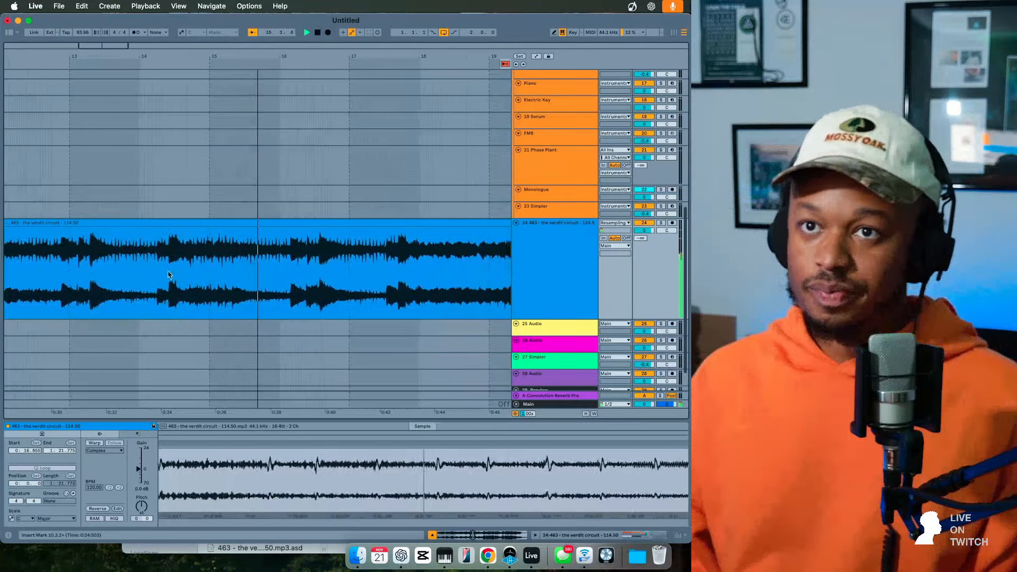
click(152, 275)
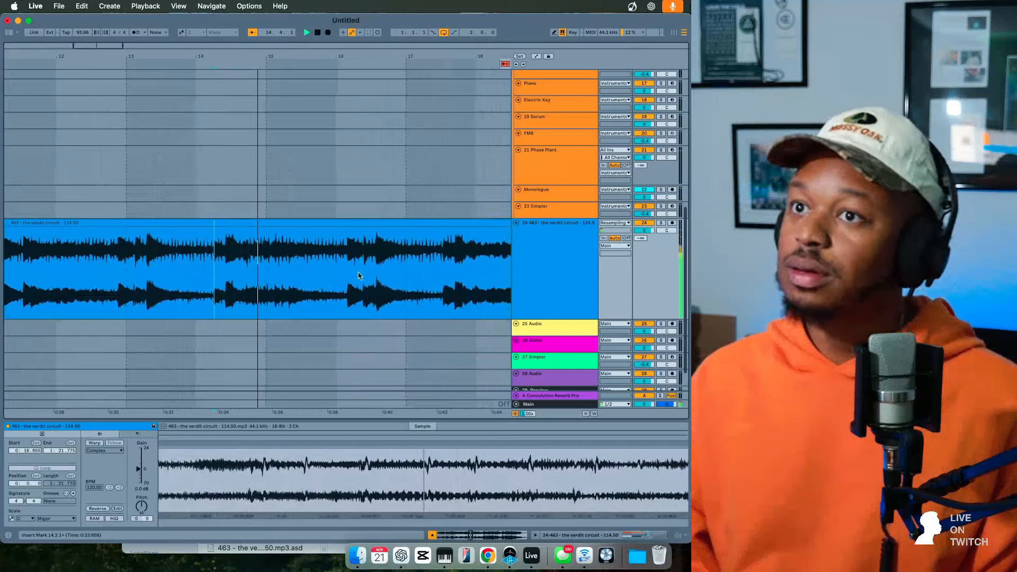
click(413, 276)
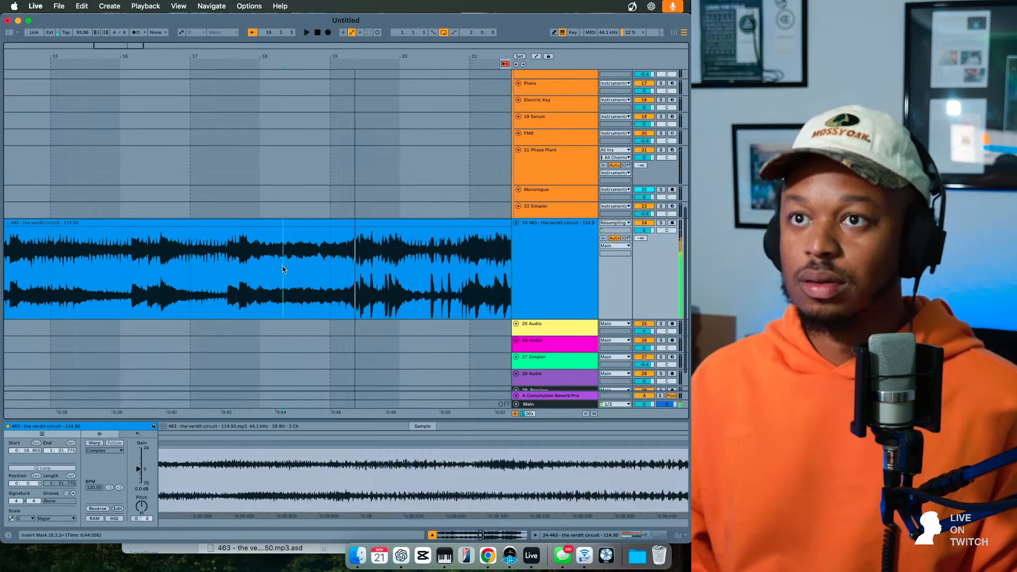
key(space)
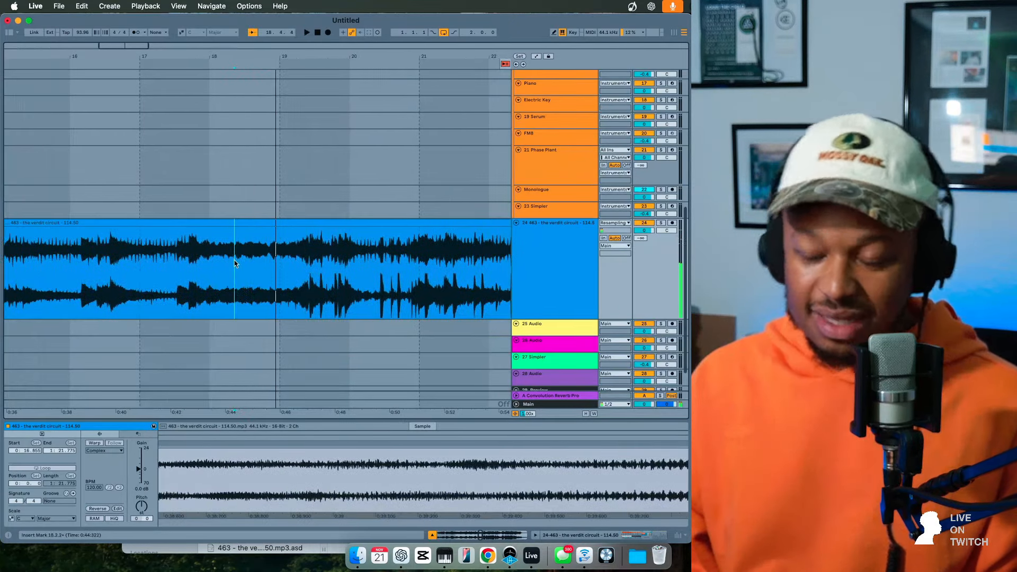
- Find the cut point by ear around bar 17 and split the long segment at about 17.4.2, where the loud hits end
click(179, 266)
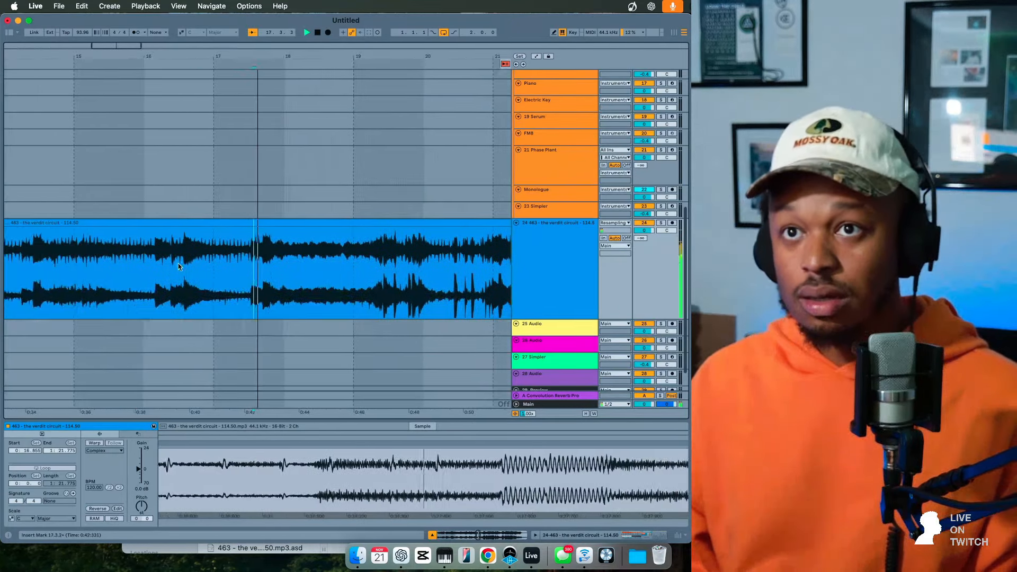
key(space)
click(247, 261)
key(space)
key(space)
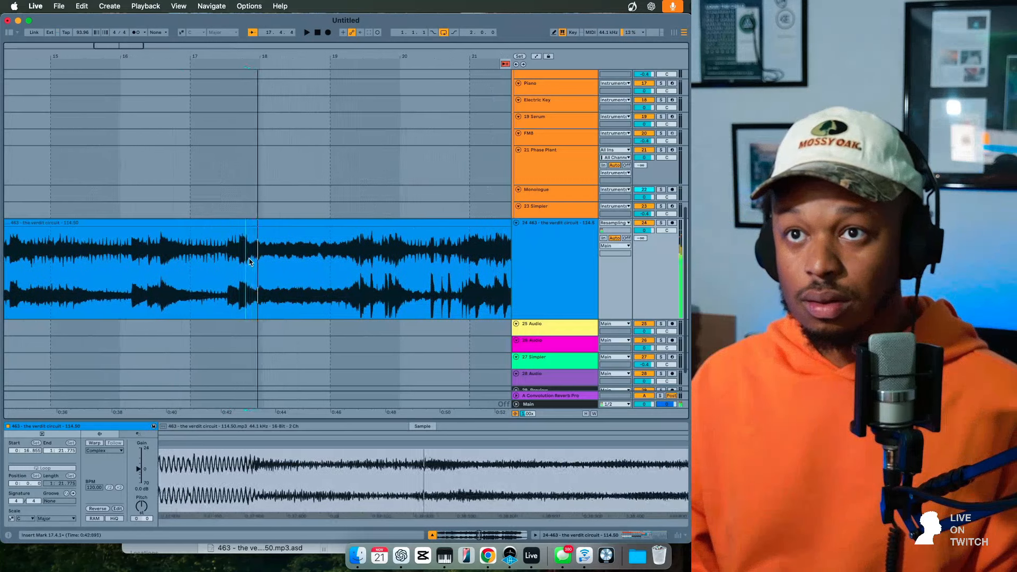
key(super+e)
key(space)
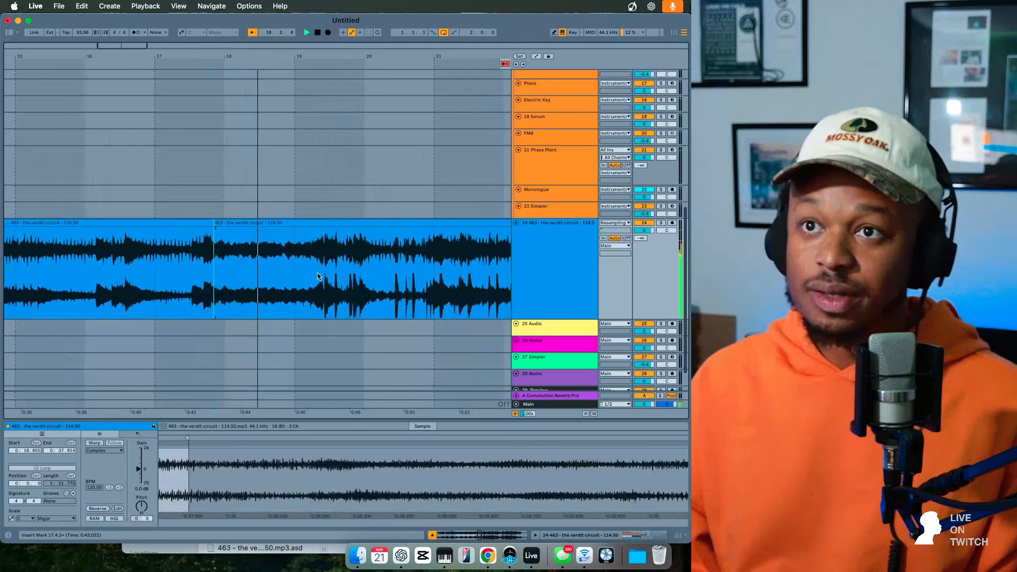
- Split the remaining segment at about 19.2.2, where the waveform turns loud again
click(287, 271)
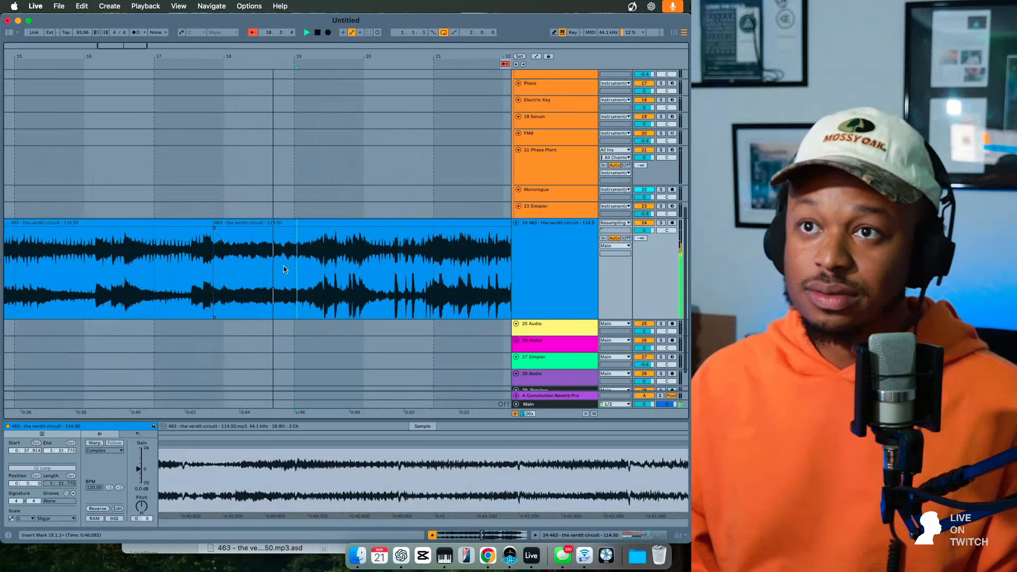
click(323, 268)
key(super+e)
key(super+z)
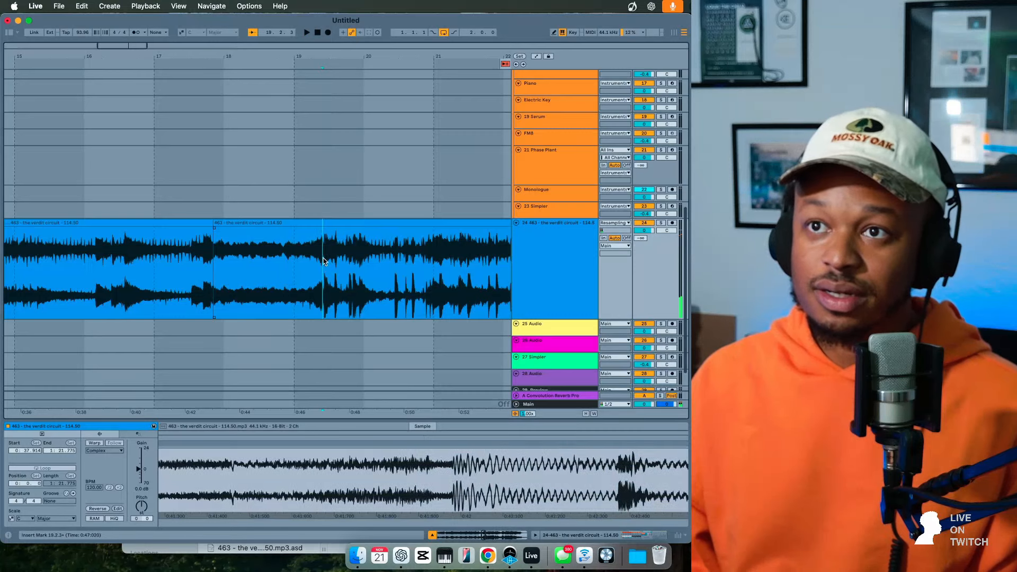
click(324, 262)
key(super+e)
- Audition the loud section and split it at about 20.2.3 and 20.4.2, around the short group of spikes
key(space)
click(287, 297)
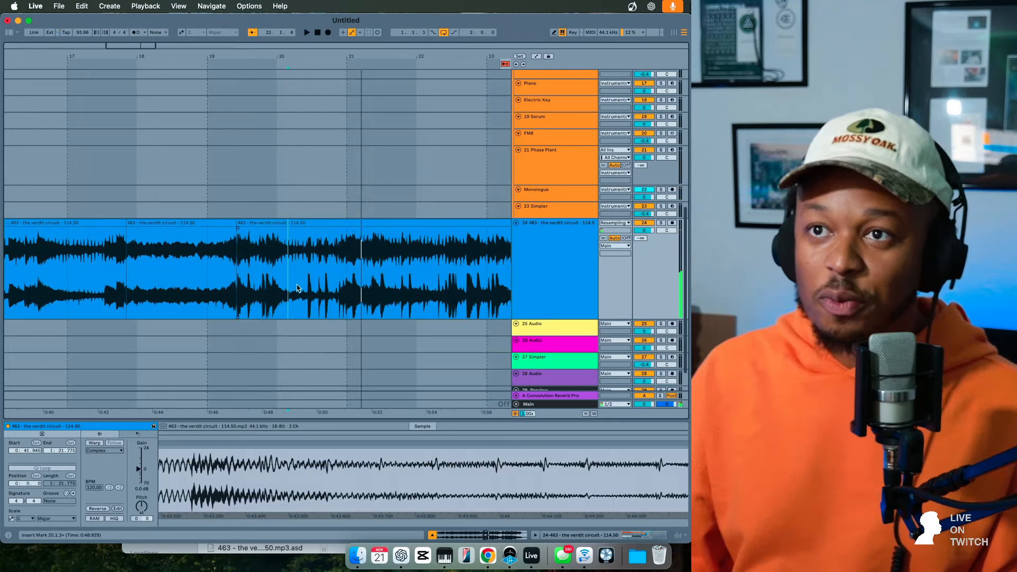
key(space)
click(304, 278)
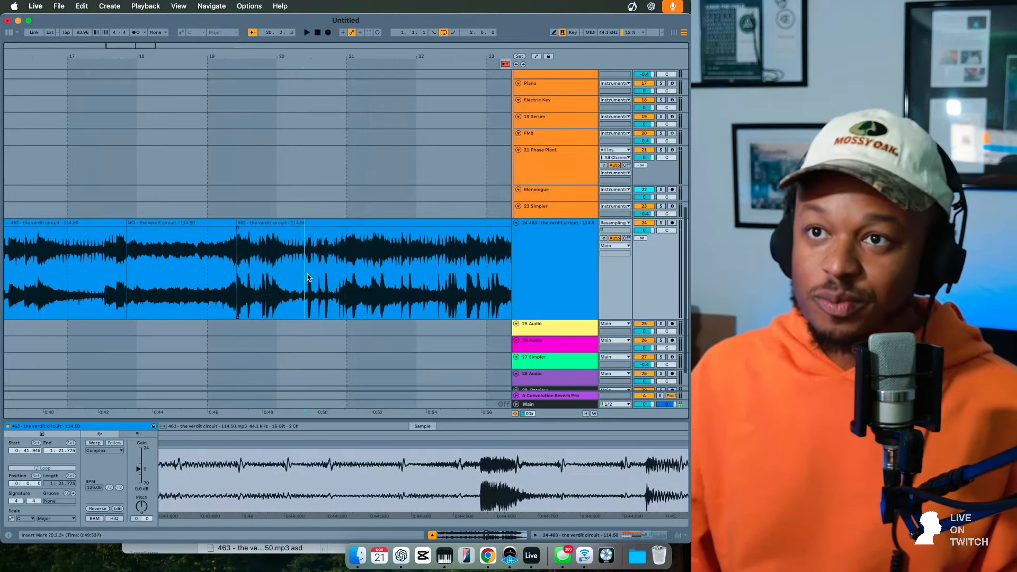
click(307, 278)
key(super+e)
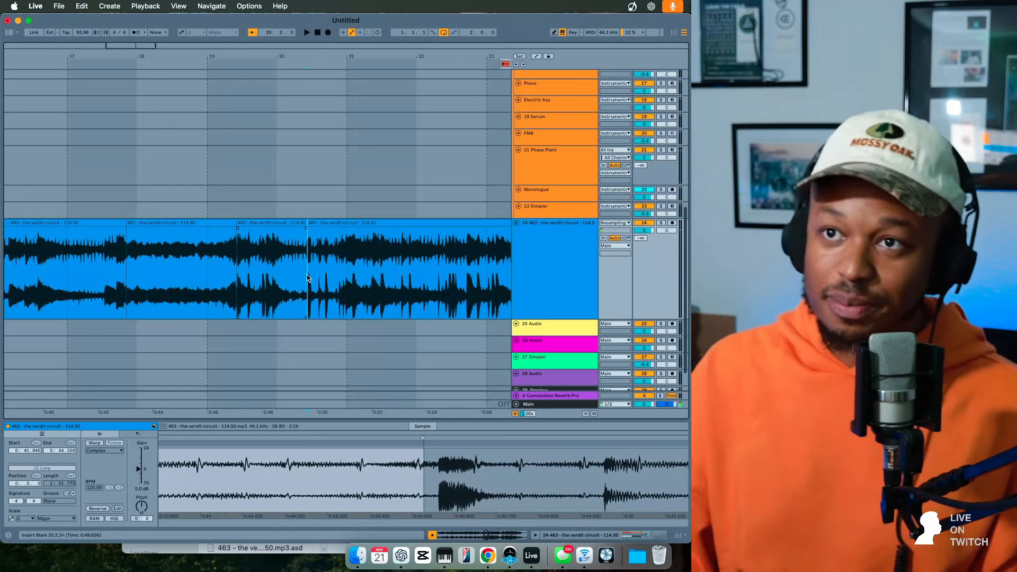
click(335, 300)
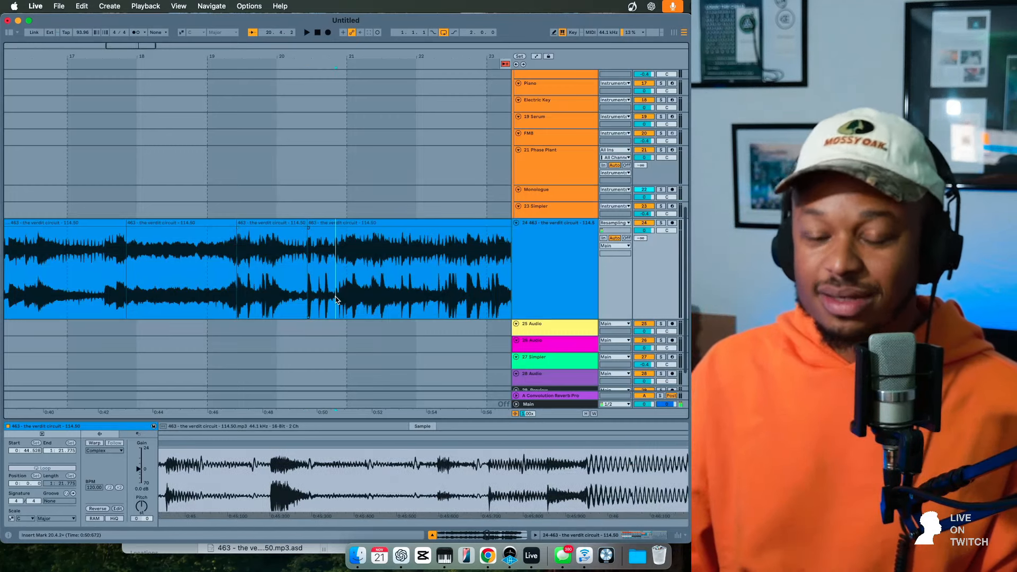
key(super+e)
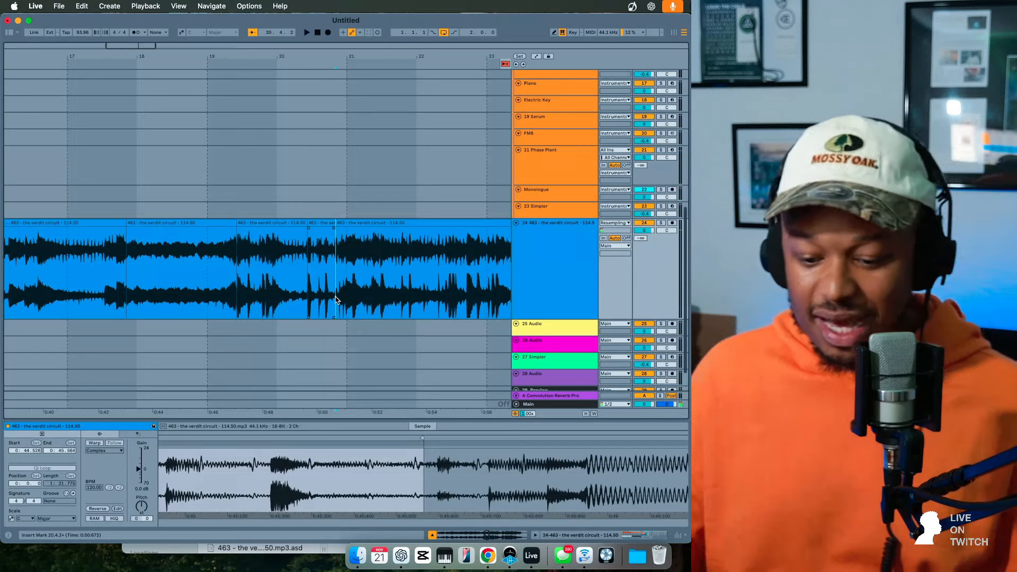
- Select the slice starting at about 19.2.2, then the short slice after it, and play from there
click(259, 220)
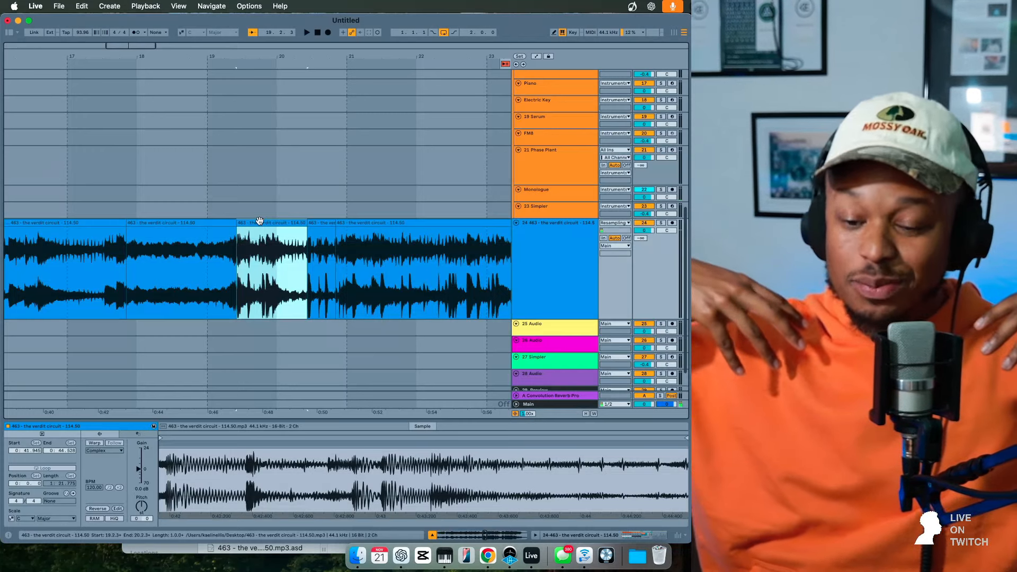
click(312, 224)
key(space)
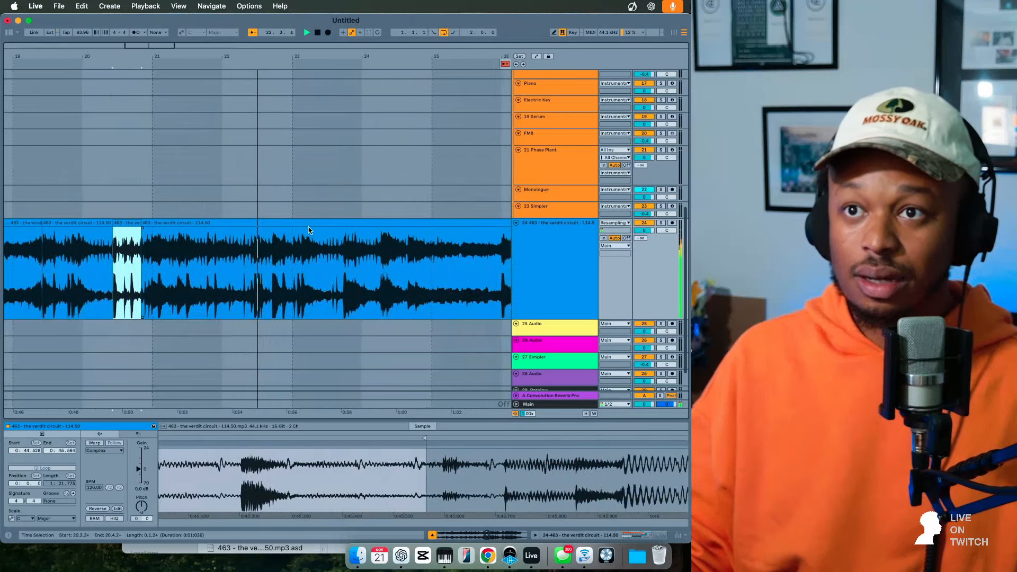
- Isolate the short burst from about 22.2.1 to 22.3.2 as its own slice and play it
click(242, 305)
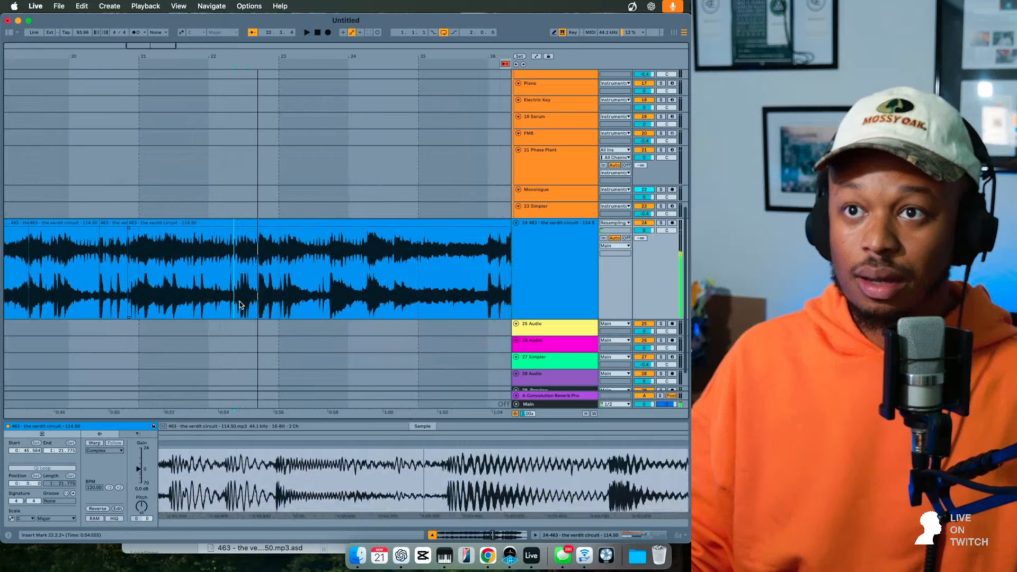
drag(229, 288, 251, 289)
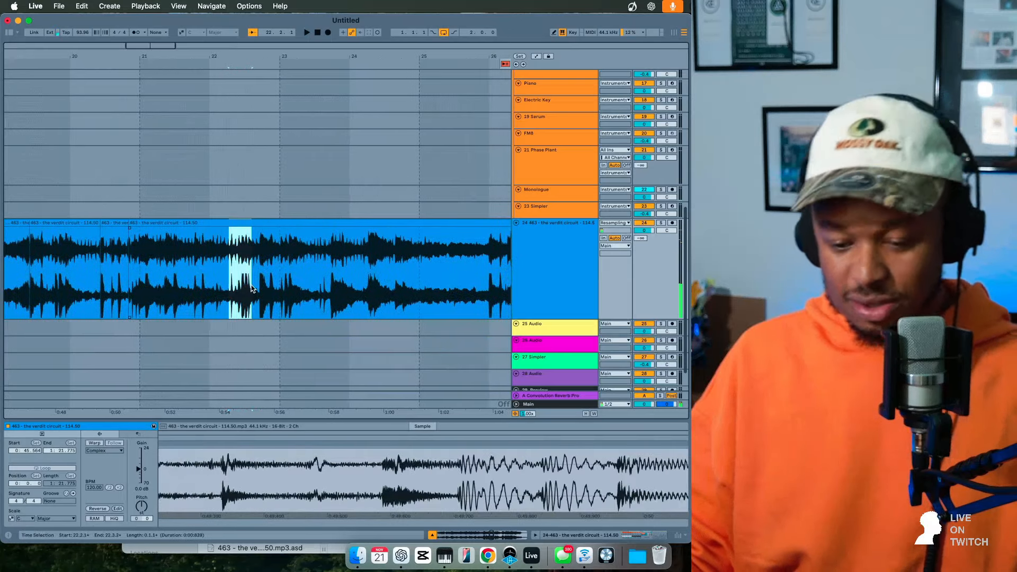
key(super+e)
key(space)
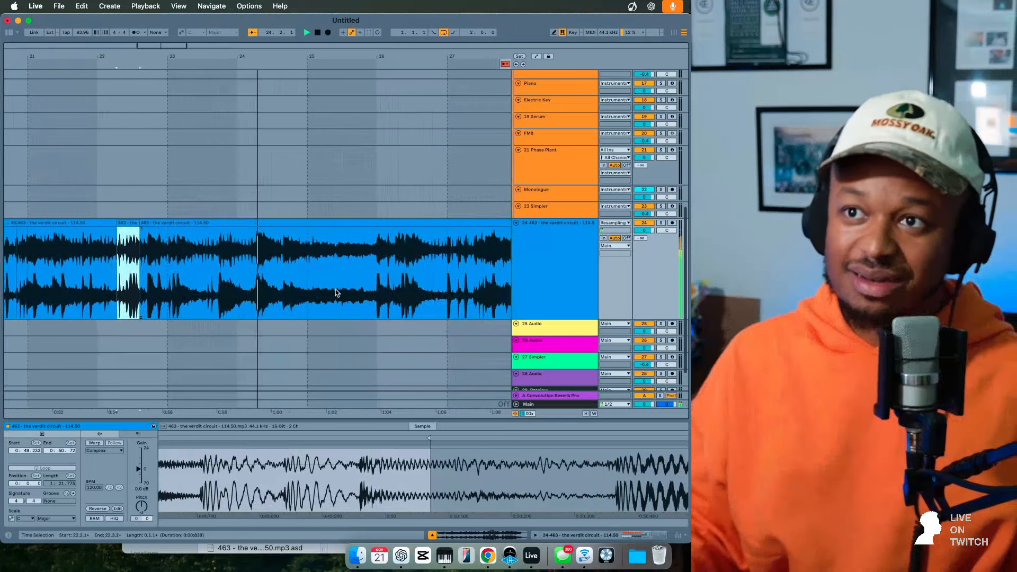
- Audition the end of the sample and split off the near-silent tail from about 32.4.3 to 35.1.1
click(337, 293)
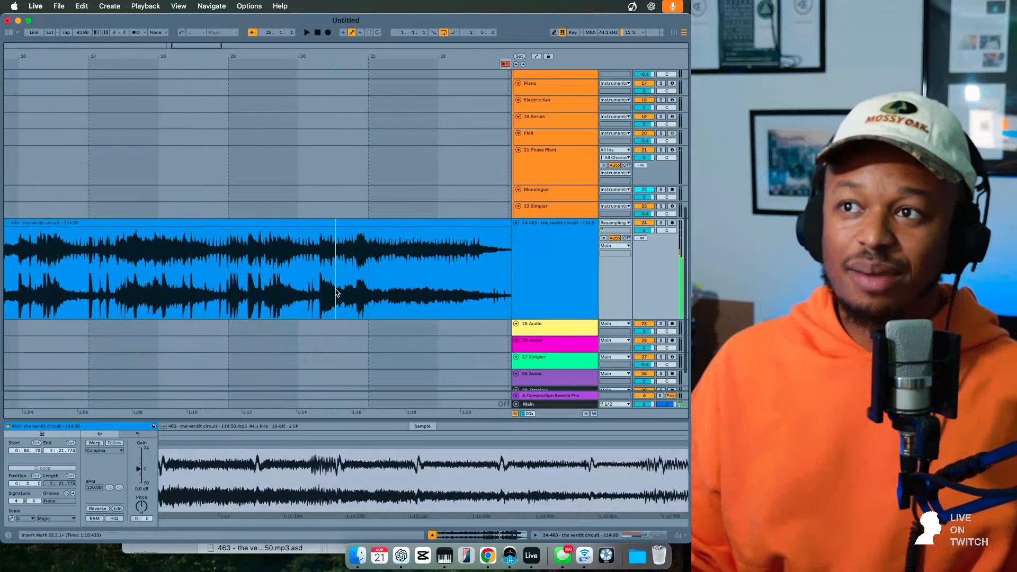
click(370, 288)
key(space)
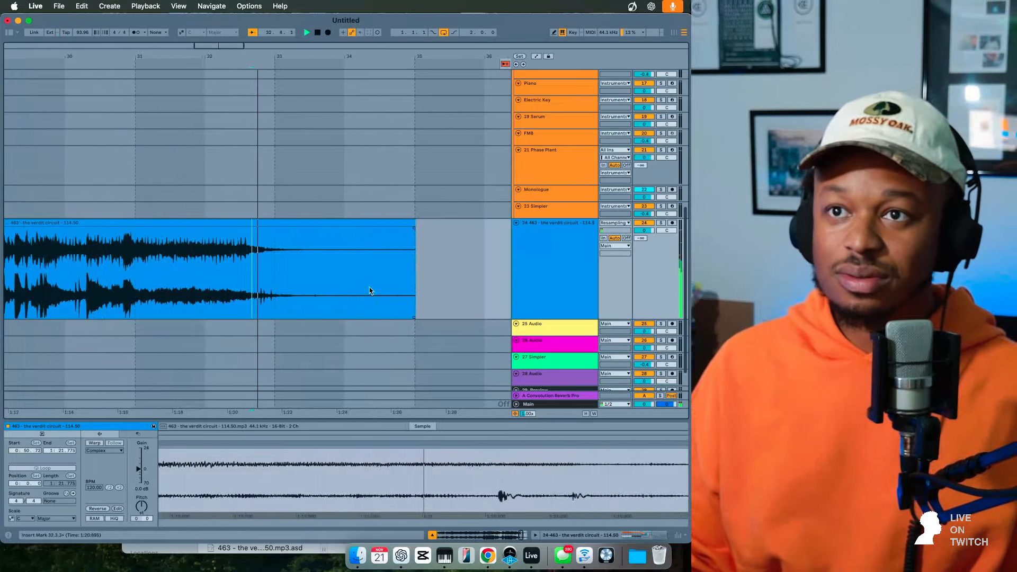
click(239, 282)
key(space)
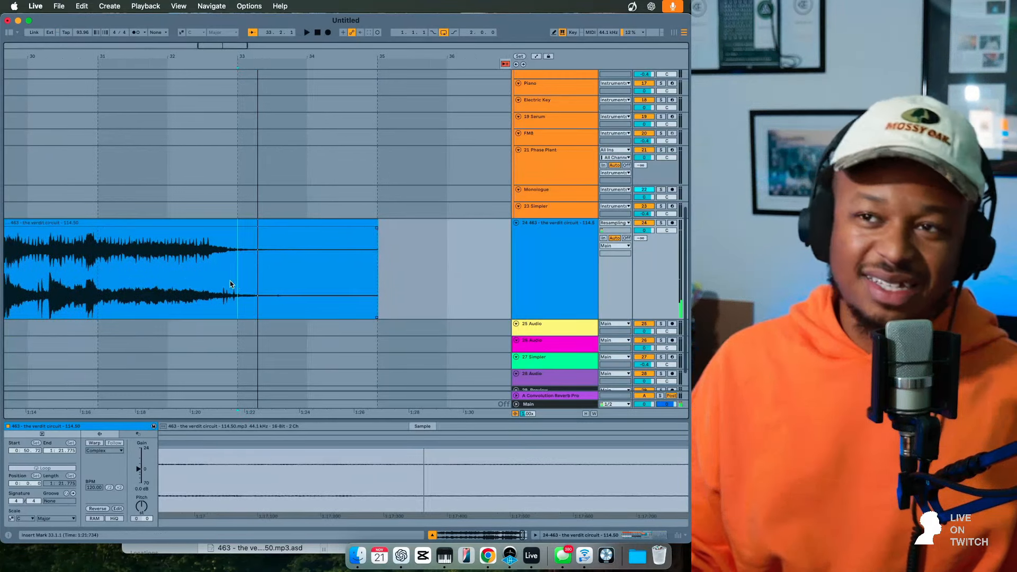
drag(230, 284, 377, 291)
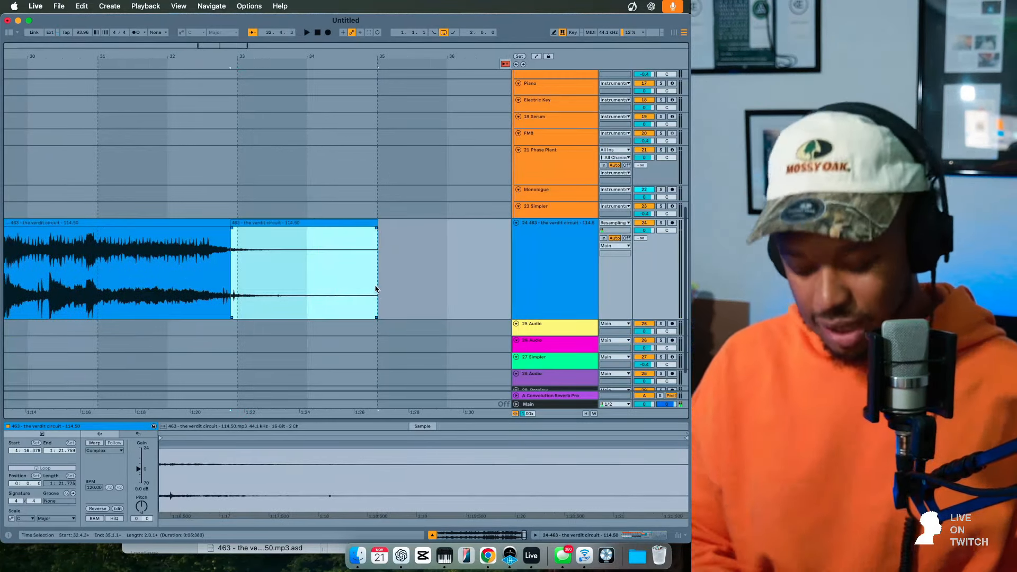
- Look over the whole chopped clip, selecting the long slice before the tail and then the first slice at 3.1.1
key(minus)
key(minus)
key(minus)
key(minus)
click(263, 290)
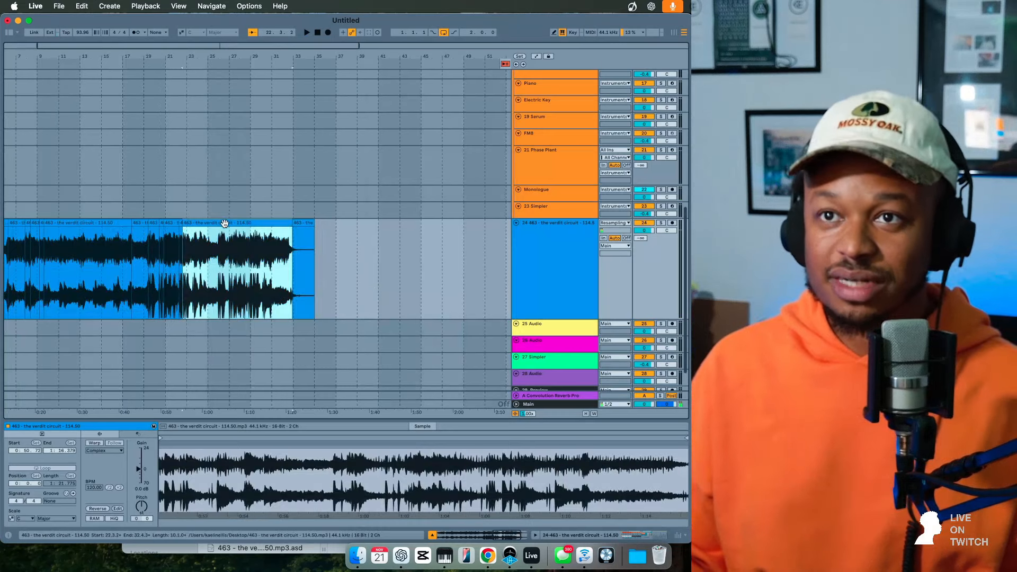
scroll(224, 223, left, 3)
click(35, 220)
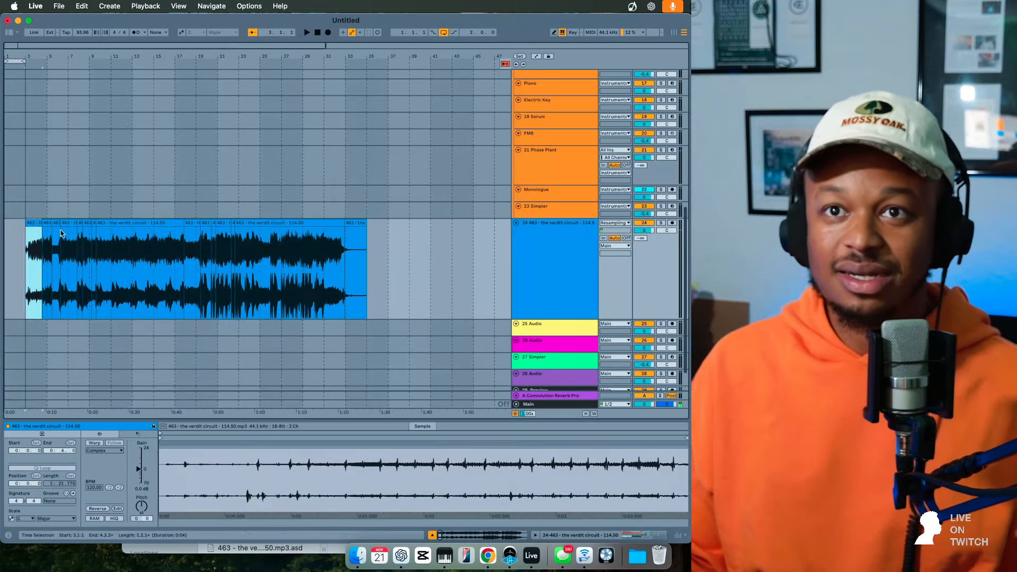
- Delete the two long slices, the one from 9.3.2 to 17.4.2 and the one just before the near-silent tail
click(118, 220)
key(Delete)
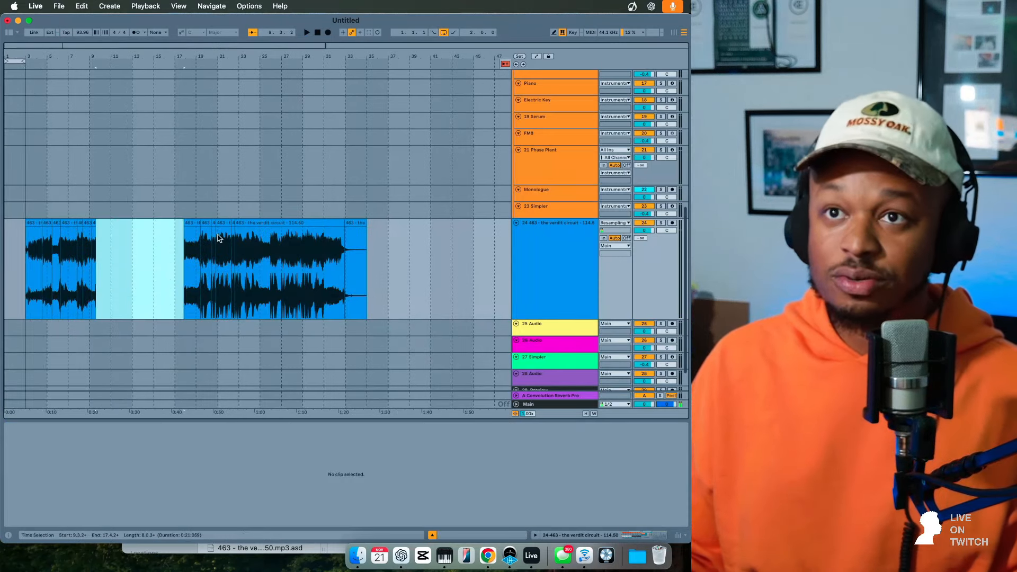
click(279, 226)
key(Delete)
- Play the slice starting at 17.4.2, then the one from 19.2.2 to 20.2.2, and delete the latter
click(192, 221)
key(space)
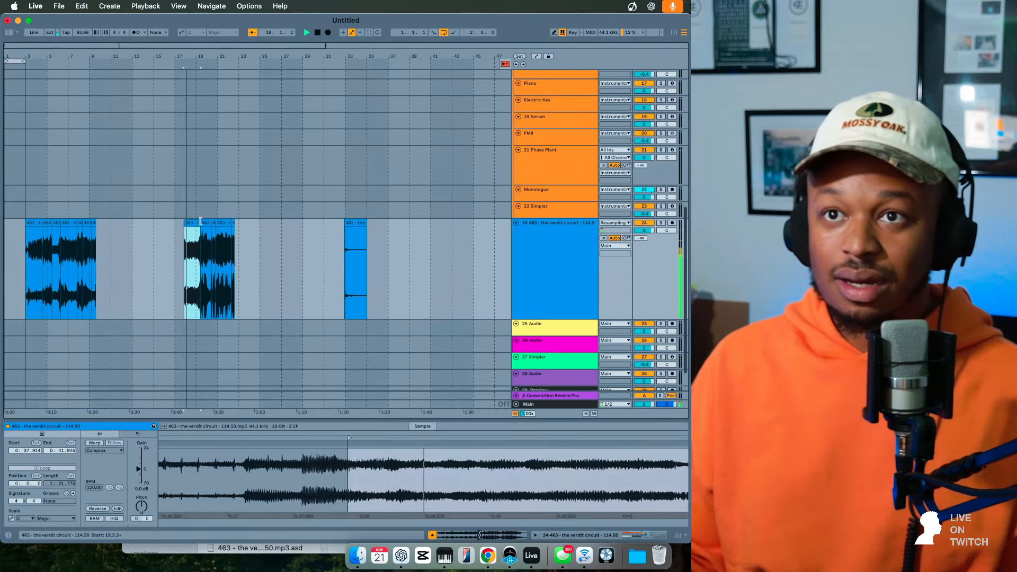
click(206, 222)
key(space)
key(space)
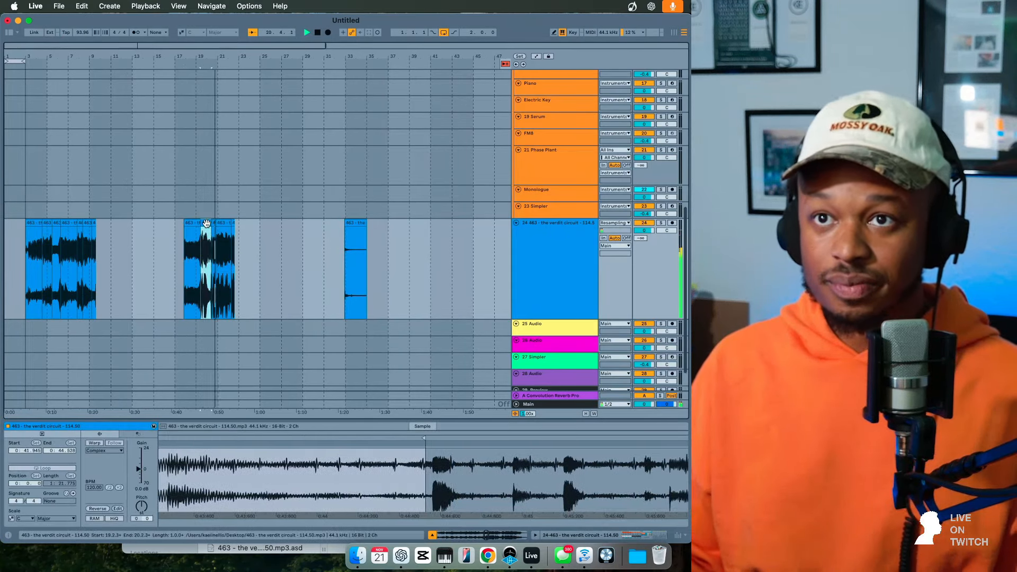
key(Delete)
- Delete the slice from 20.4.2 to 22.2.1 and stop playback
click(225, 223)
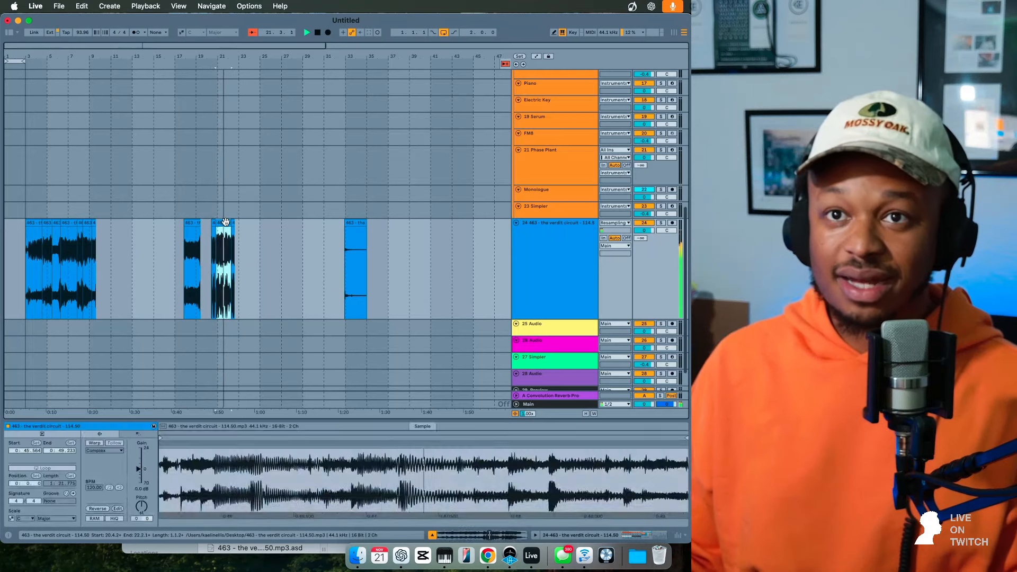
key(Delete)
key(space)
- Audition the first group of slices from about bar 6 and delete the slice from 8.2.2 to 9.1.4
click(58, 240)
key(space)
click(65, 221)
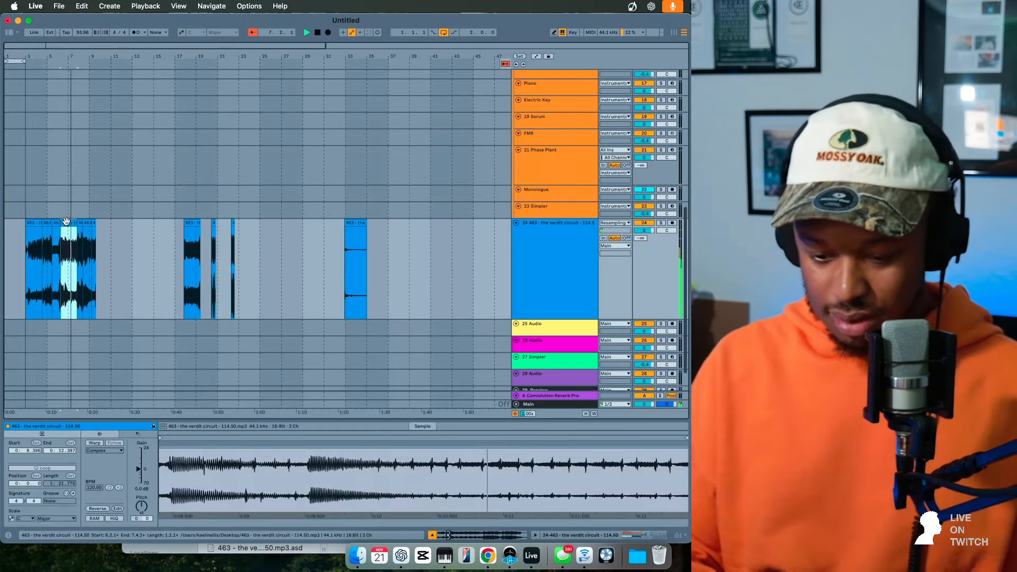
scroll(65, 221, up, 3)
scroll(67, 221, left, 1)
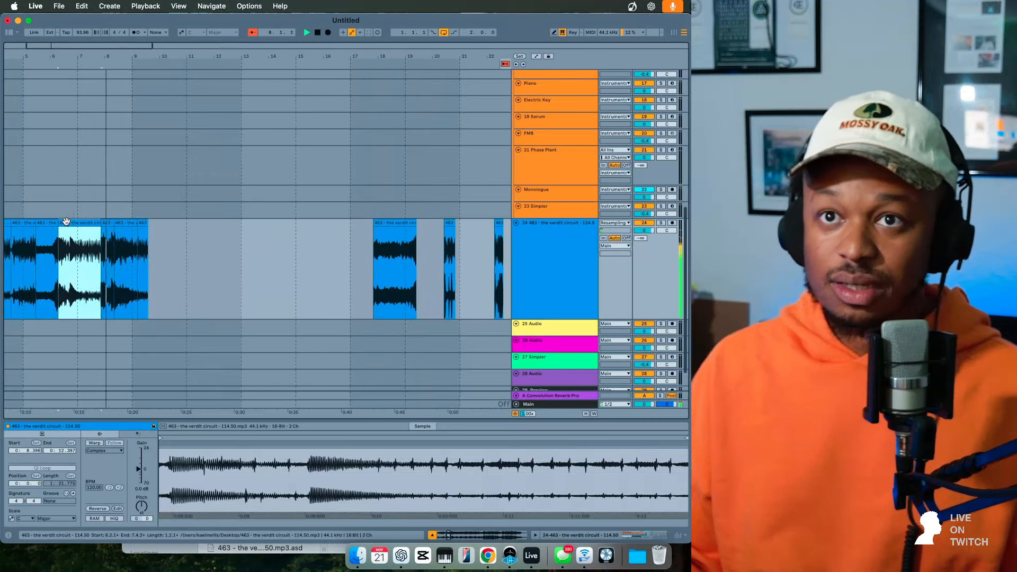
click(119, 224)
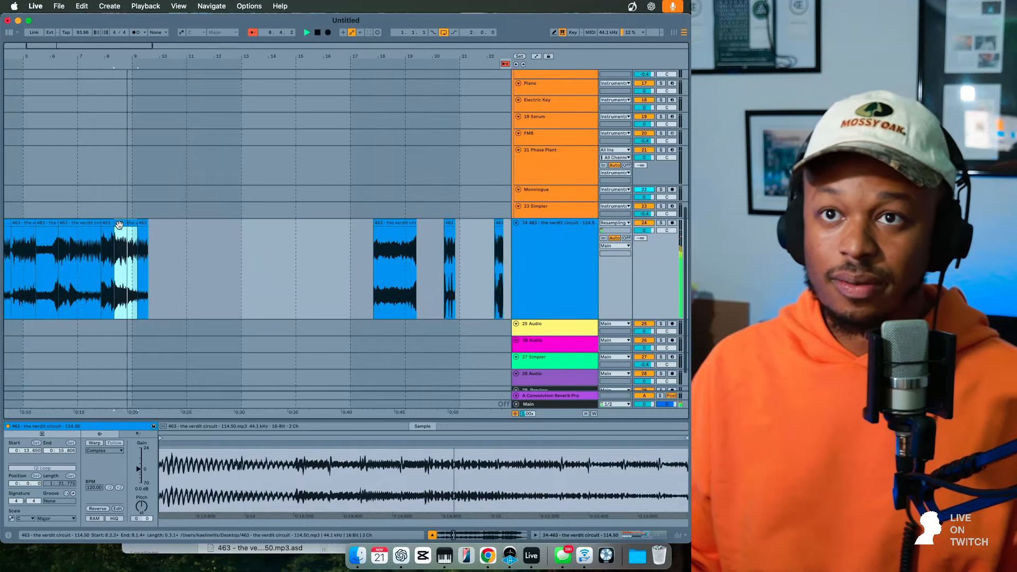
key(Delete)
- Play the slice from 6.2.1 to 7.4.2, delete it and stop playback
click(91, 223)
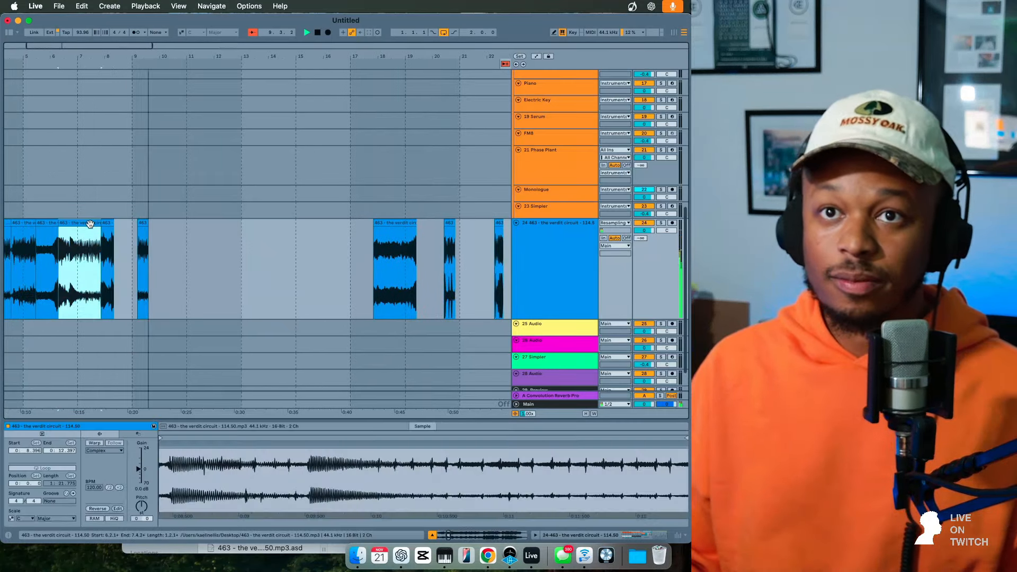
scroll(91, 223, left, 5)
key(space)
key(space)
key(Delete)
key(space)
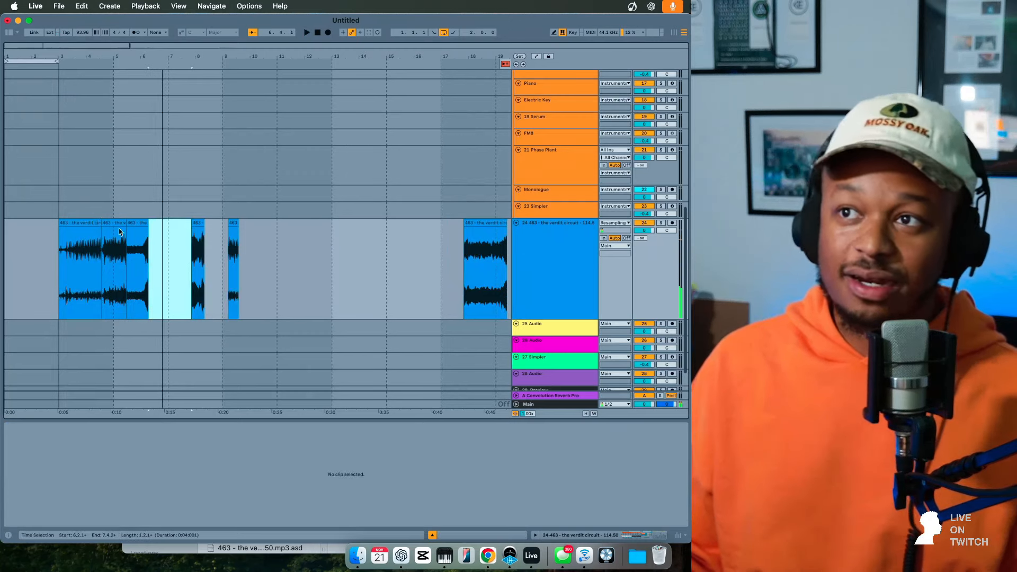
- Set the loop around the short slice from 7.4.2 to 8.2.2 and audition it
scroll(118, 231, right, 5)
scroll(119, 231, left, 5)
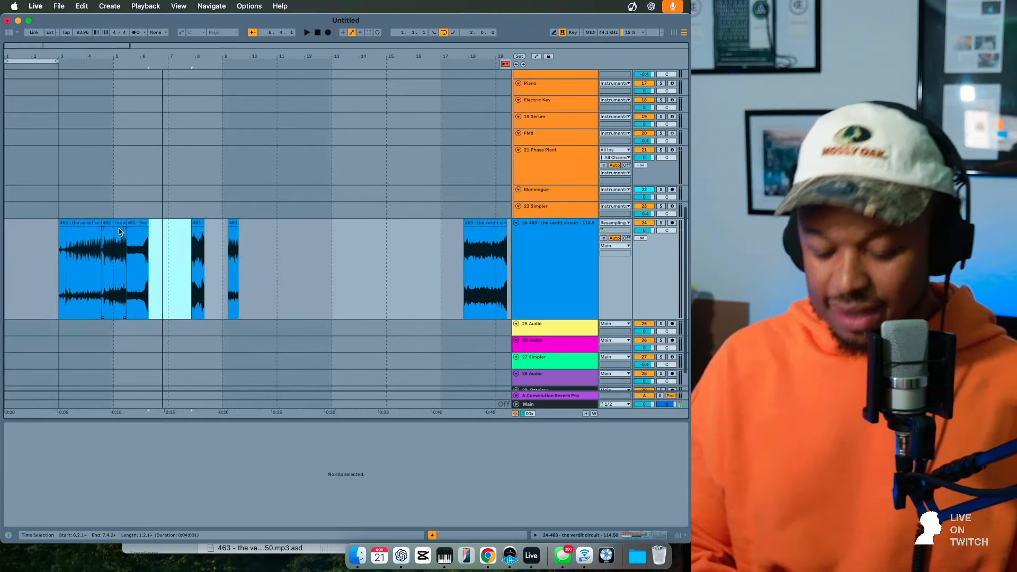
scroll(118, 232, down, 3)
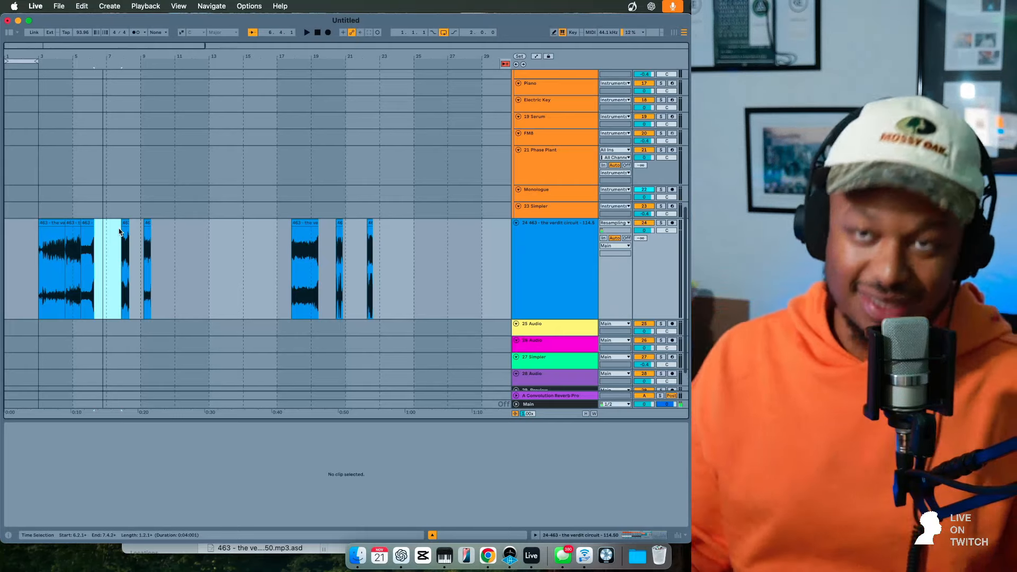
click(125, 223)
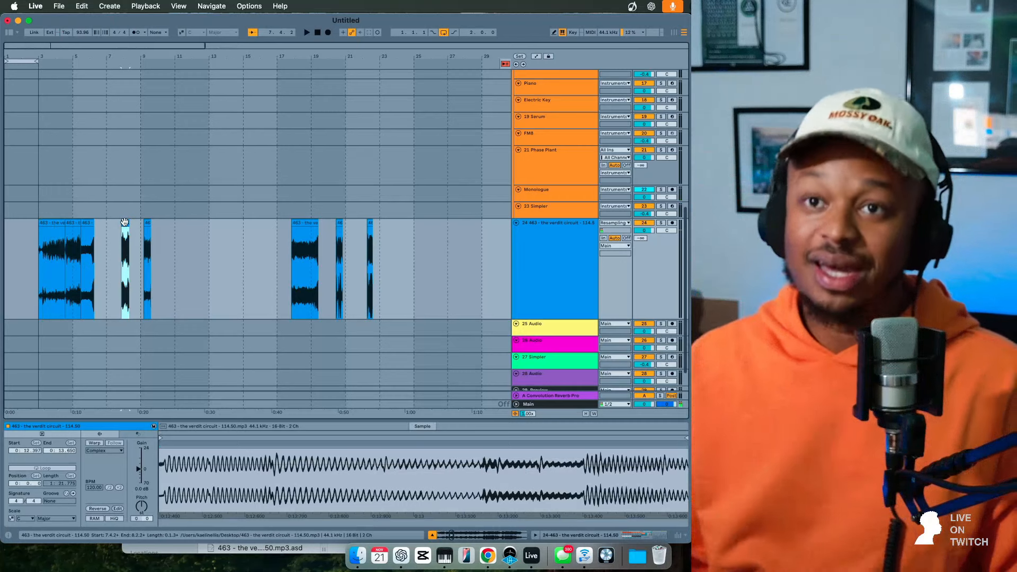
right_click(126, 225)
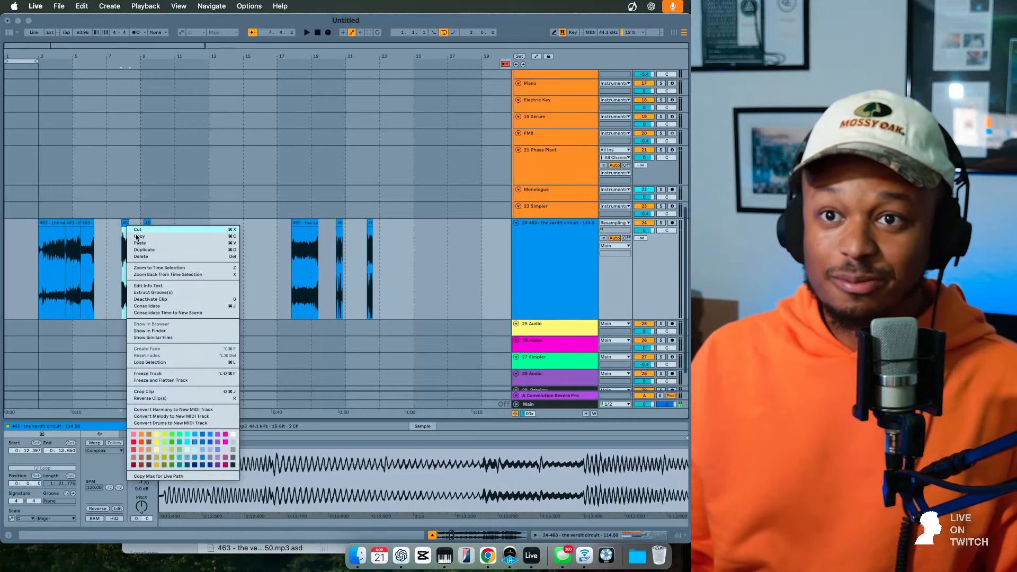
click(159, 362)
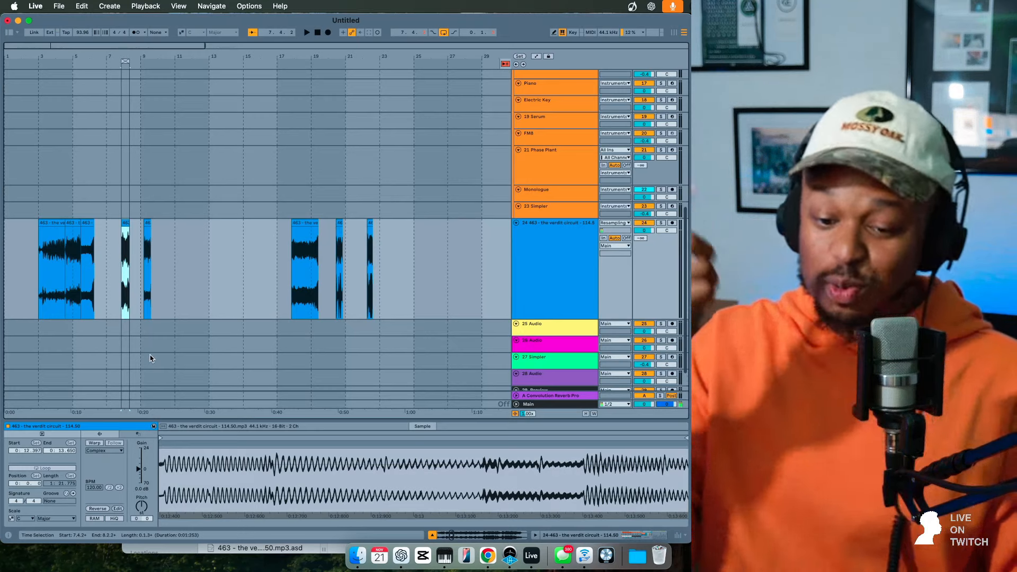
key(space)
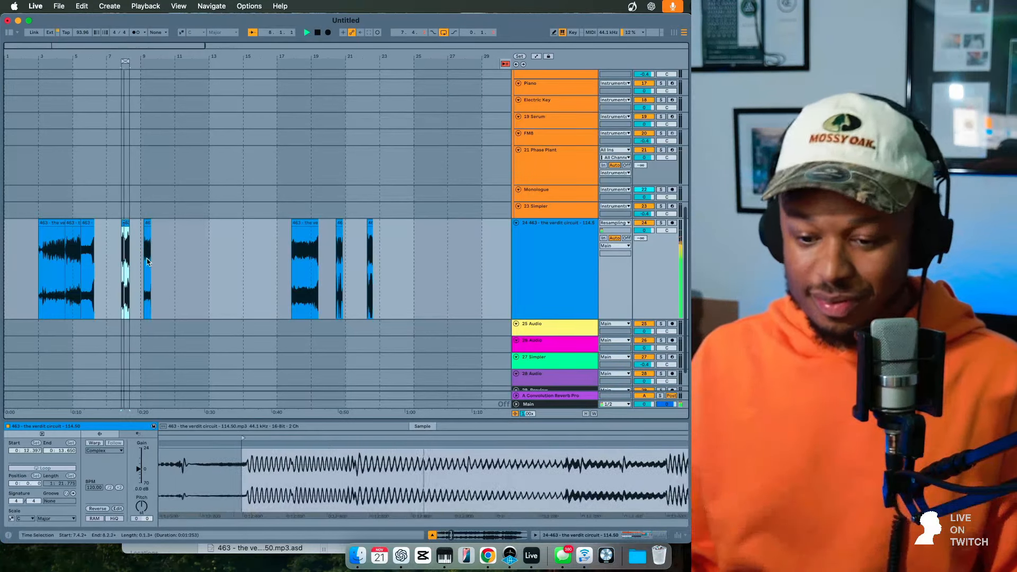
key(space)
- Play the short slice starting at 9.1.4 and set the loop around it
click(147, 223)
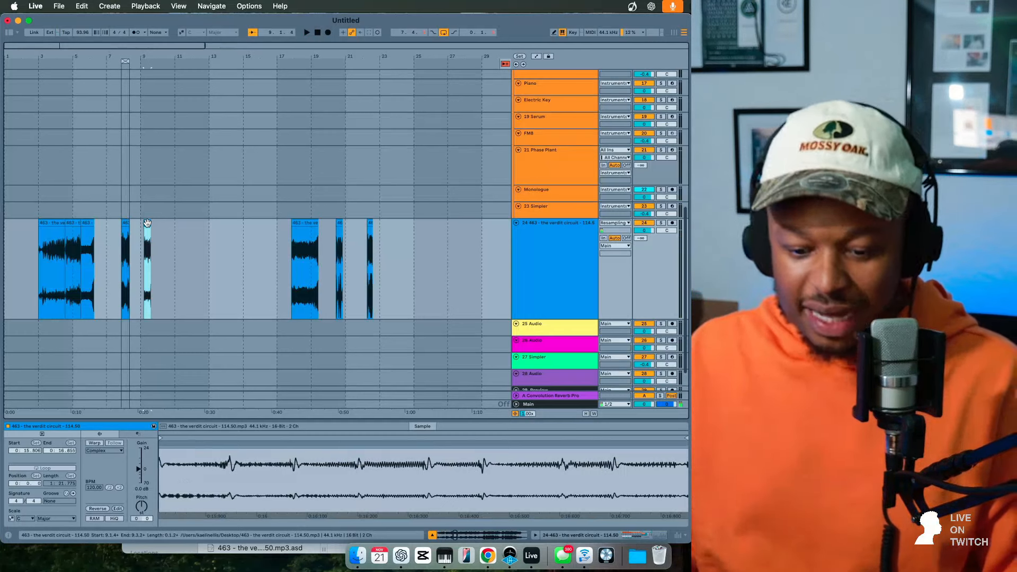
key(space)
right_click(147, 223)
click(179, 359)
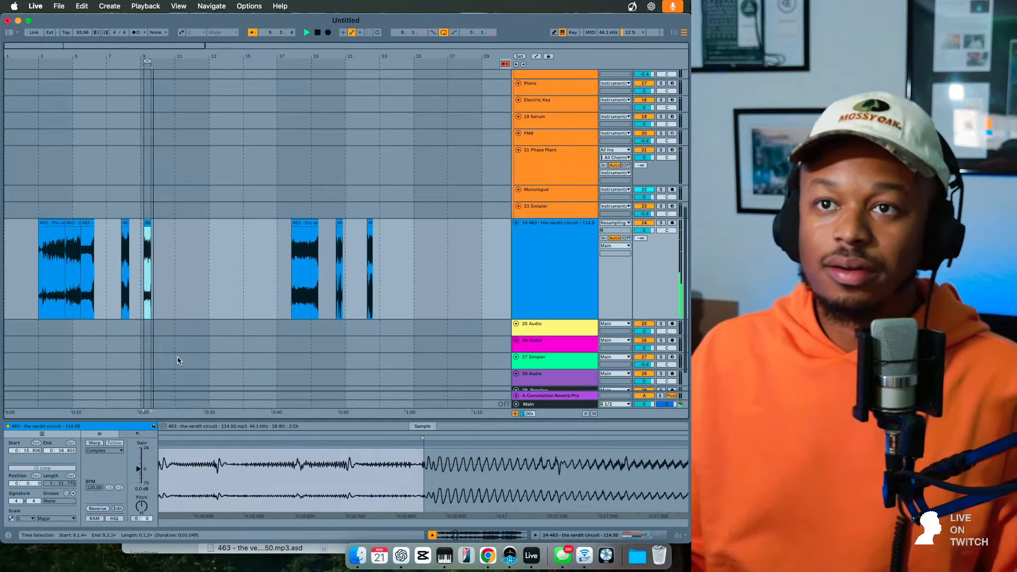
- Play the slice from 17.4.2 to 19.2.2 and set the loop around it
click(299, 225)
key(space)
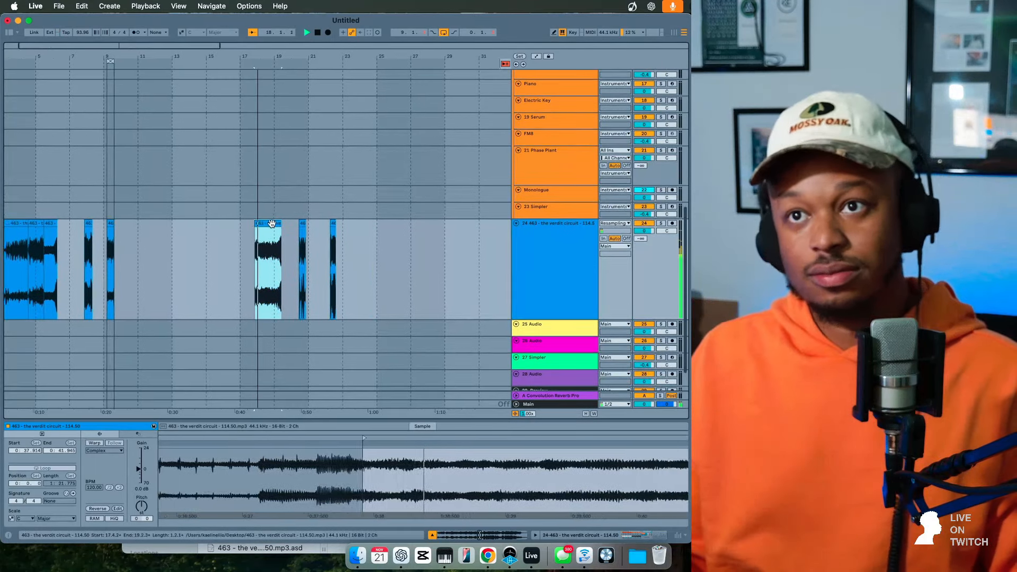
right_click(274, 224)
click(294, 368)
- Audition the two short slices starting at 20.2.2 and 22.2.1
click(291, 224)
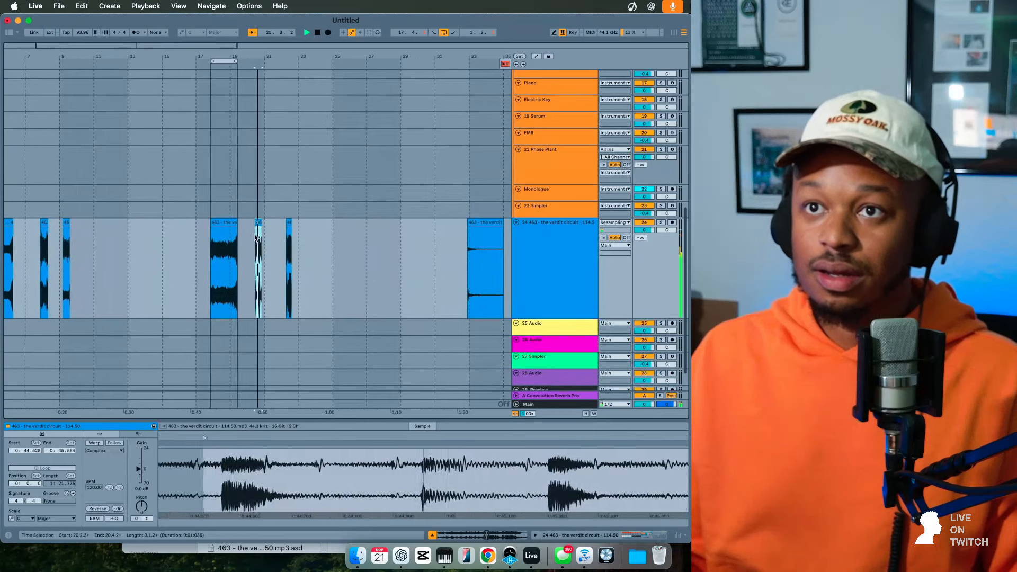
click(284, 223)
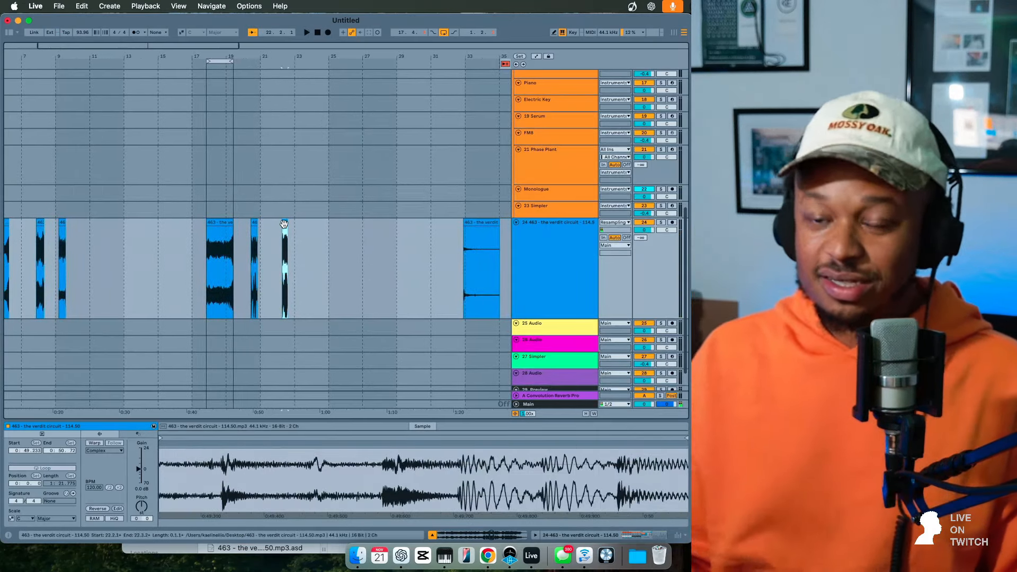
key(z)
scroll(285, 228, left, 5)
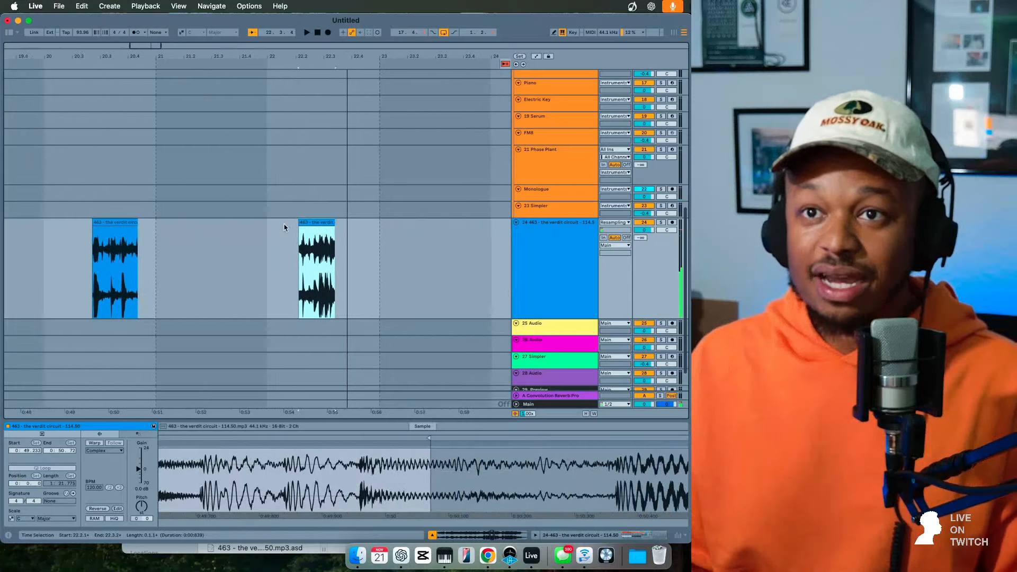
click(159, 229)
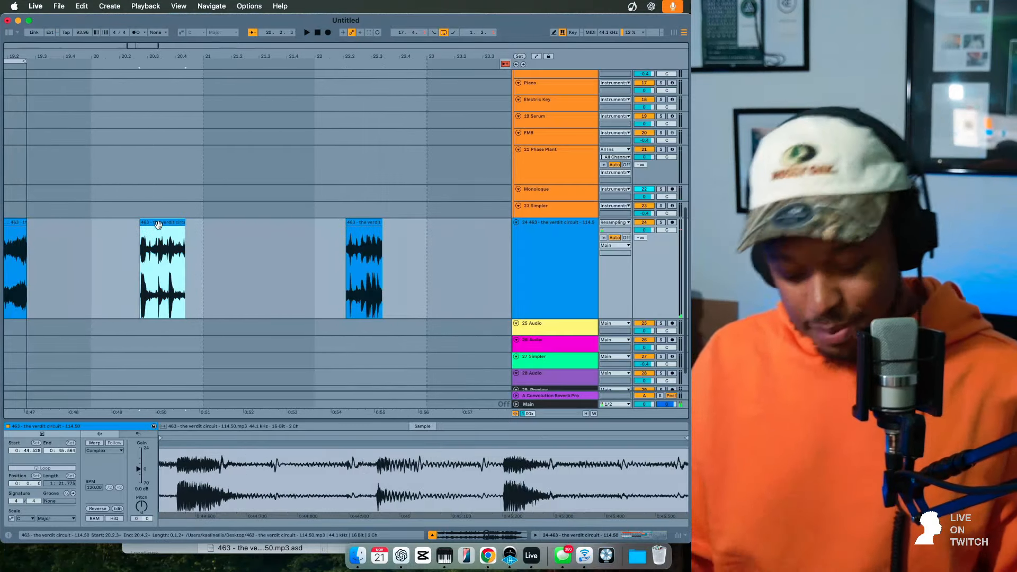
scroll(159, 227, down, 5)
key(space)
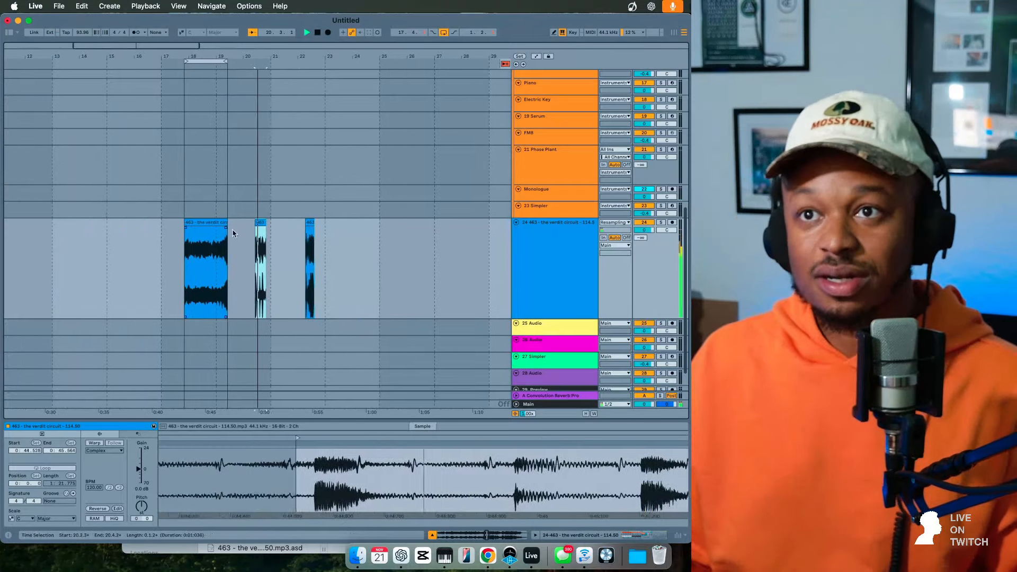
click(300, 225)
key(space)
key(space)
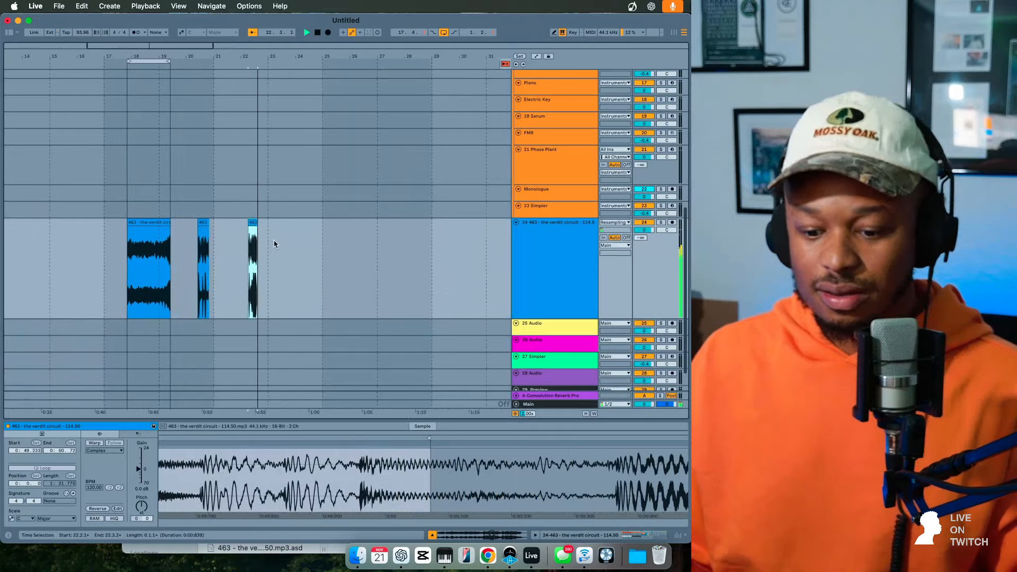
- Audition the remaining slices one by one from 3.1.1 through the short slice at 9.1.4
scroll(279, 241, left, 10)
click(87, 225)
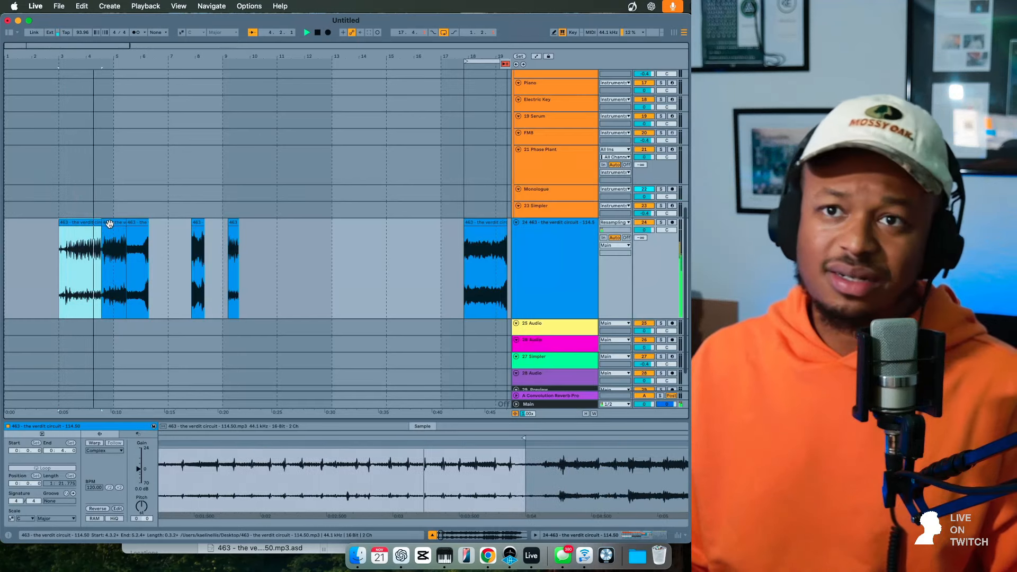
click(108, 223)
key(space)
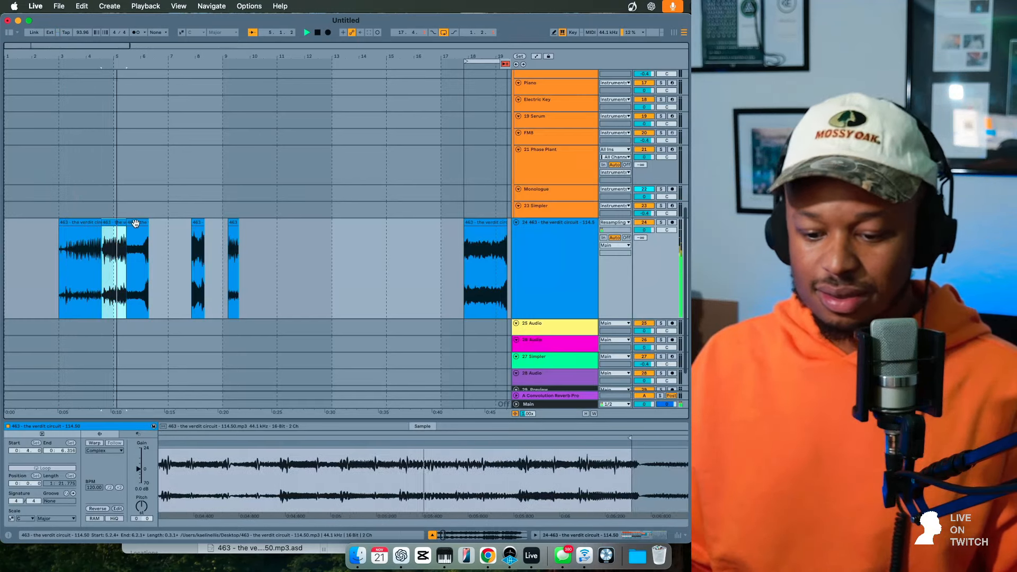
click(136, 223)
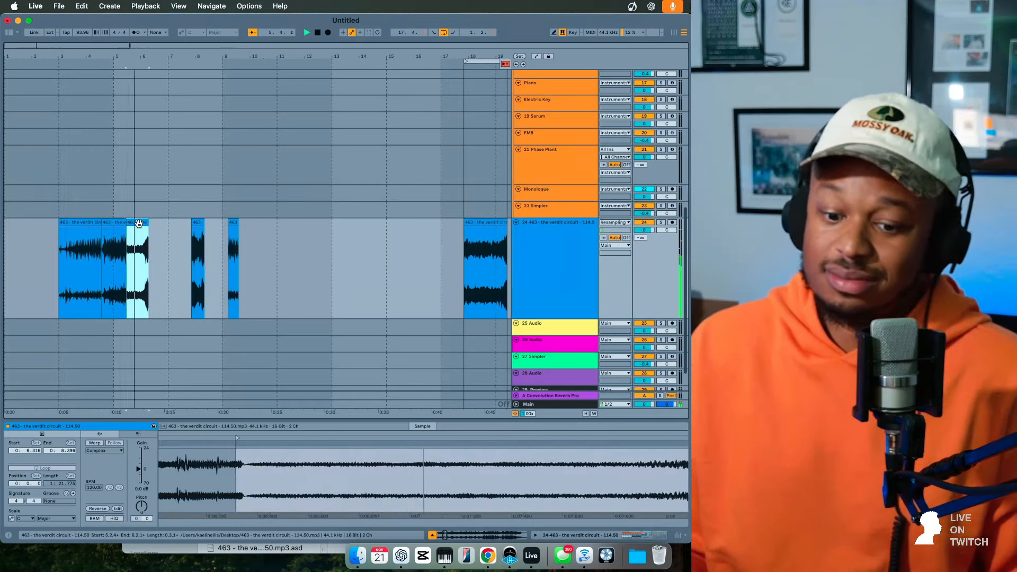
click(195, 222)
key(space)
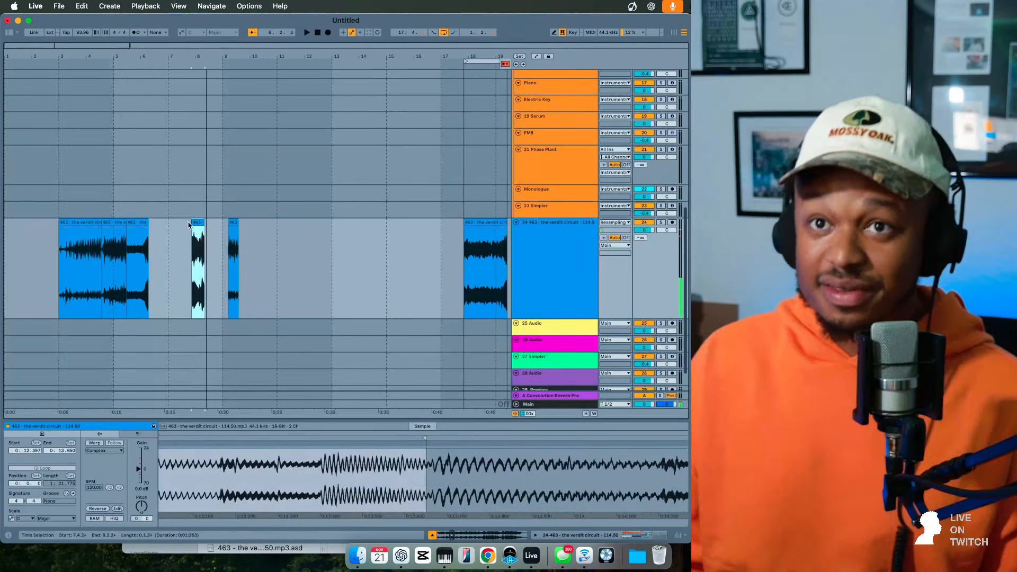
click(233, 221)
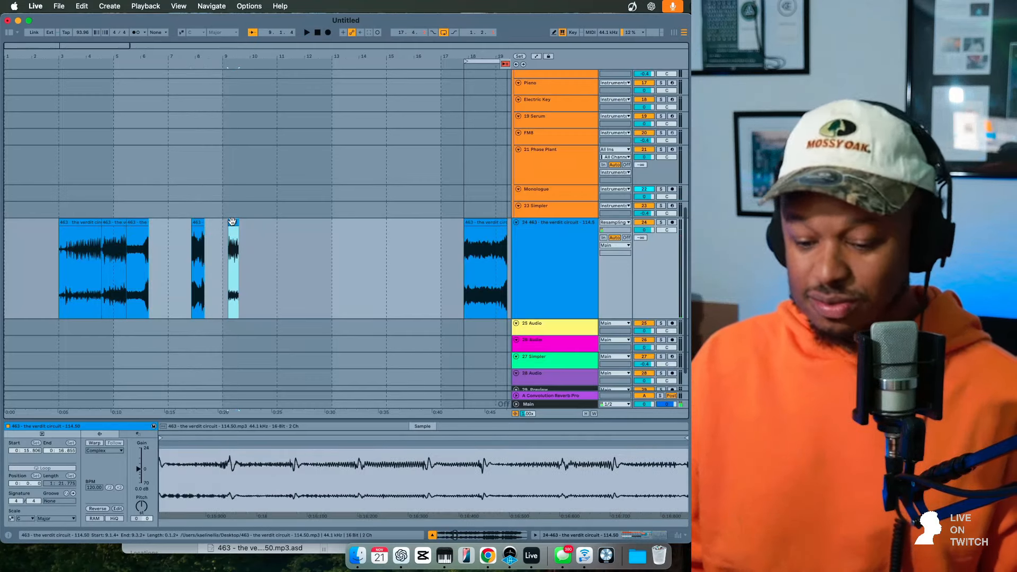
scroll(232, 222, right, 3)
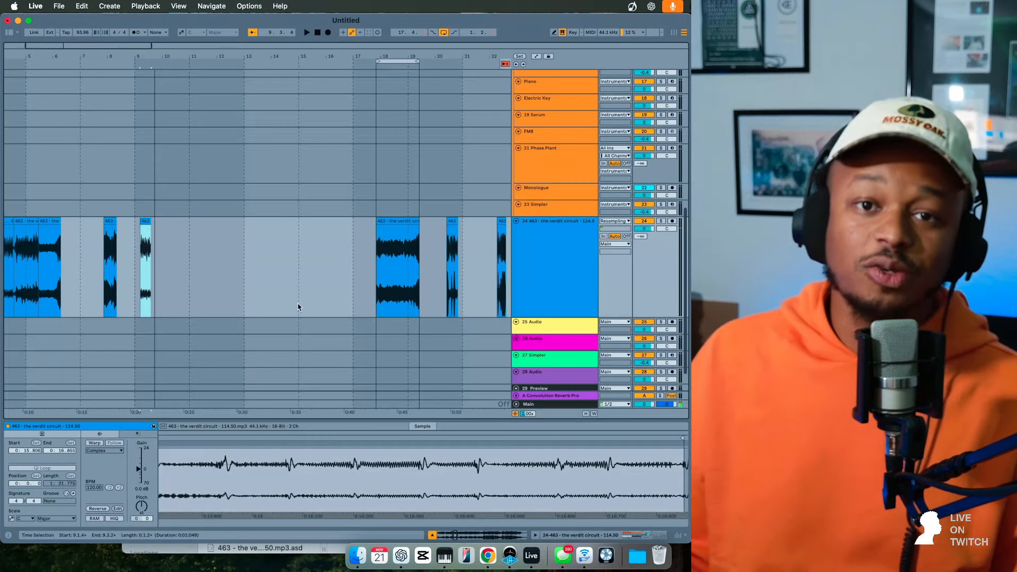
scroll(298, 307, left, 2)
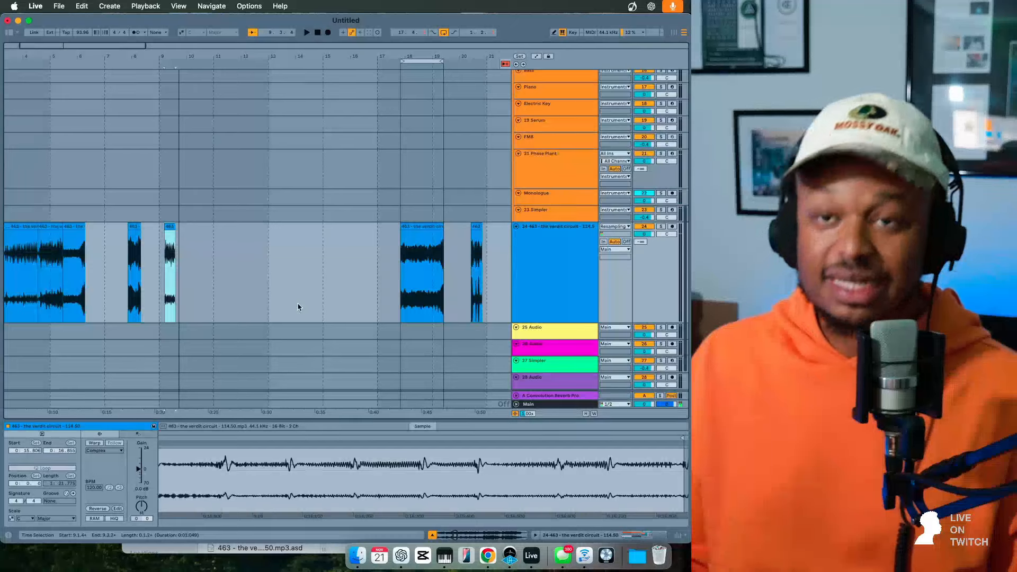
scroll(299, 307, left, 4)
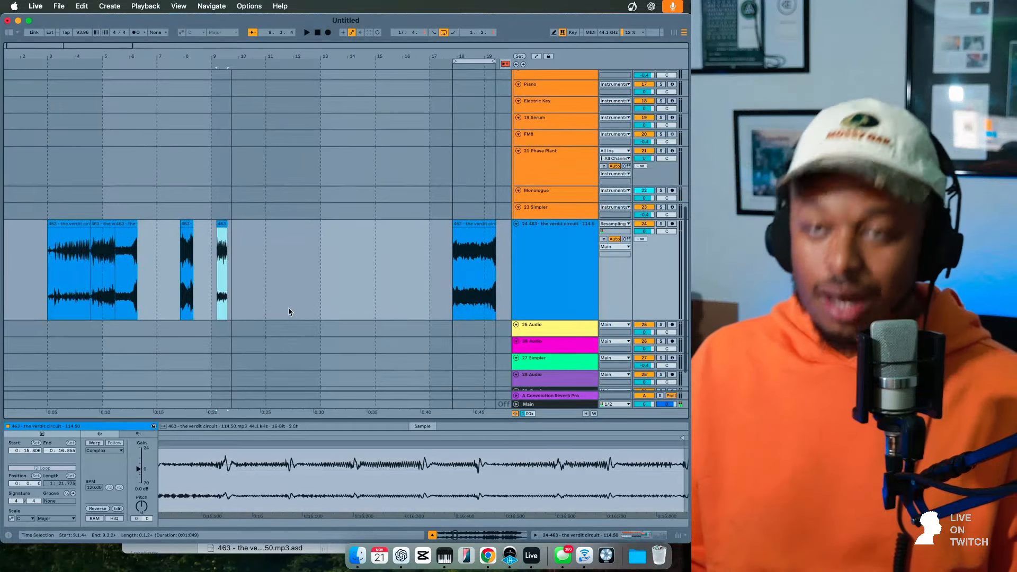
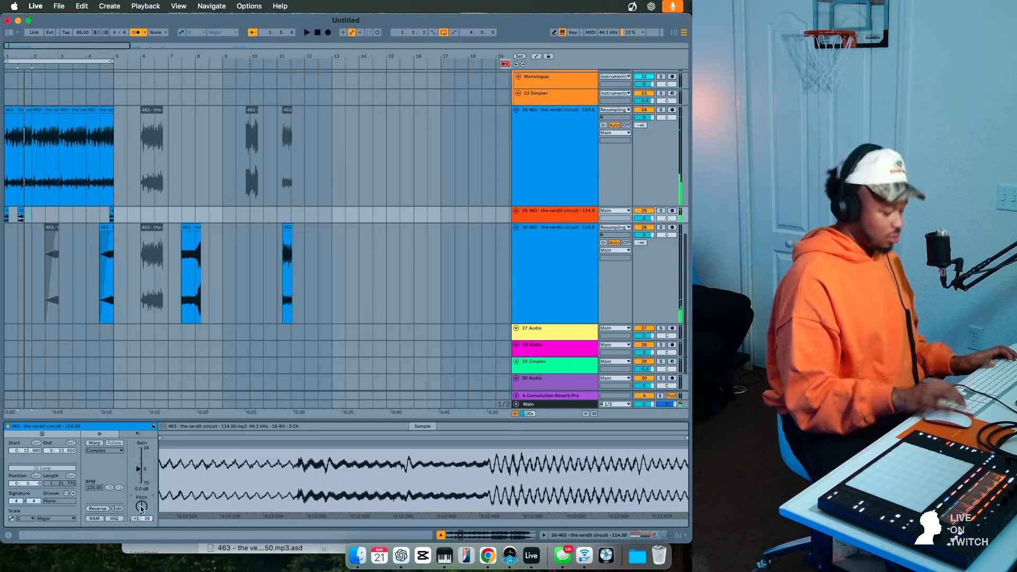
- Lower the pitch of the slice at 1.3.1 on track 25, play it, and select and play that track's slices in bar 1
key(Down)
key(space)
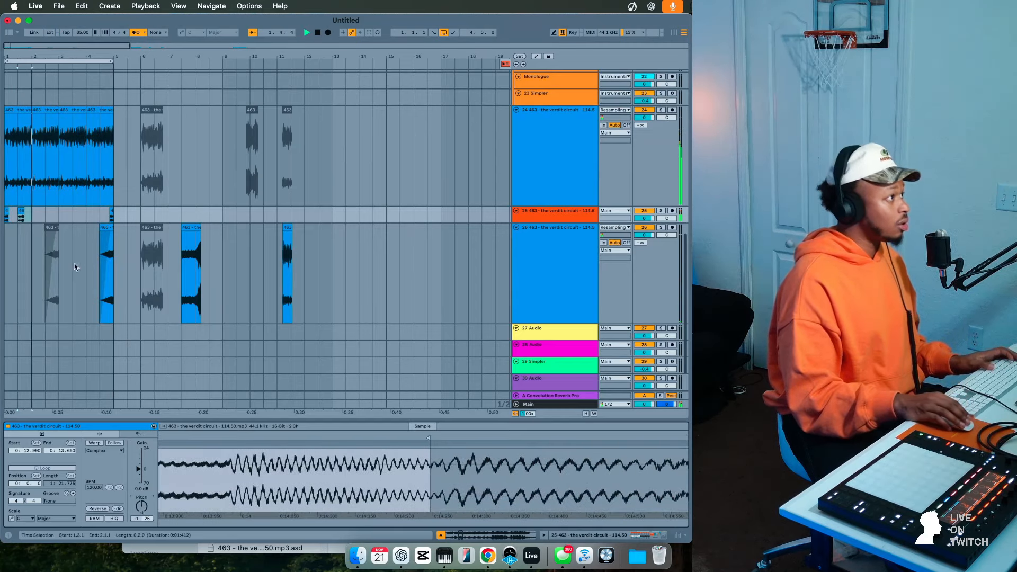
key(space)
drag(32, 218, 6, 216)
key(space)
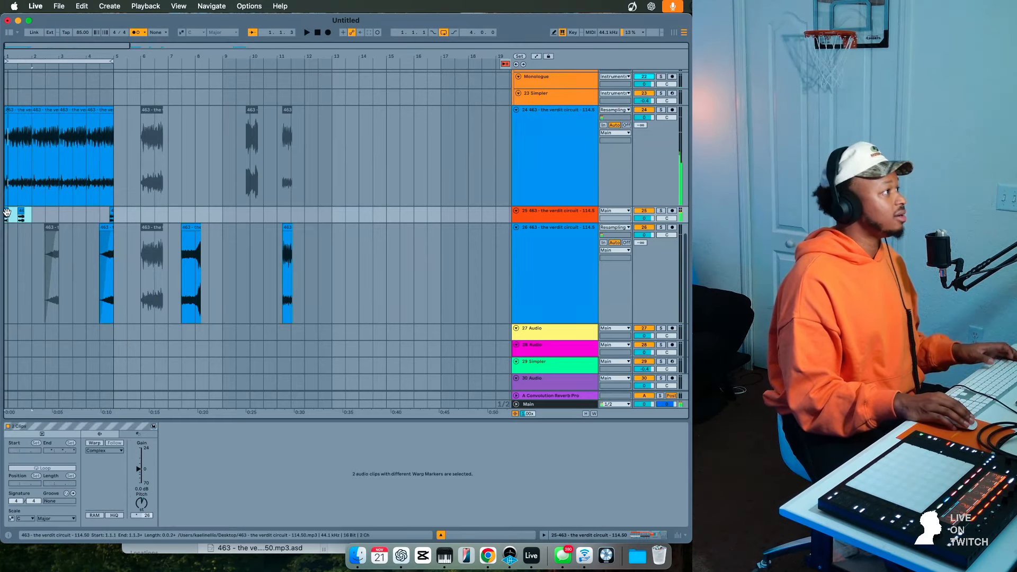
- Set the pitch of the slice at 1.1.1 on track 25 to -18 semitones and play the loop
key(space)
double_click(6, 211)
key(space)
key(space)
key(space)
text(-18)
key(Return)
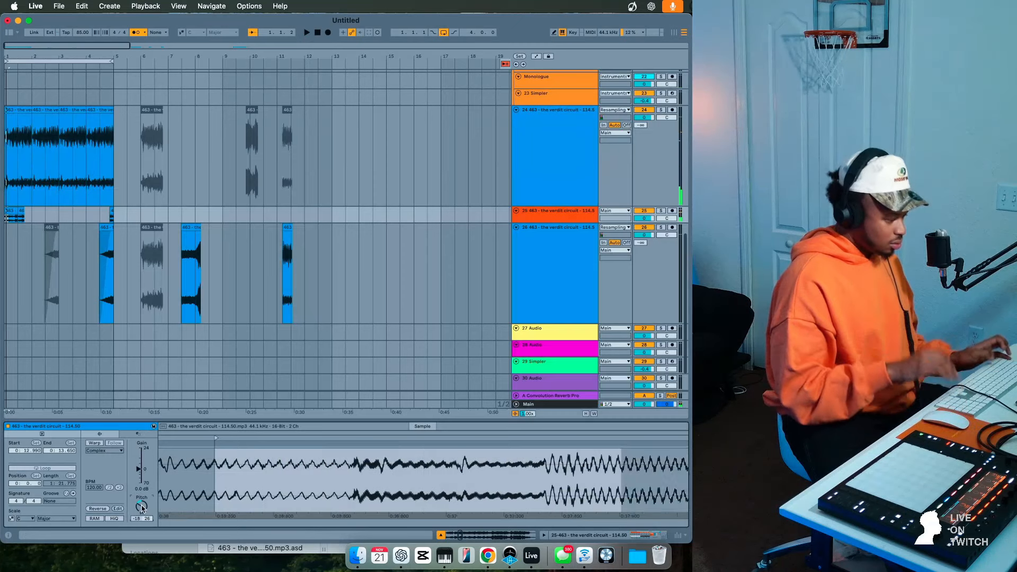
key(space)
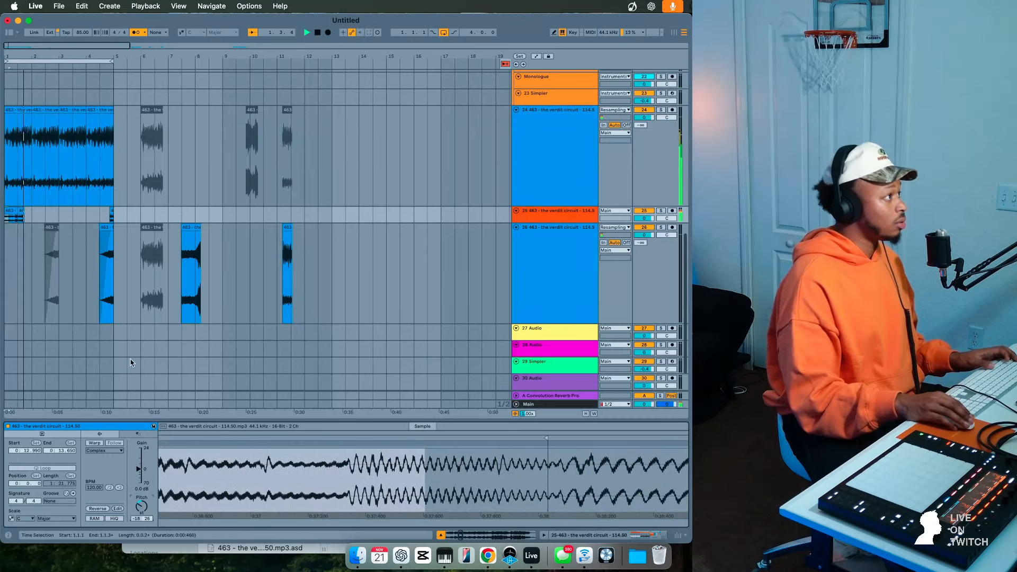
- Set the pitch of the slice at 1.3.1 on track 25 to -13 semitones and play it back
double_click(23, 218)
key(space)
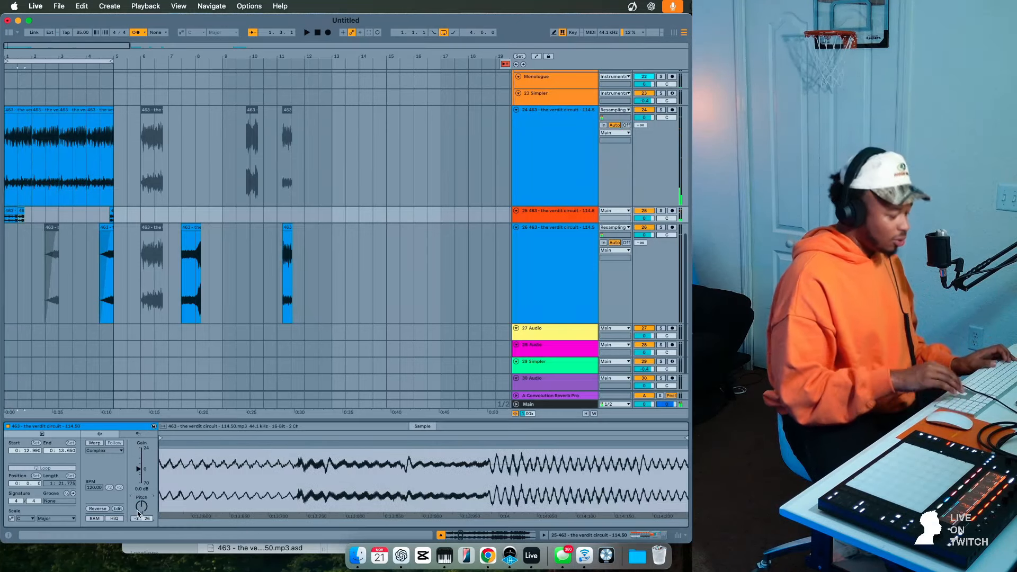
text(-13)
key(Return)
key(space)
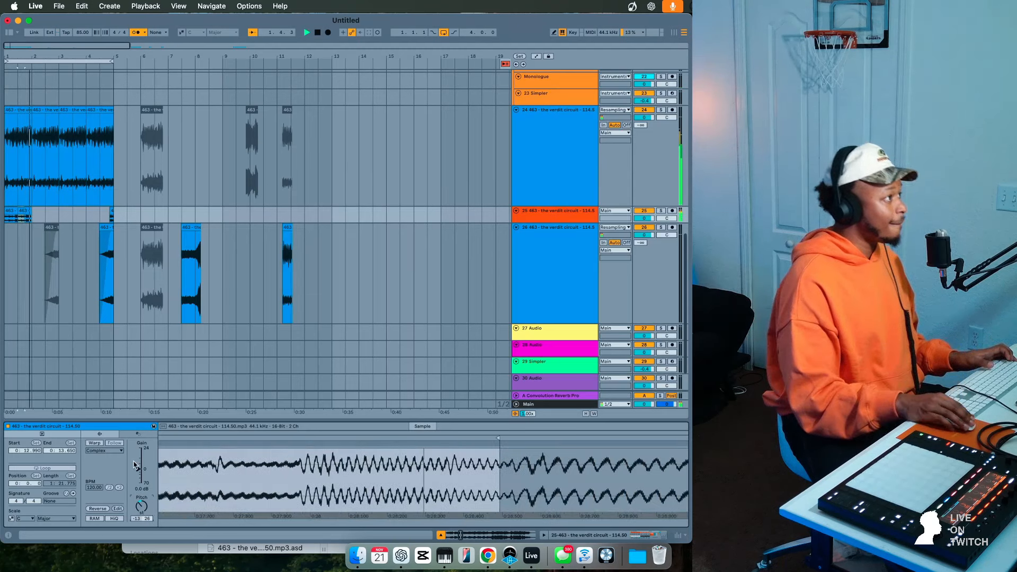
key(space)
- Duplicate the two bar 1 slices on track 25 three times to fill bars 2 to 4
drag(30, 210, 7, 219)
key(space)
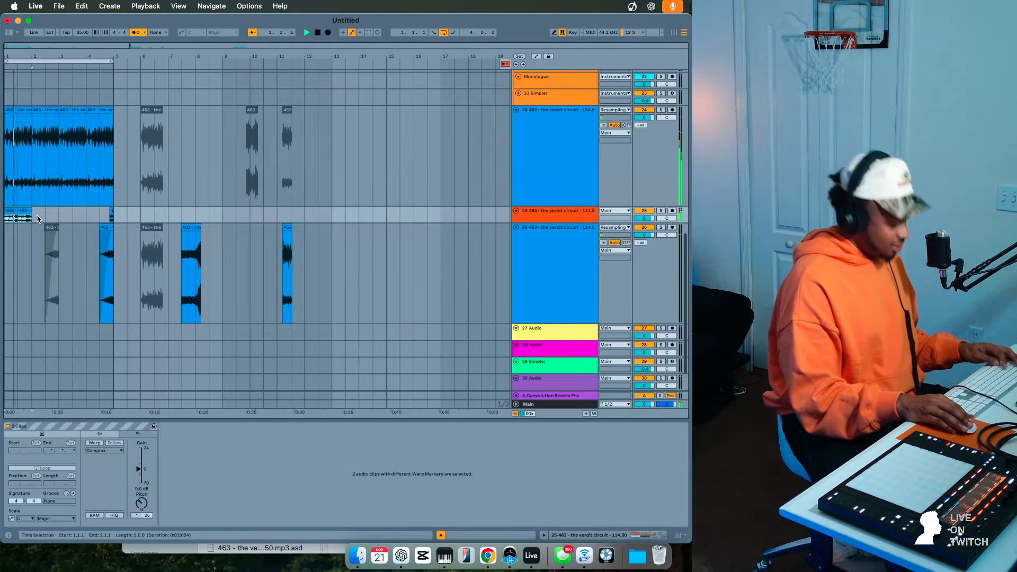
key(super+d)
key(super+d)
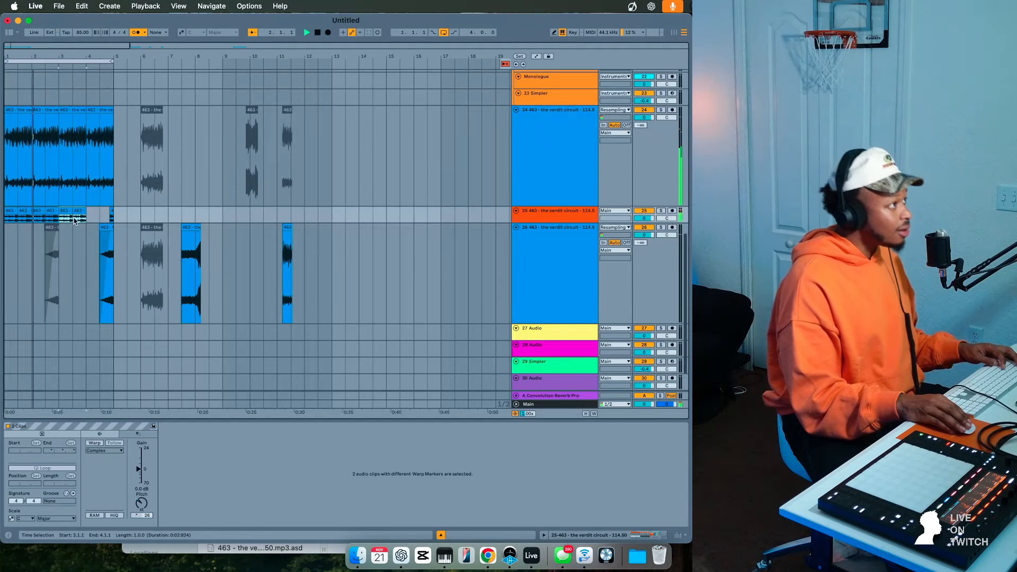
key(super+d)
- Reactivate the slice at 2.3.1 on track 26 and raise the Low Filter on track 24's mixing rack to 45
click(55, 233)
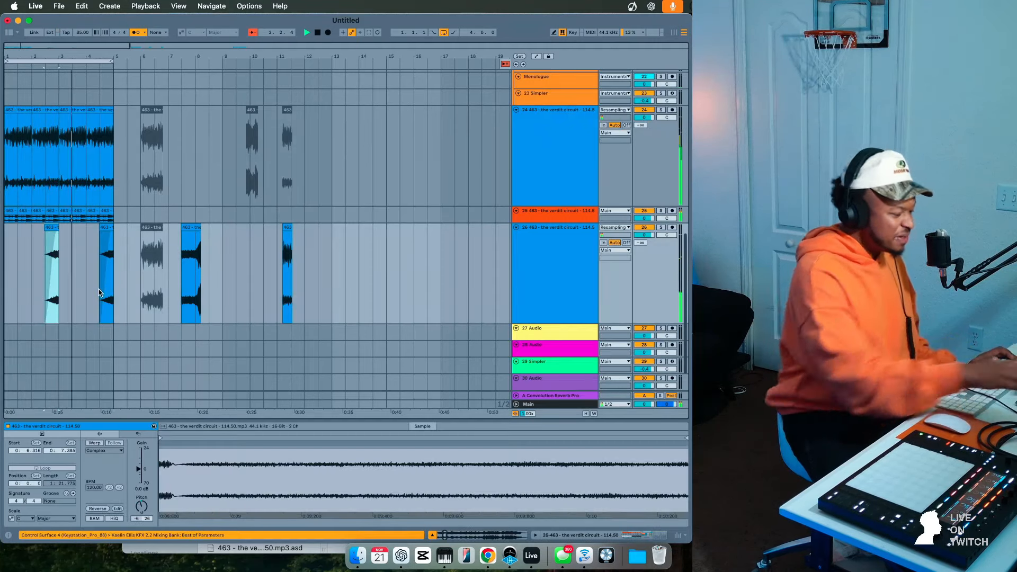
click(158, 204)
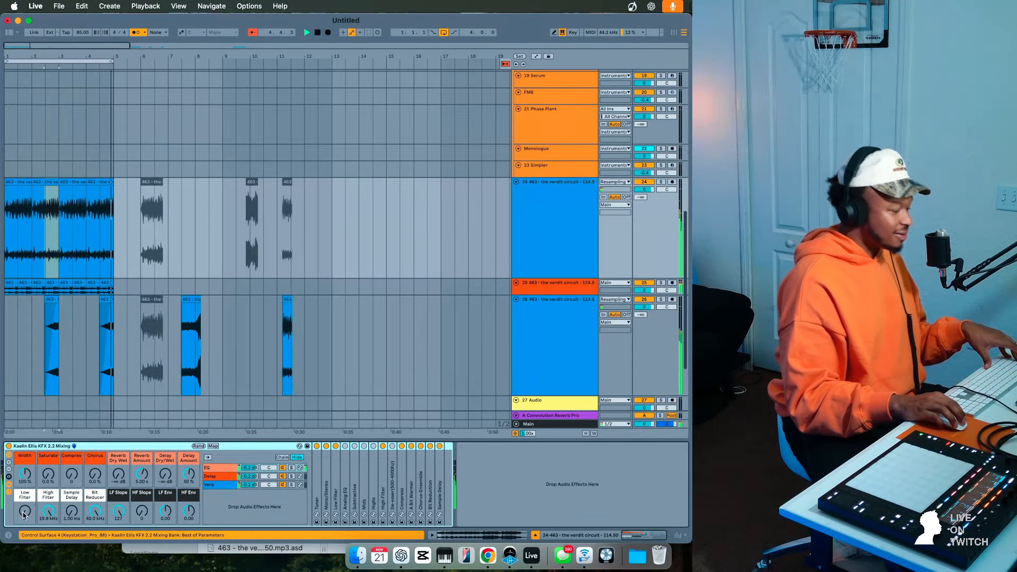
drag(23, 515, 24, 493)
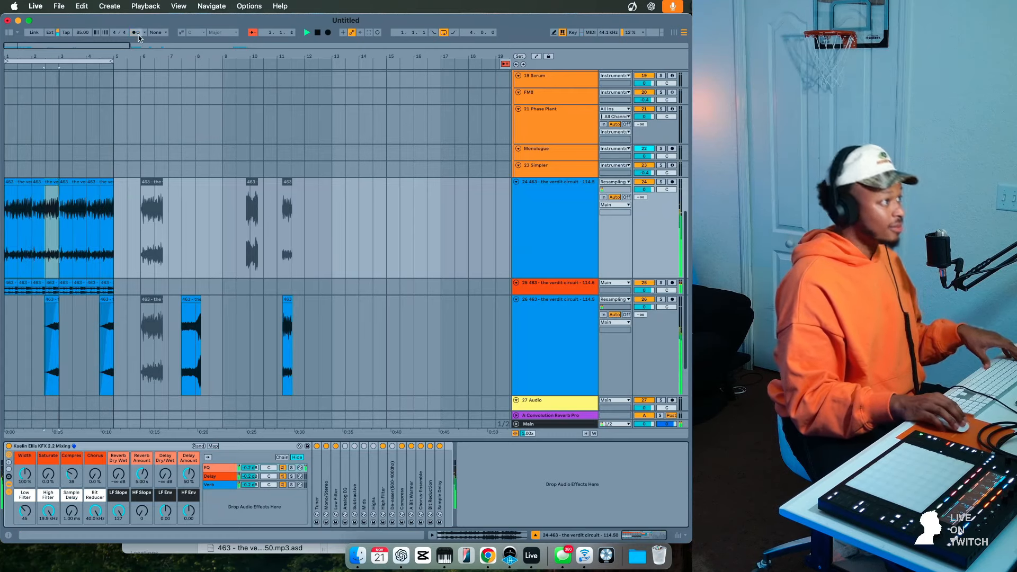
- Raise the Compress amount on track 25's mixing rack to 63
scroll(578, 238, down, 3)
click(578, 216)
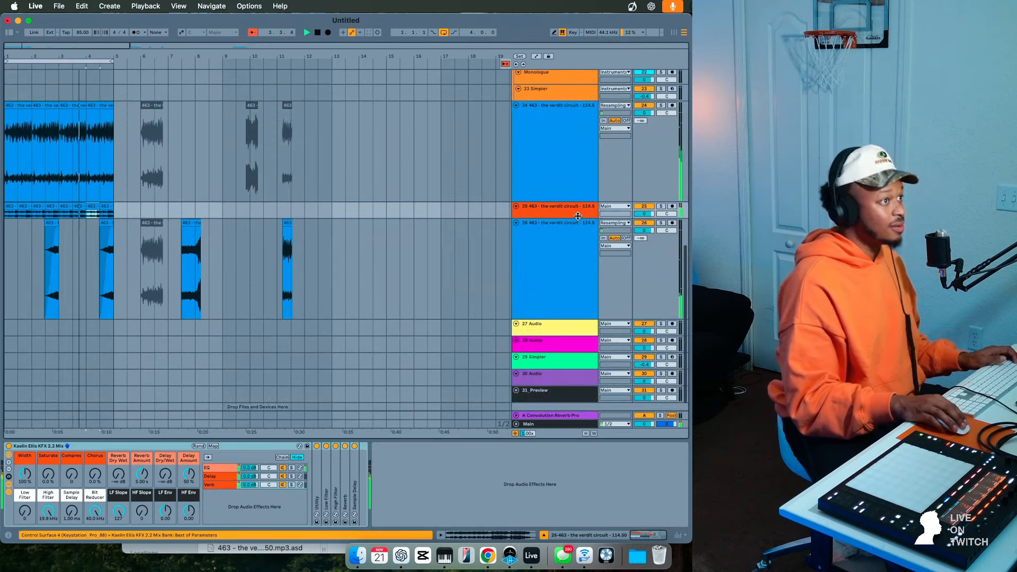
drag(71, 474, 72, 463)
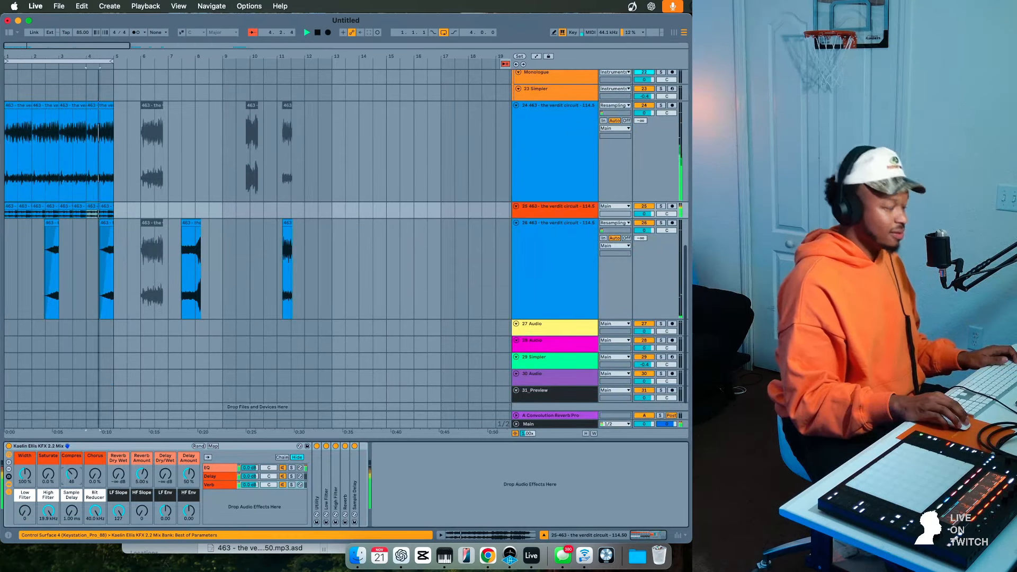
- Duplicate track 25 and deactivate all the slices on the copy
click(531, 208)
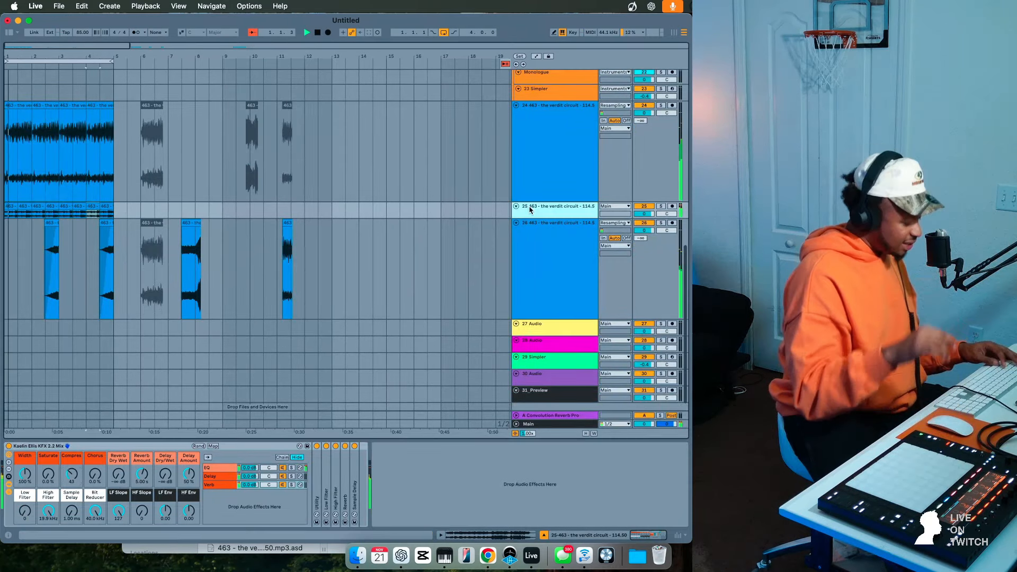
key(super+d)
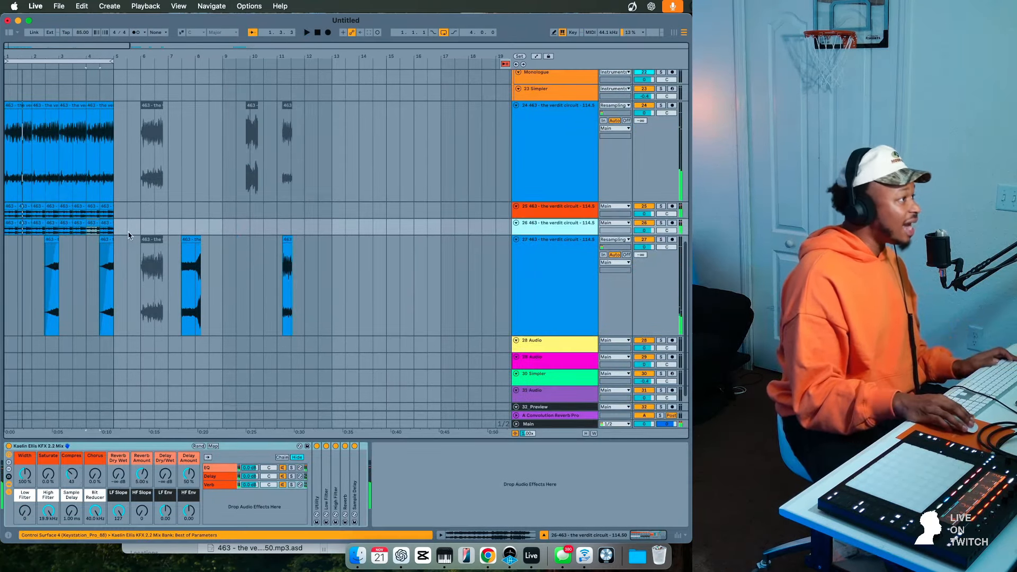
click(128, 232)
click(496, 536)
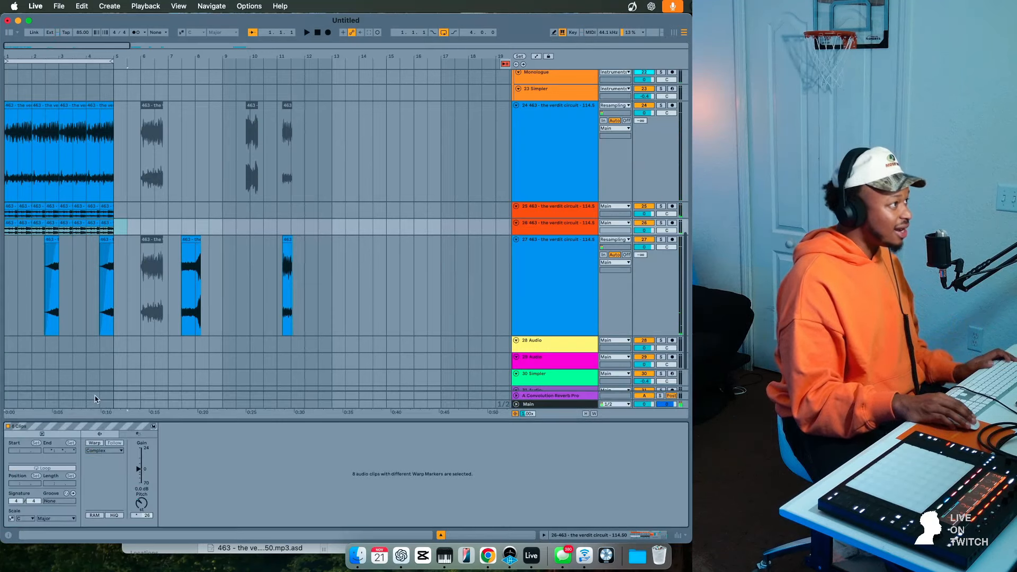
click(9, 222)
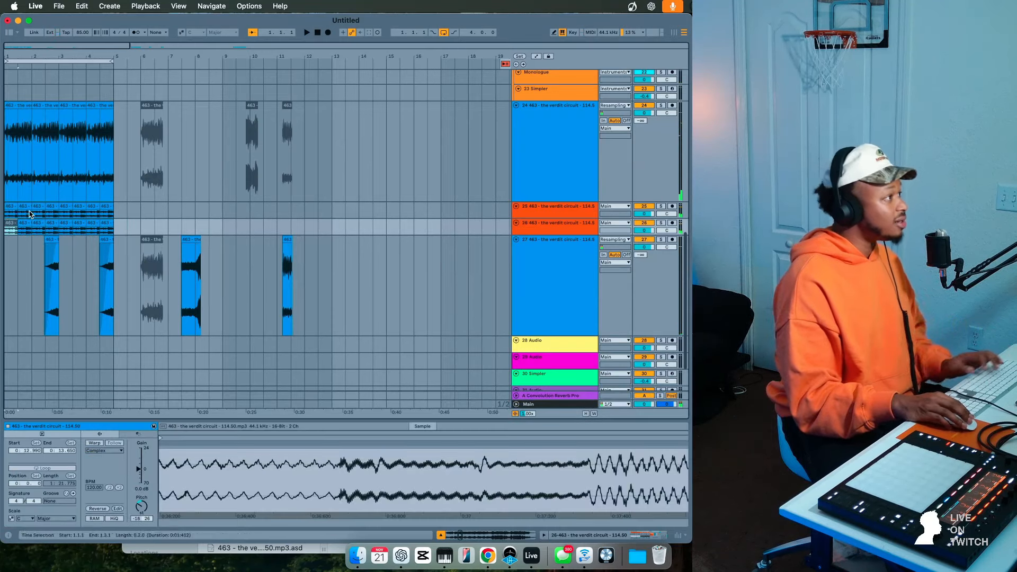
shift+click(132, 227)
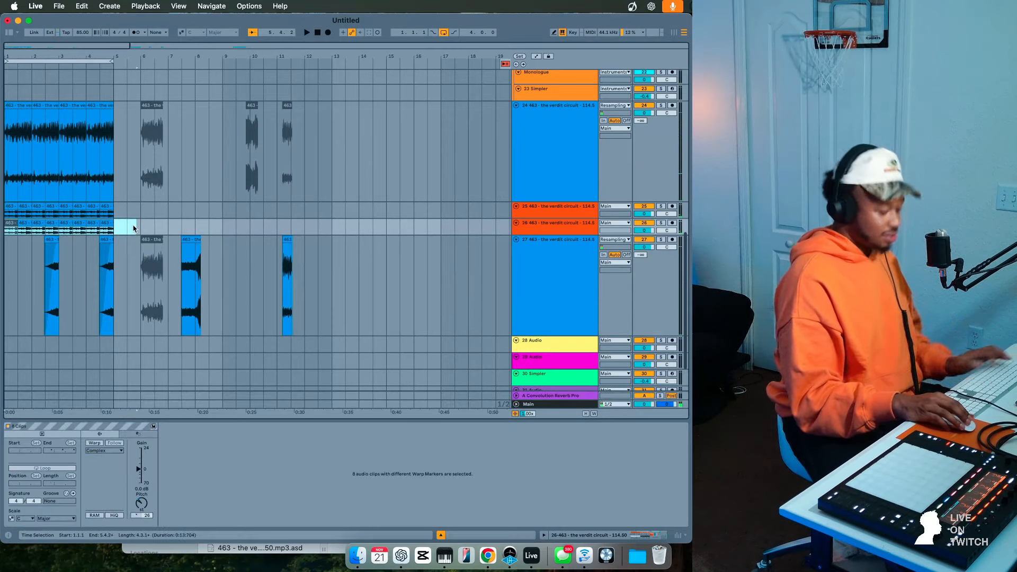
- Try to raise the pitch of the unwarped slice at 2.1.1 on track 25
click(38, 204)
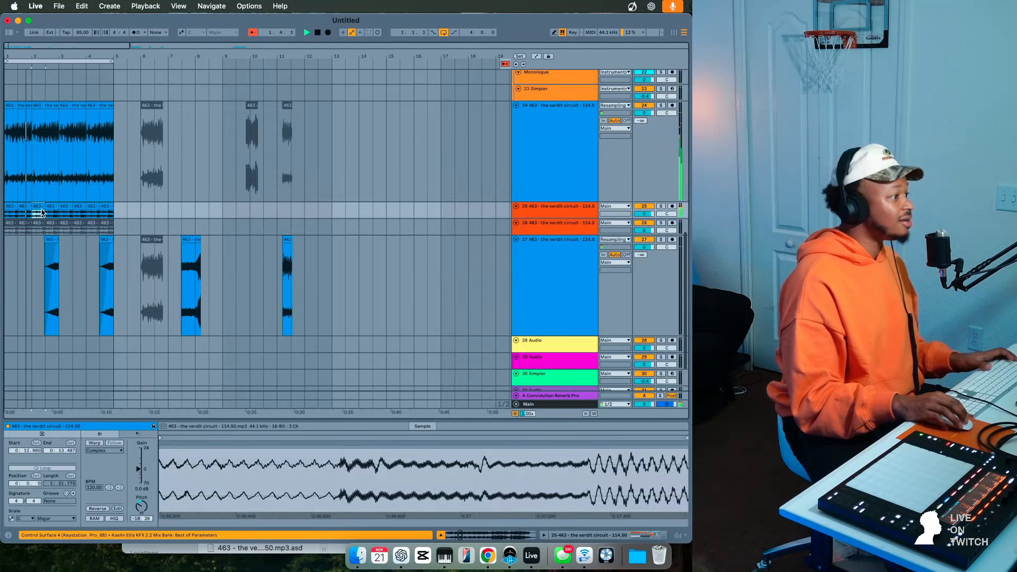
key(space)
click(141, 506)
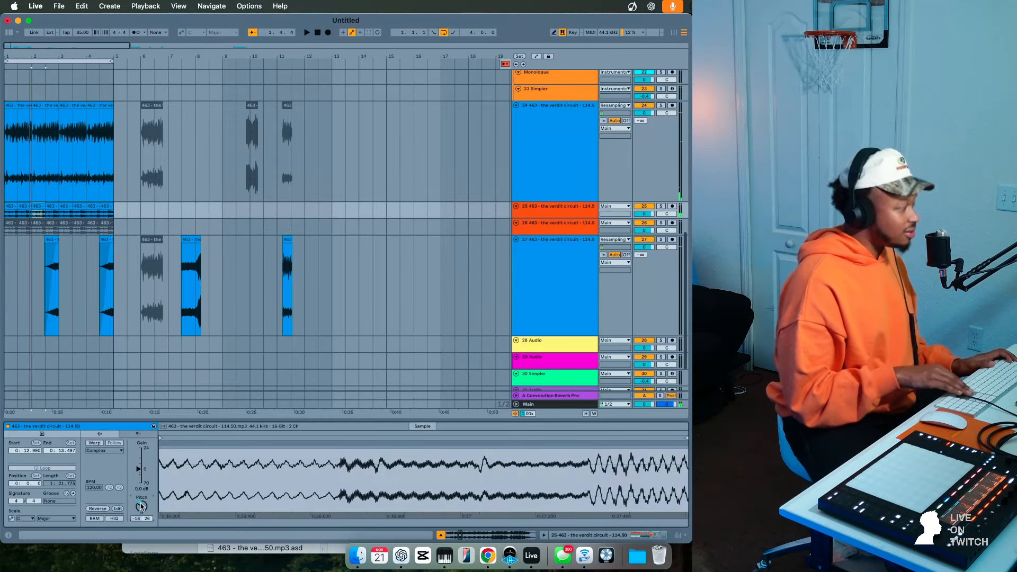
key(Up)
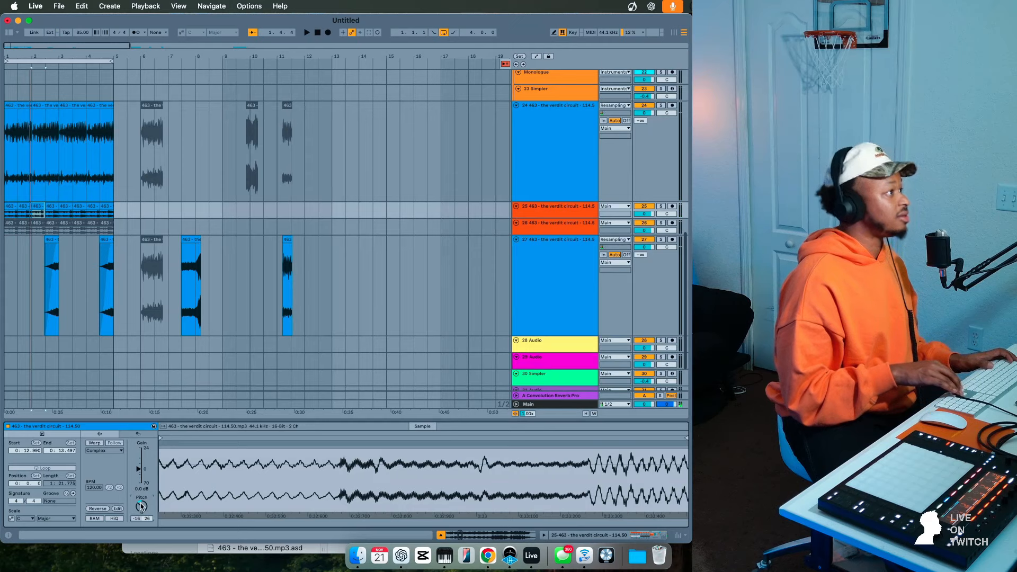
- Turn on Warp for all slices on track 25, raise the pitch of the slice at 2.1.1, and play it
drag(124, 211, 6, 212)
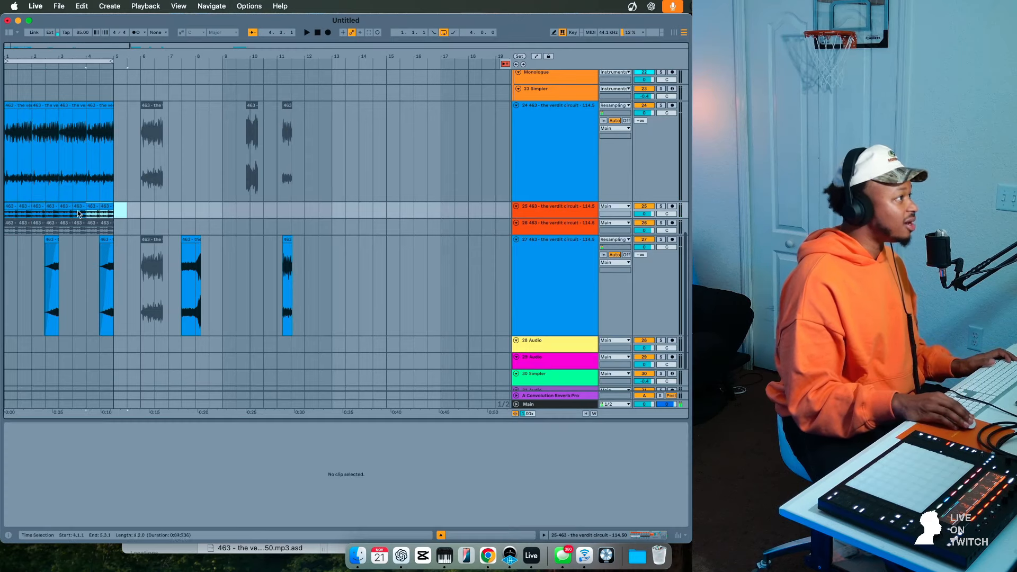
click(37, 206)
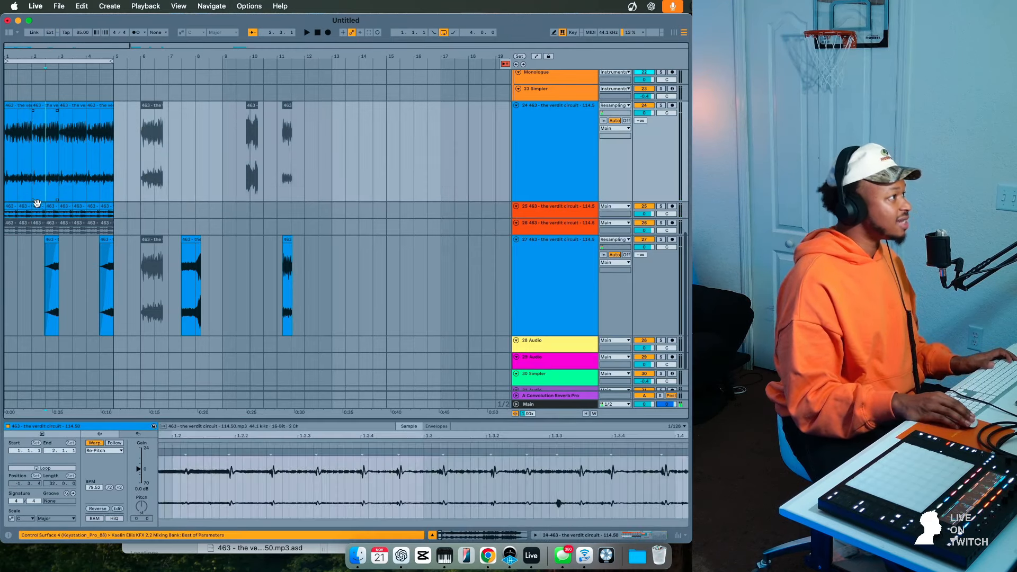
key(space)
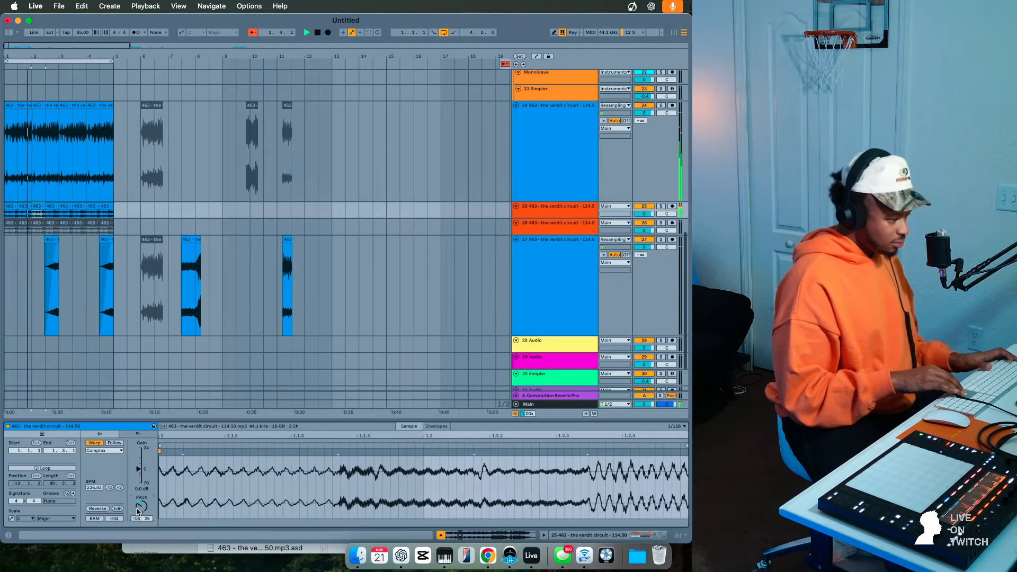
key(space)
key(Up)
key(Up)
key(Up)
key(Up)
key(space)
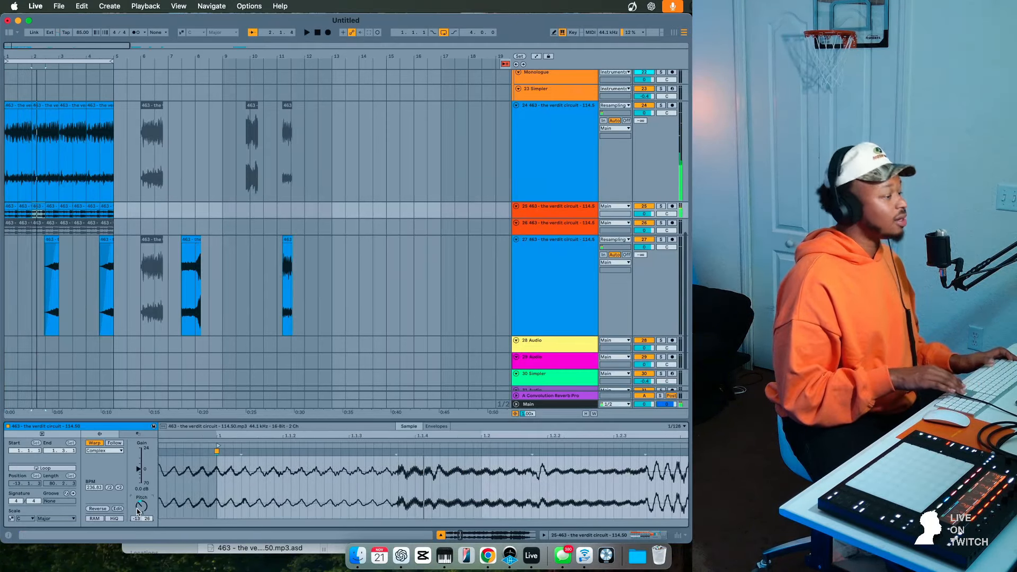
key(space)
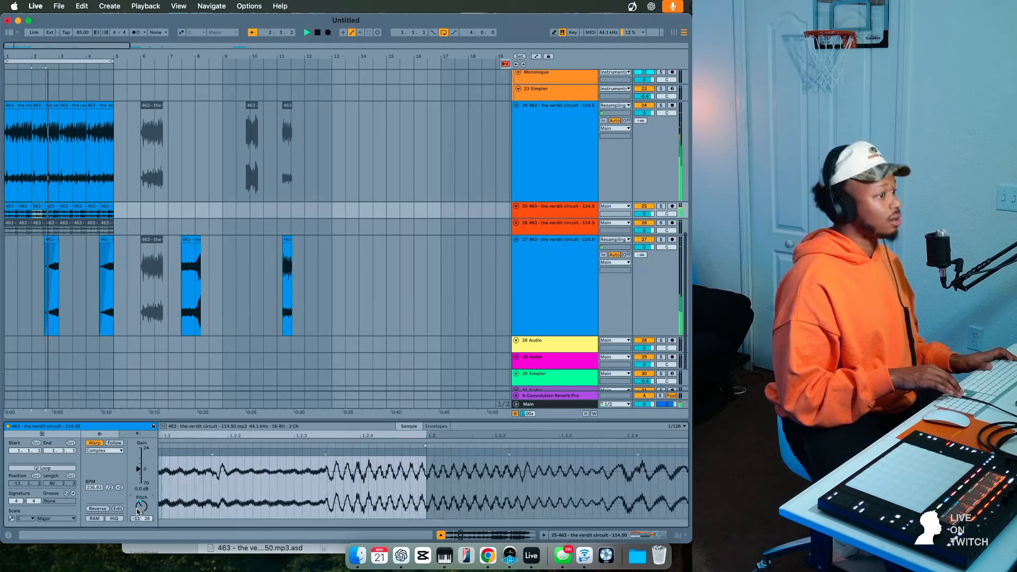
- Raise the pitch of the slice at 2.3.1 on track 25 in small increments while checking it in playback
click(54, 210)
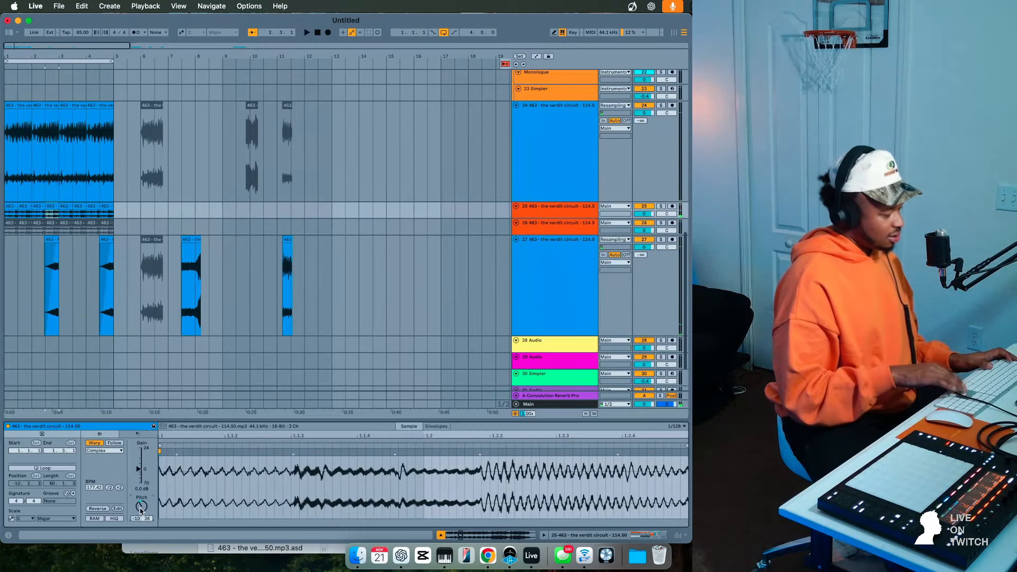
key(Up)
key(Up)
key(Up)
key(Up)
key(space)
key(space)
key(space)
key(Up)
key(Up)
key(Up)
key(Up)
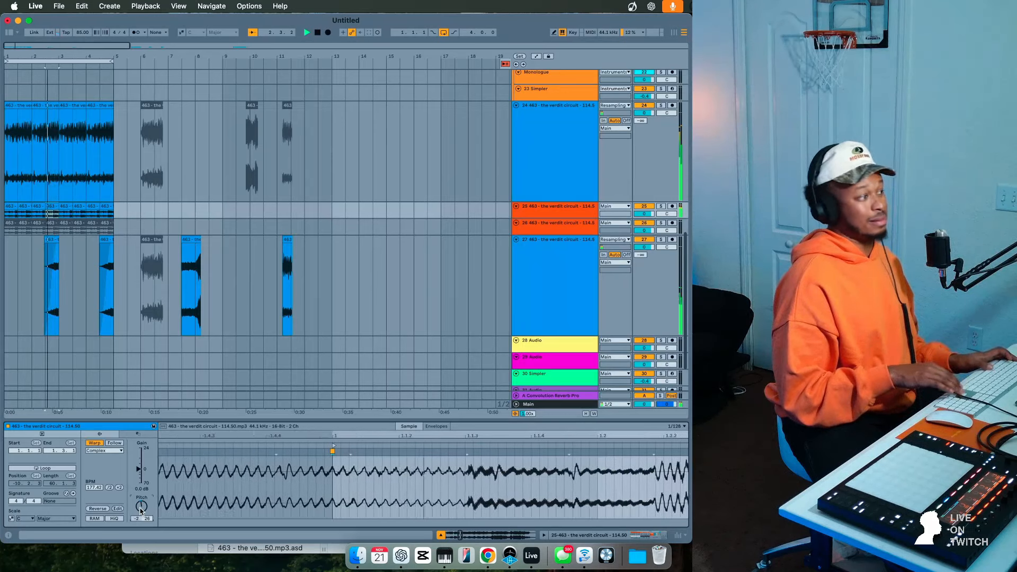
key(Up)
- Play the track 25 slices in bars 1 and 2 and duplicate them over bars 3 and 4
drag(57, 214, 6, 215)
key(space)
key(space)
key(super+d)
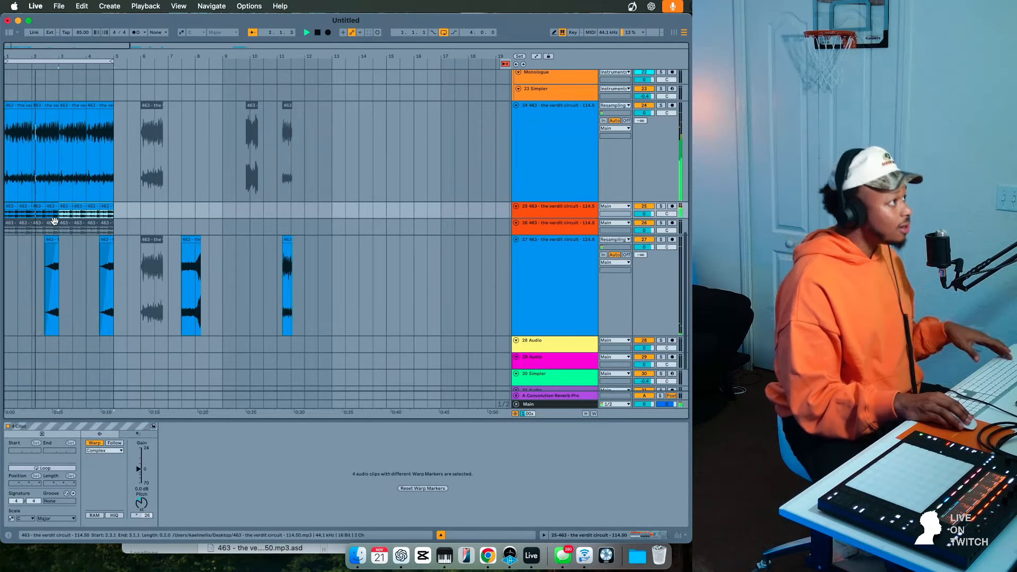
- Copy the slice at 3.1.1 on track 25 over the slice at 4.1.1
click(49, 208)
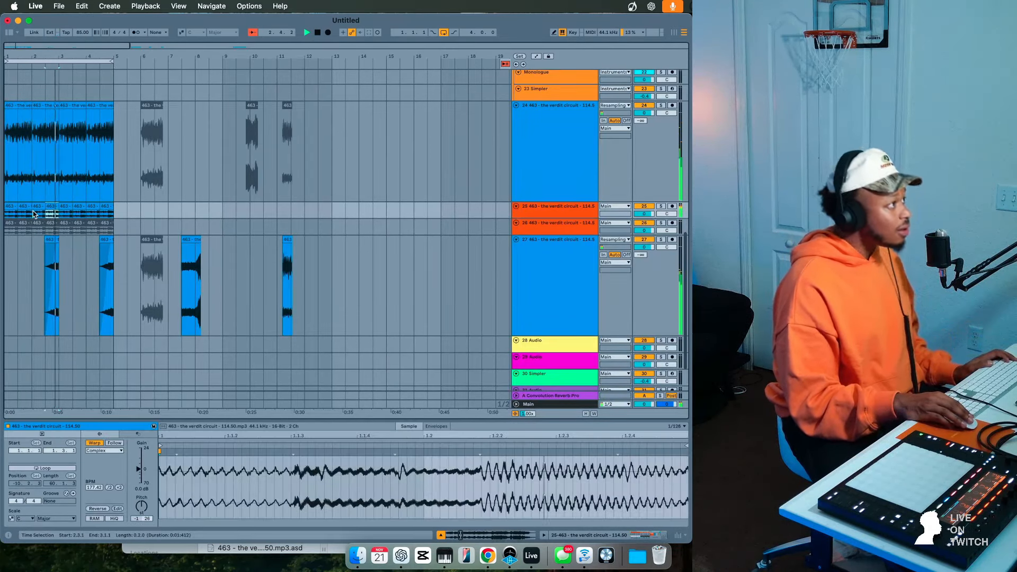
click(32, 215)
click(79, 208)
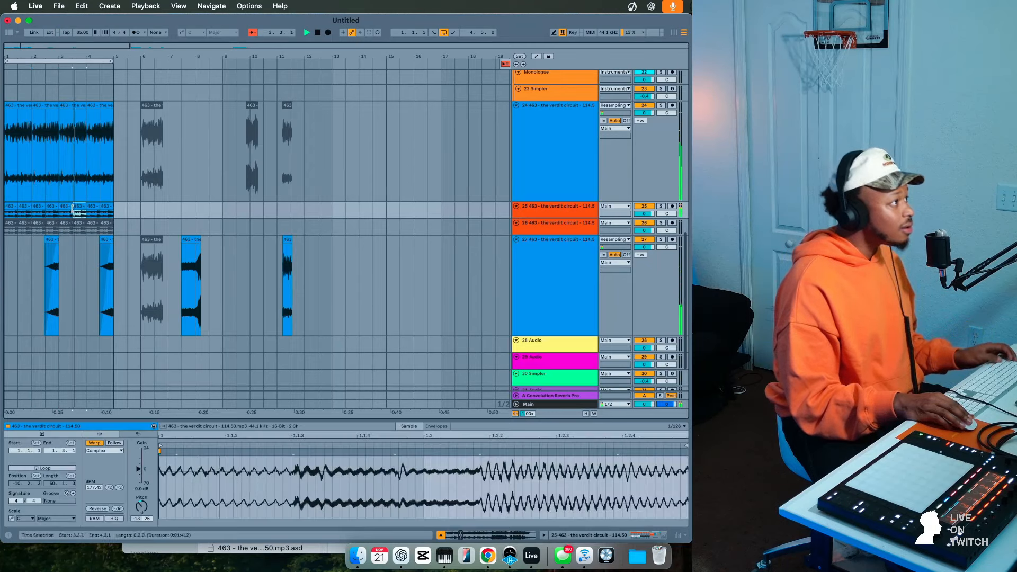
drag(70, 208, 97, 209)
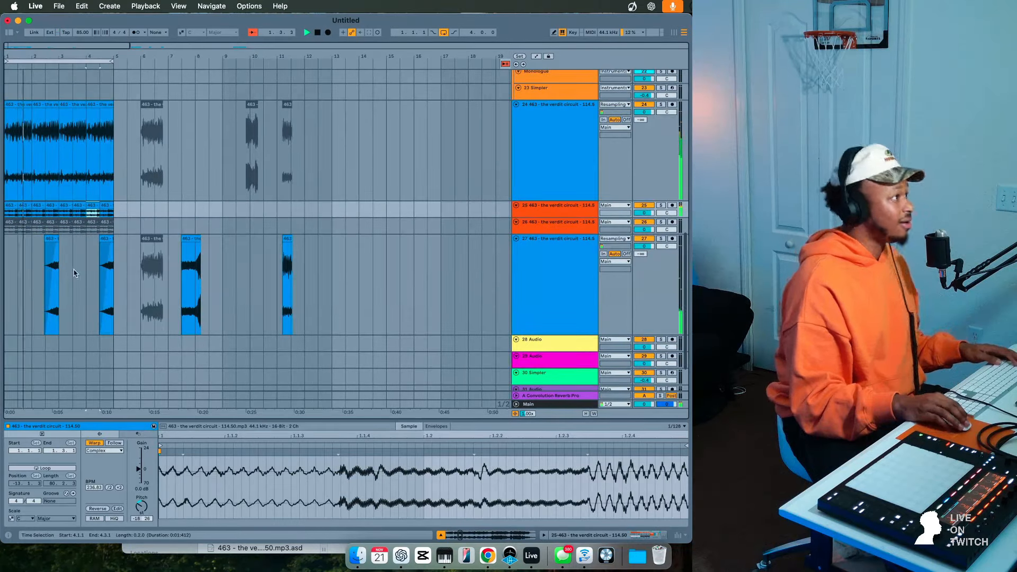
- Turn on Warp for the slice at 1.1.1 on track 26 and halve its segment tempo to 118.42 BPM
click(13, 222)
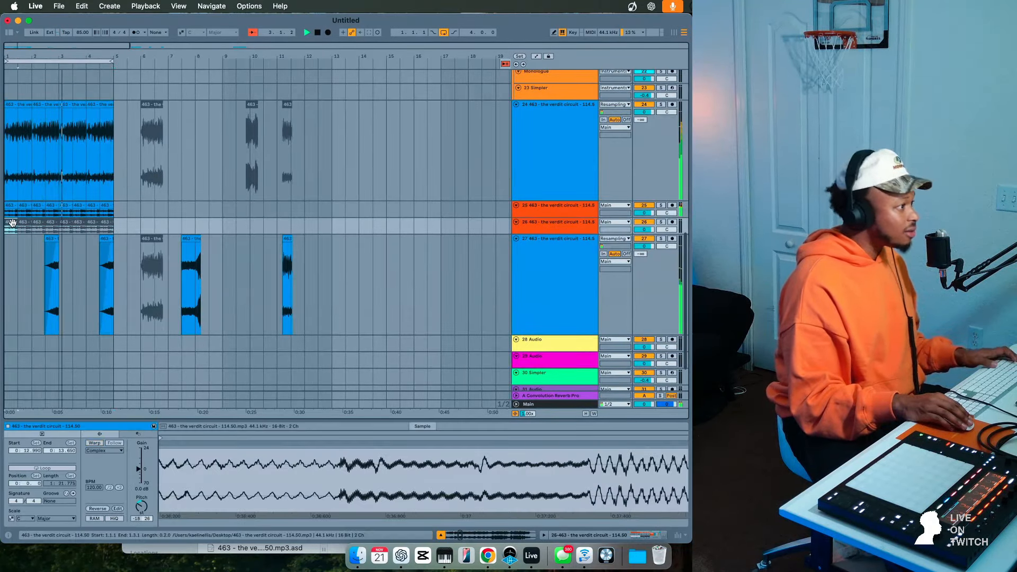
click(97, 445)
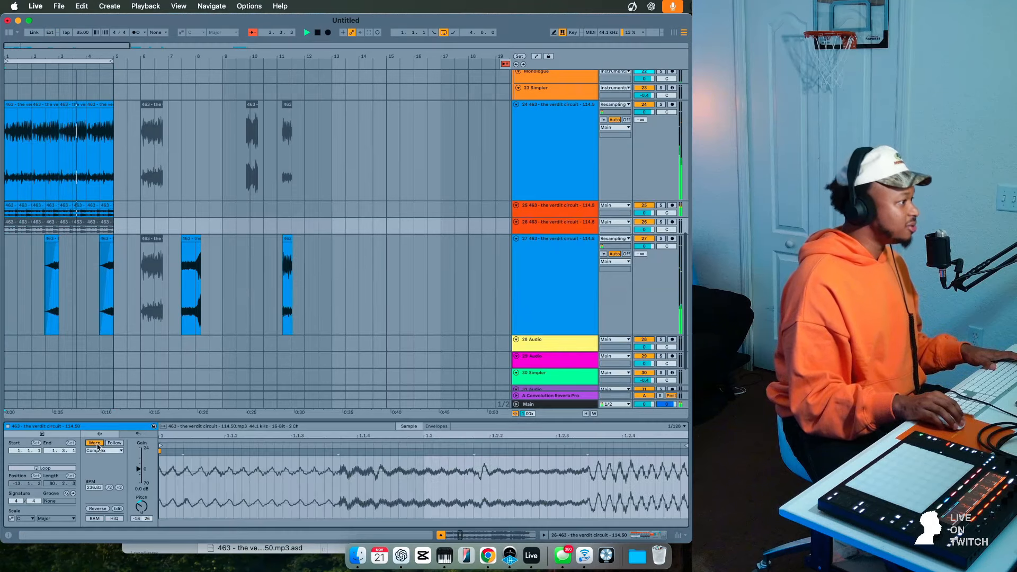
click(120, 488)
click(110, 489)
click(110, 488)
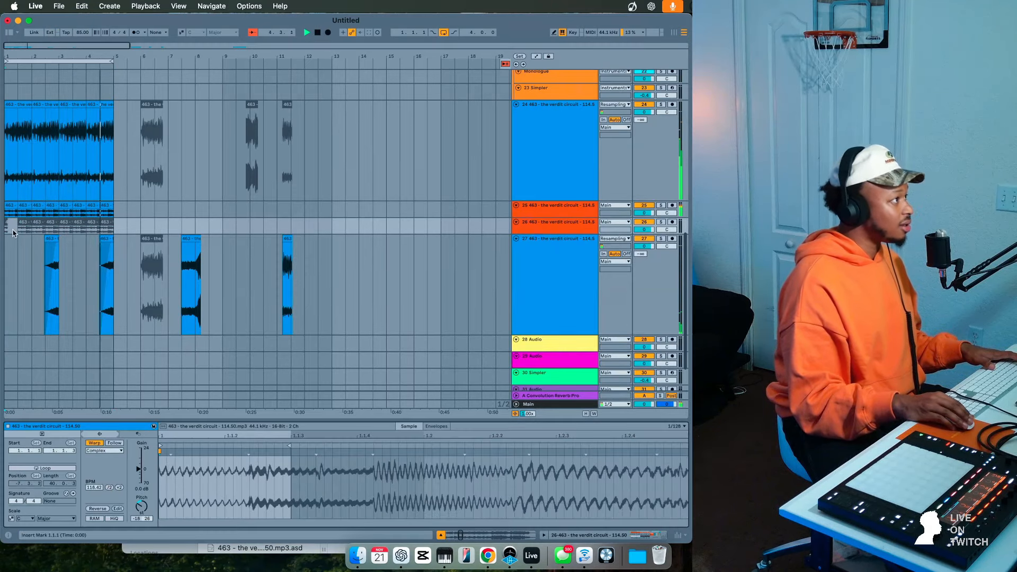
key(space)
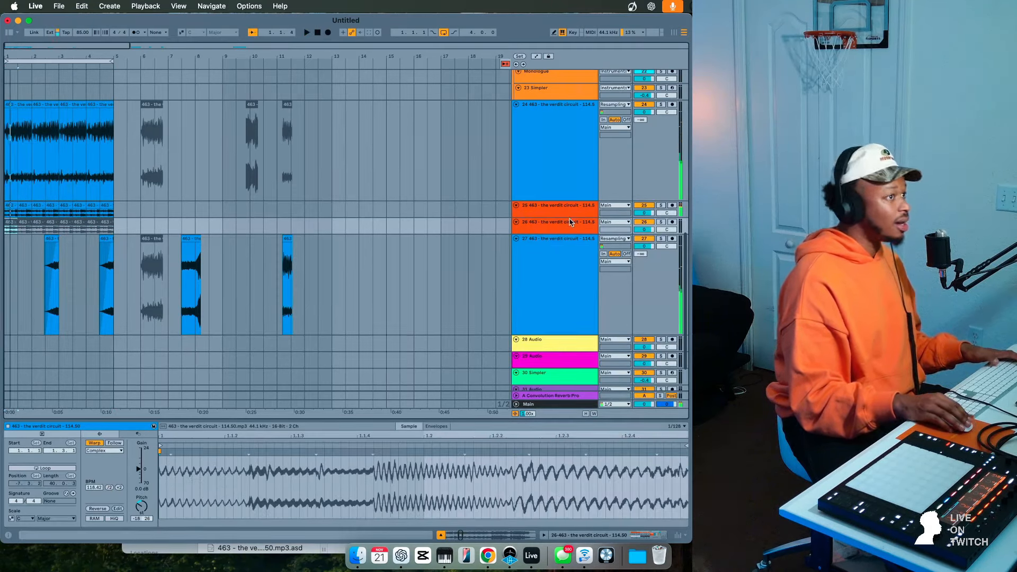
- Set the Low Filter on track 26 to 56 and move its warped slice from 1.1.1 to 1.3.1
double_click(557, 222)
drag(24, 510, 25, 501)
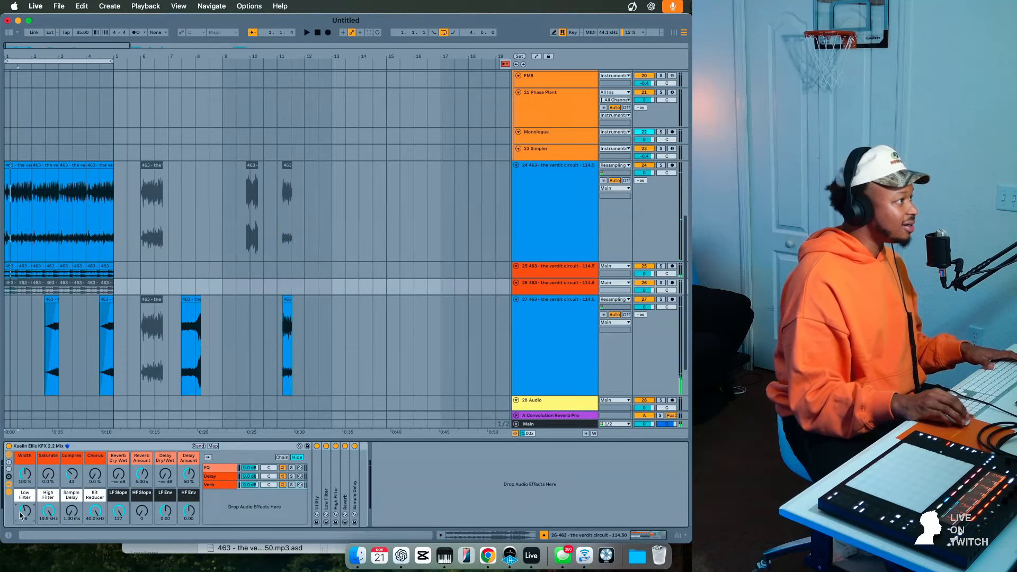
click(8, 280)
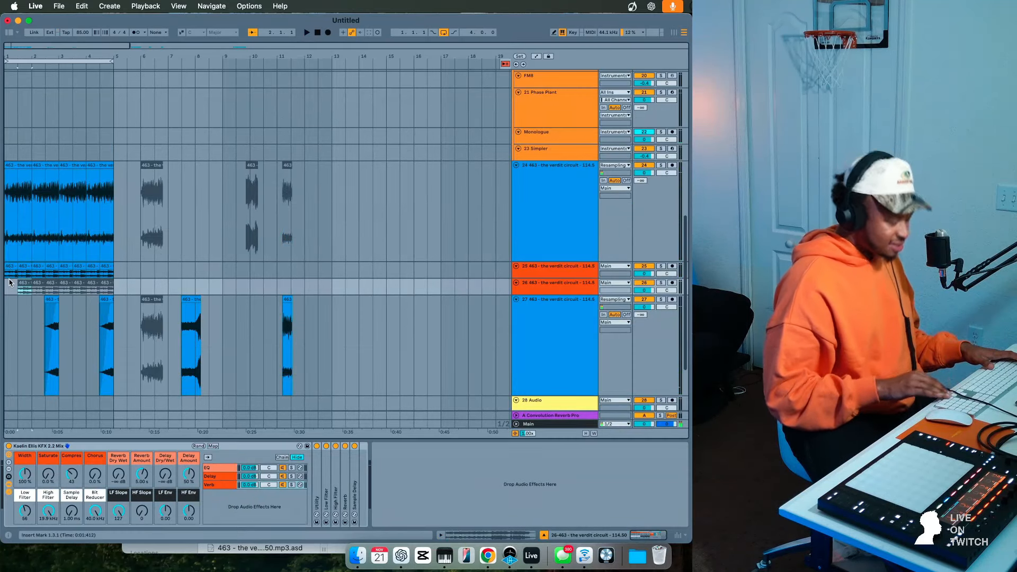
key(Right)
key(space)
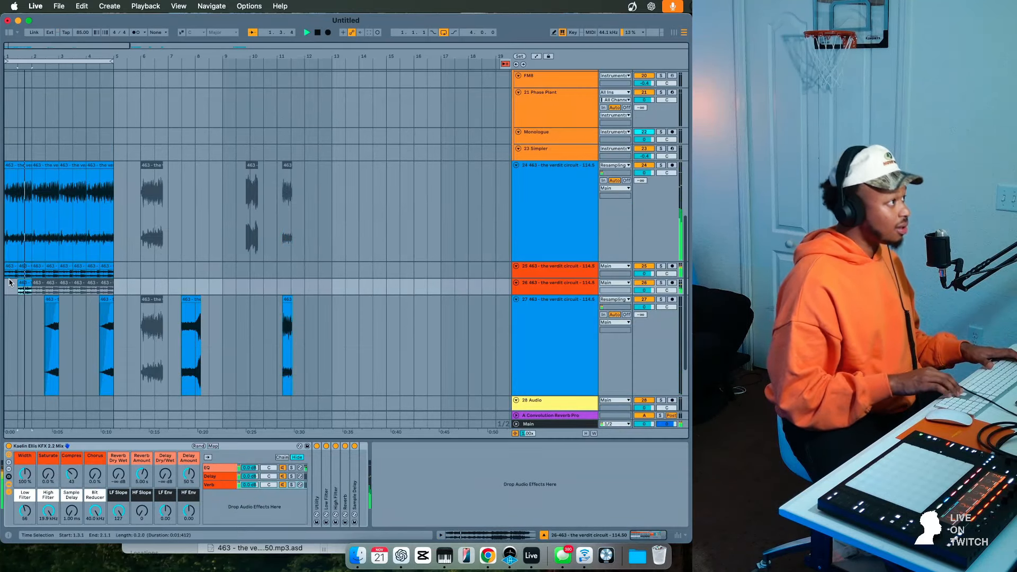
- Solo track 26 and try the slice at 1.3.1 with its pitch set to +18 semitones
click(661, 283)
key(space)
key(shift+Tab)
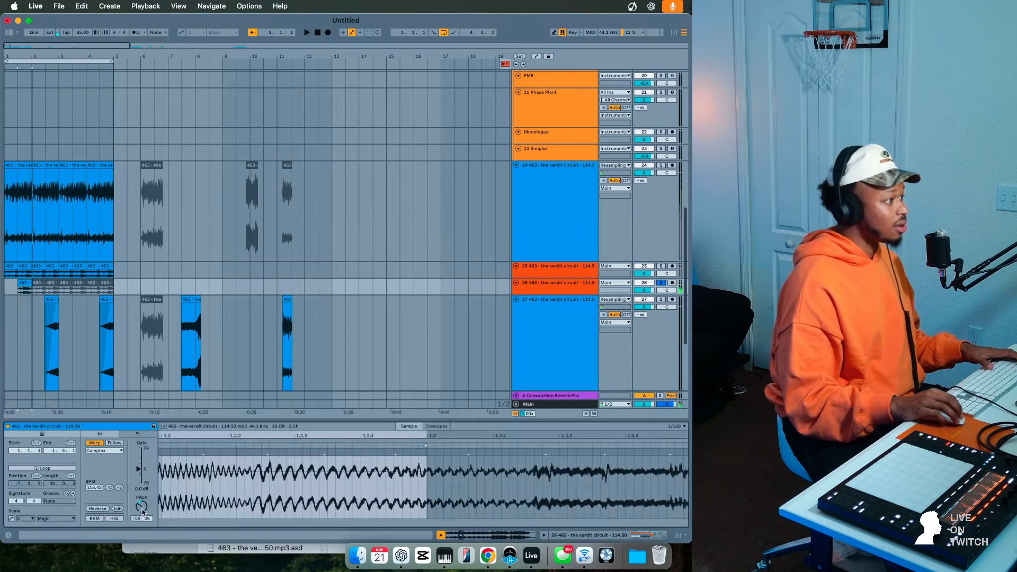
key(space)
key(space)
key(space)
click(141, 505)
text(18)
key(Return)
key(space)
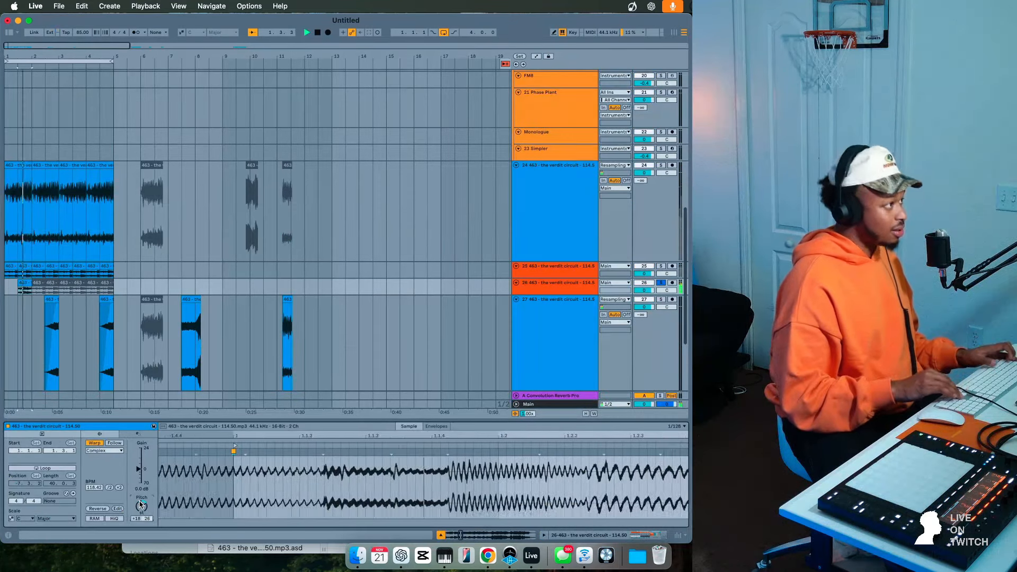
- Set the pitch of the slice at 1.3.1 on track 26 to -6 semitones and play it
key(space)
text(6)
key(Return)
key(space)
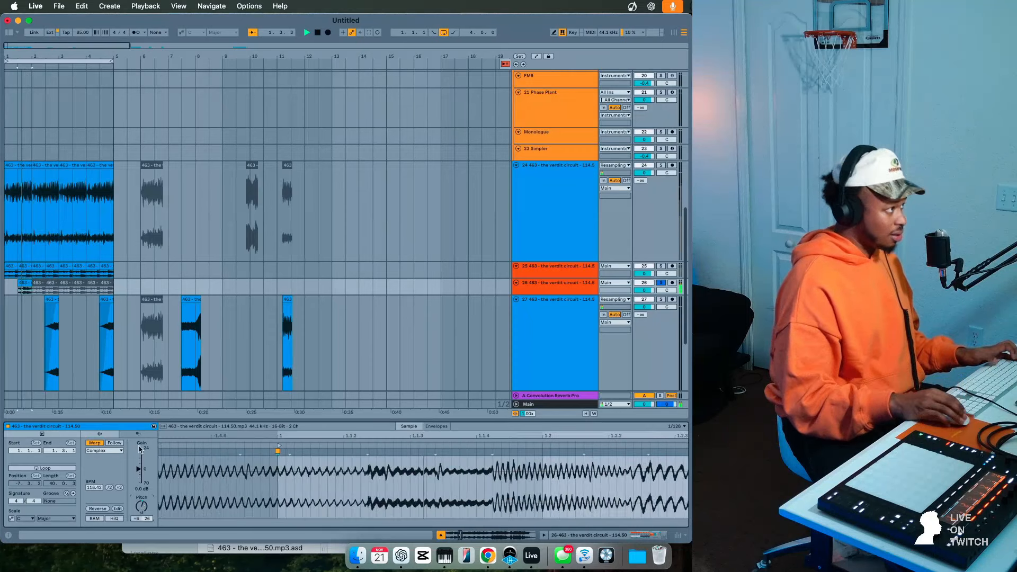
- Move the slice at 1.3.1 on track 26 back to 1.1.1 and check it with the other tracks
key(space)
drag(25, 284, 10, 284)
key(space)
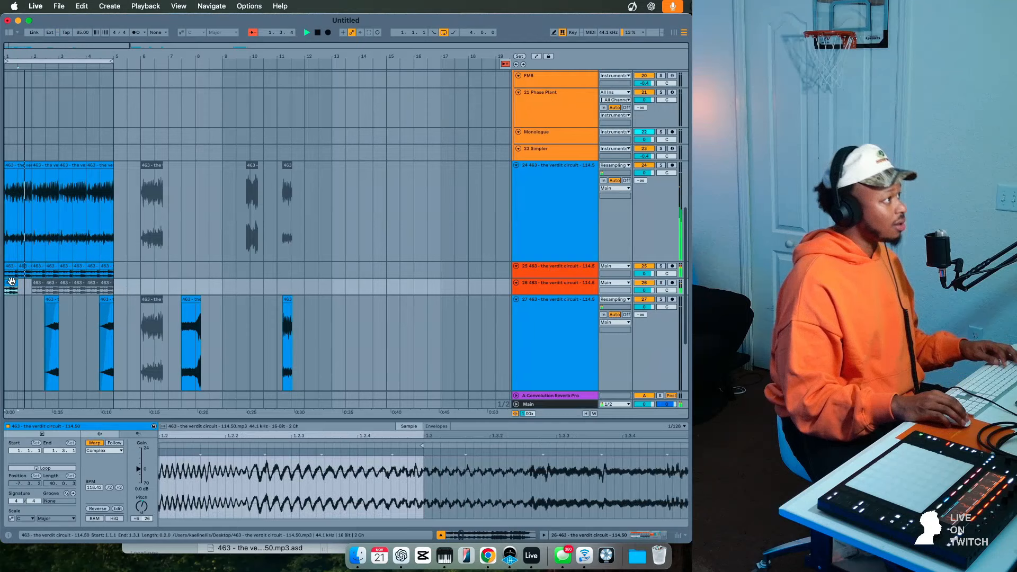
key(super+z)
- Extend the slice at 1.1.1 on track 26 to end at 3.1.1 and duplicate it over bars 3 and 4
drag(17, 283, 26, 285)
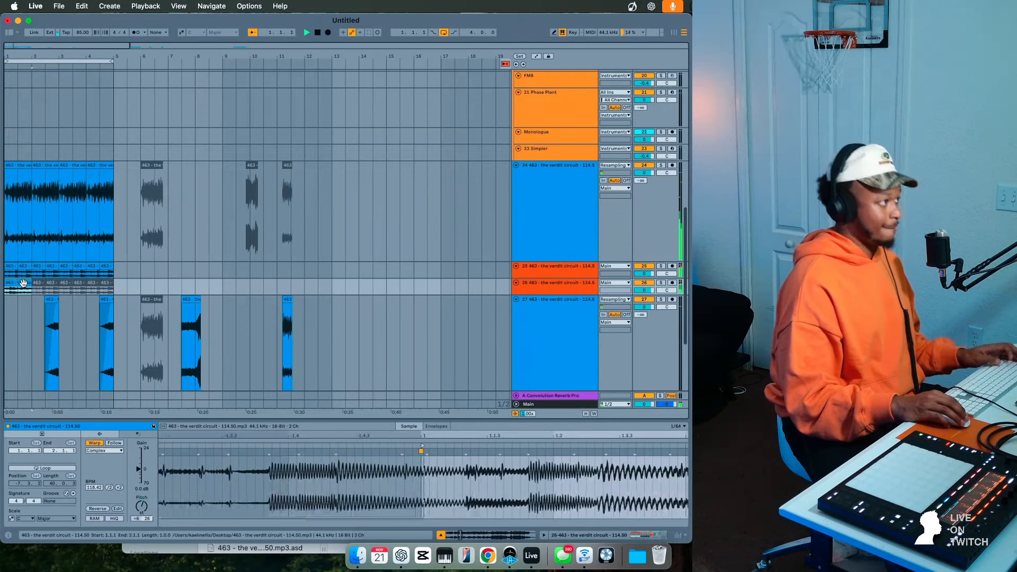
key(space)
key(space)
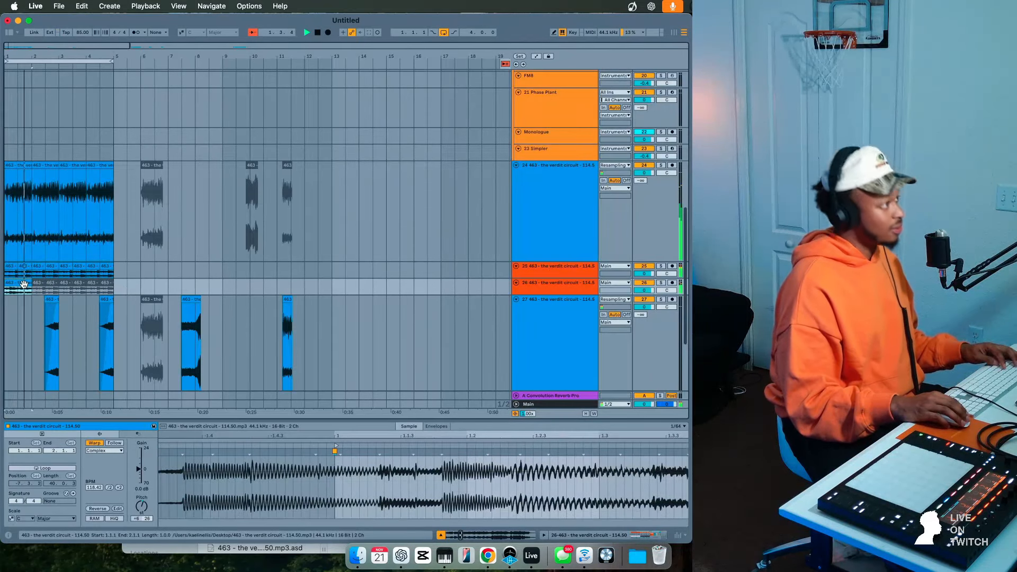
drag(30, 282, 54, 282)
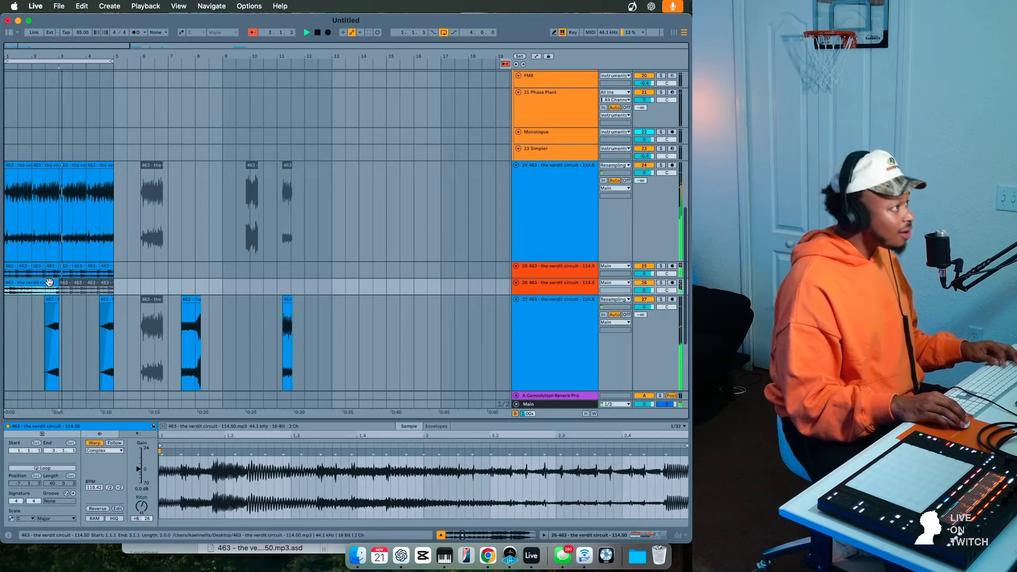
key(super+d)
- Lower the volume of track 26 to about -8 dB and deactivate its audio in bars 2 and 4
drag(644, 290, 644, 300)
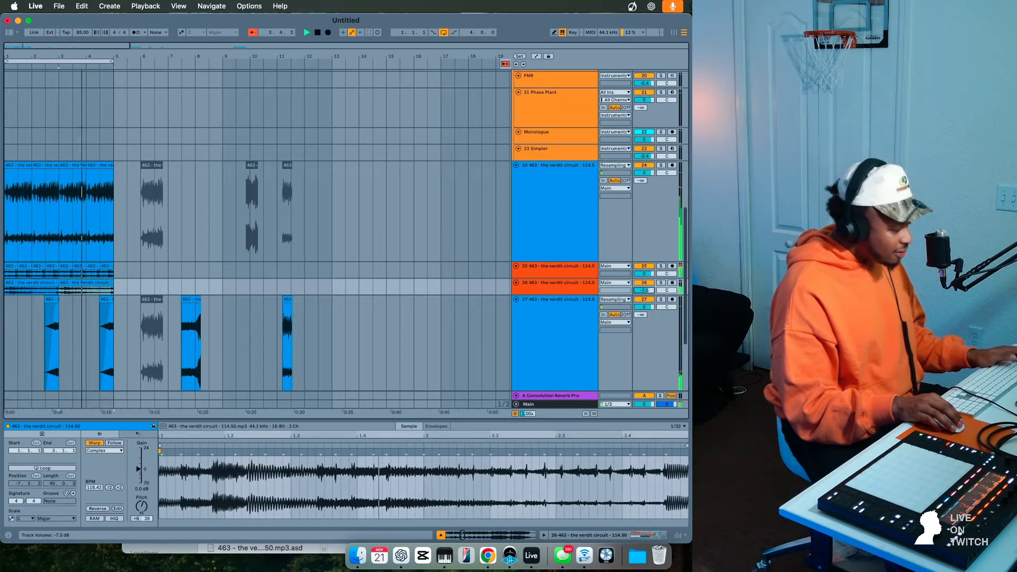
click(95, 290)
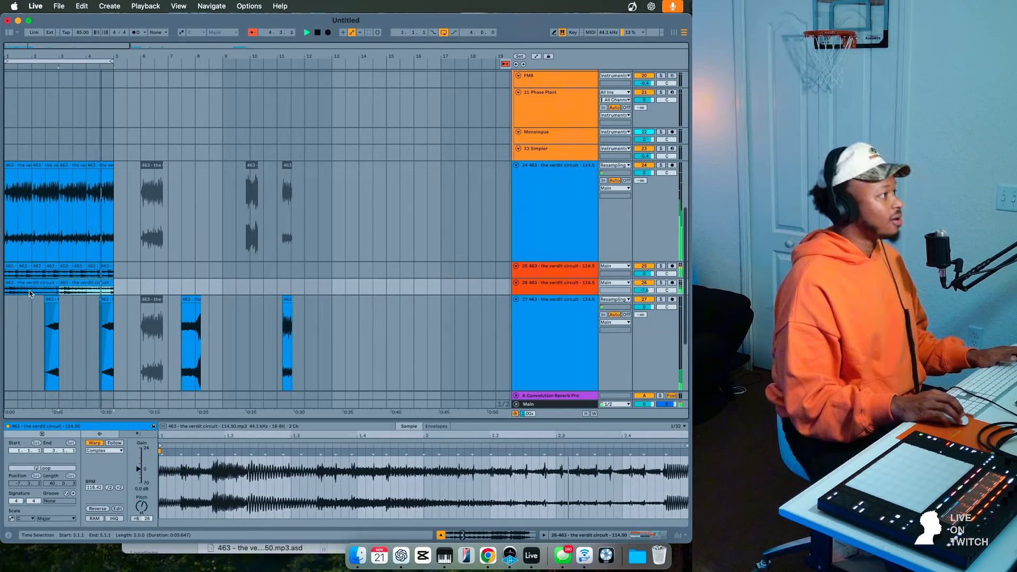
drag(30, 294, 111, 290)
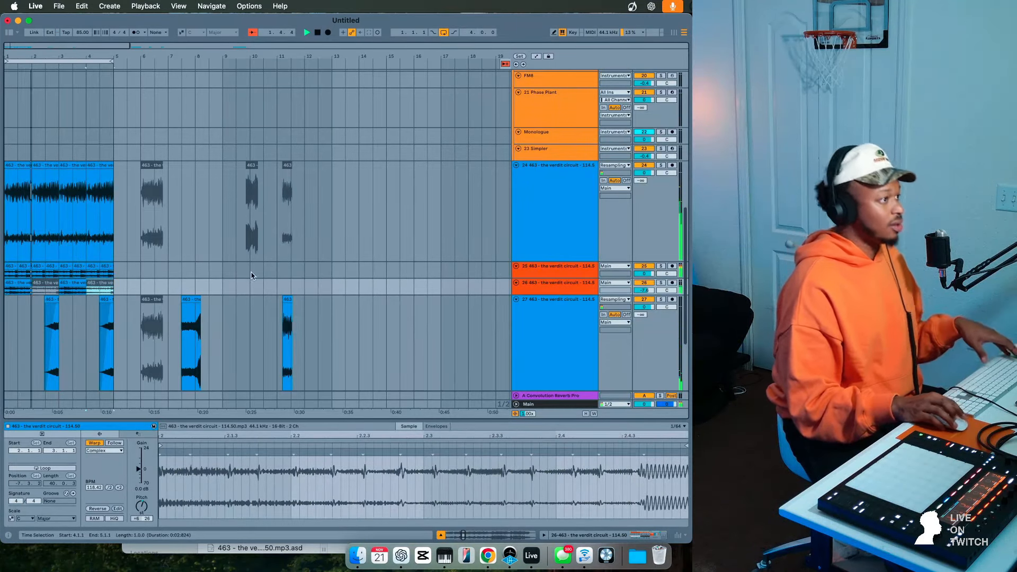
- Delete the leftover slices from bar 19 onward on track 24 and play the long slice near bar 20 on track 27
scroll(129, 314, down, 3)
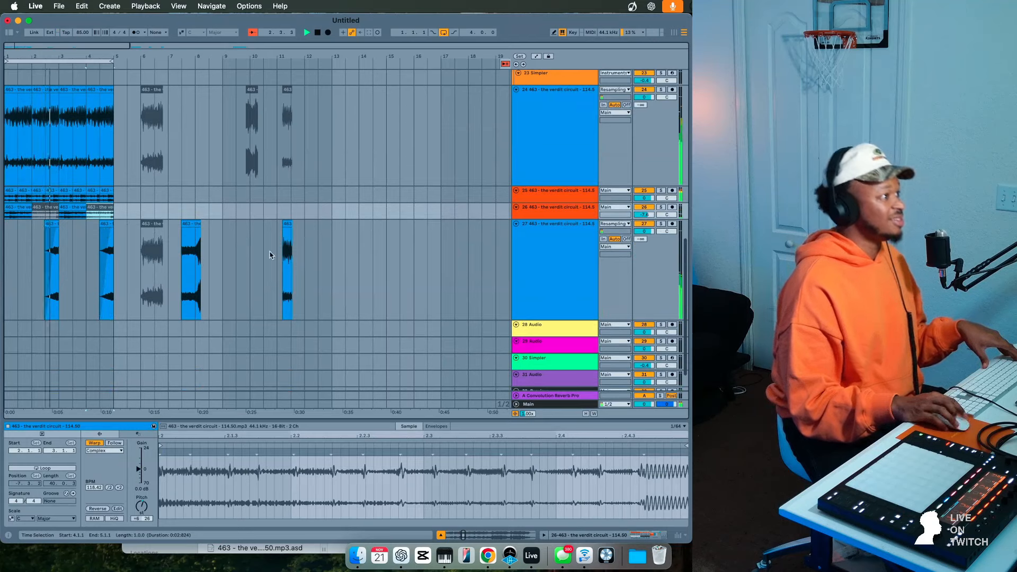
scroll(506, 285, right, 10)
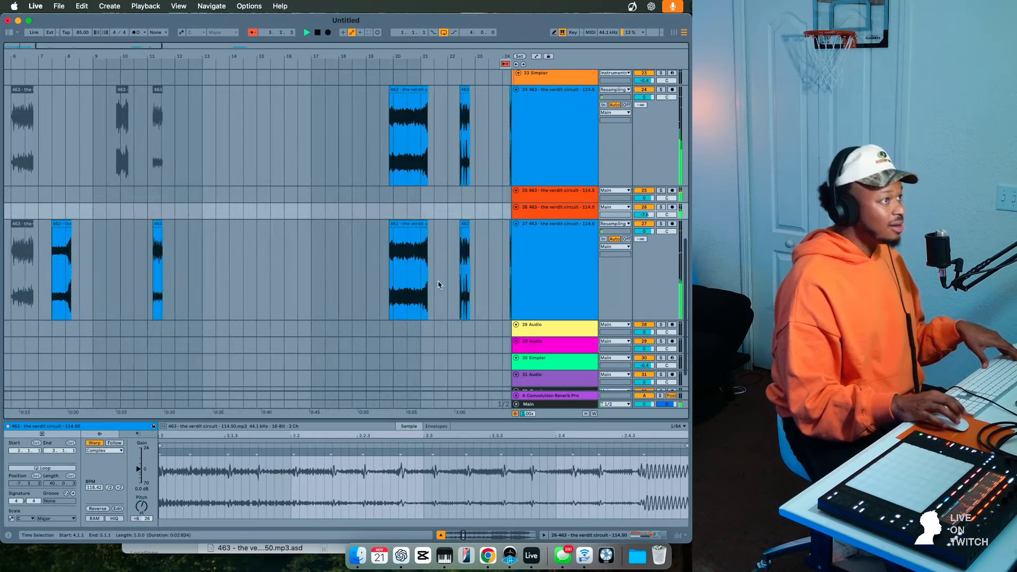
mouse_move(411, 179)
mouse_down()
mouse_move(255, 170)
mouse_move(297, 161)
mouse_move(425, 177)
mouse_up()
key(Delete)
click(282, 251)
key(space)
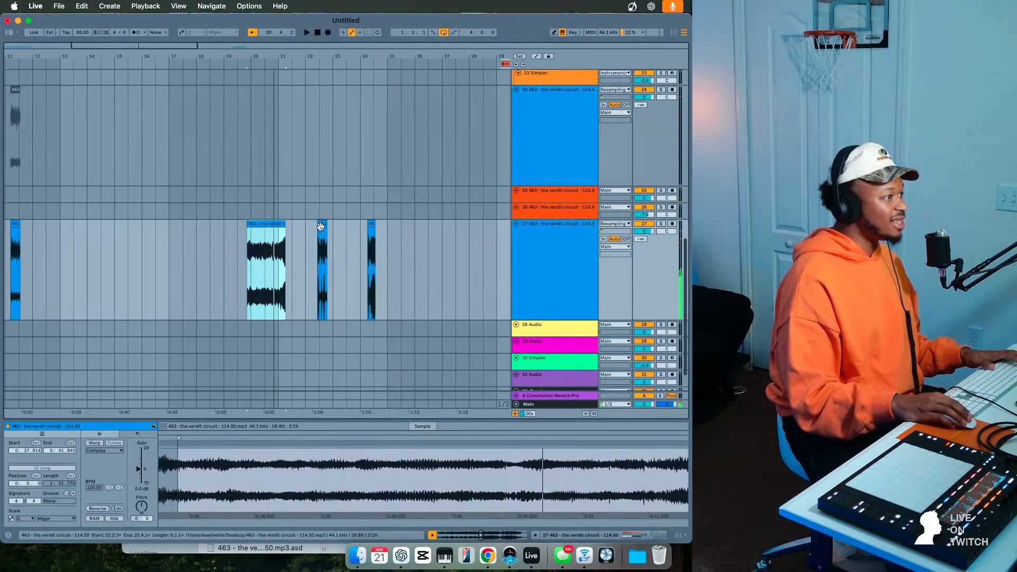
- Insert an audio track below track 27 and move the two short slices near bars 22 and 24 onto it
click(321, 226)
click(547, 251)
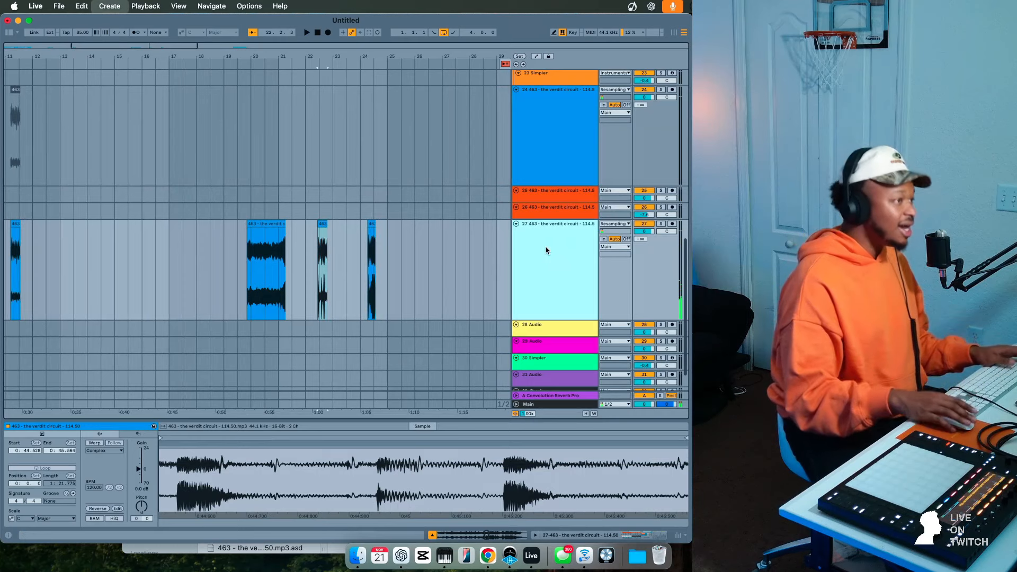
key(super+t)
drag(325, 221, 321, 327)
drag(371, 223, 368, 325)
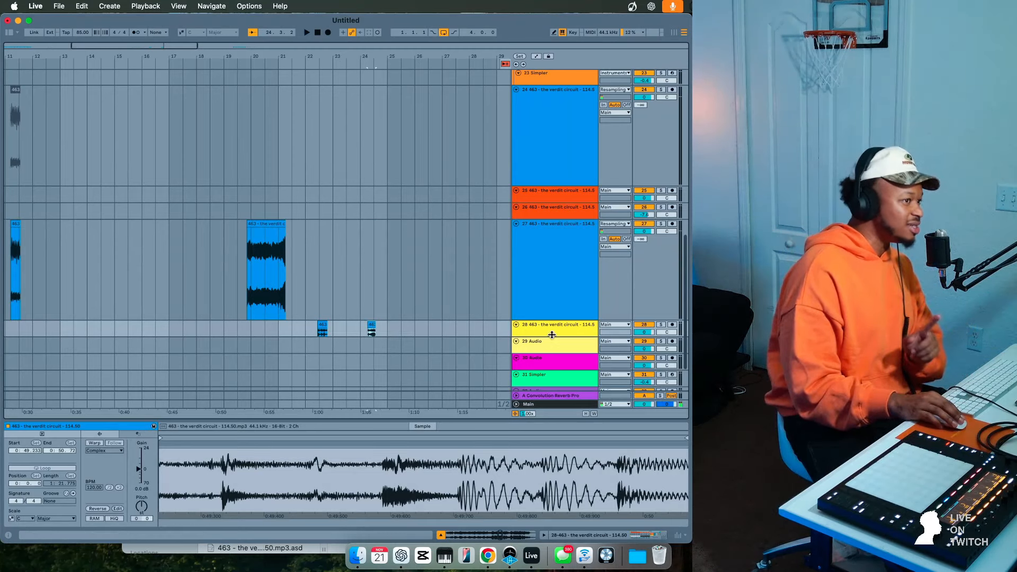
- Trim the start of the bar 22 slice on track 28 slightly and show the track's effects
drag(551, 335, 523, 441)
click(323, 366)
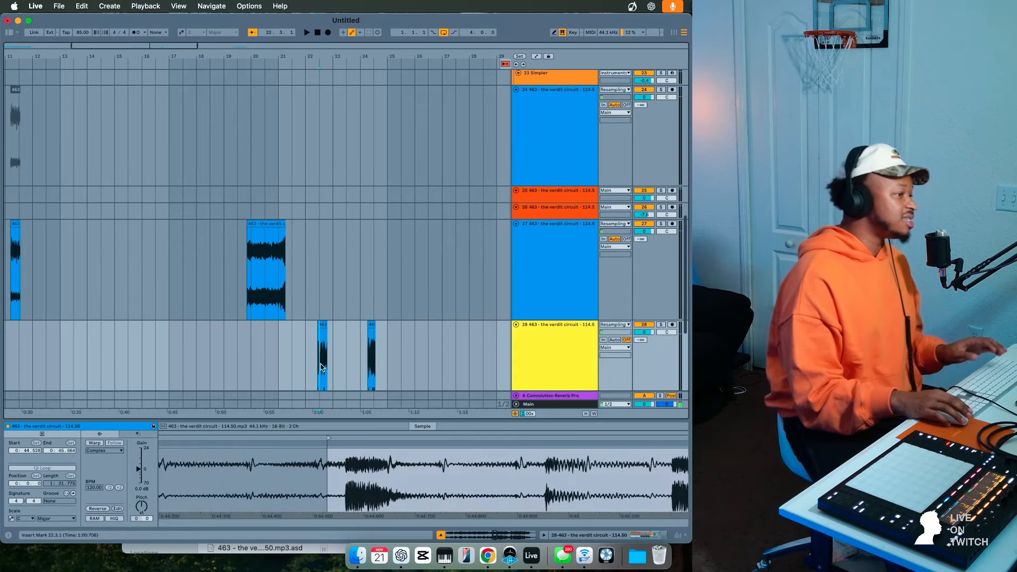
scroll(325, 363, down, 5)
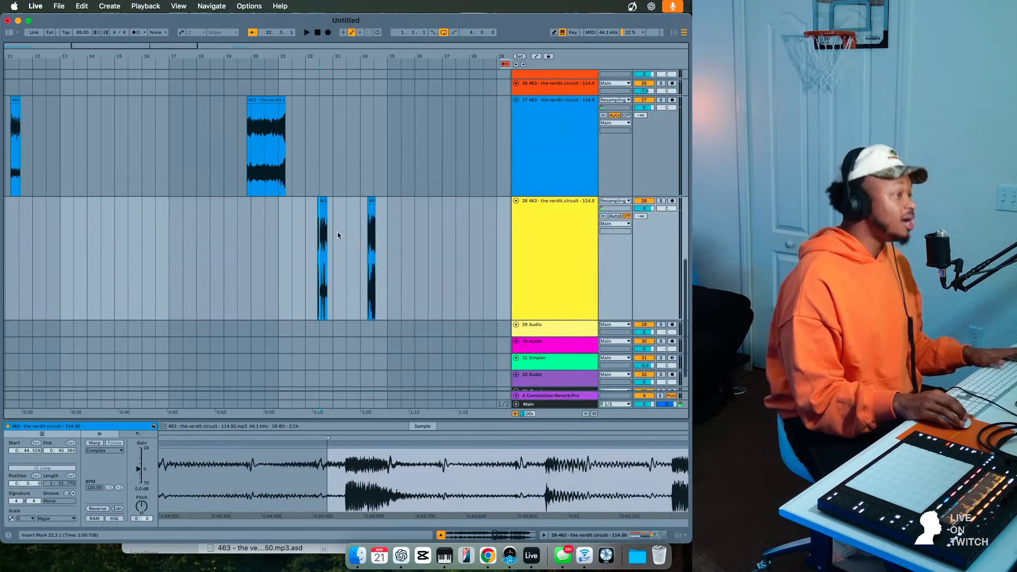
click(319, 200)
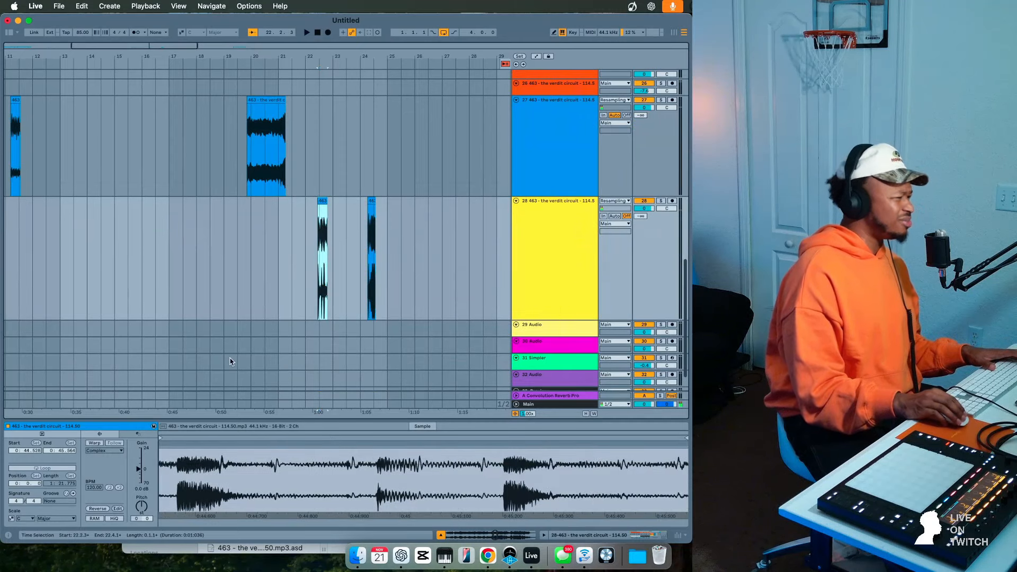
click(161, 437)
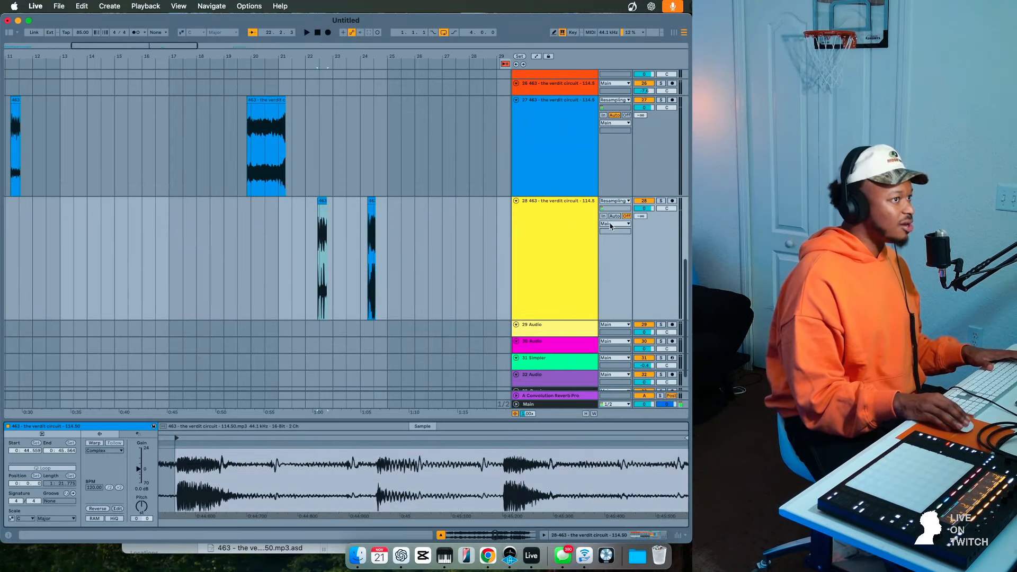
click(557, 250)
- Try out the panning of the Live Mic track
scroll(558, 251, up, 3)
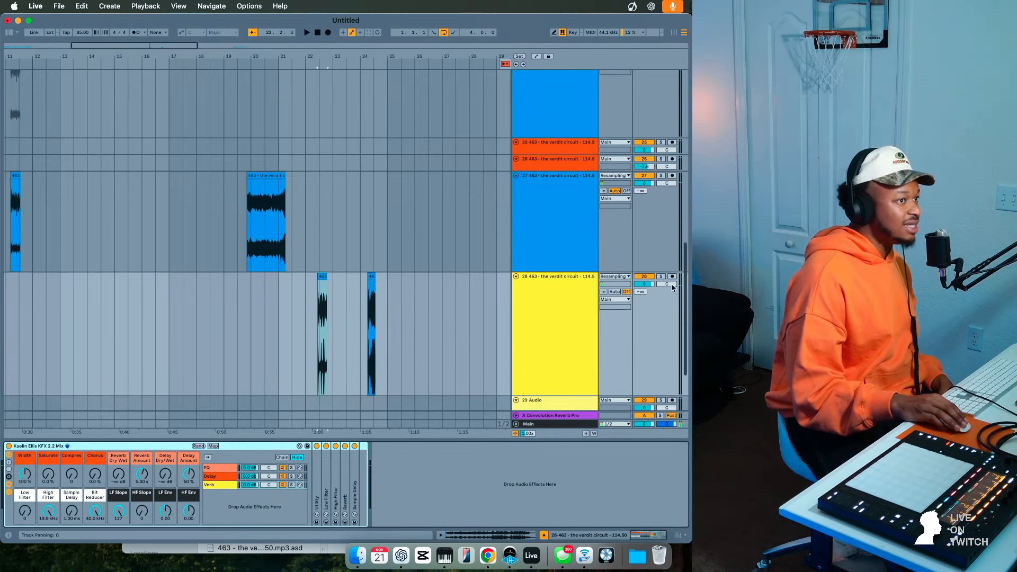
scroll(649, 292, up, 15)
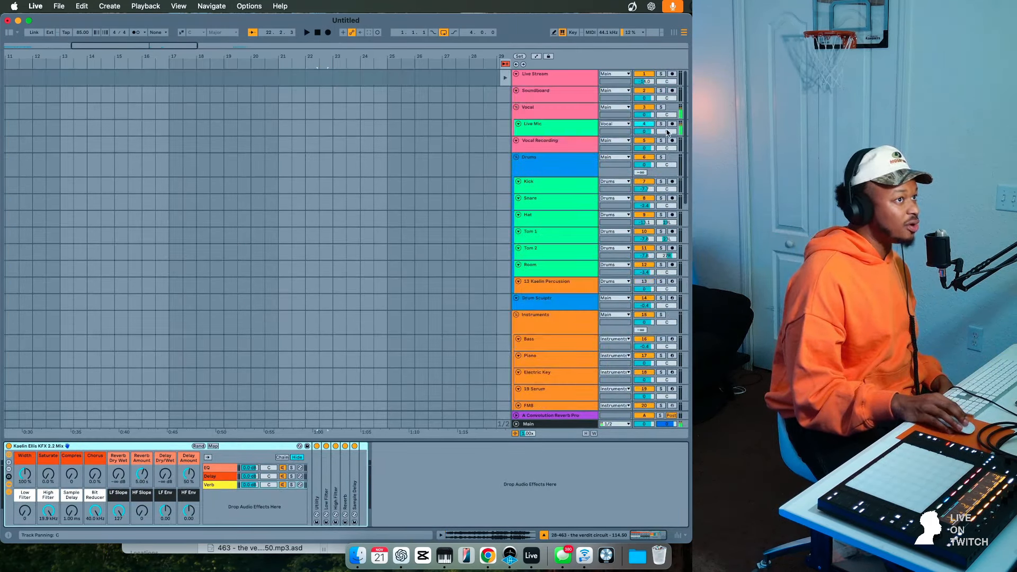
mouse_move(668, 132)
mouse_down()
mouse_move(667, 158)
mouse_move(667, 133)
mouse_up()
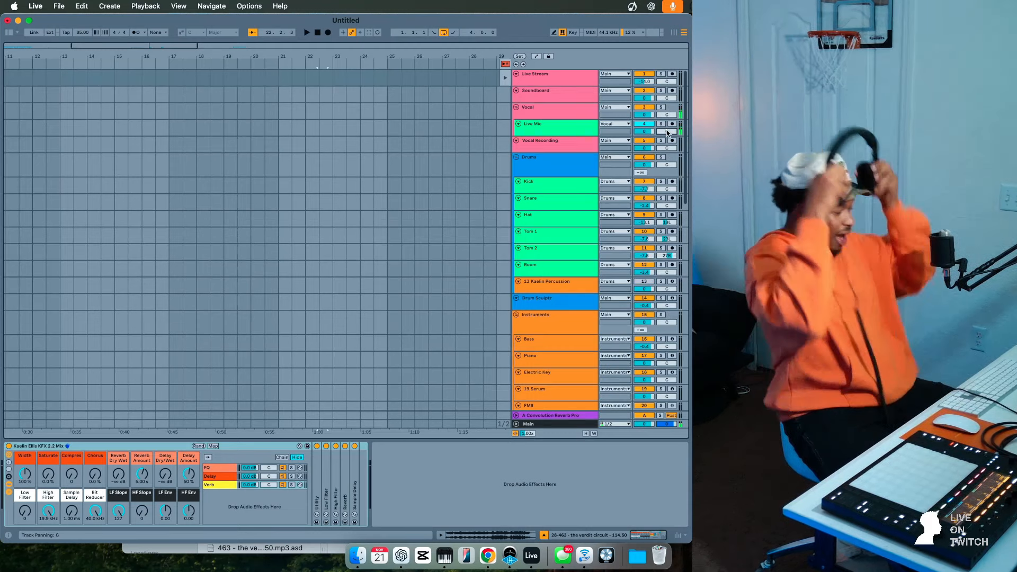
scroll(454, 262, down, 10)
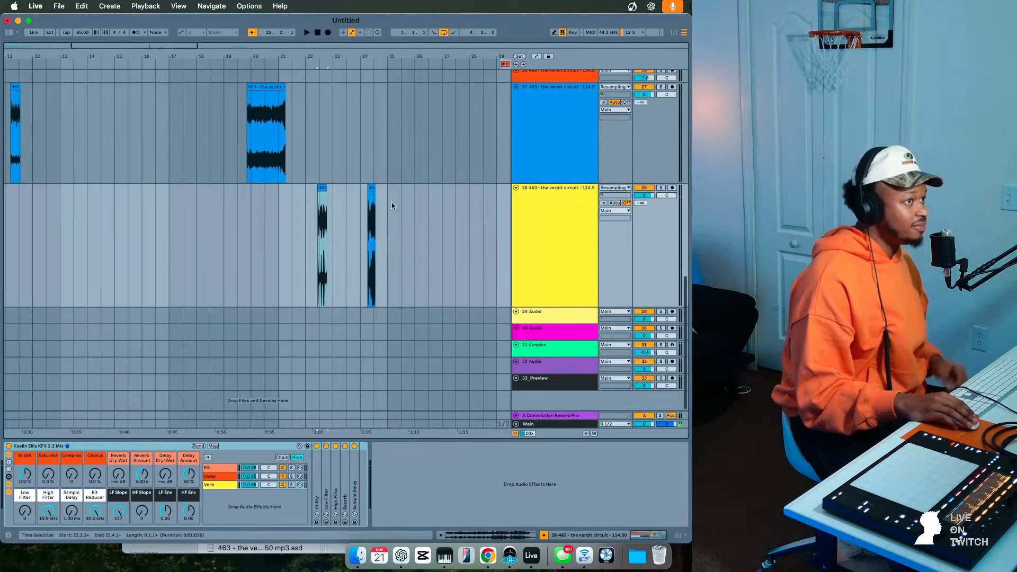
- Play the bar 22 slice and set the Utility input channel mode on track 28 to Right
key(space)
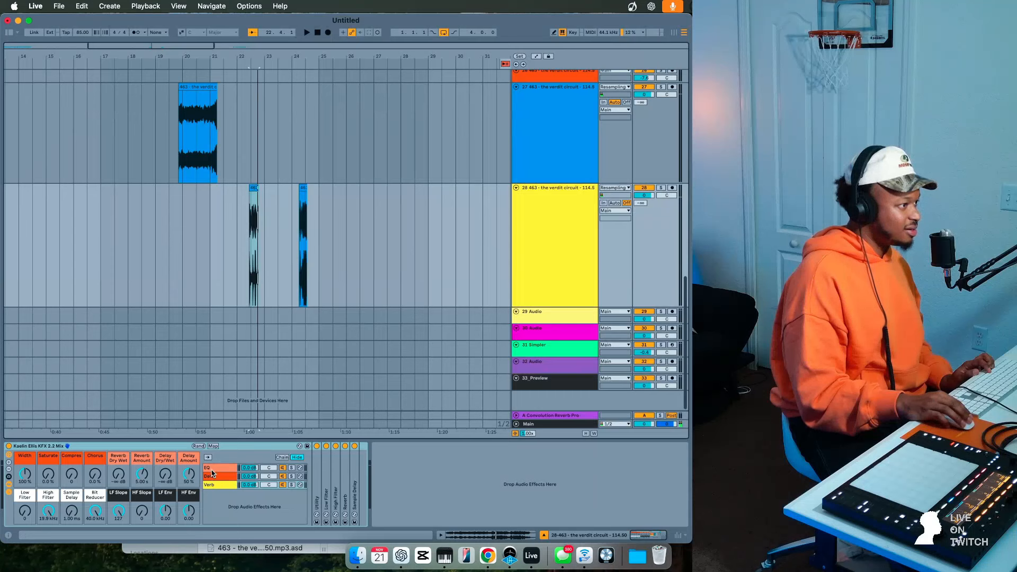
double_click(315, 494)
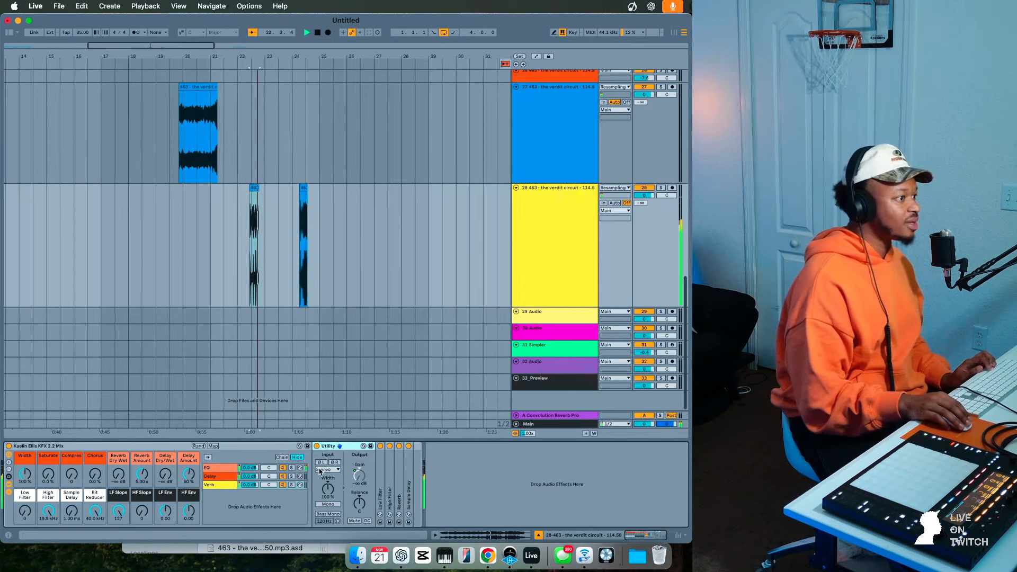
click(328, 470)
click(331, 491)
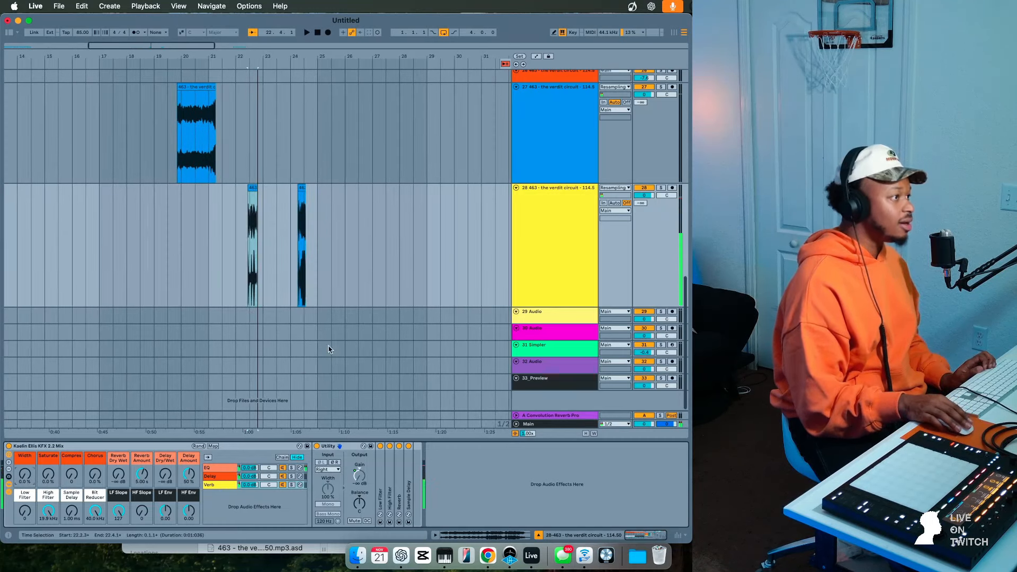
- Turn the fixed grid off and split the bar 22 slice on track 28 into three pieces at its transients
click(246, 282)
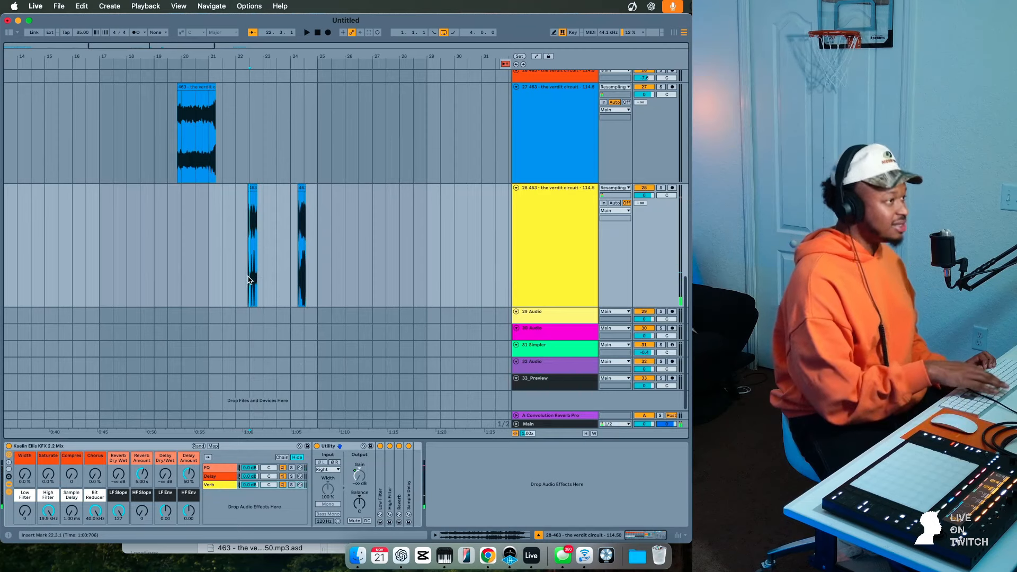
key(plus)
key(plus)
key(plus)
key(plus)
key(plus)
right_click(249, 278)
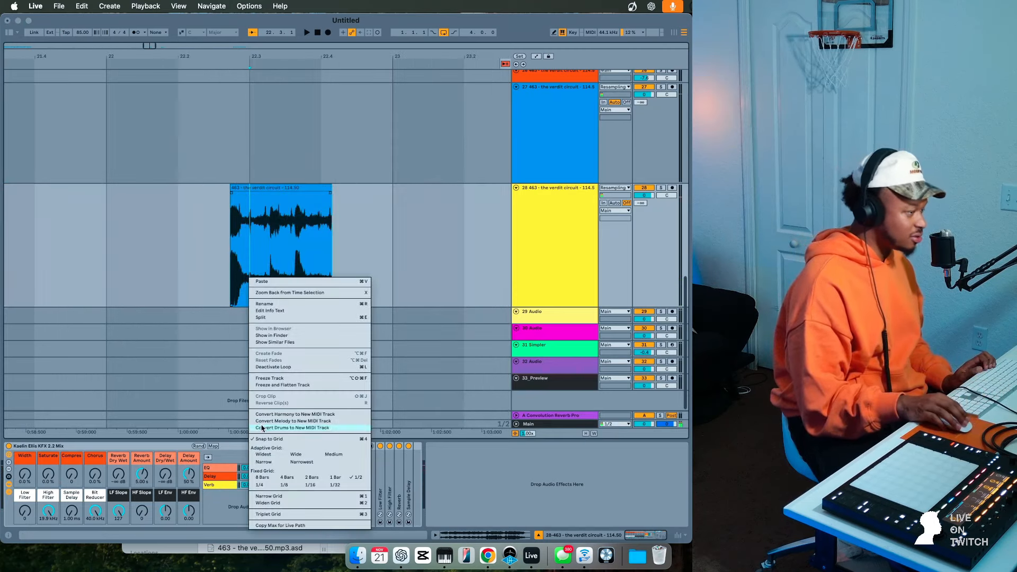
click(183, 281)
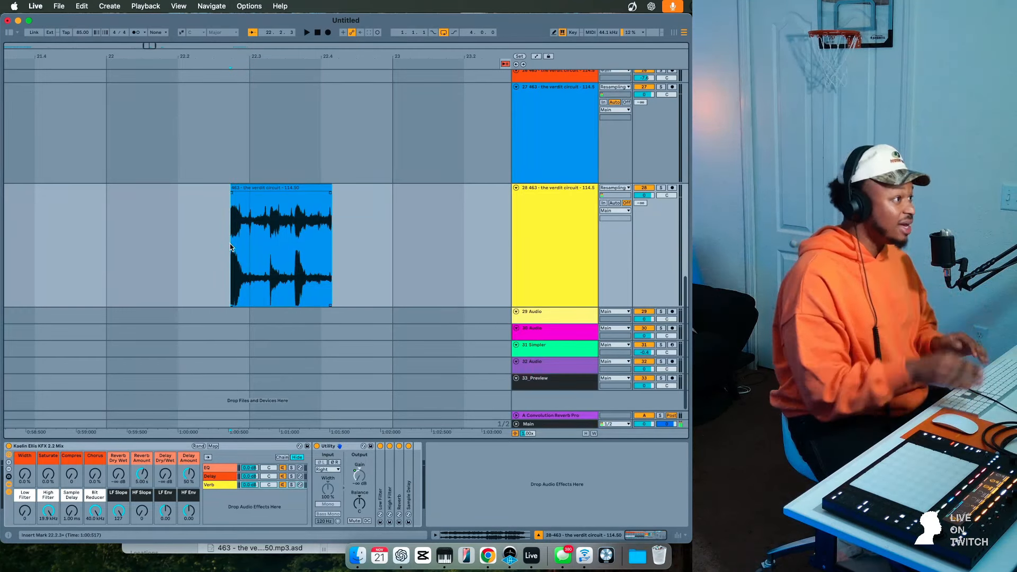
right_click(240, 286)
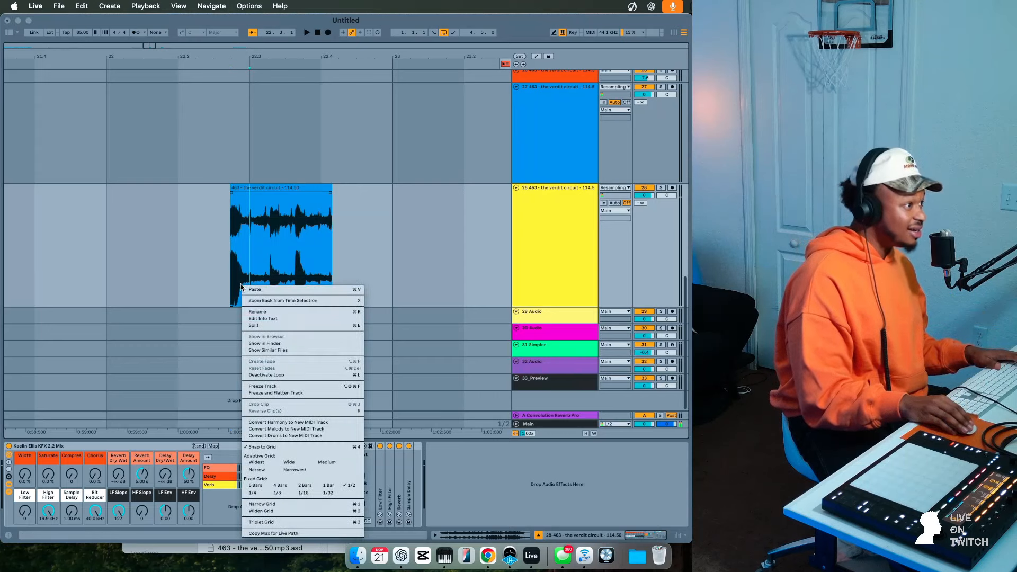
click(303, 492)
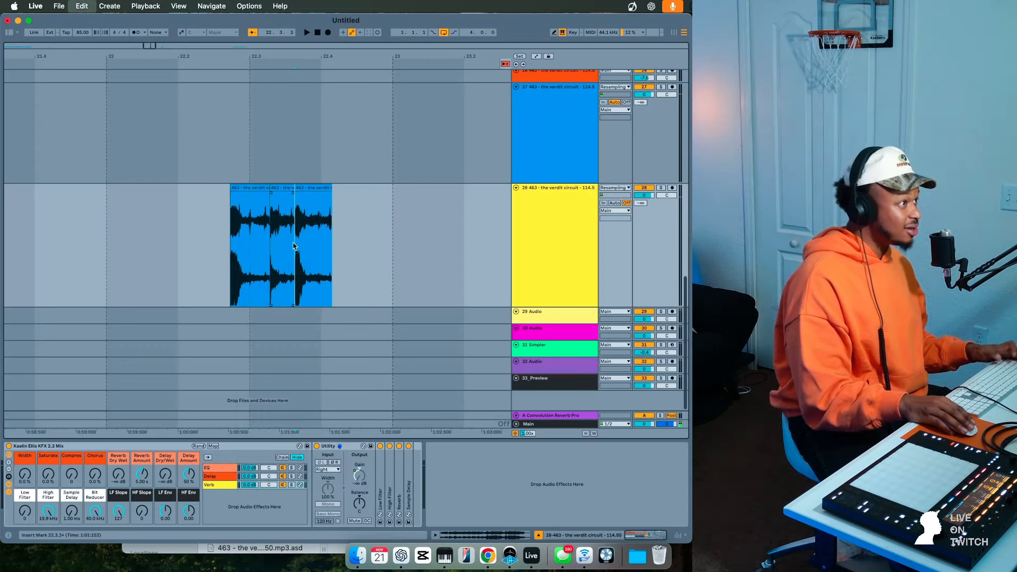
- Play each of the three pieces of the bar 22 slice on track 28 to compare their drum hits
click(245, 189)
key(space)
key(space)
click(286, 188)
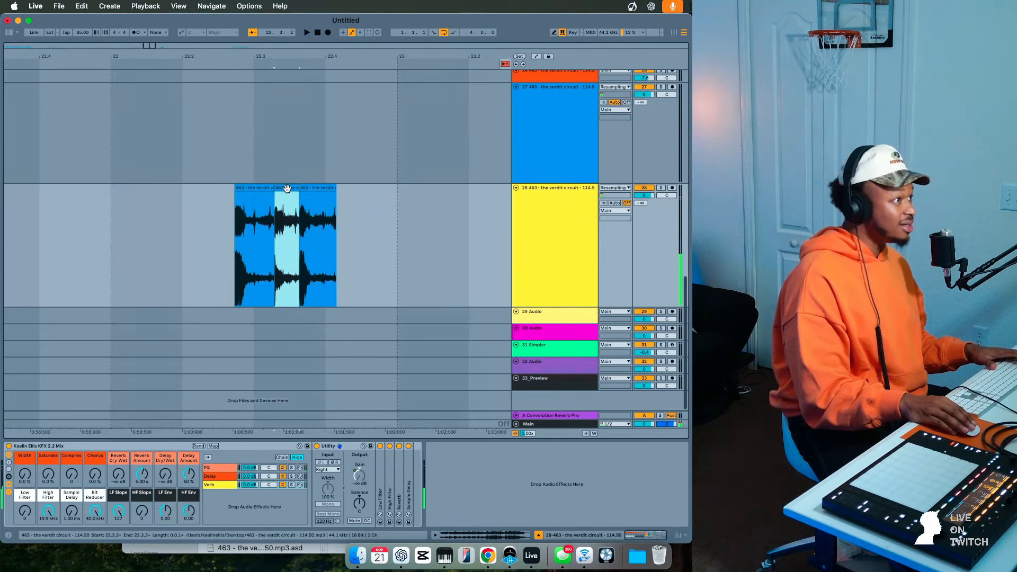
key(space)
key(space)
click(272, 189)
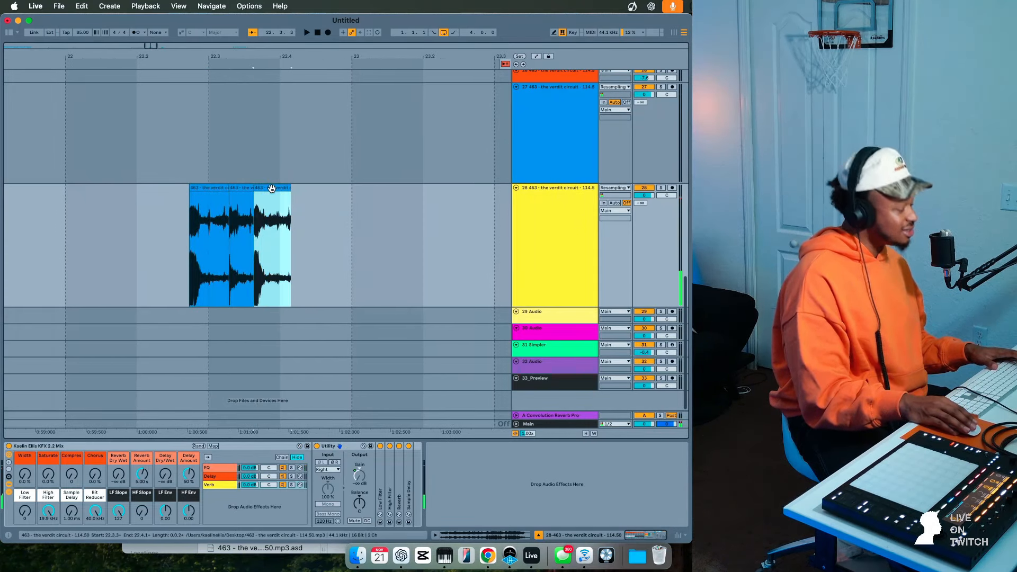
key(space)
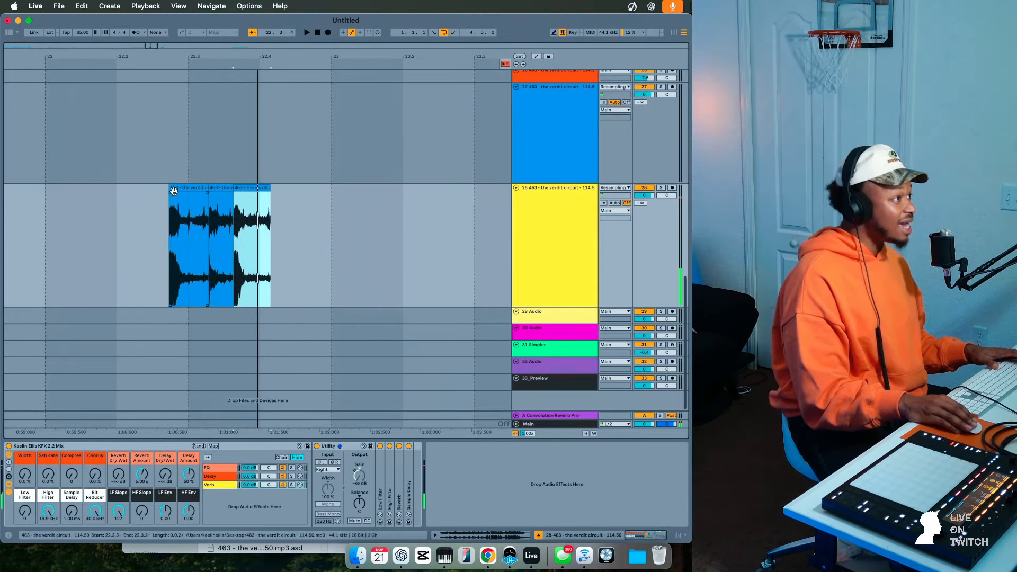
click(194, 213)
key(space)
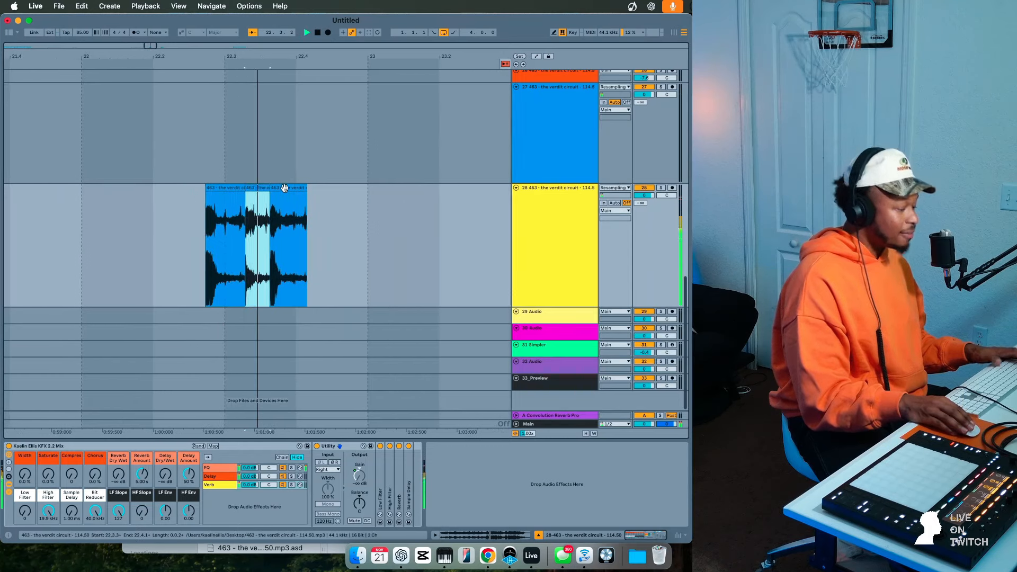
click(289, 192)
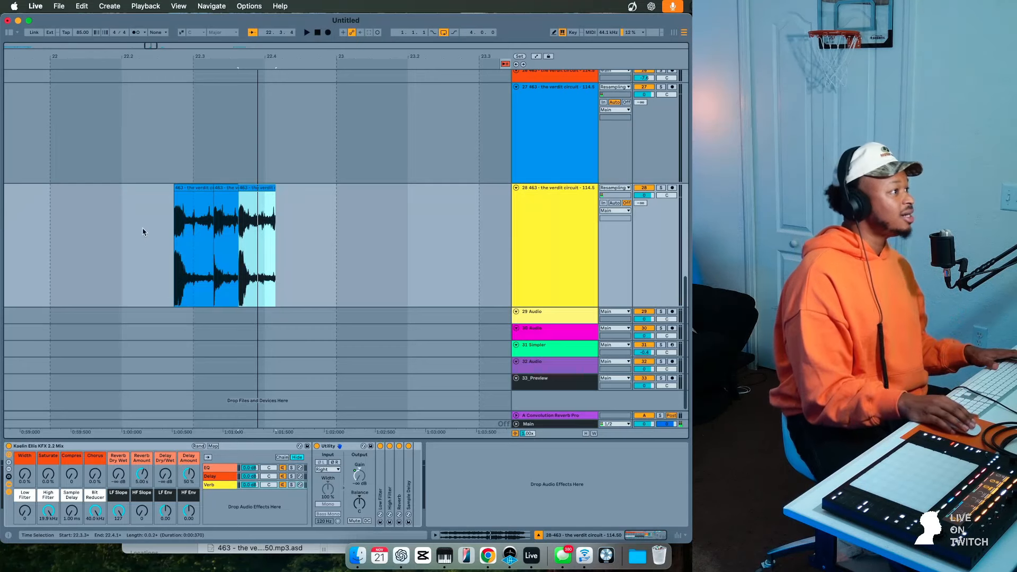
- Spread the three pieces of the bar 22 slice apart so gaps separate them on track 28
click(206, 186)
drag(207, 189, 187, 189)
drag(257, 188, 303, 189)
drag(228, 196, 241, 196)
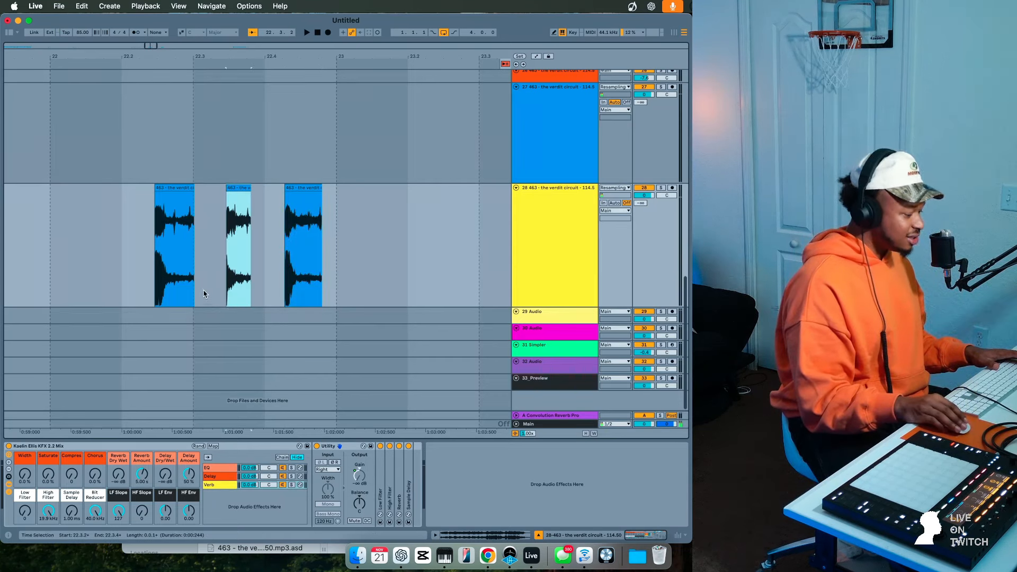
- Add a full-length fade-out with a steep inward curve to the first bar 22 piece and play it
click(184, 228)
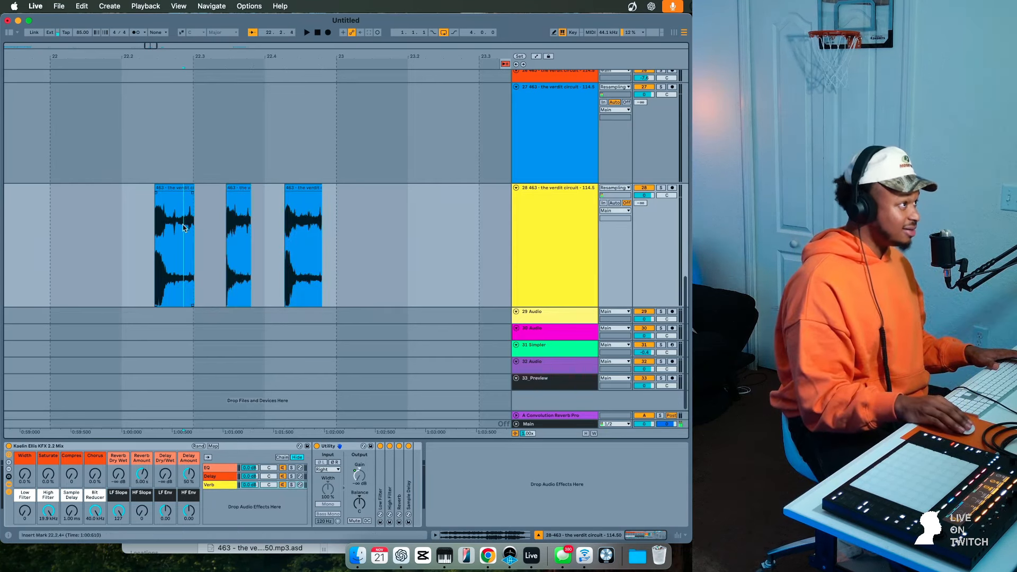
drag(185, 194, 137, 197)
click(176, 198)
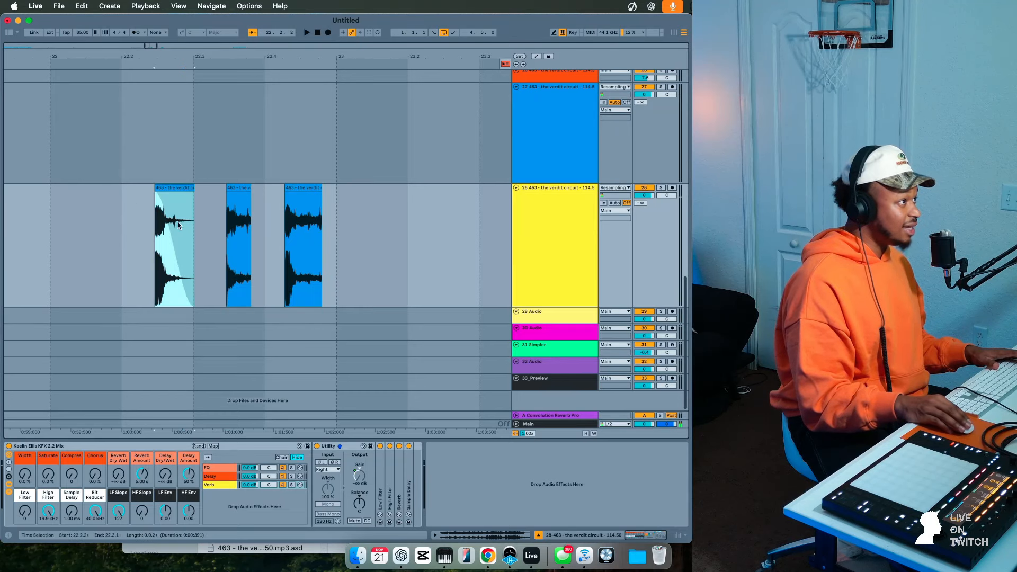
drag(173, 255, 172, 256)
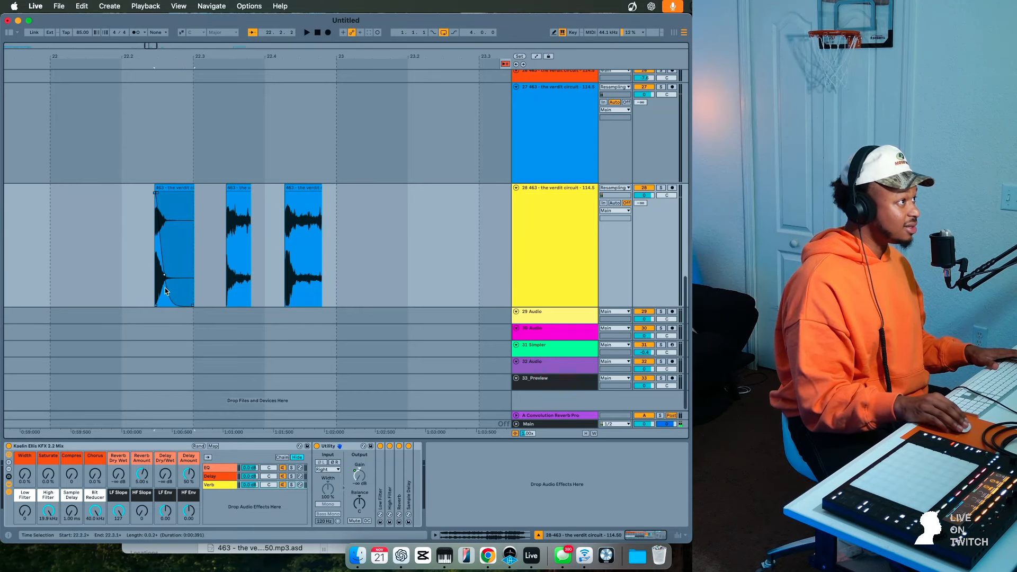
click(172, 183)
click(171, 187)
key(space)
key(space)
- Play the middle bar 22 piece and give it a full-length fade-out with an inward curve
click(301, 188)
key(space)
key(space)
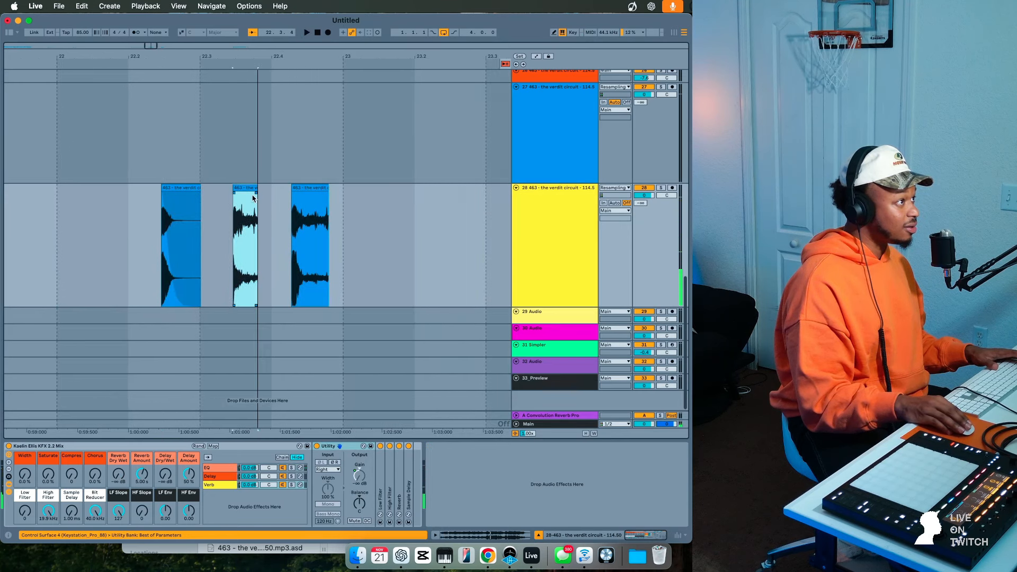
drag(254, 200, 126, 179)
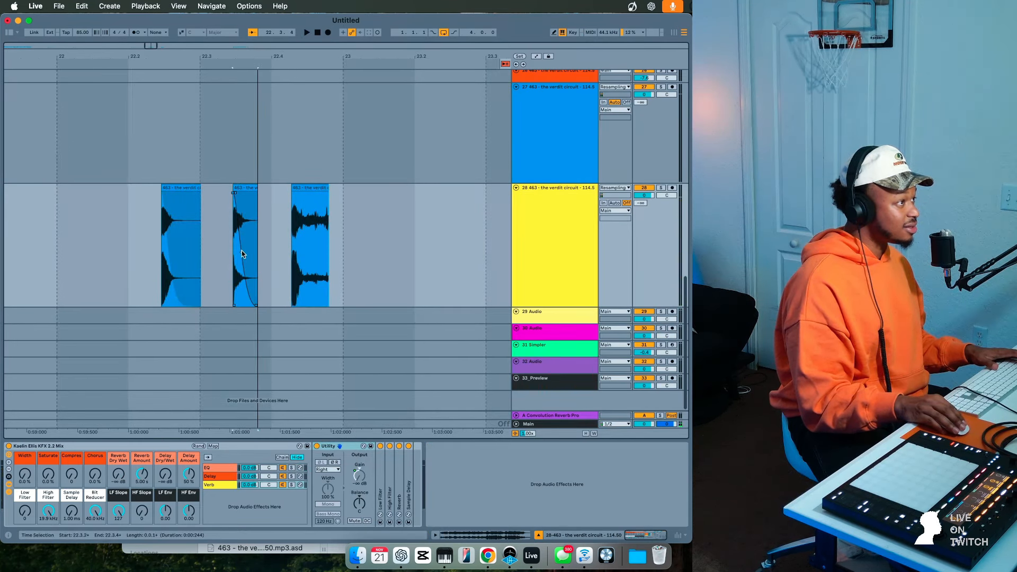
- Add a full-length fade-out with an inward curve to the third bar 22 piece and play it repeatedly
click(302, 189)
drag(328, 198, 266, 204)
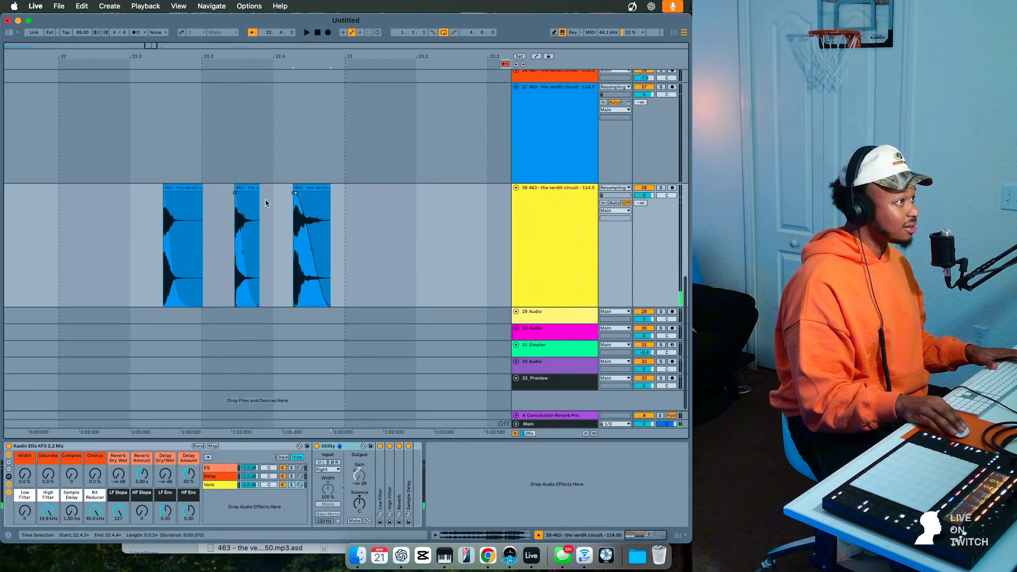
drag(312, 248, 305, 265)
key(space)
key(space)
key(space)
key(space)
key(space)
key(space)
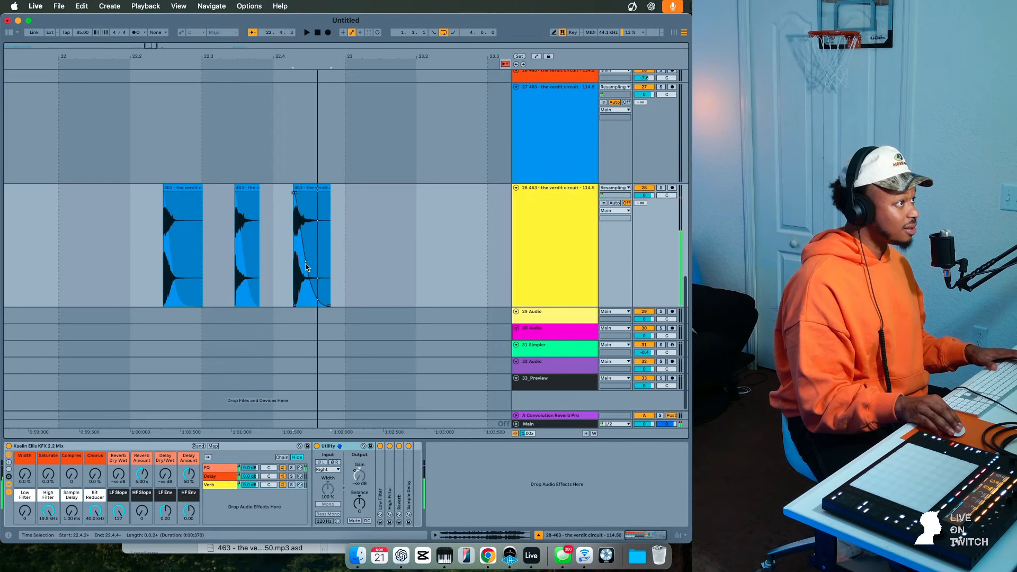
- Play the three faded bar 22 hits on track 28 one after another to check their sound
scroll(305, 269, right, 5)
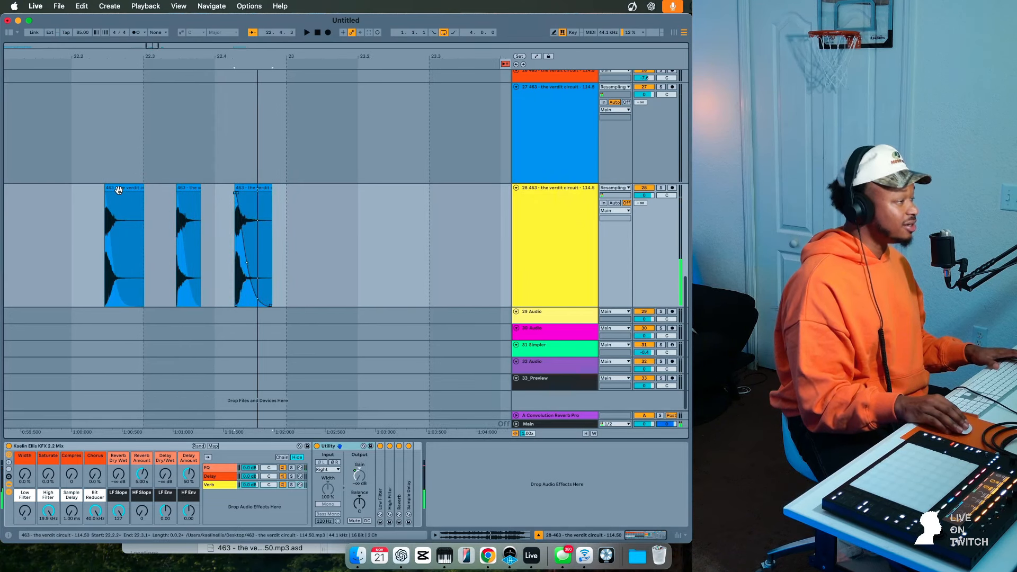
click(119, 190)
key(space)
key(space)
click(312, 189)
key(space)
key(space)
click(301, 186)
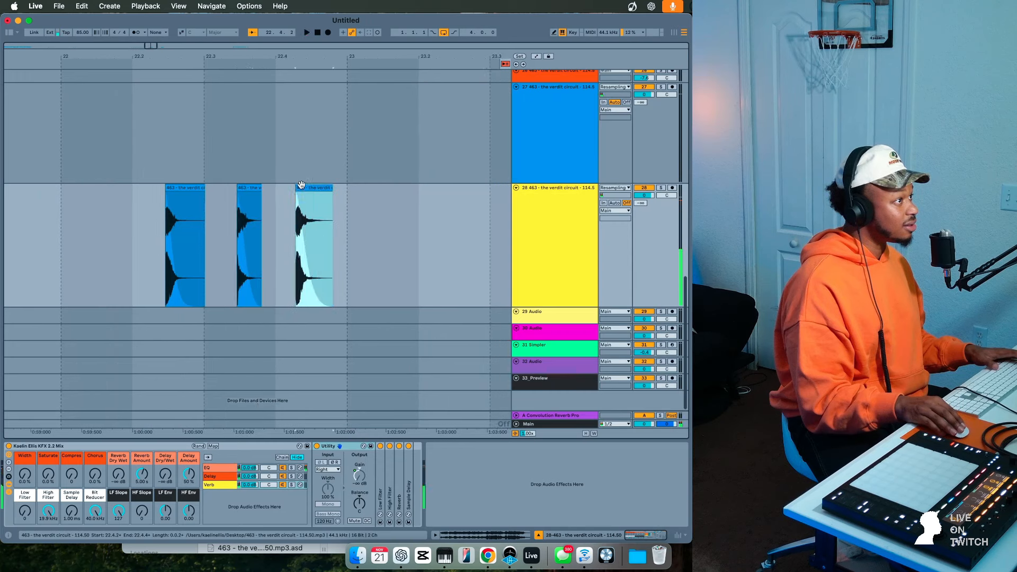
key(space)
key(space)
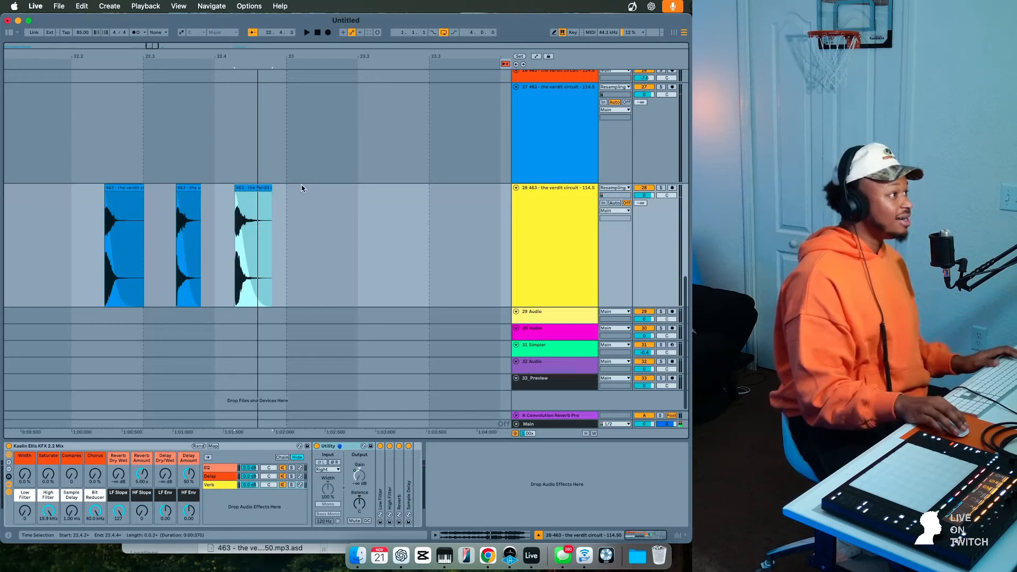
click(119, 190)
key(space)
key(space)
click(324, 187)
key(space)
key(space)
click(296, 185)
key(space)
key(space)
- Find the slice near bar 24 on track 28 and play it to hear its drum hits
scroll(161, 233, left, 18)
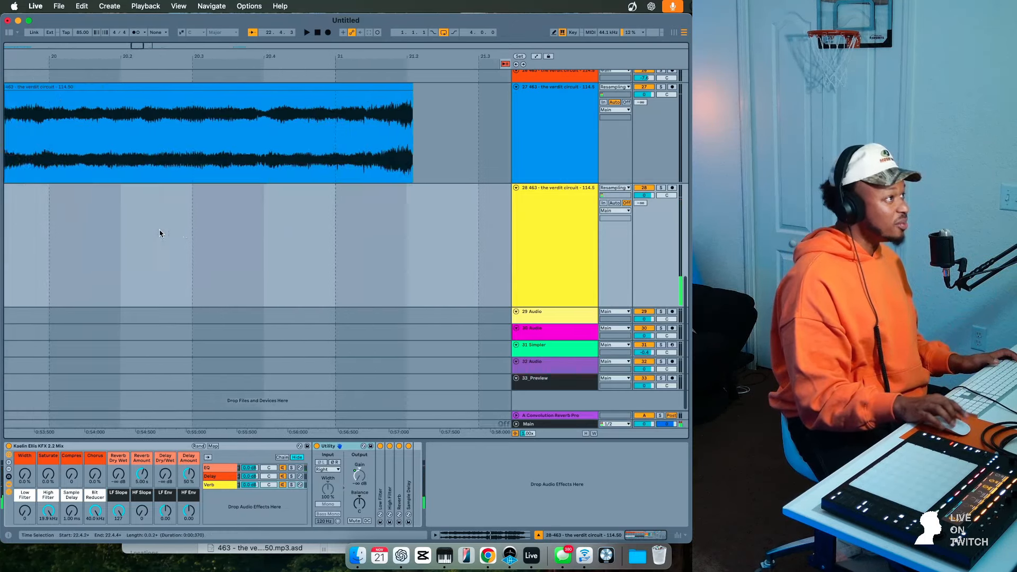
scroll(161, 233, down, 10)
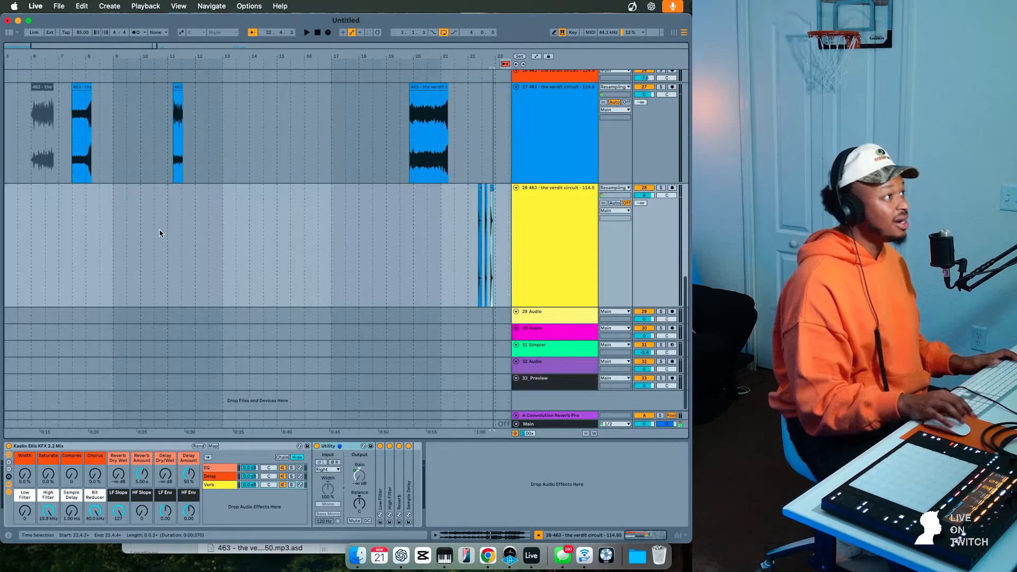
click(135, 187)
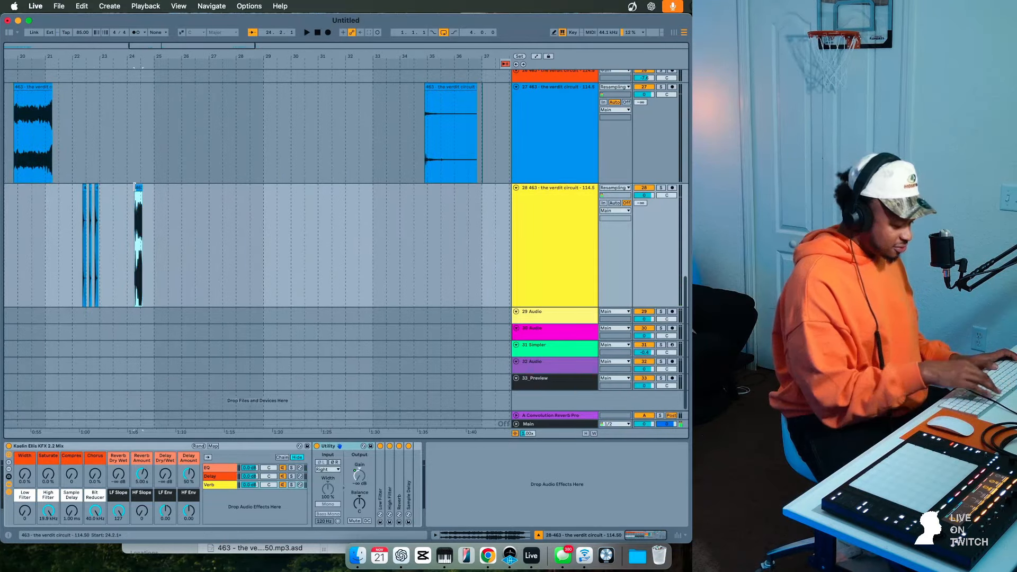
scroll(134, 187, up, 10)
key(space)
key(space)
key(space)
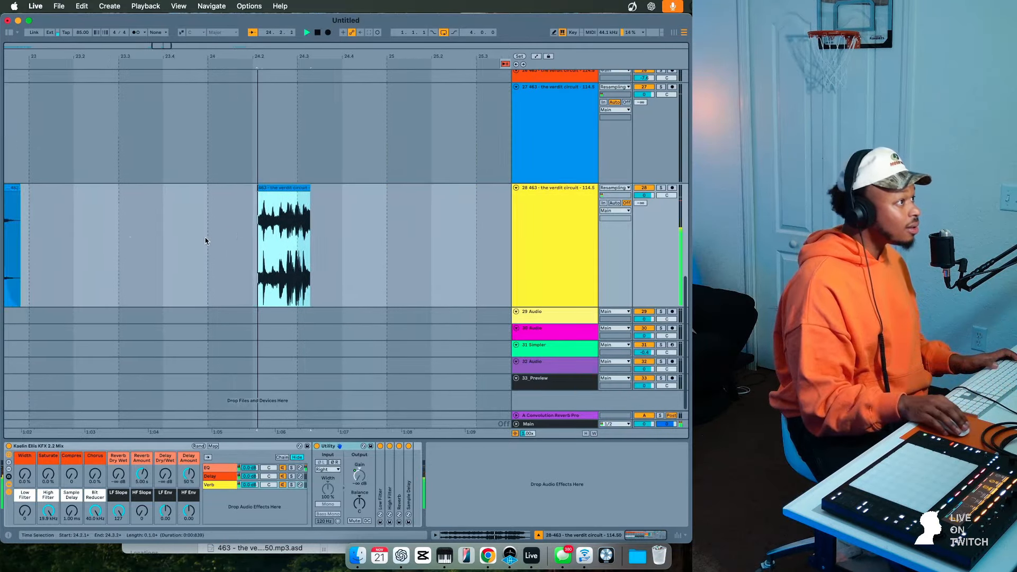
click(246, 259)
key(space)
- Split the bar 24 slice on track 28 at its first drum hit and delete the piece before the hit
key(plus)
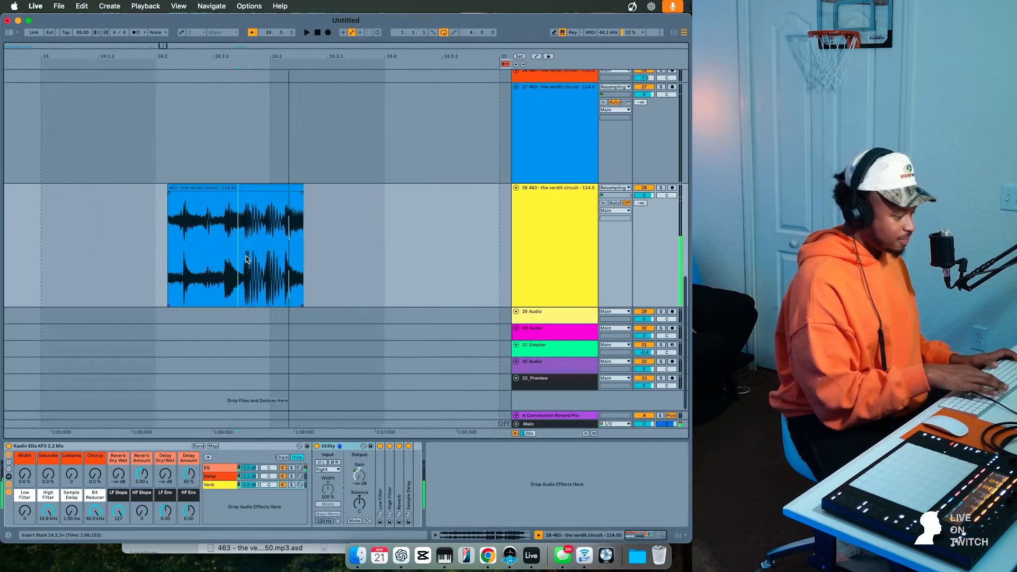
key(plus)
key(plus)
scroll(246, 259, right, 3)
scroll(246, 259, left, 6)
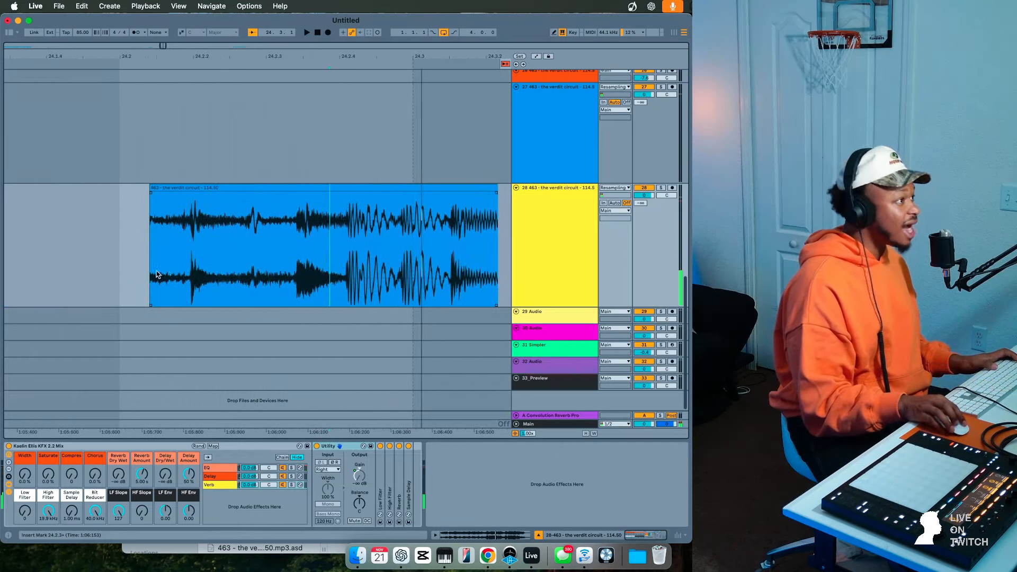
scroll(178, 268, right, 3)
scroll(145, 270, left, 5)
scroll(145, 270, right, 6)
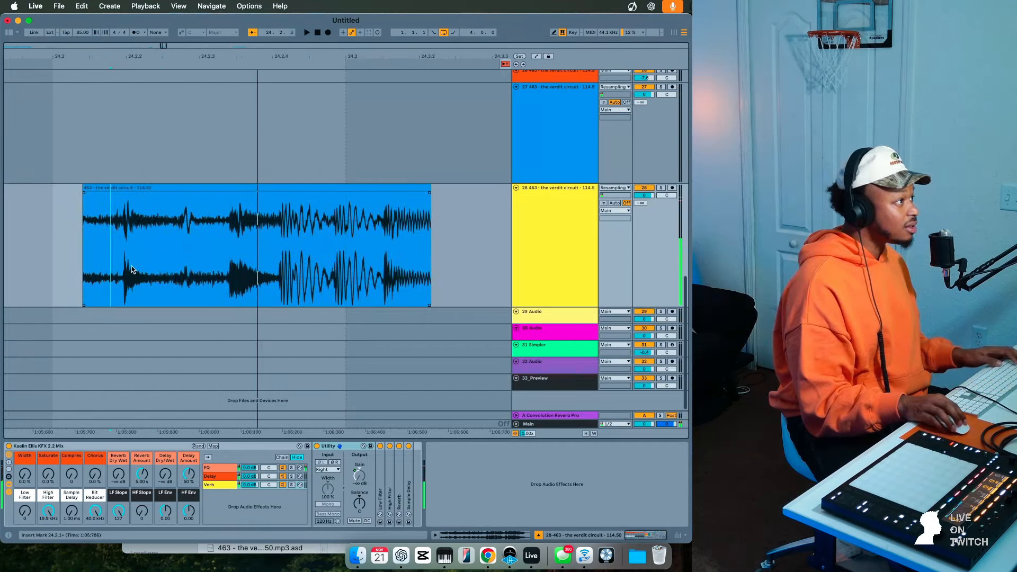
key(super+e)
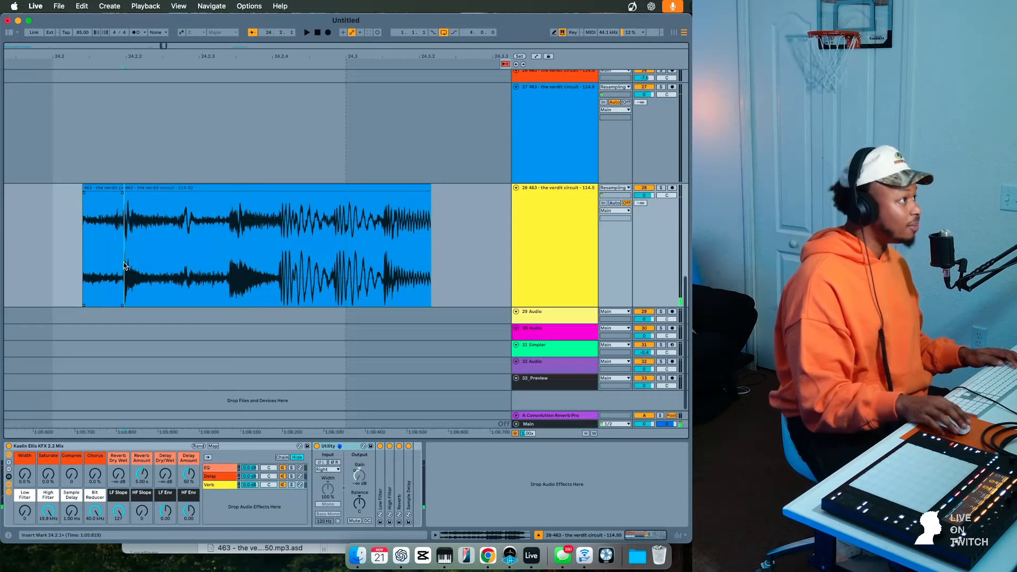
click(103, 187)
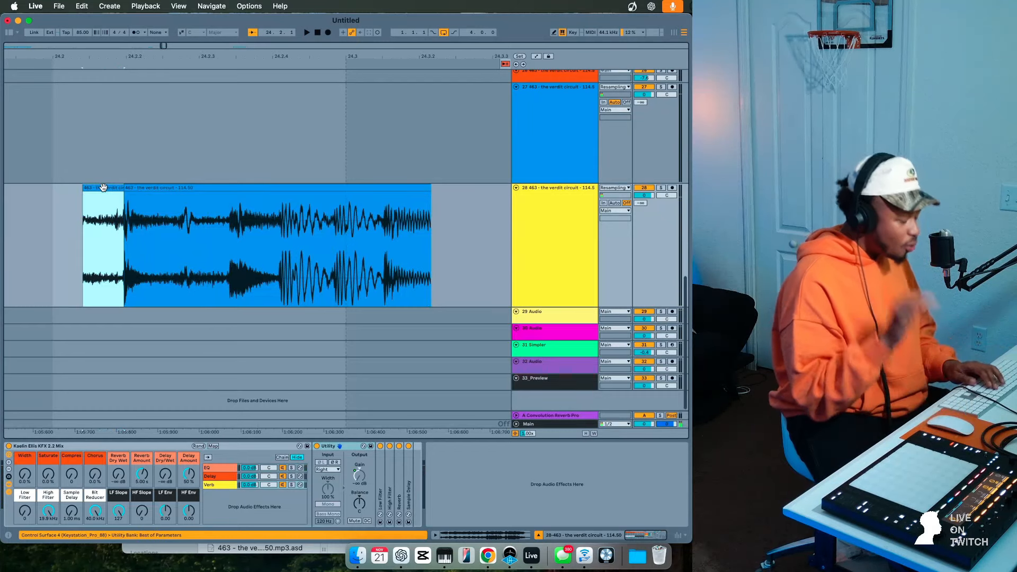
key(Delete)
- Split off the first hit of the bar 24 slice, move it earlier, and add a steeply curved fade-out
click(177, 243)
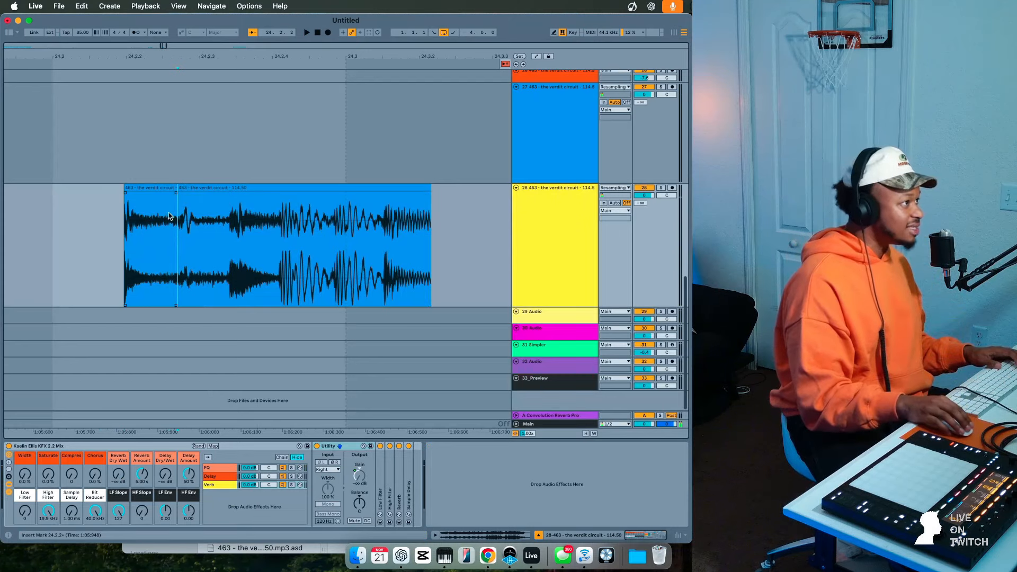
drag(168, 215, 76, 191)
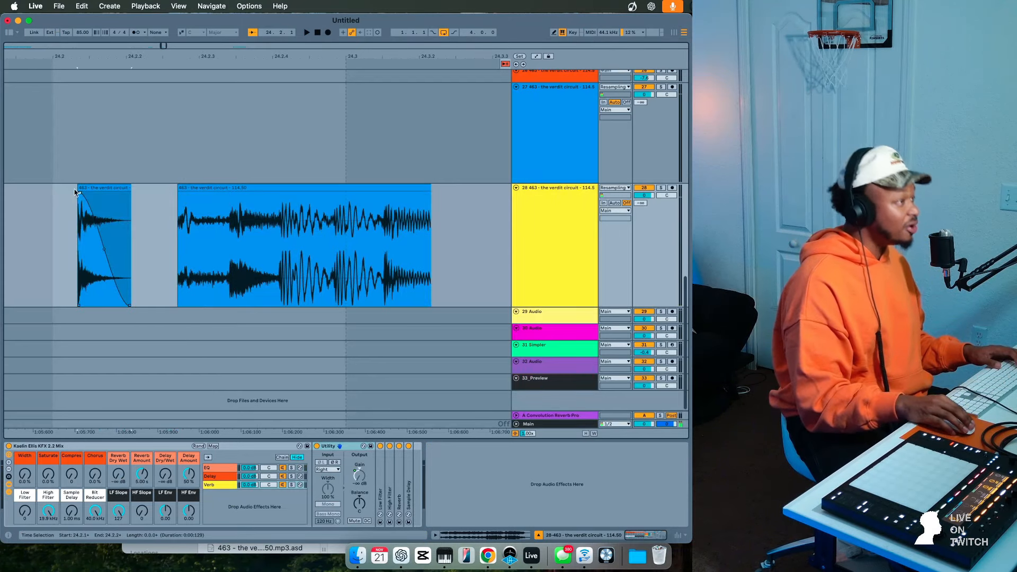
click(102, 187)
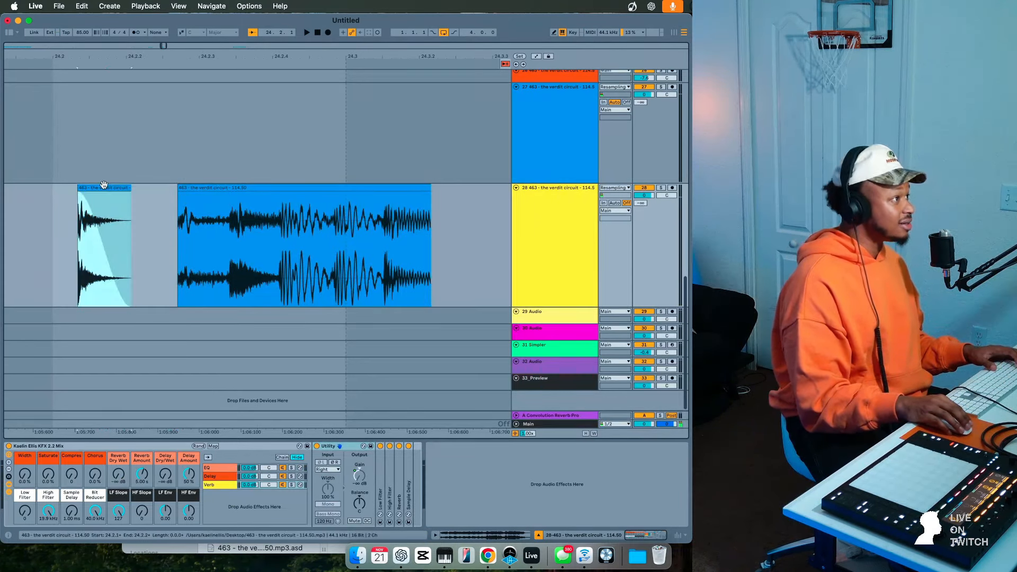
key(space)
key(space)
drag(220, 251, 201, 289)
- Split the remaining bar 24 slice into three pieces at its next two transients and play the first piece
scroll(212, 265, right, 5)
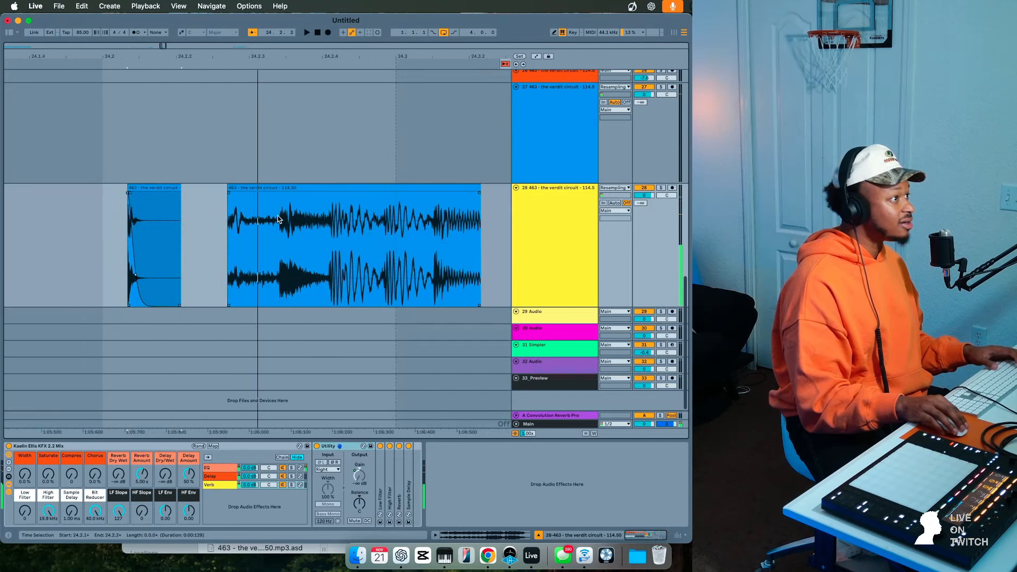
click(209, 250)
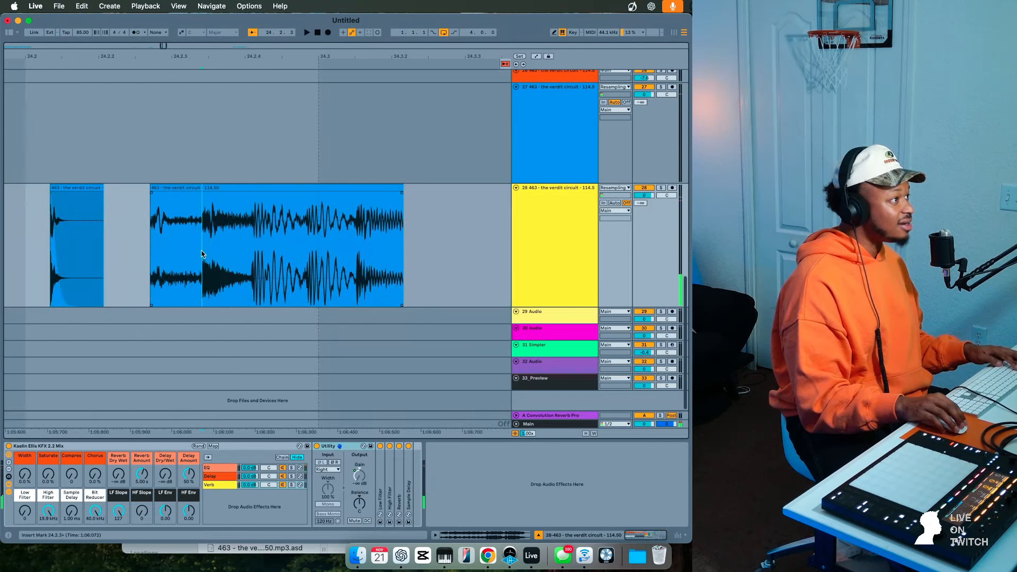
click(236, 189)
click(161, 190)
key(space)
key(space)
key(space)
key(space)
key(space)
key(space)
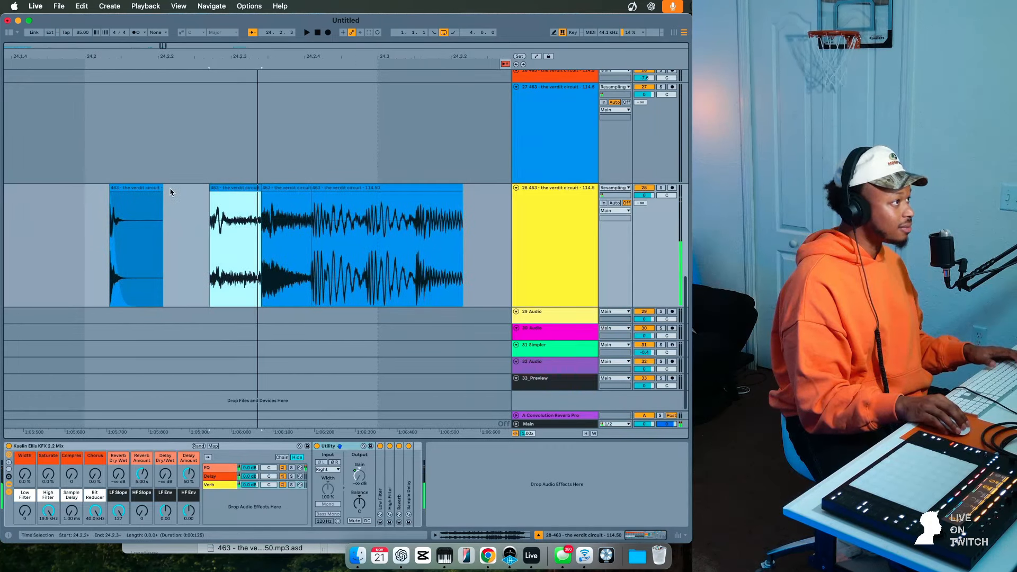
- Move the second bar 24 hit earlier, away from the remaining pieces, and add an inward-curved full-length fade-out
drag(214, 199, 156, 191)
key(space)
key(space)
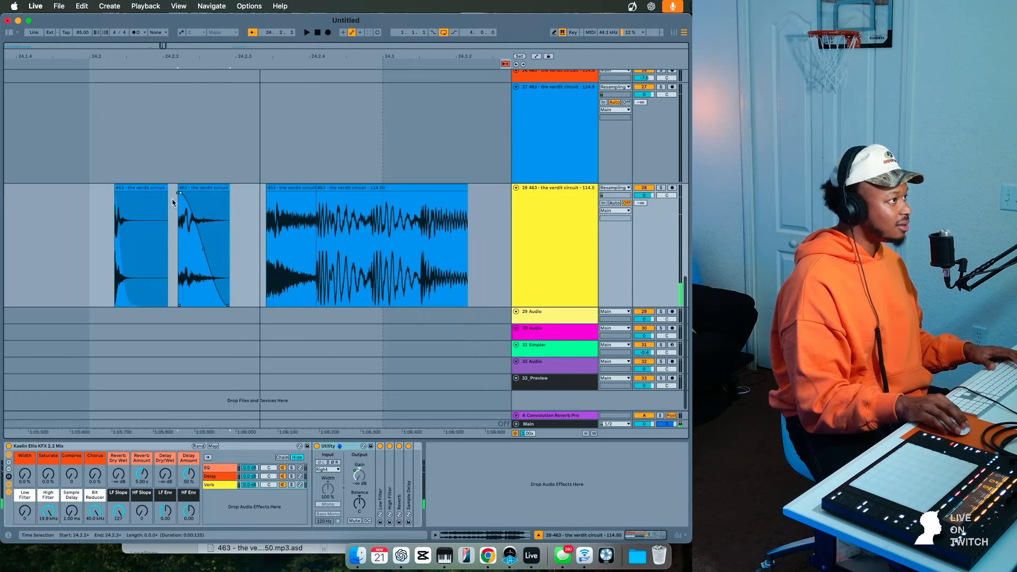
click(179, 197)
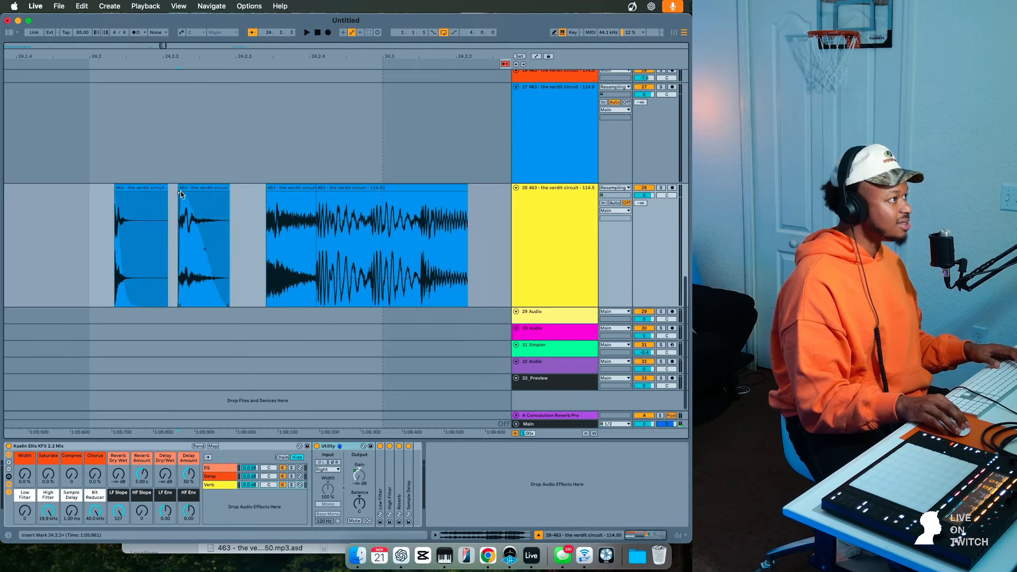
drag(204, 248, 196, 266)
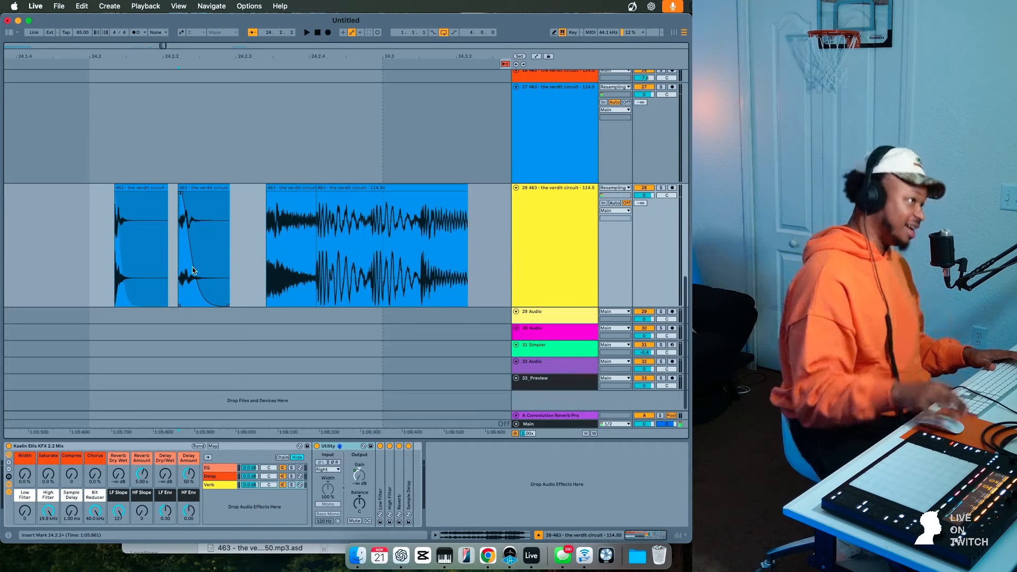
- Play the already faded first and second bar 24 hits and the third piece on track 28
click(146, 189)
scroll(149, 188, left, 2)
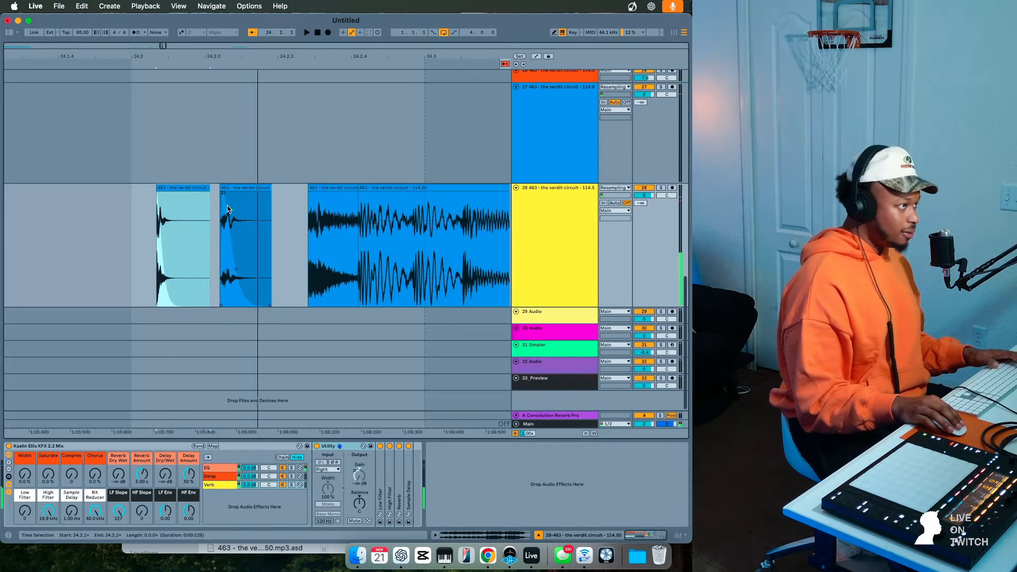
scroll(151, 185, right, 6)
click(156, 181)
click(155, 188)
- Move the third bar 24 hit earlier, away from the remaining slice and next to the second hit
scroll(155, 187, left, 4)
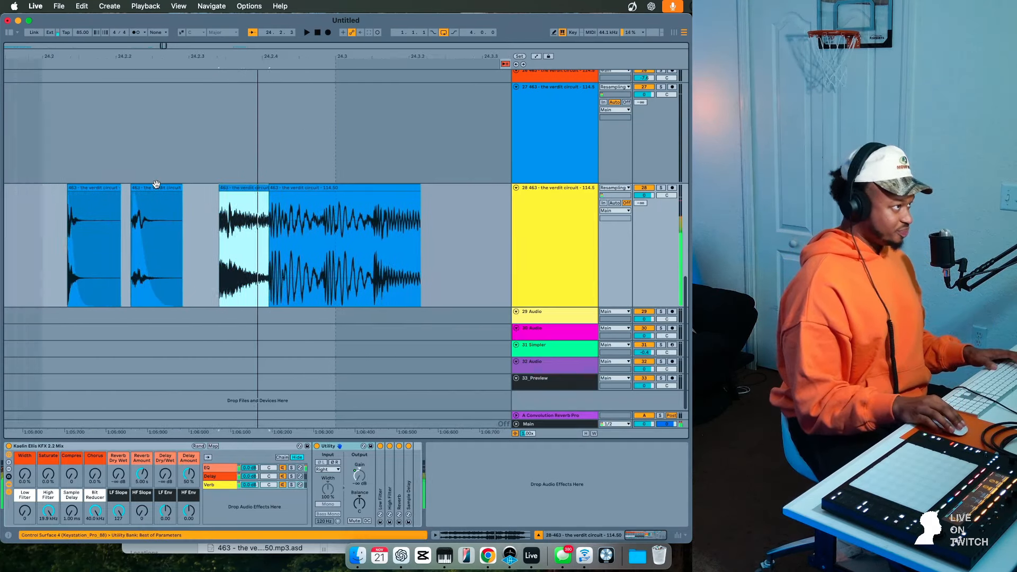
scroll(155, 187, right, 2)
scroll(212, 187, left, 2)
drag(219, 187, 204, 192)
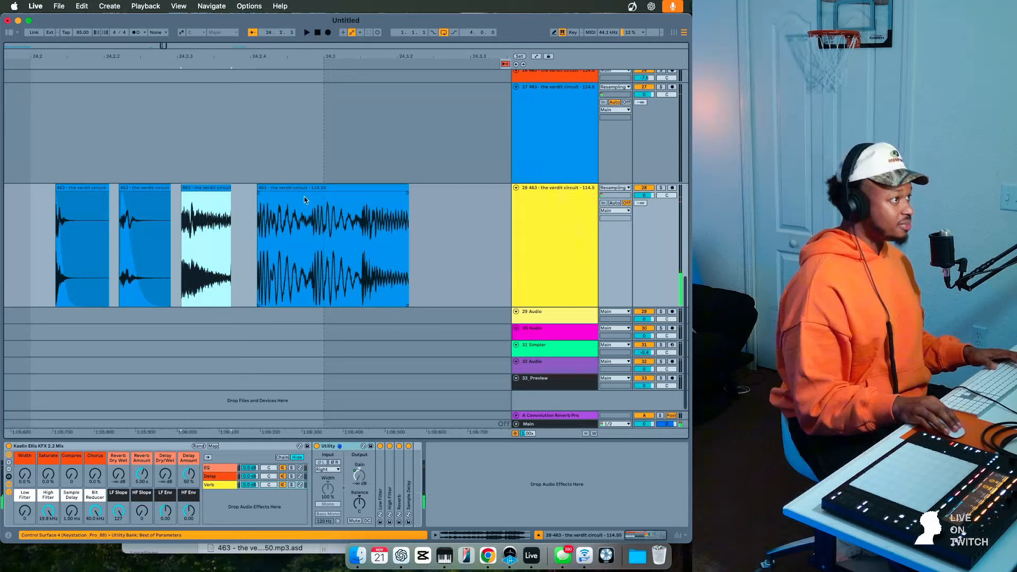
- Split the remaining bar 24 slice into three pieces at its two inner transients and play the first piece
scroll(190, 222, right, 4)
click(181, 251)
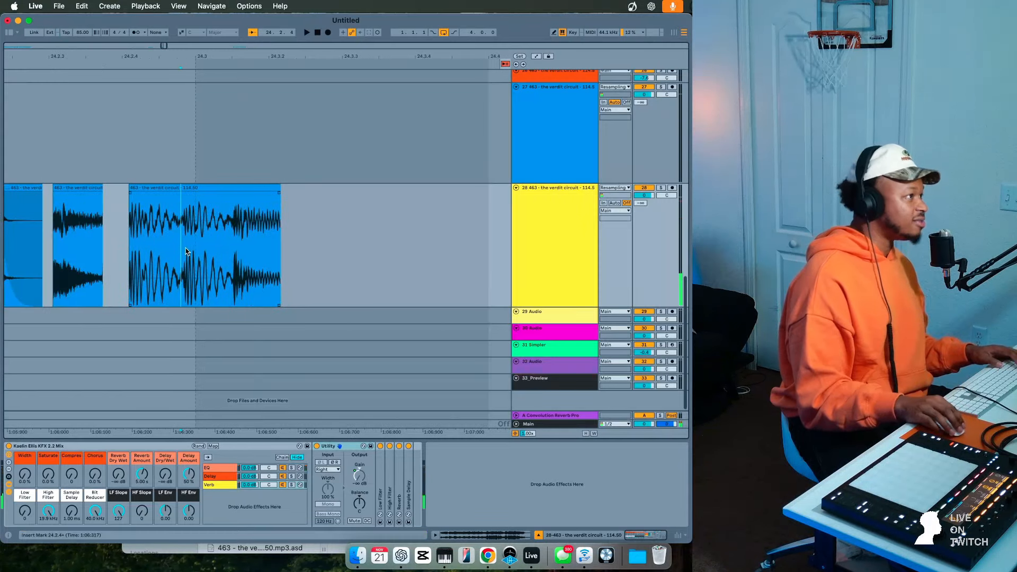
click(129, 195)
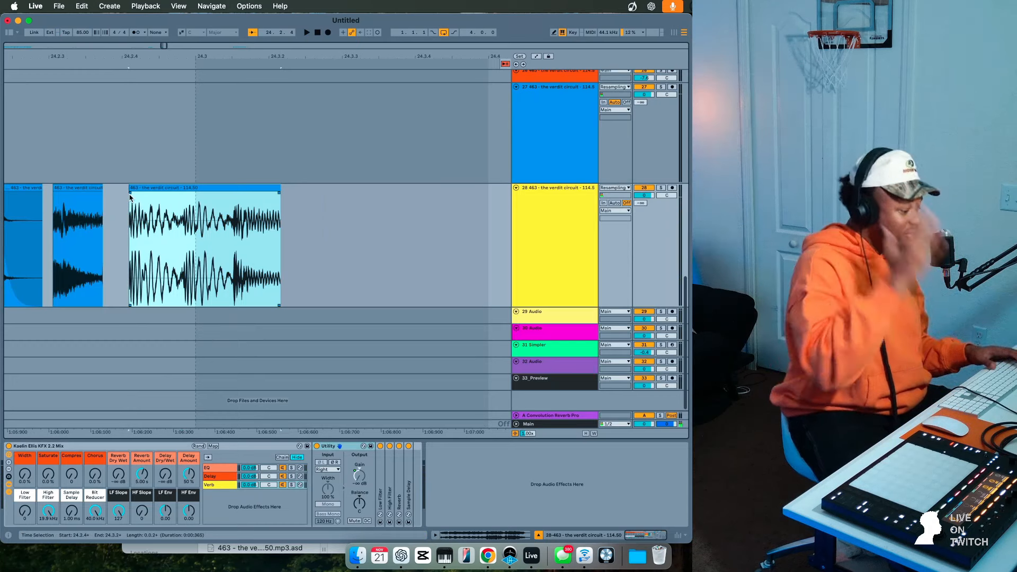
key(space)
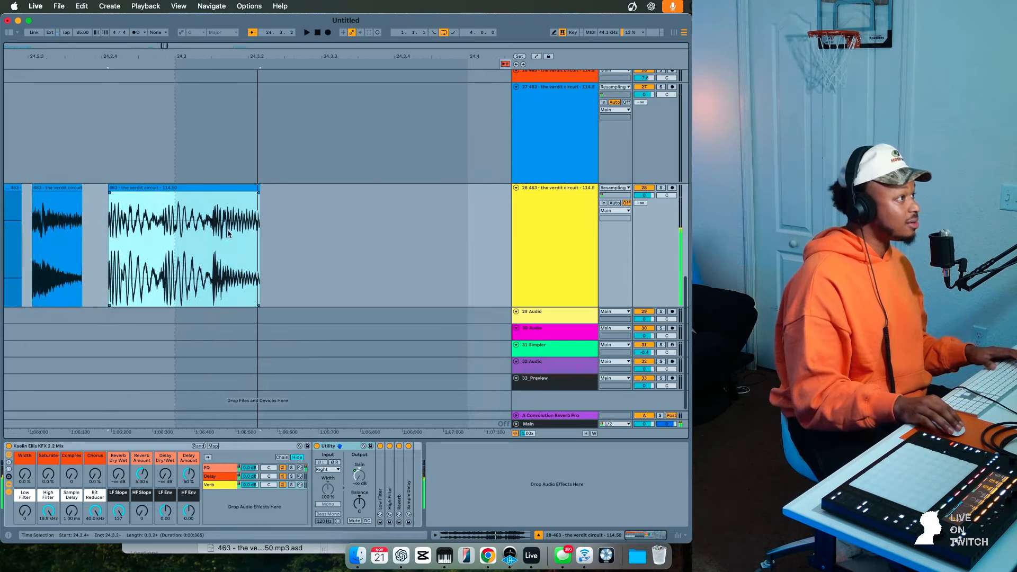
key(space)
click(218, 242)
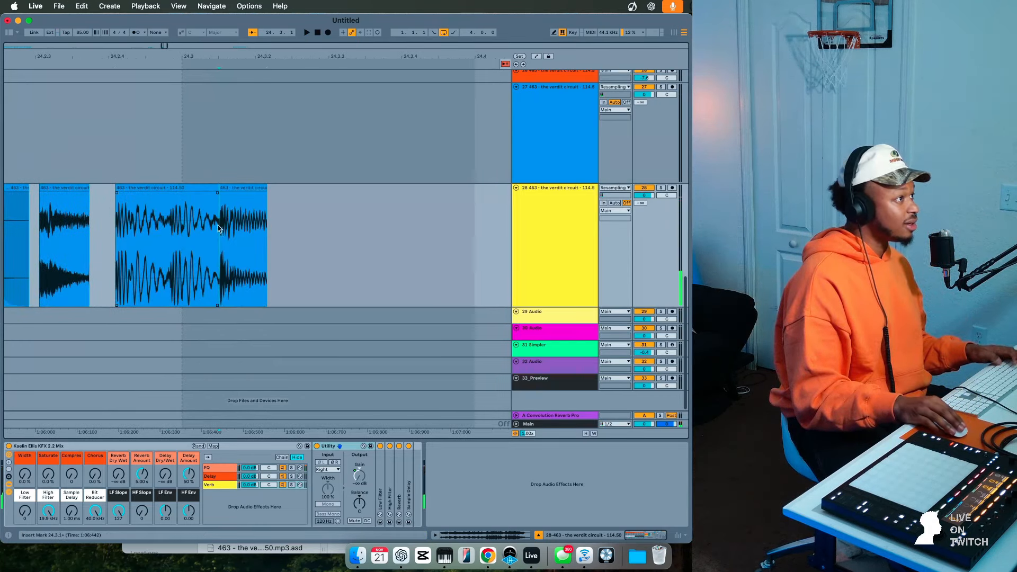
click(166, 222)
scroll(163, 227, left, 3)
click(230, 189)
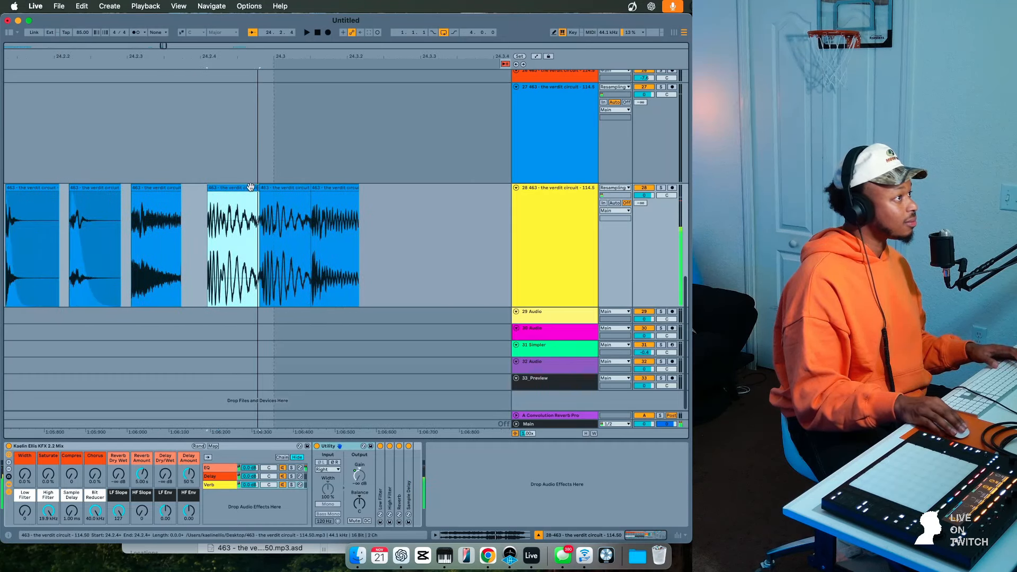
- Play the next piece, then spread the last bar 24 pieces later along track 28 with gaps between them
click(267, 187)
key(alt+space)
drag(172, 188, 411, 188)
drag(237, 189, 487, 189)
key(minus)
key(minus)
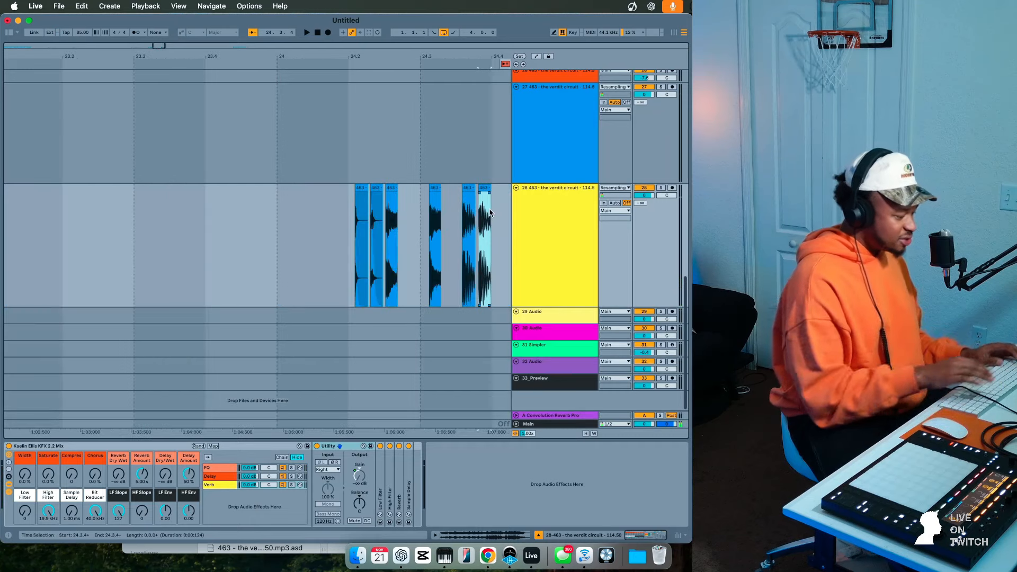
- Add a full-length fade-out to the third bar 24 hit and play it
click(396, 197)
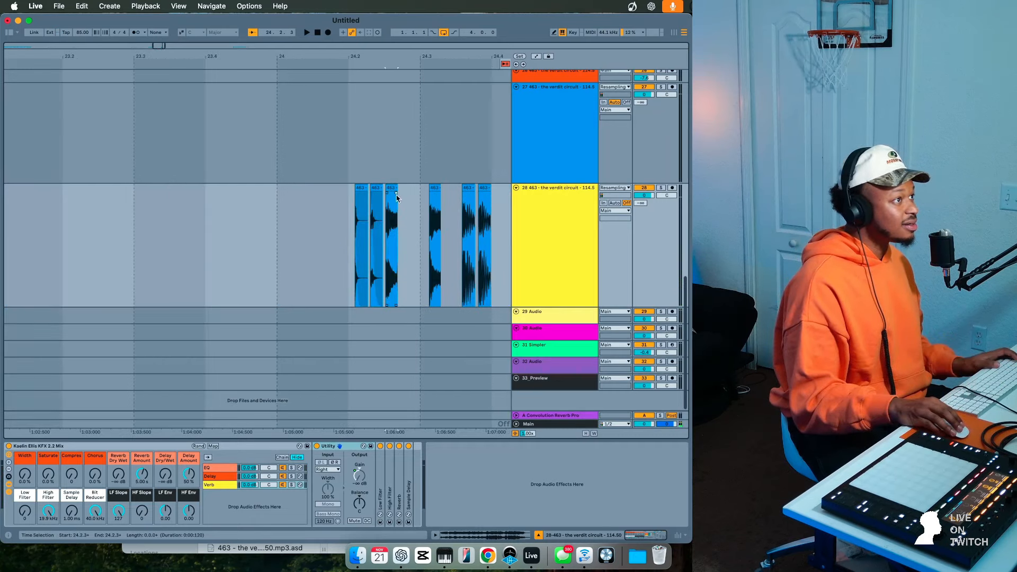
key(space)
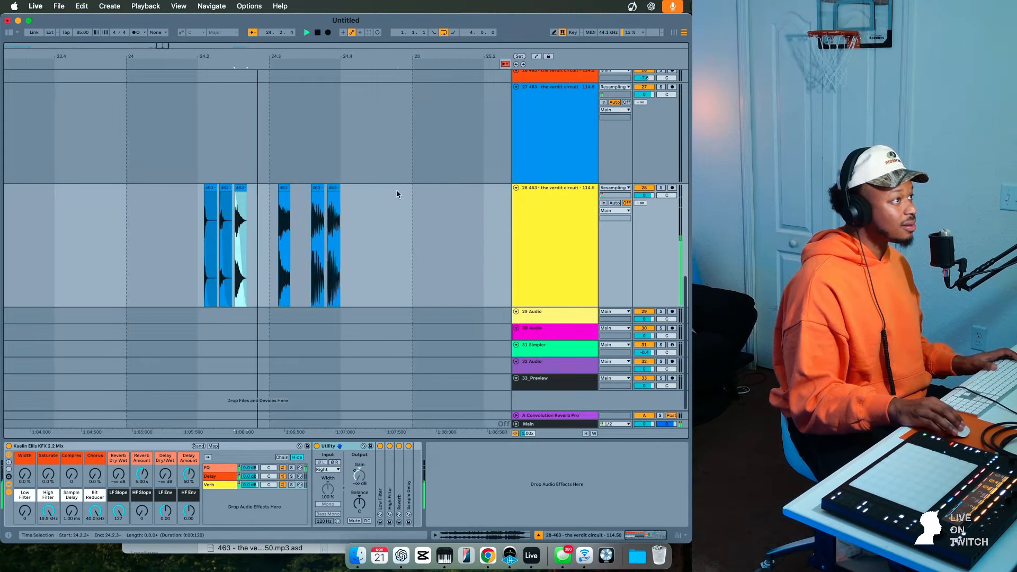
key(space)
- Play the fourth, fifth and sixth bar 24 hits one after another
key(space)
key(space)
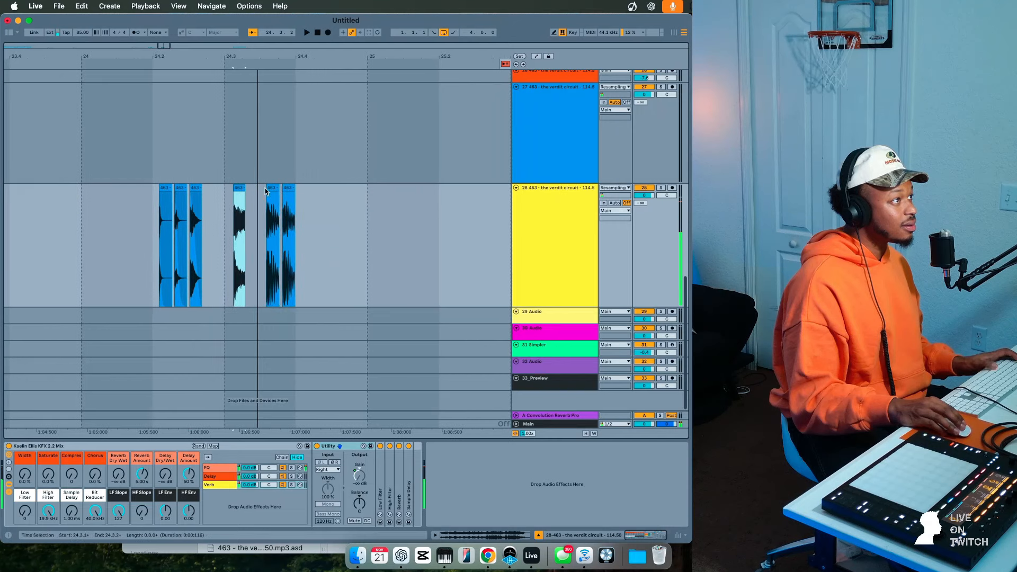
click(271, 190)
key(space)
key(space)
click(257, 189)
key(space)
key(space)
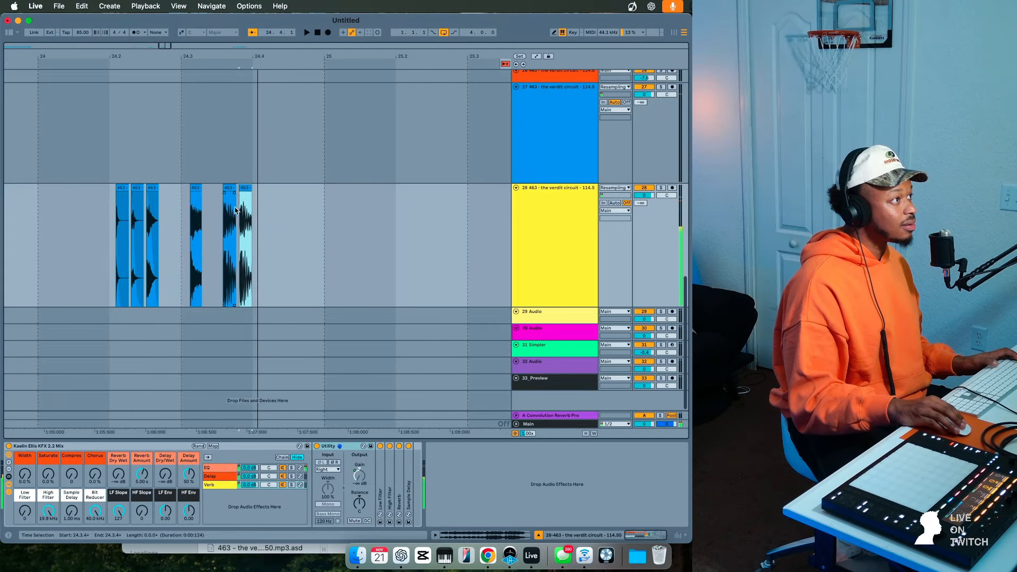
- Add short fade-outs to the ends of the fifth and sixth bar 24 hits
click(234, 197)
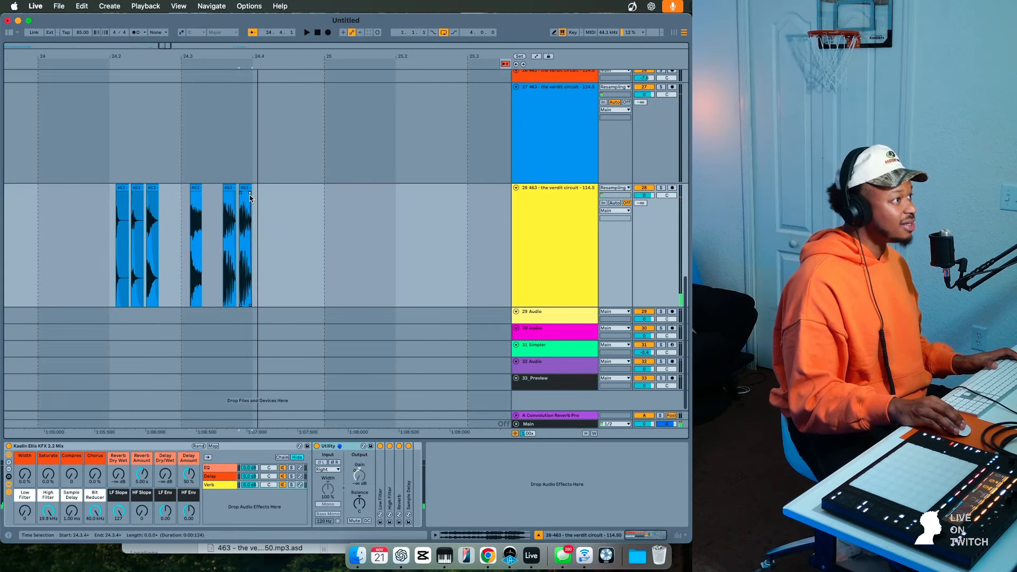
click(234, 206)
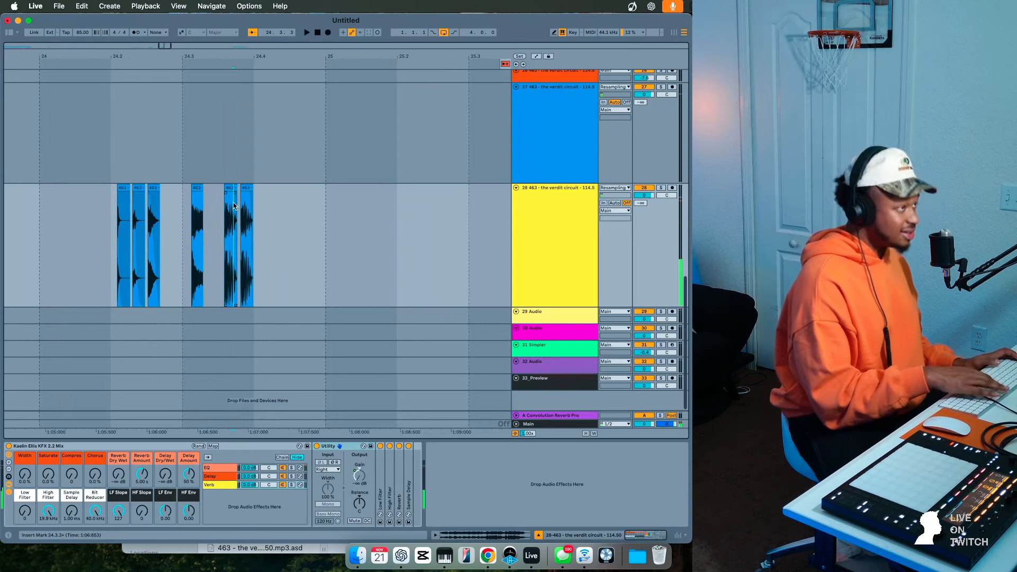
key(plus)
key(plus)
key(plus)
- Play the fifth and sixth bar 24 hits with their short fade-outs to compare them
key(space)
key(space)
key(space)
key(space)
click(178, 197)
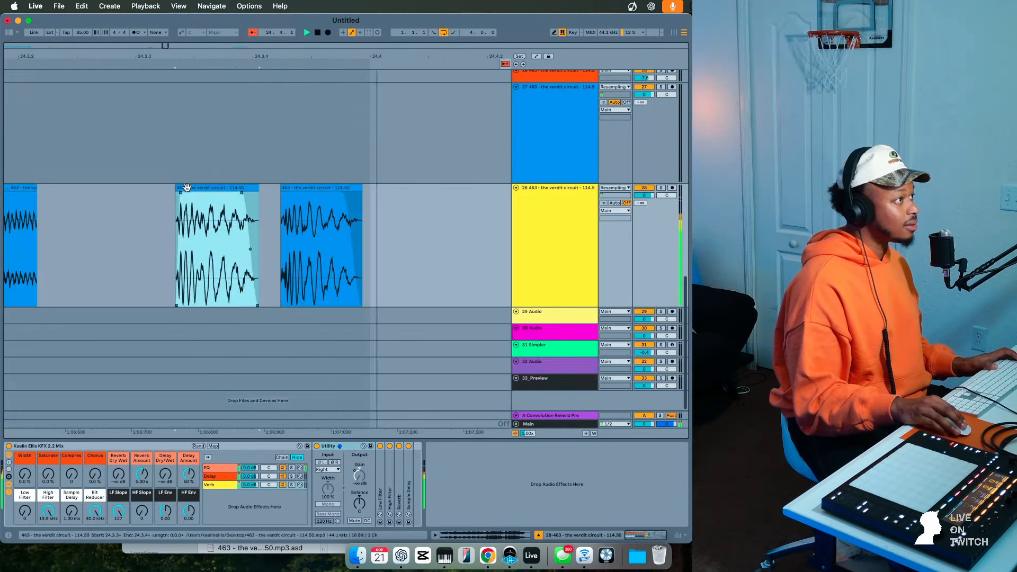
key(space)
key(space)
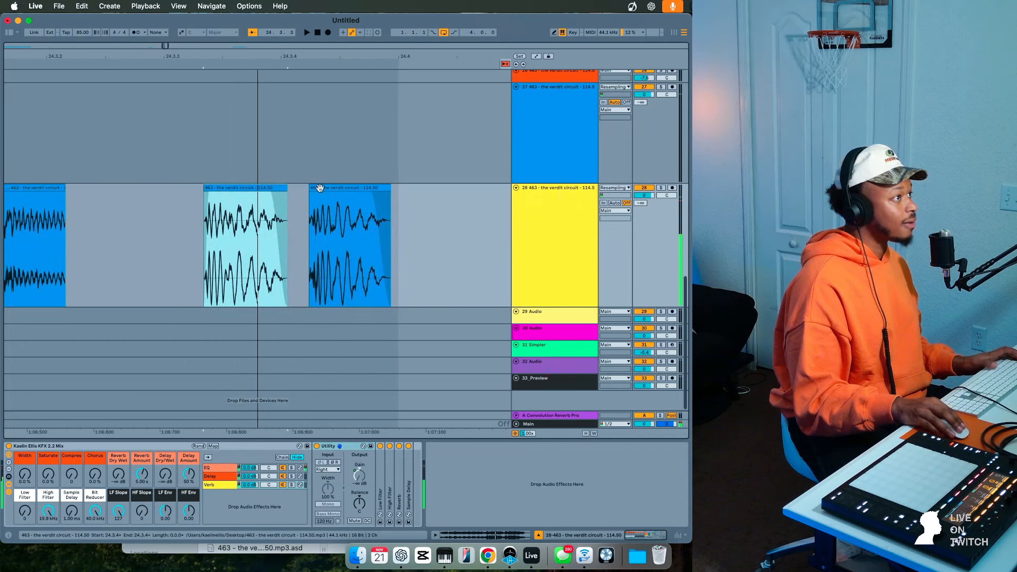
click(319, 189)
key(space)
key(space)
key(space)
key(space)
- Extend the fifth bar 24 hit's fade-out to nearly its full length, curve it inward, and play it
drag(132, 189, 87, 206)
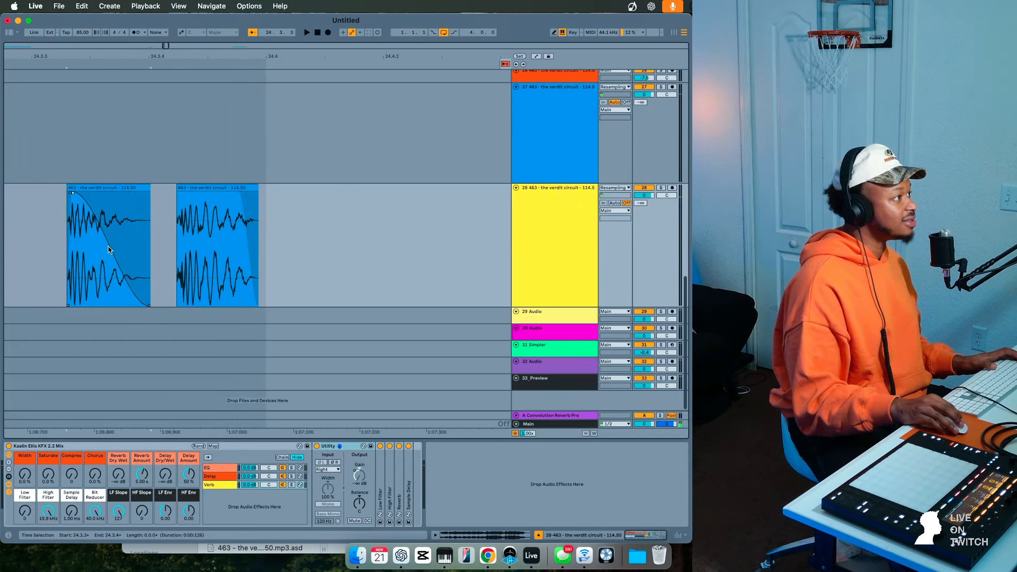
key(space)
drag(110, 250, 93, 262)
key(space)
click(107, 186)
key(space)
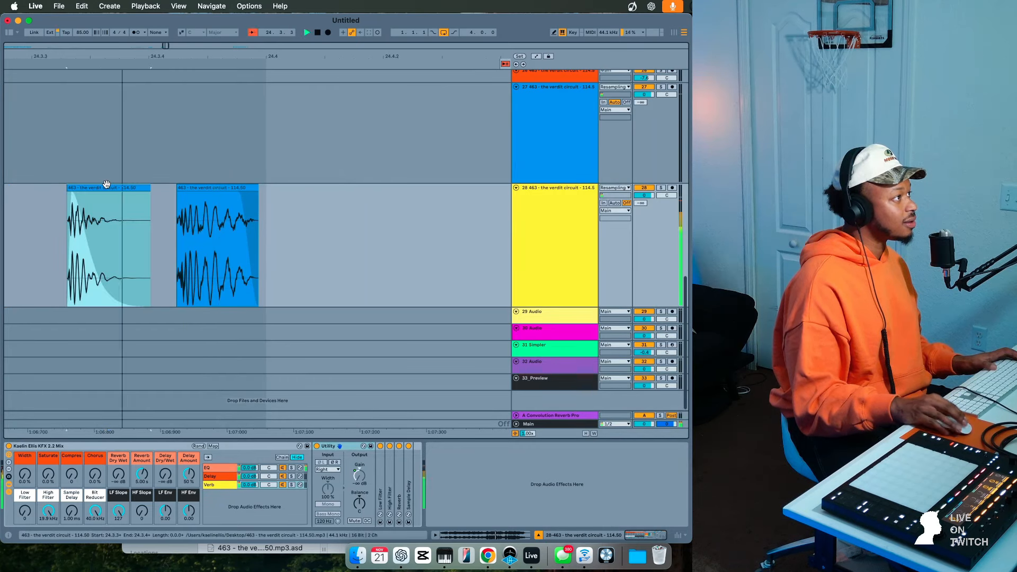
- Retrigger the faded fifth bar 24 hit repeatedly to judge it as a one-shot
key(space)
key(space)
key(space)
key(space)
key(space)
key(space)
key(space)
key(space)
key(space)
key(space)
key(space)
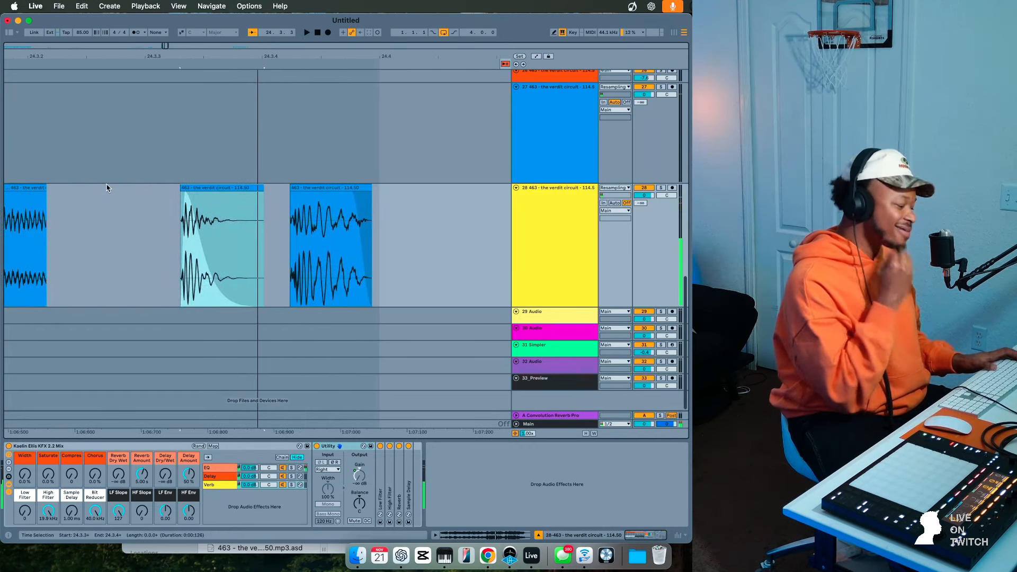
key(space)
key(space)
key(space)
key(space)
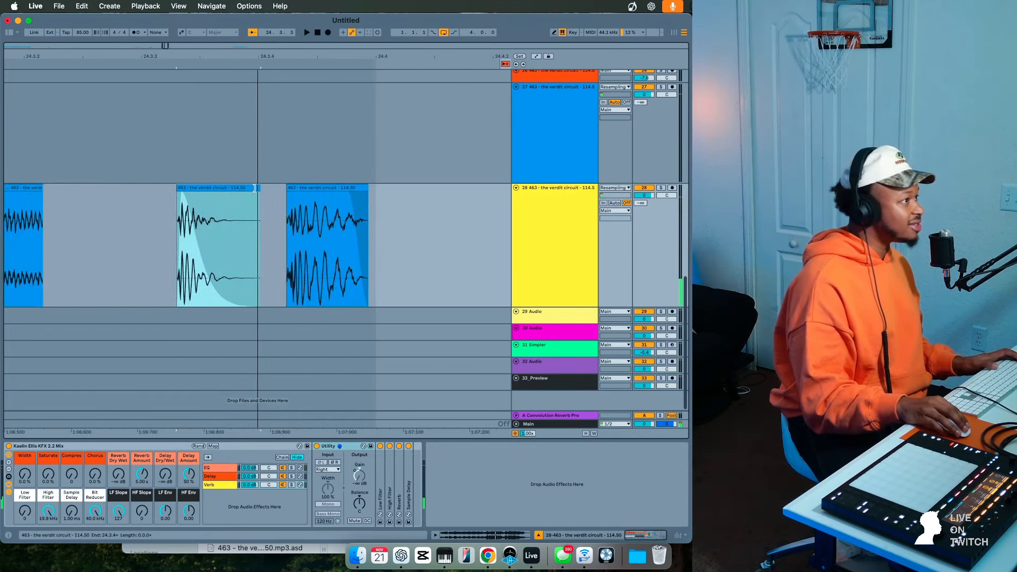
- Trim the silent tail from the end of the fifth bar 24 hit and play the shortened clip
drag(255, 188, 226, 188)
key(space)
key(space)
key(space)
key(space)
key(space)
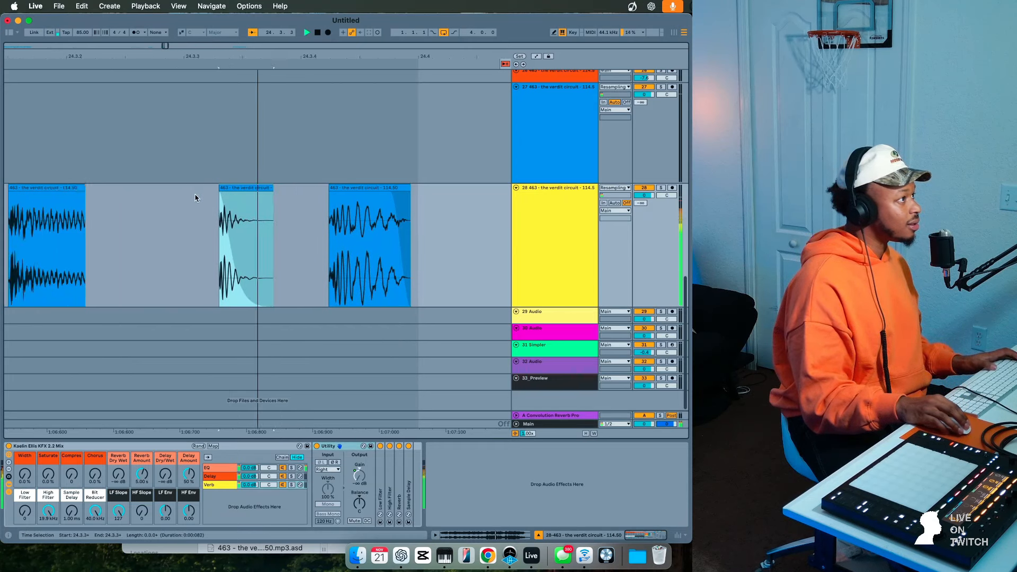
key(space)
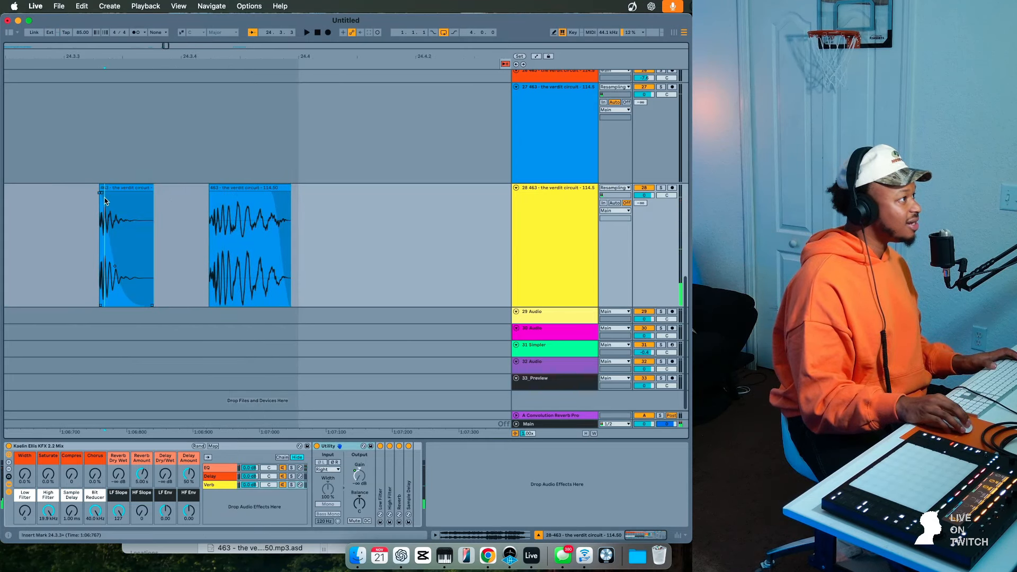
- Nudge the start of the fifth bar 24 hit's fade-out slightly later and play the clip again
click(107, 189)
click(99, 196)
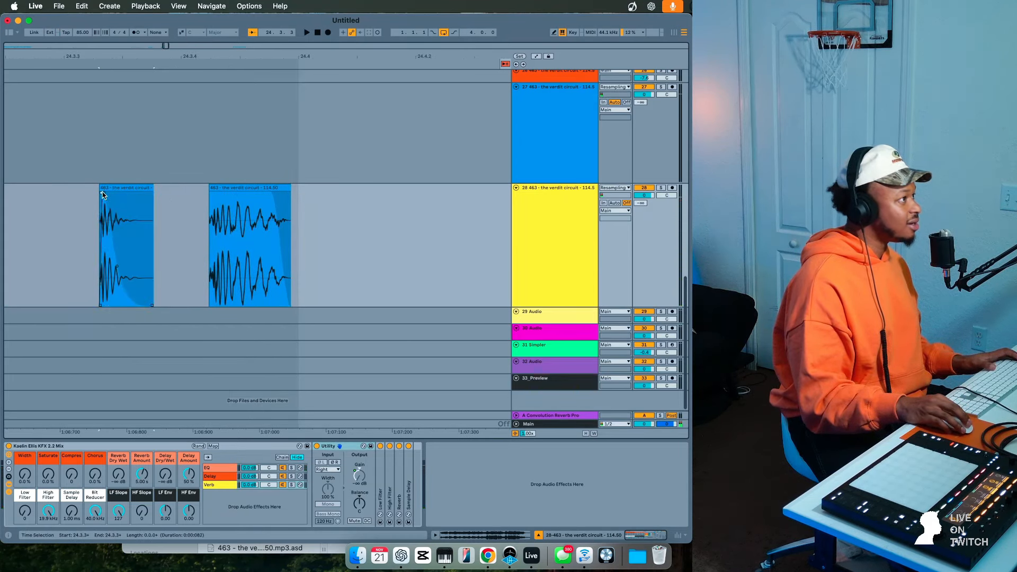
drag(103, 192, 104, 193)
key(space)
key(space)
key(space)
key(space)
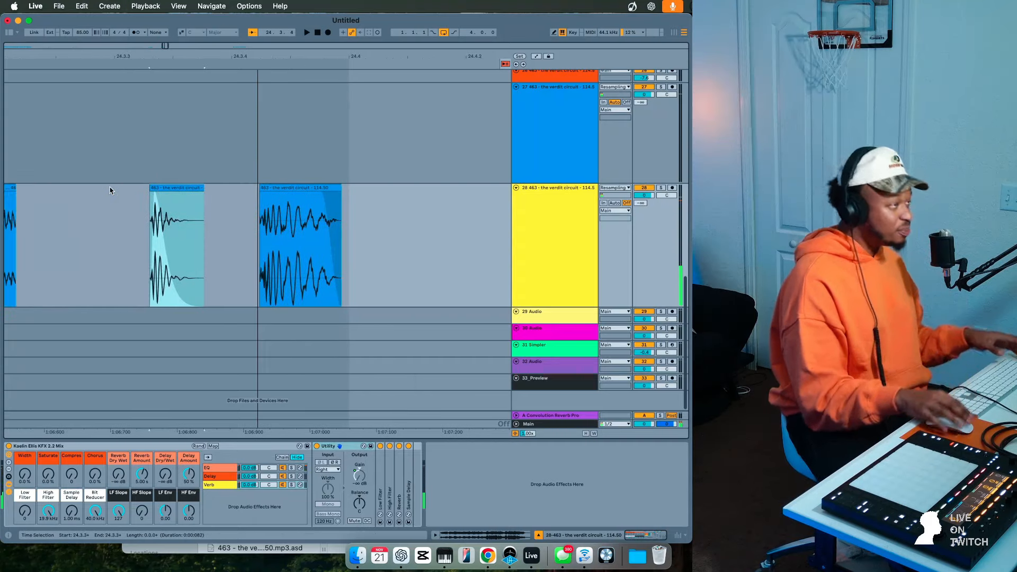
- Consolidate the fifth and the first three bar 24 hits on track 28, each into its own clip
click(192, 187)
key(super+j)
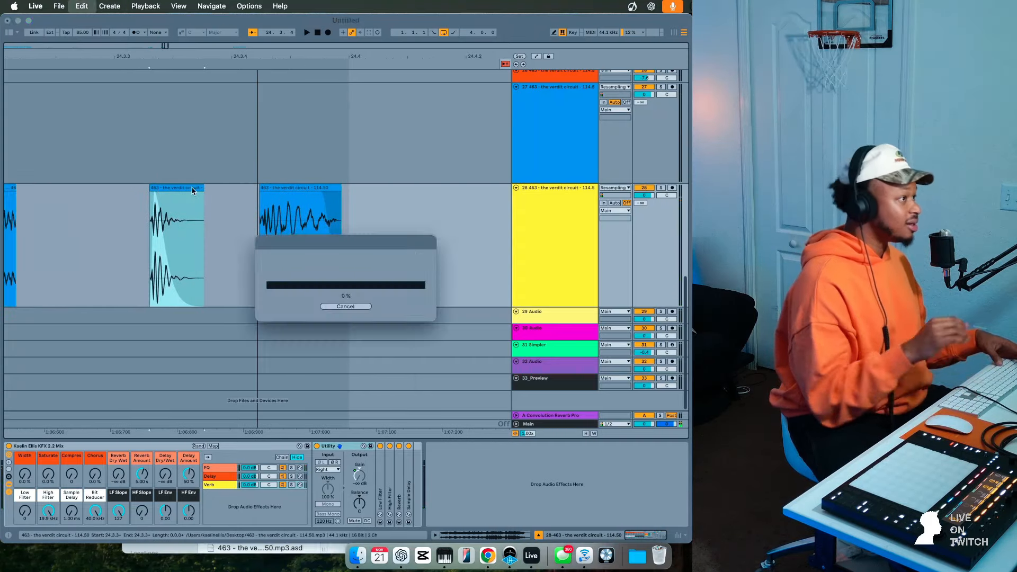
key(minus)
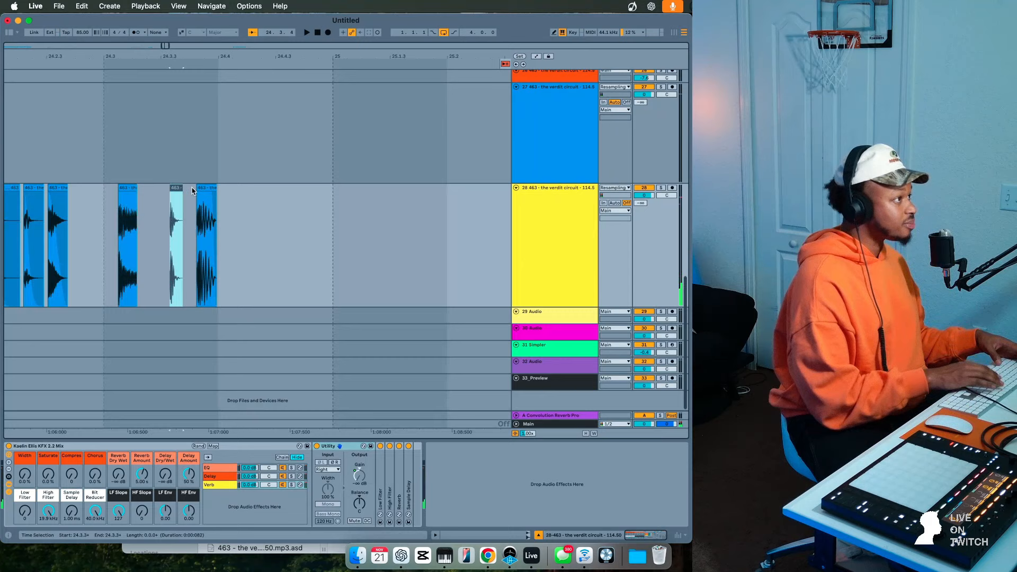
scroll(192, 191, left, 5)
scroll(192, 191, up, 2)
click(135, 205)
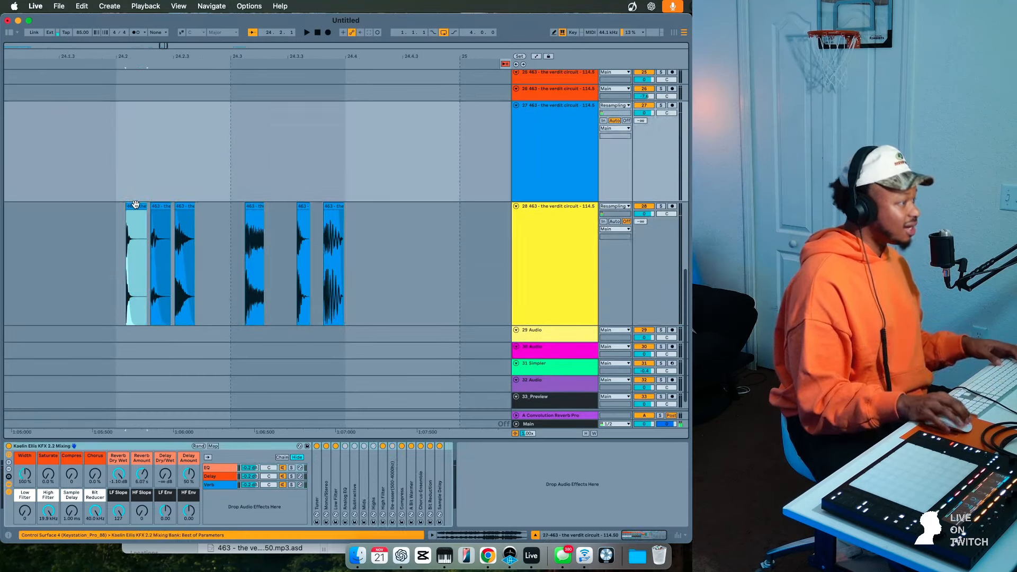
key(super+j)
click(153, 205)
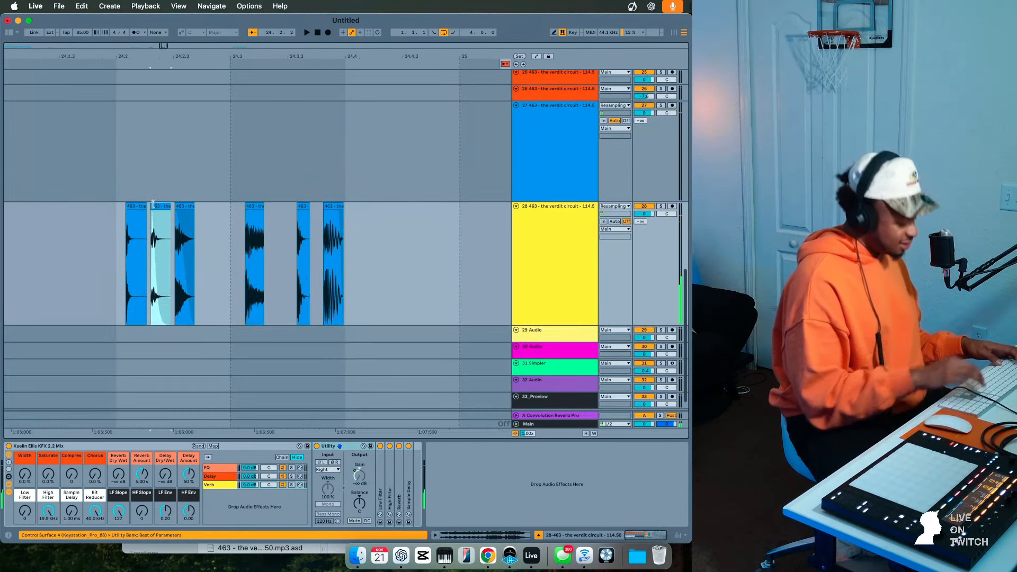
click(186, 207)
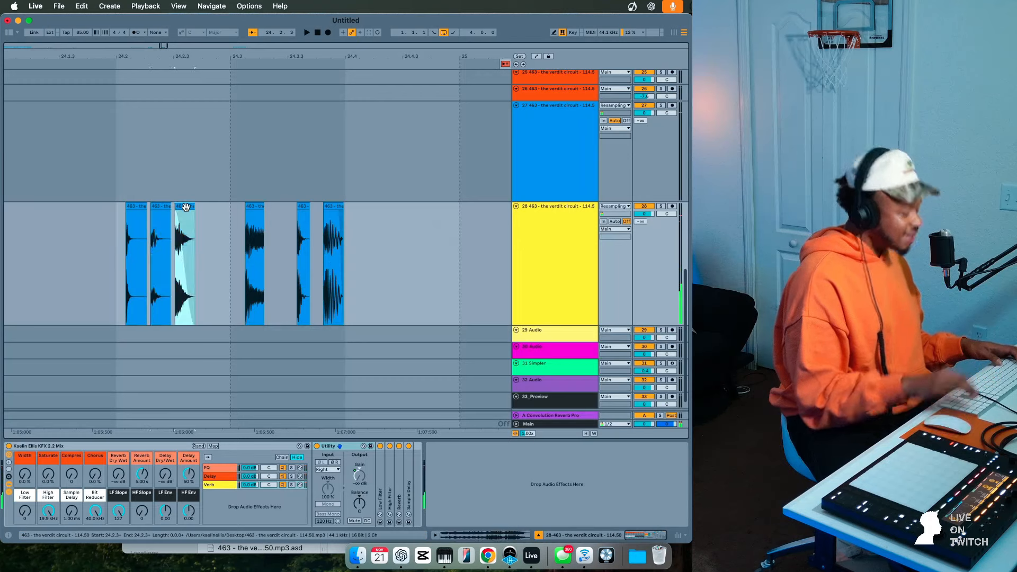
key(super+j)
- Consolidate each of the three faded bar 22 hits on track 28 into its own clip
scroll(185, 207, left, 10)
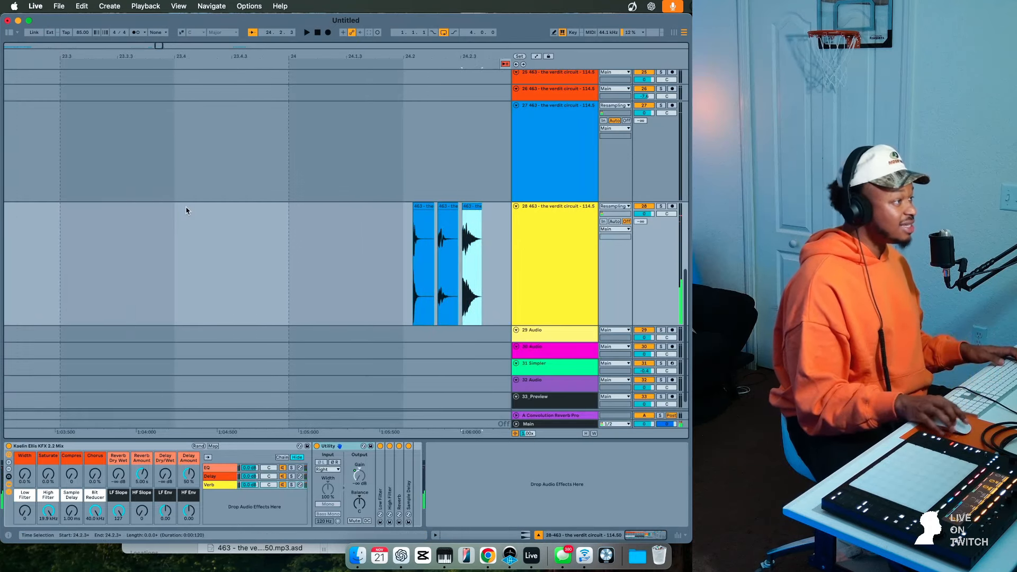
click(171, 205)
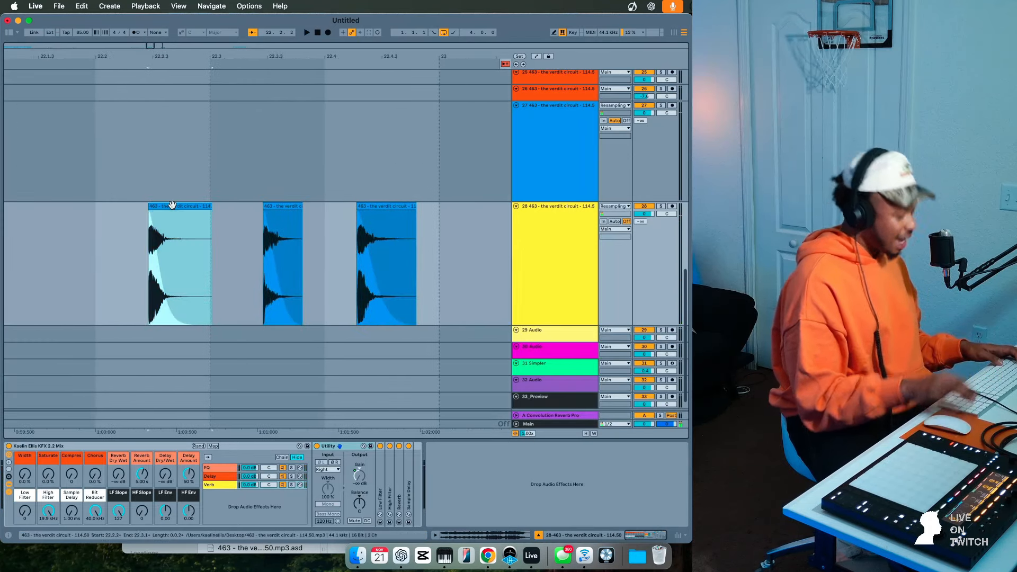
click(277, 205)
click(363, 205)
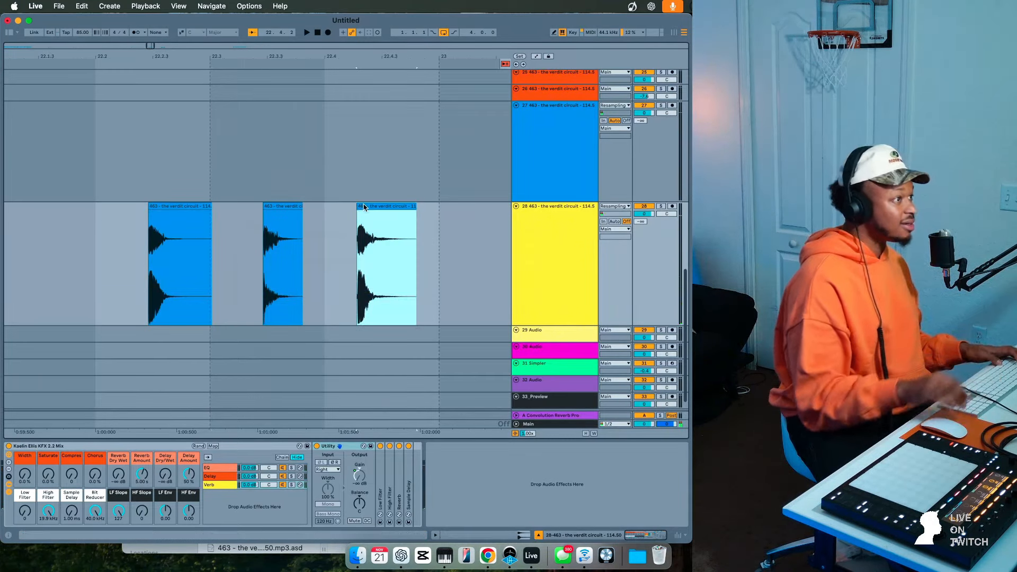
- Return to the start of the arrangement and play the sample loop
scroll(167, 199, left, 5)
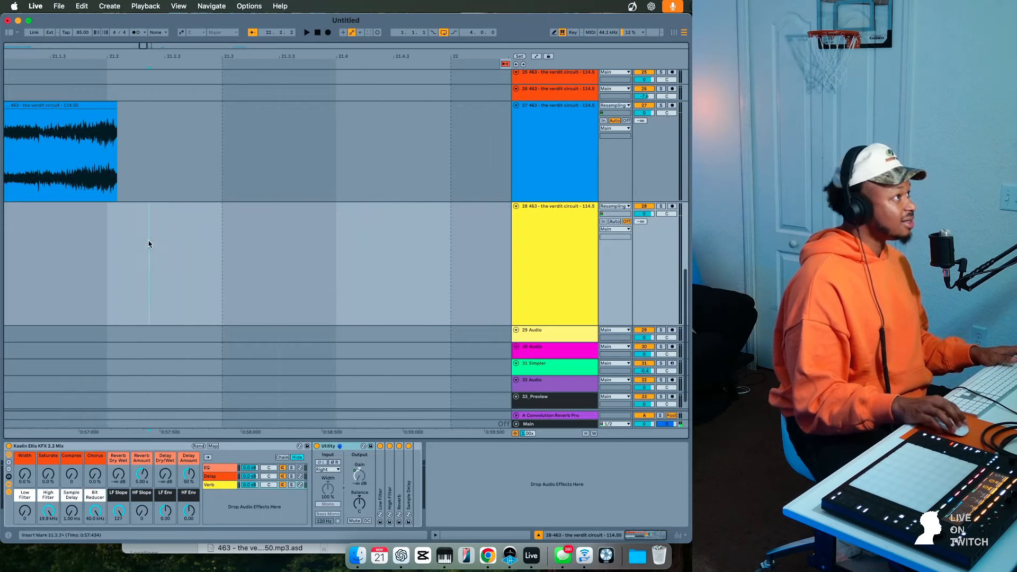
mouse_move(23, 46)
mouse_down()
mouse_move(27, 21)
mouse_move(38, 47)
mouse_up()
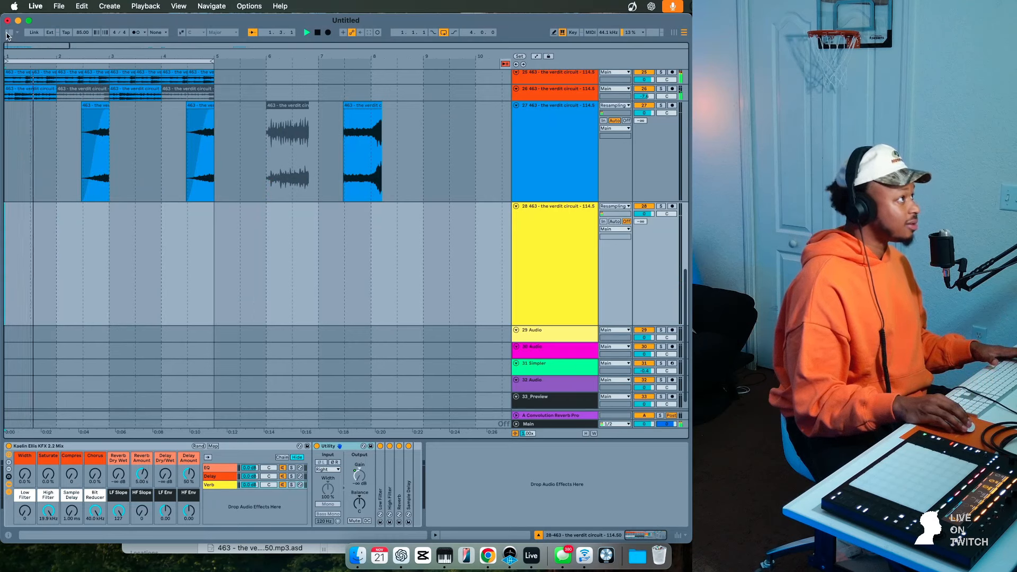
- Open the current project's Samples > Processed > Consolidate folder in the browser and stop playback
click(9, 33)
click(32, 314)
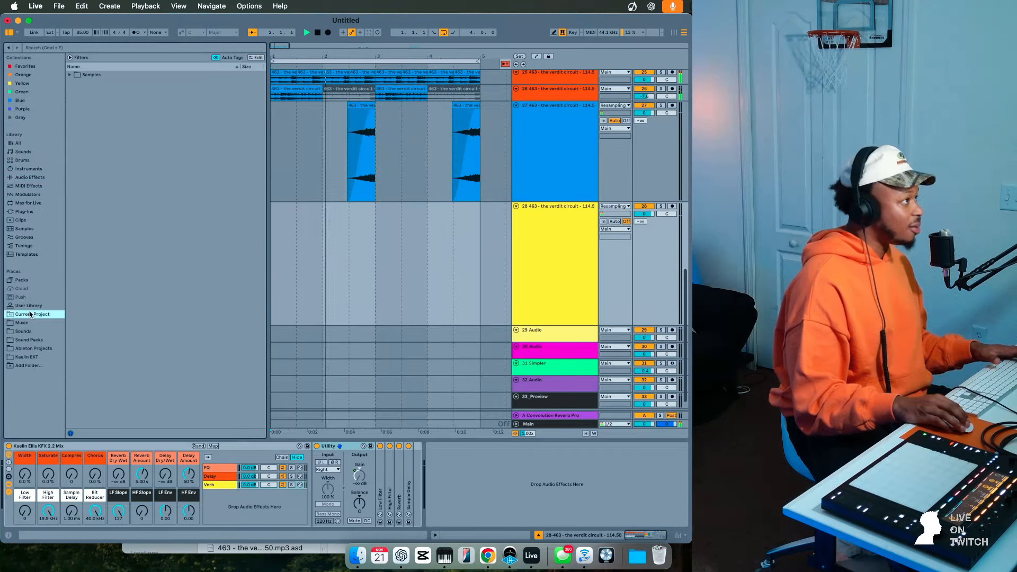
click(69, 75)
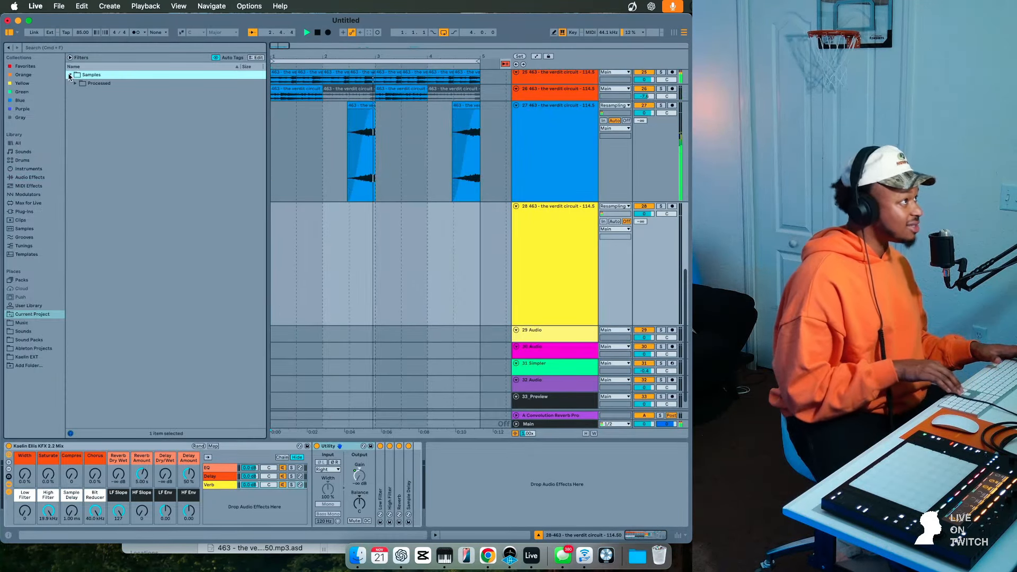
key(Down)
key(Right)
key(Down)
key(Right)
key(space)
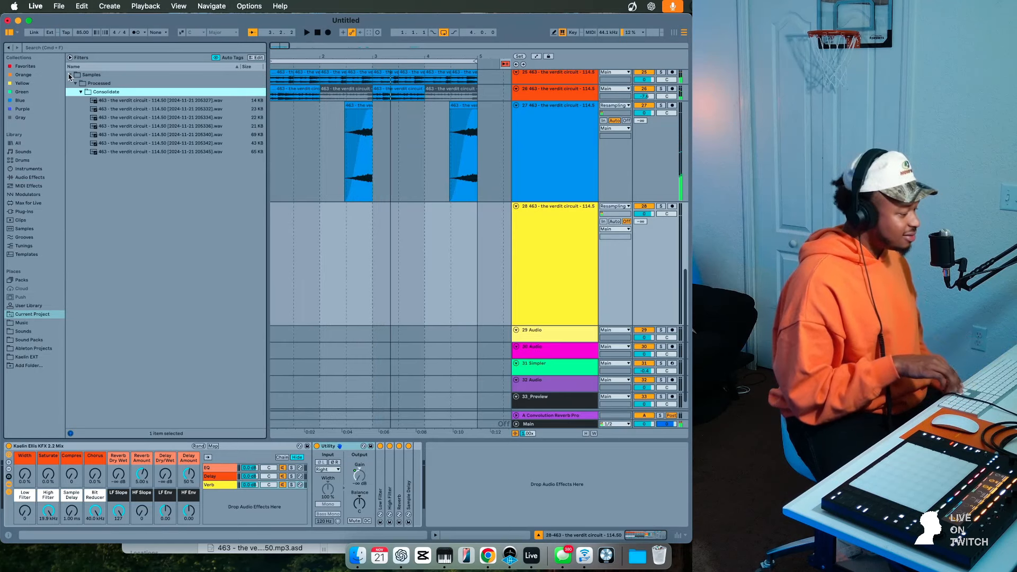
- Audition the consolidated "463 - the verdit circuit - 114.50" hits in the Consolidate folder one after another
key(Down)
key(Down)
key(Down)
key(Down)
key(Down)
key(Down)
key(Down)
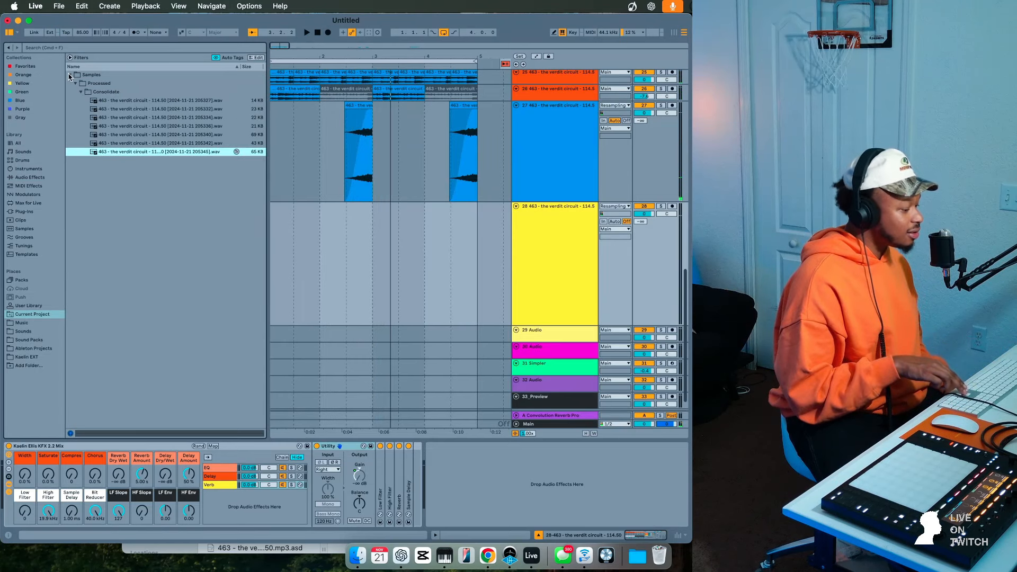
key(Up)
key(Up)
key(Up)
key(Up)
key(Up)
key(Up)
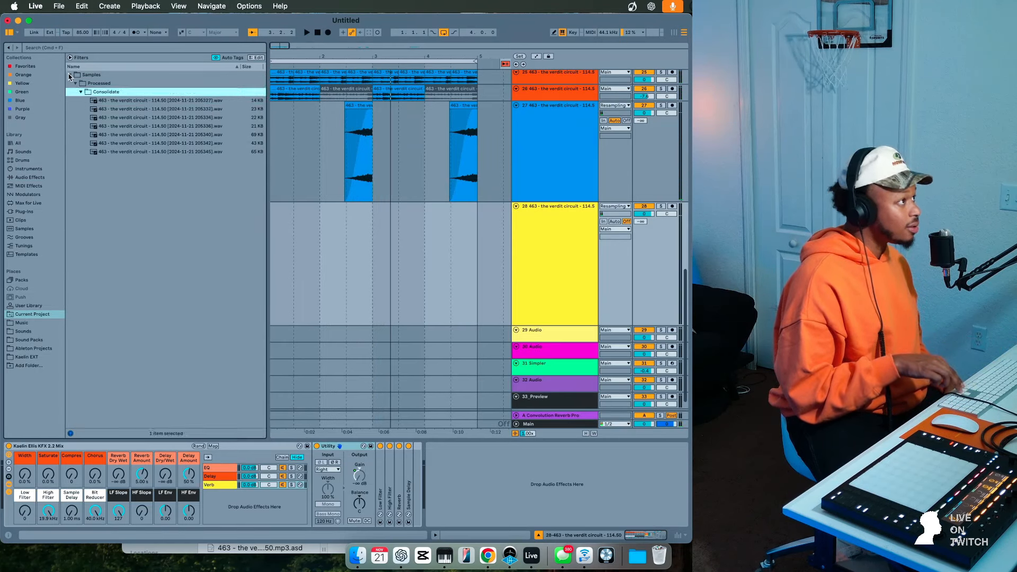
key(Down)
key(Down)
key(Down)
key(Down)
key(Down)
key(Down)
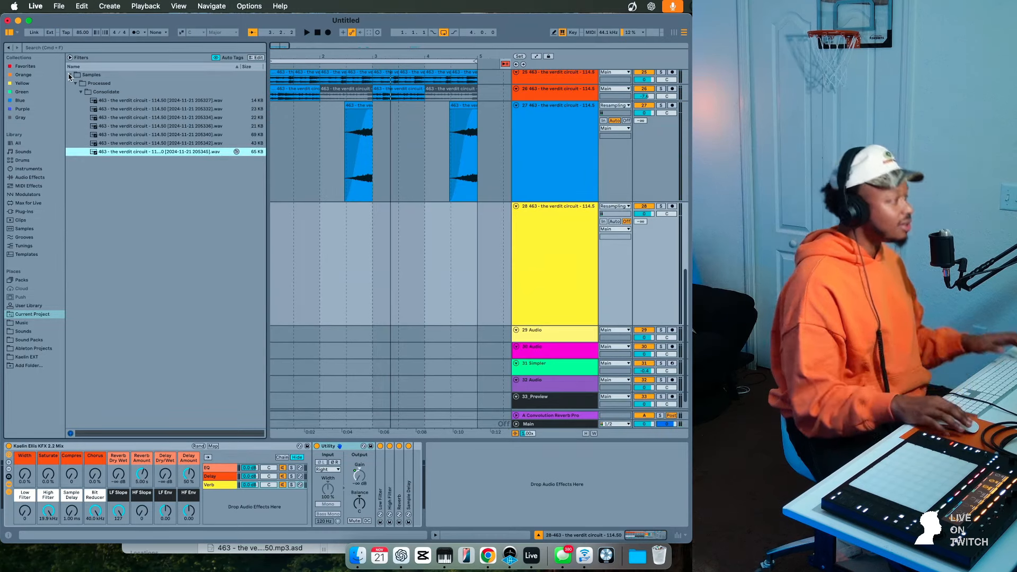
- Insert a new audio track below track 28 and make it taller
click(333, 277)
right_click(332, 276)
click(498, 258)
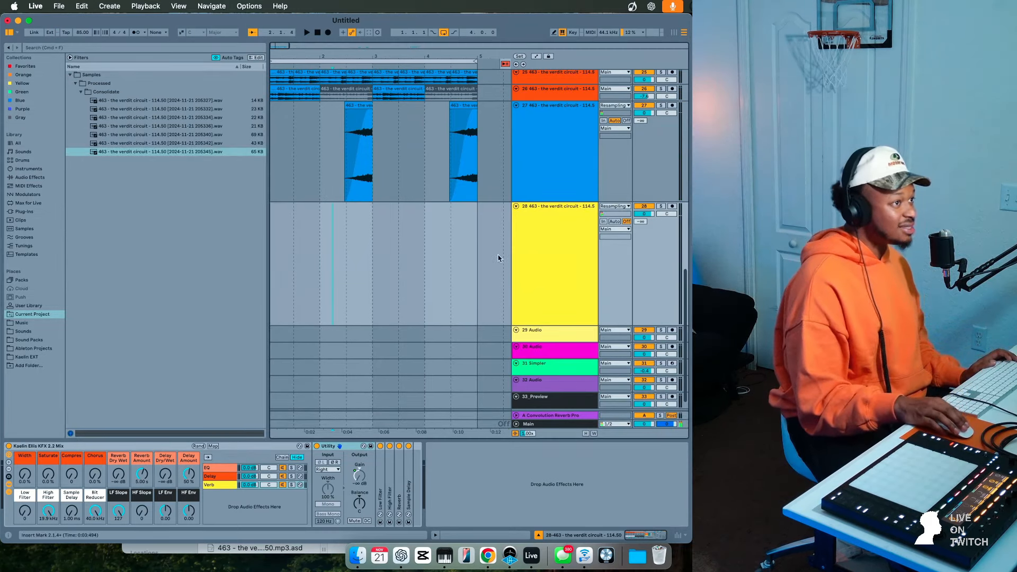
click(541, 259)
key(super+t)
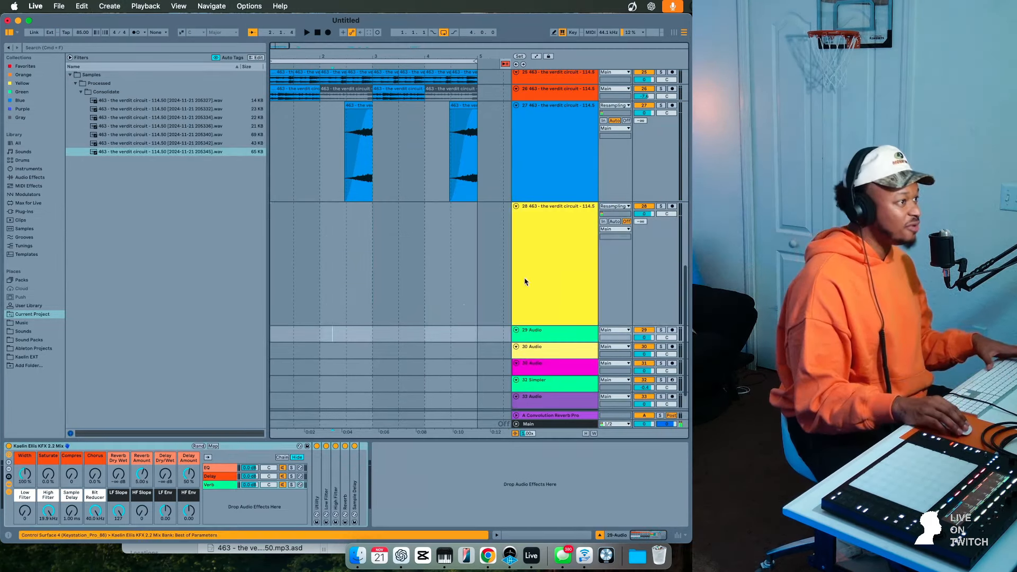
click(388, 351)
drag(545, 342, 545, 404)
- Set the arrangement to a fixed 1/4 grid and place the insert mark near the start of track 29
right_click(372, 346)
click(434, 454)
right_click(293, 374)
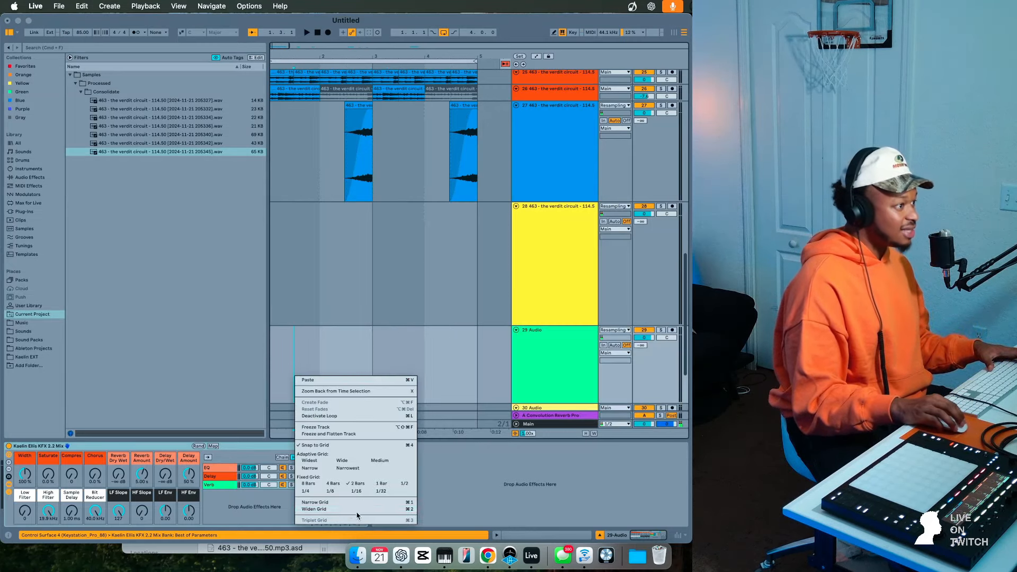
click(302, 490)
click(280, 361)
- Place the 65 KB consolidated hit on track 29 at beat 2 and duplicate it onto beats 2 and 4 across four bars
drag(132, 153, 263, 354)
key(space)
key(super+d)
key(super+d)
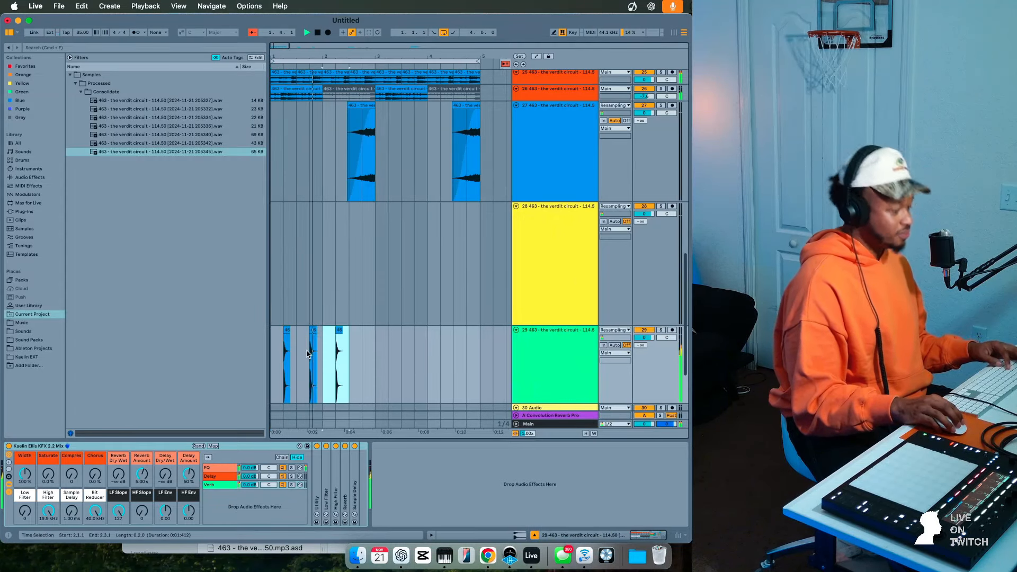
key(super+d)
key(super+d)
key(super+d)
key(super+d)
key(super+d)
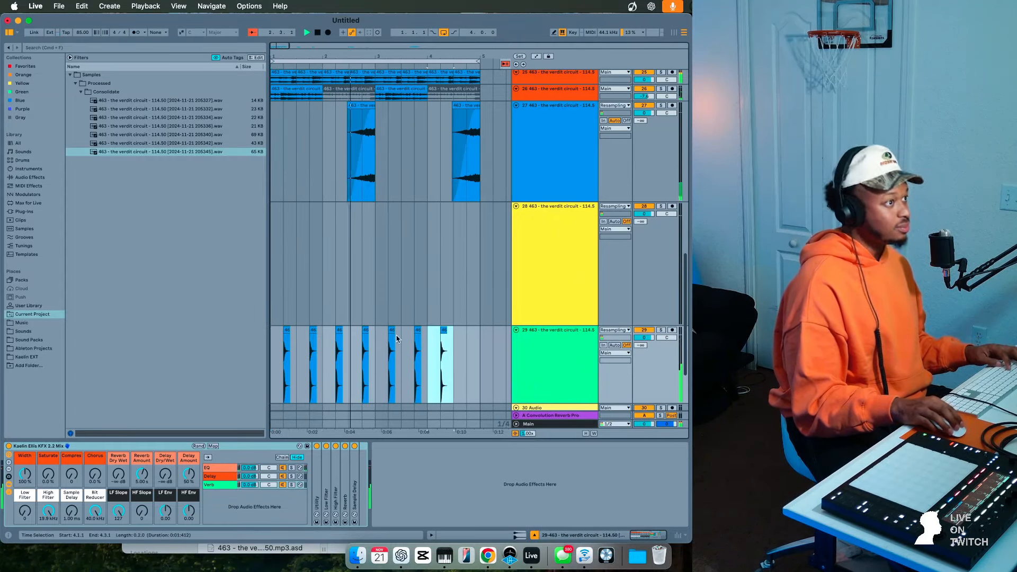
- Select the sample tracks 24 through 27 together
scroll(481, 278, up, 7)
click(543, 225)
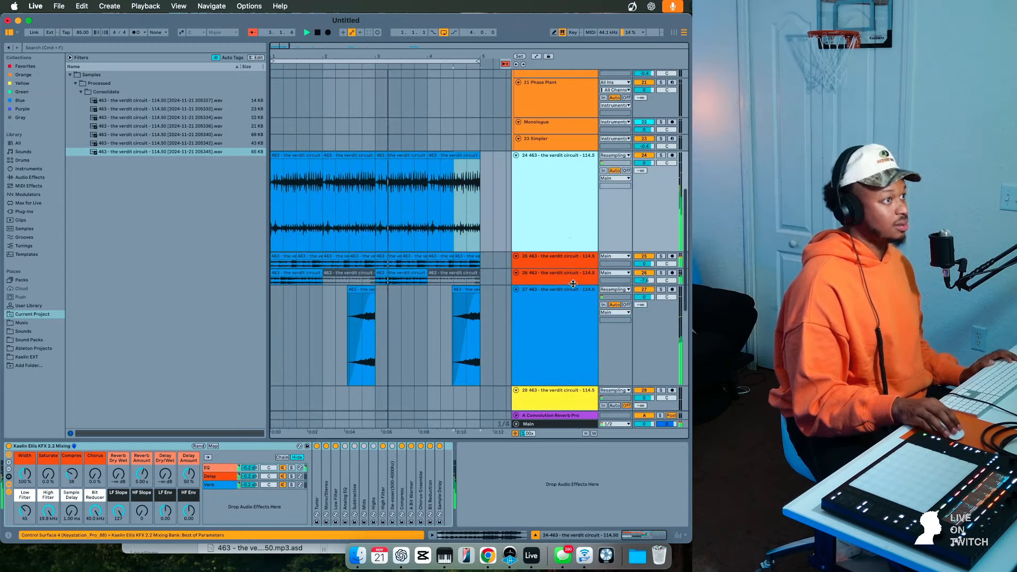
shift+click(577, 345)
right_click(578, 345)
click(578, 348)
scroll(431, 316, up, 2)
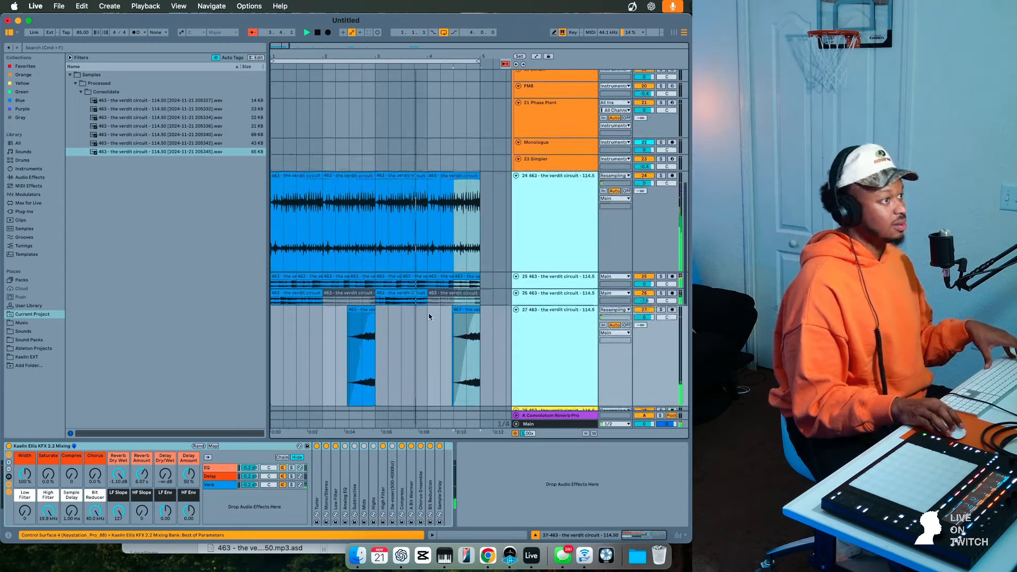
click(649, 313)
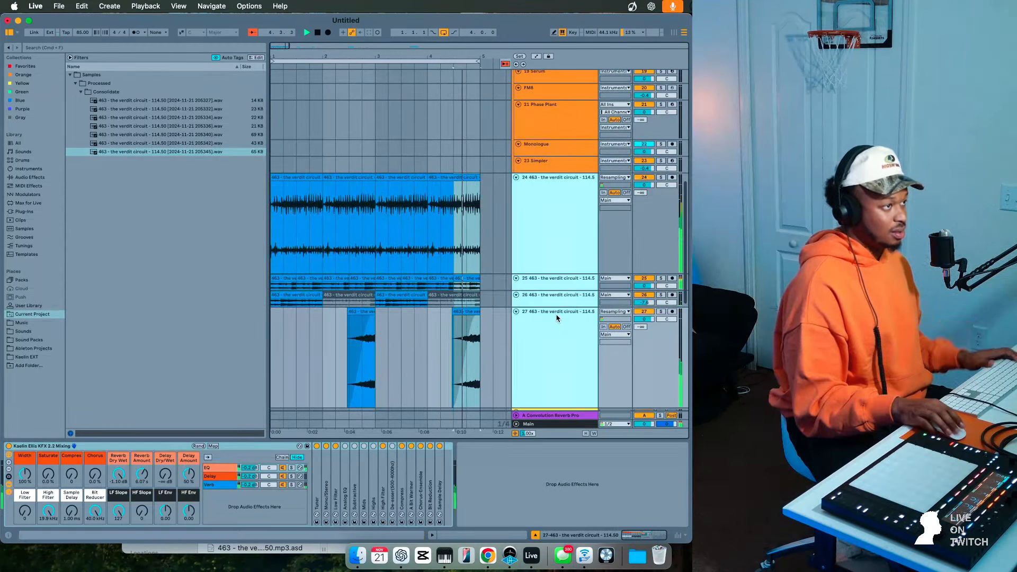
- Turn off warping for all eight hits on track 29 and adjust their pitch transposition
scroll(506, 339, down, 8)
drag(482, 283, 272, 281)
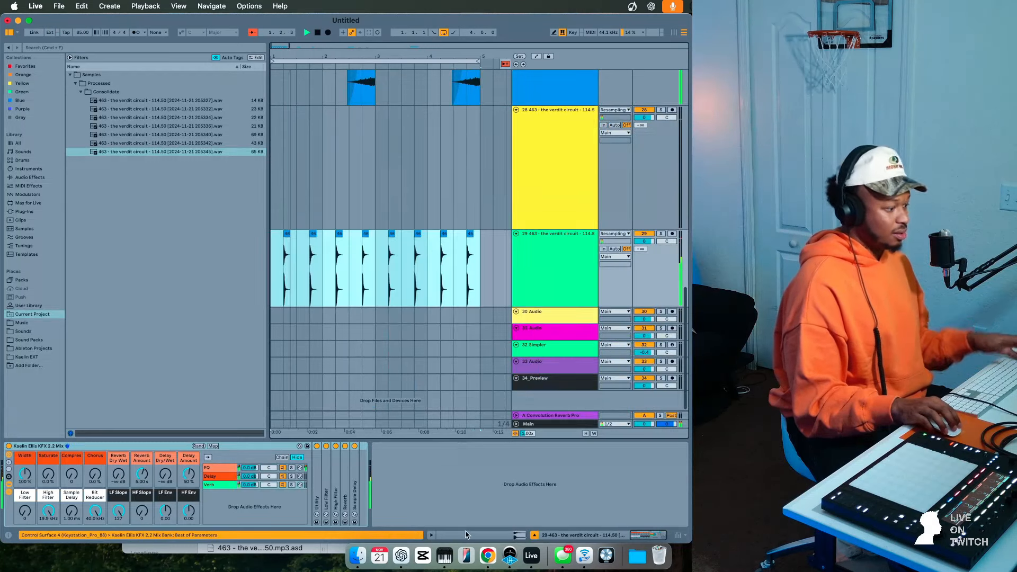
click(427, 535)
click(94, 443)
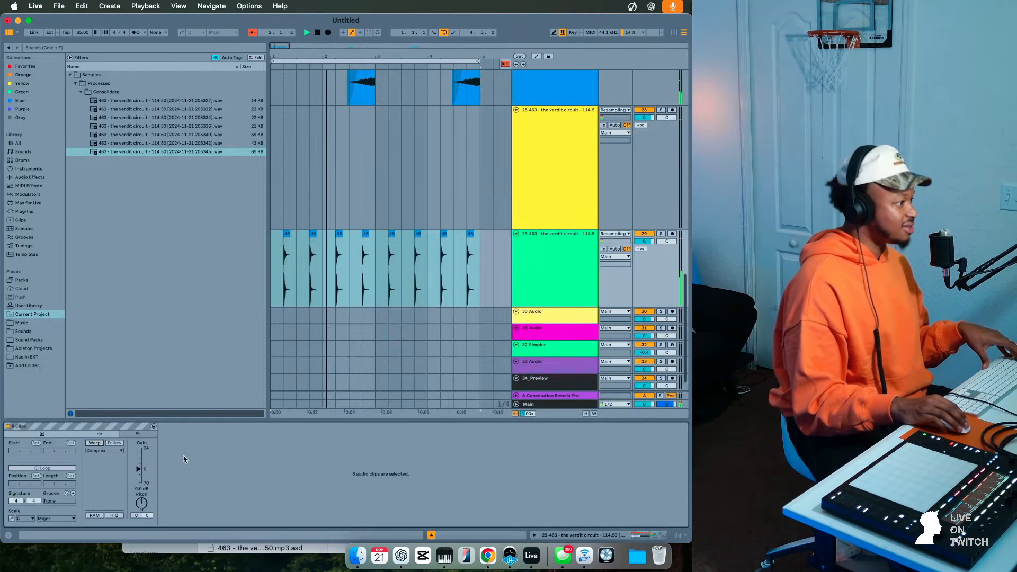
drag(140, 513, 142, 510)
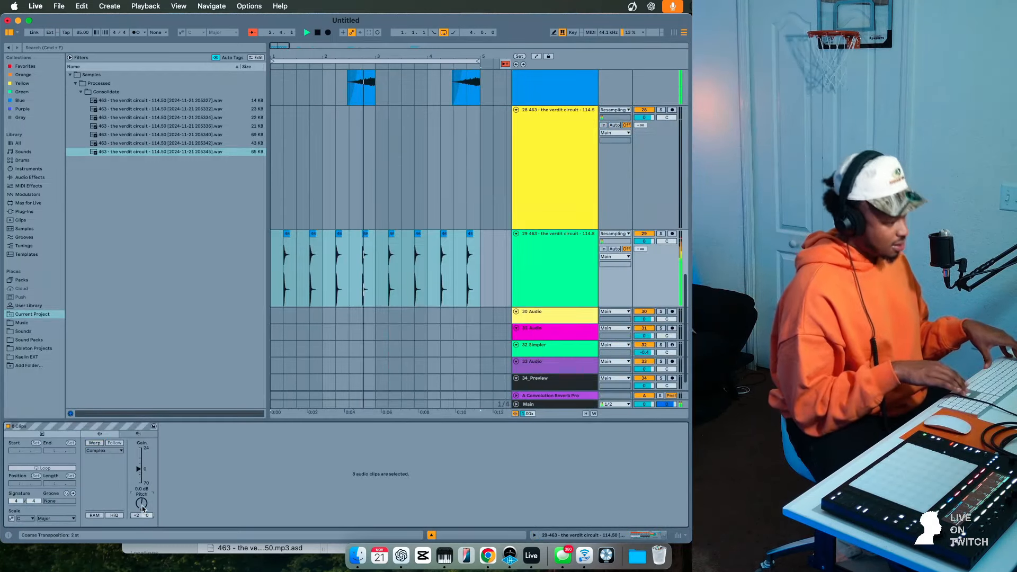
- Set the Kaelin Ellis mix rack on track 29 to 0% Width and raise its Low Filter to 37
click(490, 266)
scroll(524, 274, up, 3)
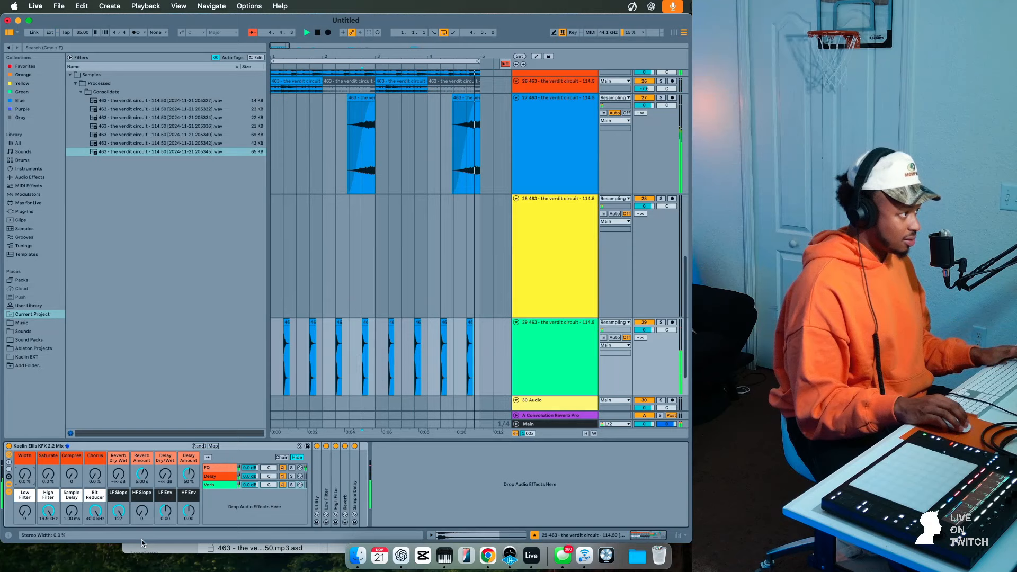
drag(26, 511, 26, 495)
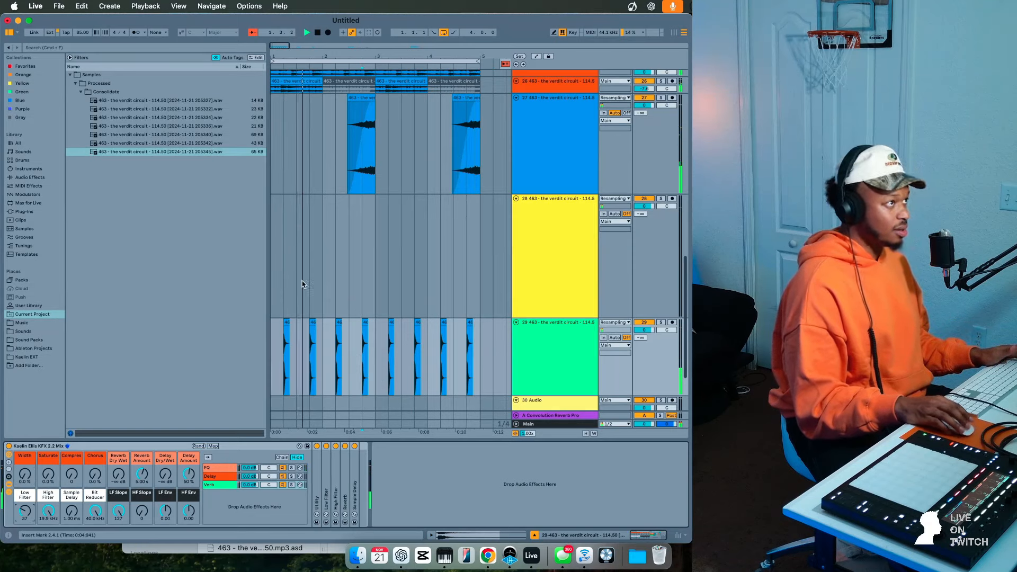
- Mute track 25 and select track 26 below it
scroll(538, 275, up, 10)
click(537, 294)
click(539, 301)
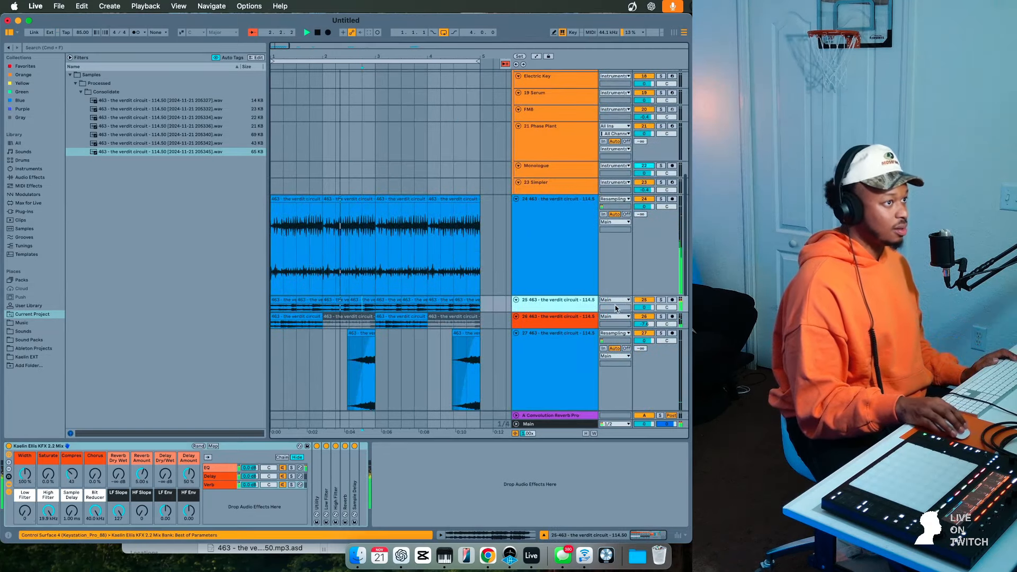
key(0)
click(552, 318)
click(552, 306)
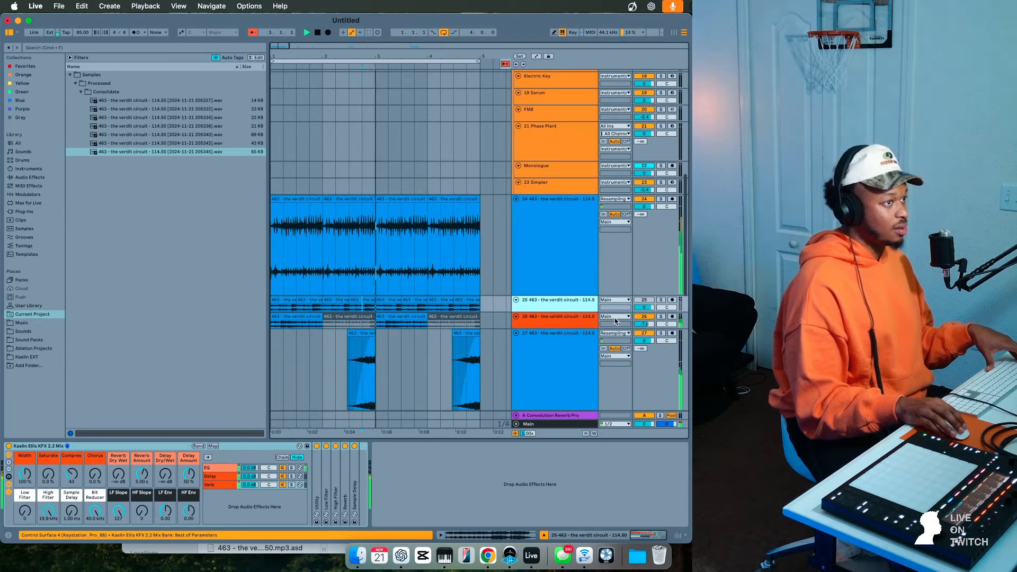
click(569, 326)
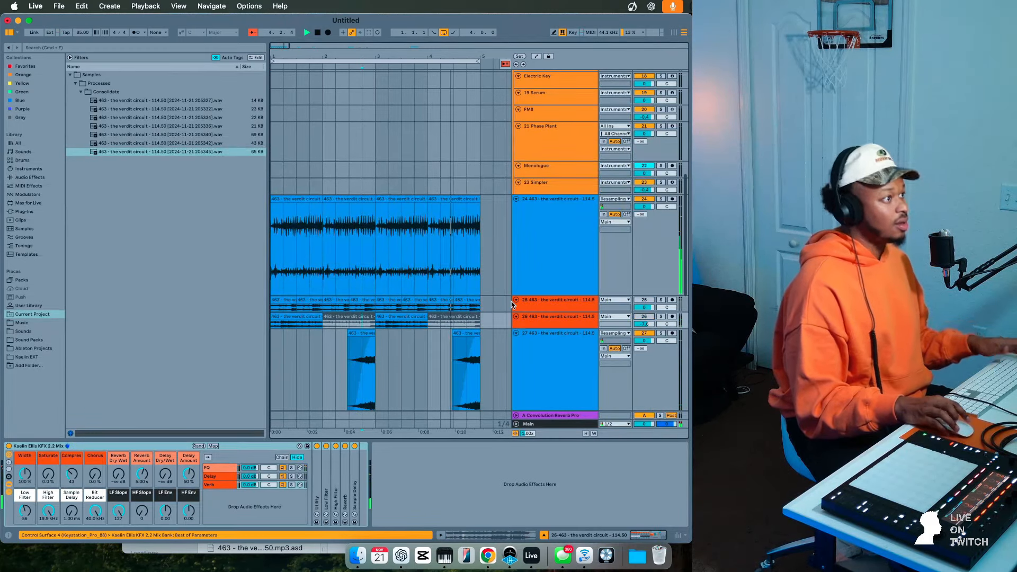
- Compare the 69 KB and 43 KB consolidated hits against the playing loop
scroll(547, 328, down, 10)
click(140, 137)
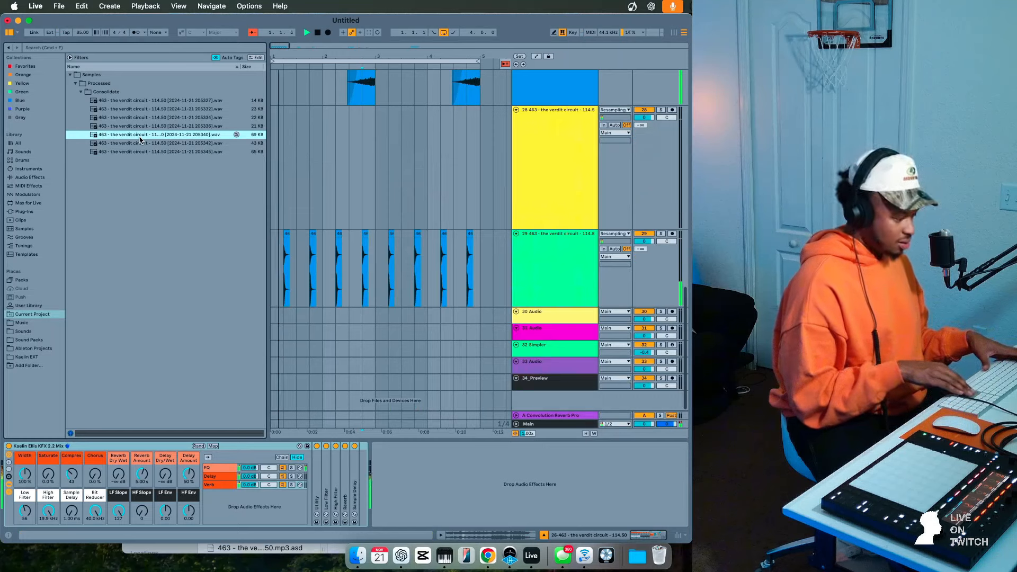
key(Down)
key(Up)
key(Down)
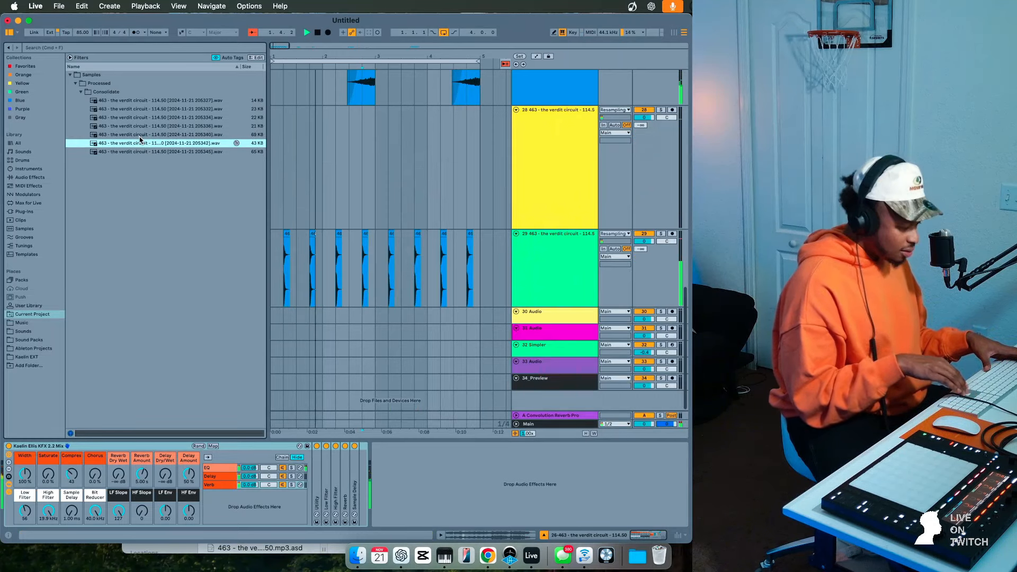
key(Up)
key(Down)
key(Up)
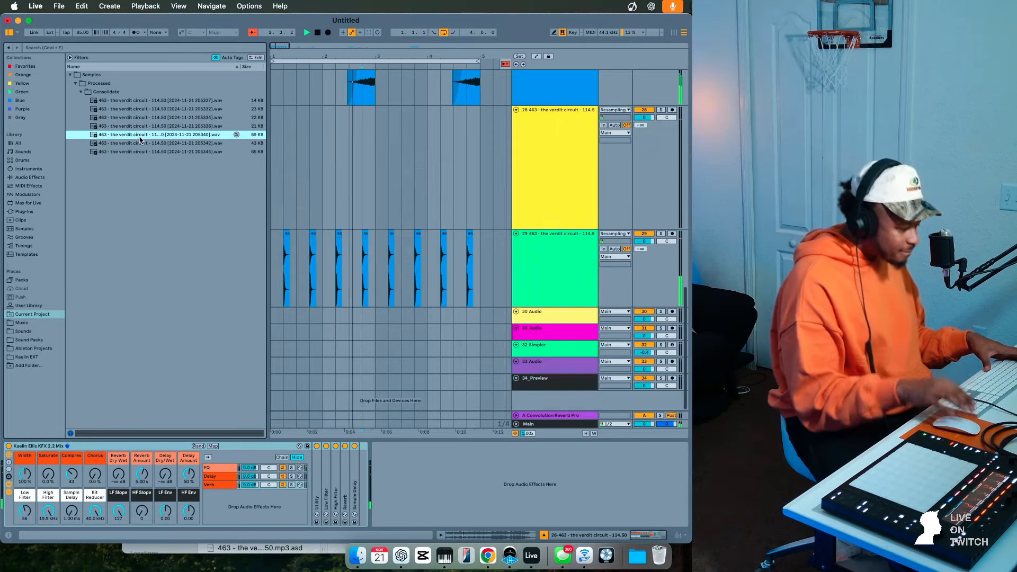
- Insert a new audio track below track 29 and make it taller
click(545, 251)
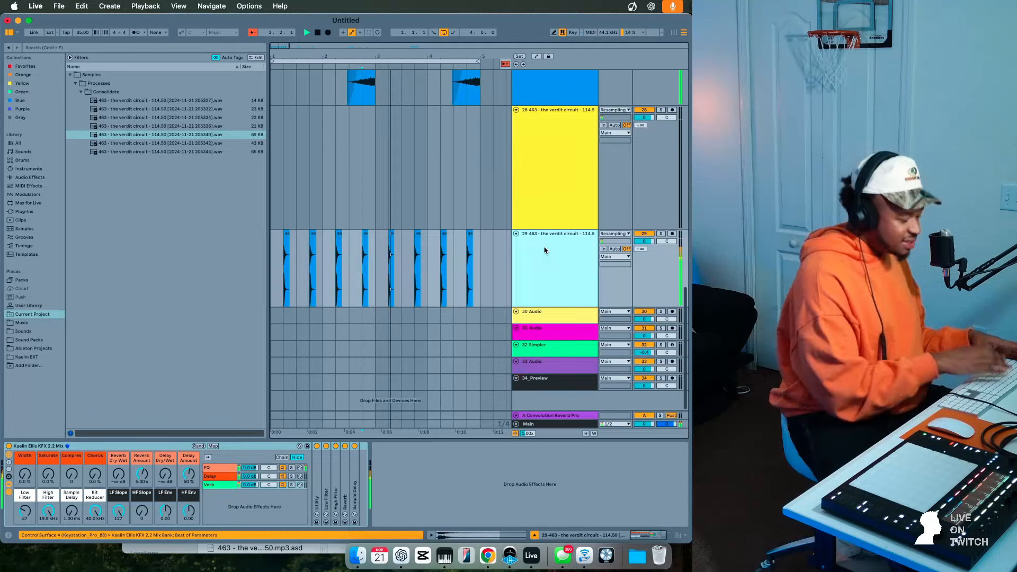
key(super+t)
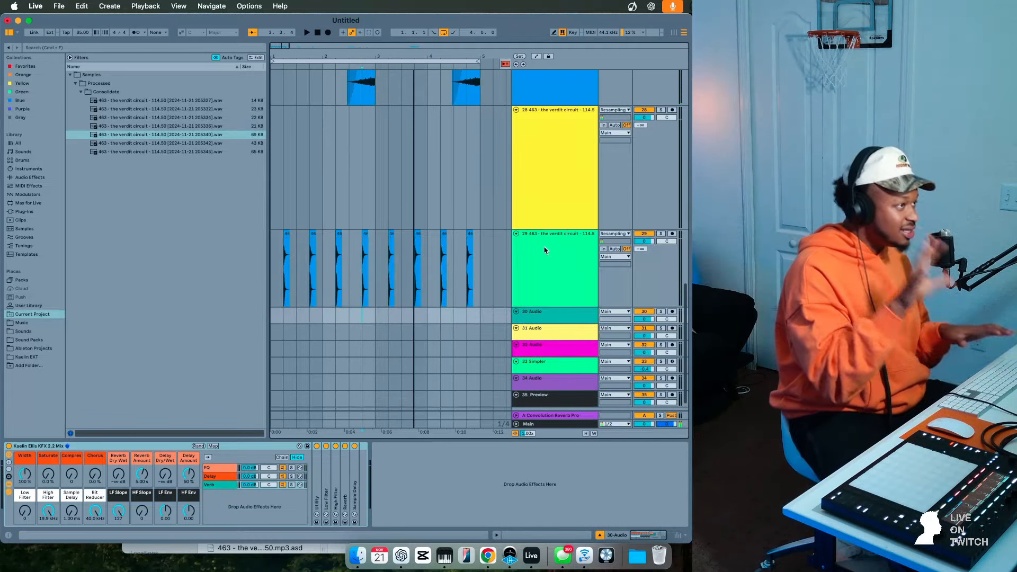
click(565, 320)
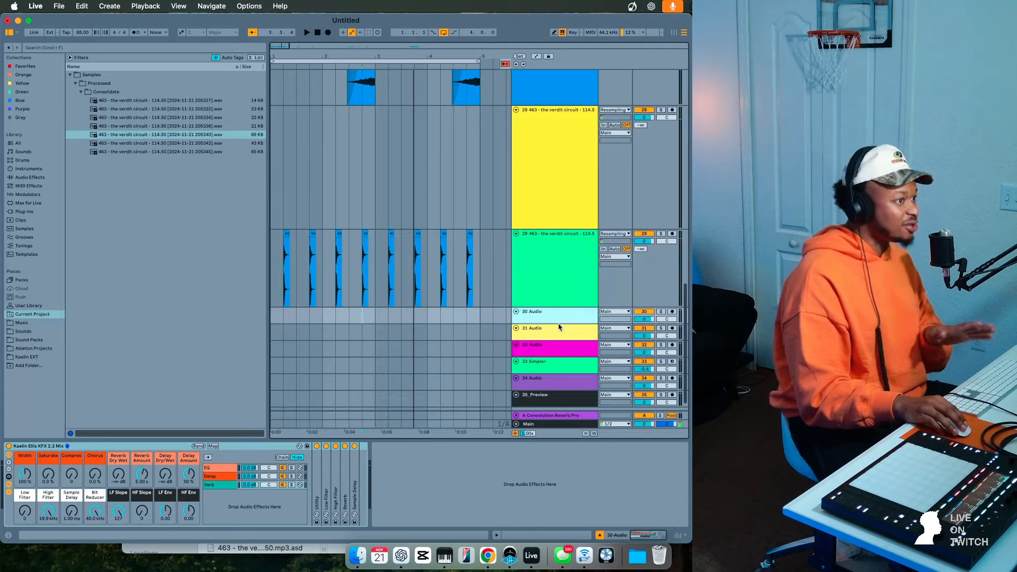
click(561, 327)
drag(560, 323, 561, 377)
click(343, 343)
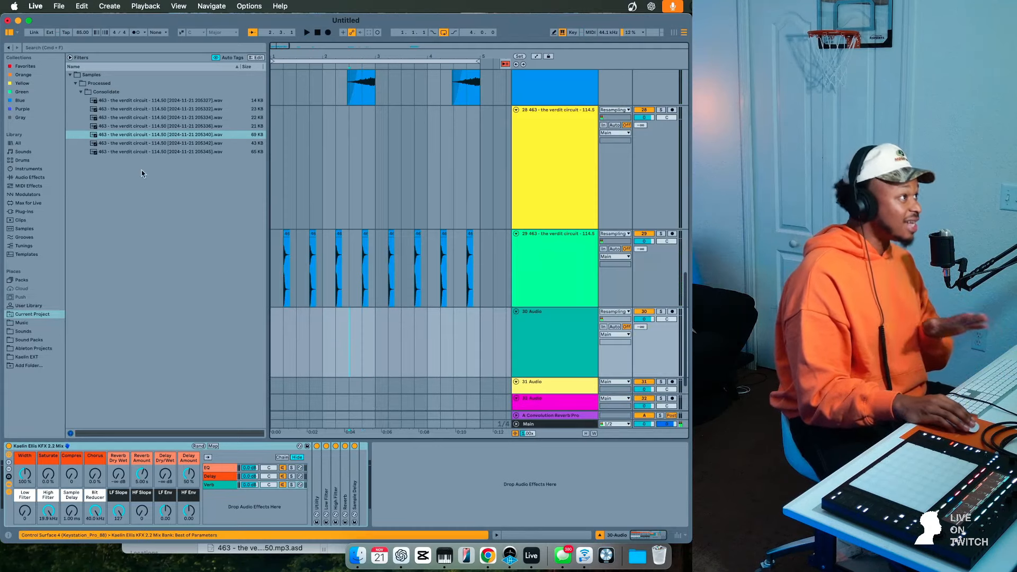
- Play the loop from bar 1 and audition the last three consolidated hits over it
click(138, 137)
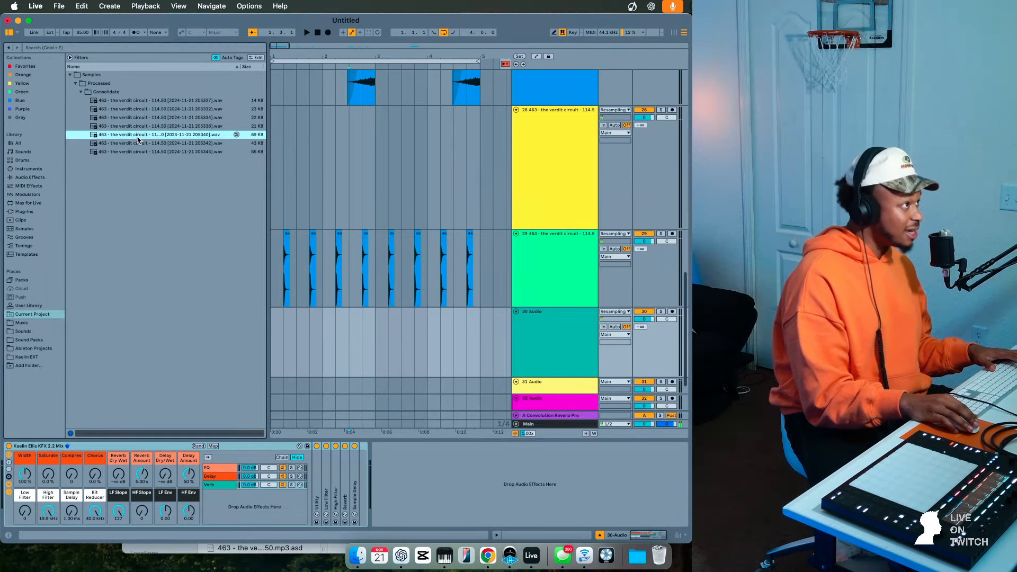
click(310, 336)
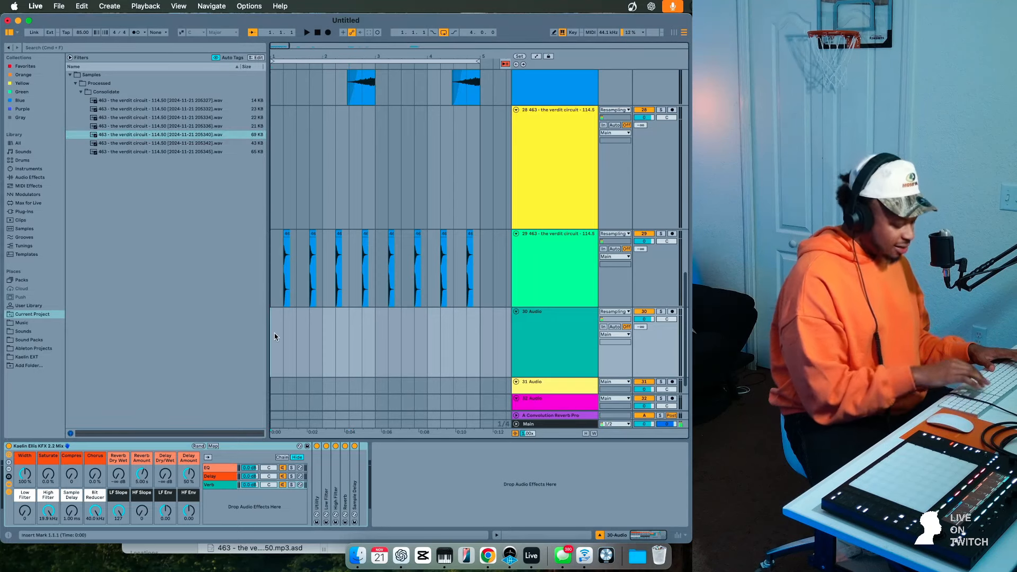
key(space)
click(163, 152)
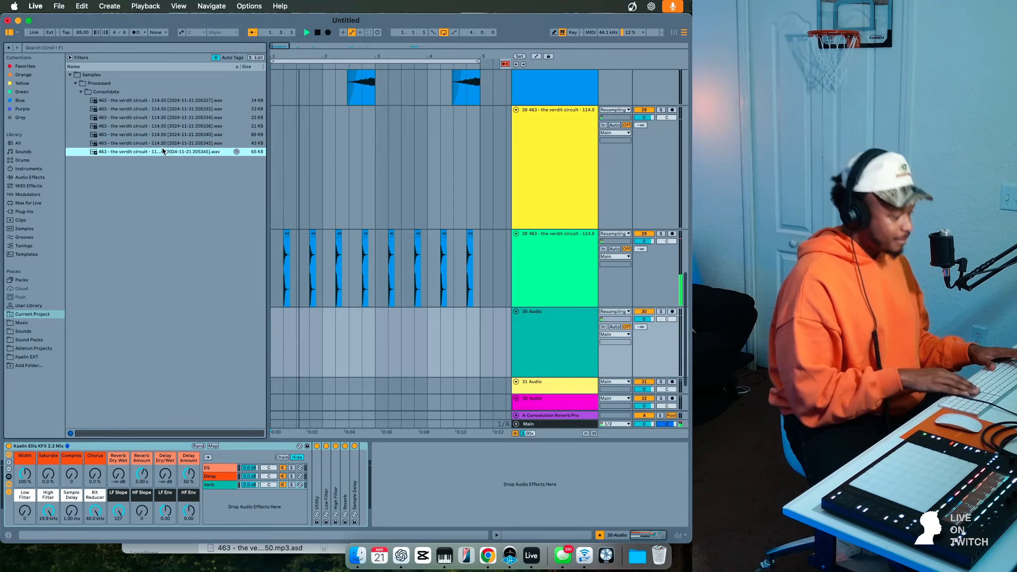
key(Up)
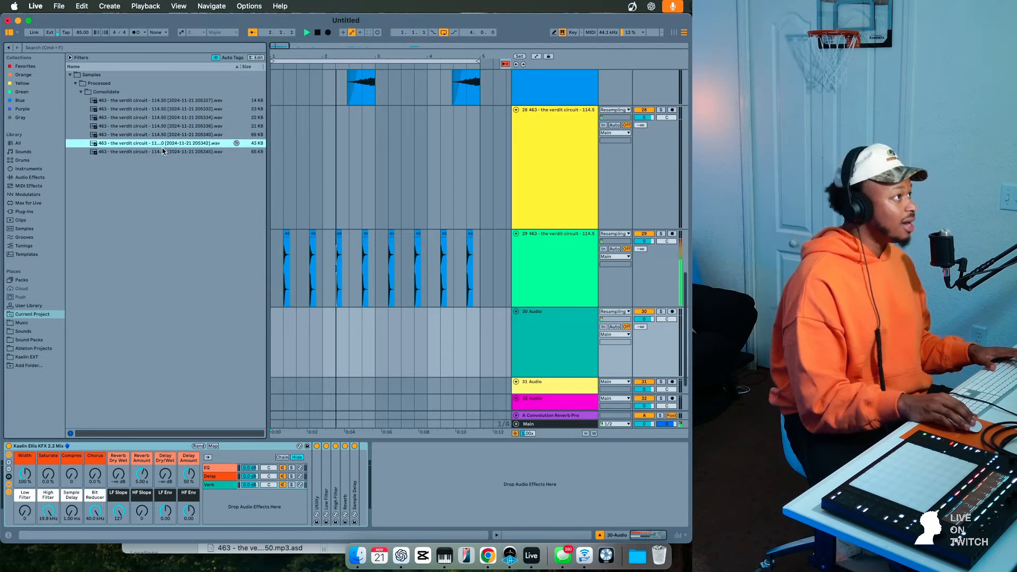
- Place the 43 KB consolidated hit on beat 4 of bar 1 on track 30, shift it an eighth note later and replay
drag(161, 143, 310, 339)
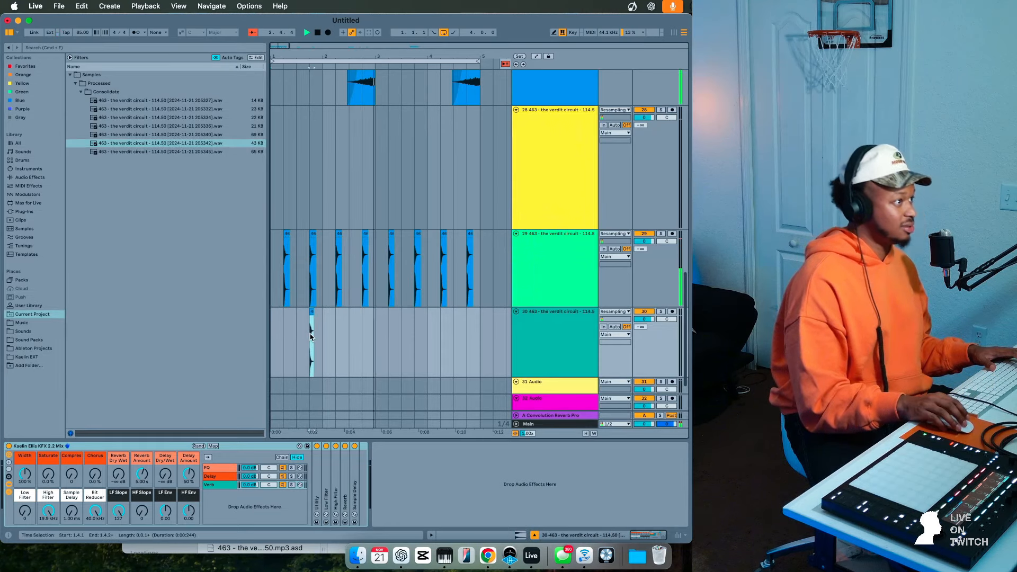
right_click(328, 339)
click(365, 452)
click(312, 314)
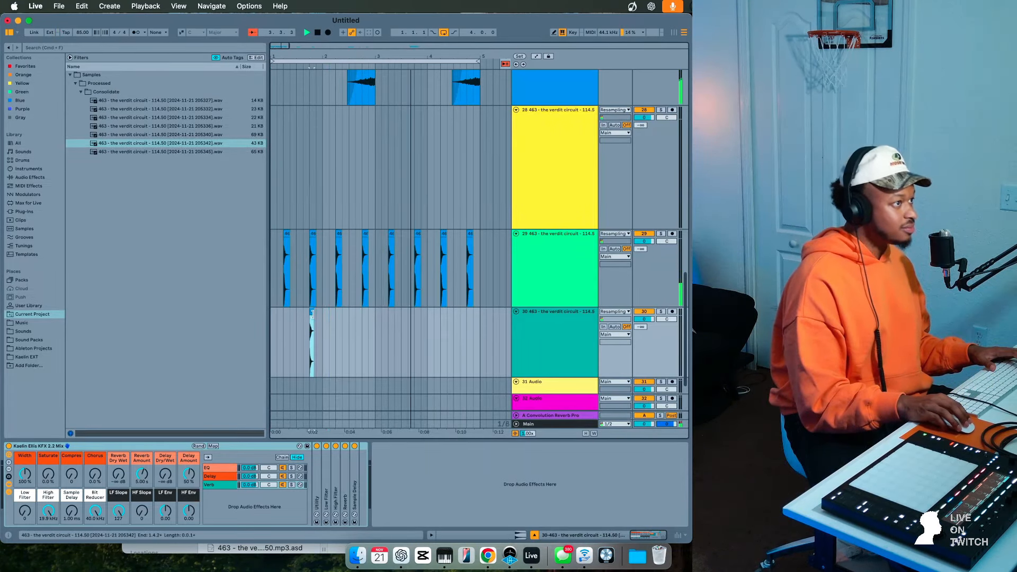
key(Right)
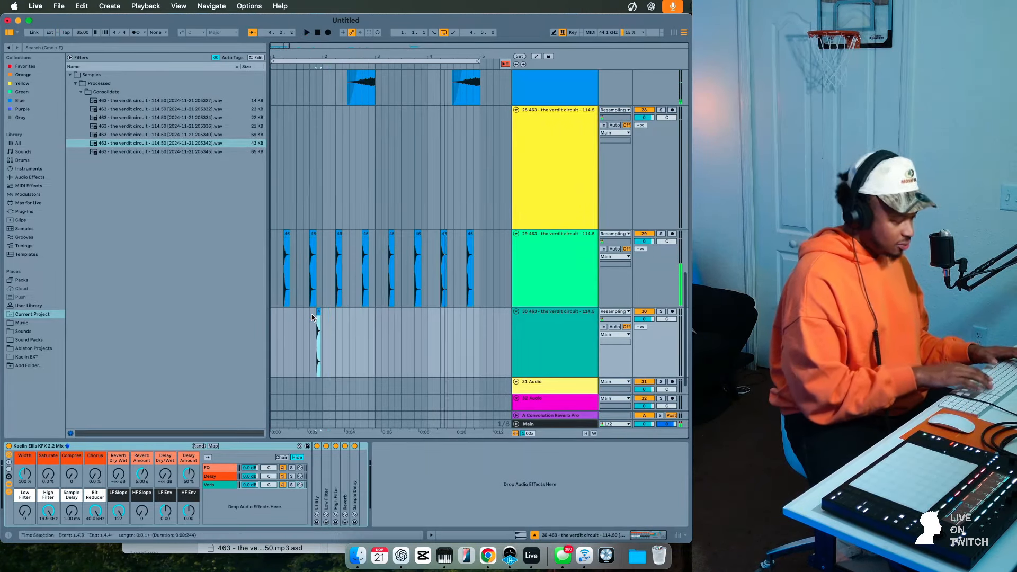
key(Home)
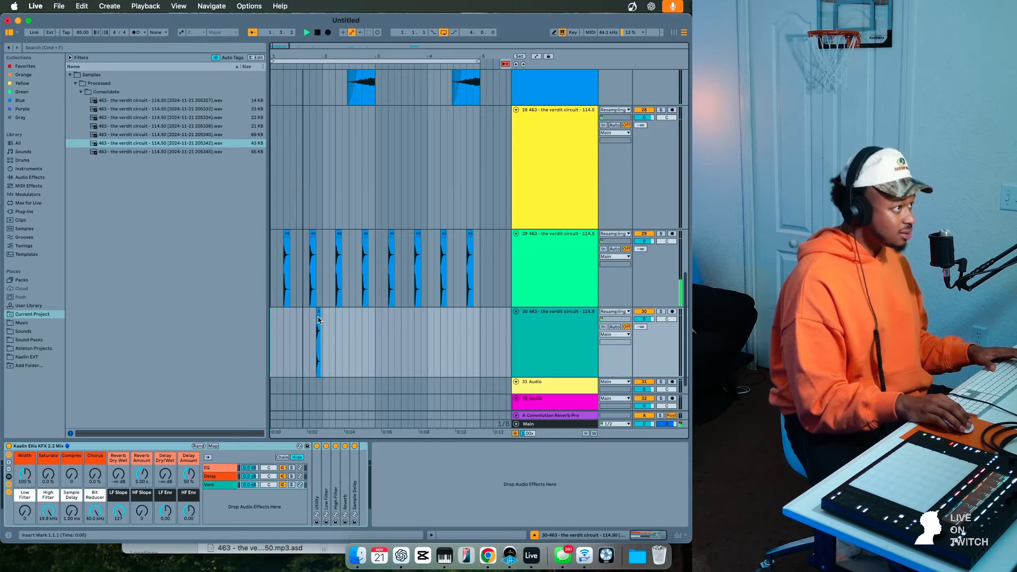
- Set the arrangement grid to 1/16 and move the track 30 hit one sixteenth note earlier
right_click(325, 324)
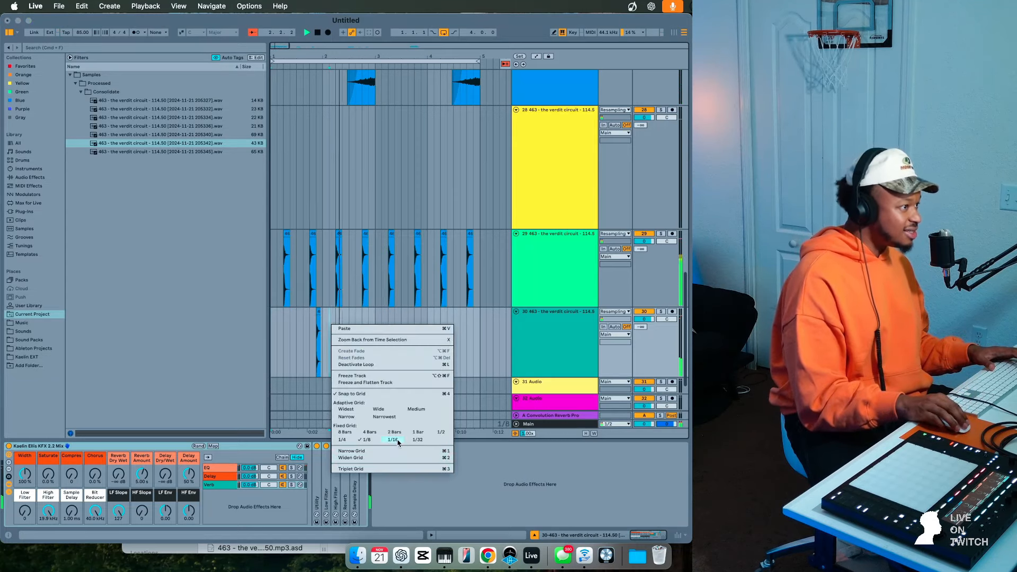
click(366, 443)
click(317, 312)
key(space)
key(Left)
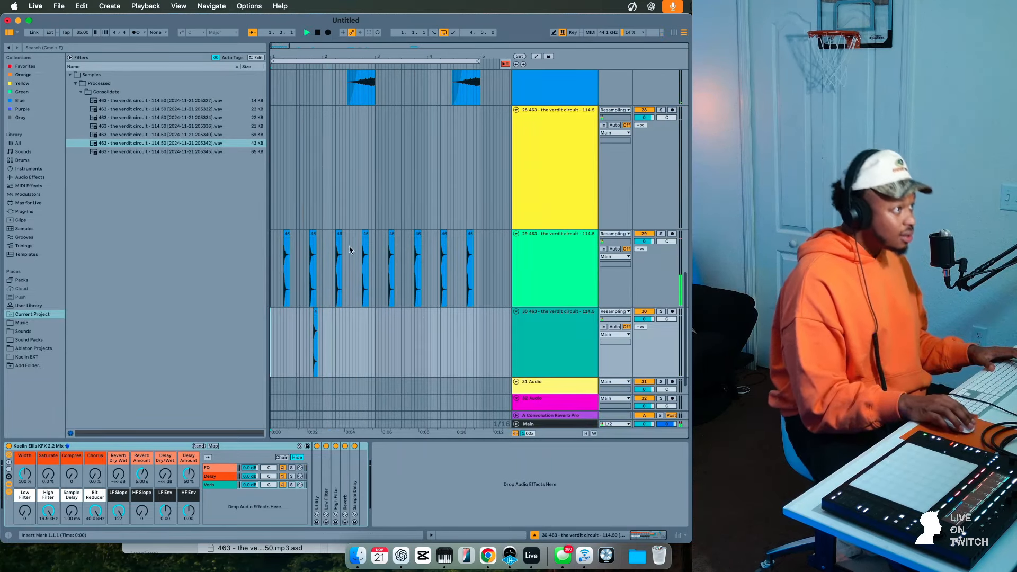
- Raise the Sample Delay on track 30 to about 11 ms while replaying bar 1
click(327, 329)
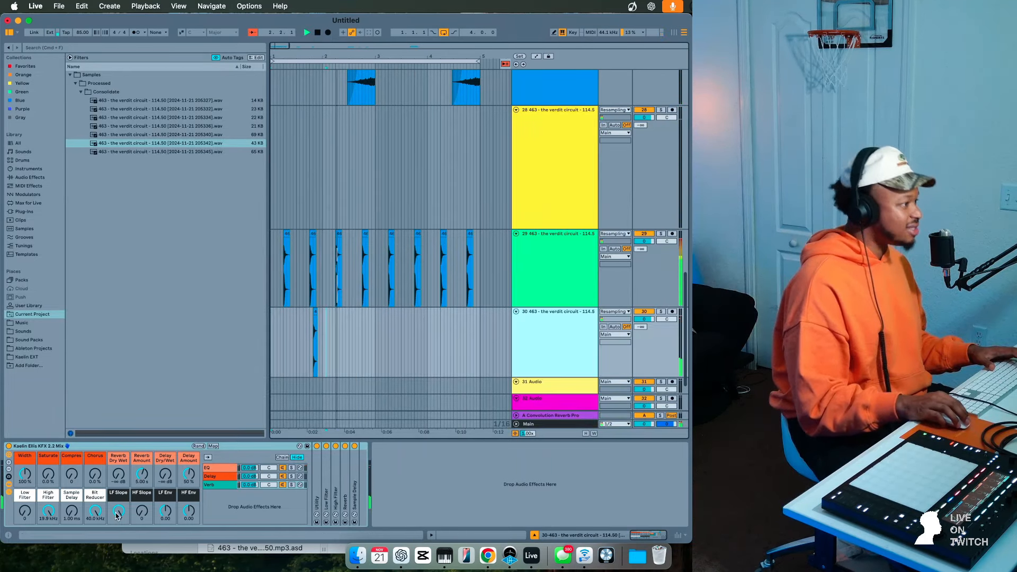
key(space)
drag(72, 511, 72, 500)
click(372, 325)
drag(322, 335, 258, 381)
key(space)
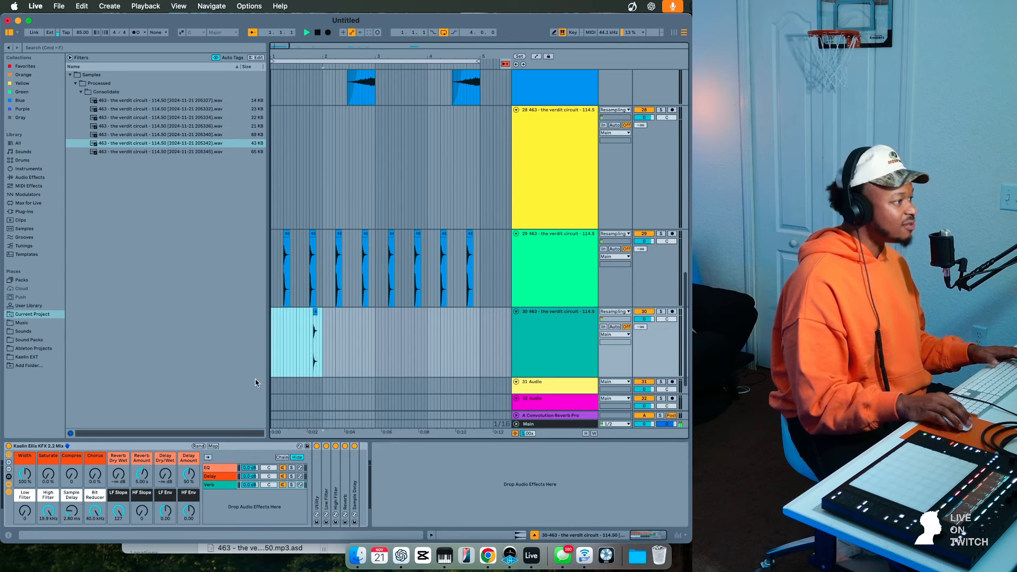
drag(72, 511, 71, 500)
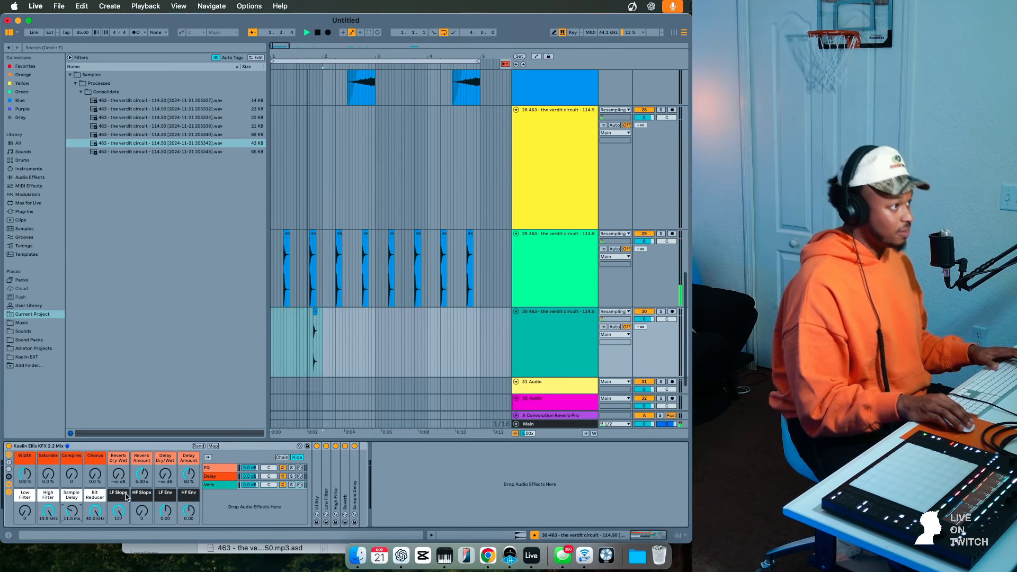
- Insert an audio track below track 29, place the 69 KB hit at 1.4.3 on it, and make the track taller
click(141, 138)
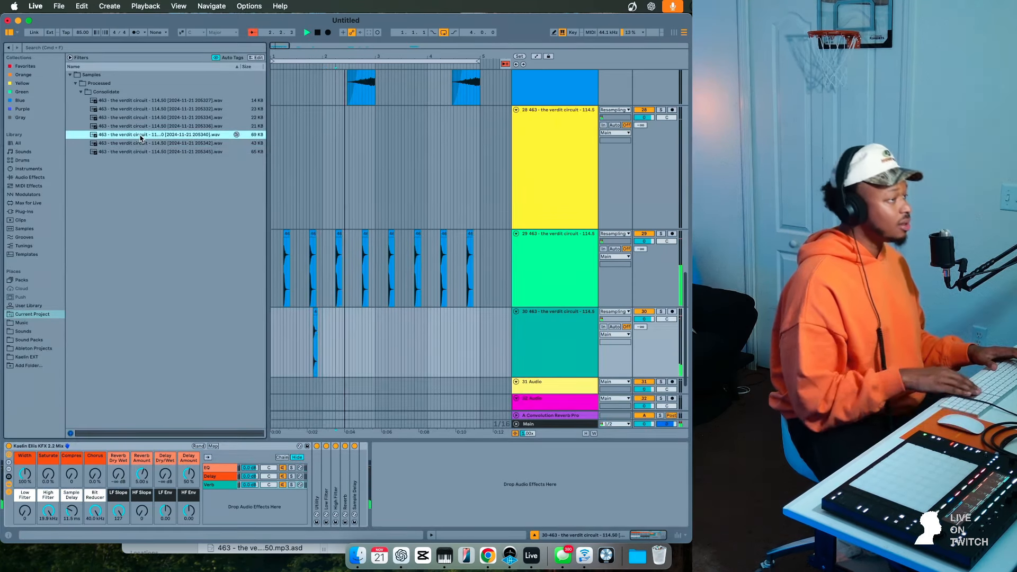
click(581, 249)
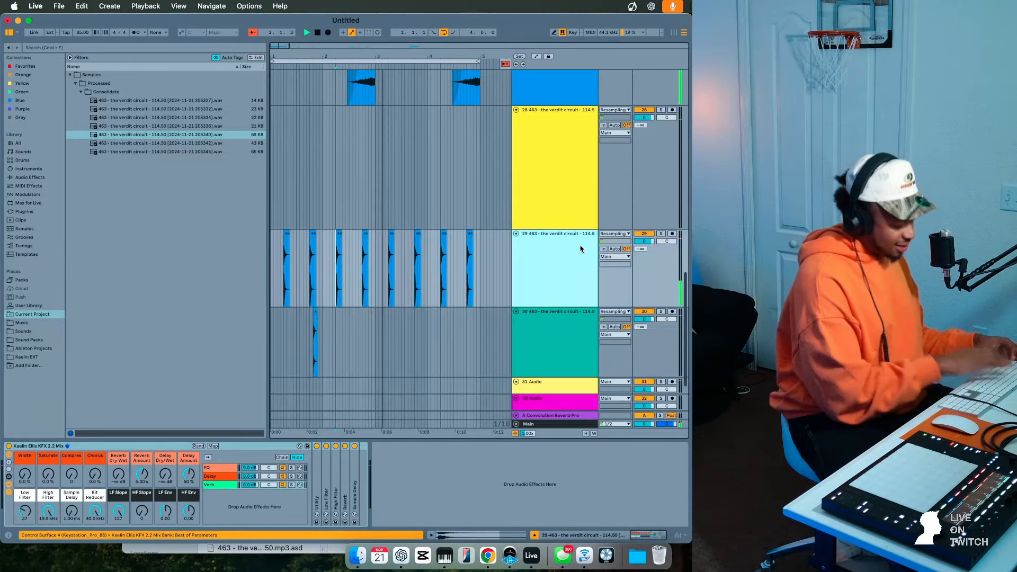
key(super+t)
key(space)
drag(159, 139, 318, 313)
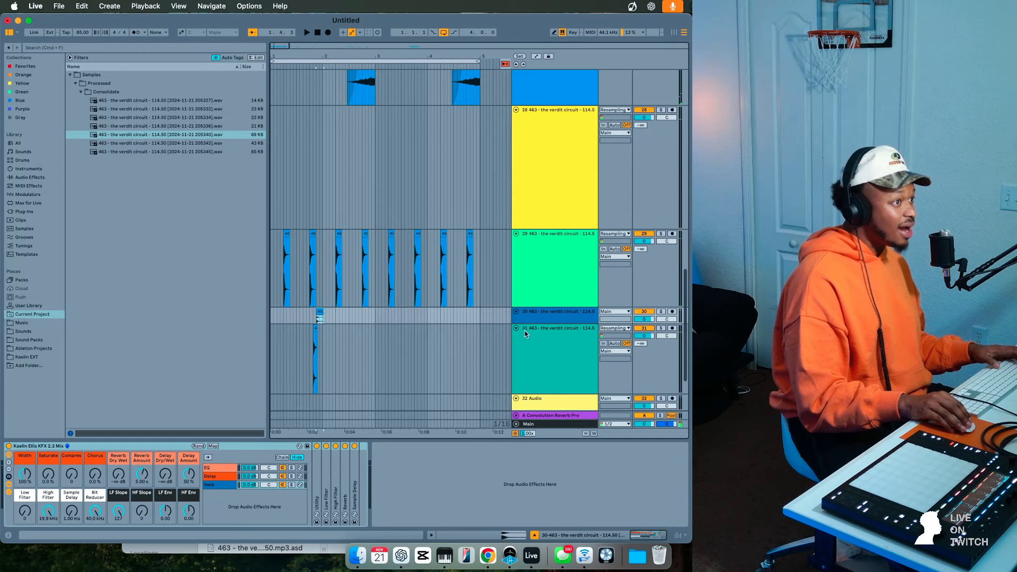
drag(548, 322, 355, 346)
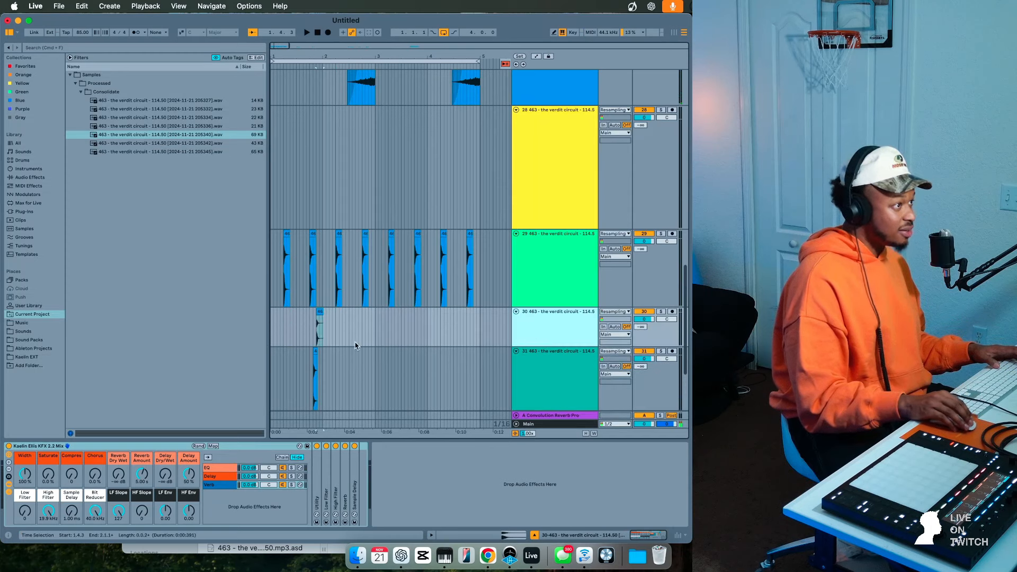
- Move the 69 KB hit on track 30 one sixteenth later to 1.4.4 and play the loop from bar 1
click(313, 324)
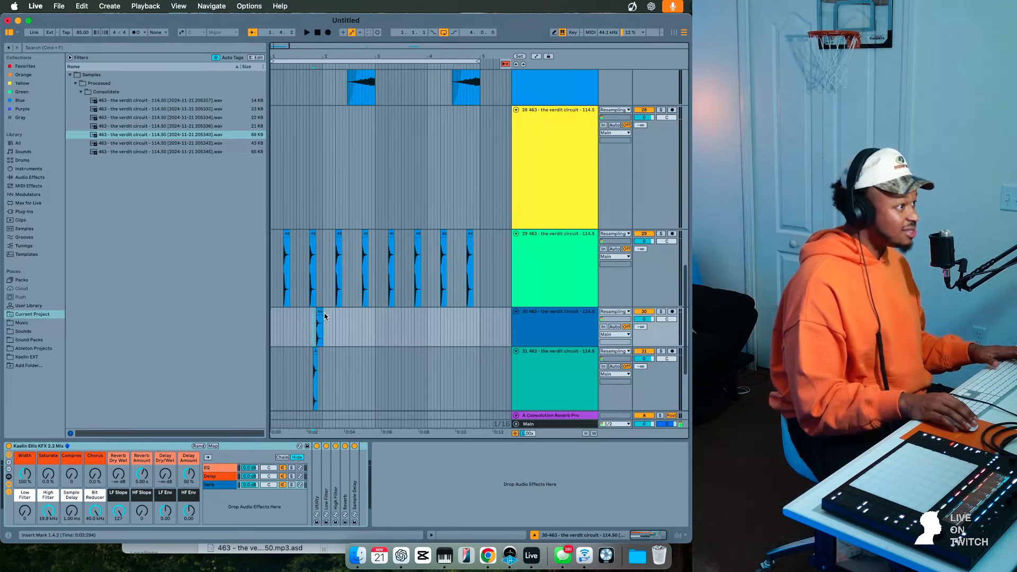
click(320, 313)
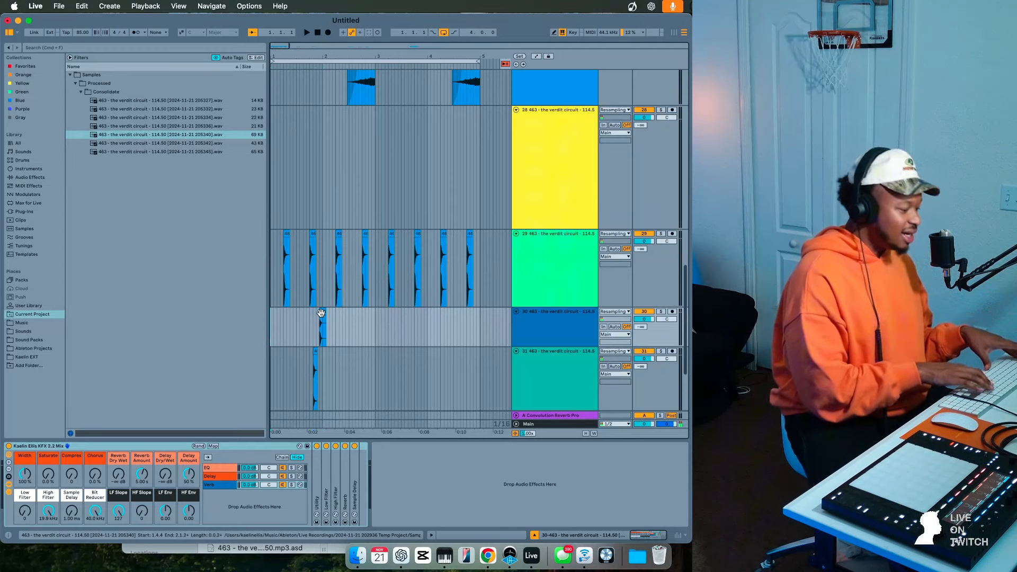
key(space)
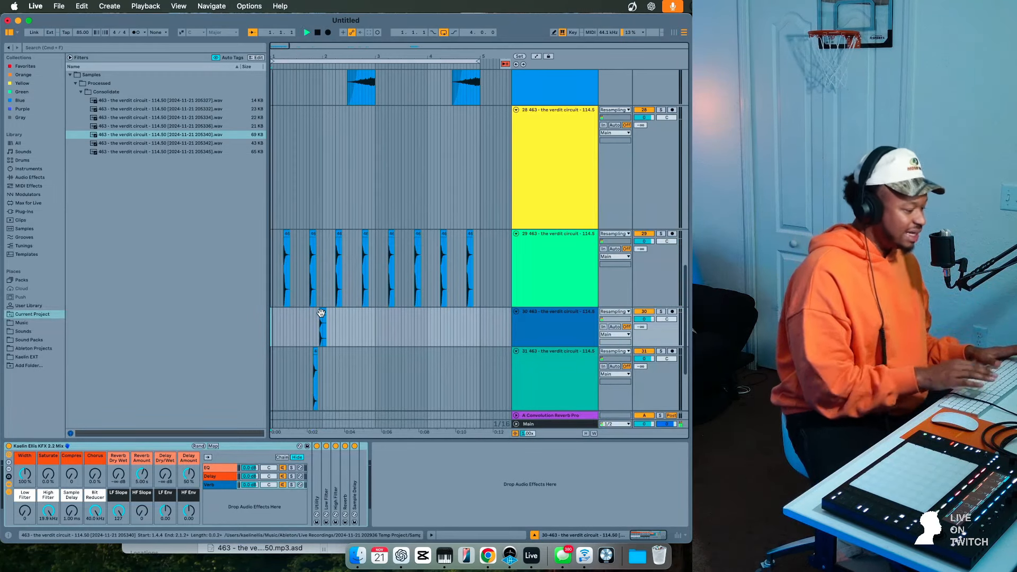
key(space)
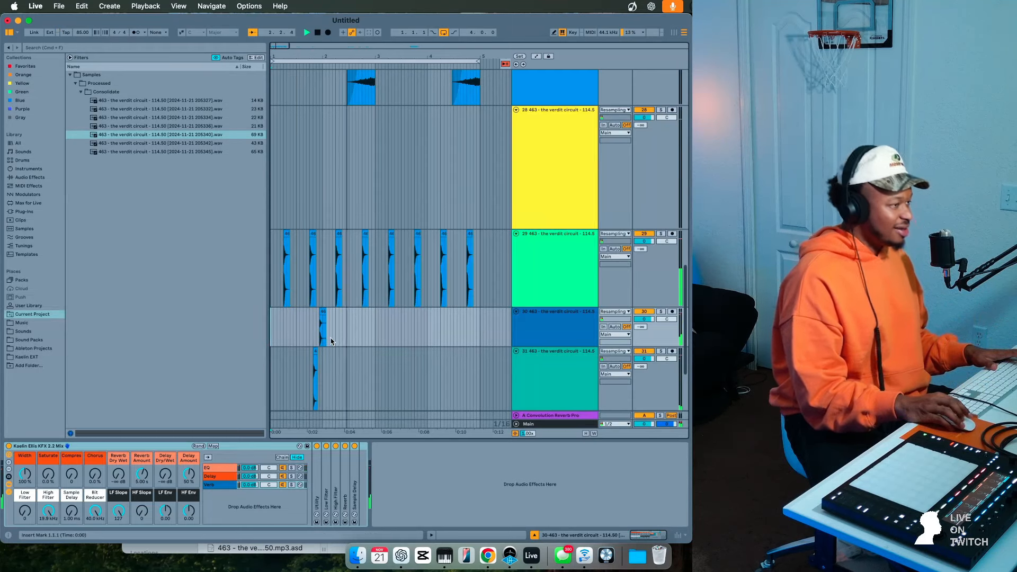
- Duplicate bar 1 of tracks 30 and 31 three times to fill the four-bar loop
drag(321, 365, 272, 347)
key(super+d)
key(super+d)
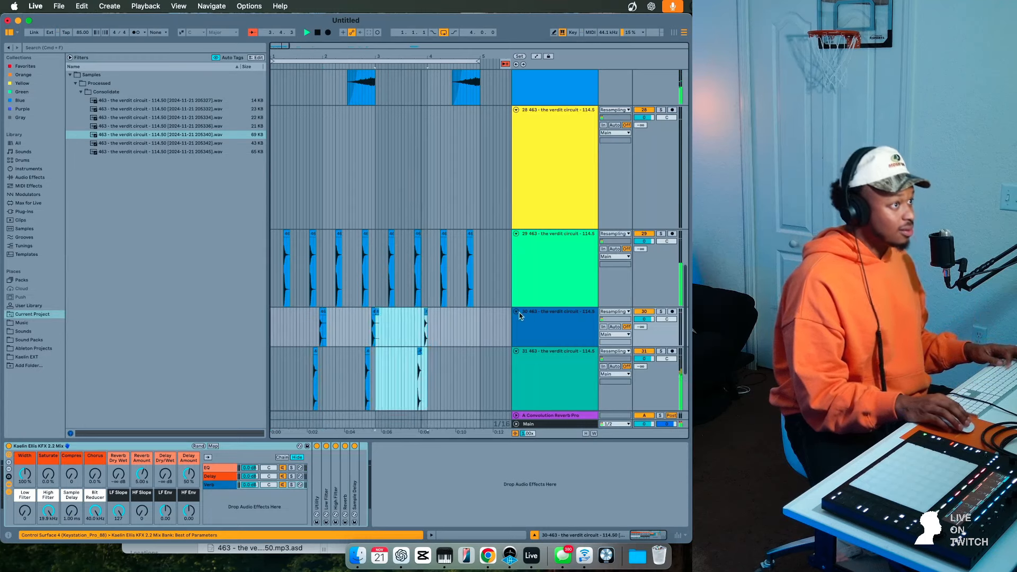
key(super+d)
- Insert another audio track below track 29 and place the 21 KB hit at the start of bar 1 on it
click(544, 326)
click(543, 290)
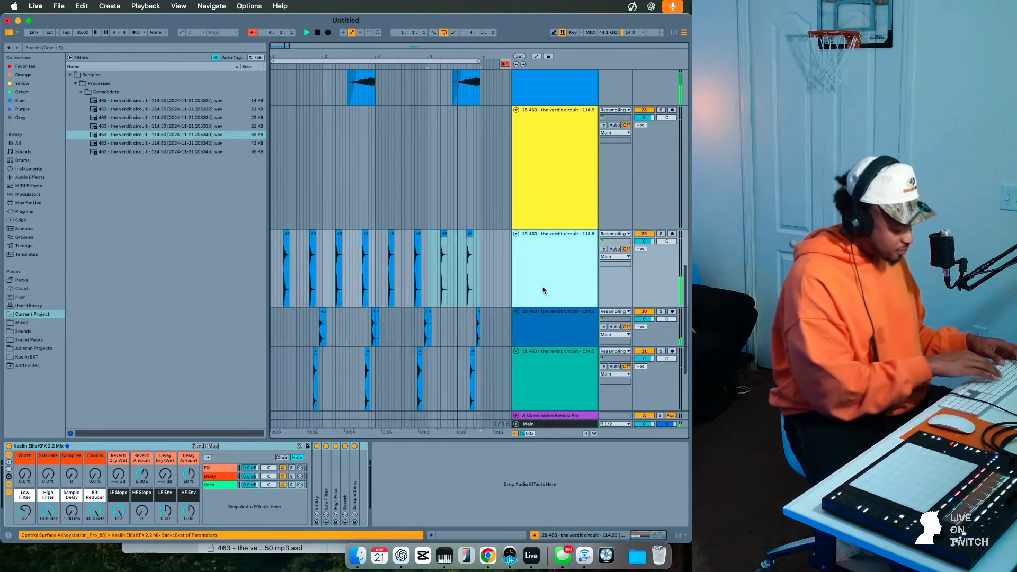
key(super+shift+t)
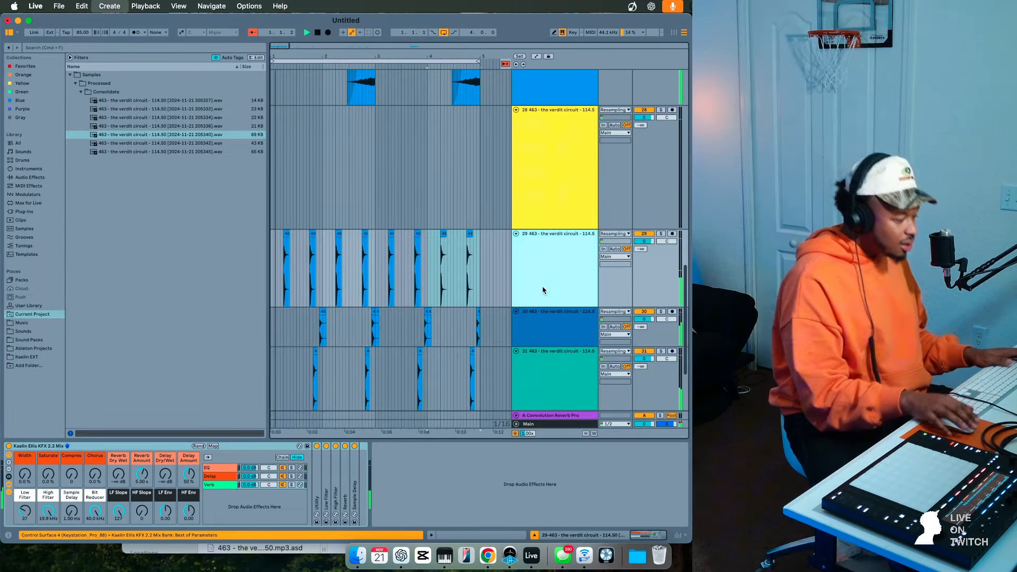
key(Up)
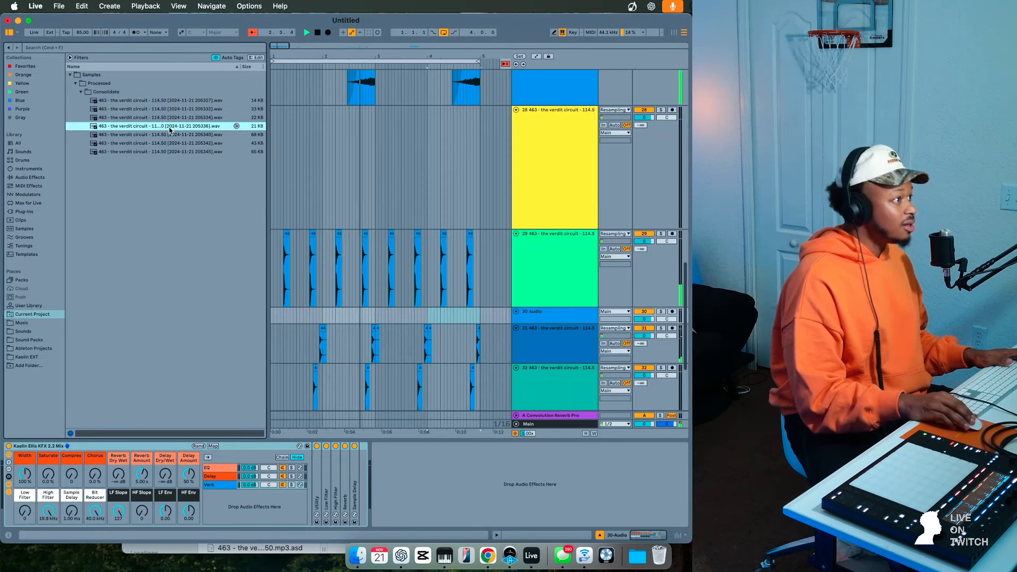
drag(170, 131, 275, 320)
- Audition the 22 KB and 23 KB hits and try the 23 KB one at 1.1.3 on track 30
scroll(281, 319, up, 3)
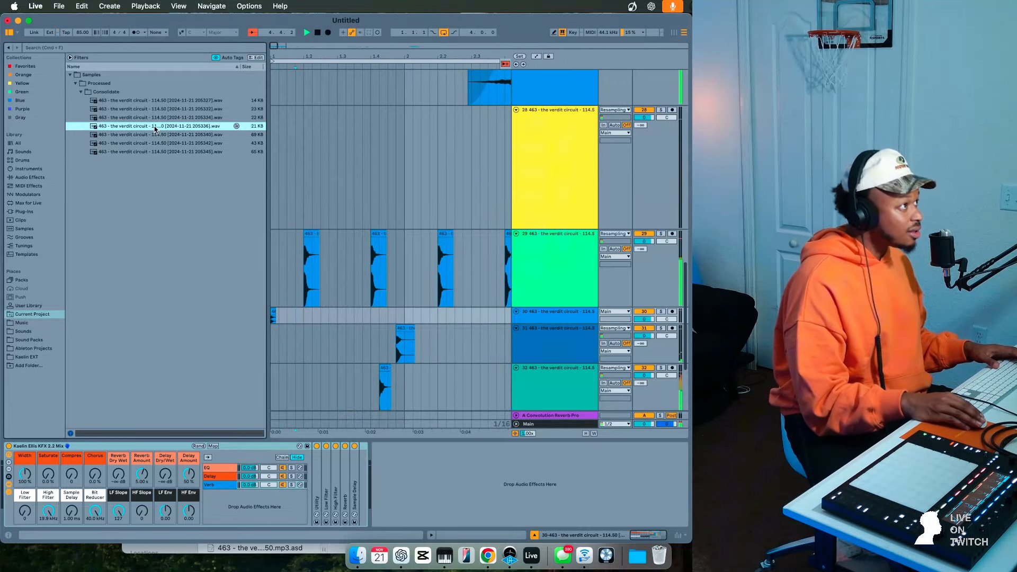
click(143, 117)
click(136, 110)
drag(136, 110, 282, 315)
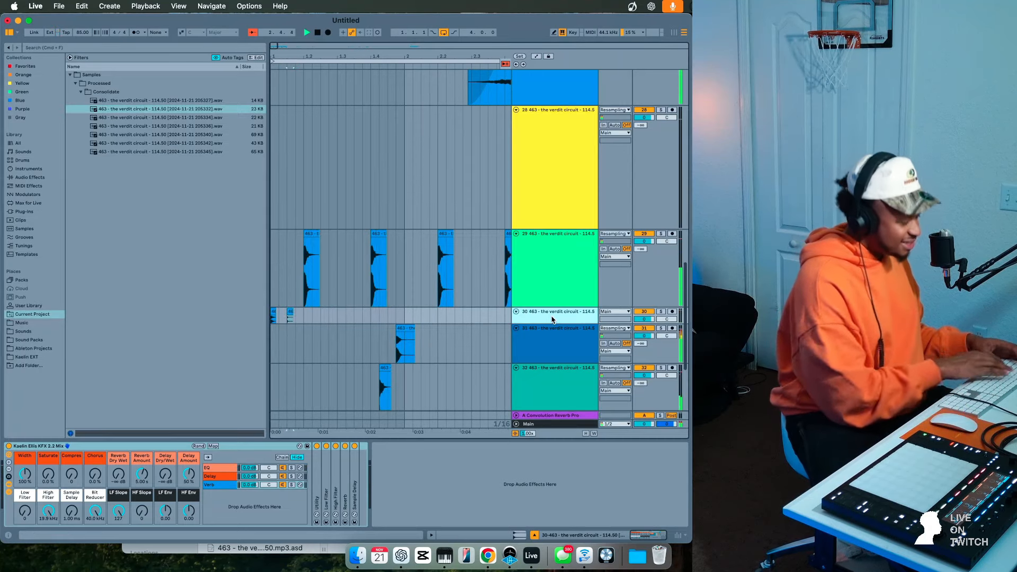
- Insert an audio track below track 30 and place three consecutive sixteenth-note copies of the 23 KB hit on it, starting at 1.1.2
key(super+t)
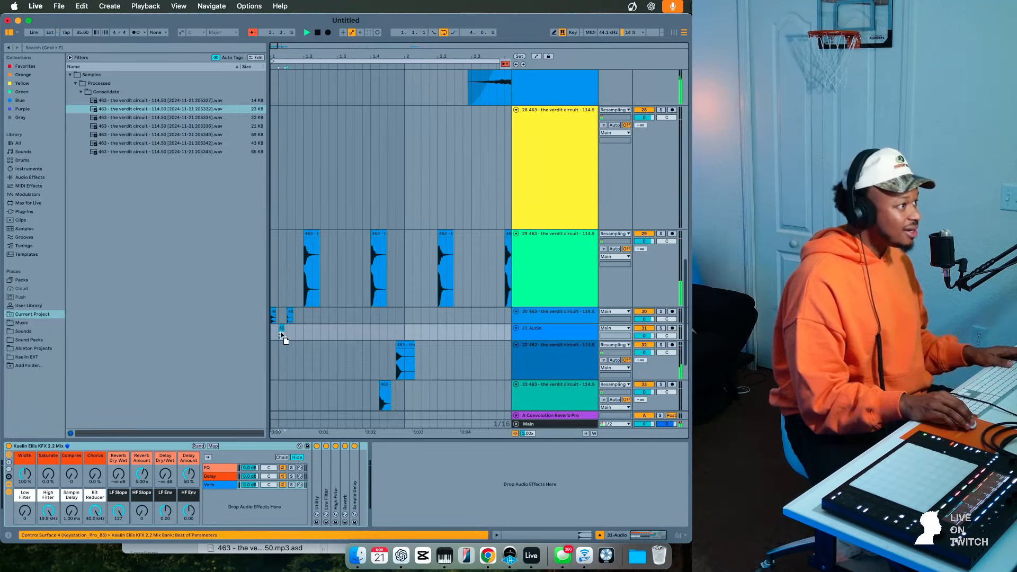
drag(284, 340, 283, 334)
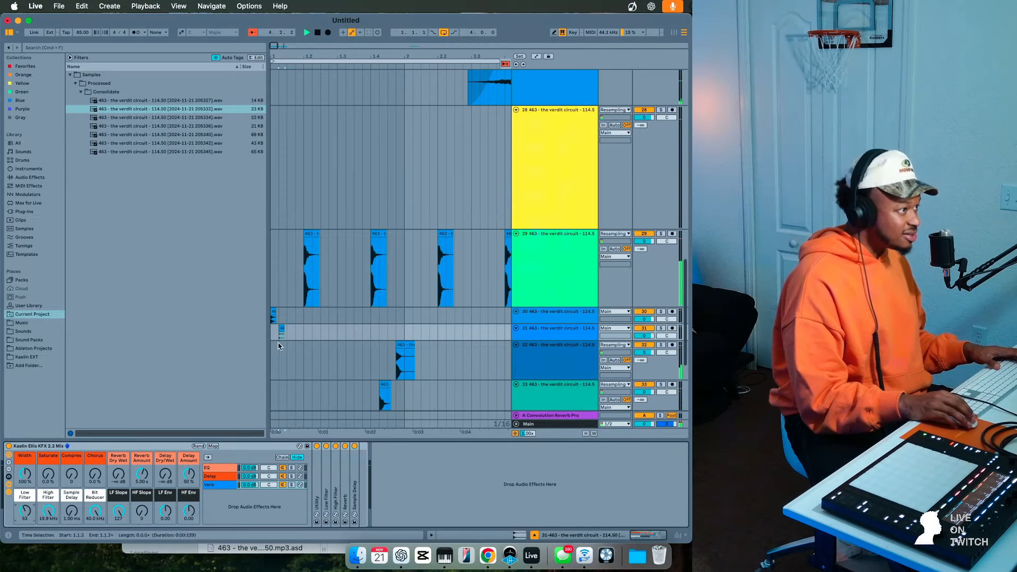
click(281, 333)
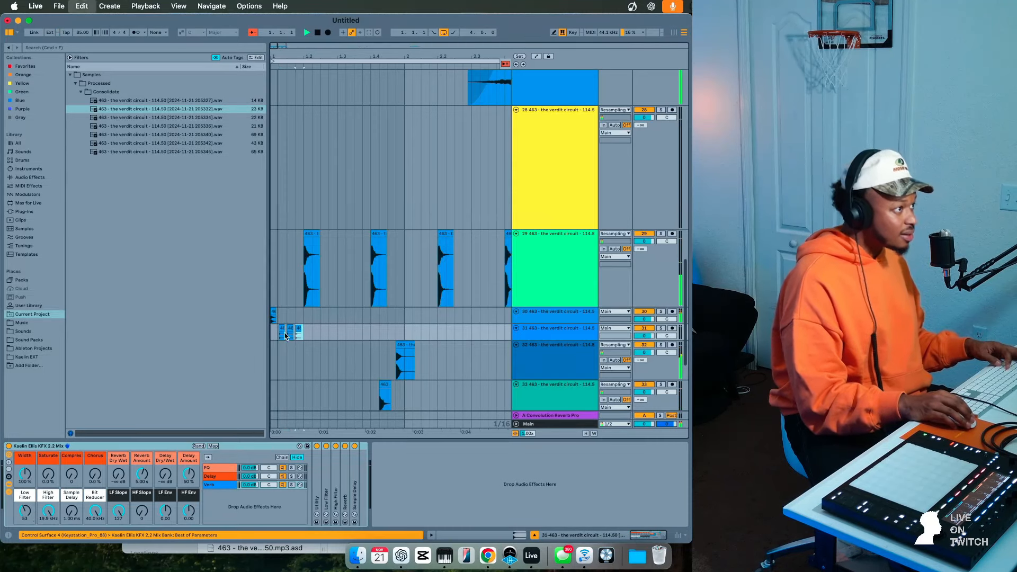
- Move the three 23 KB hits up onto track 30 behind the 21 KB hit and raise that track's Sample Delay to 100 ms
drag(281, 327, 267, 316)
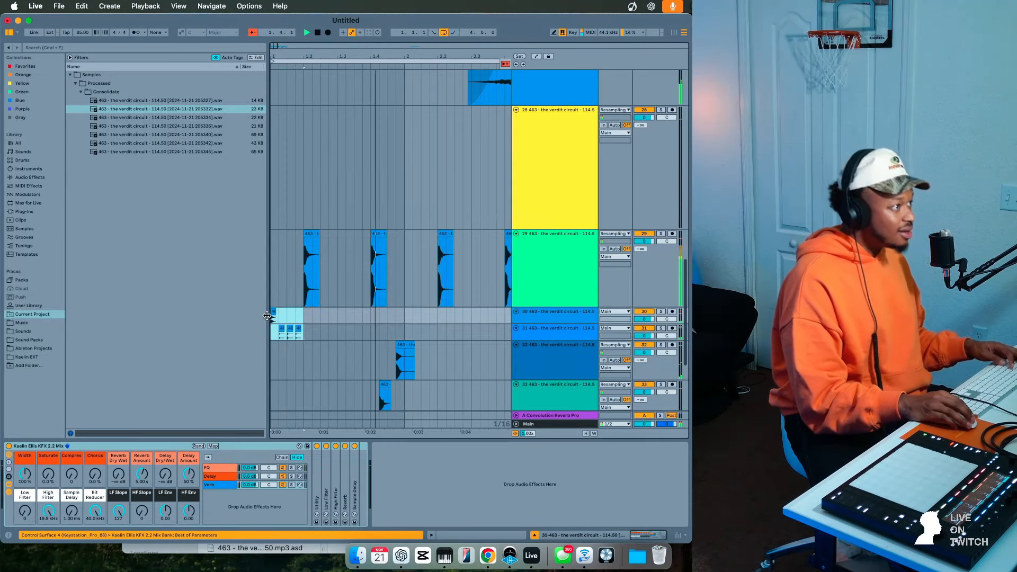
drag(333, 335, 252, 319)
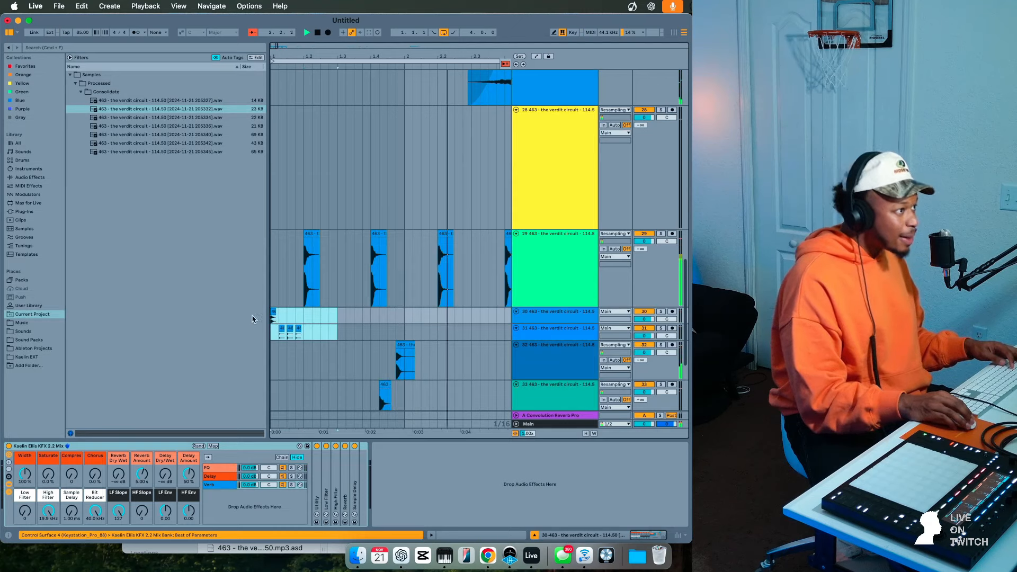
click(288, 330)
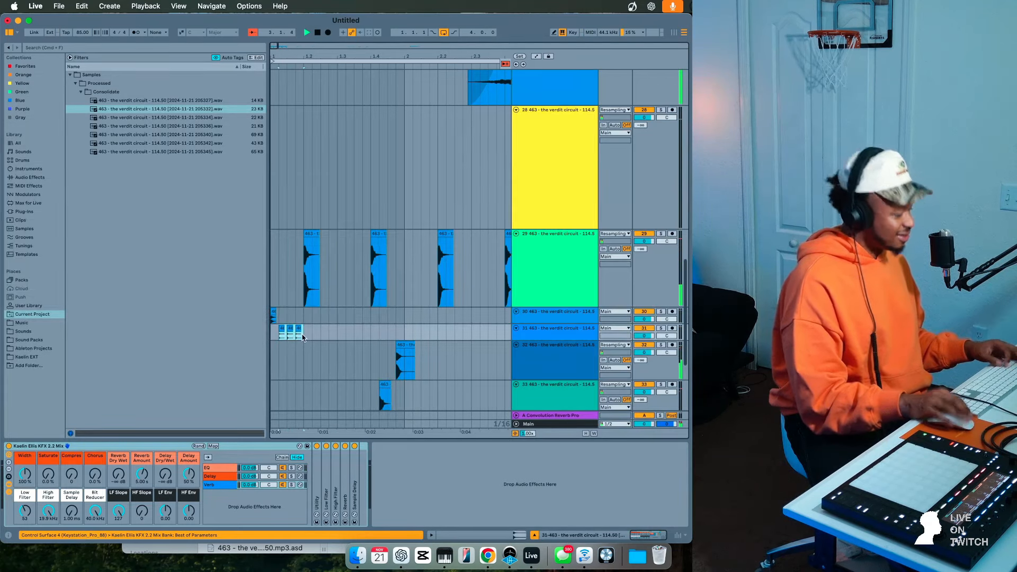
key(super+x)
key(Up)
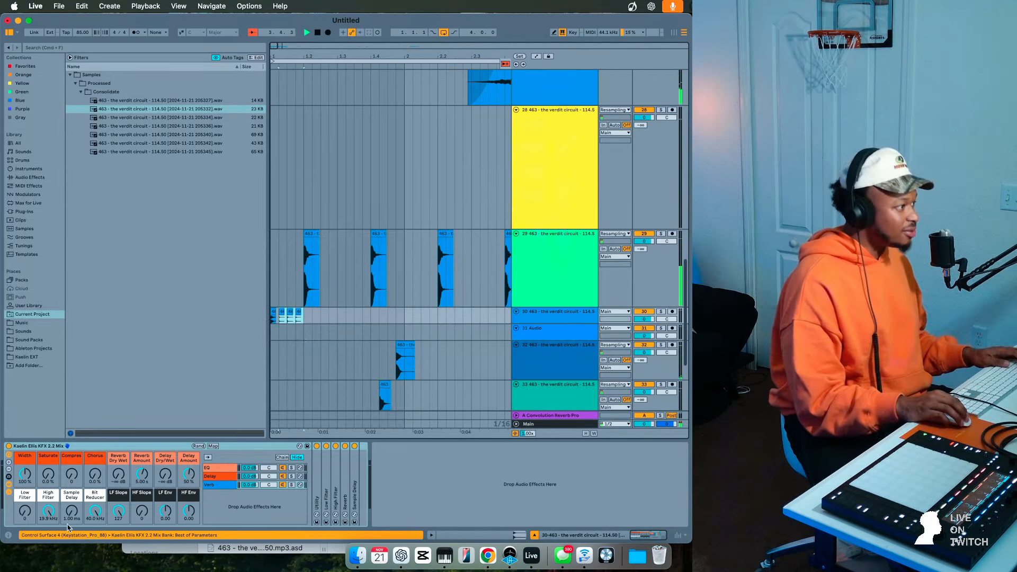
mouse_move(71, 511)
mouse_down()
mouse_move(71, 494)
mouse_move(25, 494)
mouse_move(25, 510)
mouse_move(72, 498)
mouse_up()
key(space)
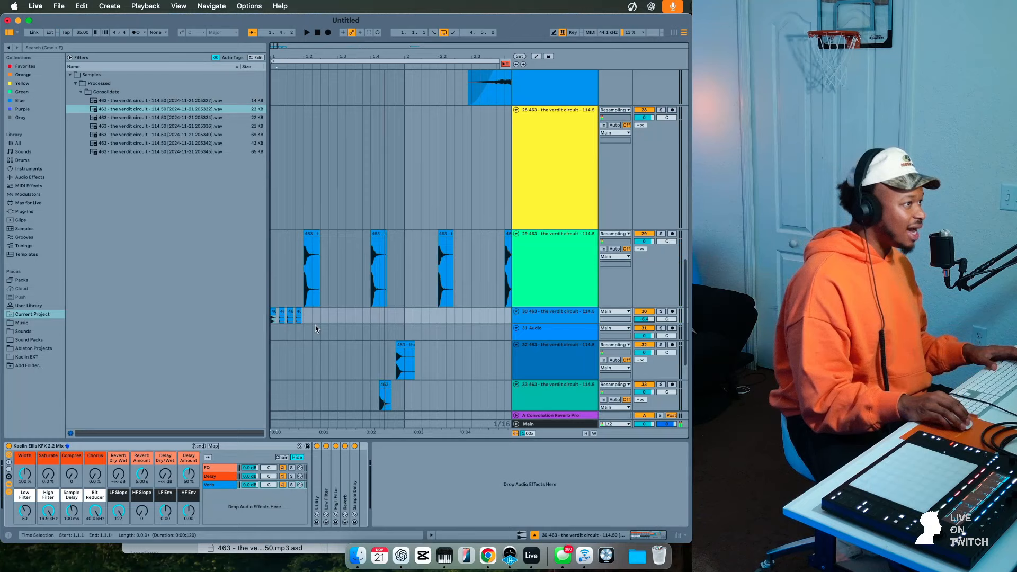
- Duplicate the first two beats of track 30 onto beats 3 and 4 of bar 1, then select the copied first hit
drag(337, 320, 272, 320)
key(space)
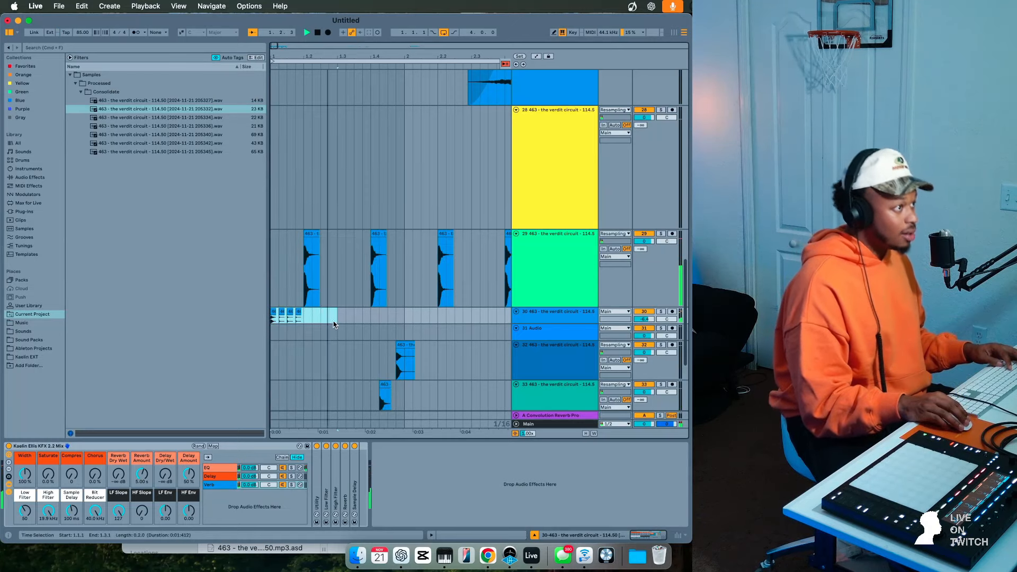
key(super+d)
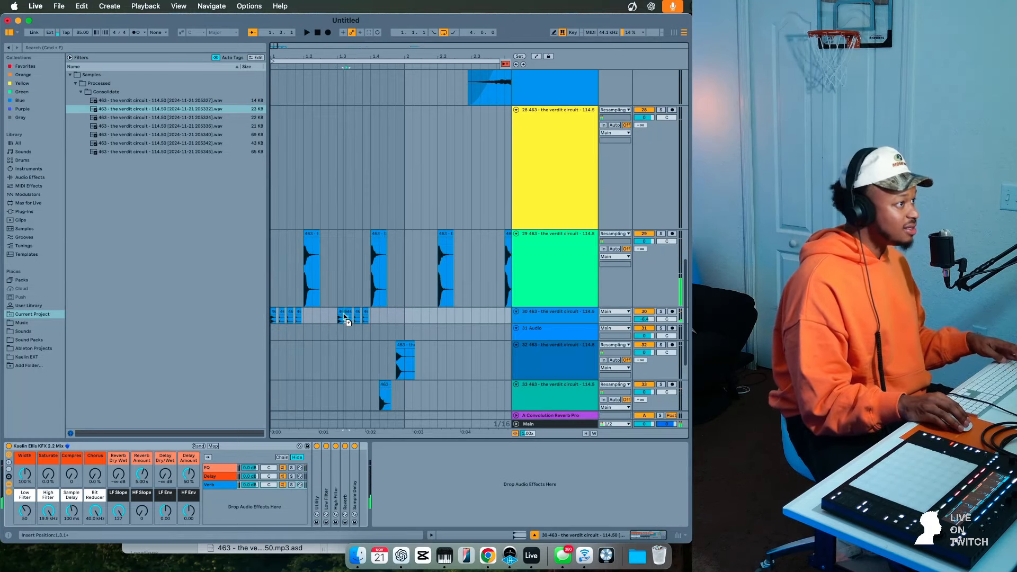
click(341, 317)
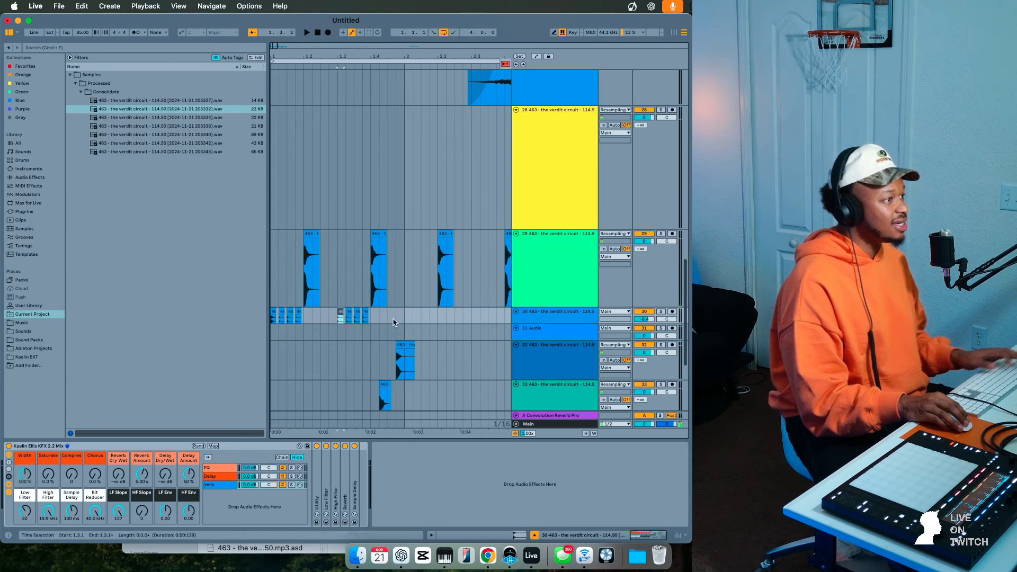
- Duplicate the whole of bar 1 on track 30 into bar 2 during playback
drag(398, 318, 272, 318)
key(space)
key(super+d)
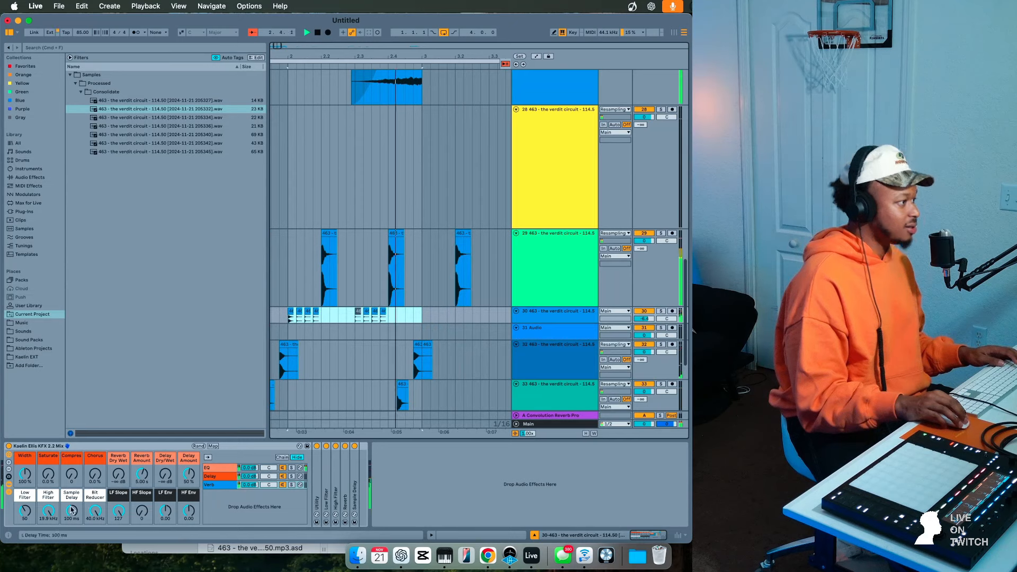
- Lower track 30's Sample Delay to about 58 ms while the pattern plays
drag(71, 510, 72, 524)
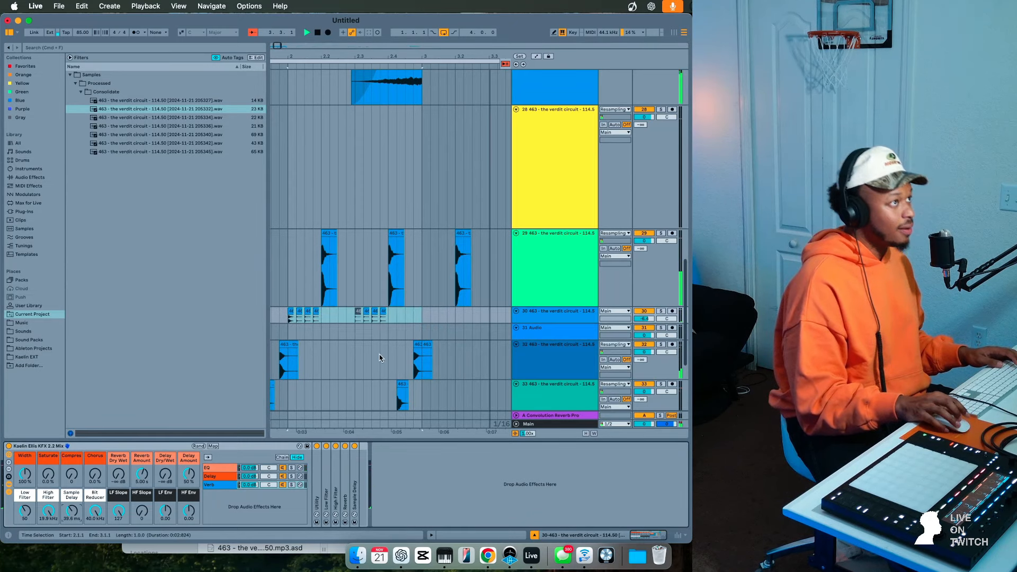
click(391, 316)
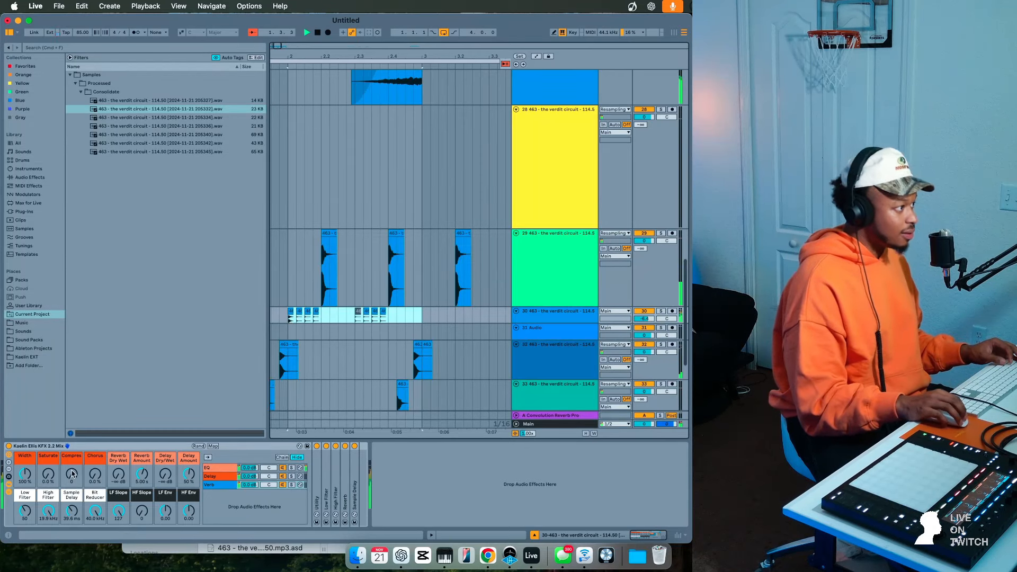
drag(72, 510, 71, 506)
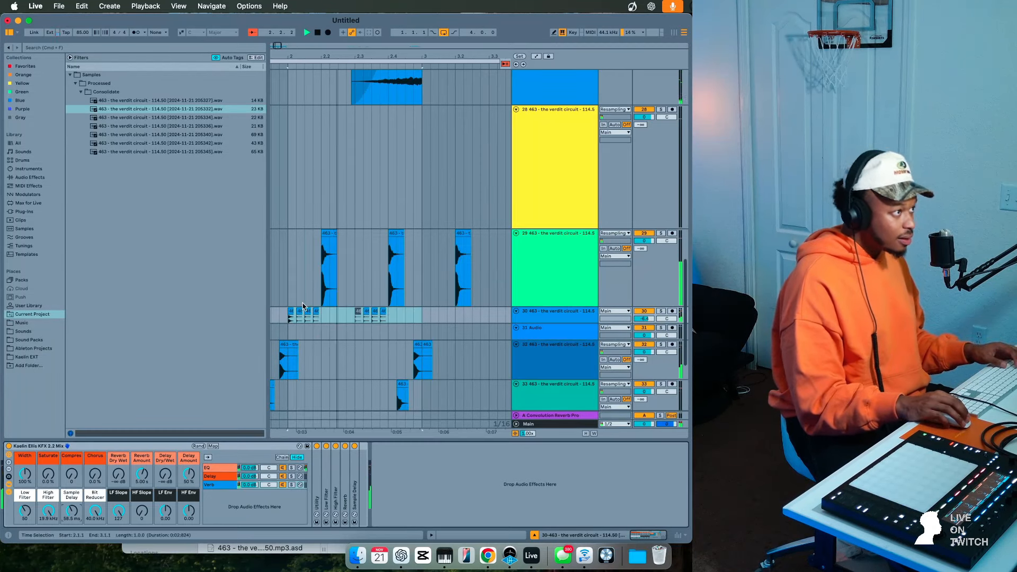
- Duplicate the second half of bar 2 on track 30 four times, continuing the hits through bar 4
click(304, 273)
drag(419, 317, 369, 324)
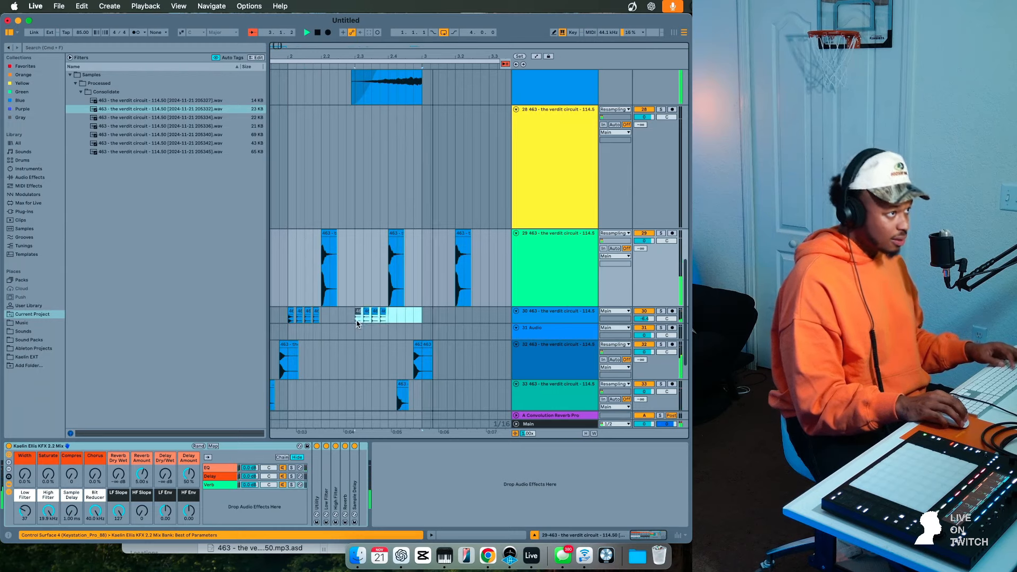
key(super+d)
key(super+d)
key(super+d)
key(super+d)
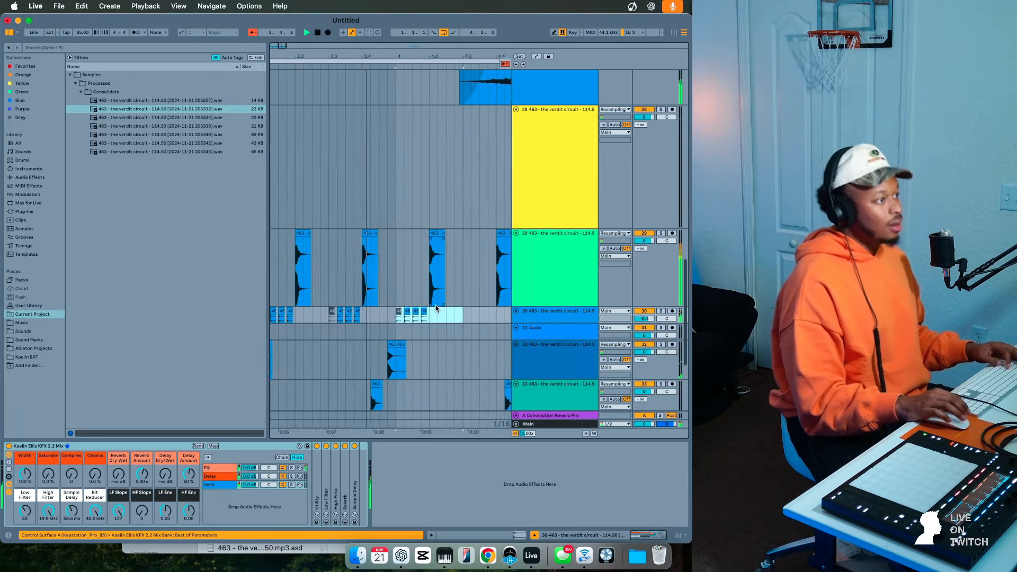
scroll(466, 302, left, 5)
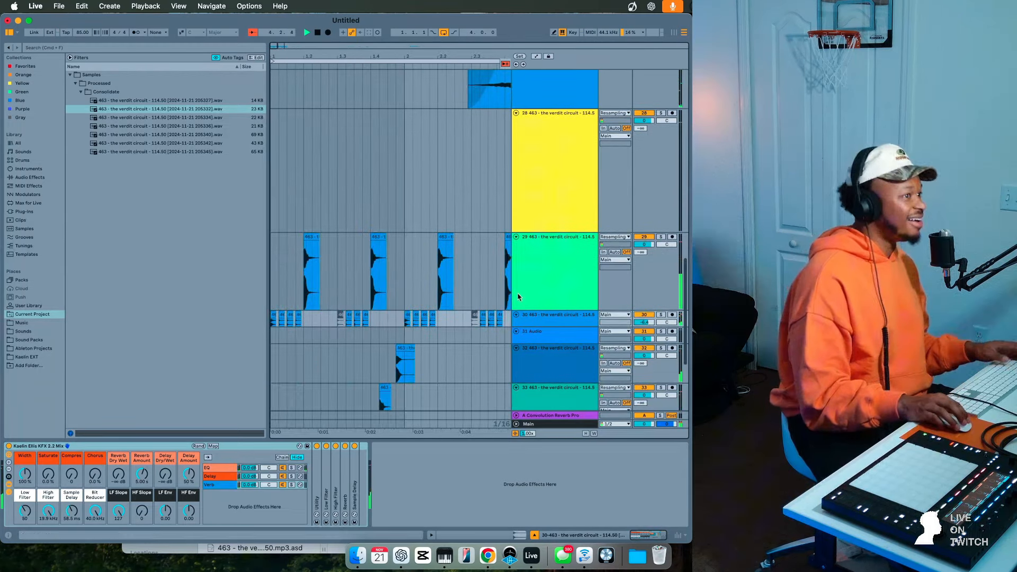
- Insert an audio track below track 29, place the 14 KB hit at 1.1.1 on it and play it back
click(528, 289)
key(super+t)
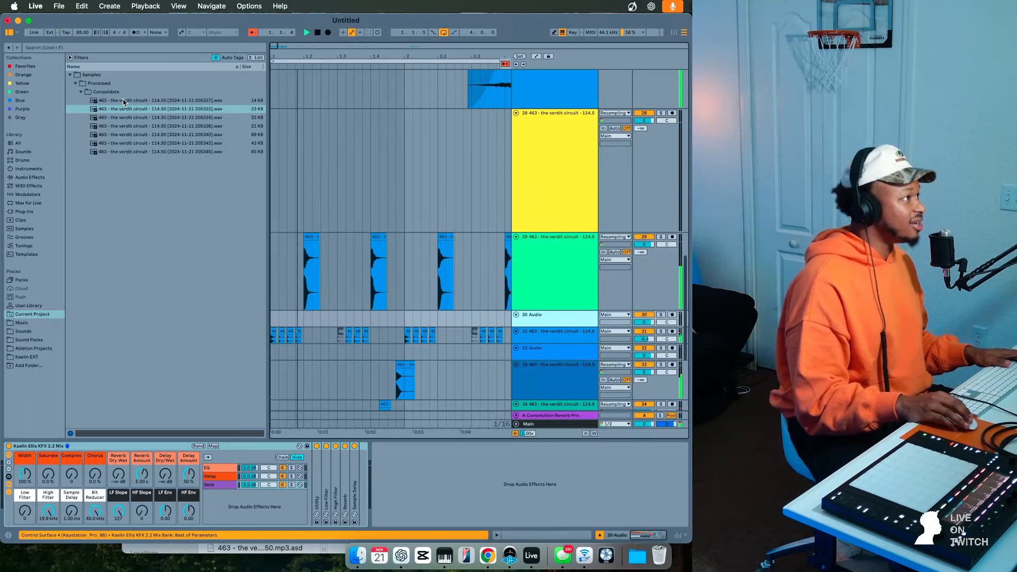
click(137, 102)
drag(276, 307, 275, 317)
key(space)
key(space)
key(space)
key(space)
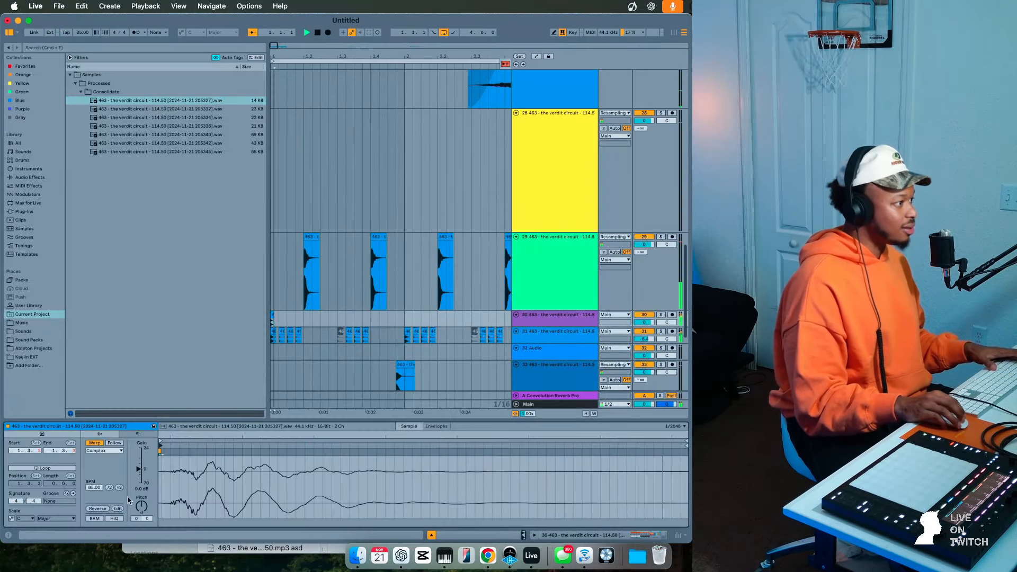
- Transpose the placed 14 KB hit down, nudge its clip gain up slightly and show the audio effects in the browser
drag(141, 506, 142, 518)
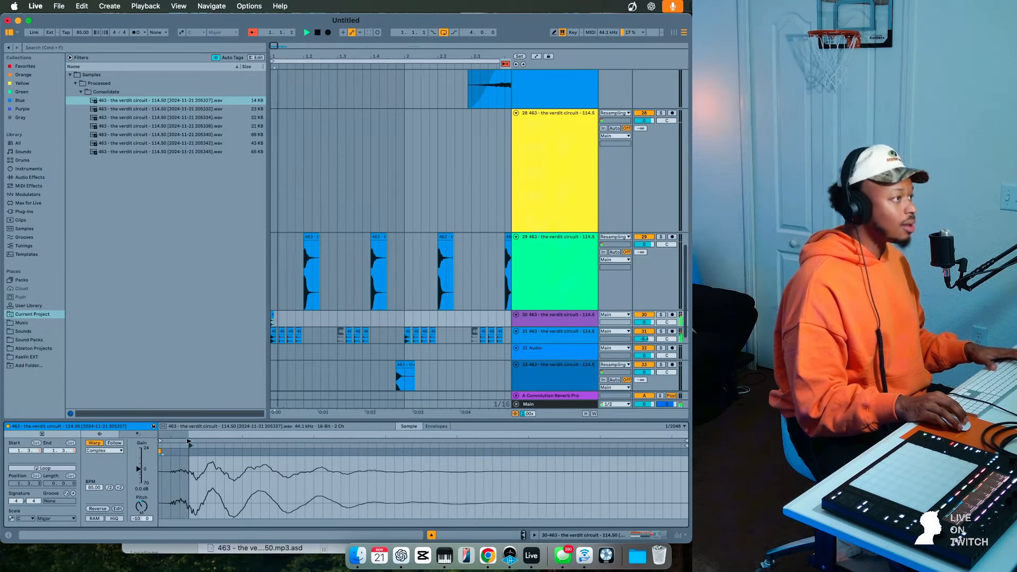
click(41, 177)
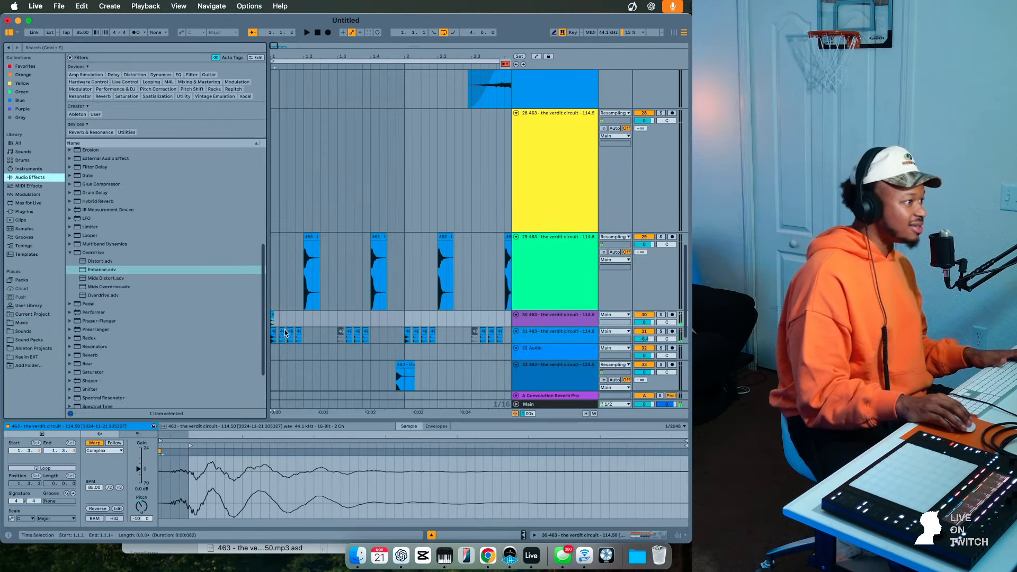
drag(150, 466, 150, 464)
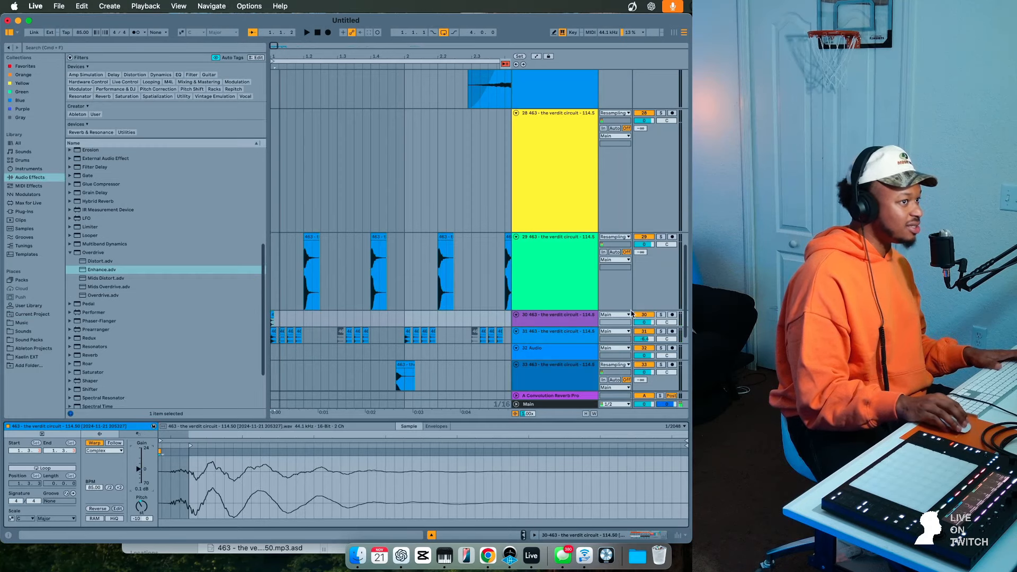
- Audition track 30 and raise its Saturate amount to 100%
click(661, 316)
key(space)
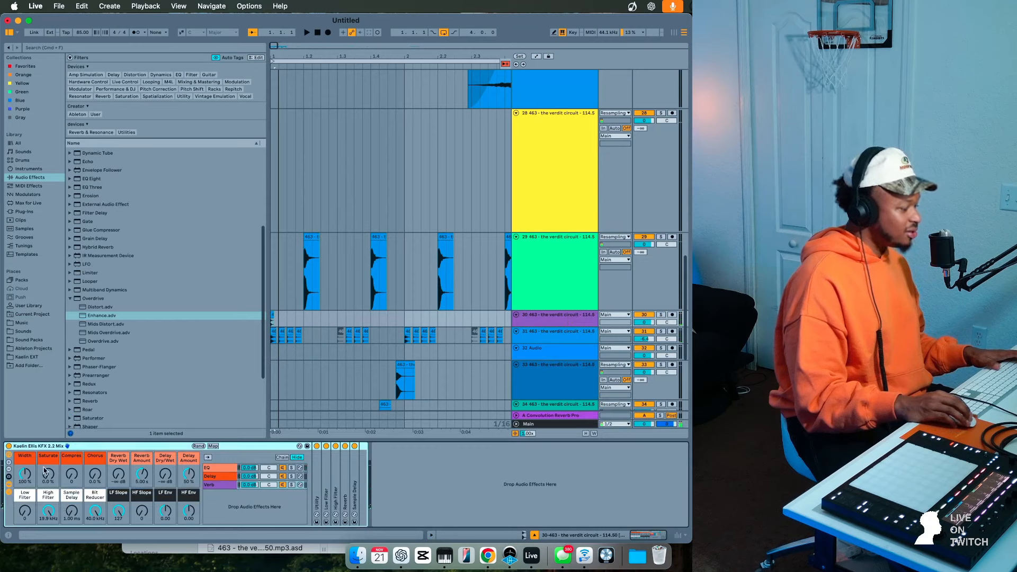
drag(45, 471, 45, 445)
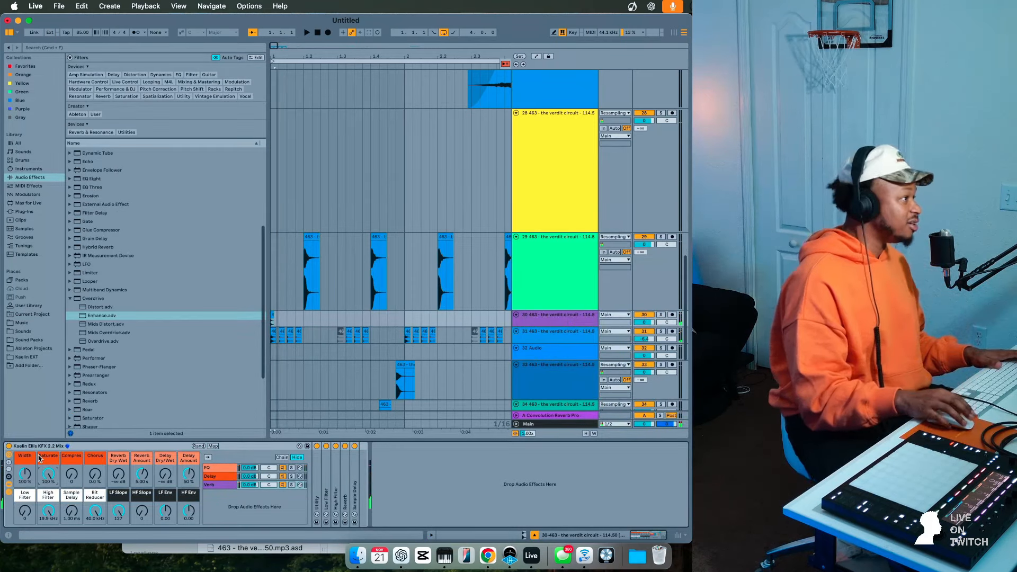
- Add the Corpus preset Kick Tight to track 30 and replace it with Kick Medium
scroll(74, 227, up, 5)
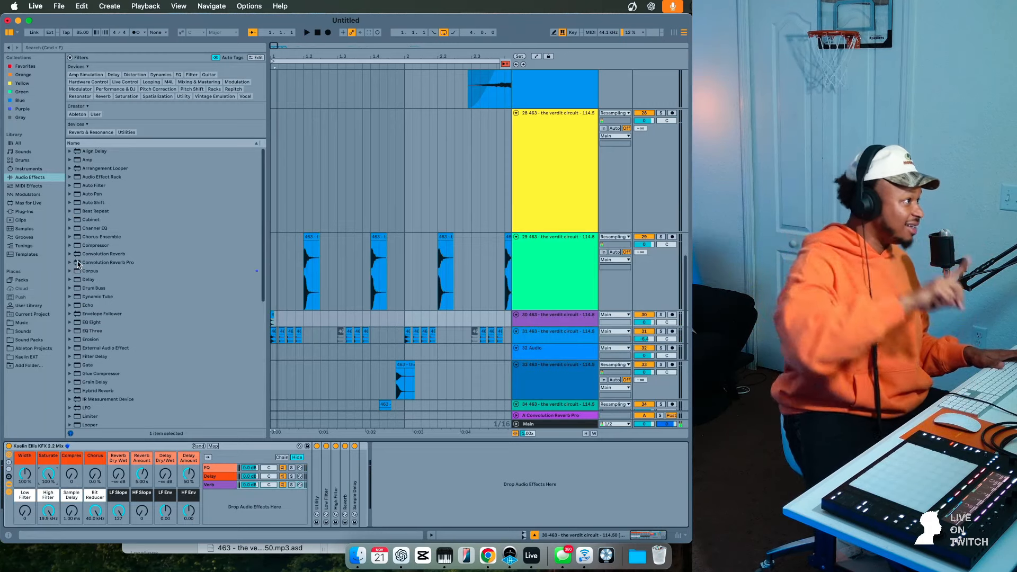
click(70, 271)
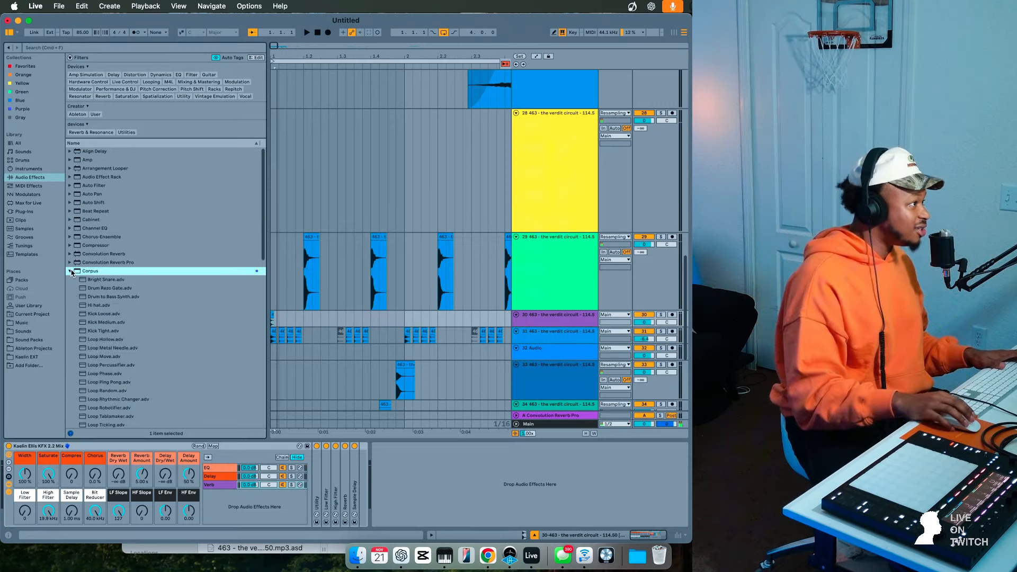
drag(105, 331, 403, 345)
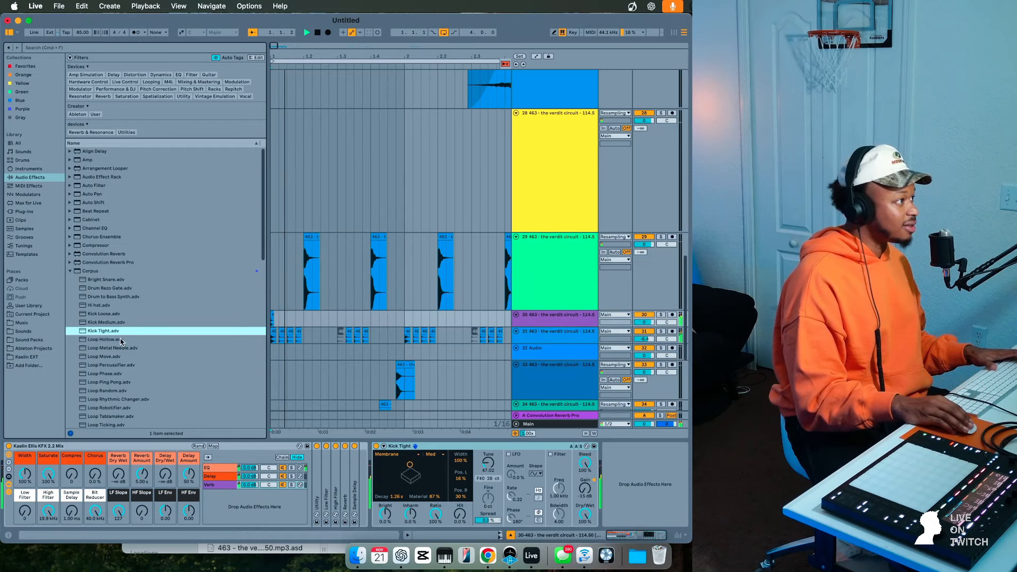
drag(116, 322, 117, 328)
drag(392, 462, 395, 463)
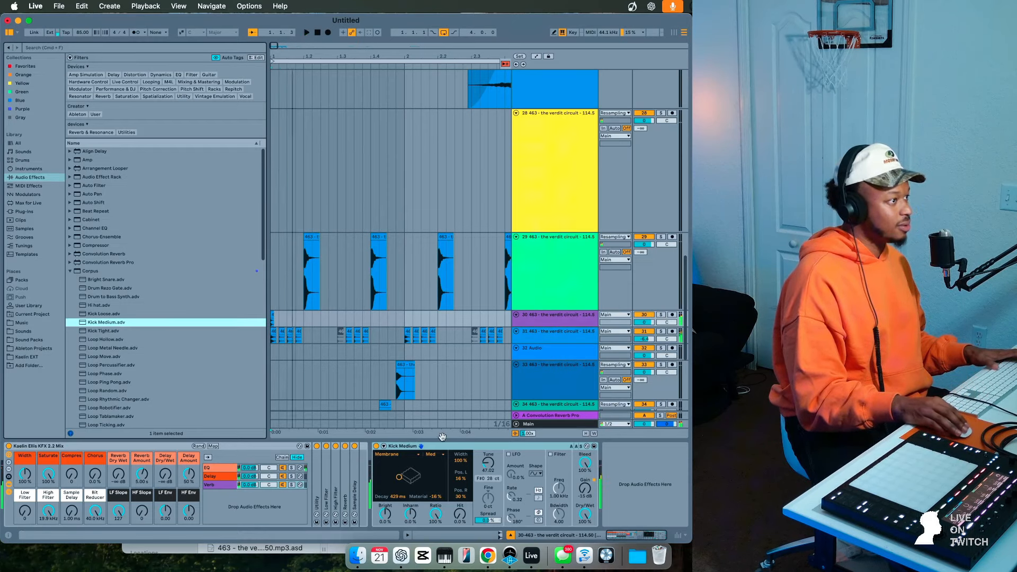
- Select 1.1.1 to 1.4.4 on track 30, including the 14 KB hit, and duplicate that range
click(332, 325)
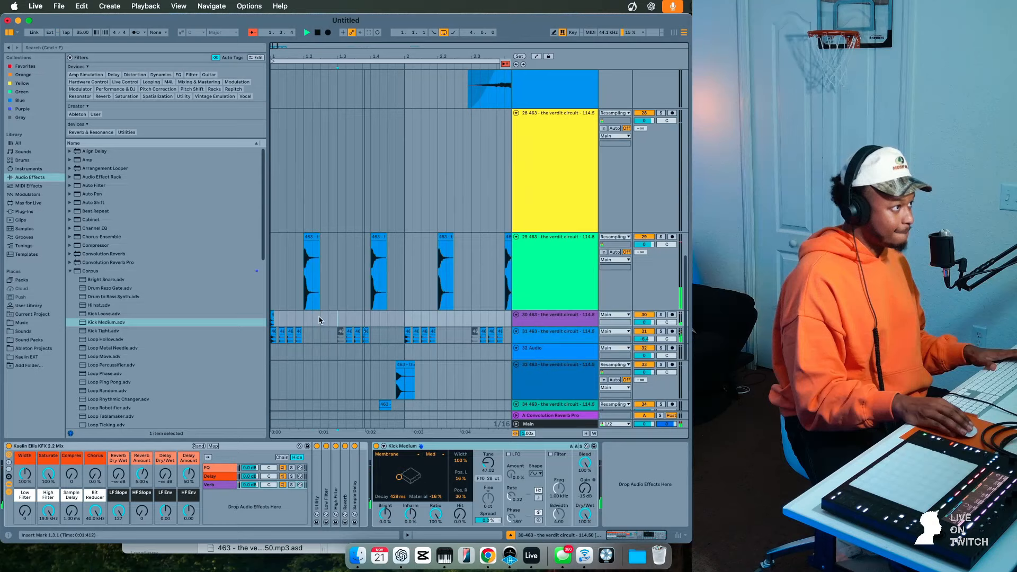
key(space)
drag(396, 319, 303, 323)
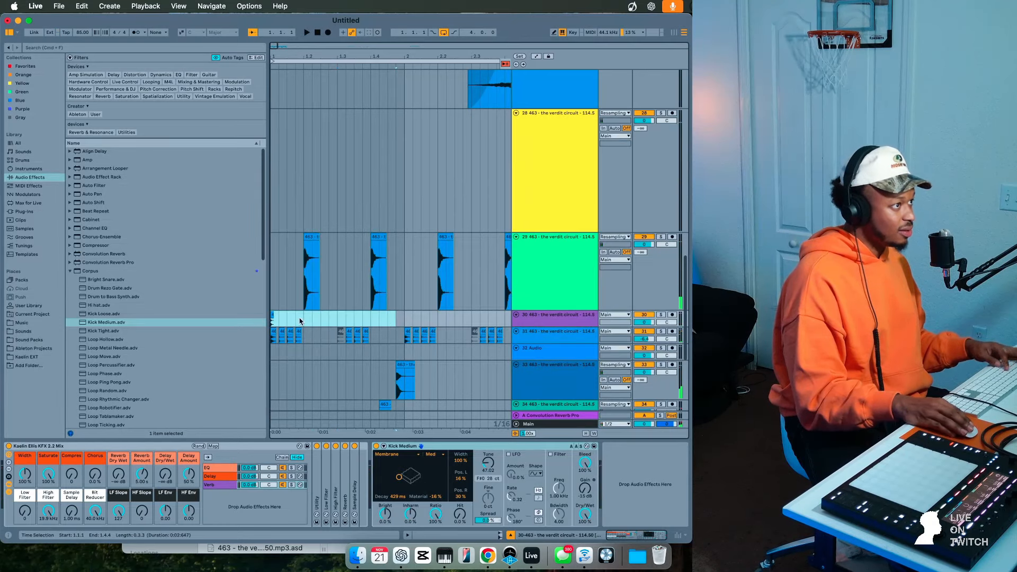
key(super+d)
click(347, 321)
scroll(348, 321, left, 2)
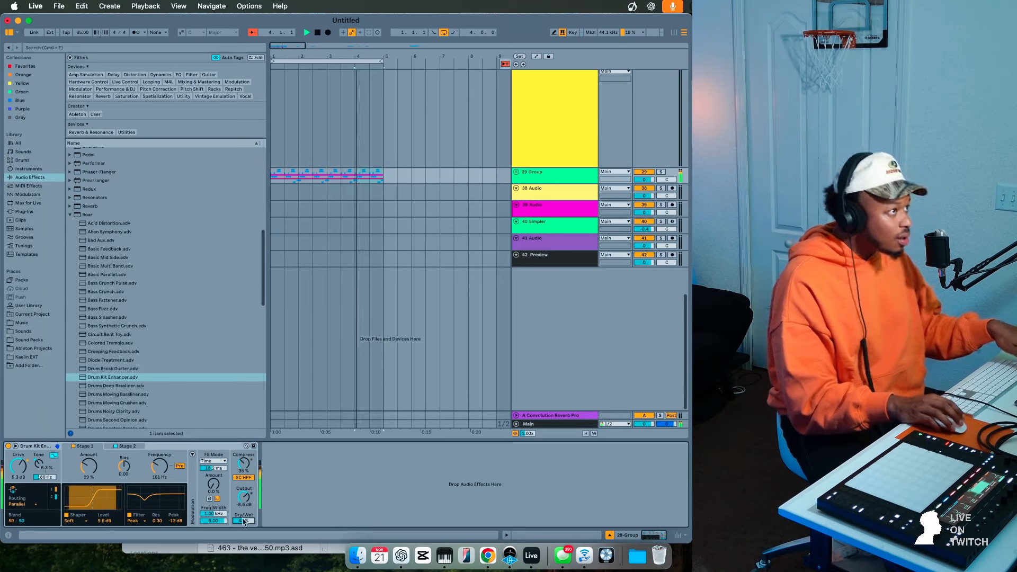
- Solo and unsolo the sample loop on track 24, then select that track to show its devices
scroll(663, 166, up, 10)
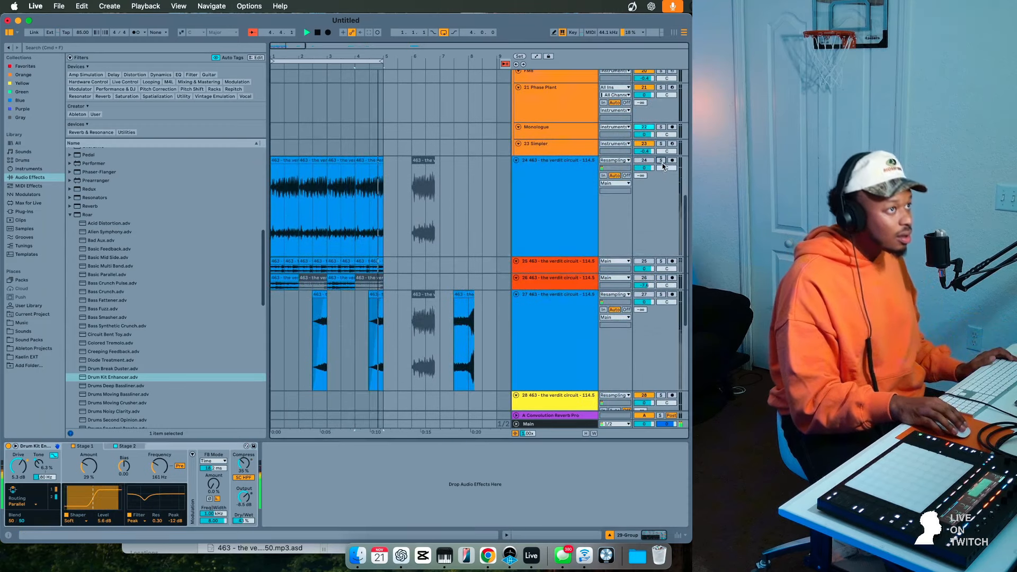
click(661, 161)
click(661, 161)
click(542, 213)
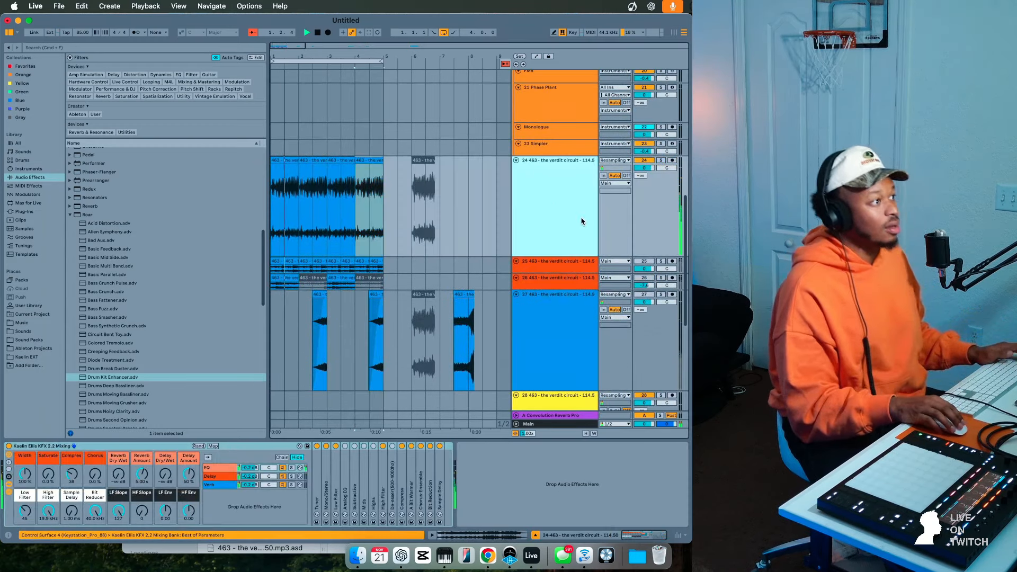
- Adjust track 25's Sample Delay to about 46 ms and toggle the track's activator to compare the layer
click(646, 262)
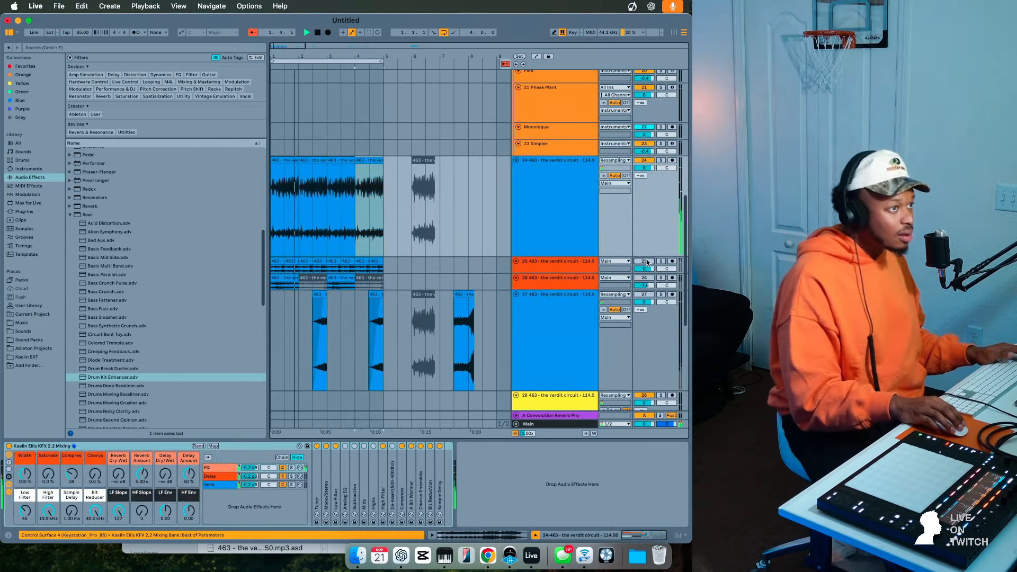
click(567, 267)
click(72, 511)
drag(72, 511, 72, 509)
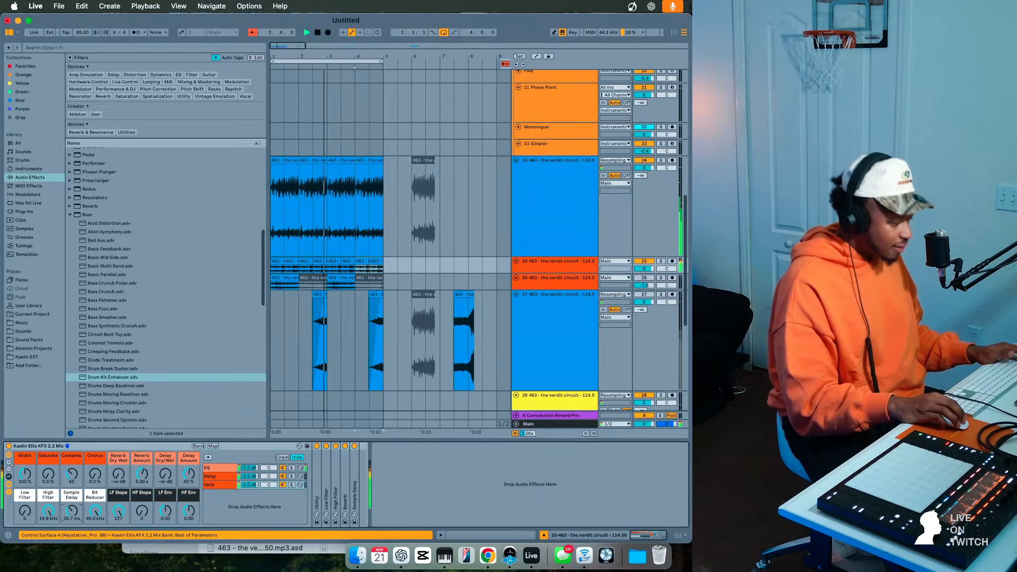
click(645, 262)
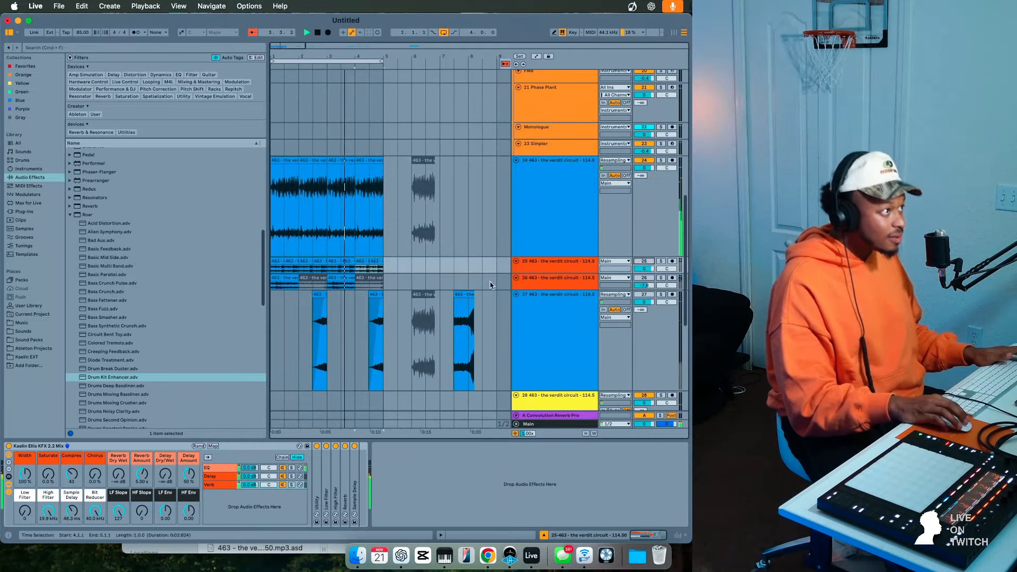
- Switch tracks 26 and 27 on again and set track 26's Sample Delay to about 32 ms
click(650, 281)
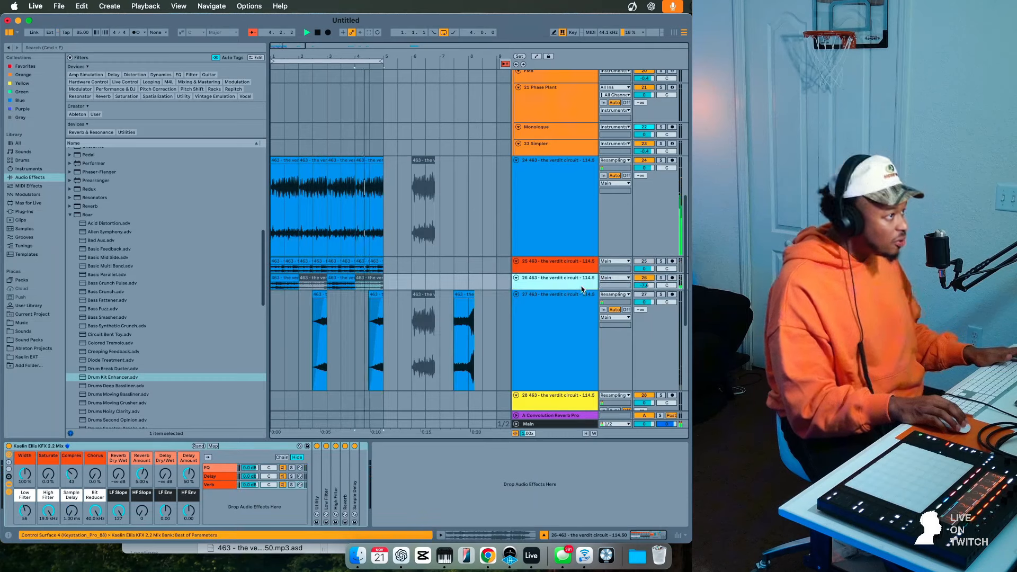
click(636, 295)
click(638, 295)
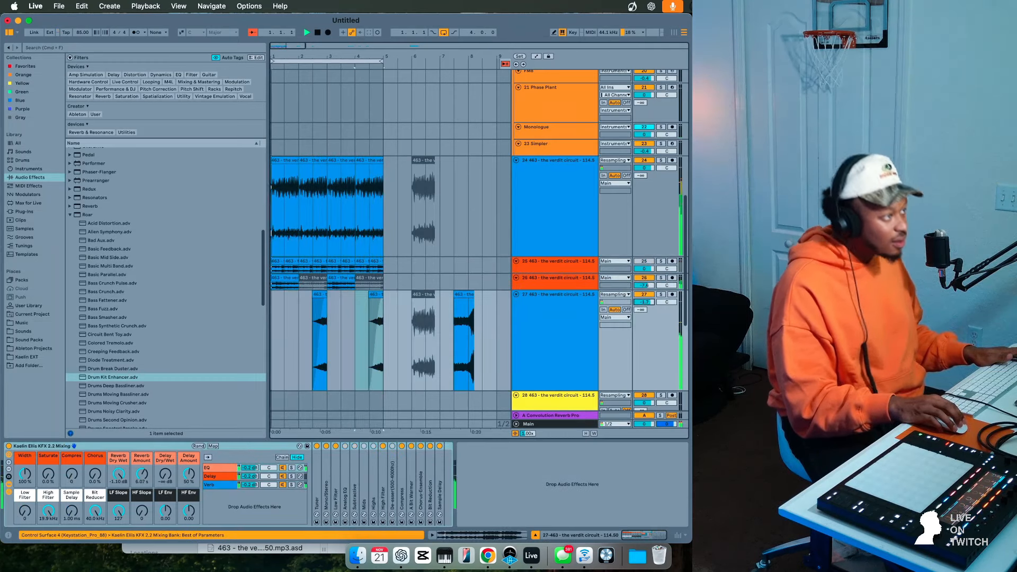
click(572, 277)
drag(71, 512, 72, 498)
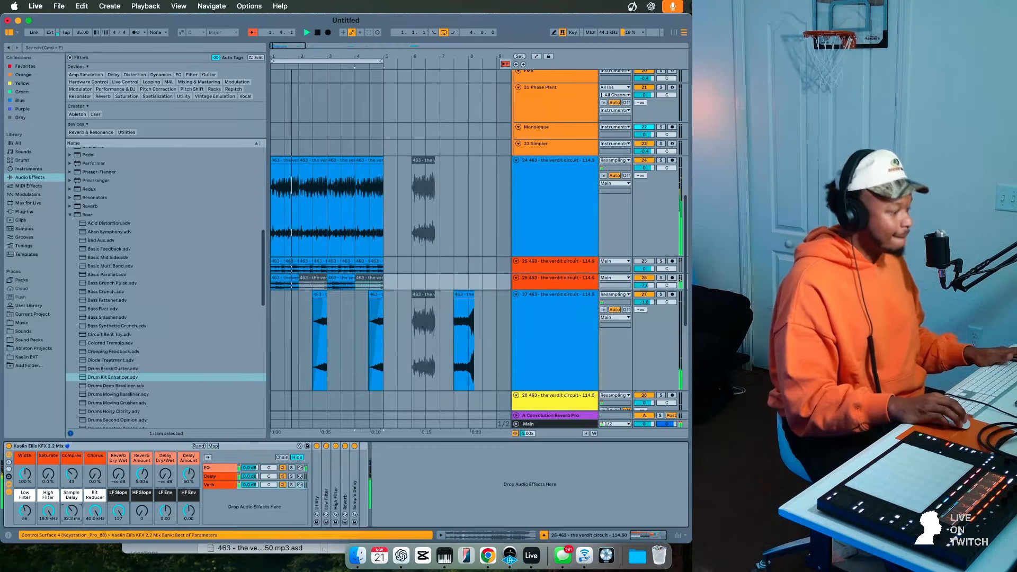
- Unfold the 29 Group track to show the percussion tracks inside it
scroll(388, 265, up, 5)
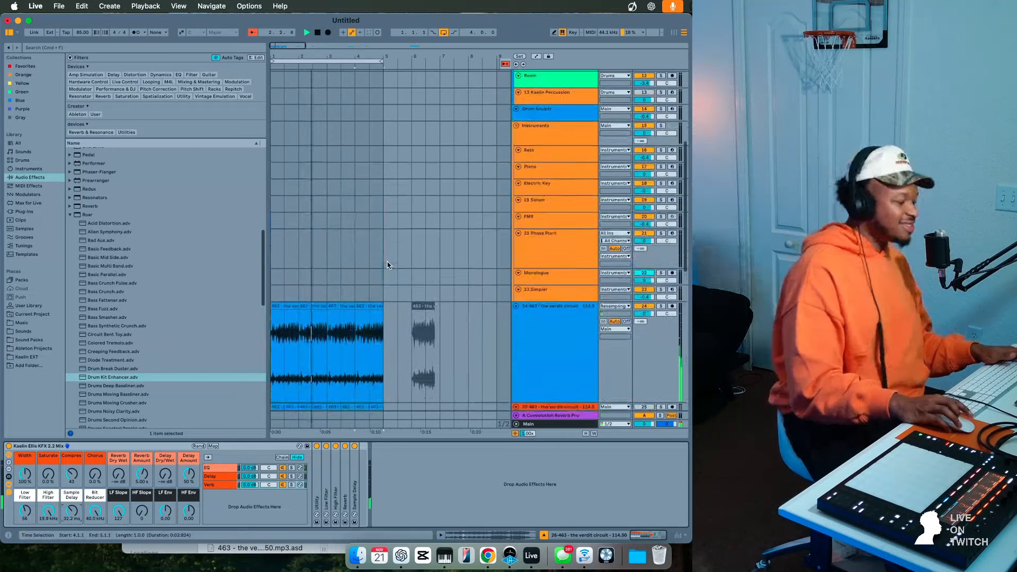
scroll(388, 265, down, 1)
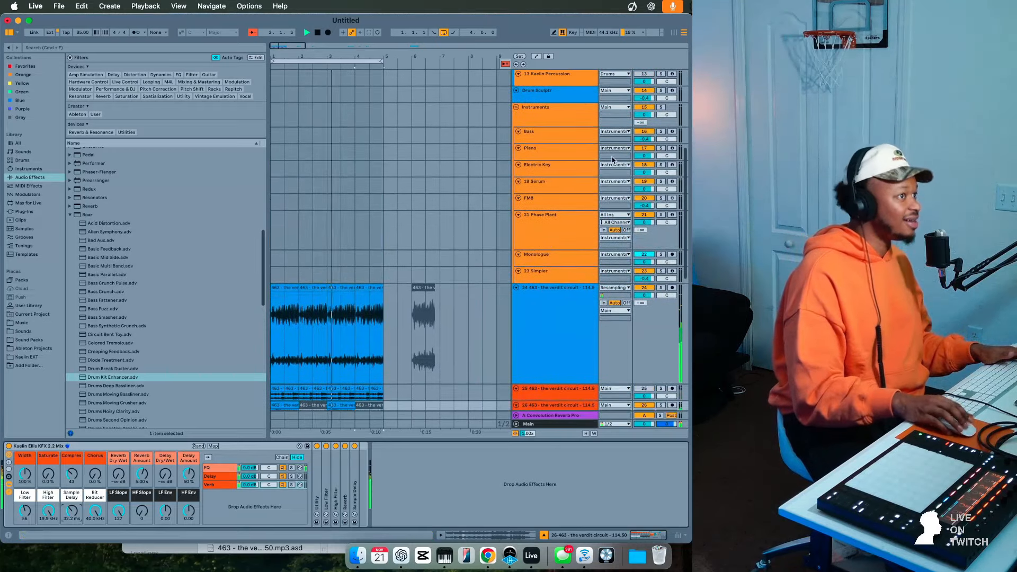
scroll(568, 216, up, 3)
scroll(567, 217, down, 7)
scroll(513, 300, down, 6)
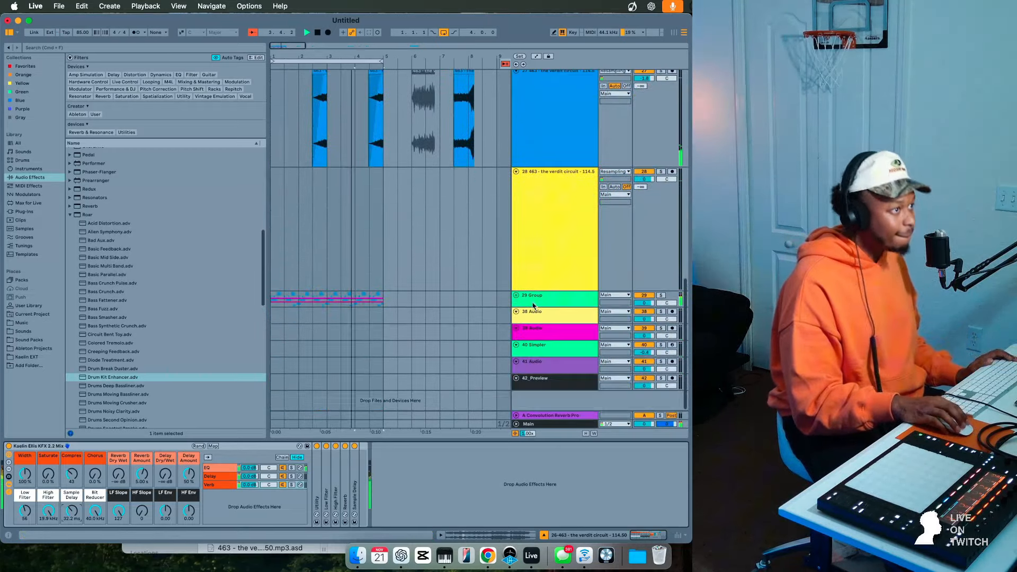
click(528, 306)
click(516, 295)
scroll(511, 304, down, 8)
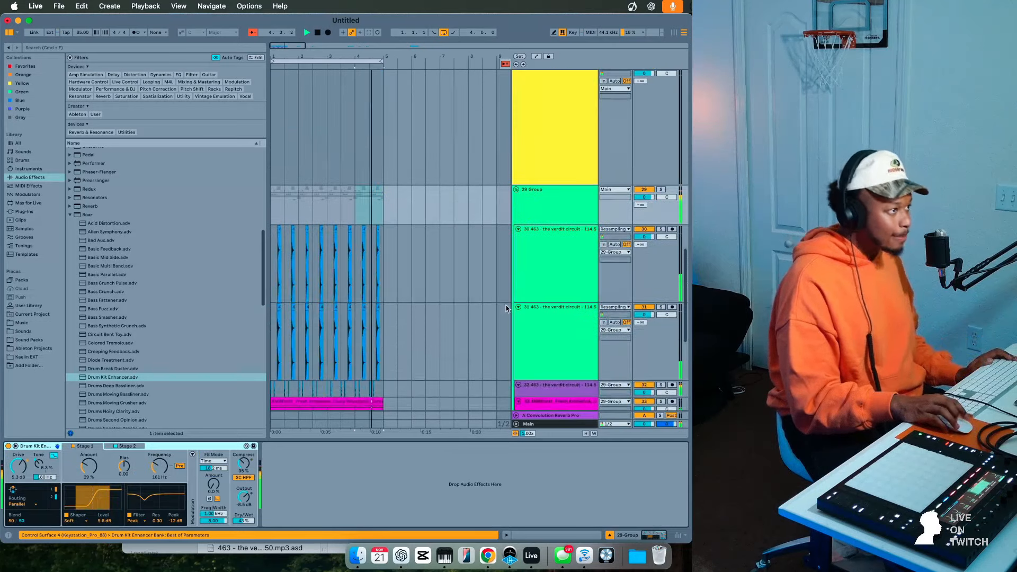
- Examine the effect chains of percussion tracks 34, 35, 36 and 32 inside the 29 Group
click(570, 307)
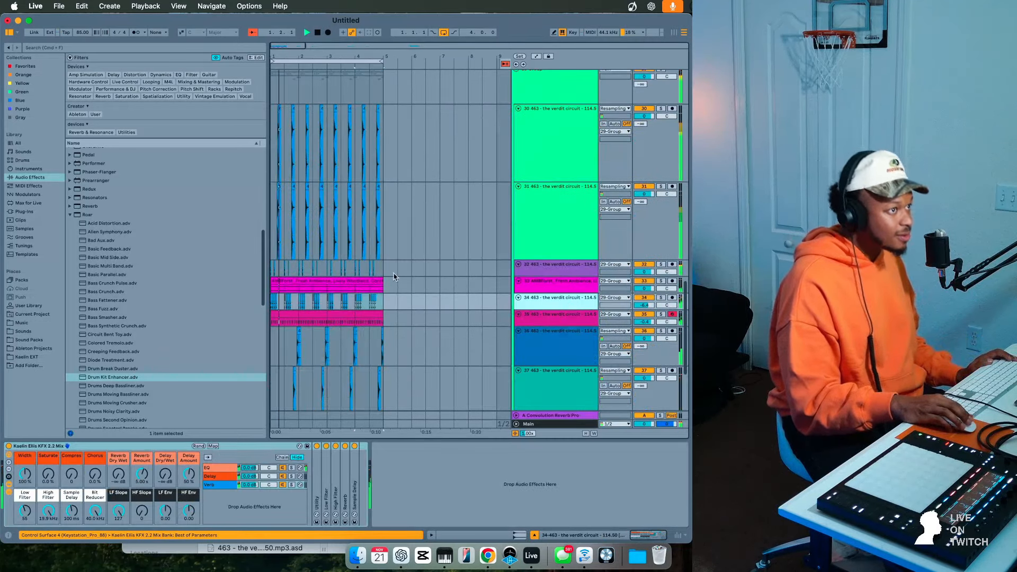
click(548, 316)
click(551, 334)
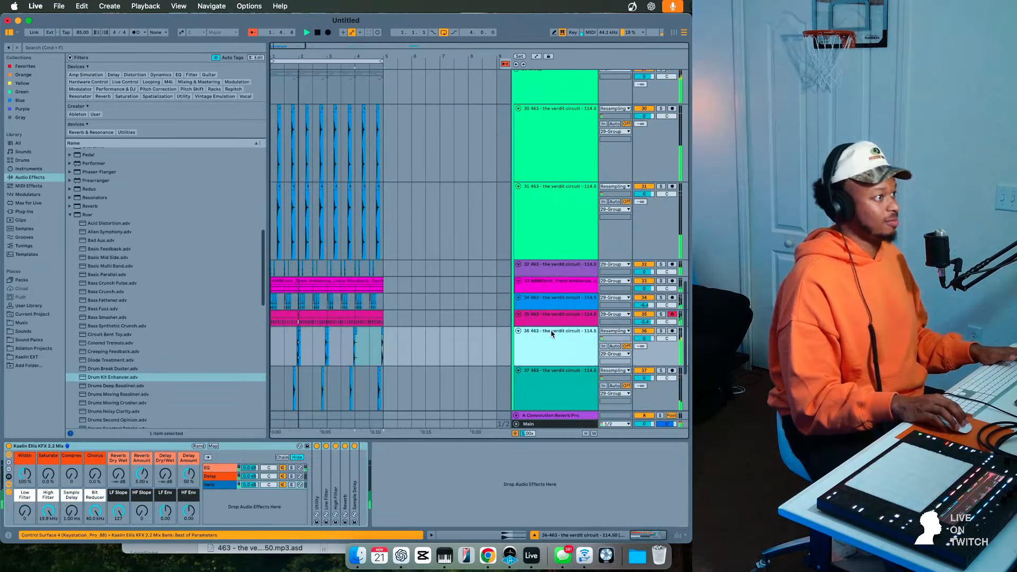
click(543, 271)
click(530, 494)
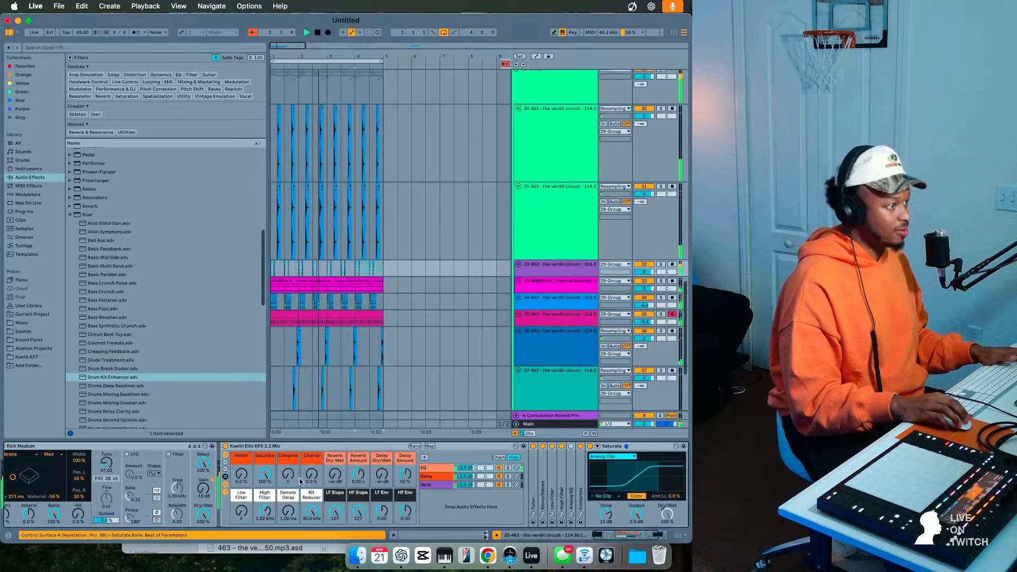
- Raise the High Filter of the Kaelin Ellis KFX 2.2 Mix rack on track 32 to about 3.03 kHz
scroll(530, 493, right, 5)
click(486, 448)
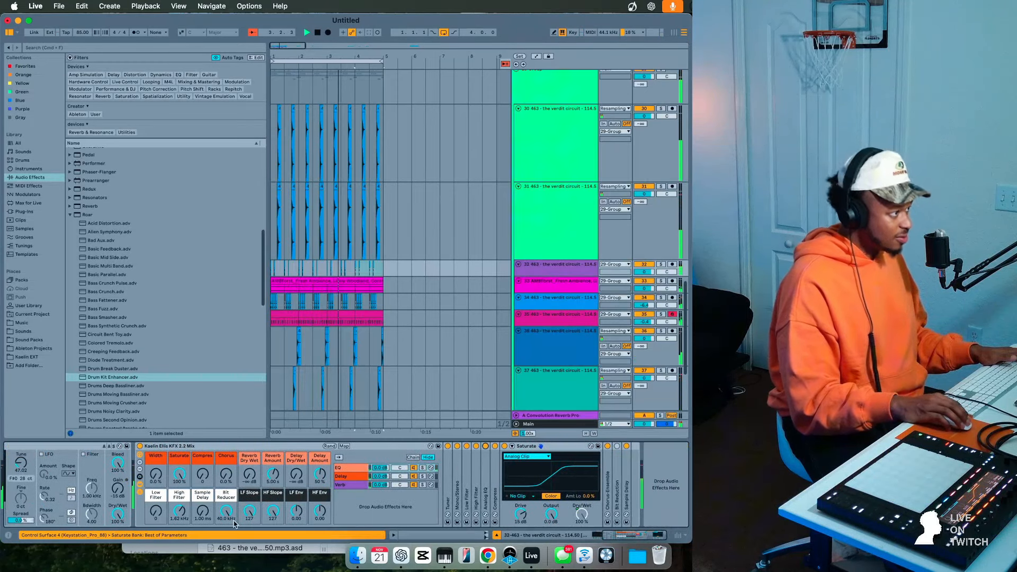
drag(179, 511, 179, 502)
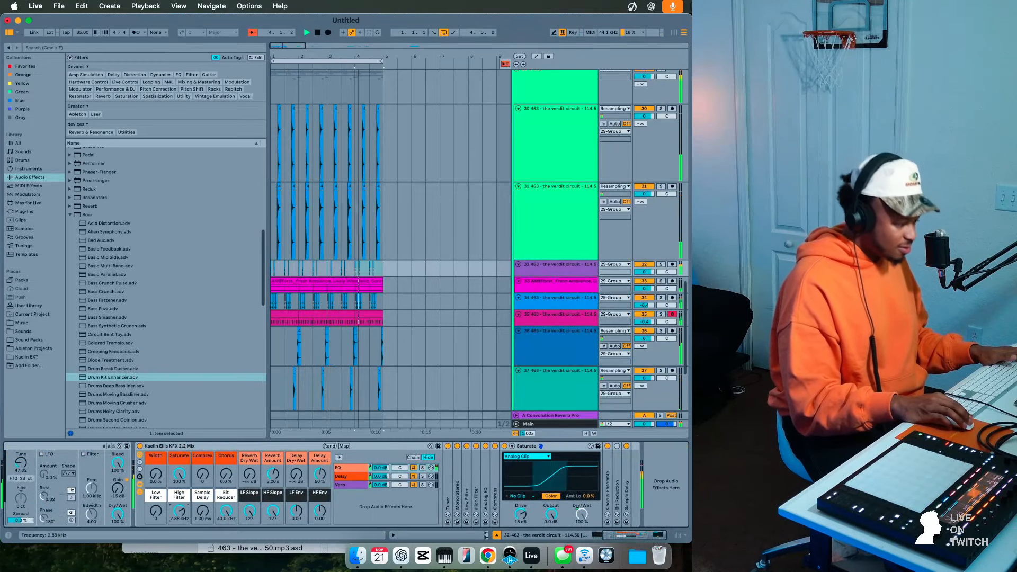
scroll(192, 499, left, 6)
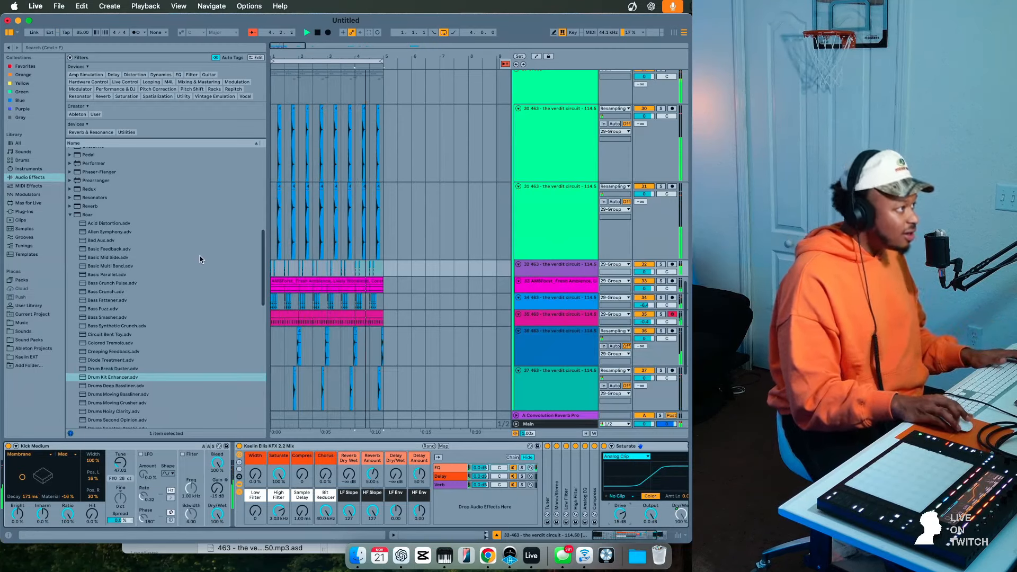
- Fold the 29 Group track to collapse its percussion tracks
click(378, 267)
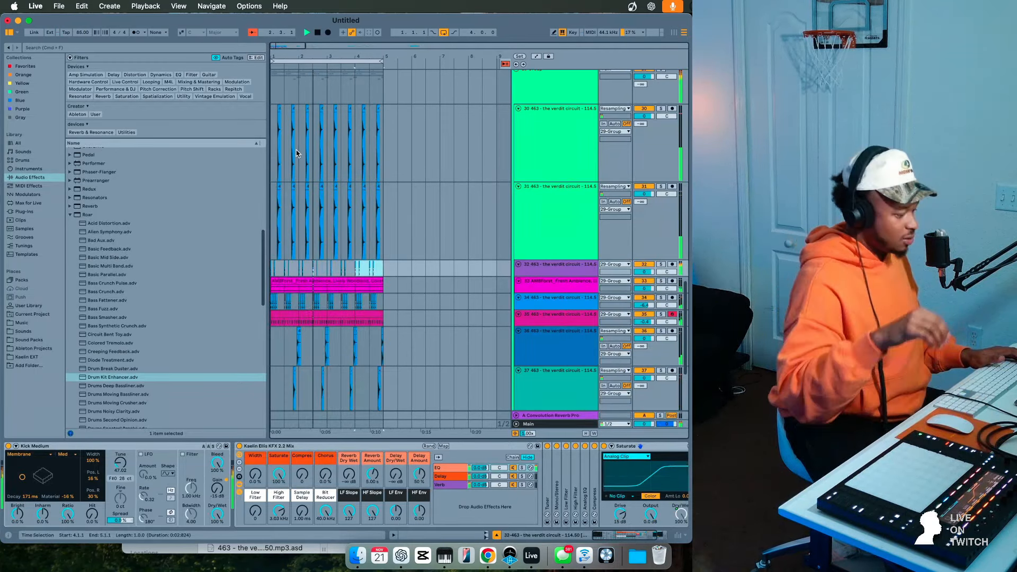
scroll(295, 164, down, 1)
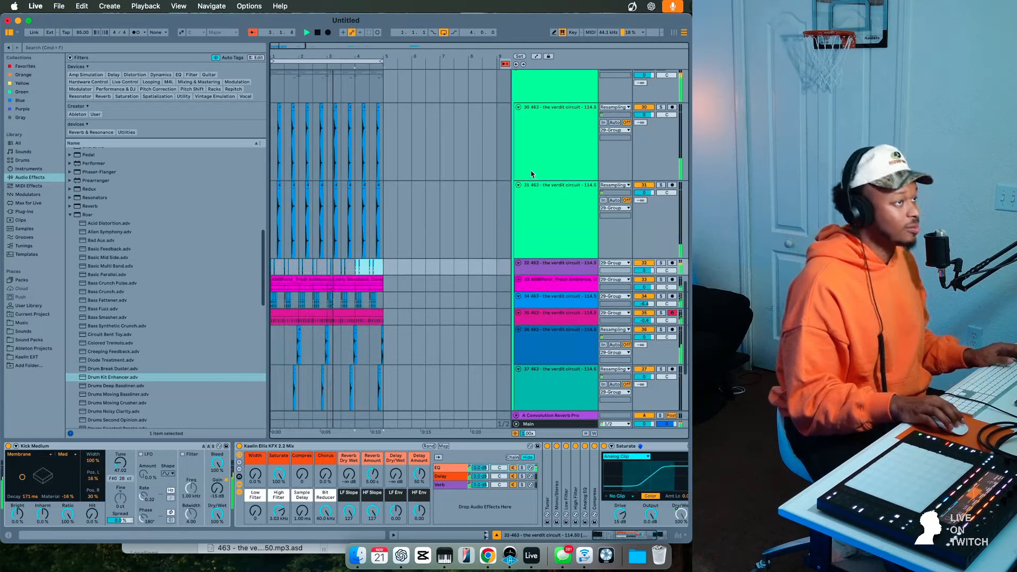
scroll(534, 178, up, 4)
click(518, 159)
click(516, 152)
- Select the Bass track inside the Instruments group to bring up its instrument rack
scroll(504, 174, up, 5)
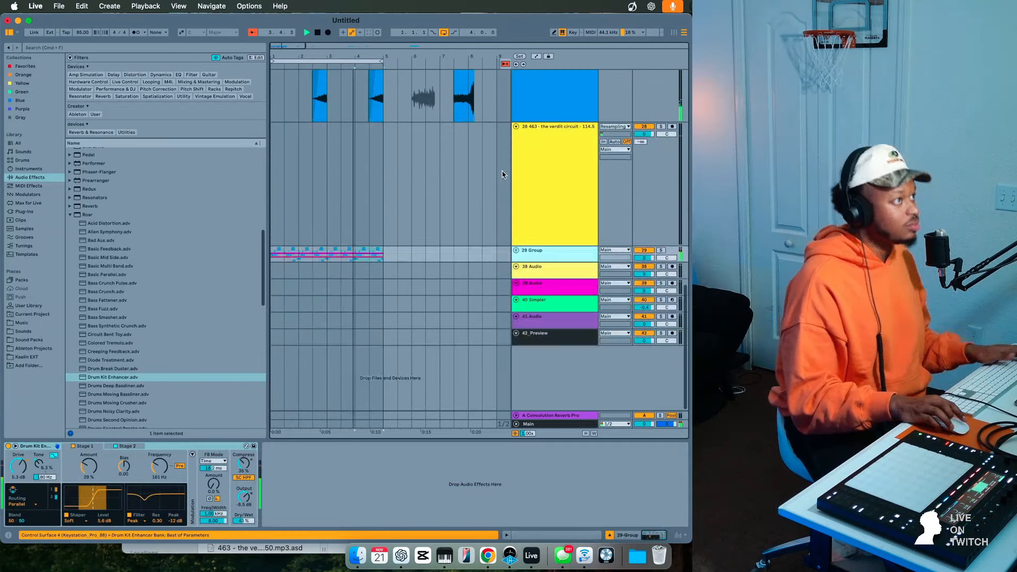
scroll(533, 169, up, 8)
click(560, 117)
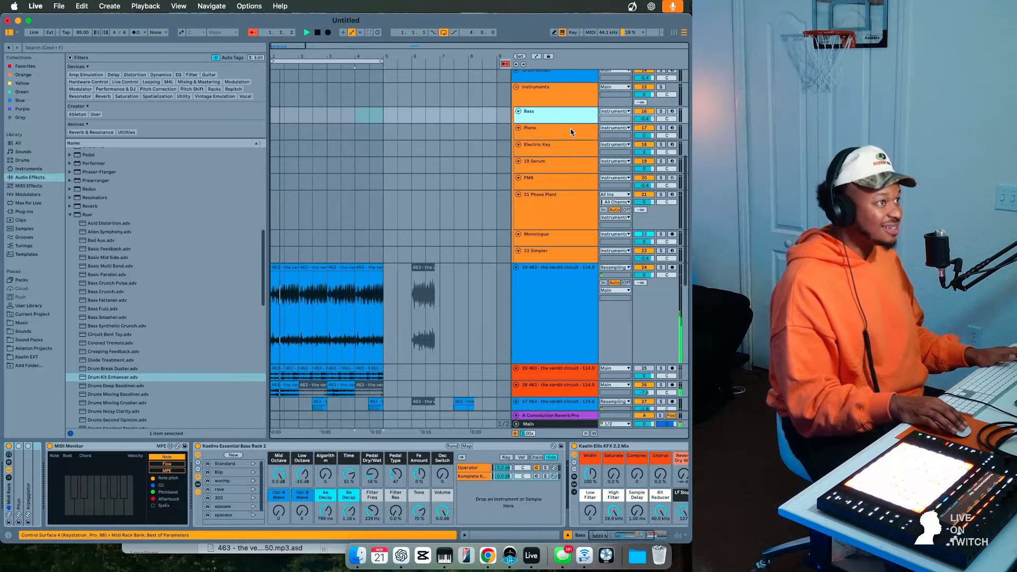
- Raise the Detune macro on the Piano track's rack to about +24 ct and extend the piano clip across bars 1 to 5
click(572, 132)
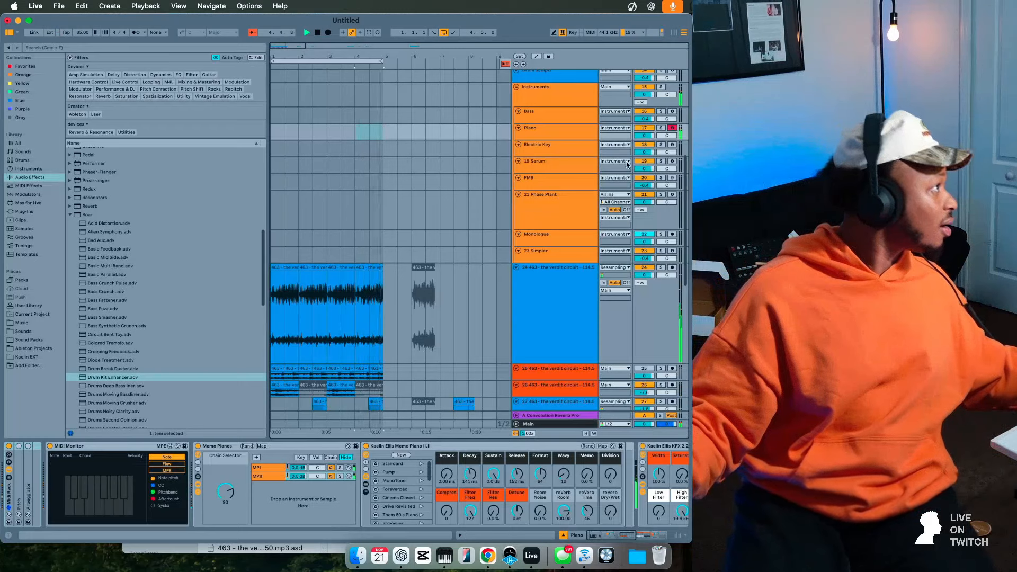
click(565, 150)
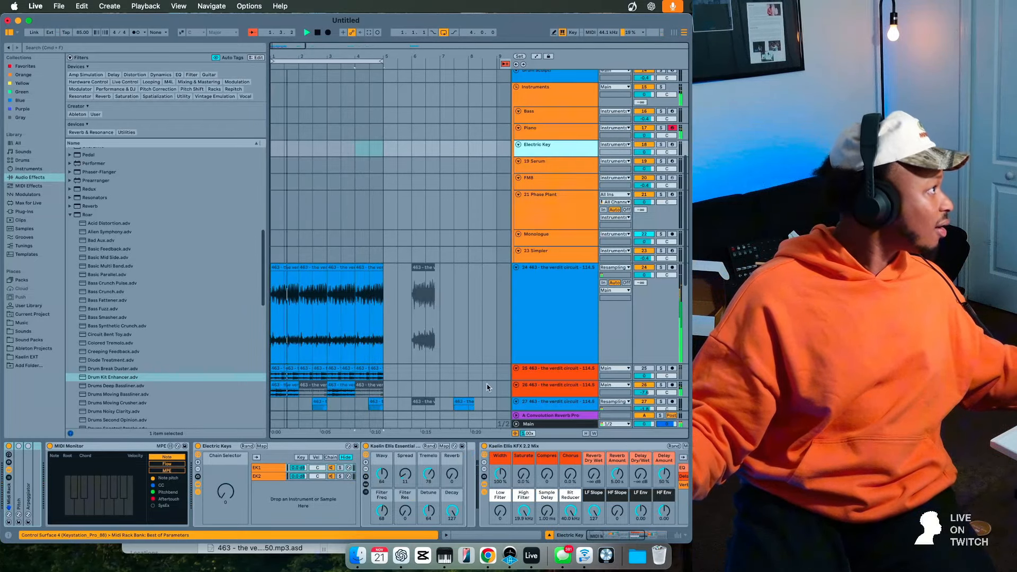
click(538, 133)
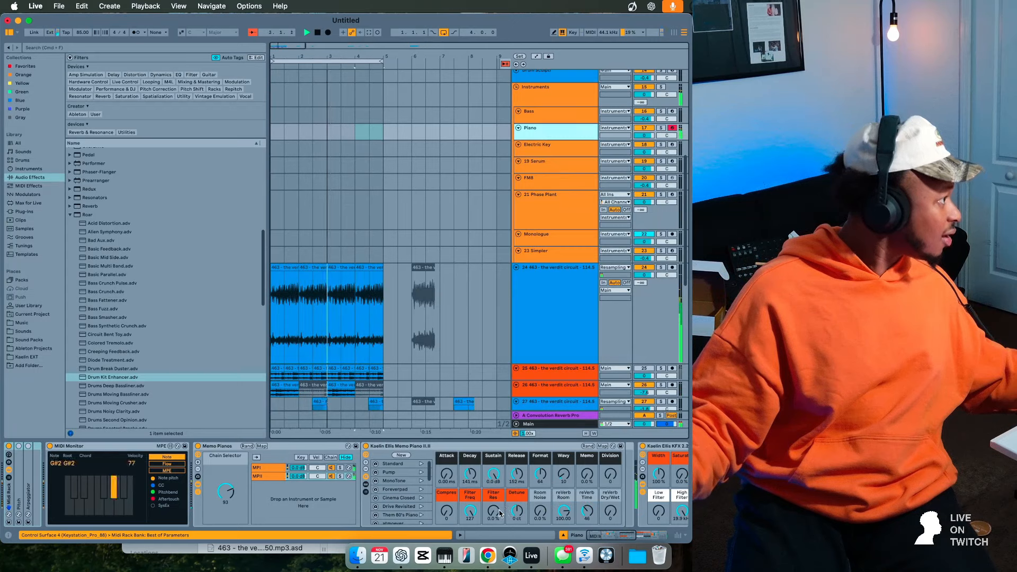
drag(517, 511, 516, 493)
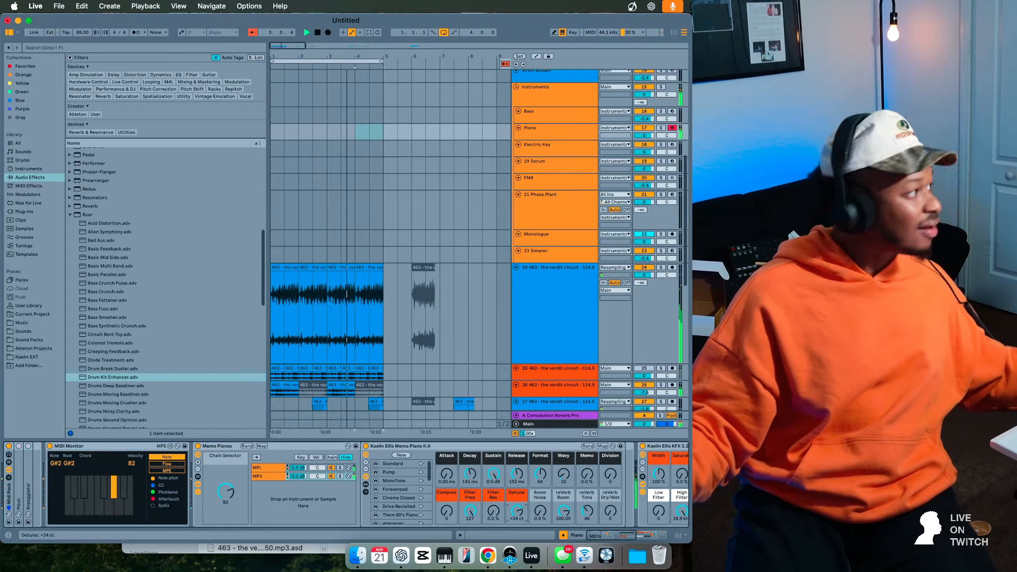
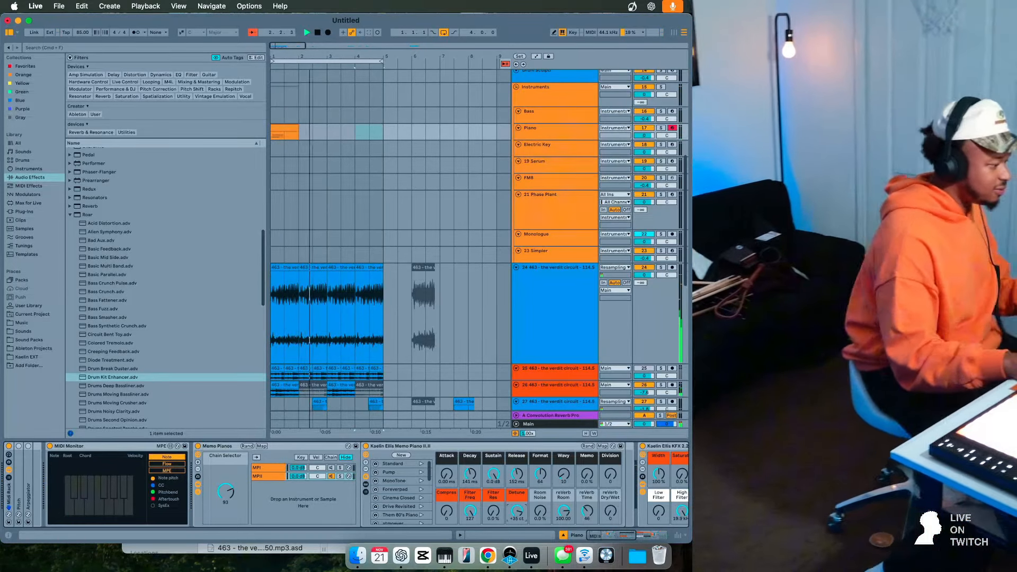
drag(286, 128, 384, 129)
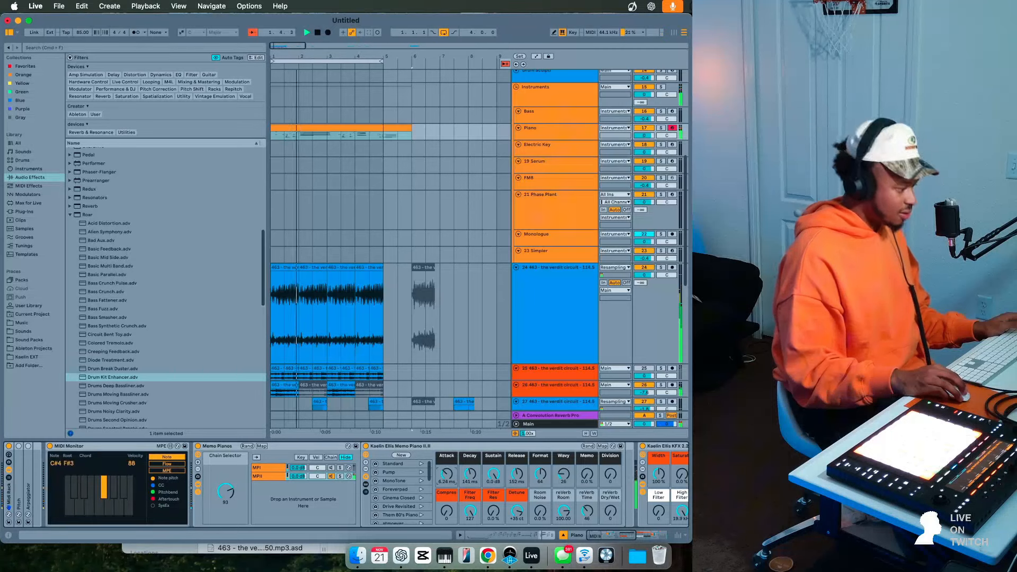
- Try the weaop macro variation on the piano rack with Detune at about +35 ct and reverb Dry/Wet at 91
scroll(379, 475, down, 5)
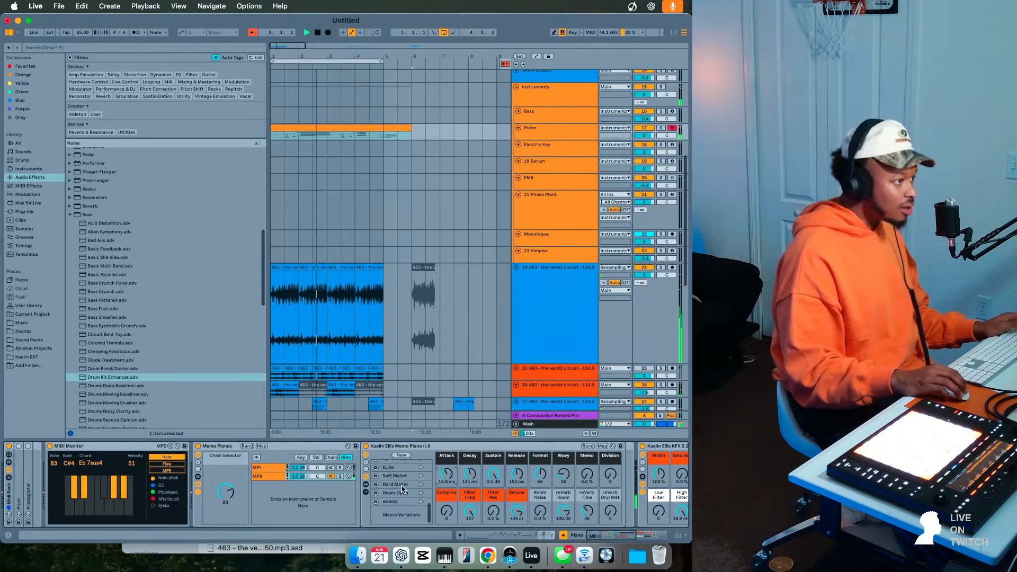
click(400, 501)
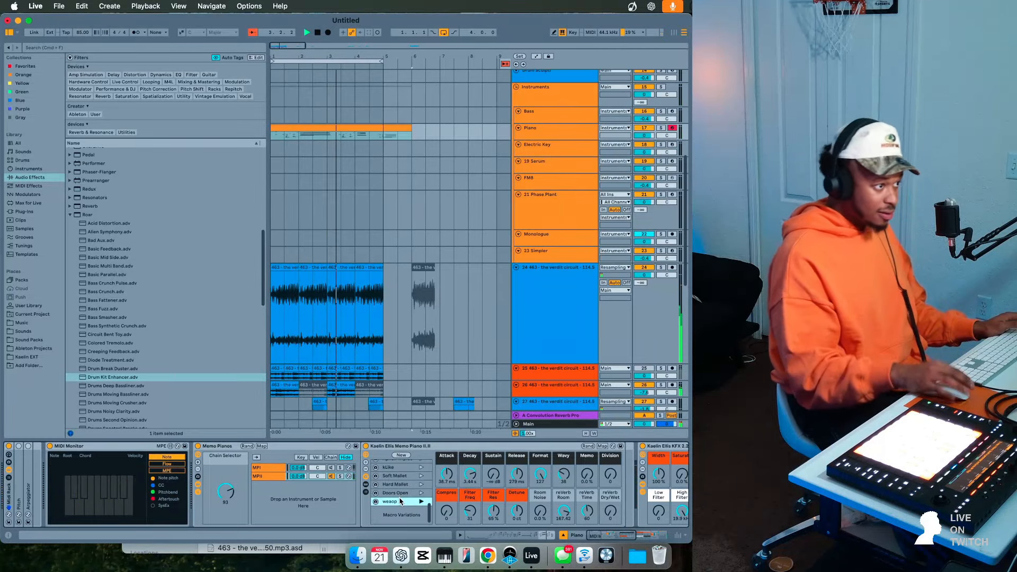
drag(516, 511, 517, 496)
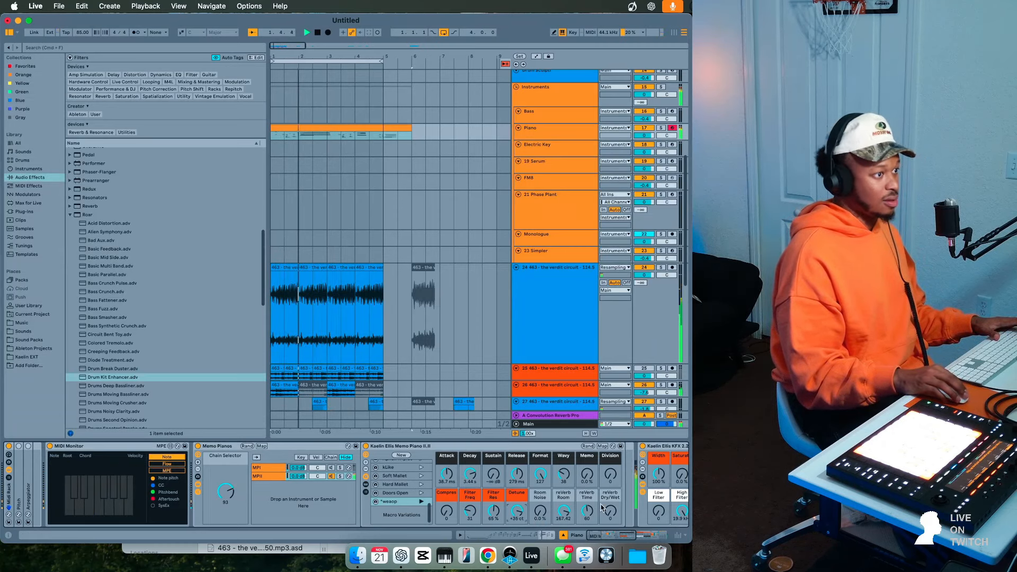
drag(601, 502, 600, 484)
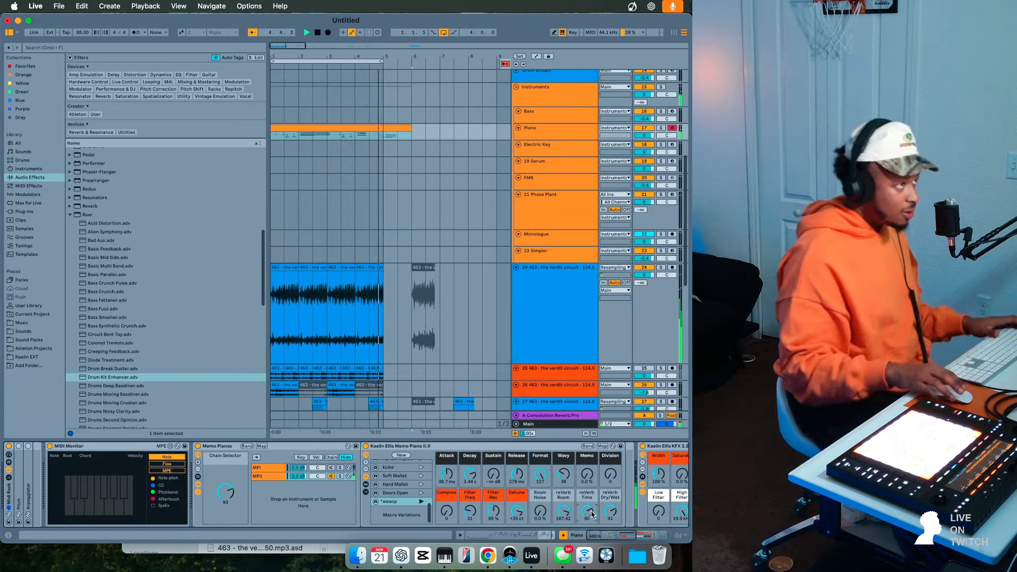
- Deactivate the Piano clip from 4.3.1 to 6.1.1 and over its first two beats from 1.1.1
scroll(362, 104, down, 10)
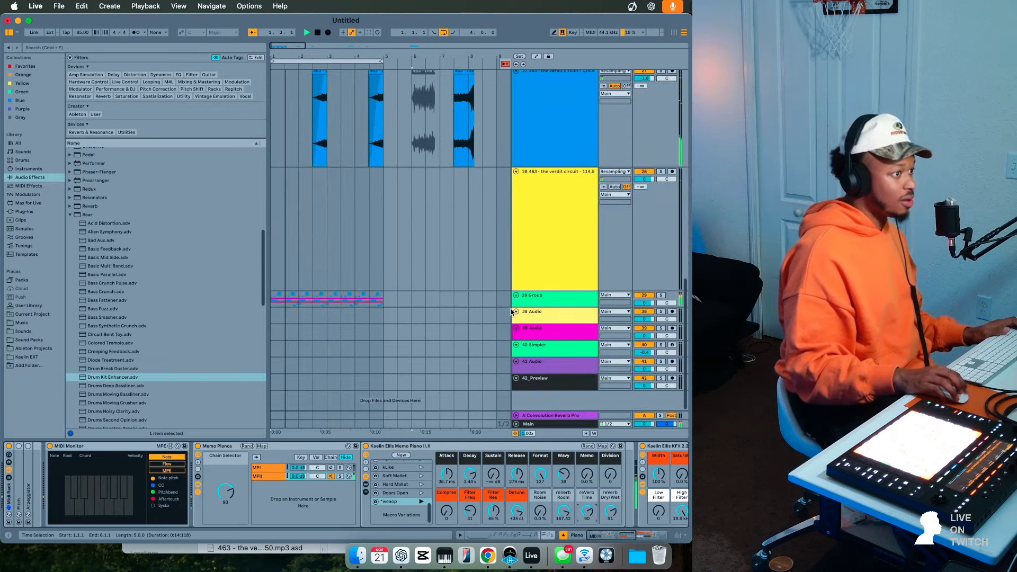
scroll(379, 339, up, 15)
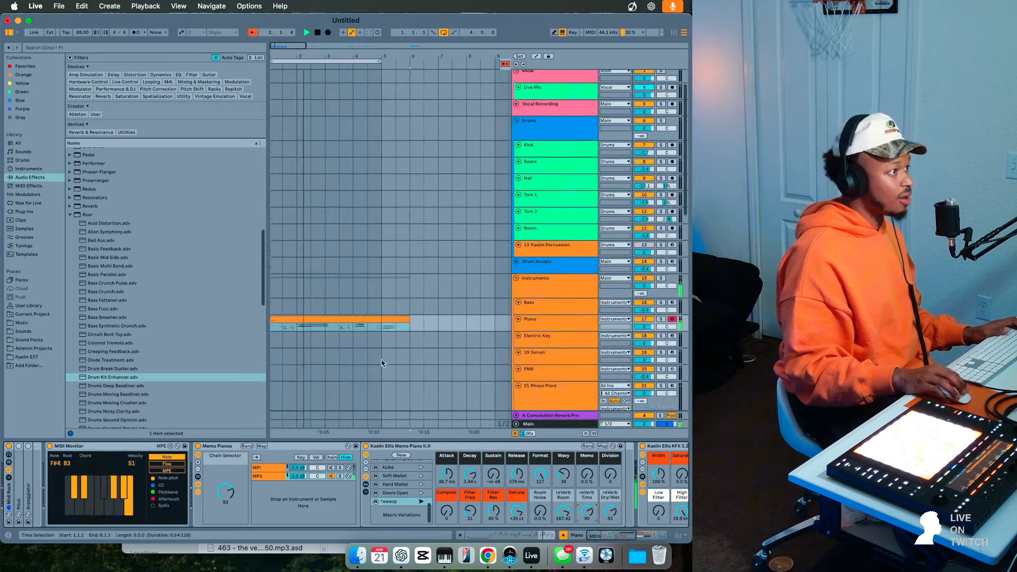
drag(368, 327, 415, 329)
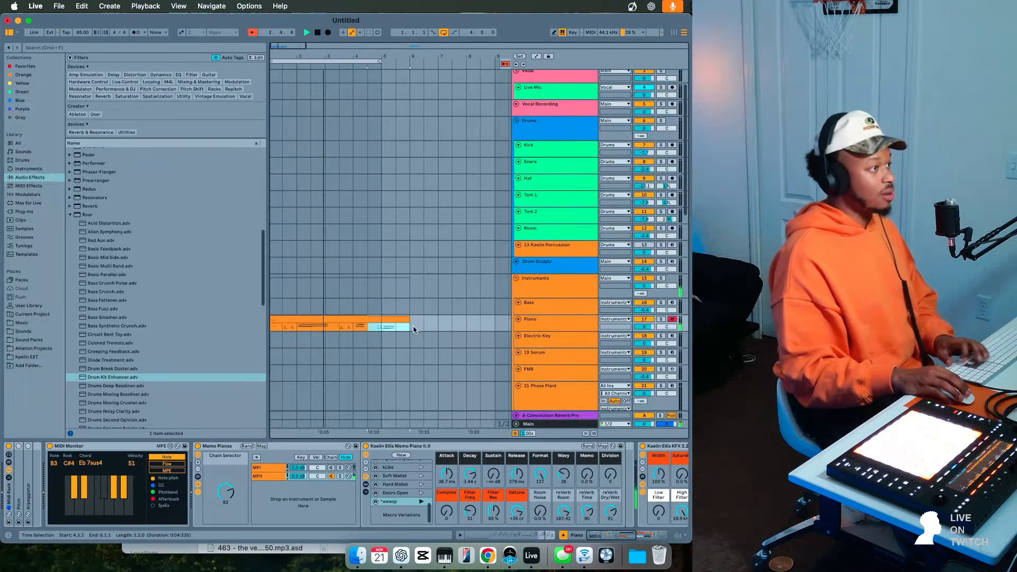
drag(280, 331, 261, 334)
key(0)
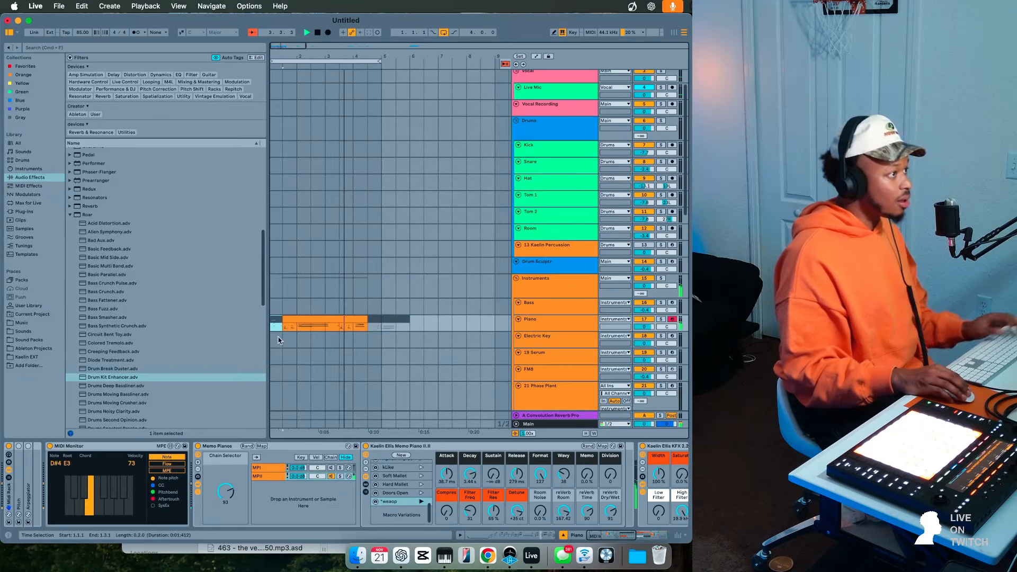
- Recall the Standard macro variation on the piano rack and set Detune to about +24 ct
scroll(391, 359, down, 5)
double_click(540, 184)
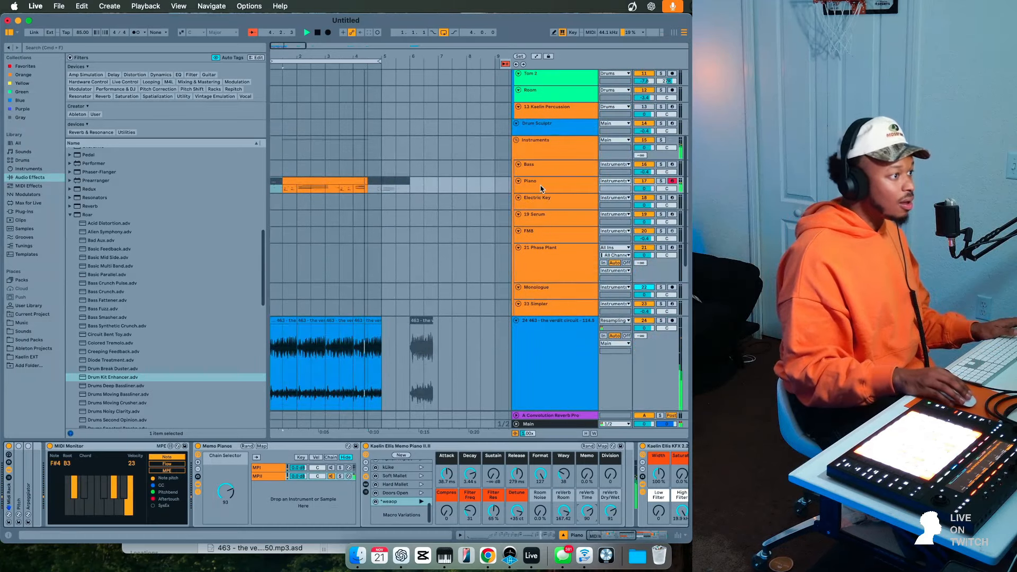
scroll(393, 473, up, 6)
click(400, 465)
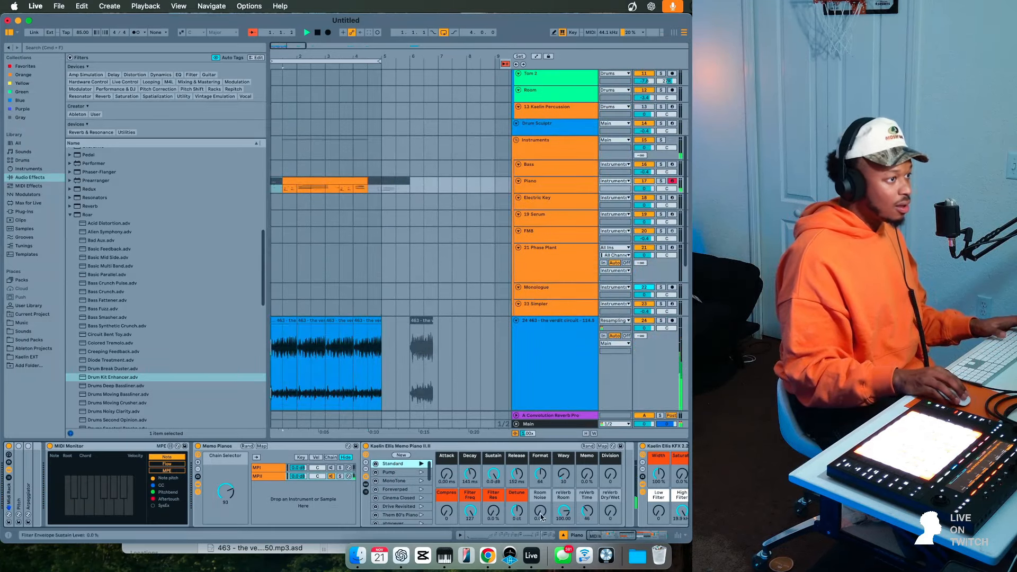
drag(517, 511, 517, 491)
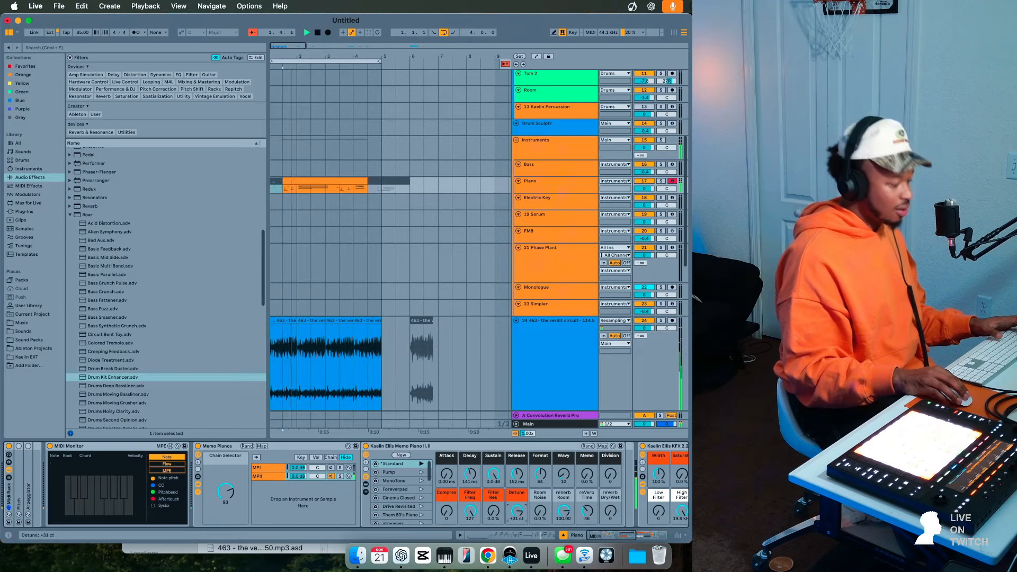
- Unfold 29 Group and solo its first audio track, number 30
scroll(416, 343, down, 10)
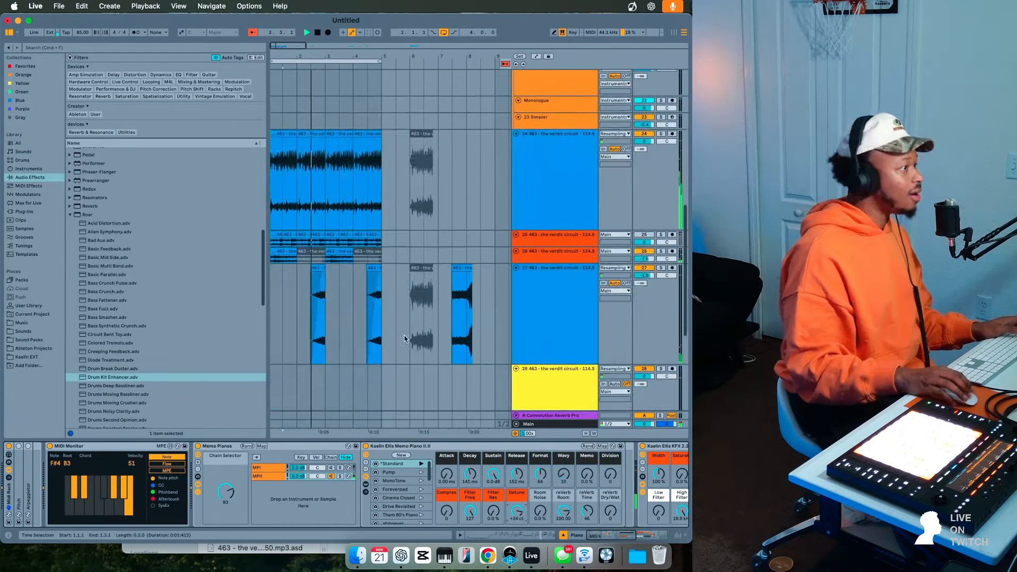
scroll(415, 342, down, 2)
click(516, 295)
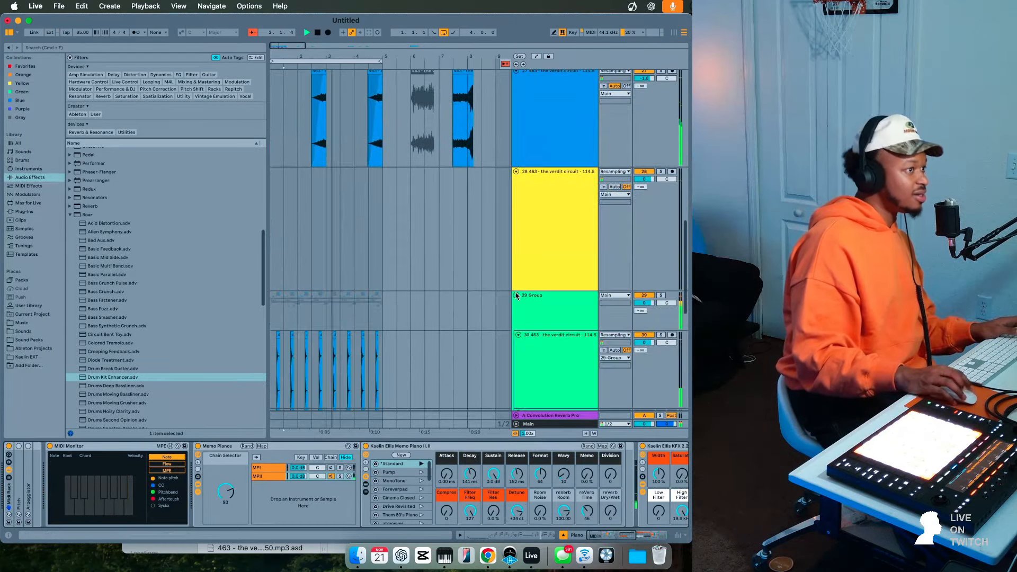
scroll(522, 297, down, 8)
click(661, 184)
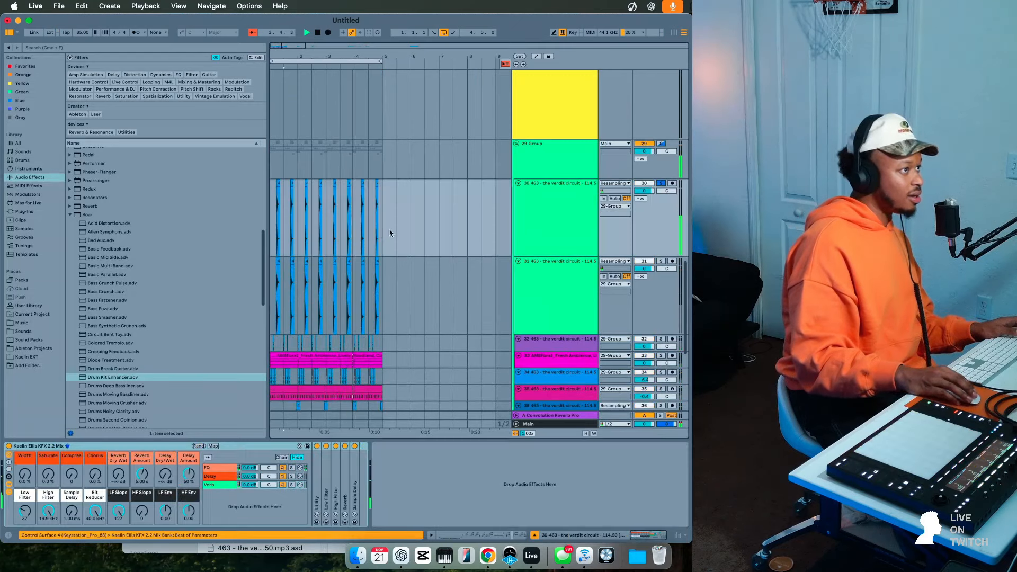
- Enable Warp on track 30's eight clips, using Beats mode with Transients preserved and a transient envelope of 0
click(481, 536)
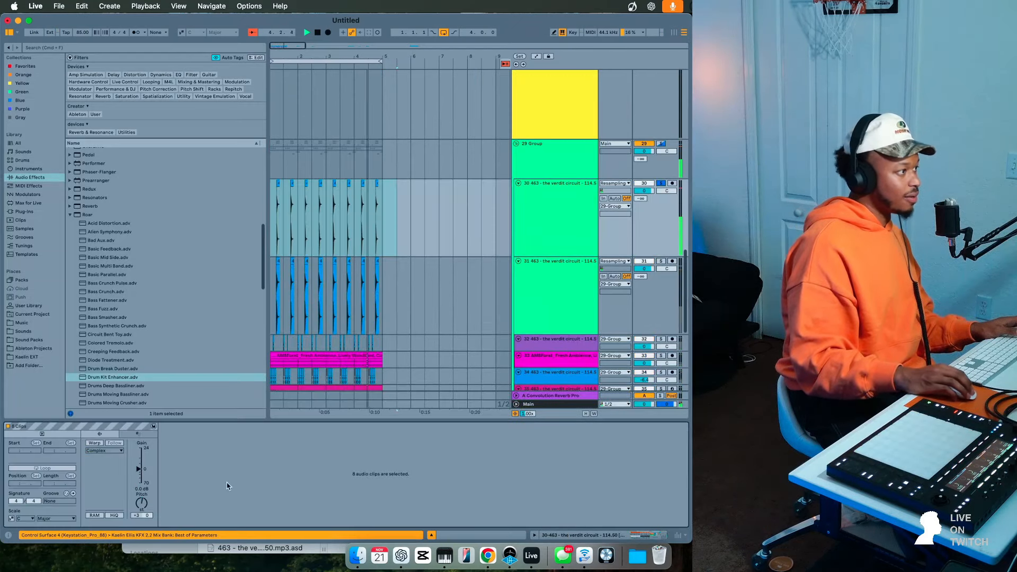
click(93, 446)
key(Return)
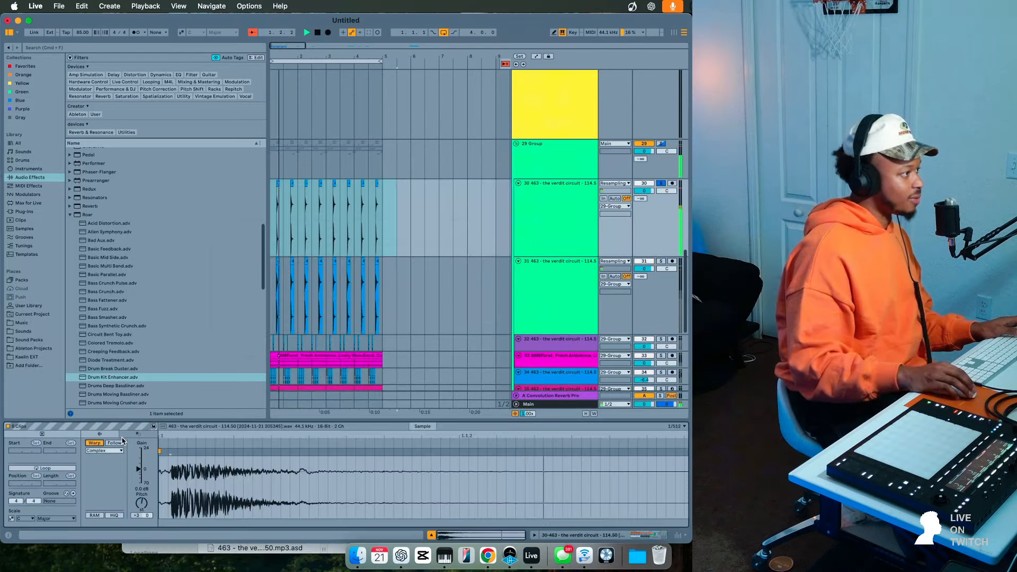
click(109, 450)
click(106, 452)
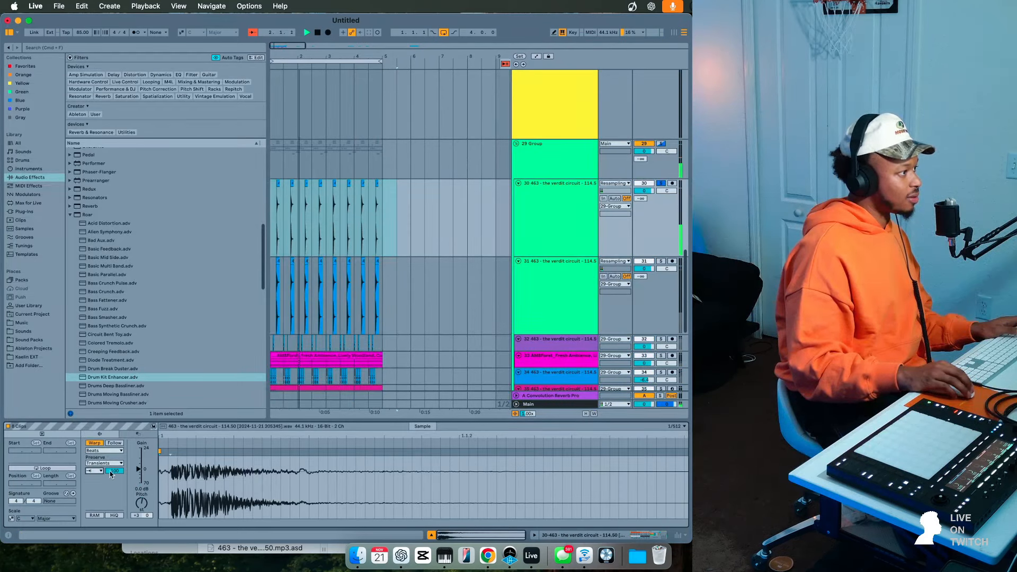
- Solo the whole 29 Group and select all the clips on track 31
click(661, 144)
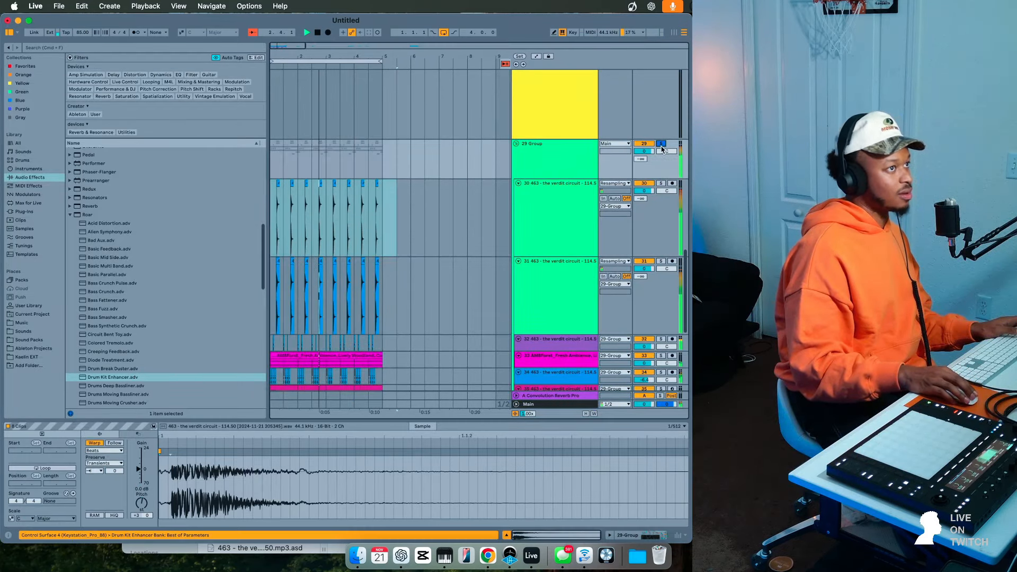
click(377, 302)
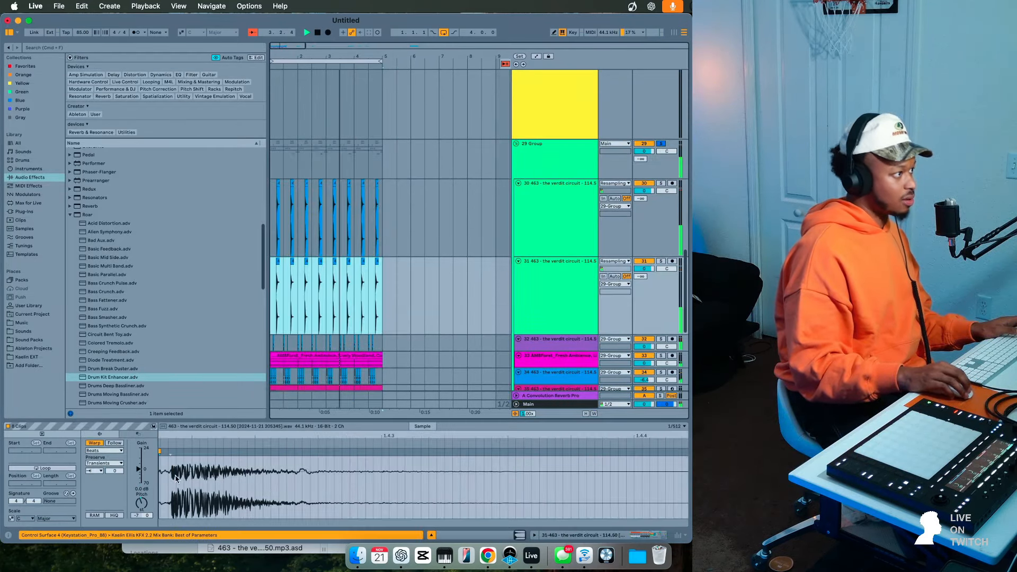
- On track 32's mix effects rack, set High Filter to about 1.18 kHz and Saturate to about 78%
scroll(387, 264, down, 5)
double_click(566, 213)
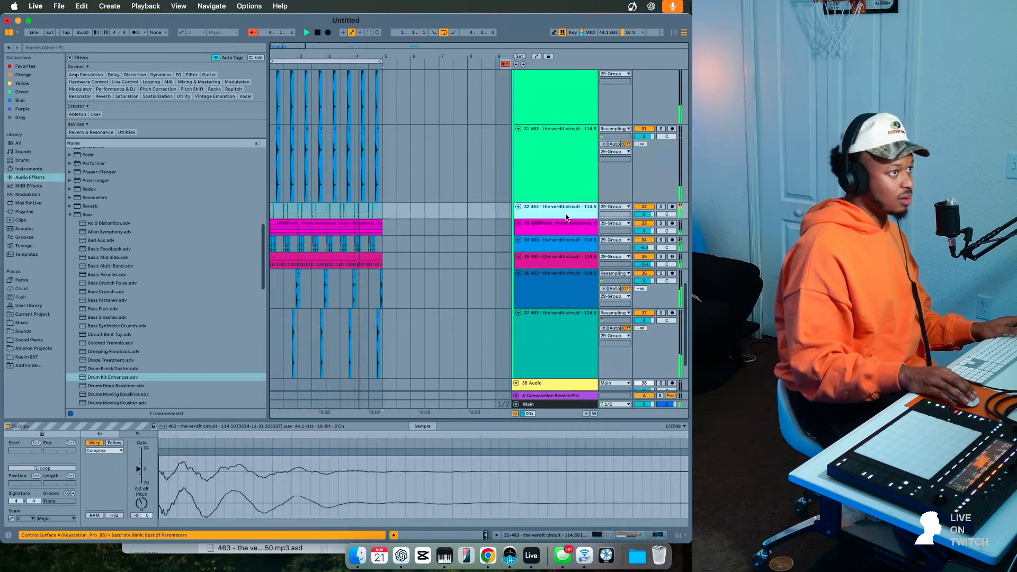
drag(278, 512, 279, 512)
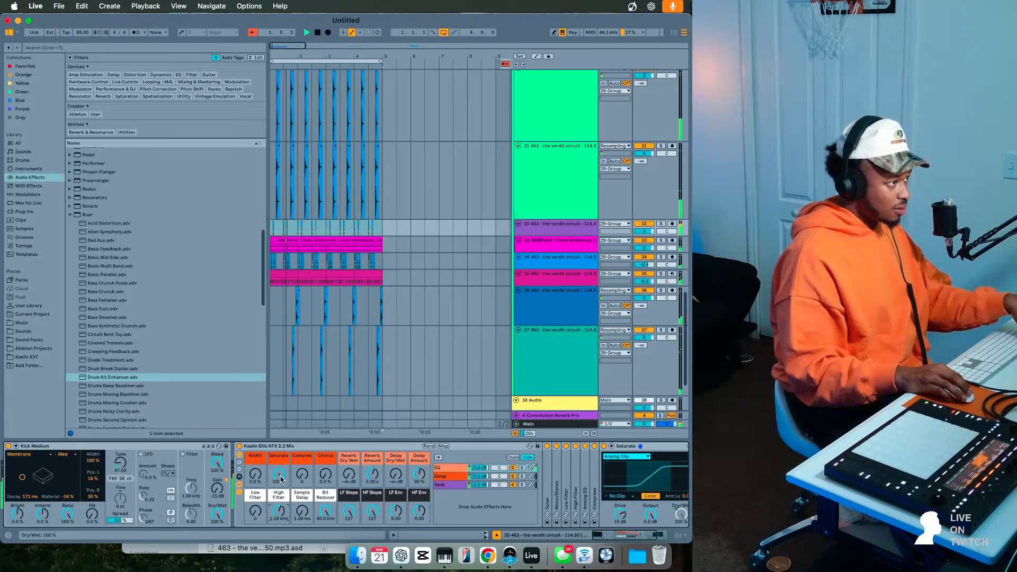
mouse_move(279, 474)
mouse_down()
mouse_move(279, 496)
mouse_move(279, 459)
mouse_up()
- Browse the Sounds folder to the Vol.10 Pocket Pack's one-shot kick drums and preview 418_fresh_air_drums
click(26, 340)
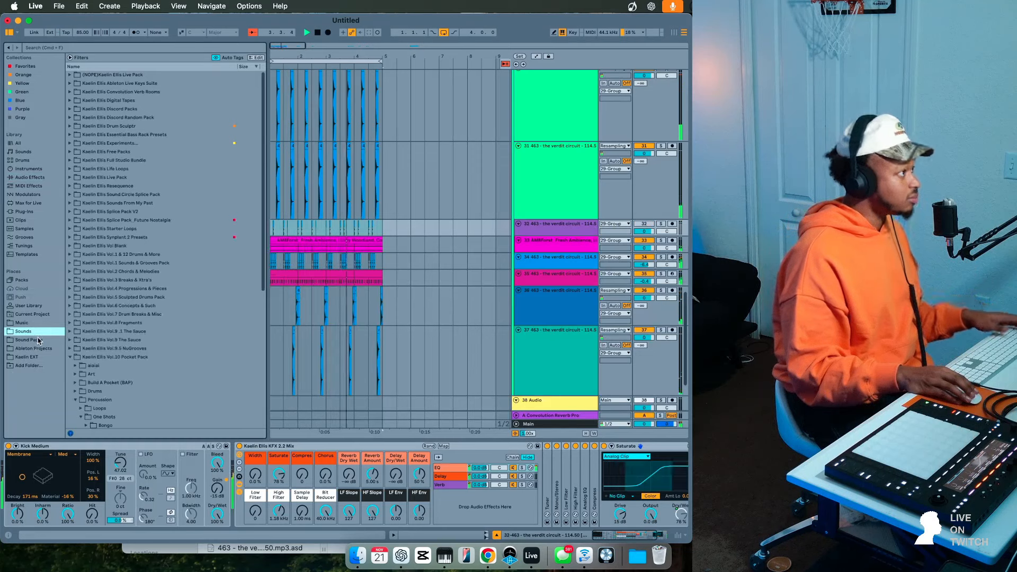
click(76, 178)
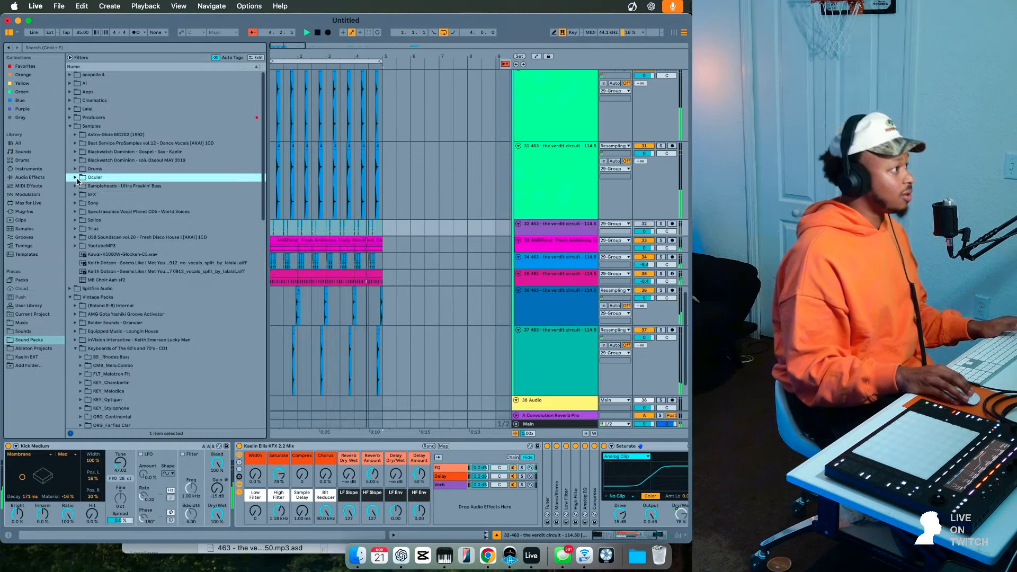
click(24, 332)
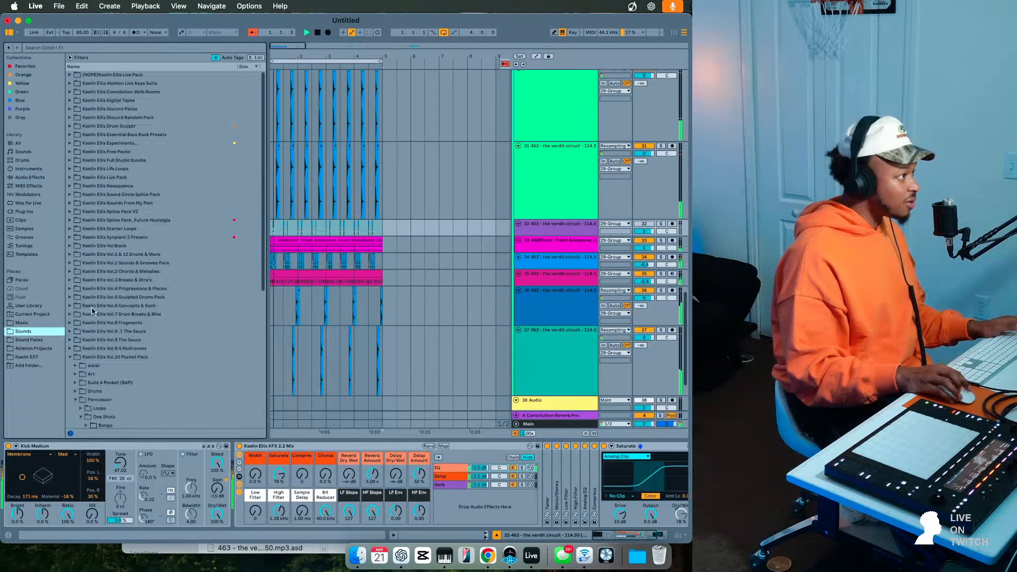
click(87, 318)
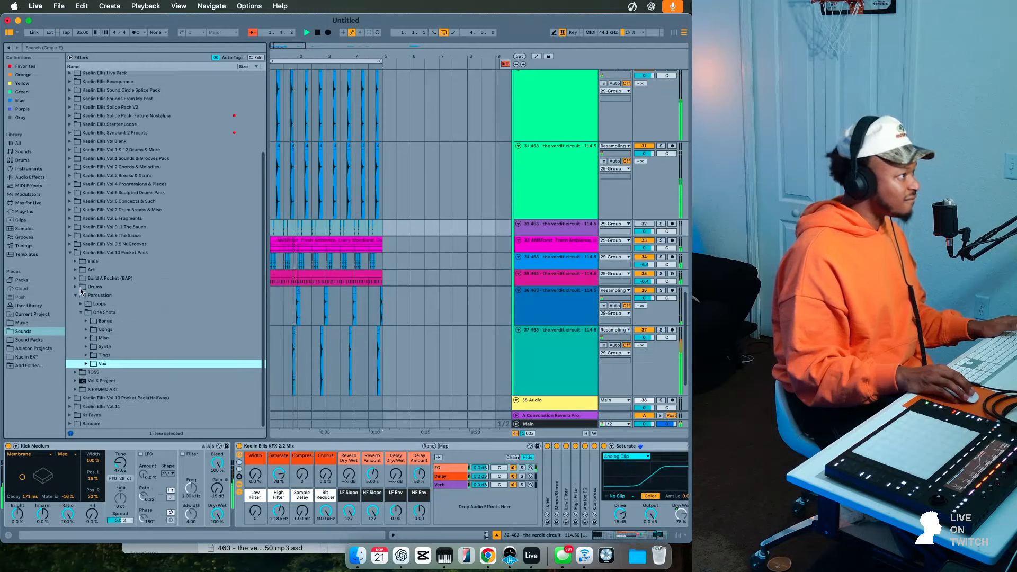
click(75, 287)
click(87, 390)
scroll(120, 393, down, 8)
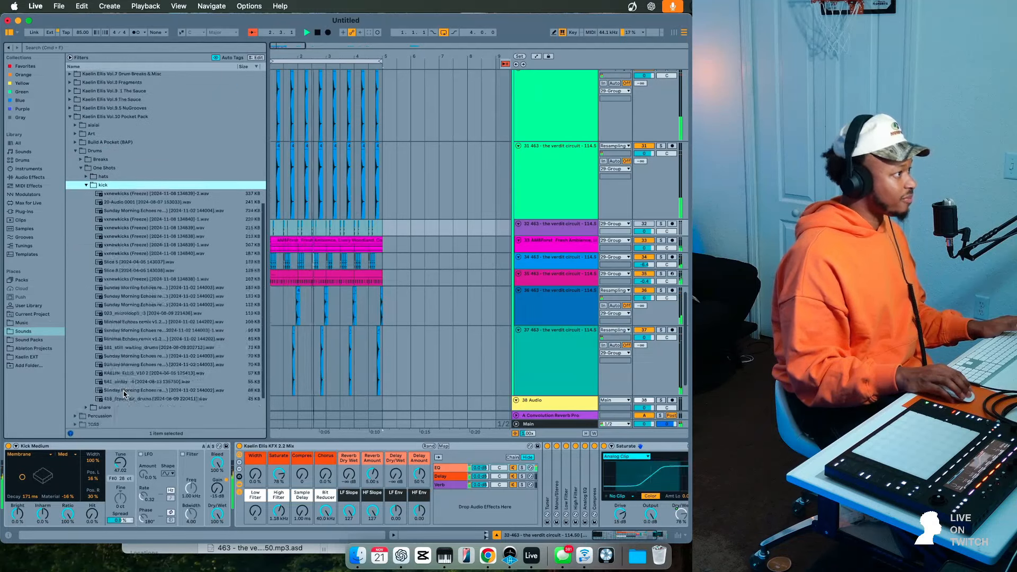
click(121, 392)
- Insert an audio track below track 32 and place the 418_fresh_air_drums kick sample at the start of bar 1
click(545, 225)
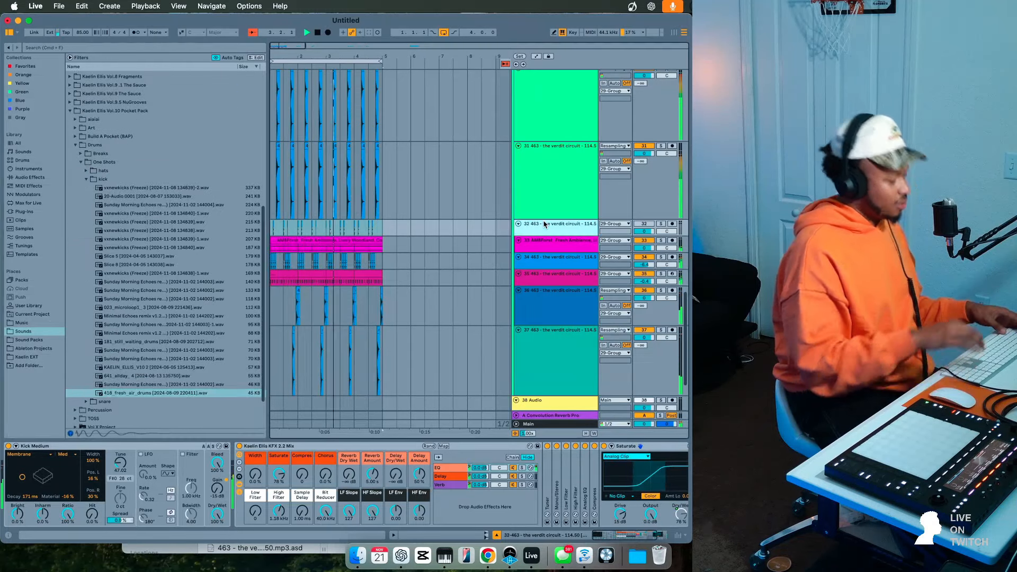
key(super+t)
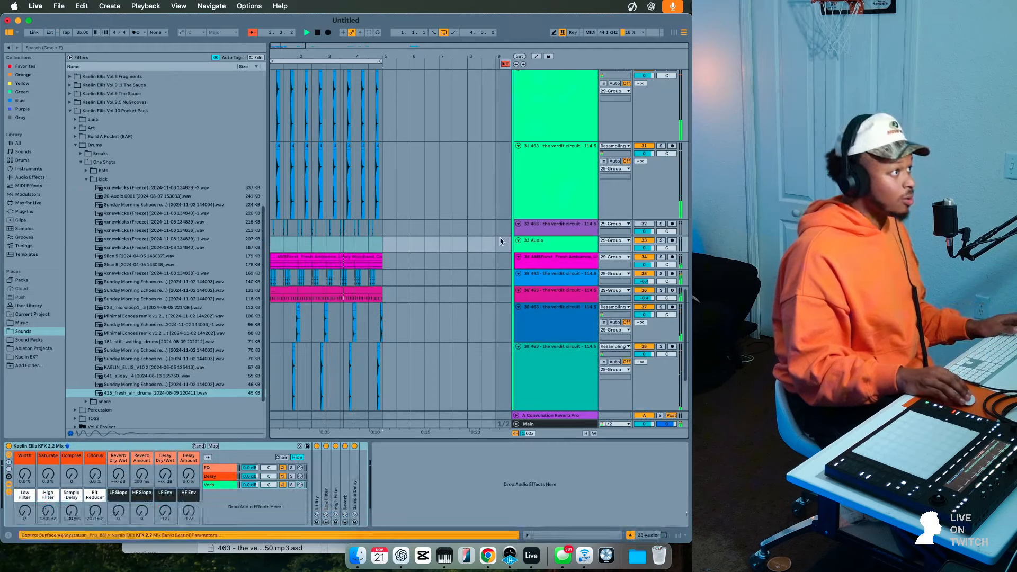
drag(139, 395, 307, 289)
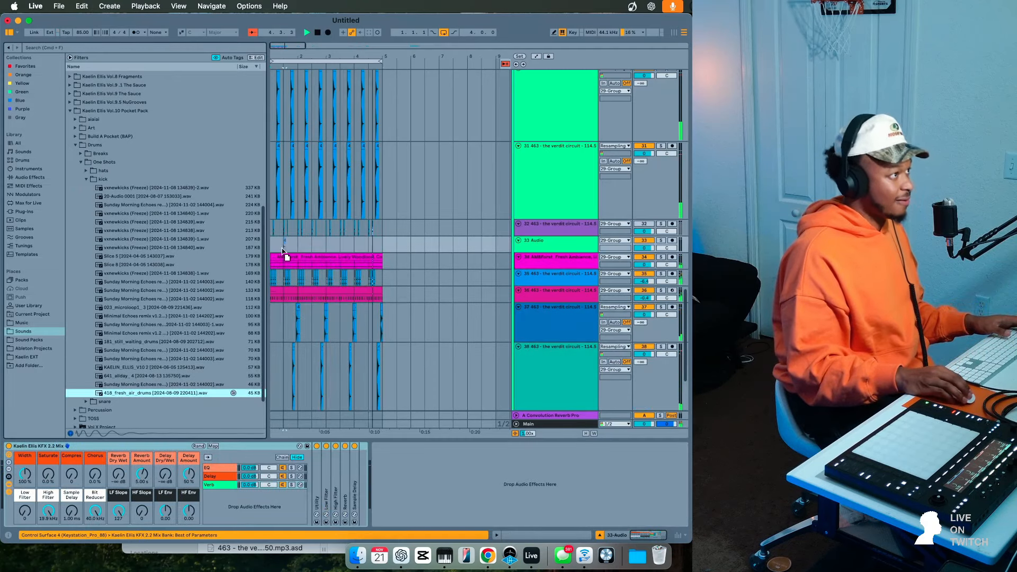
drag(283, 252, 284, 246)
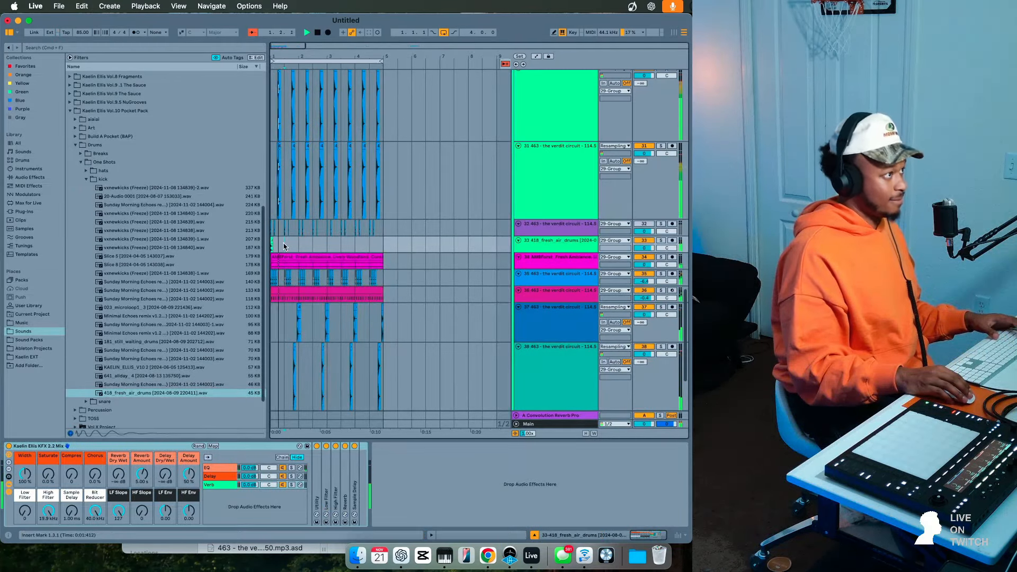
- Repeat the 418_fresh_air_drums kick every two beats through the end of bar 4 on track 33
key(super+d)
key(super+d)
key(super+d)
key(super+d)
key(super+d)
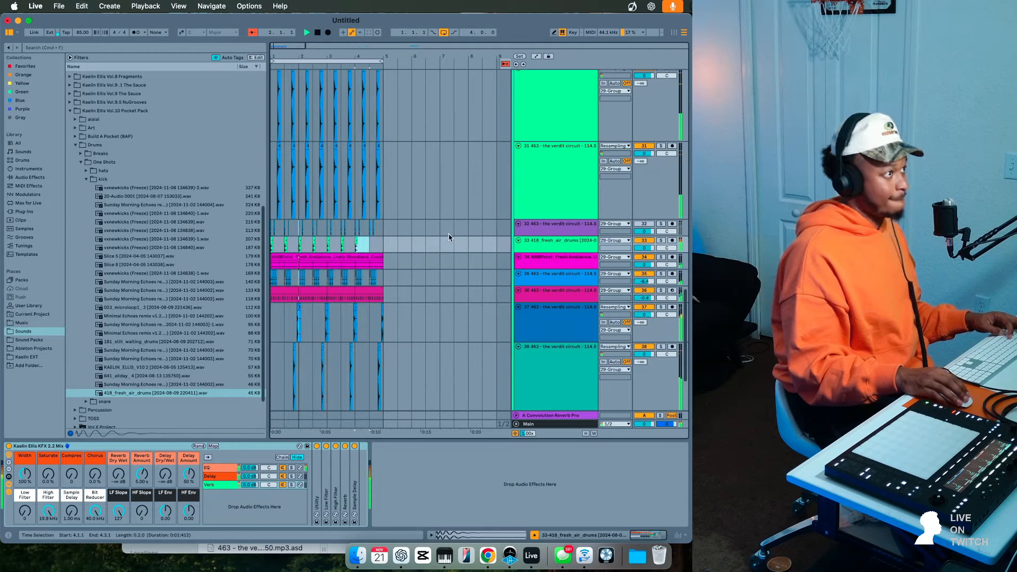
click(592, 247)
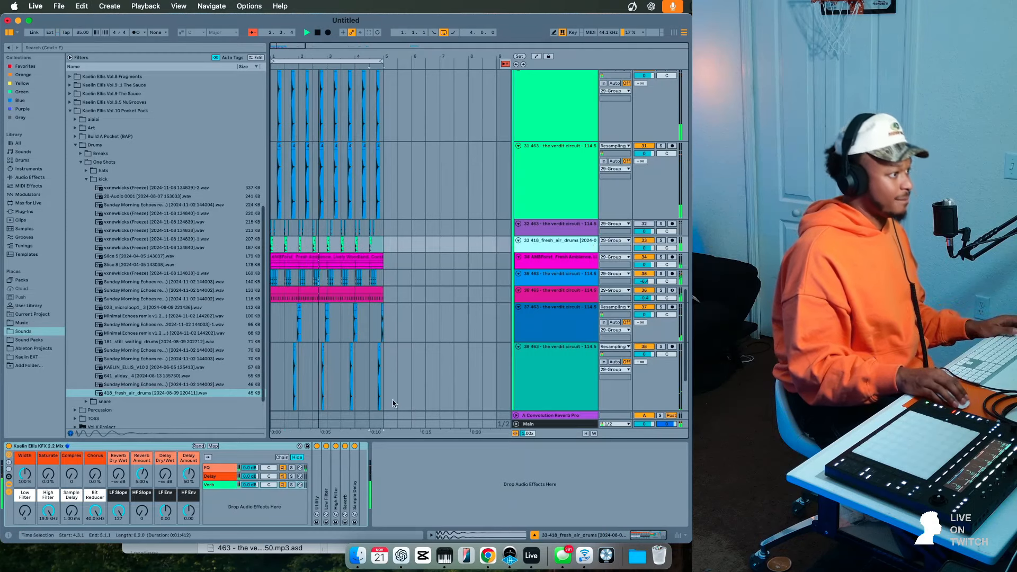
- Lower the volume of track 32 to balance it against the new kick layer
click(564, 234)
scroll(604, 291, up, 5)
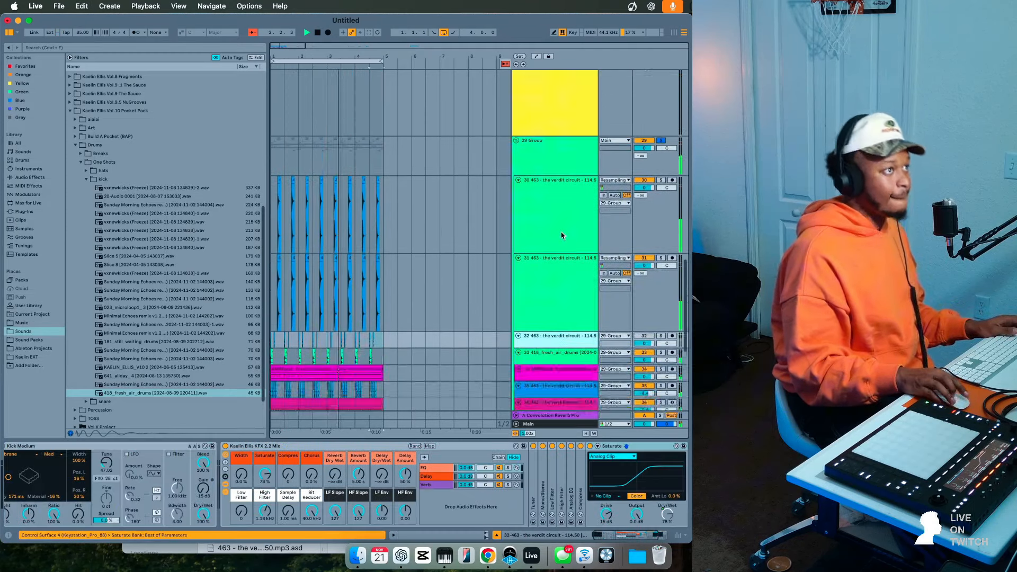
scroll(607, 294, down, 4)
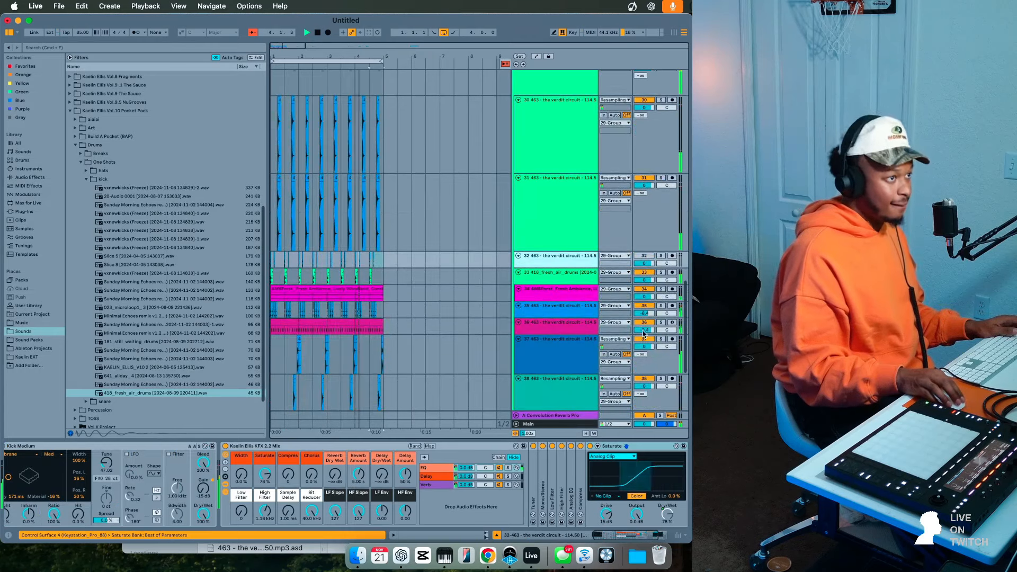
scroll(661, 238, up, 6)
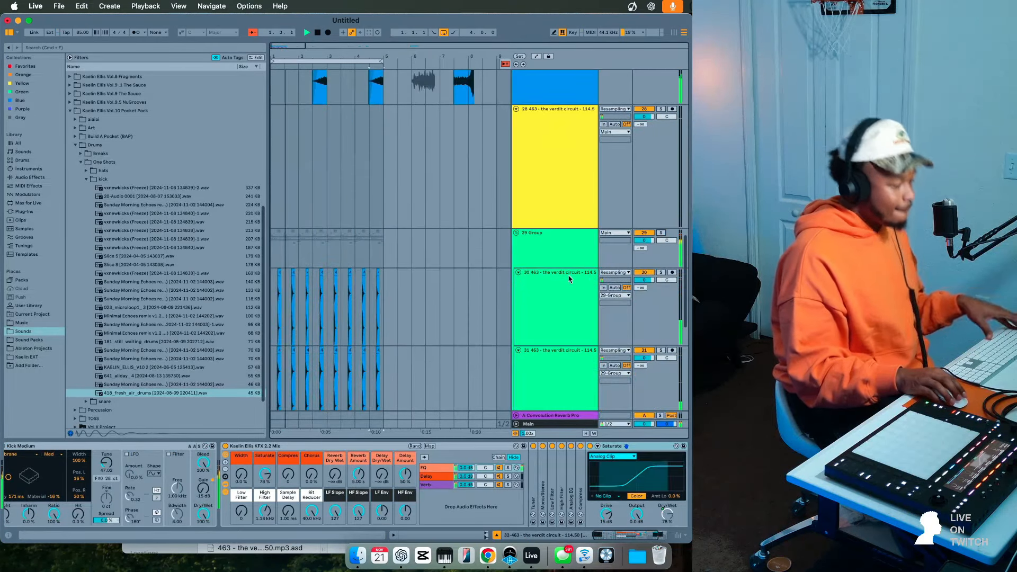
click(558, 251)
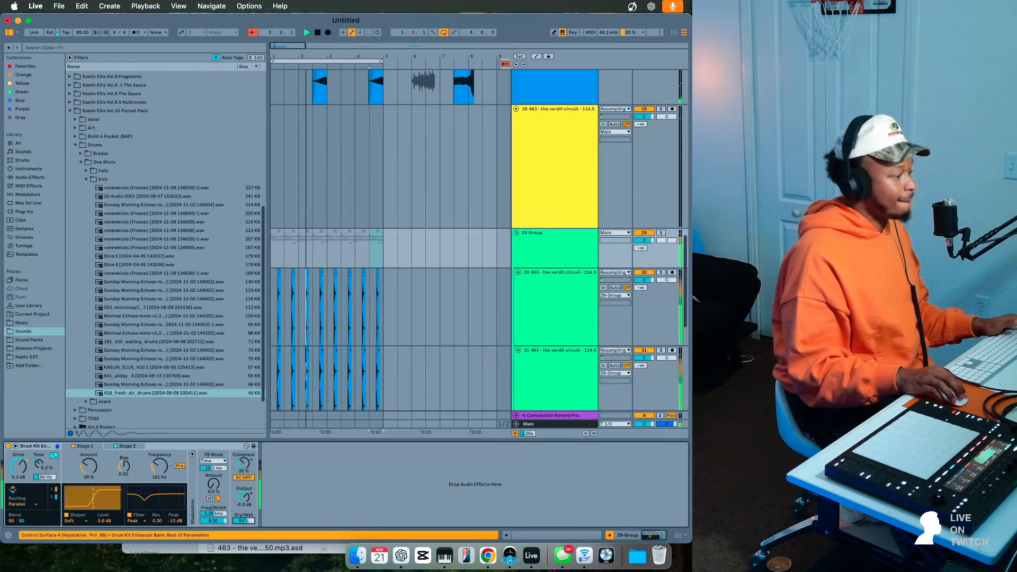
scroll(453, 364, down, 4)
scroll(453, 364, down, 2)
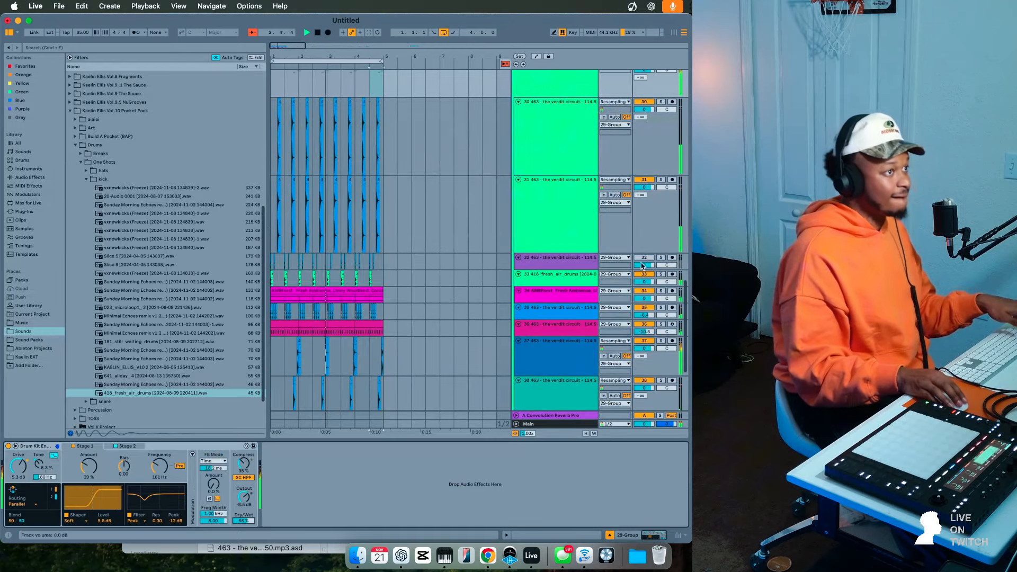
drag(644, 265, 644, 283)
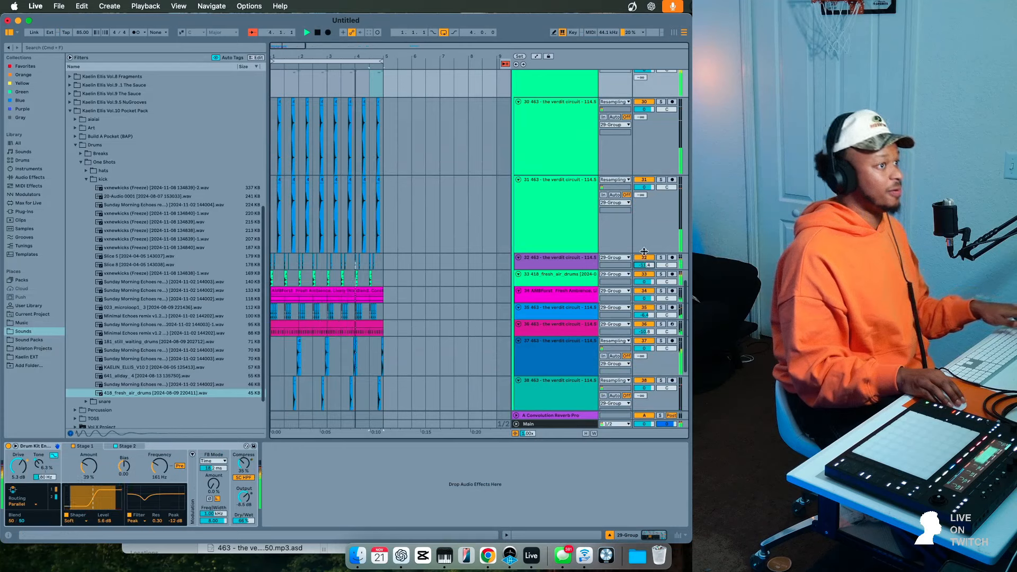
- Turn off the Drum Kit Enhancer device on the 29 Group
click(539, 118)
click(526, 275)
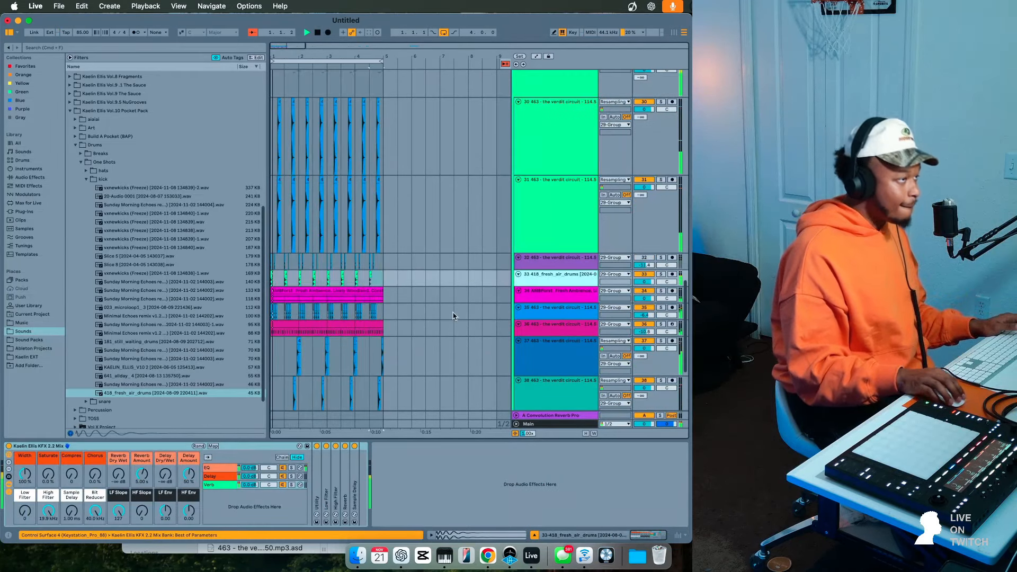
scroll(530, 186, up, 4)
click(527, 199)
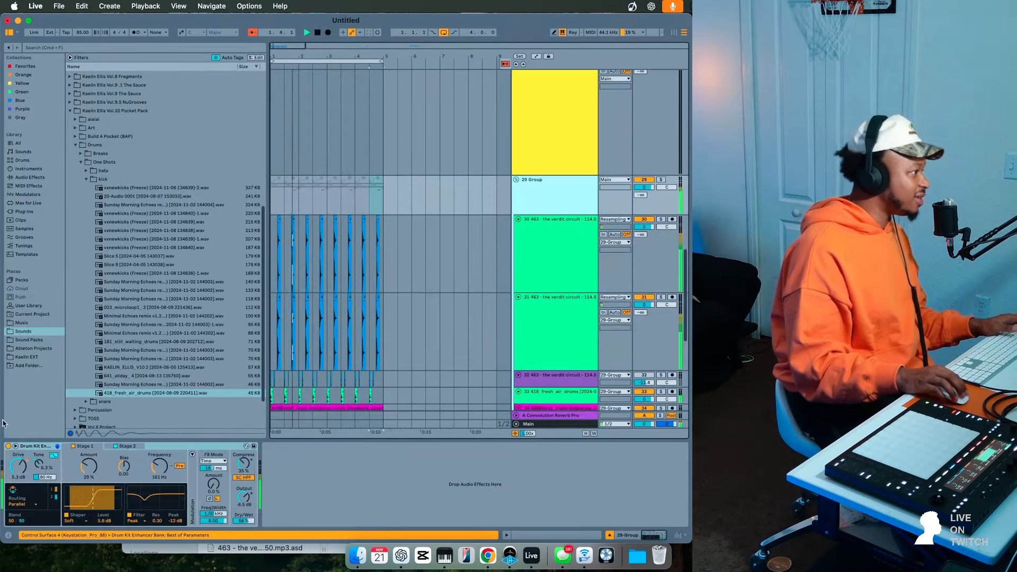
click(8, 447)
- Add KNOCK from the Favorites collection to the 29 Group and choose its DECAP - BREAKBEAT HARD preset
click(25, 66)
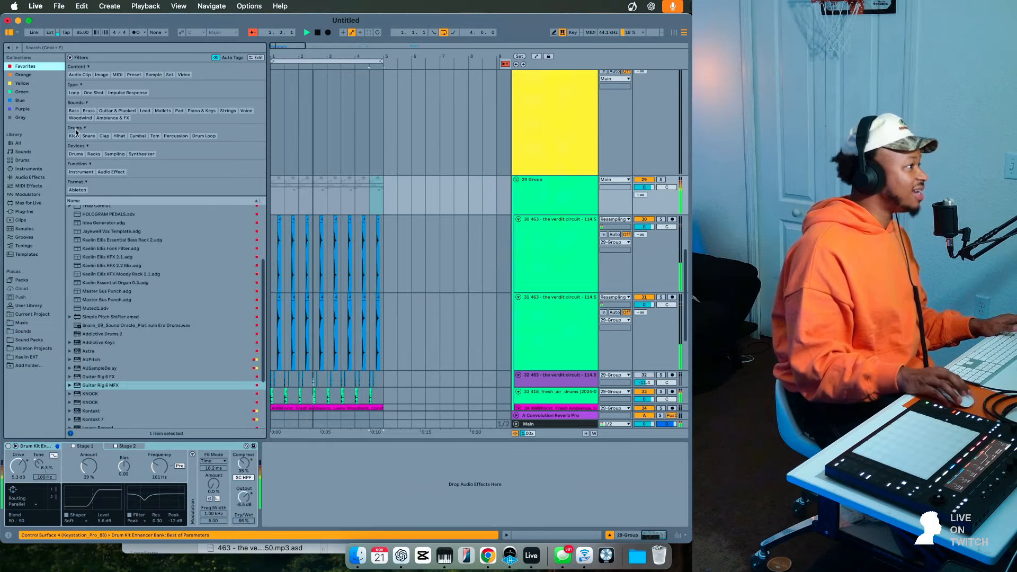
click(97, 321)
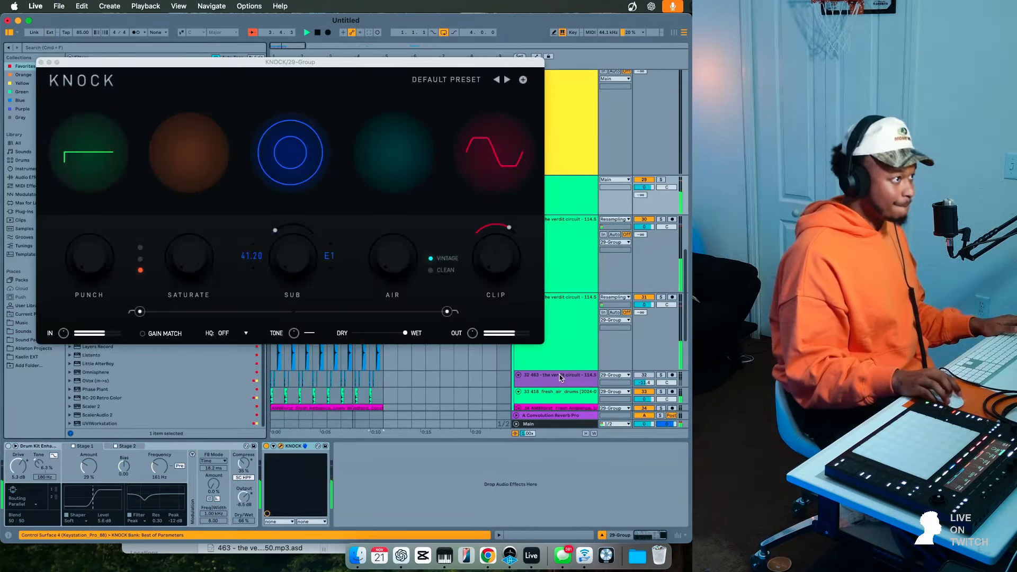
click(507, 80)
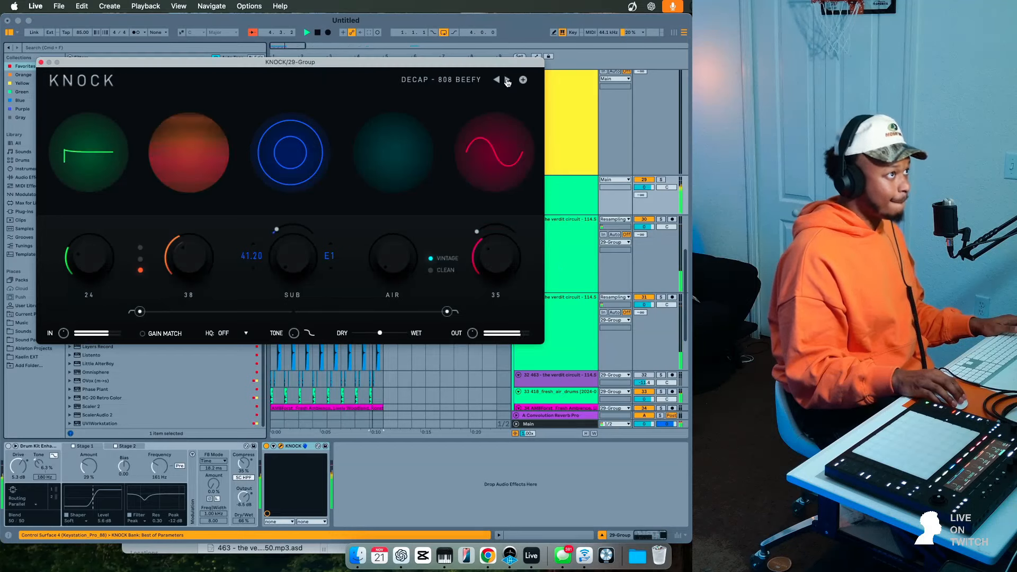
click(507, 80)
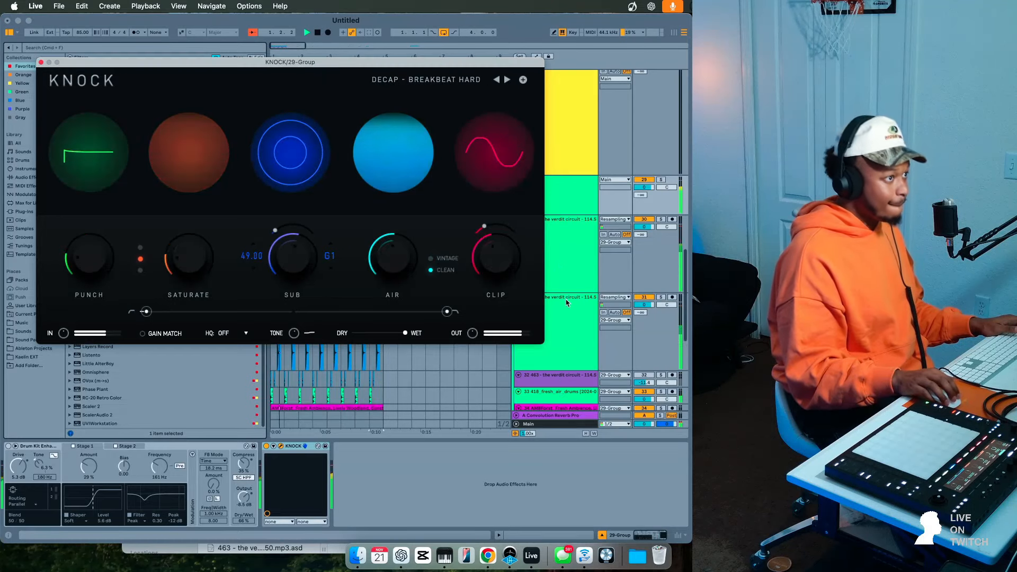
- On track 30's mix effects rack, set Low Filter to 48 and High Filter to about 1.31 kHz, and close the KNOCK window
click(558, 276)
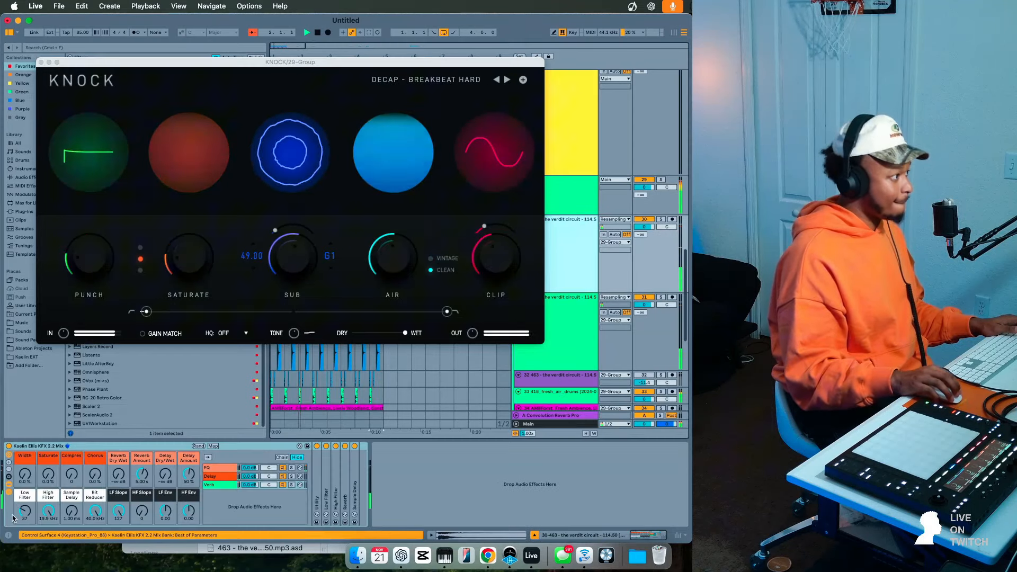
drag(25, 512, 47, 204)
drag(48, 511, 48, 547)
click(41, 62)
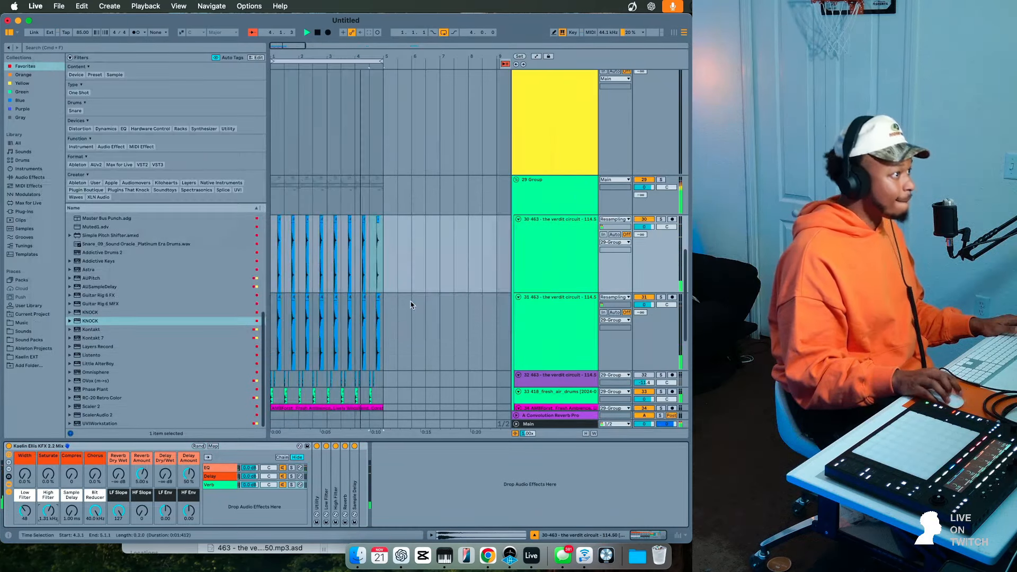
- On track 35's mix effects rack, set High Filter to about 5.98 kHz
scroll(537, 306, down, 5)
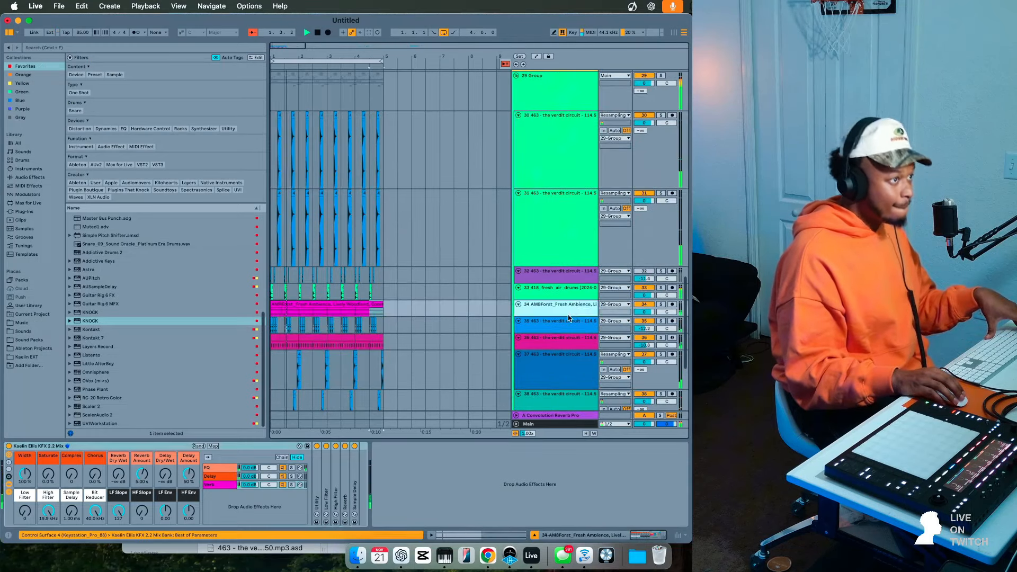
click(487, 332)
drag(46, 515, 47, 509)
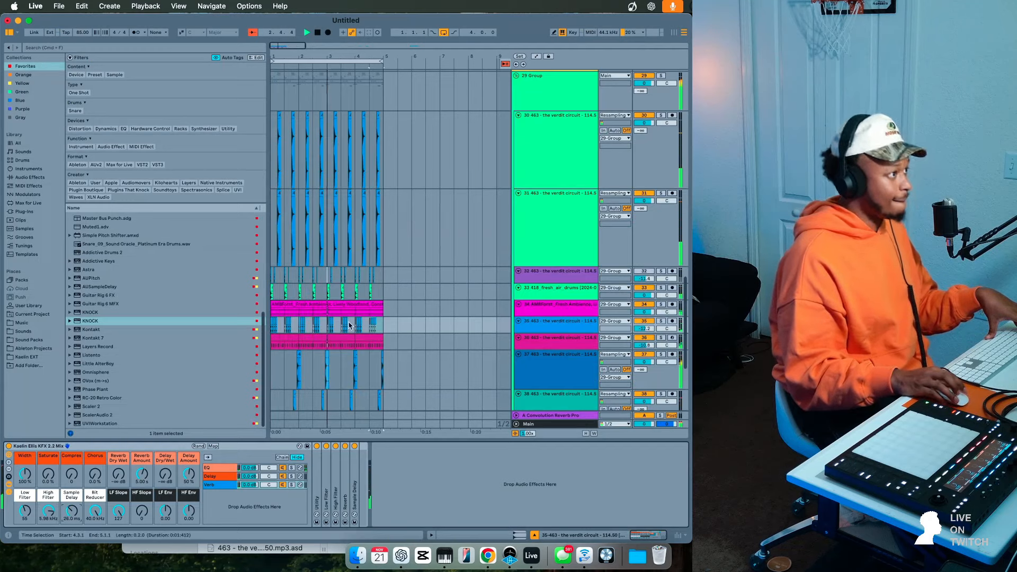
click(281, 294)
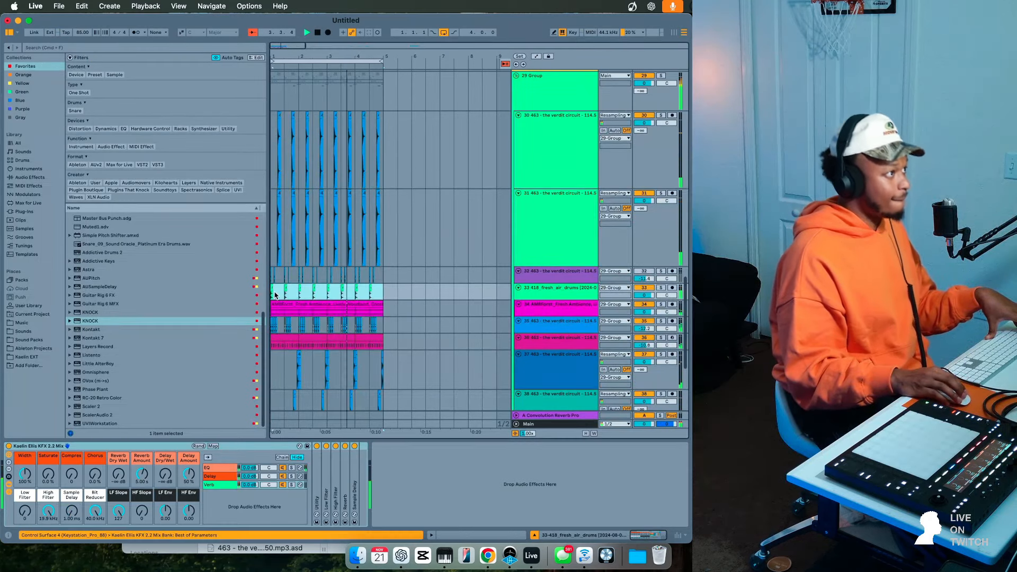
scroll(366, 259, up, 10)
click(367, 260)
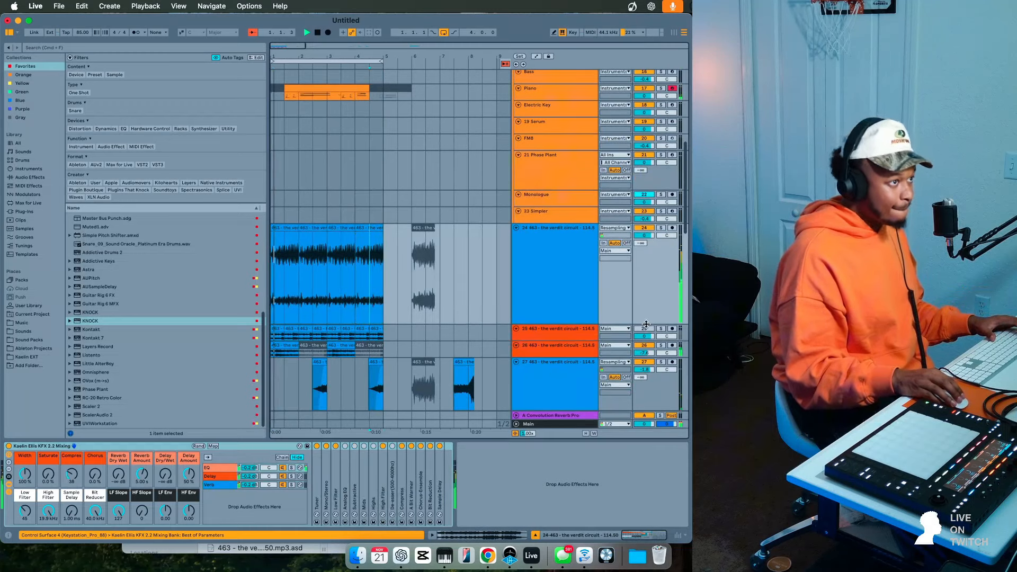
click(536, 334)
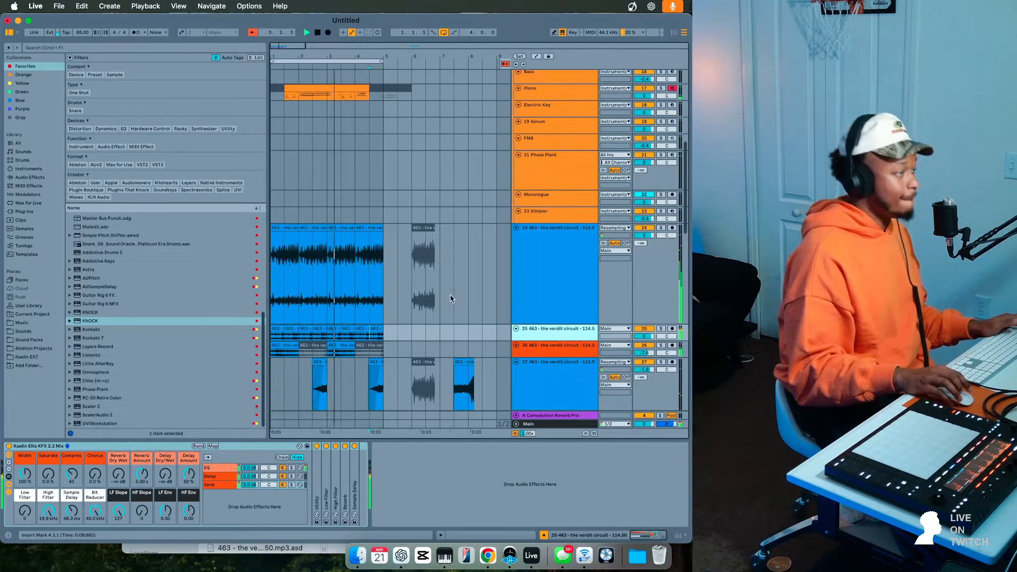
scroll(451, 298, down, 10)
- Duplicate track 33 together with its 418_fresh_air_drums kick clips
click(382, 229)
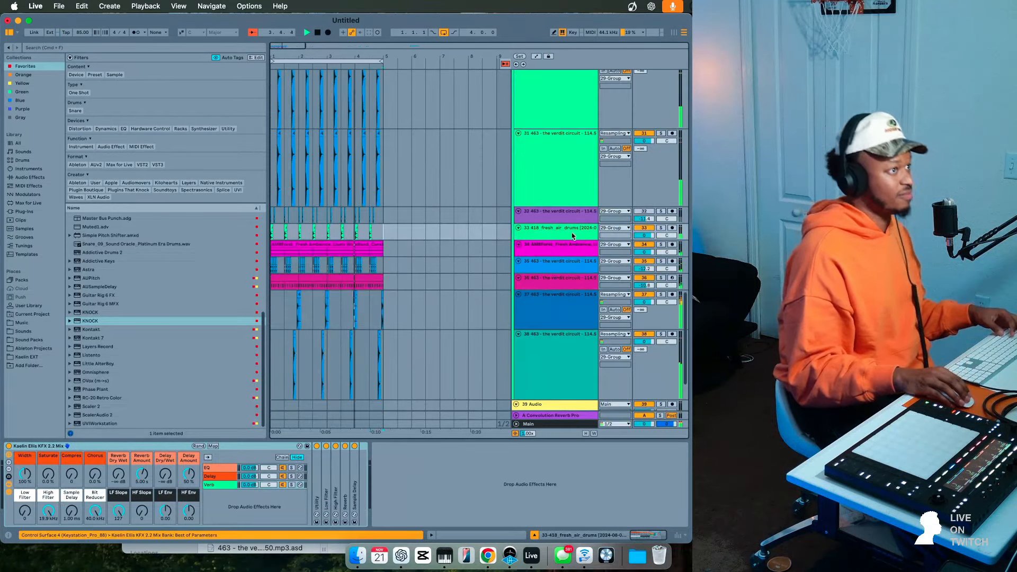
click(572, 233)
click(645, 212)
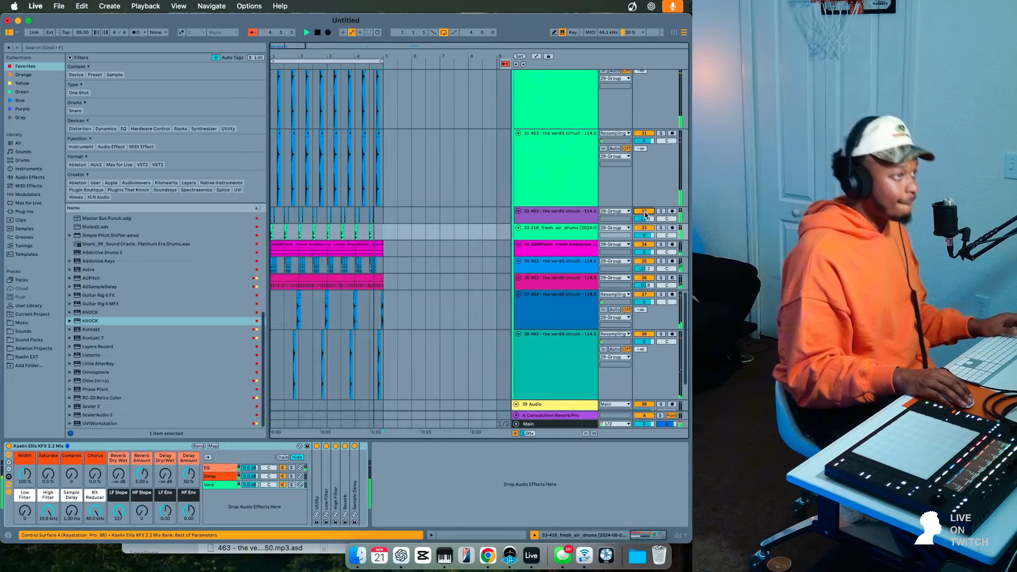
click(563, 233)
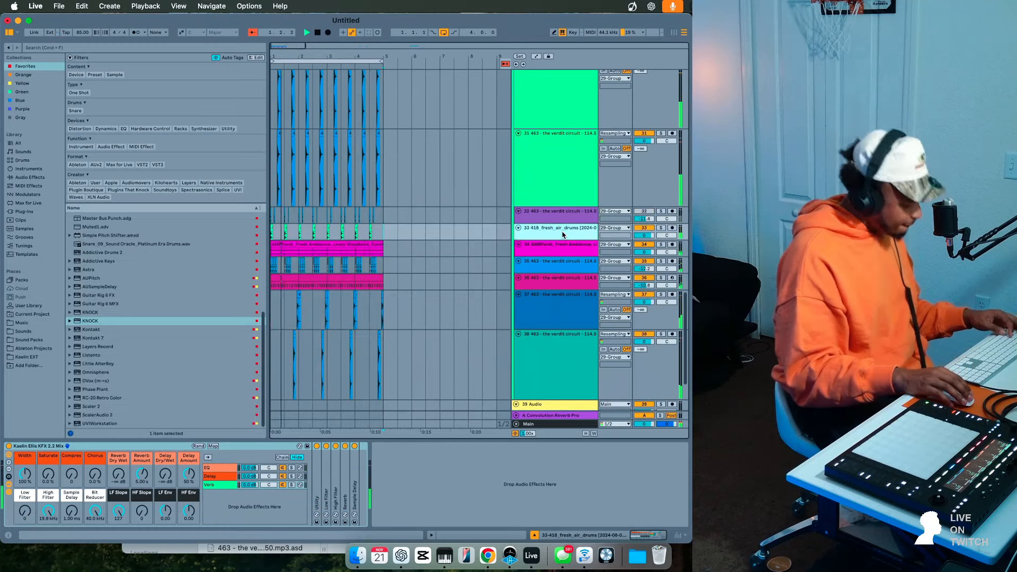
key(super+d)
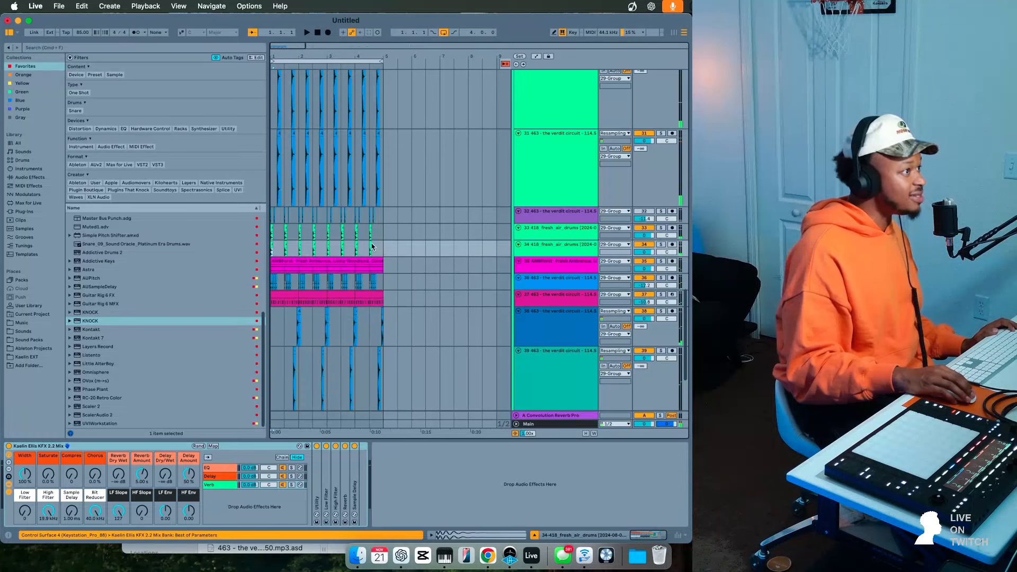
- Using a 1/16 grid, shift all kick clips on duplicated track 34 later so the first starts at 1.1.4, and play from the start
click(373, 247)
right_click(377, 245)
click(438, 429)
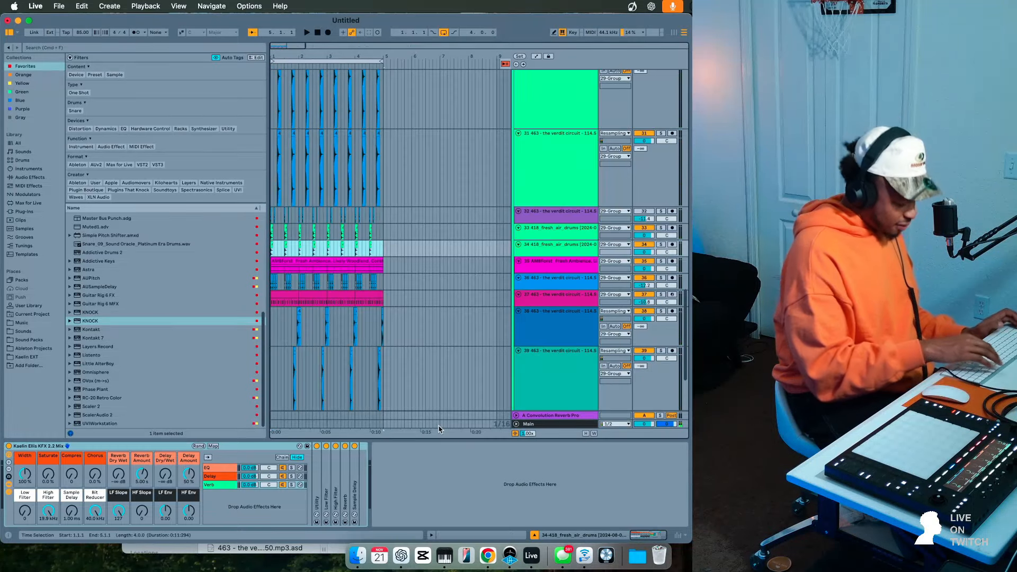
key(plus)
key(plus)
key(plus)
key(plus)
scroll(438, 429, up, 1)
scroll(438, 430, right, 2)
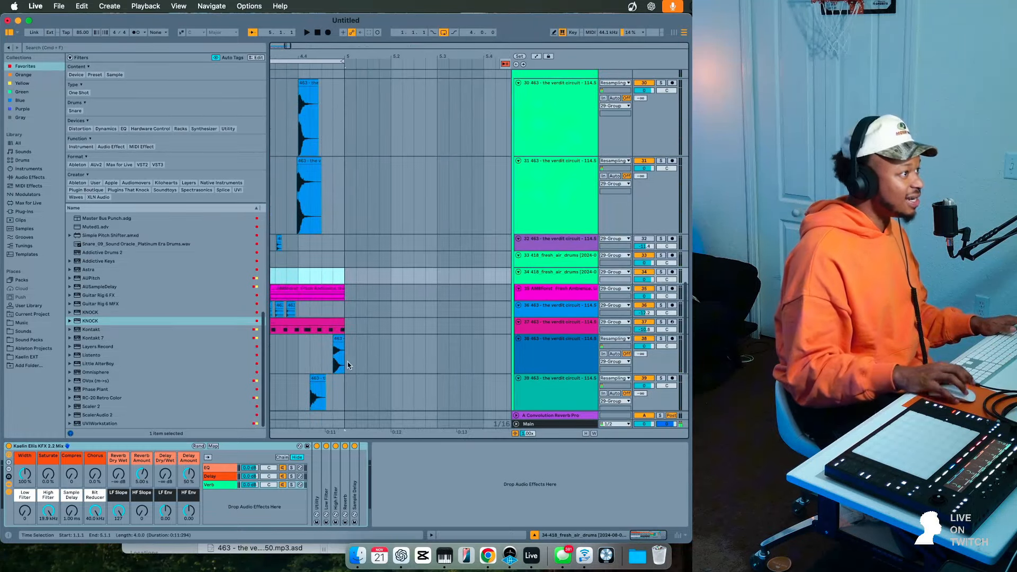
scroll(328, 317, left, 12)
drag(278, 272, 309, 272)
key(space)
key(Home)
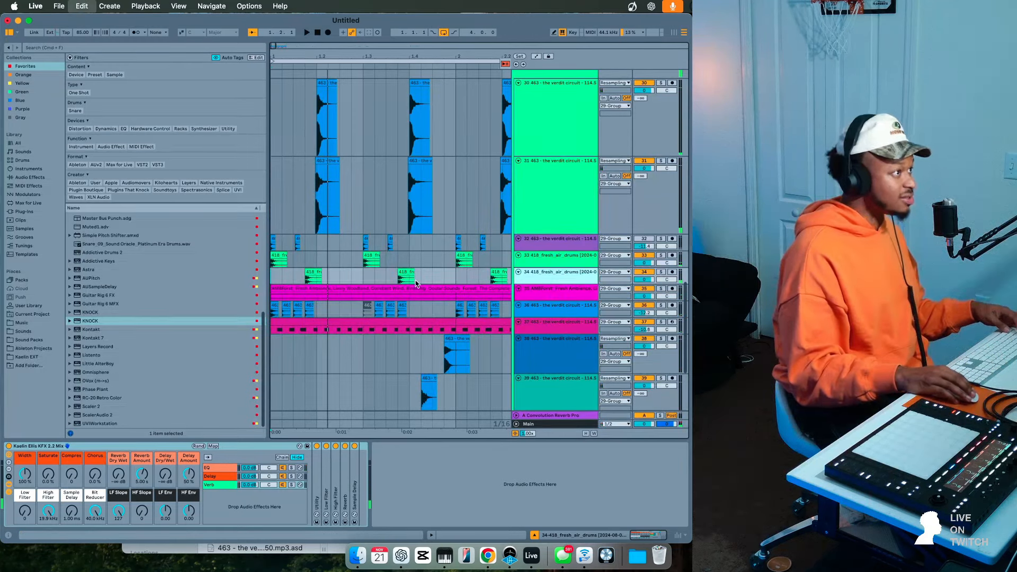
- Duplicate track 34 and move the first kick clip on the copy to 1.2.2
key(super+d)
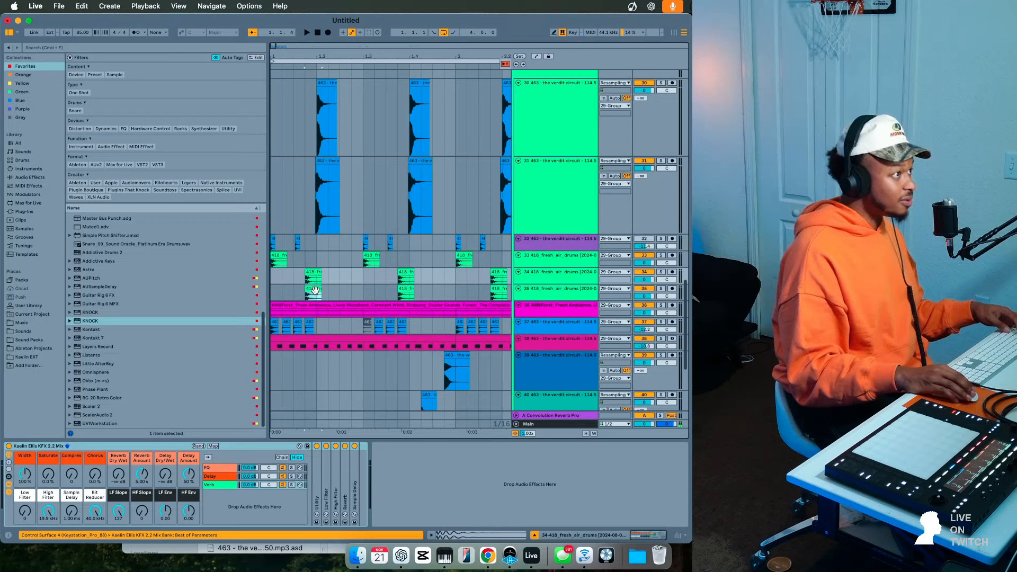
drag(348, 296, 345, 289)
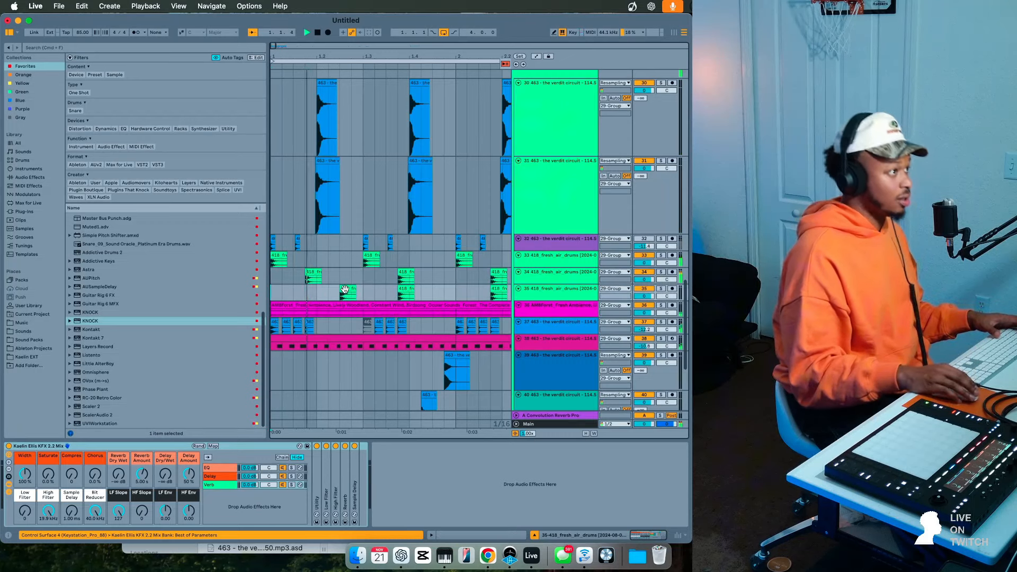
drag(350, 286, 351, 290)
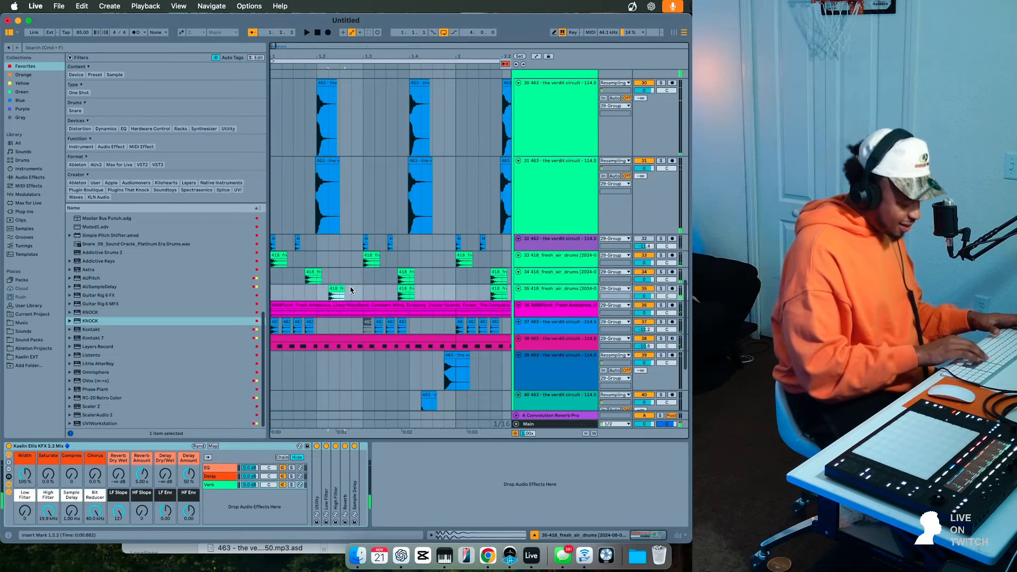
- Shift track 35's second kick clip to 1.4.1 and repeat bar 1 of tracks 34 and 35 through bar 4
click(404, 281)
drag(404, 289, 416, 292)
scroll(460, 295, right, 15)
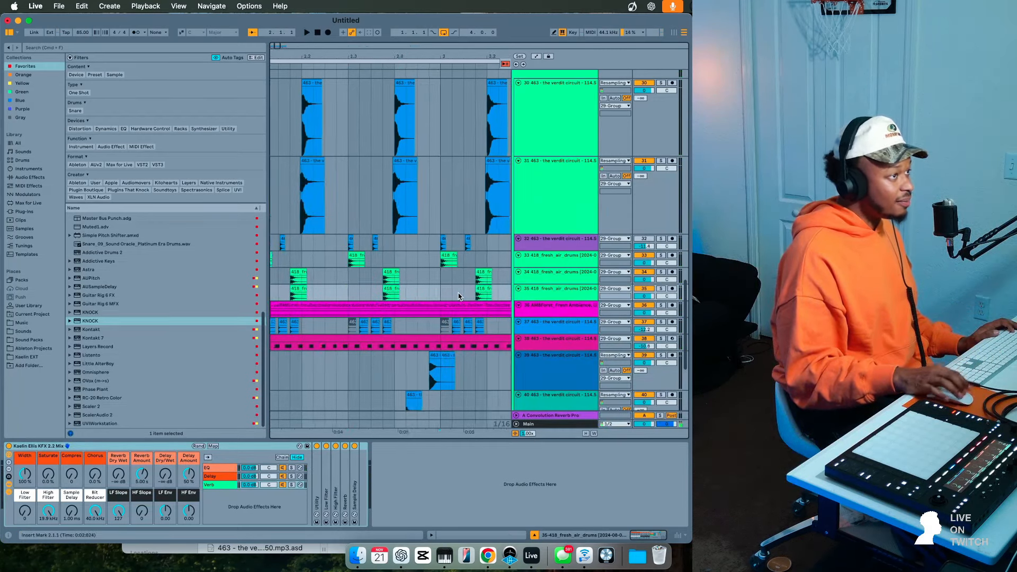
shift+click(439, 278)
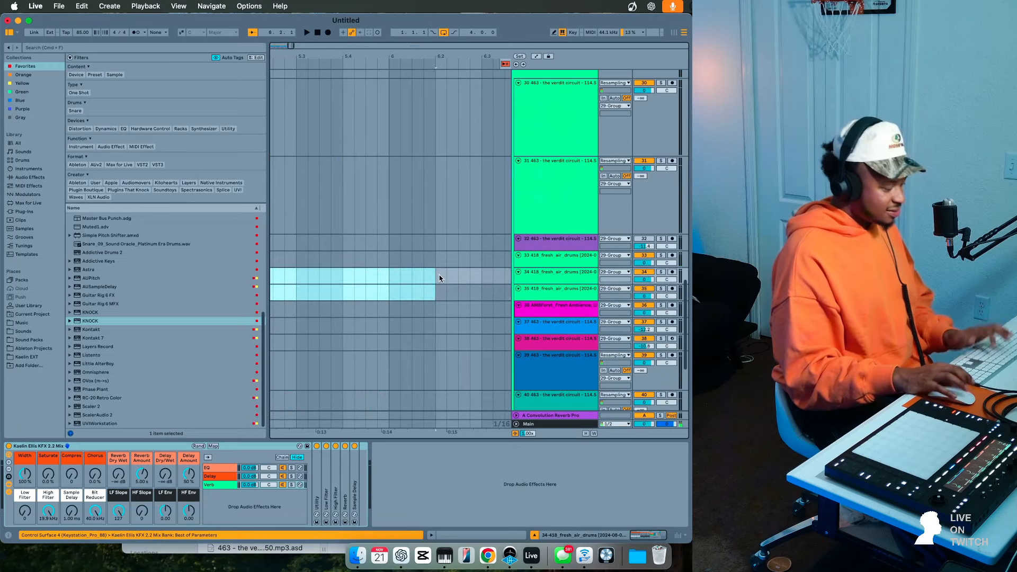
scroll(439, 278, left, 15)
drag(456, 294, 252, 273)
key(space)
key(super+d)
key(super+d)
key(super+d)
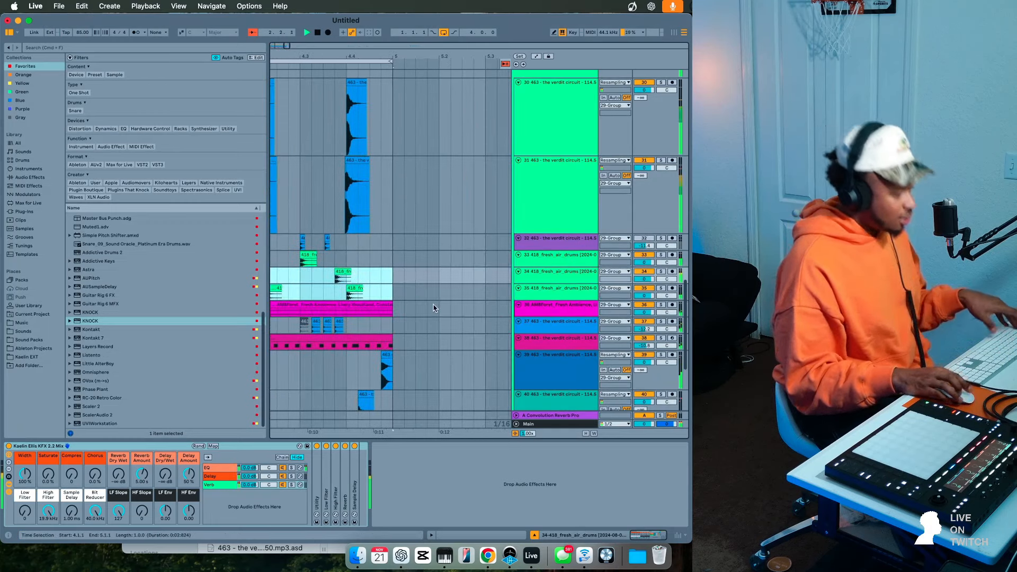
- Show the sampler controls of track 38 and raise that track's volume slightly
click(560, 359)
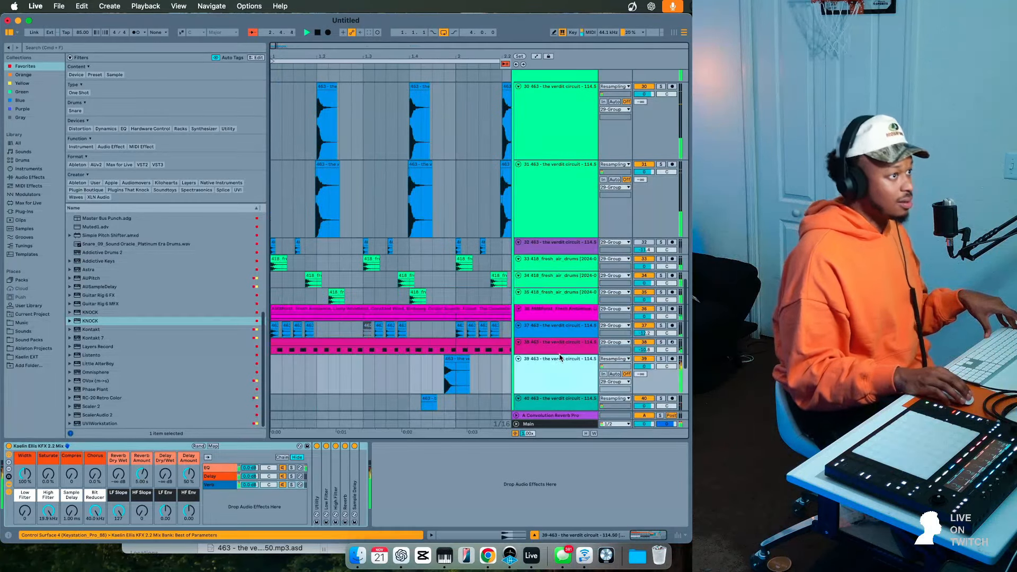
click(558, 345)
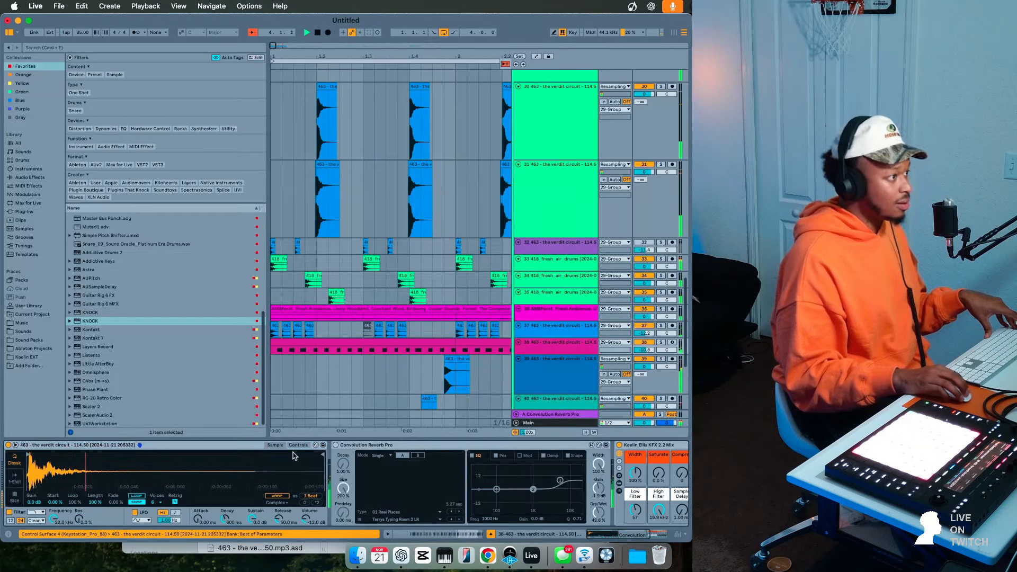
click(297, 446)
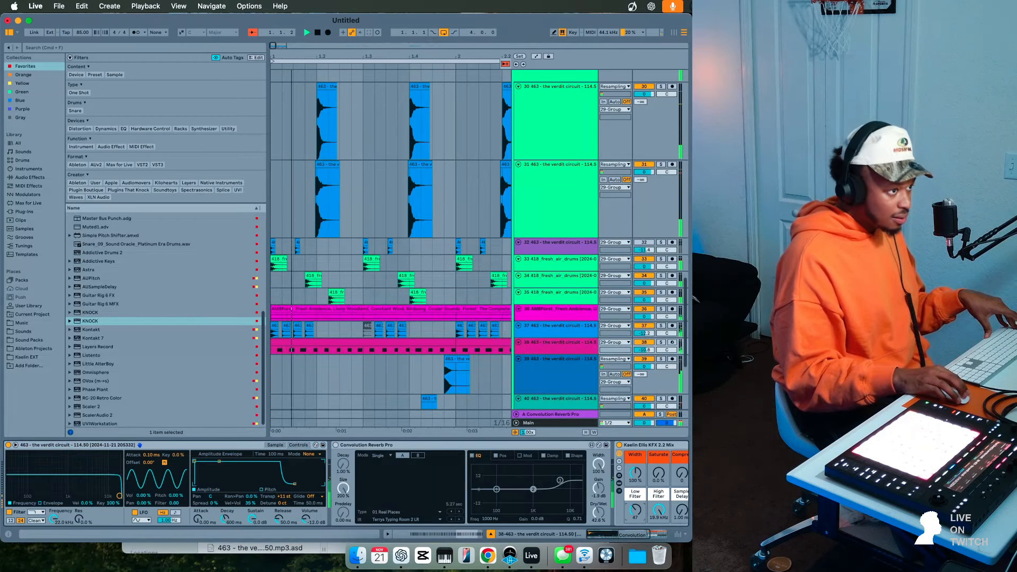
drag(644, 350, 644, 341)
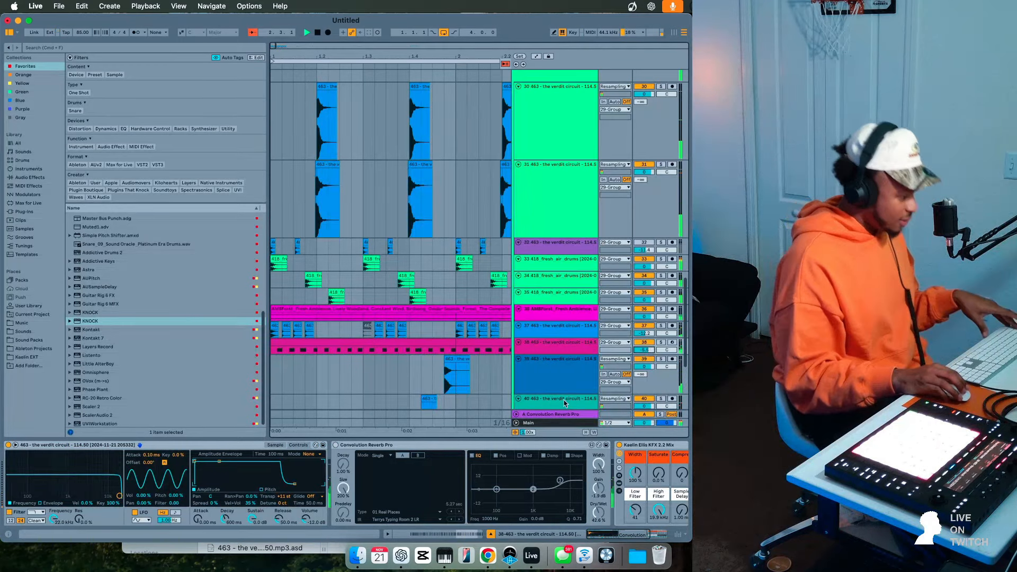
- During playback, inspect the effects on sample tracks 24, 26 and 27 and on the instrument tracks above them
mouse_move(272, 45)
mouse_down()
mouse_move(275, 23)
mouse_move(273, 40)
mouse_up()
scroll(351, 174, up, 1)
scroll(351, 177, up, 10)
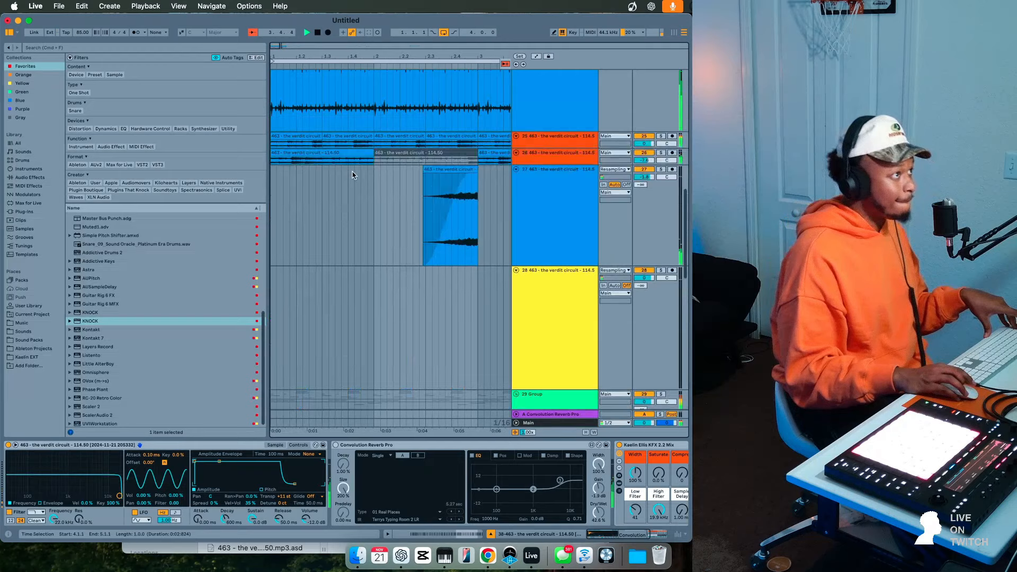
scroll(542, 169, up, 3)
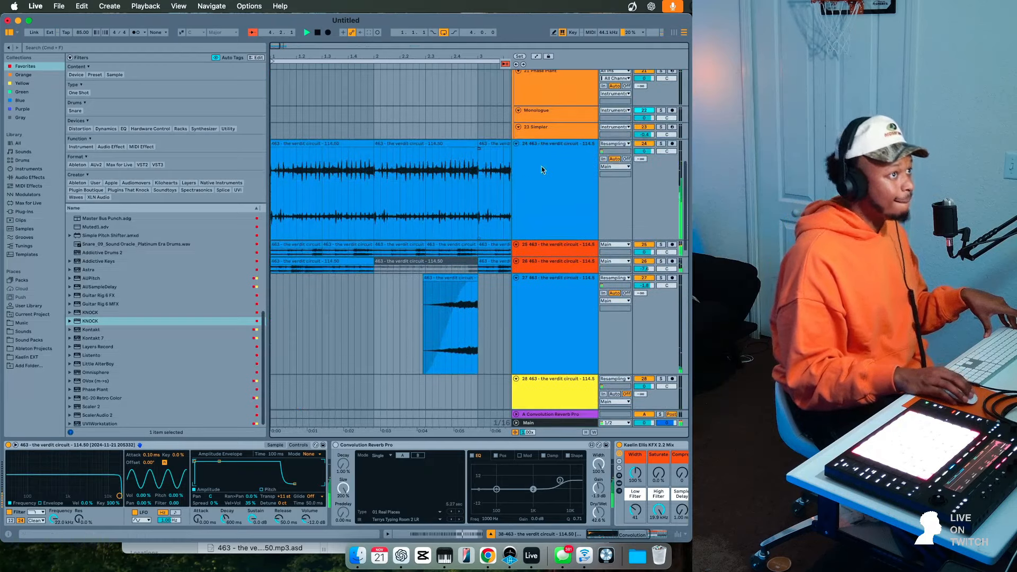
click(577, 182)
click(536, 280)
click(538, 268)
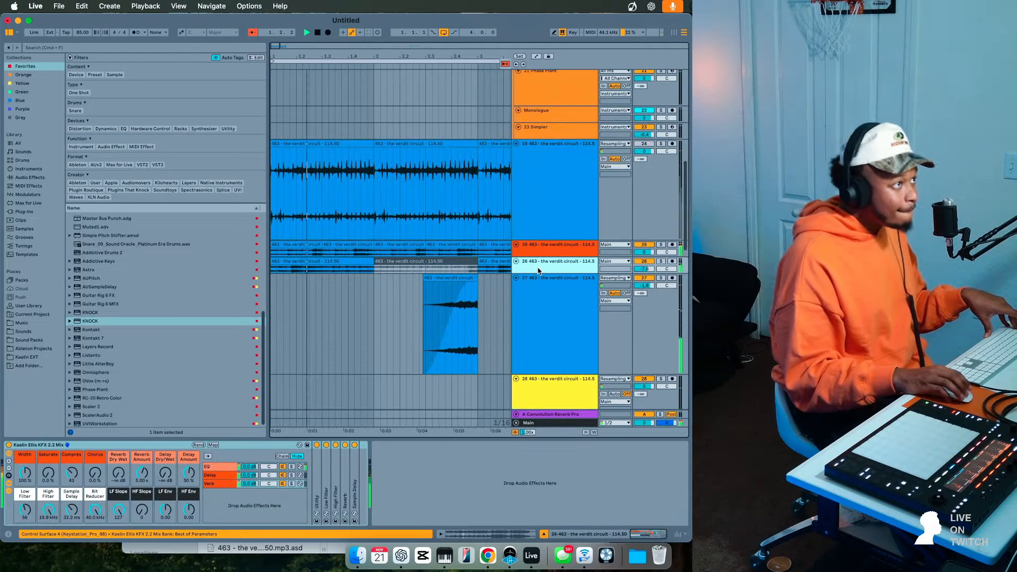
scroll(537, 268, up, 7)
click(583, 204)
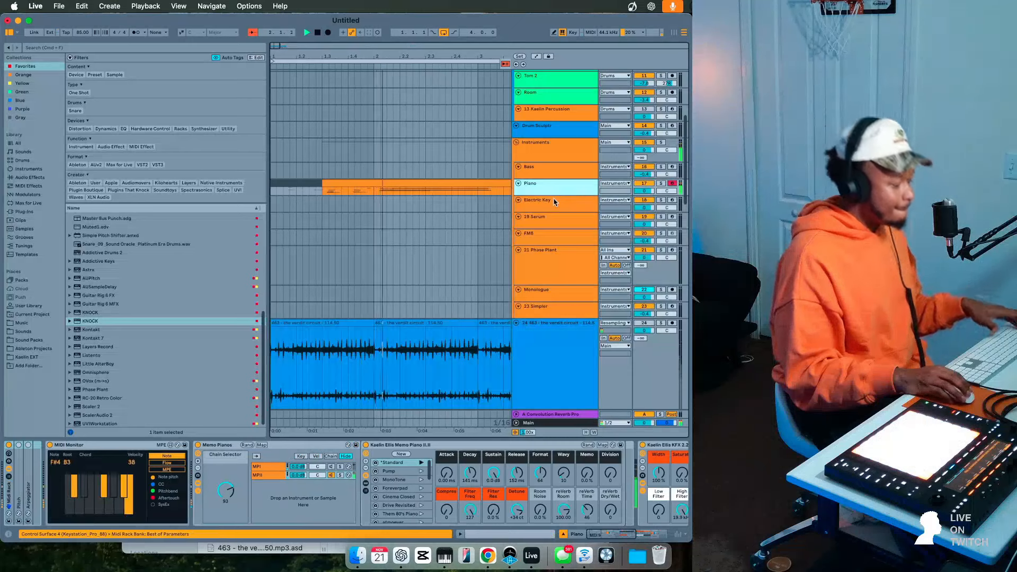
scroll(599, 310, down, 5)
click(532, 199)
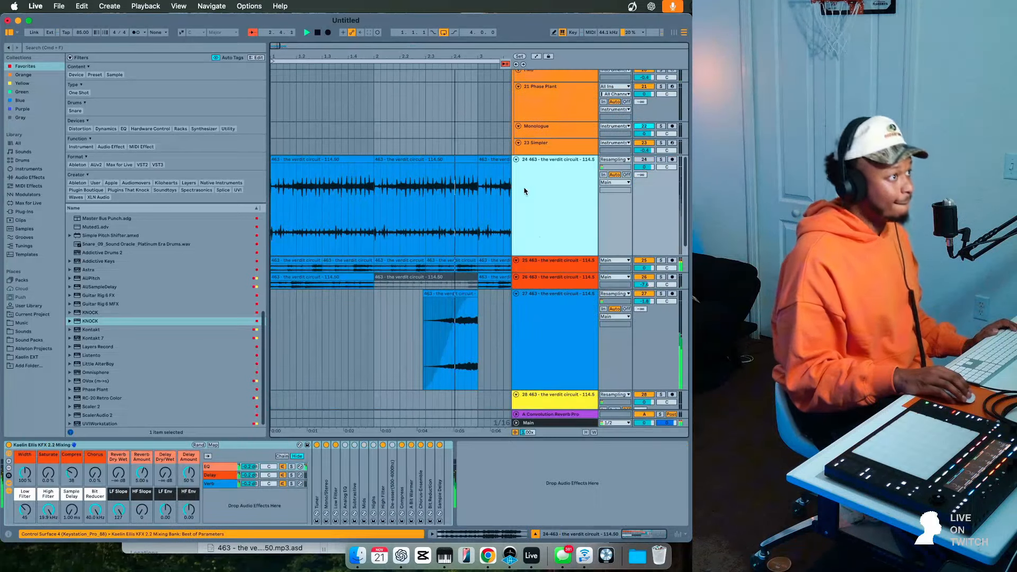
- Deactivate track 26 and audition the sample layers on tracks 24 and 25, also trying track 27 muted
click(653, 279)
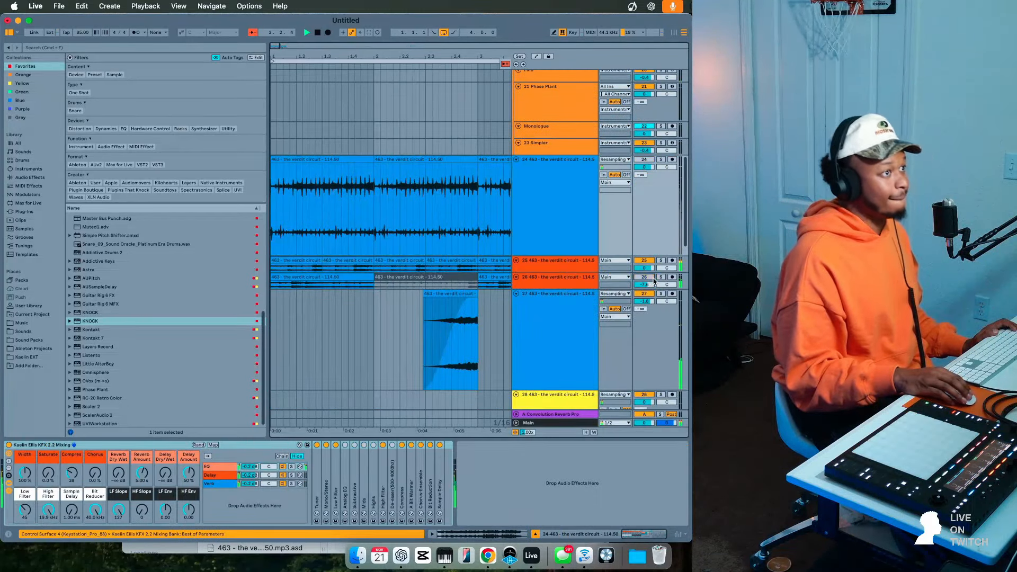
click(571, 271)
scroll(570, 238, up, 5)
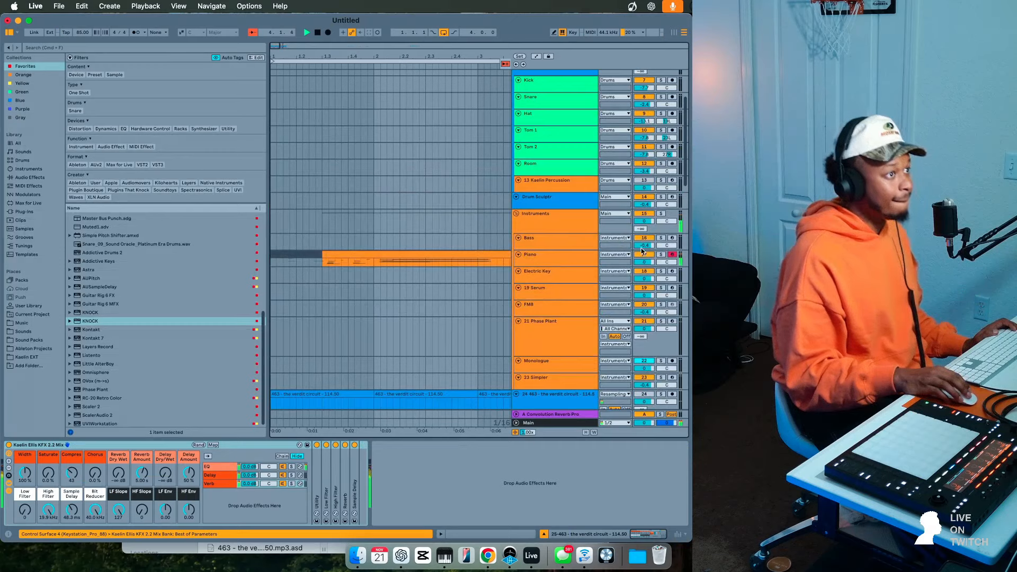
scroll(562, 293, down, 5)
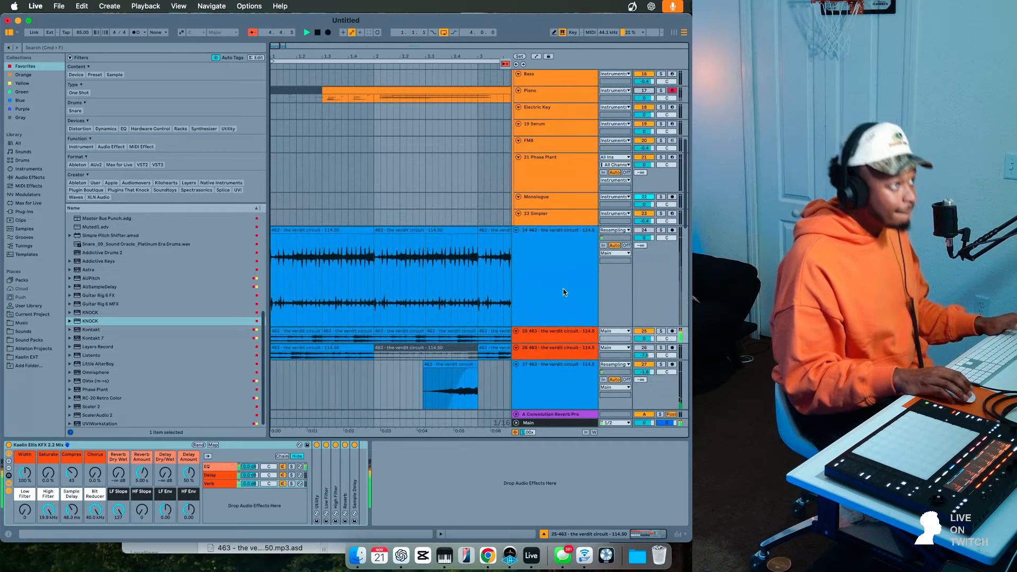
click(559, 300)
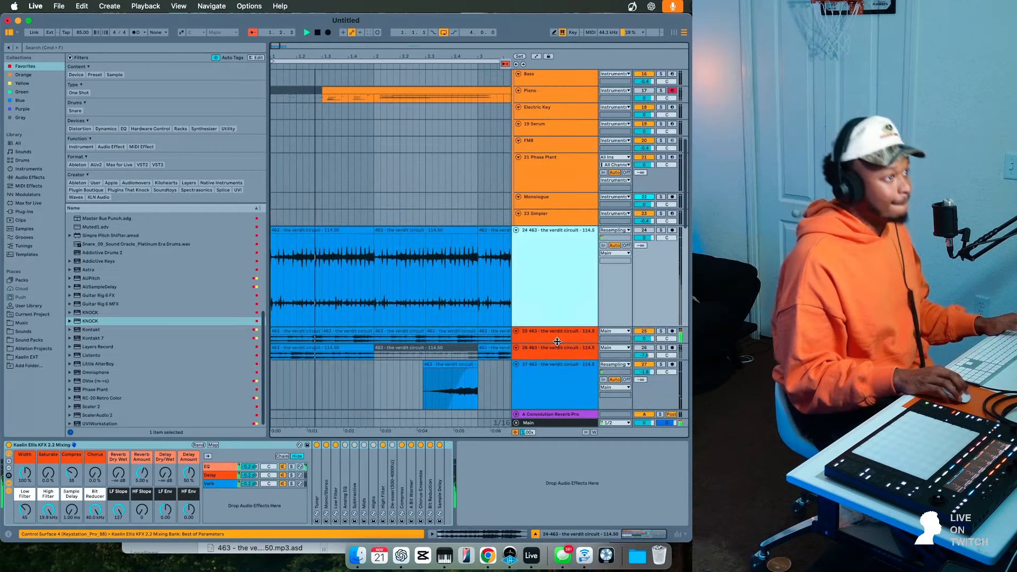
click(651, 372)
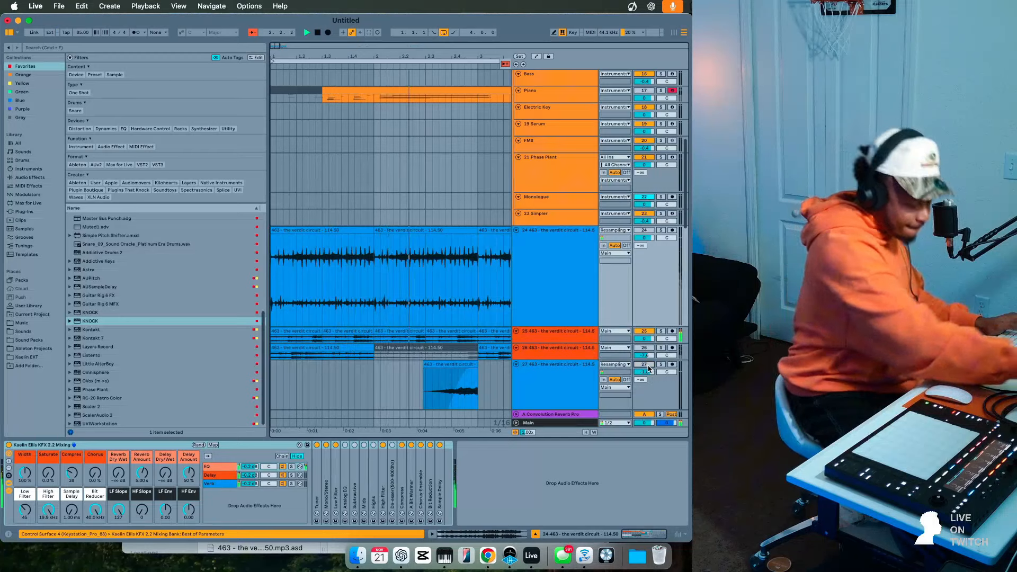
scroll(364, 282, down, 3)
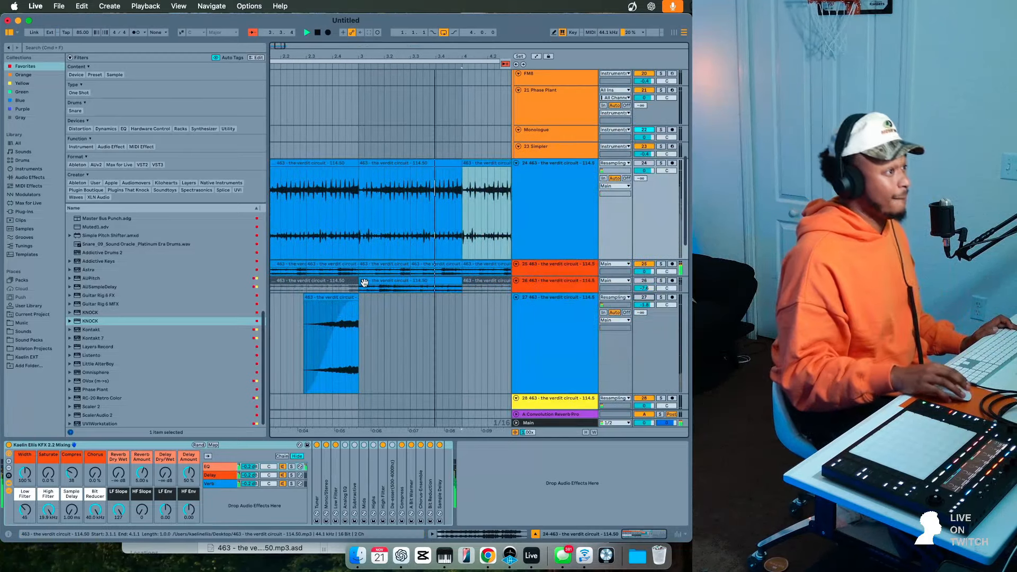
- Check the 19 Serum and FM8 instrument tracks and stop playback
scroll(365, 283, up, 10)
click(546, 263)
click(550, 279)
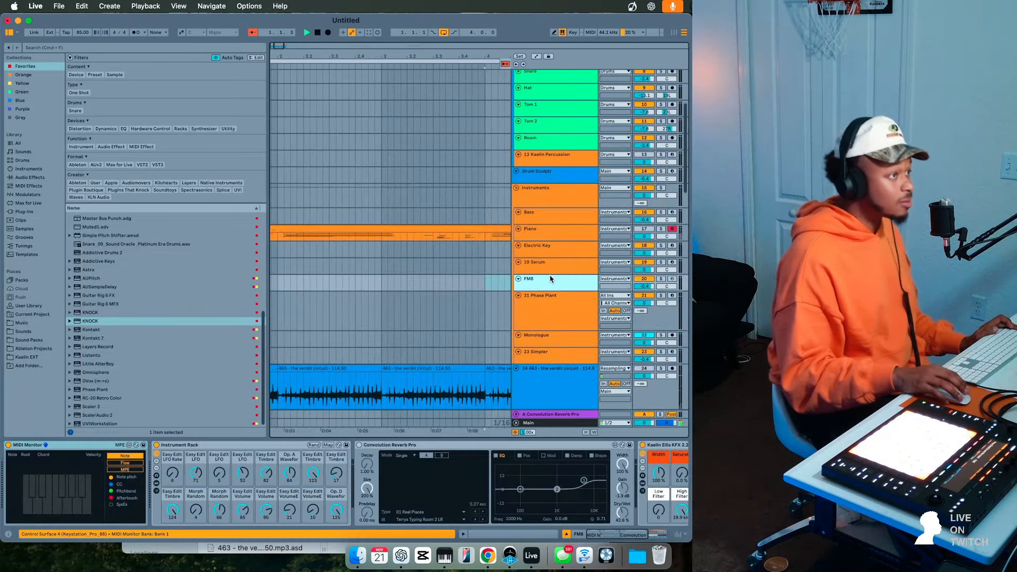
scroll(375, 300, down, 9)
key(space)
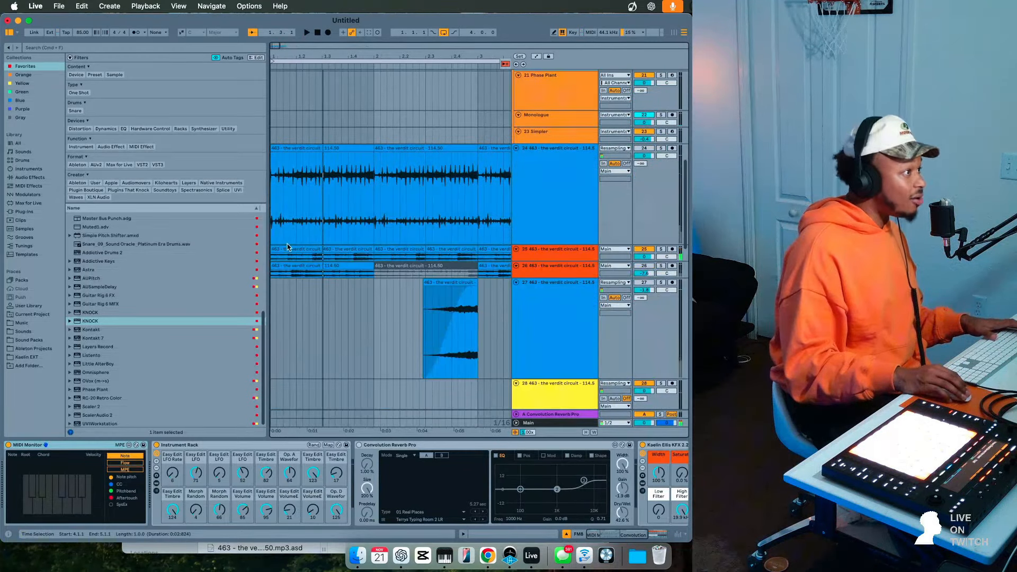
- Audition the opening clip on track 25 and deactivate its section from 1.2.1 to 1.2.4
click(275, 249)
key(space)
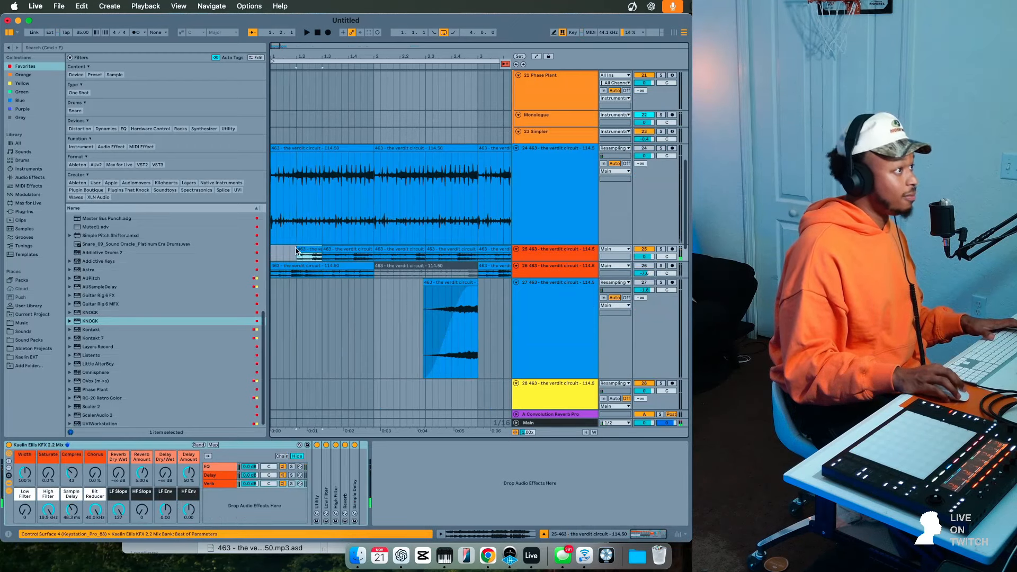
click(289, 249)
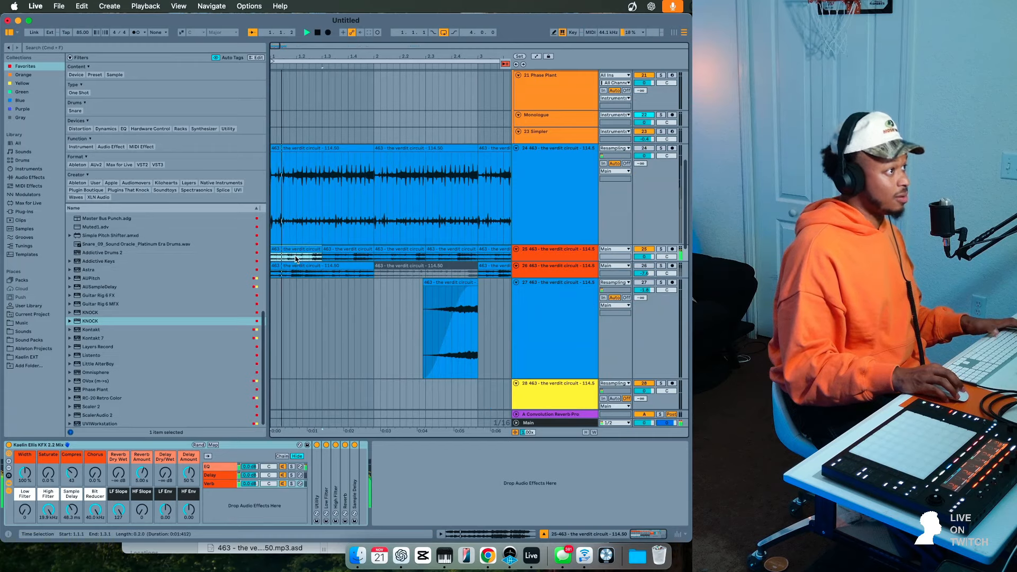
key(space)
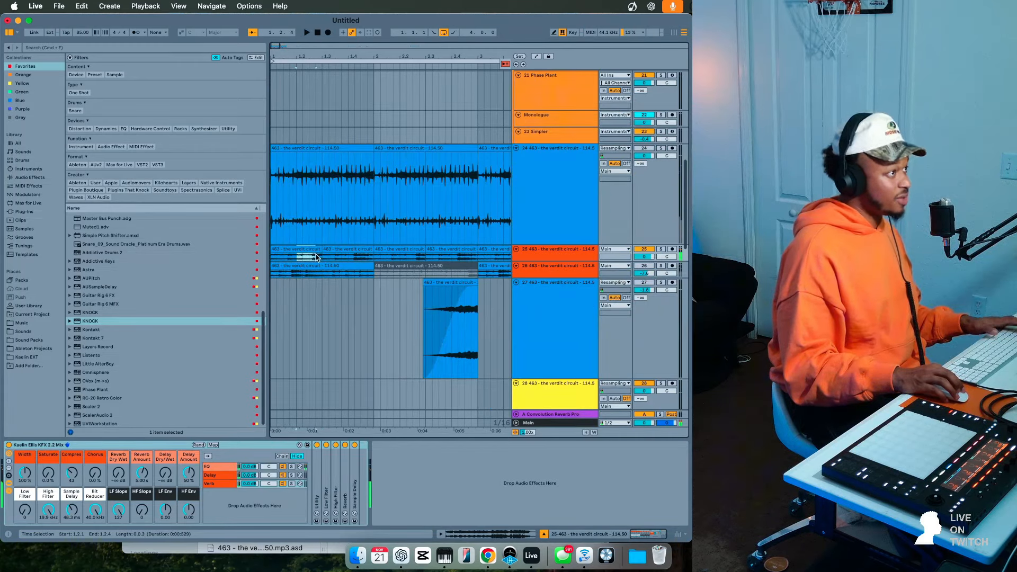
- Play the loop and, in track 32's Kick Medium device, raise Decay to 500 ms and Tune to 129.38
scroll(320, 258, down, 10)
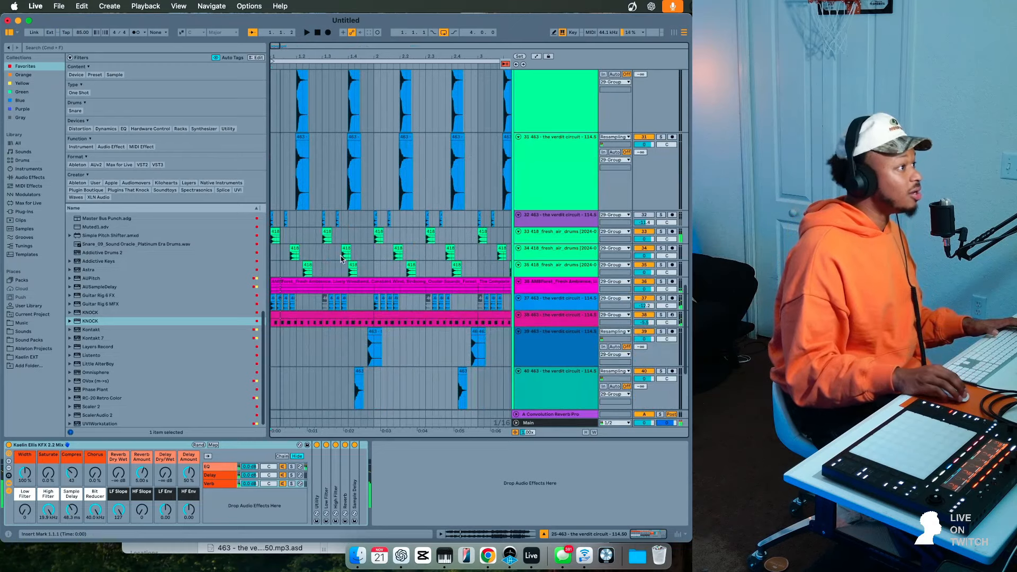
click(278, 237)
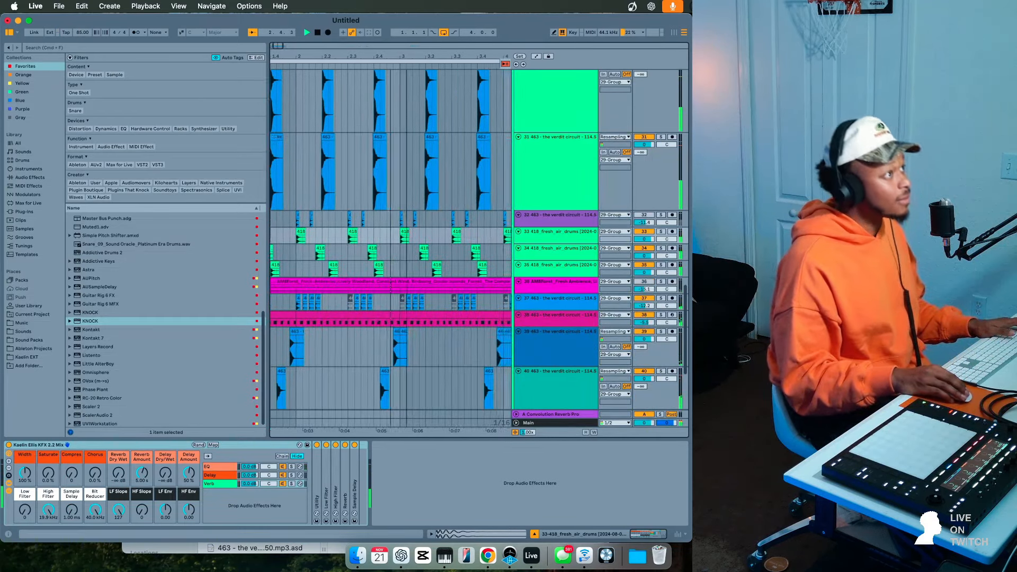
drag(286, 46, 286, 27)
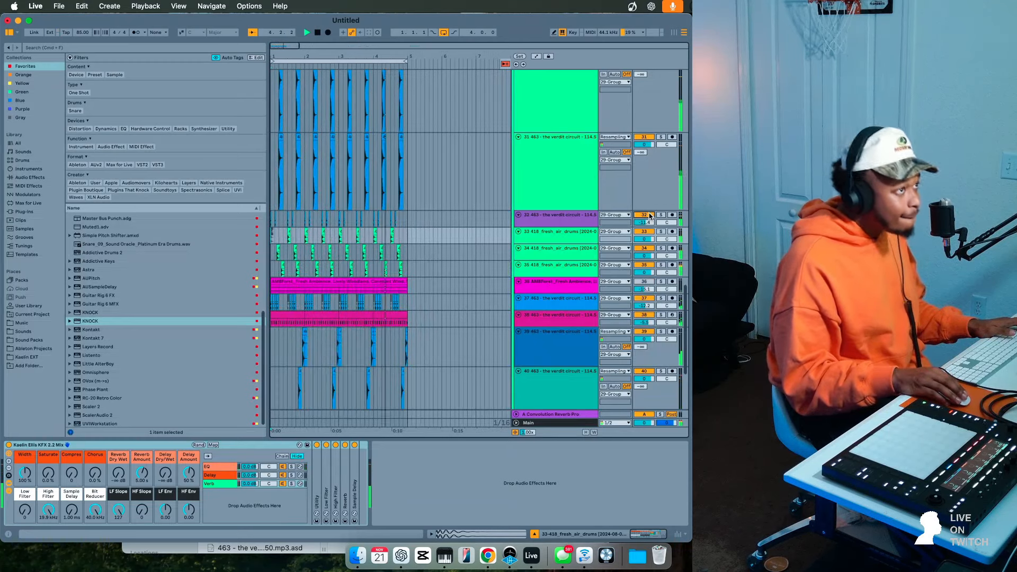
click(574, 216)
scroll(147, 489, left, 1)
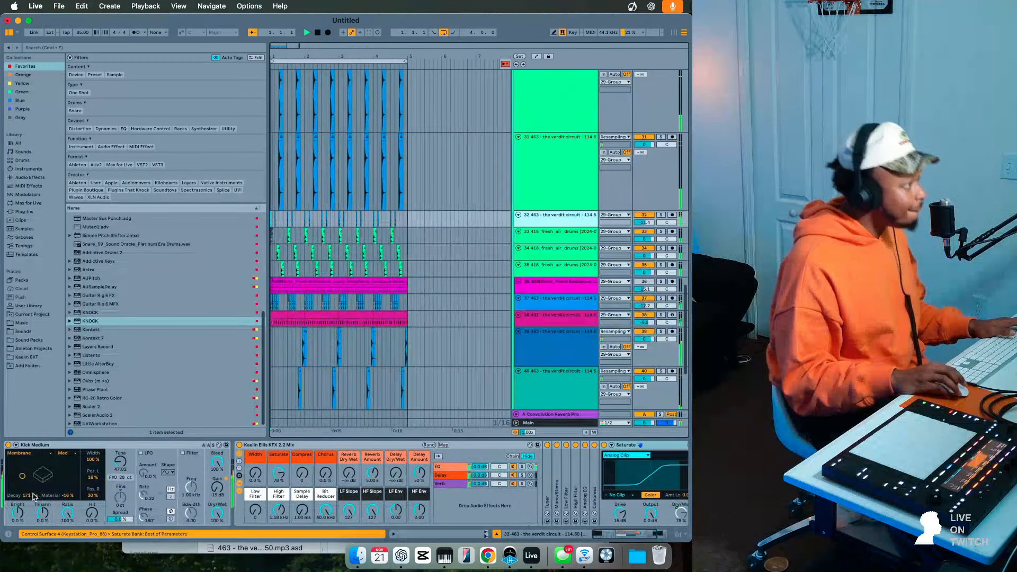
drag(30, 495, 30, 476)
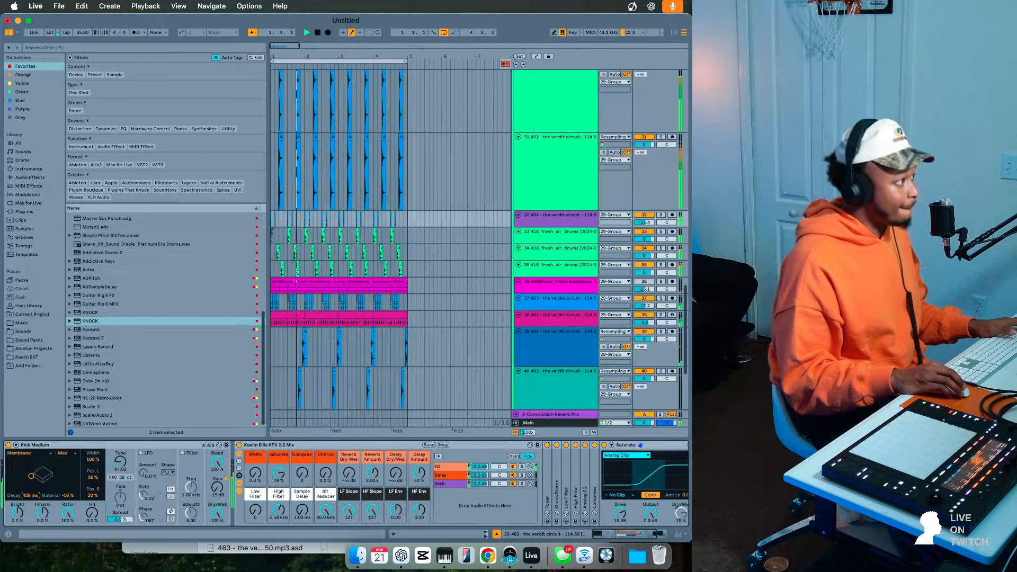
- On track 32, set the mix rack's Sample Delay to 48.3 ms and lower the track volume slightly
click(302, 510)
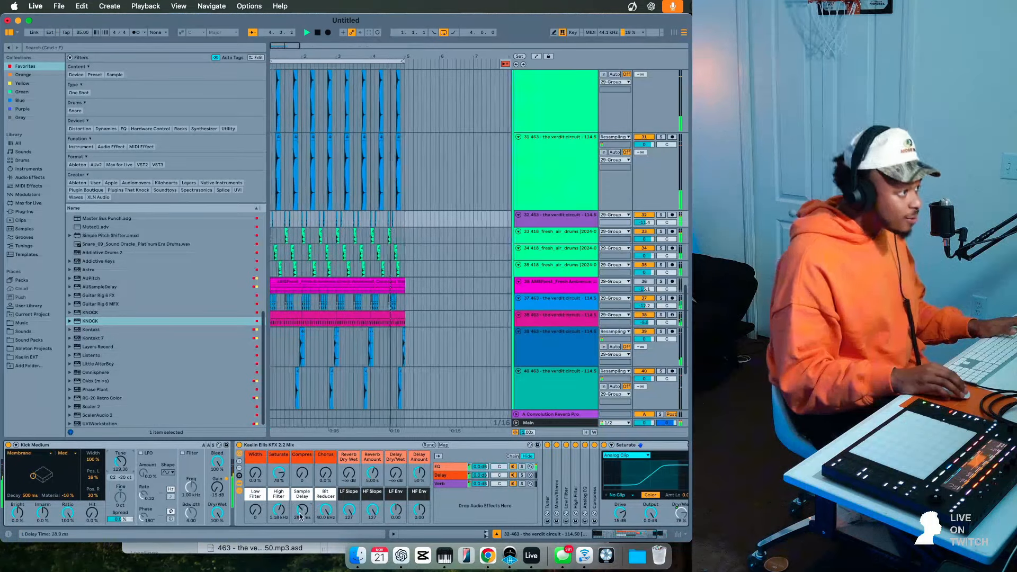
drag(302, 510, 302, 497)
drag(645, 222, 645, 231)
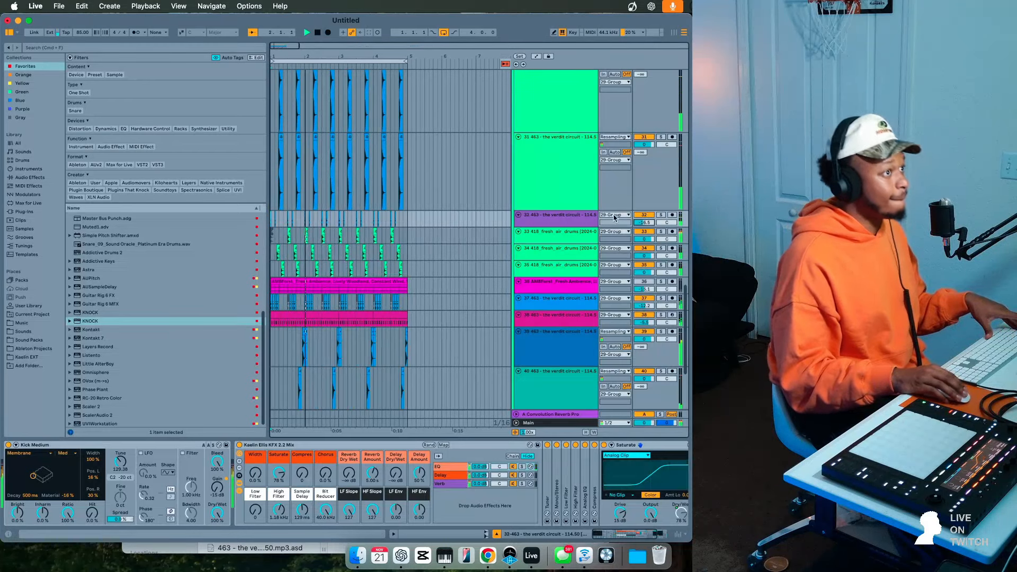
drag(302, 510, 302, 521)
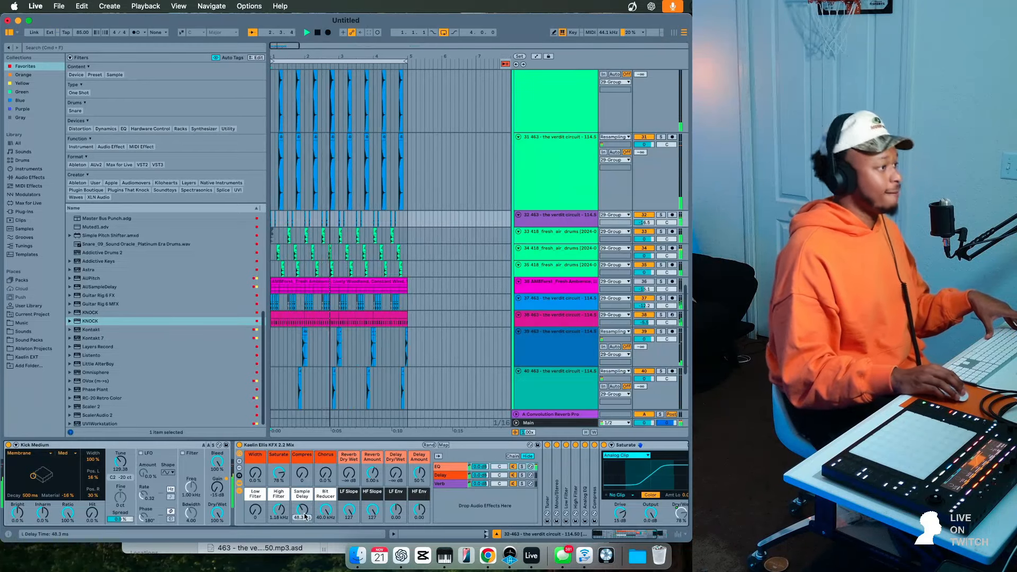
- Deactivate the clips on track 32 around the bar starts, including the section from 3.4.4 to 4.1.2
drag(276, 221, 265, 224)
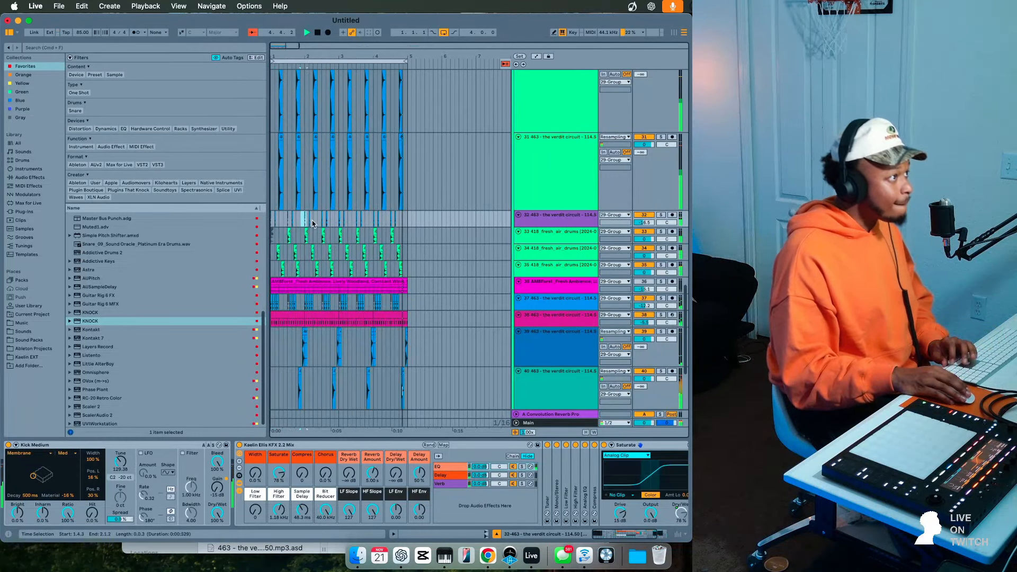
drag(323, 221, 376, 221)
key(0)
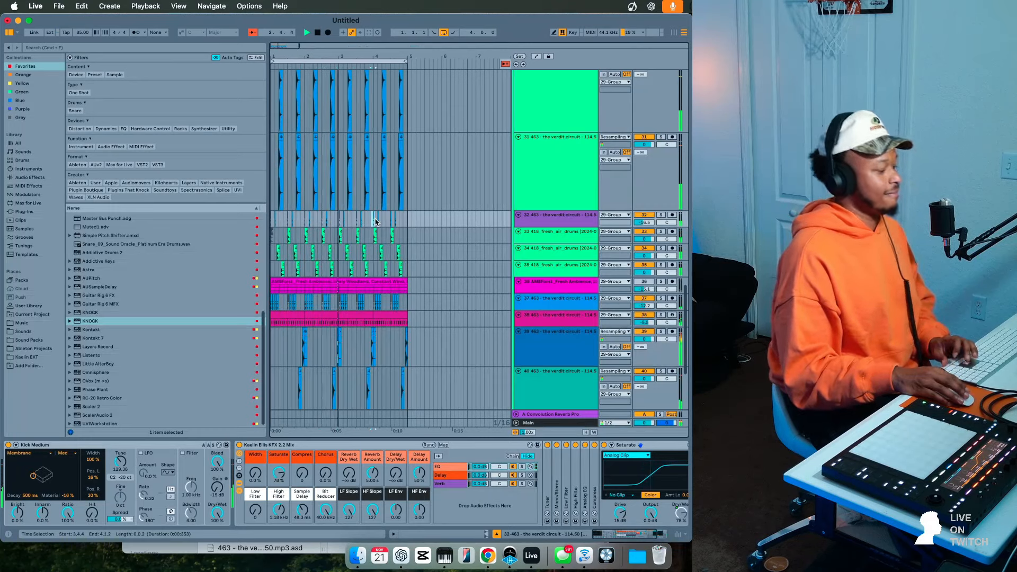
- Check the mix rack settings of sample tracks 25 and 37 while the loop plays
scroll(374, 223, up, 10)
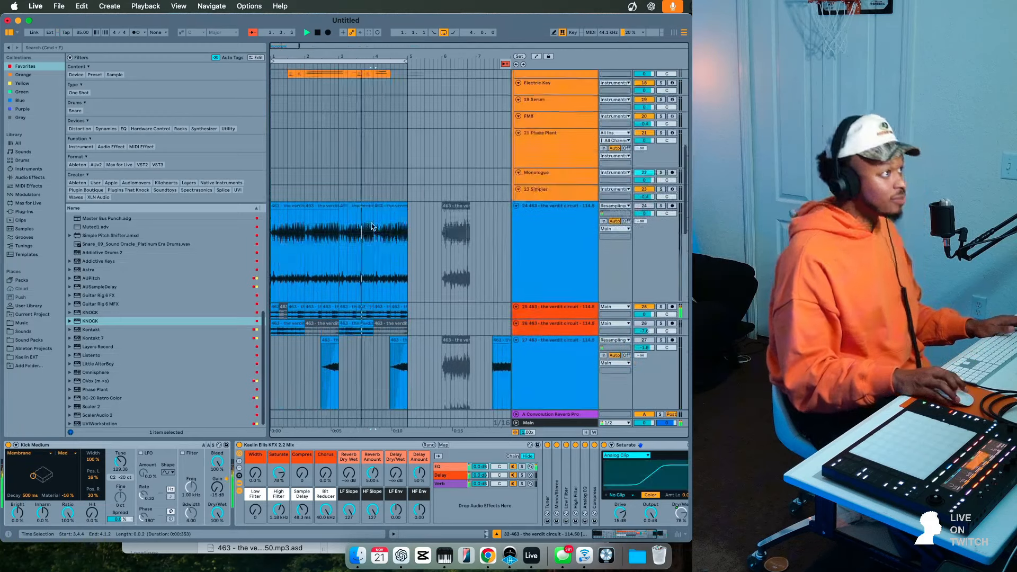
click(549, 322)
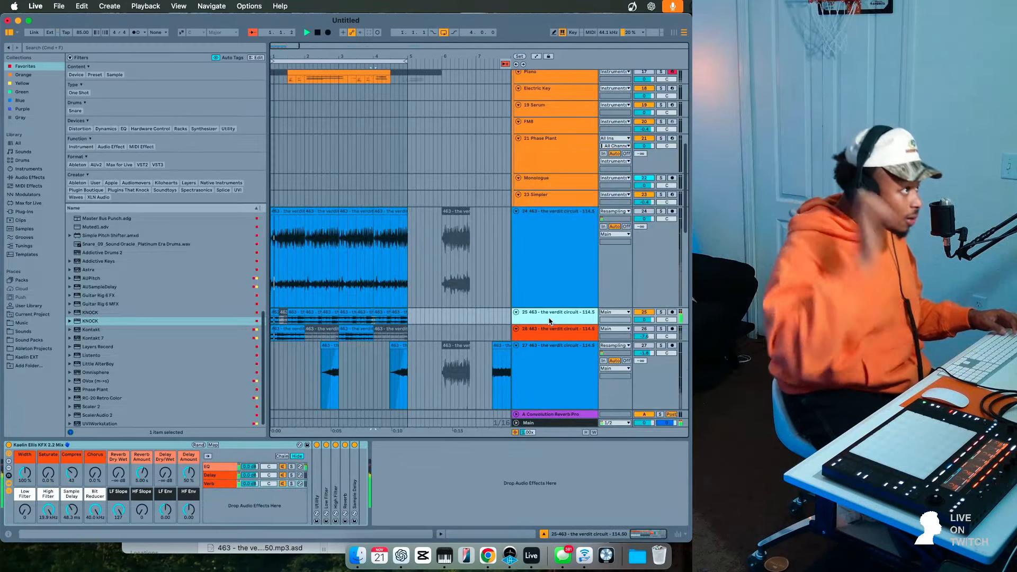
scroll(334, 322, down, 10)
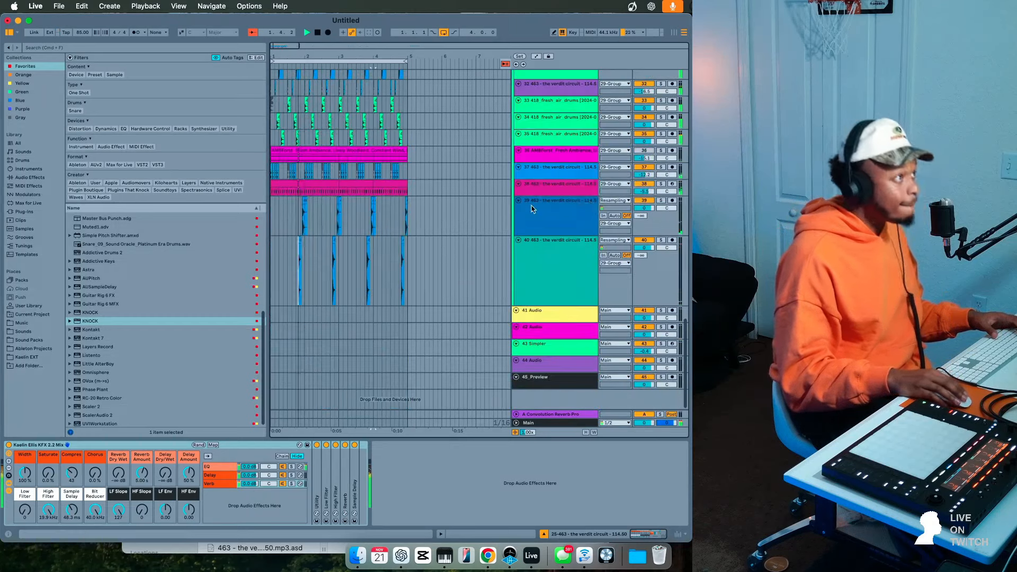
click(622, 175)
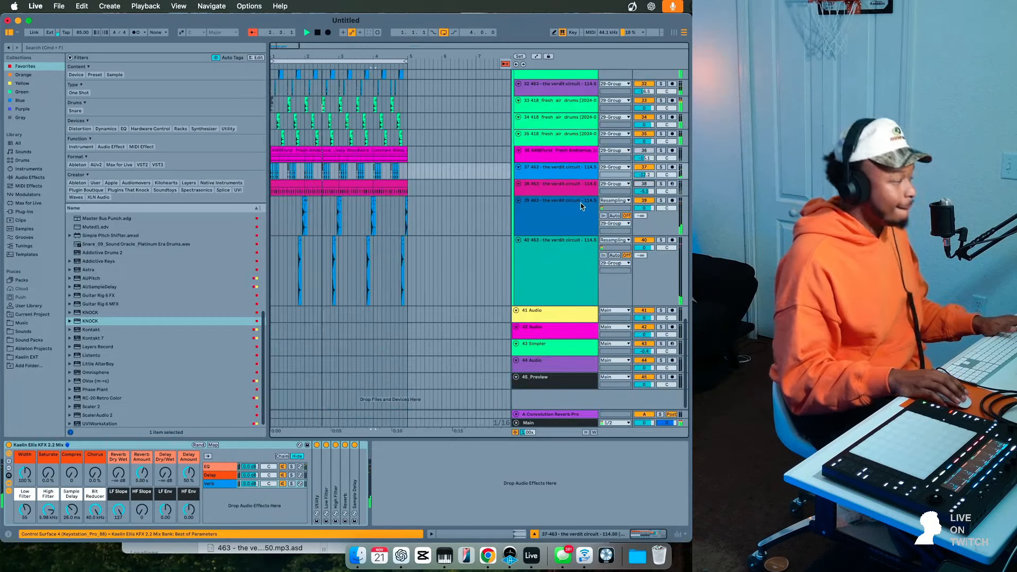
scroll(582, 212, up, 5)
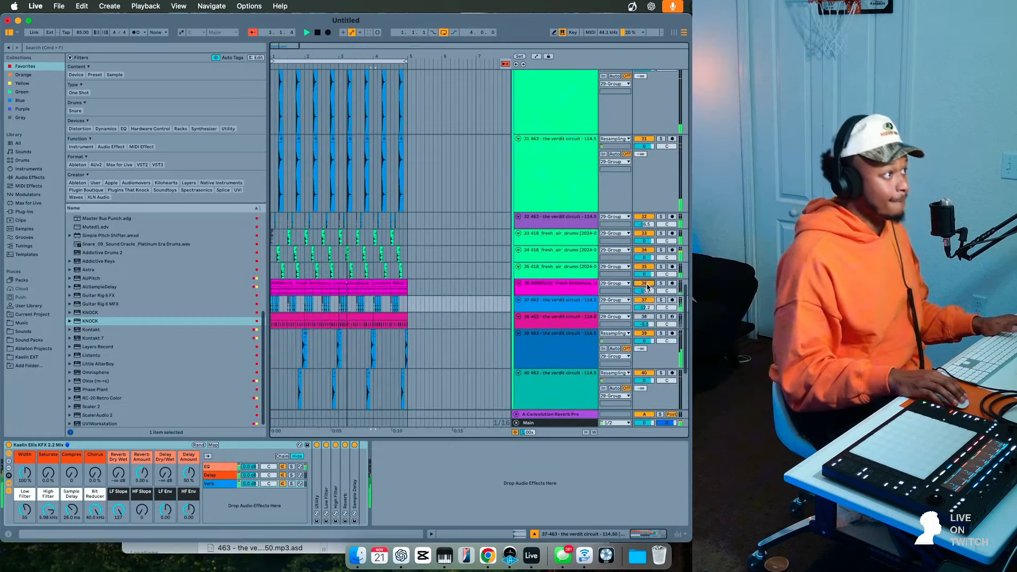
scroll(567, 226, up, 7)
- Open KNOCK on the 29 Group, try the neighbouring preset, return to DECAP - BREAKBEAT HARD and close the plug-in
click(566, 227)
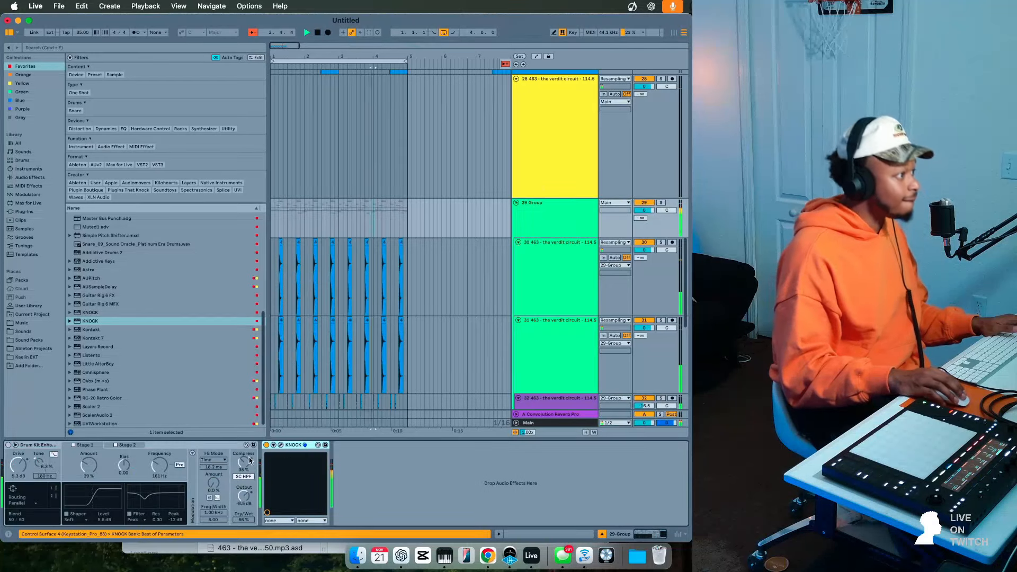
click(274, 445)
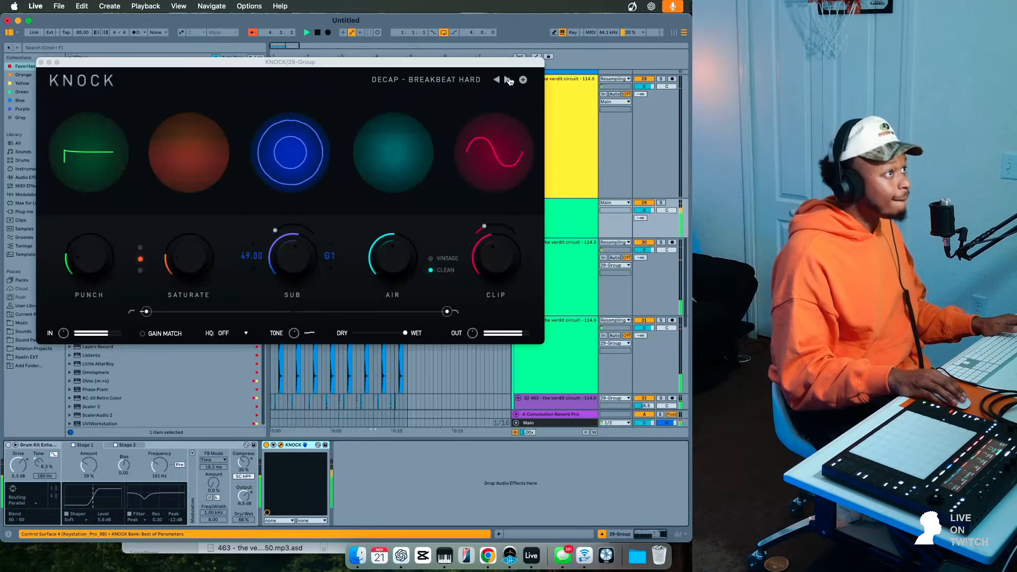
click(509, 80)
click(497, 80)
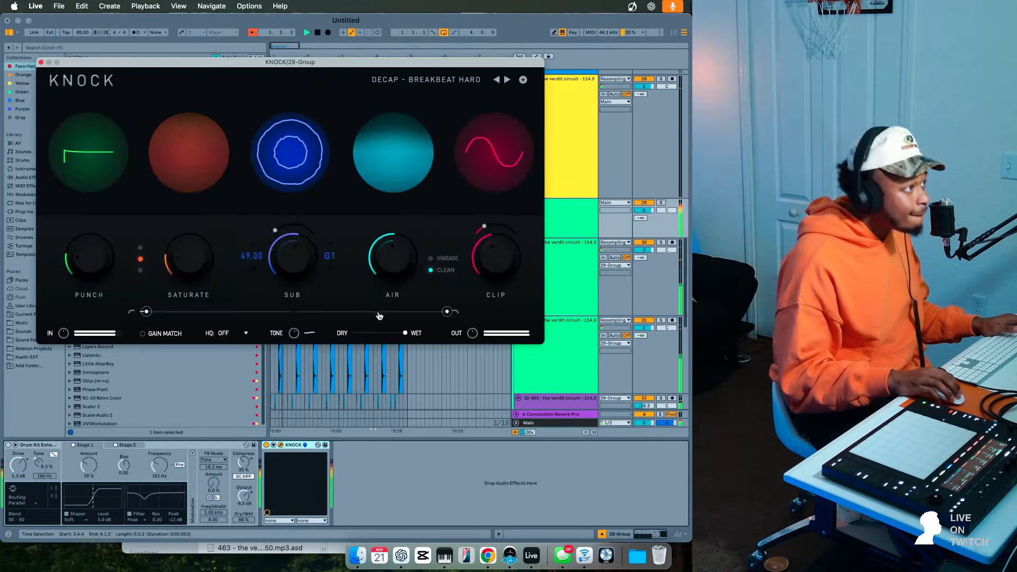
click(41, 62)
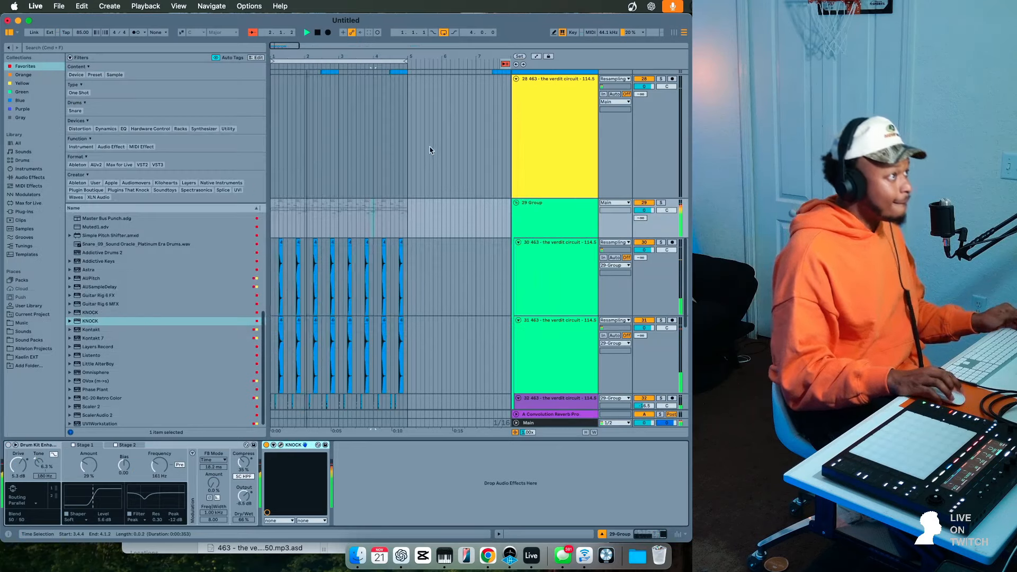
- Compare sample tracks 24 and 25 in the playing loop by toggling their activation
scroll(430, 150, up, 10)
click(335, 291)
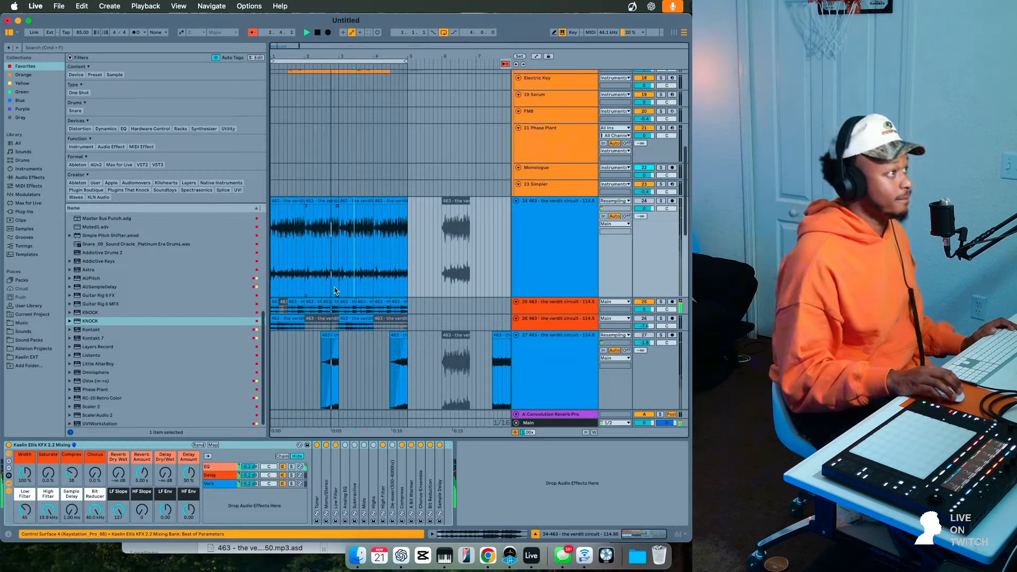
click(651, 201)
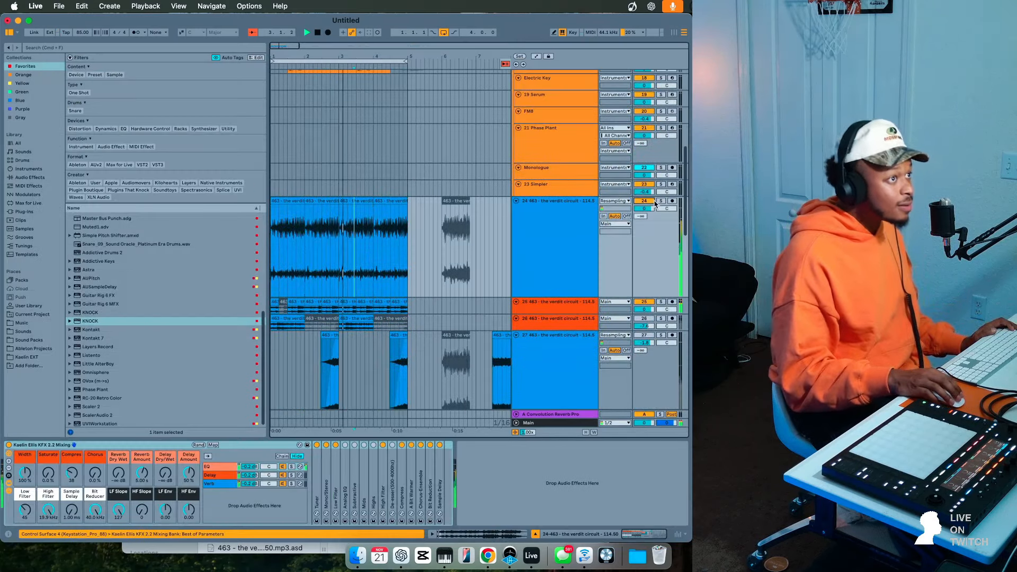
click(645, 302)
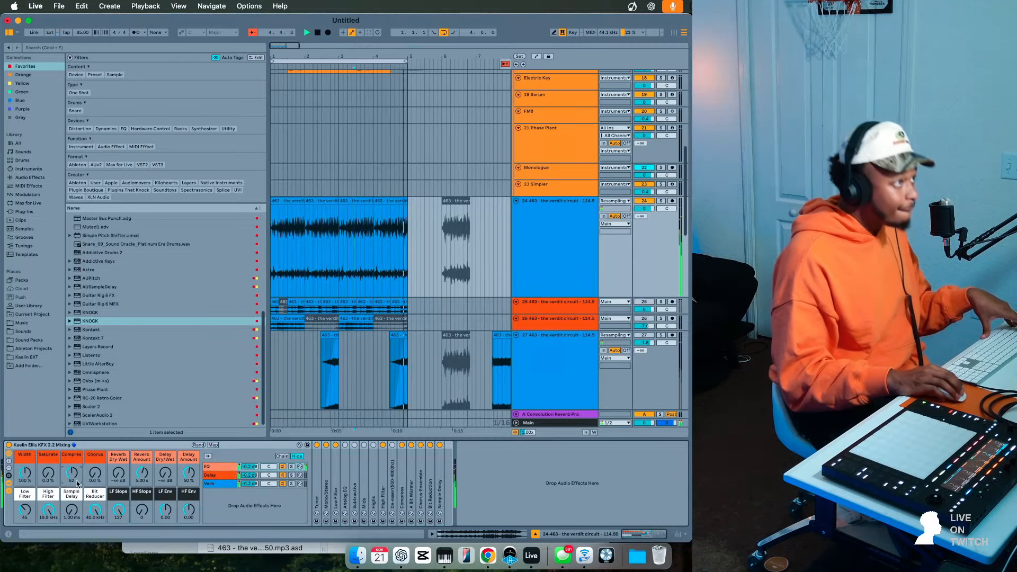
- Look over the instrument and sample tracks and select tracks 24 to 27 together
scroll(558, 243, up, 5)
click(557, 243)
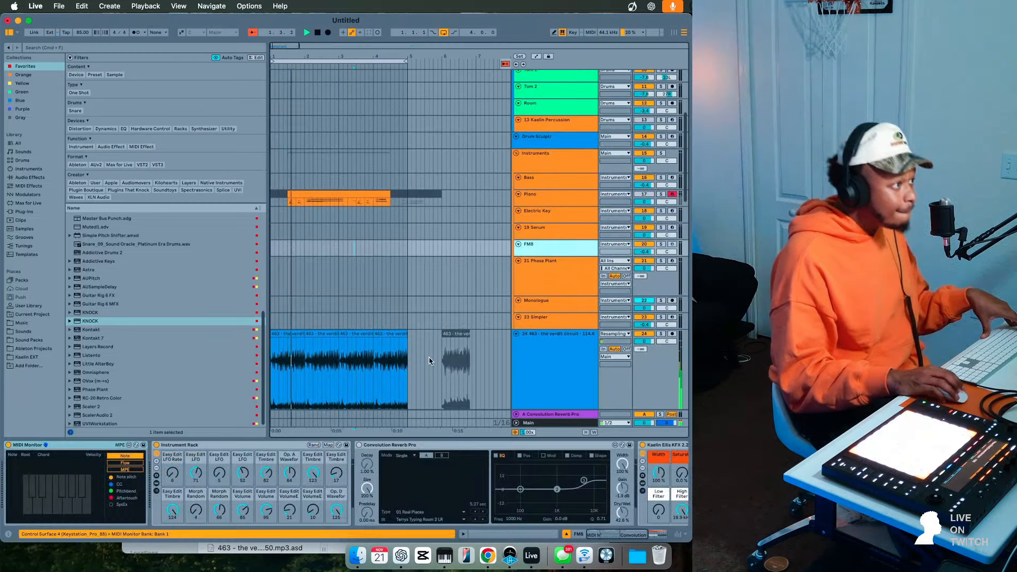
scroll(545, 276, down, 3)
click(535, 312)
scroll(535, 314, down, 5)
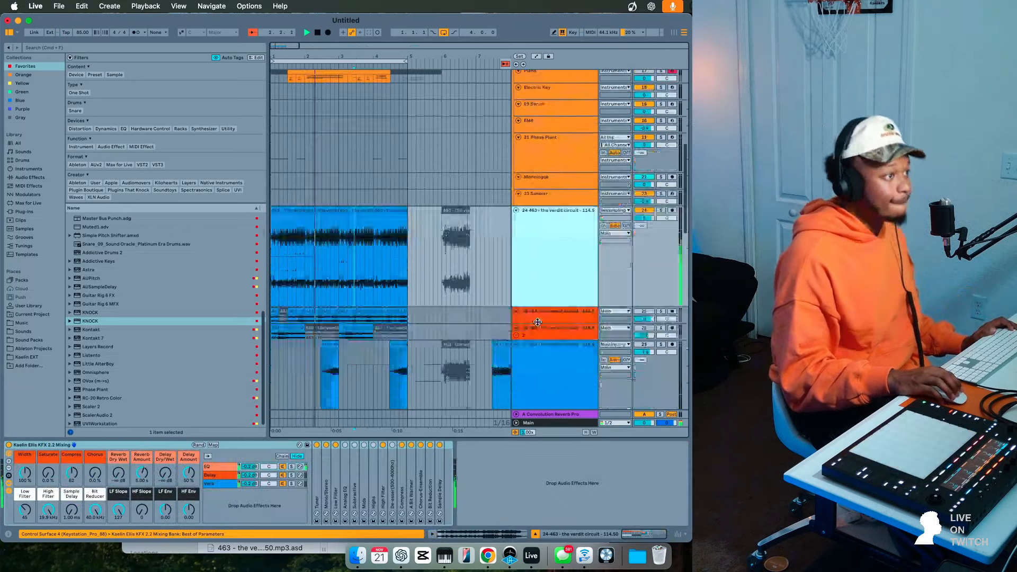
click(538, 326)
scroll(537, 332, down, 6)
scroll(549, 255, up, 1)
scroll(550, 249, up, 4)
shift+click(551, 231)
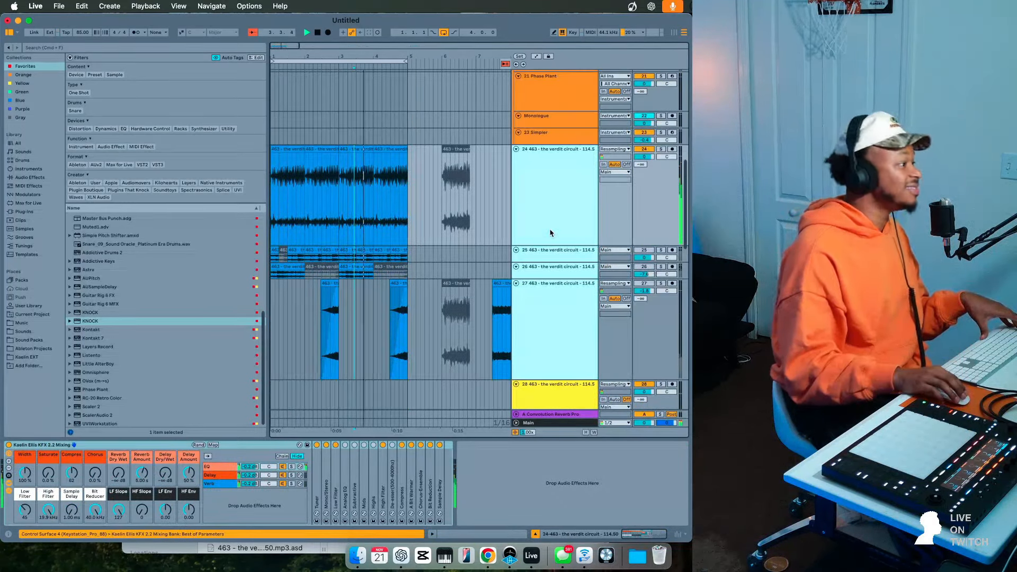
- On track 24 alone, set the mix rack's Low Filter to 24
click(551, 233)
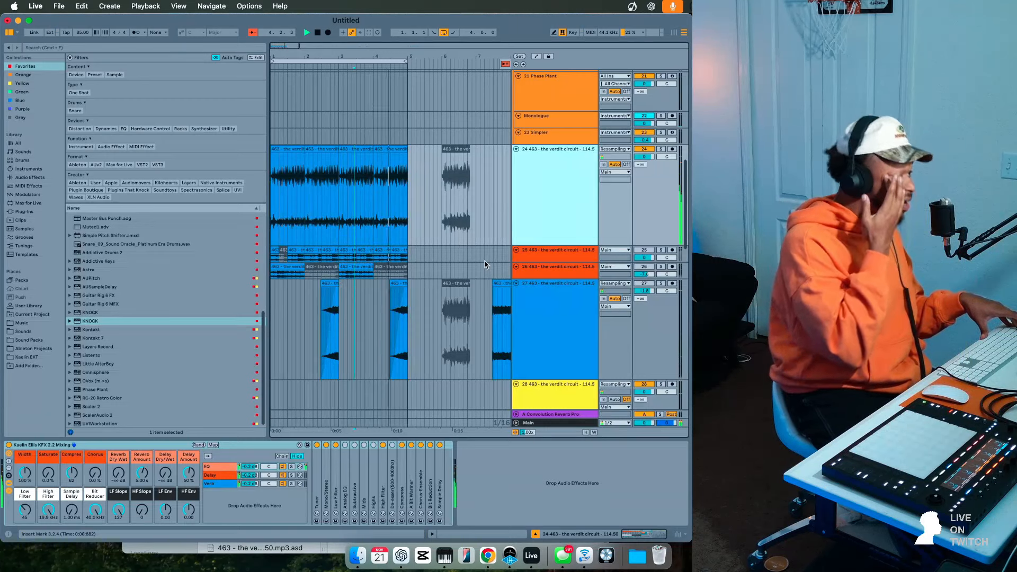
double_click(594, 218)
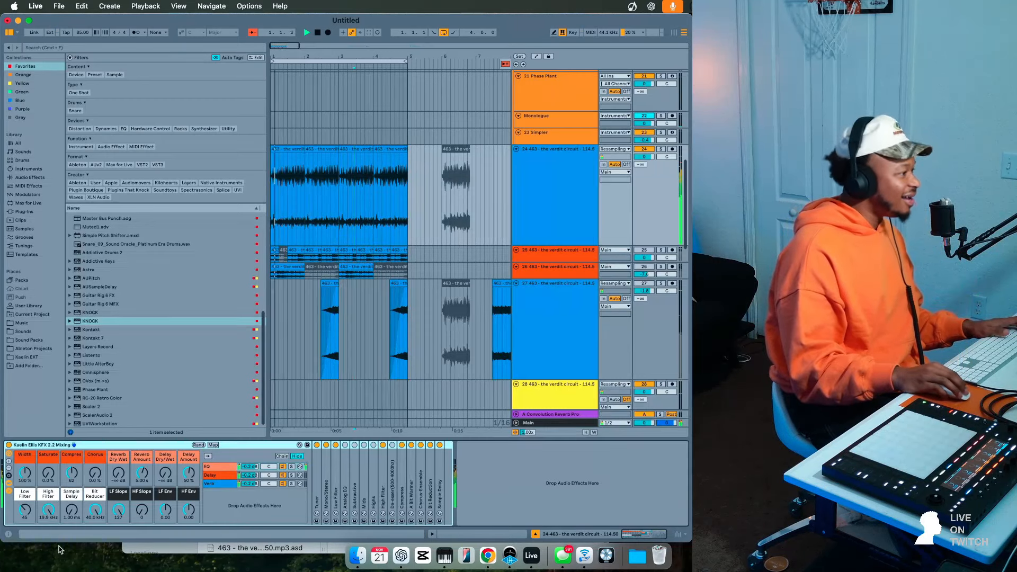
drag(25, 510, 25, 513)
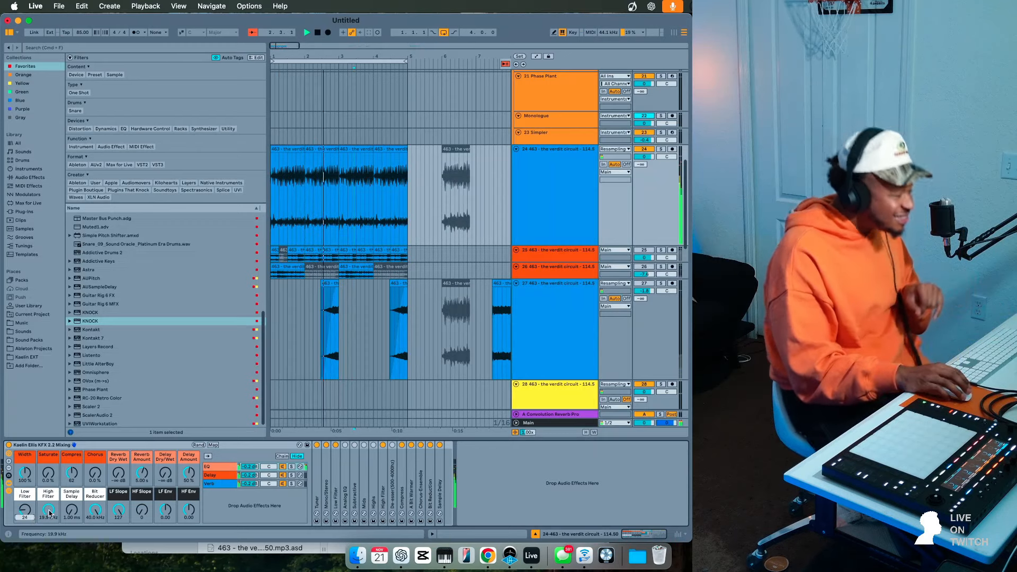
- Arm the Electric Key track and record a four-bar MIDI part over the loop with its Detune raised to 102
scroll(530, 239, up, 5)
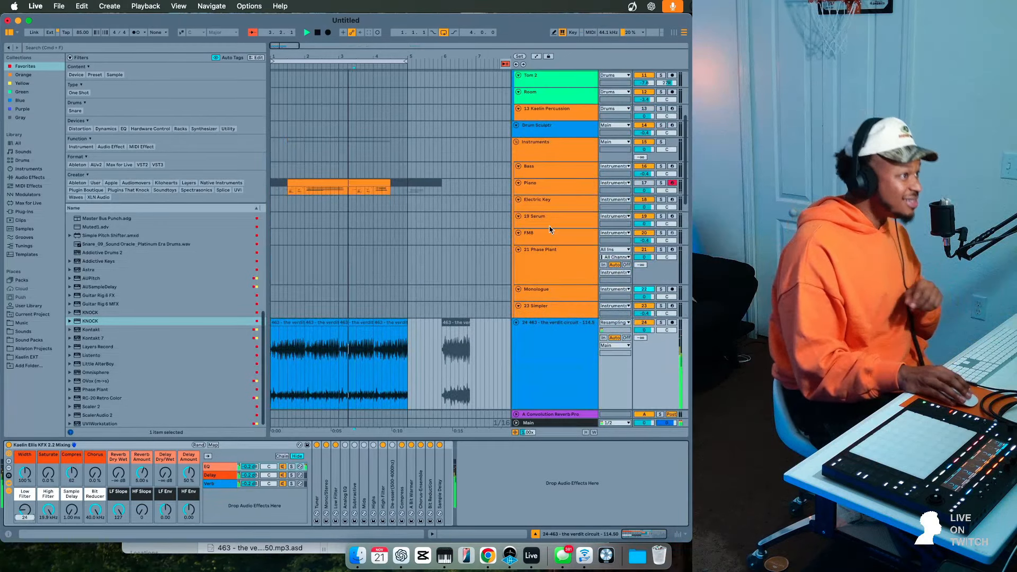
click(650, 205)
click(672, 200)
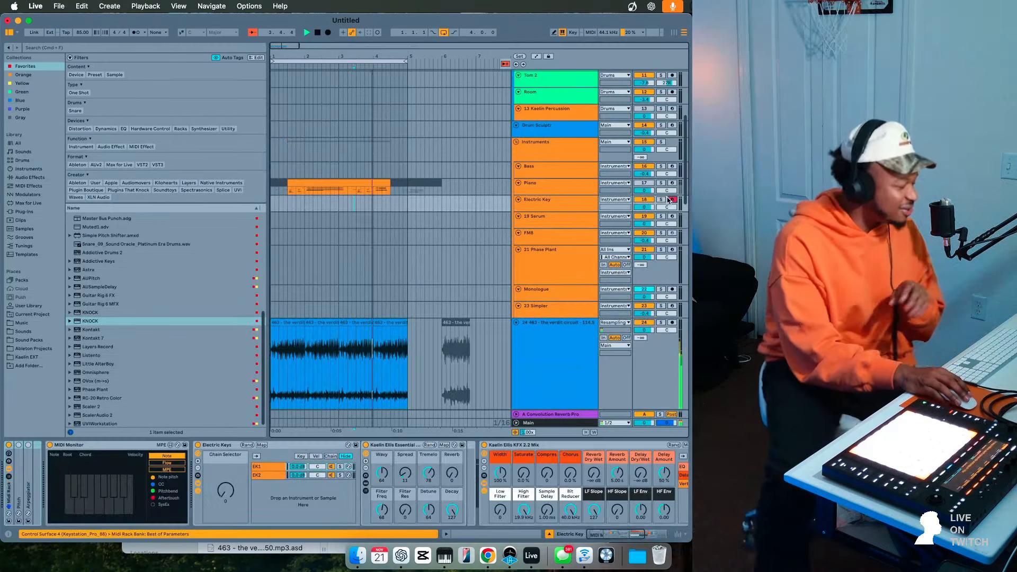
double_click(551, 209)
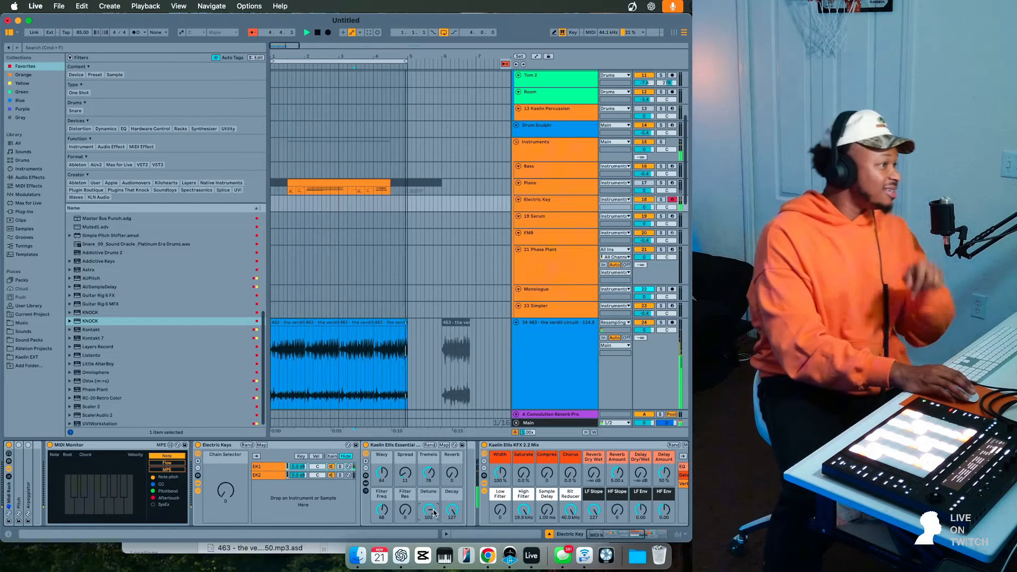
click(585, 209)
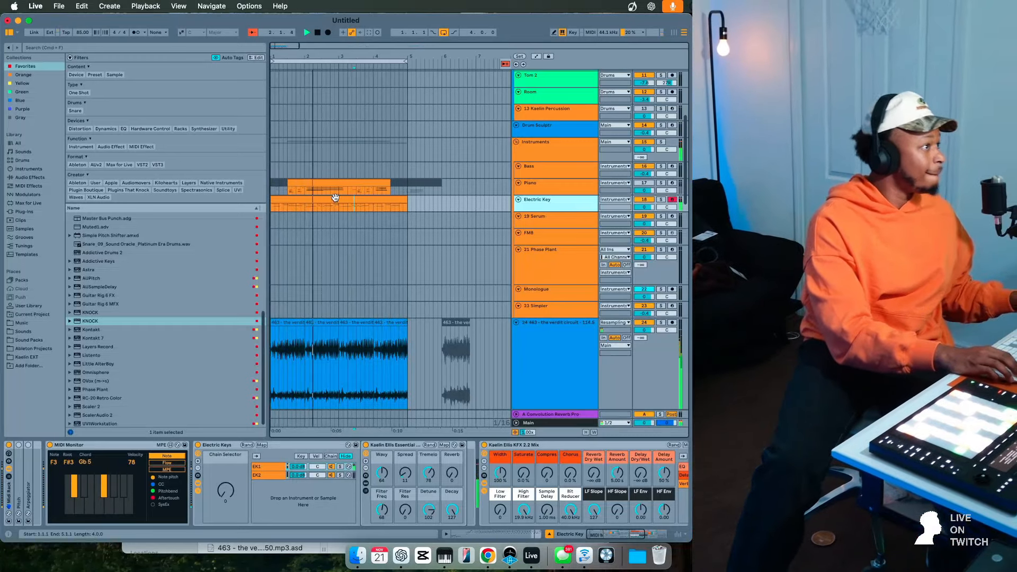
- Set the arrangement grid to two bars and duplicate the first two bars of the Electric Key clip over bars 3 and 4
click(335, 202)
click(337, 207)
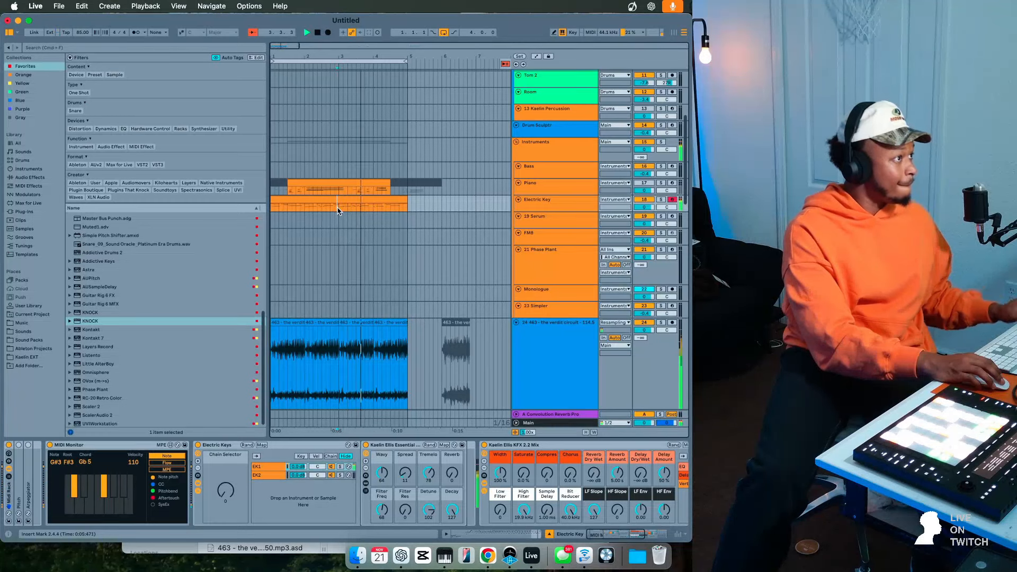
right_click(337, 210)
key(Escape)
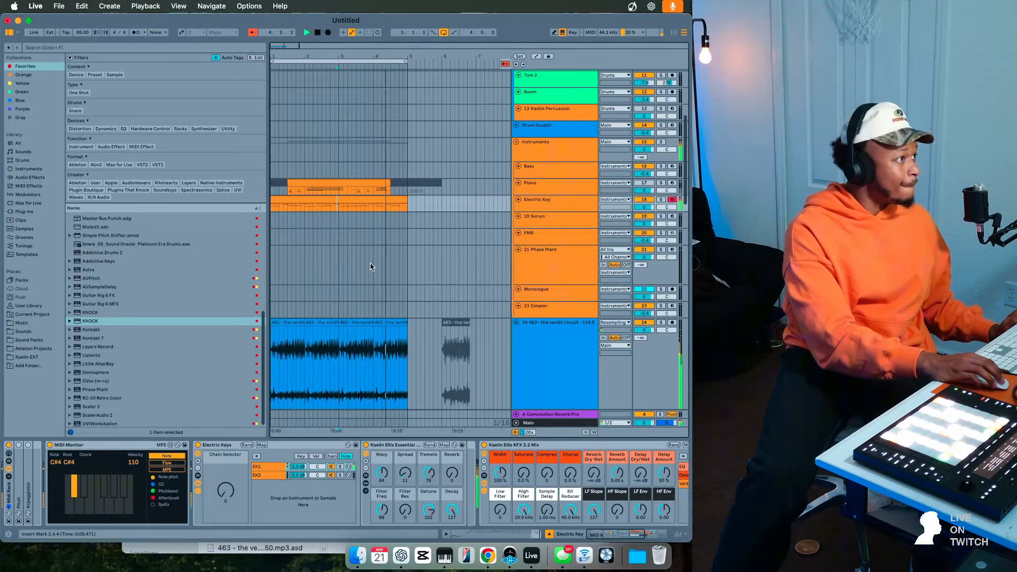
right_click(351, 221)
click(422, 306)
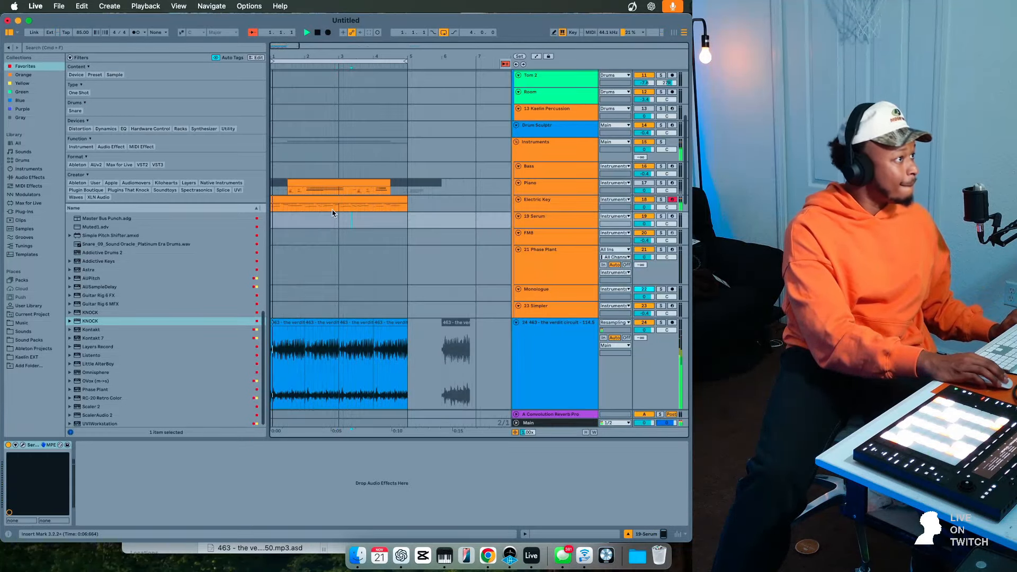
click(331, 210)
drag(345, 211, 315, 210)
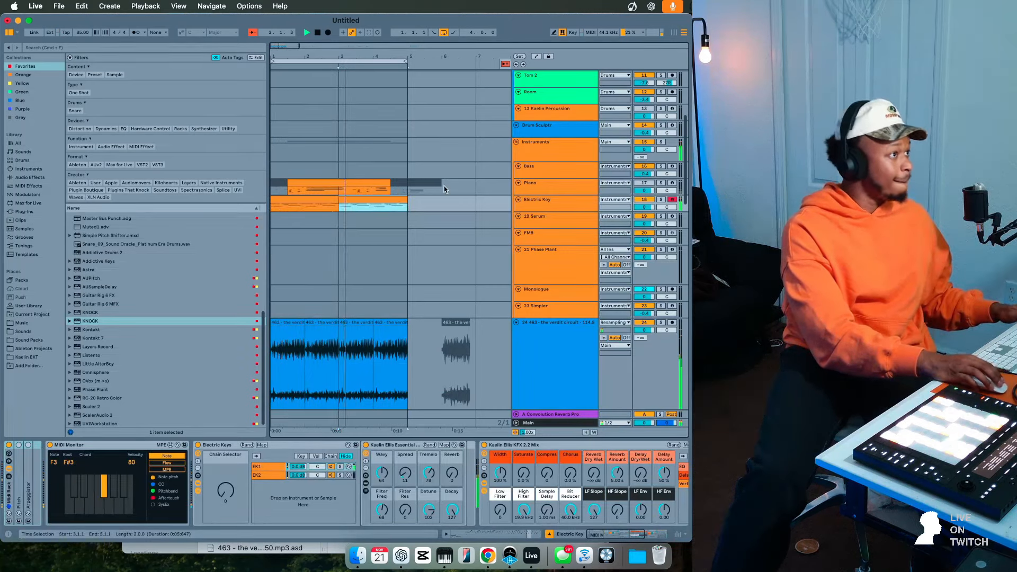
- Silence the Piano part by deactivating its clip
click(356, 184)
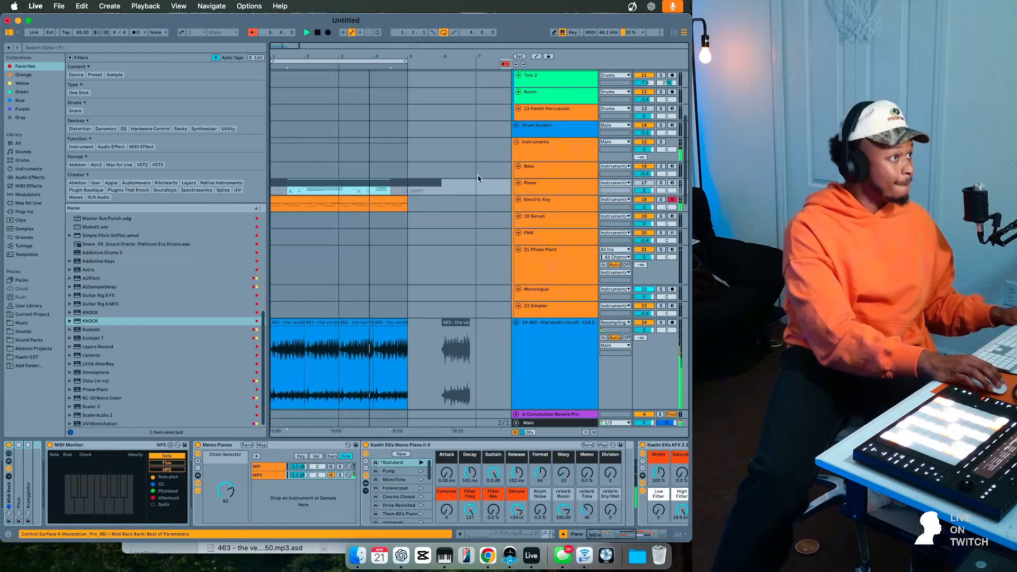
click(646, 184)
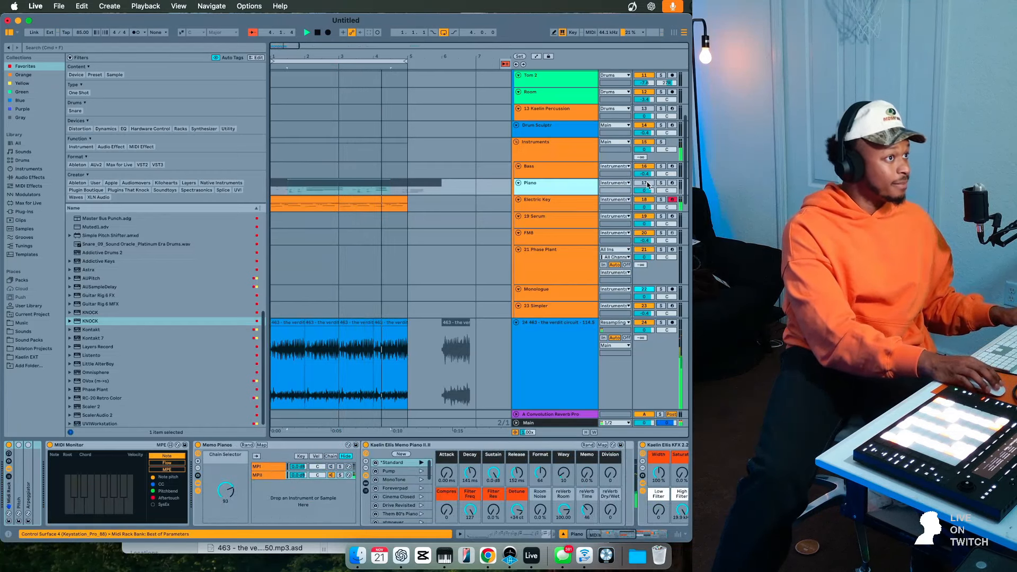
- Duplicate the Electric Key track and delete the MIDI clip from track 18, leaving the part on the copy below
click(556, 203)
key(super+d)
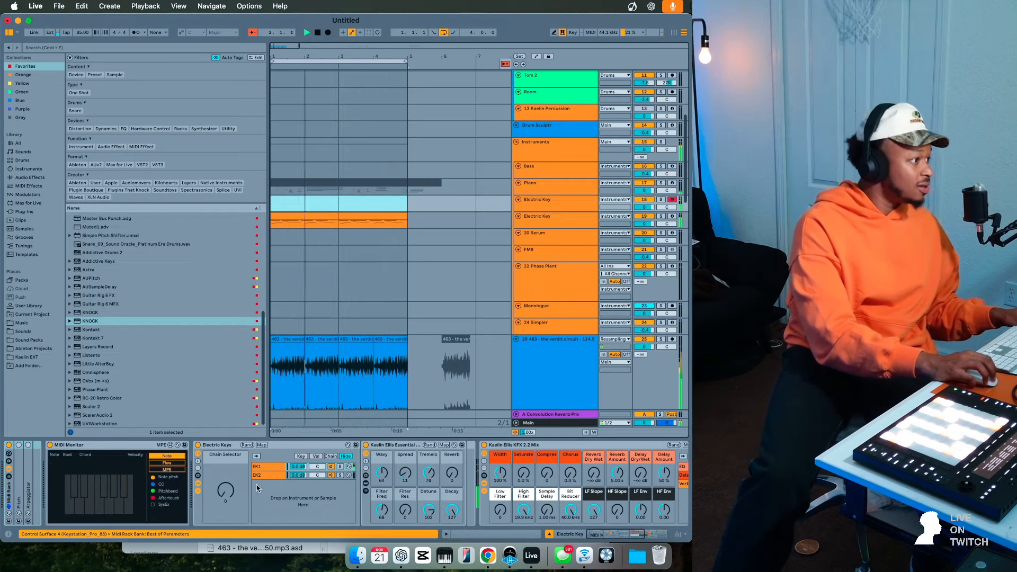
key(Delete)
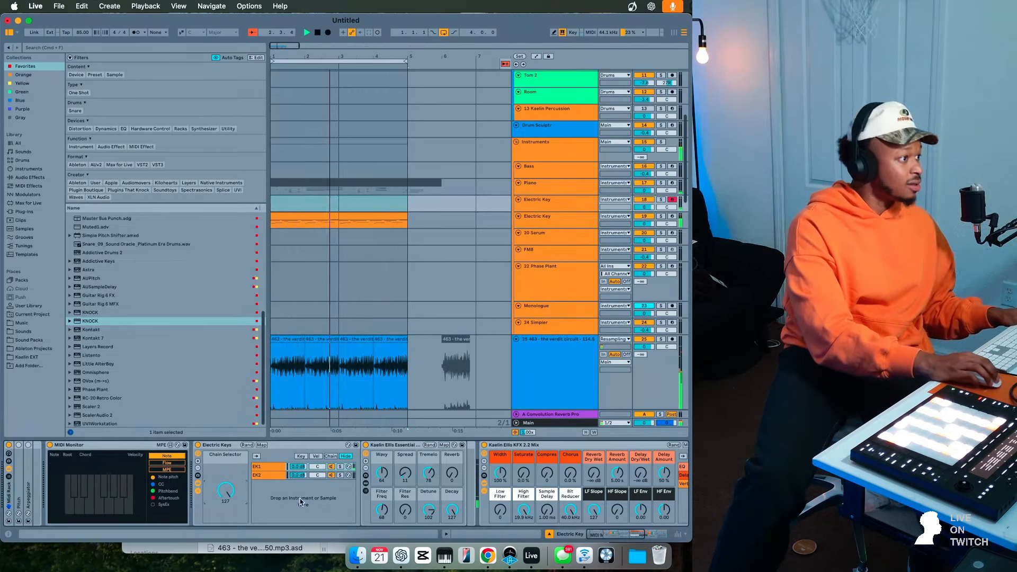
- On track 18, show the EK2 chain and set its Decay to 258 ms, Drive to 39% and Formant to 71
click(288, 476)
drag(493, 473, 494, 463)
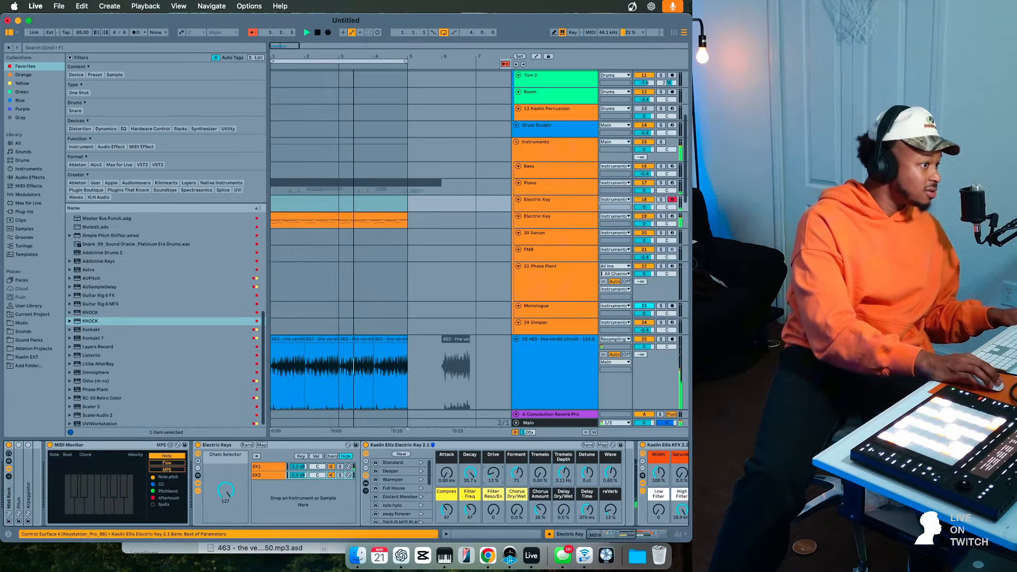
click(573, 206)
- Raise Detune in the Kaelin Ellis Electric Key 2.1 rack on track 18
scroll(590, 202, down, 15)
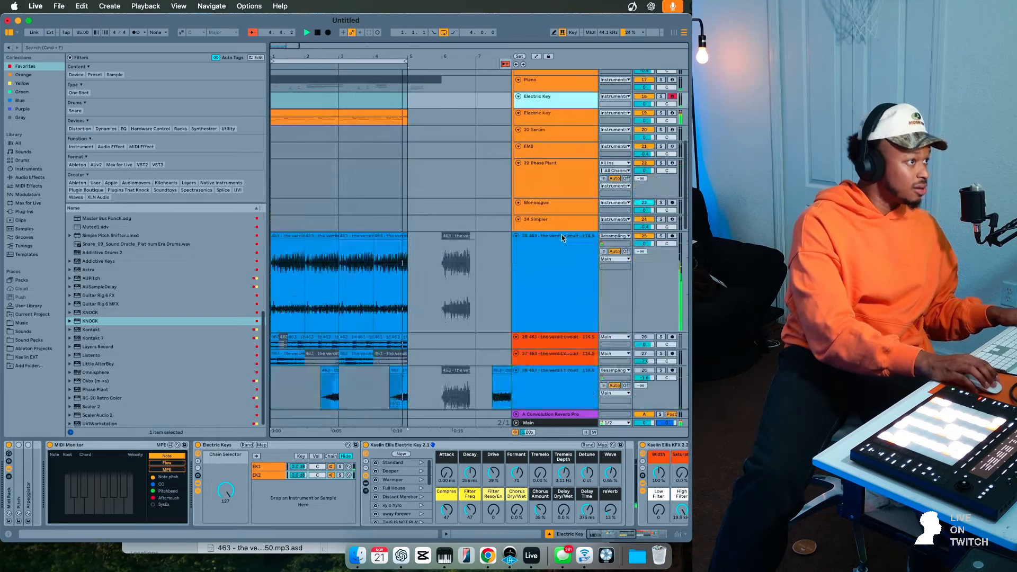
scroll(629, 352, down, 6)
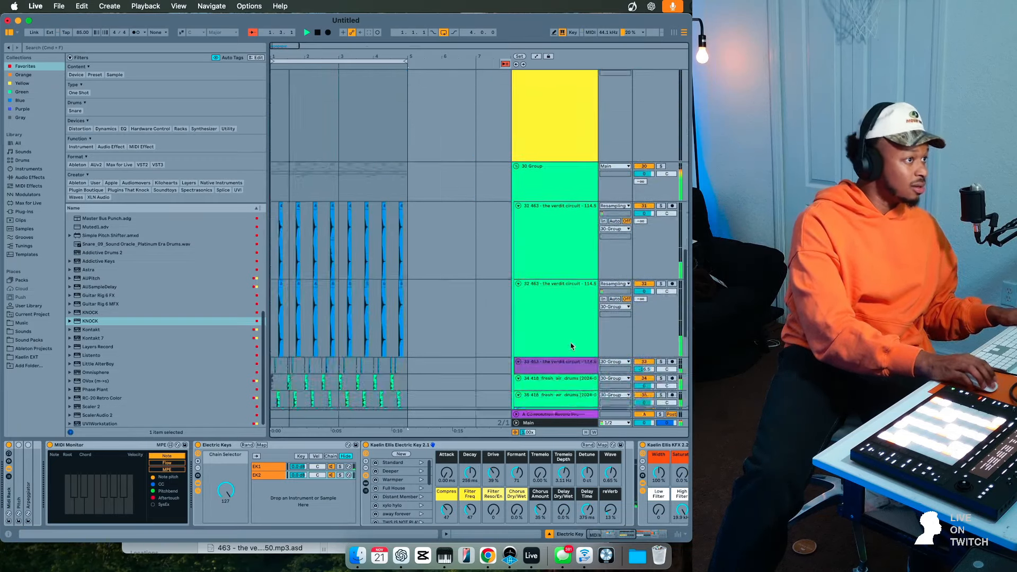
scroll(618, 184, up, 20)
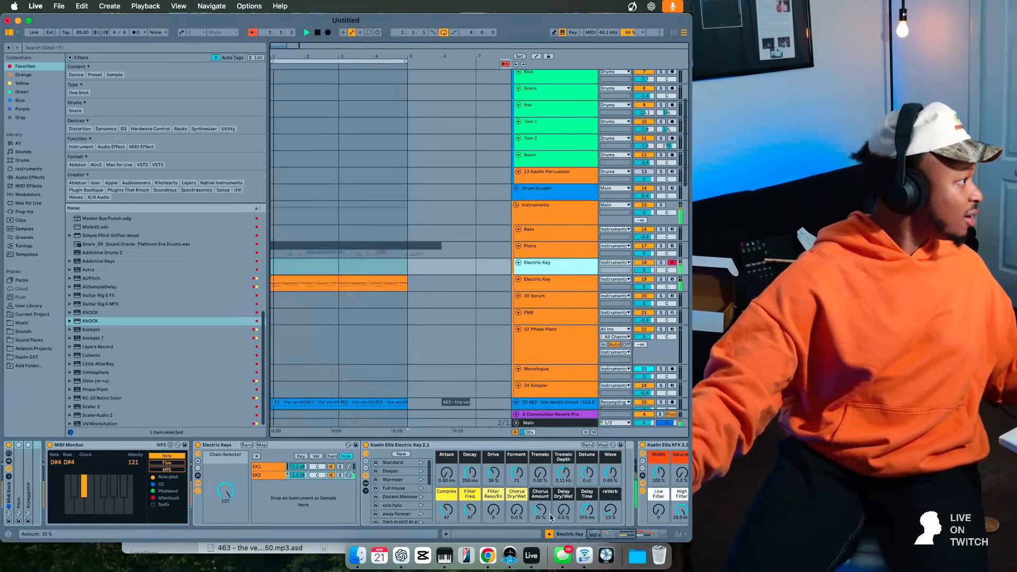
drag(584, 477, 584, 469)
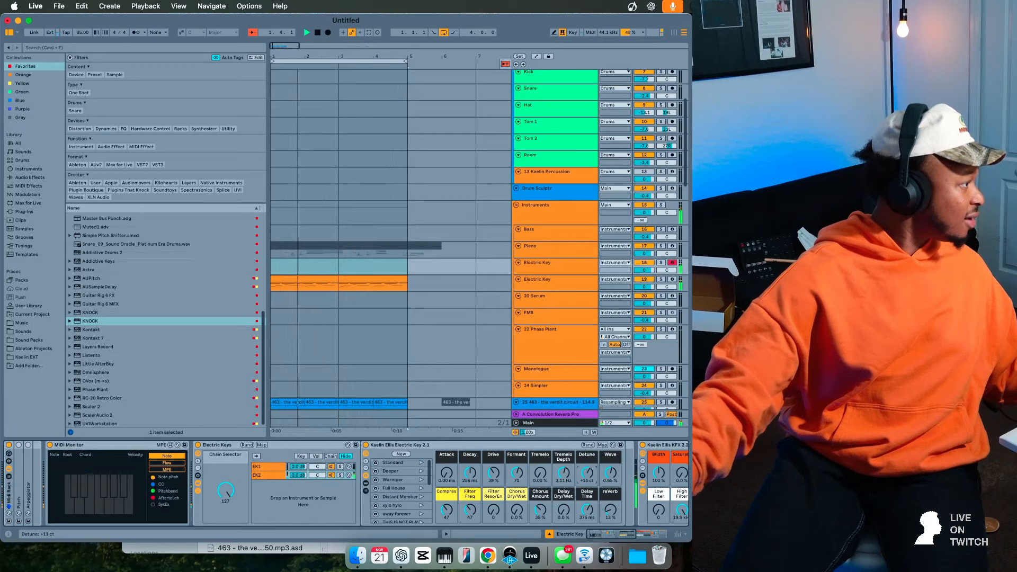
- In track 18's Electric Key rack, set Decay to 60.0 s, Drive to 0.0% and Compress to 84, and record a four-bar part
drag(493, 473, 493, 463)
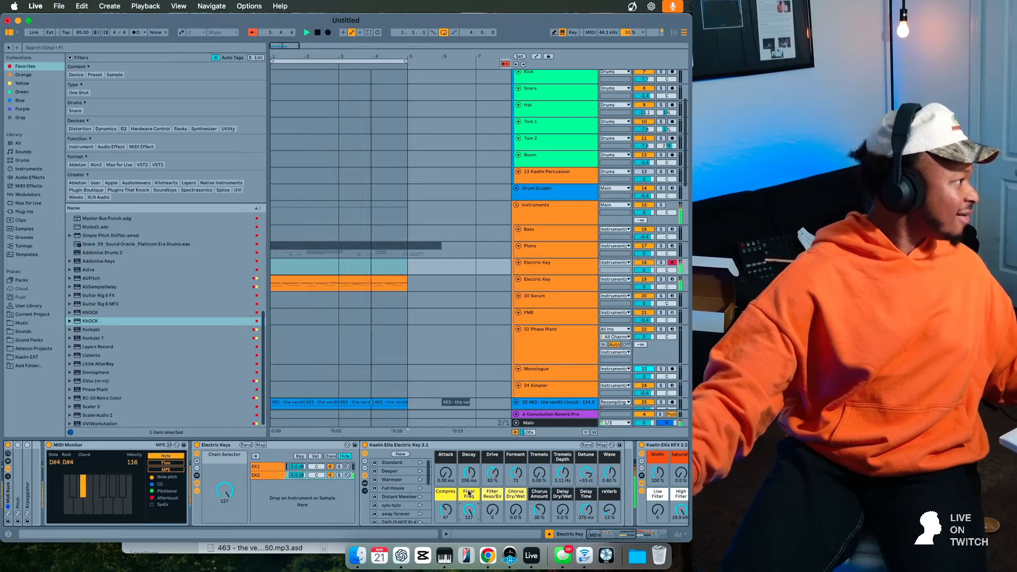
drag(469, 472, 469, 465)
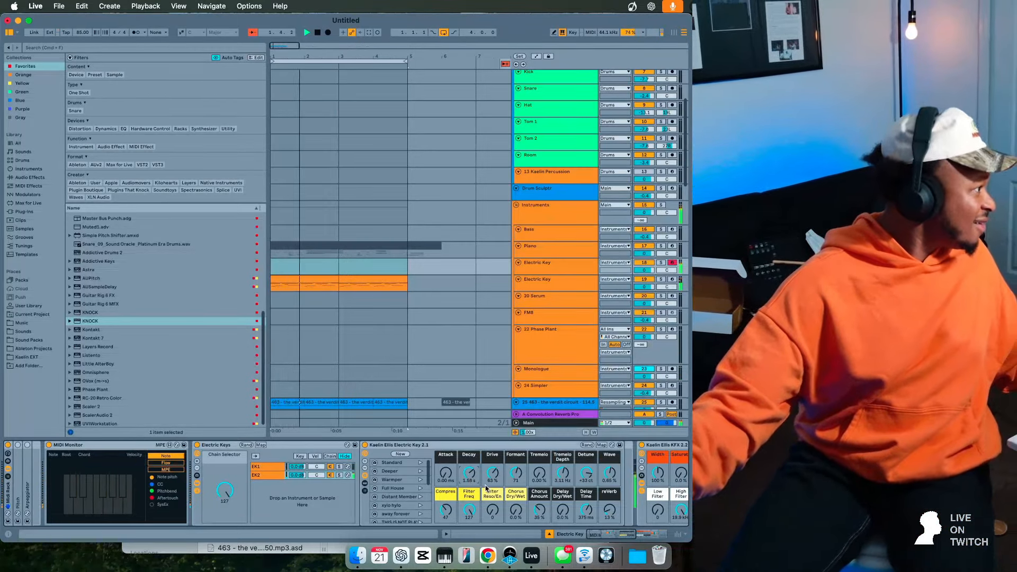
drag(469, 473, 469, 451)
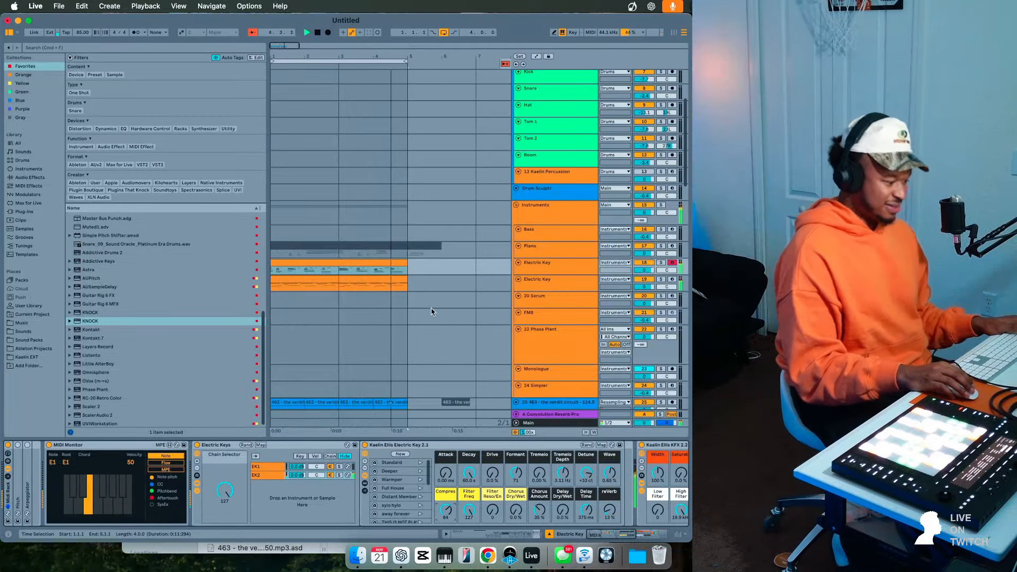
click(552, 220)
drag(391, 251, 287, 254)
click(321, 273)
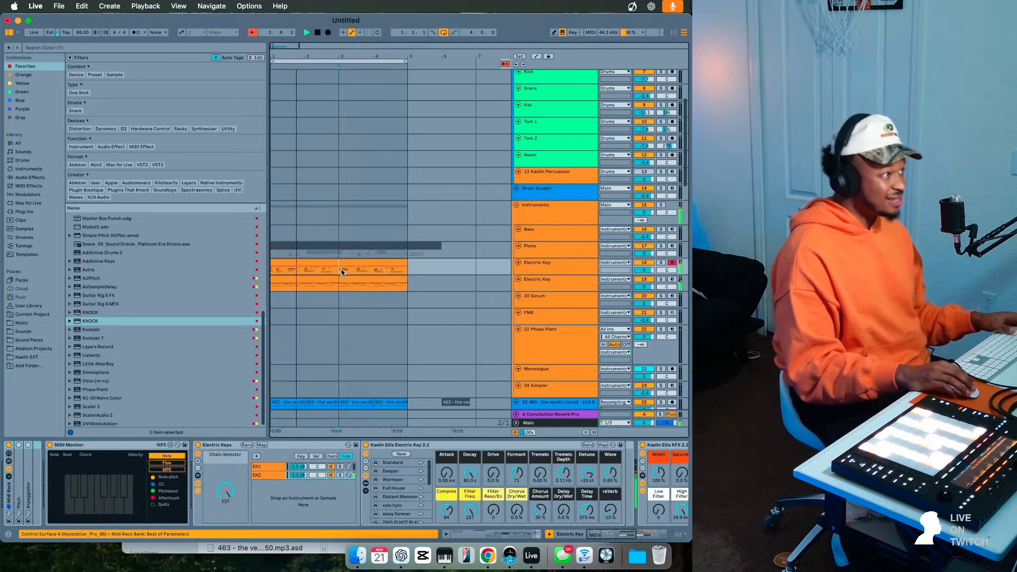
right_click(313, 275)
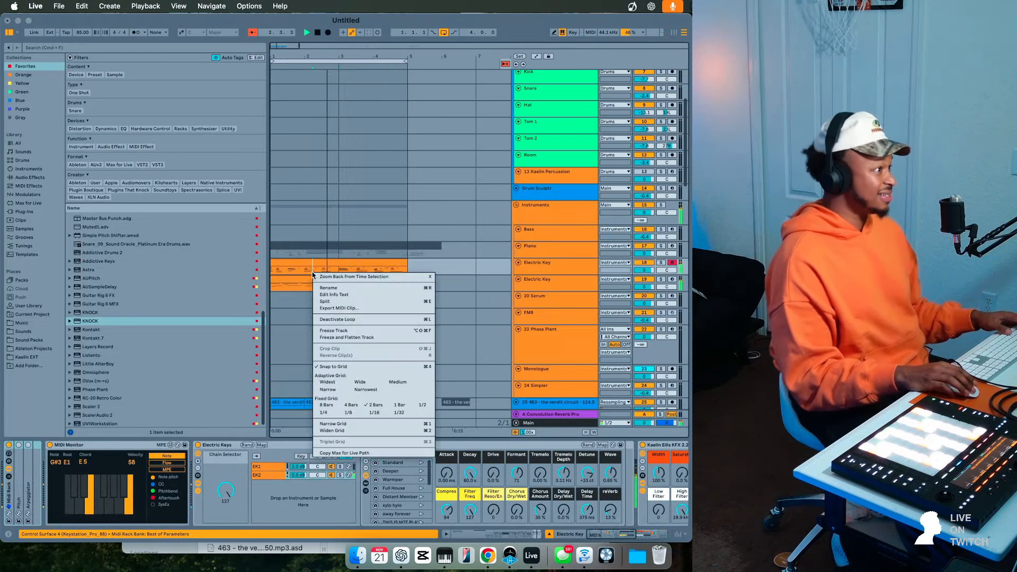
click(315, 272)
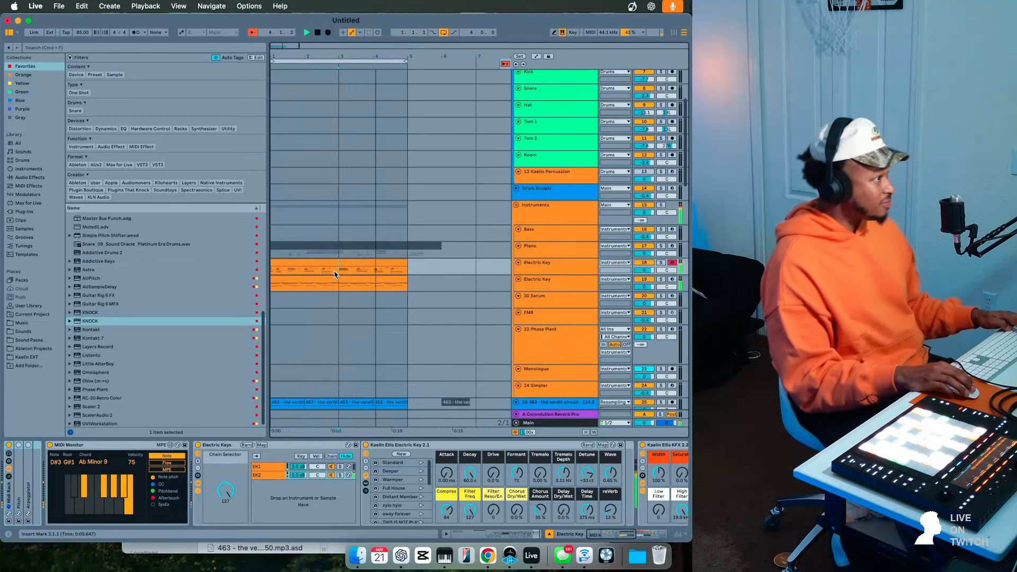
click(338, 264)
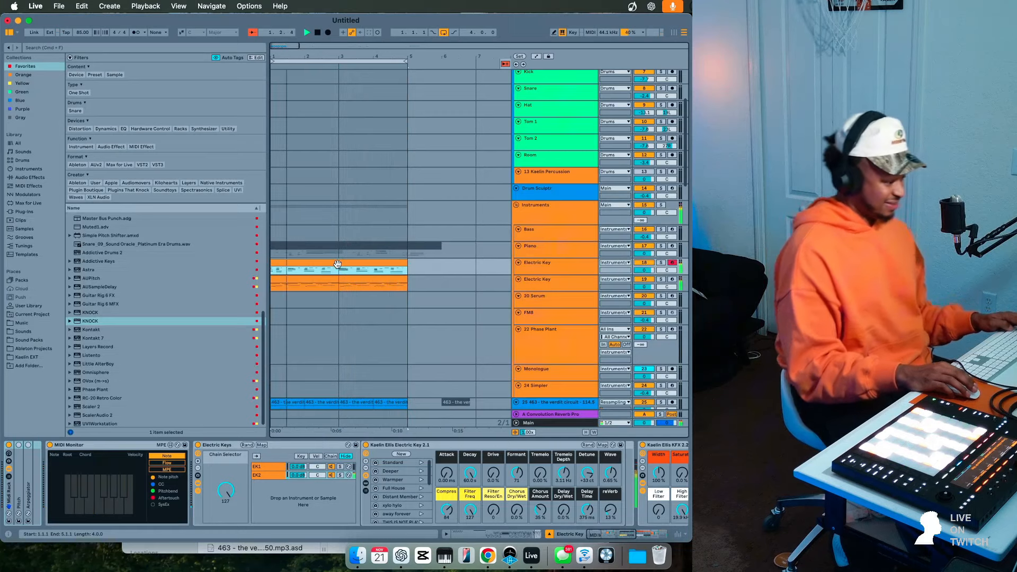
- Lower the volume of track 25, the sliced 463 sample below the Instruments group
click(523, 239)
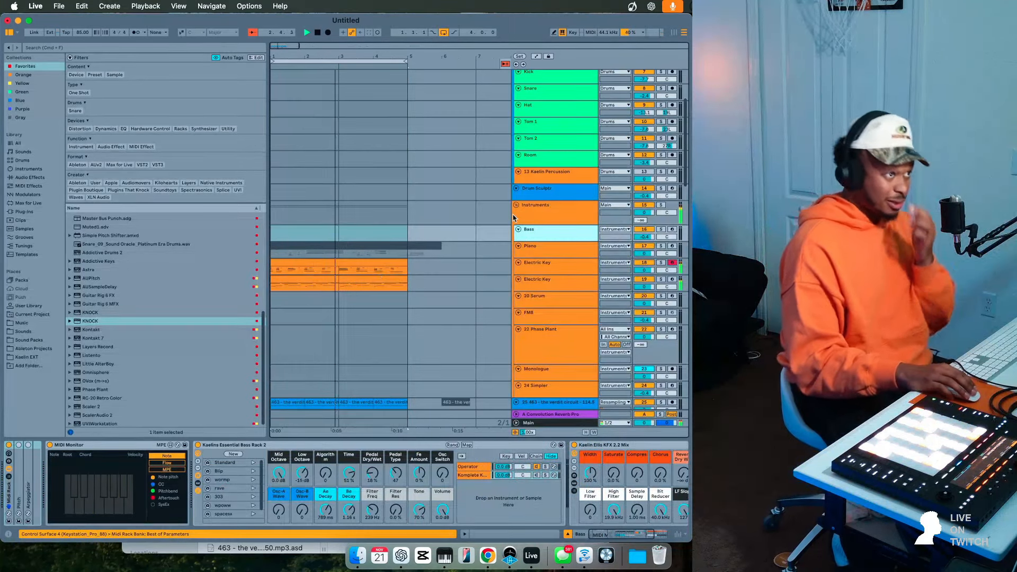
click(532, 216)
scroll(494, 330, down, 5)
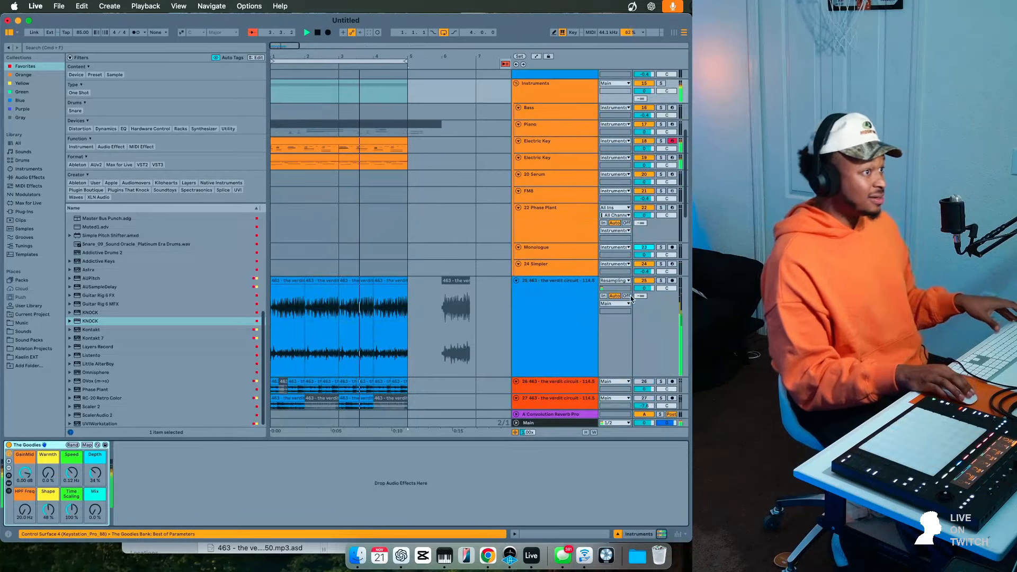
drag(644, 289, 644, 298)
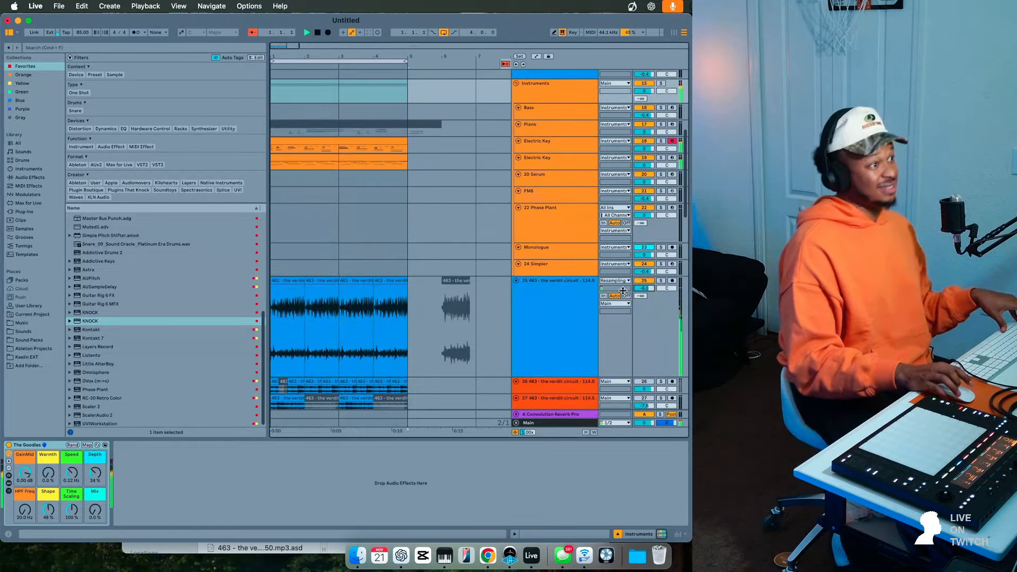
- Audition the 30 Group in solo and look over its drum and sample tracks
scroll(622, 291, down, 15)
scroll(651, 282, up, 1)
click(660, 213)
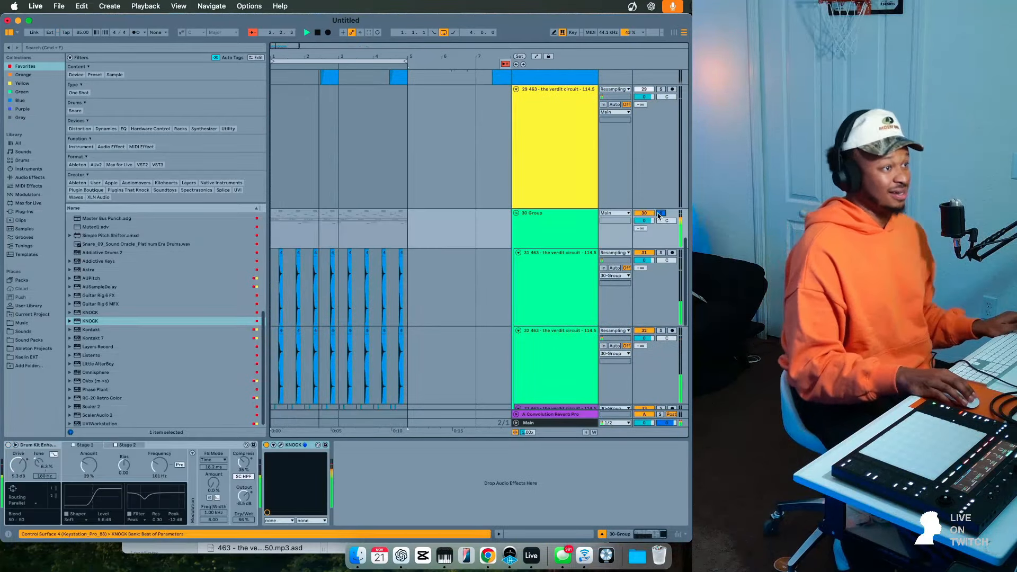
scroll(626, 233, down, 5)
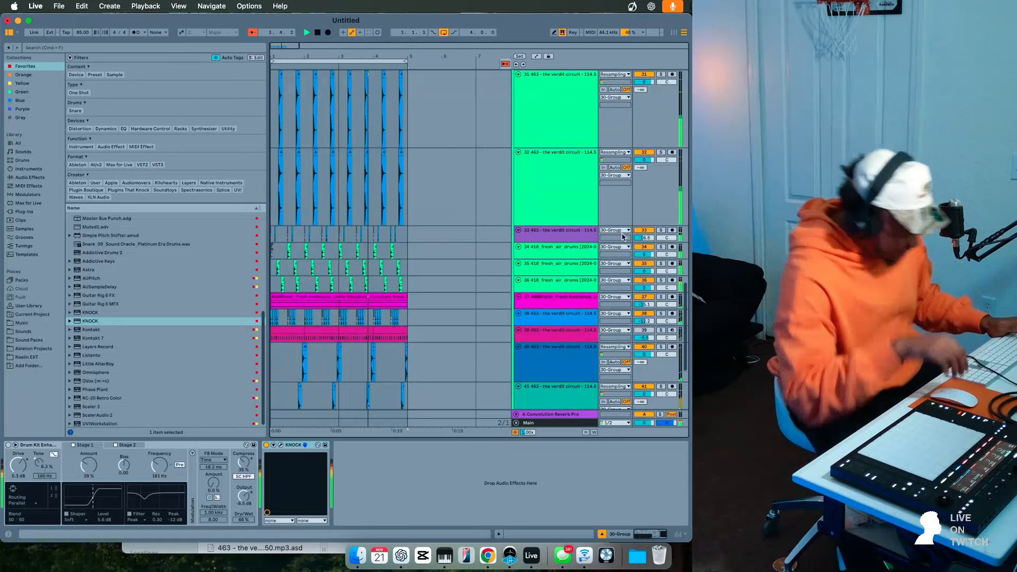
scroll(625, 233, up, 5)
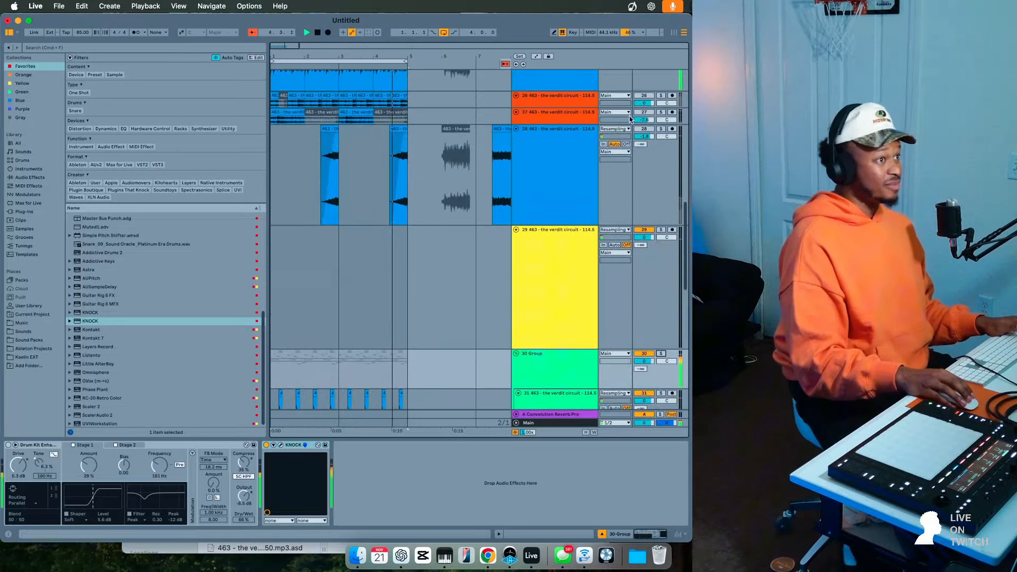
- Select sample track 28 and look through the Sounds folder's kick one-shots in the browser
click(651, 132)
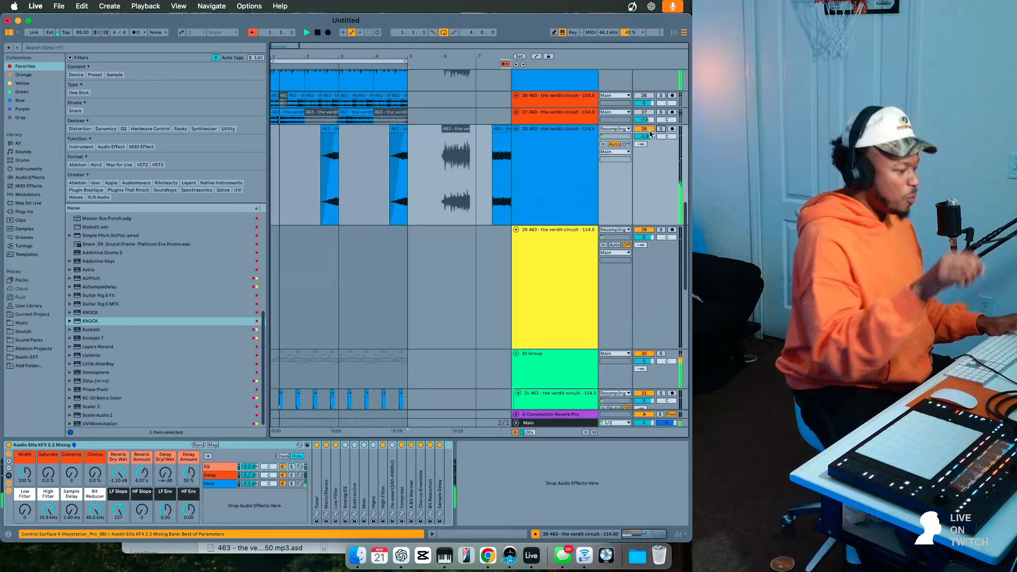
scroll(551, 265, up, 3)
click(549, 300)
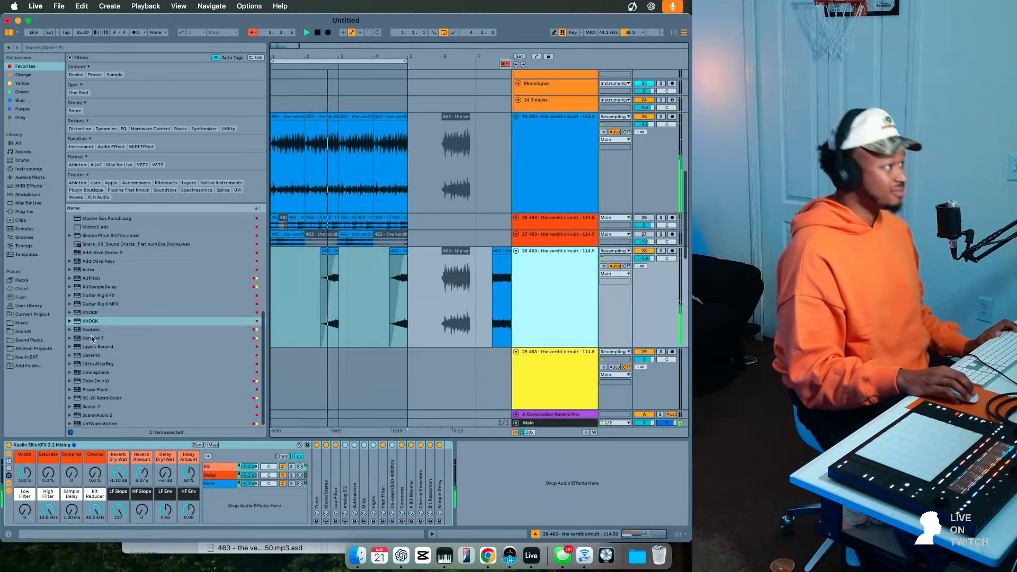
click(42, 332)
scroll(424, 339, down, 5)
- Adjust the volume of the newly recorded Electric Key part on track 18
scroll(429, 333, up, 10)
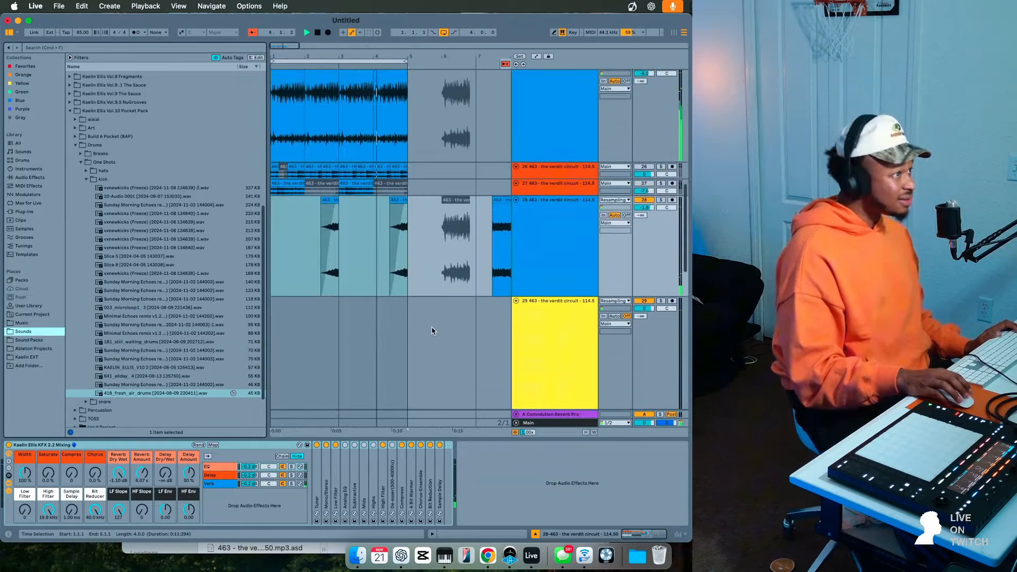
click(560, 199)
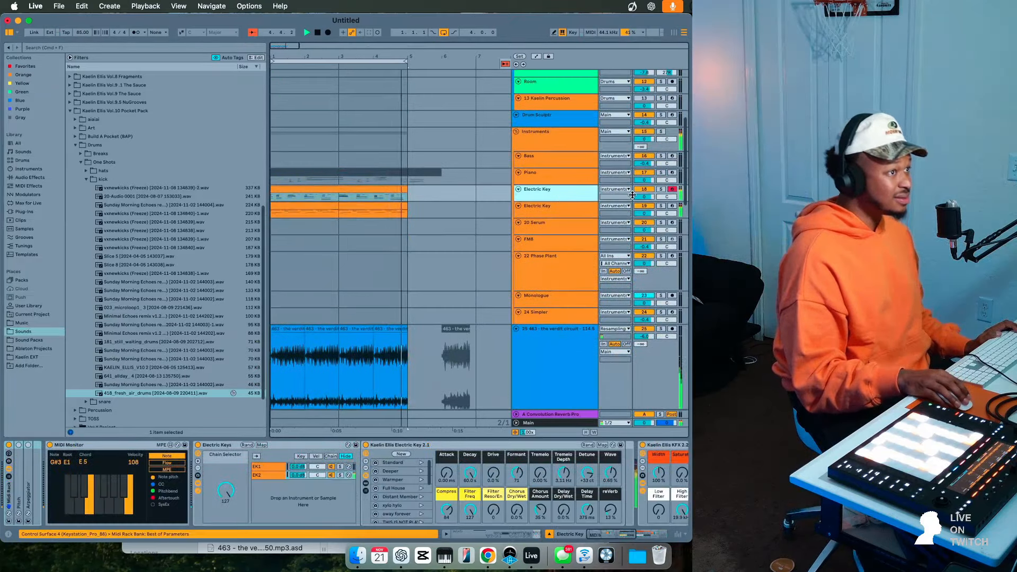
drag(649, 197, 650, 189)
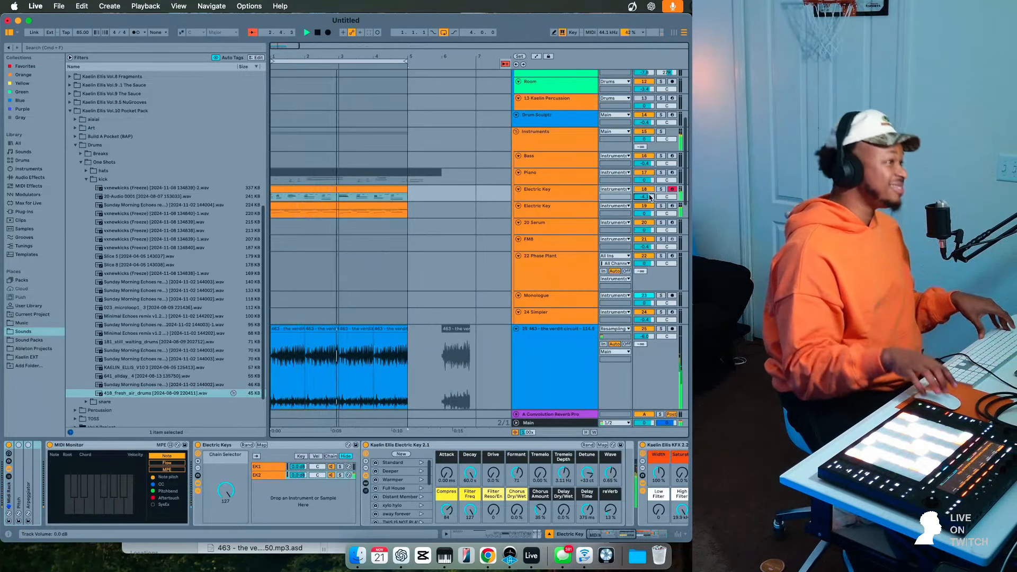
- Examine the Operator chain and its oscillator settings in the Bass track's Kaelins Essential Bass Rack
click(581, 160)
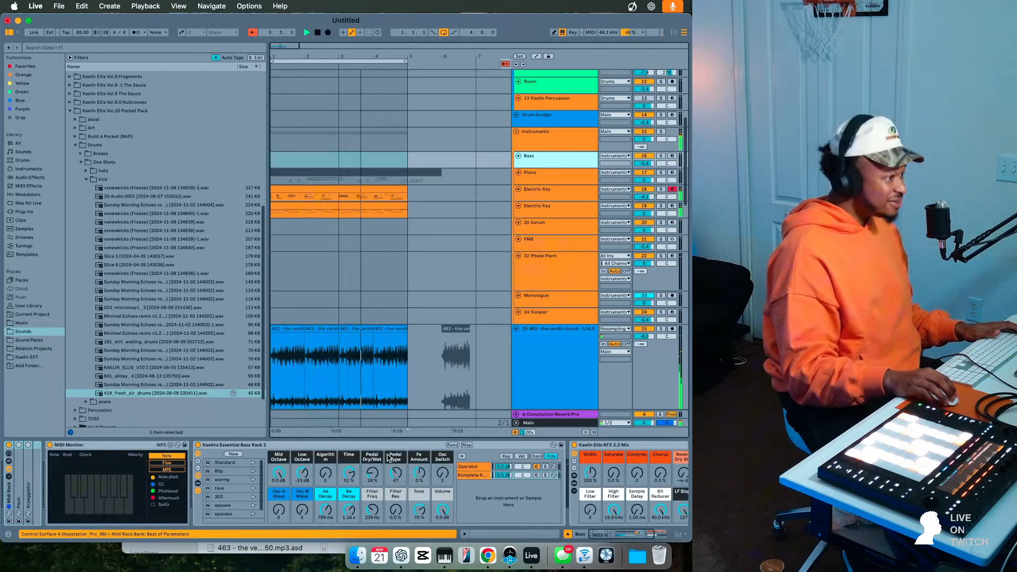
click(469, 467)
scroll(455, 480, right, 5)
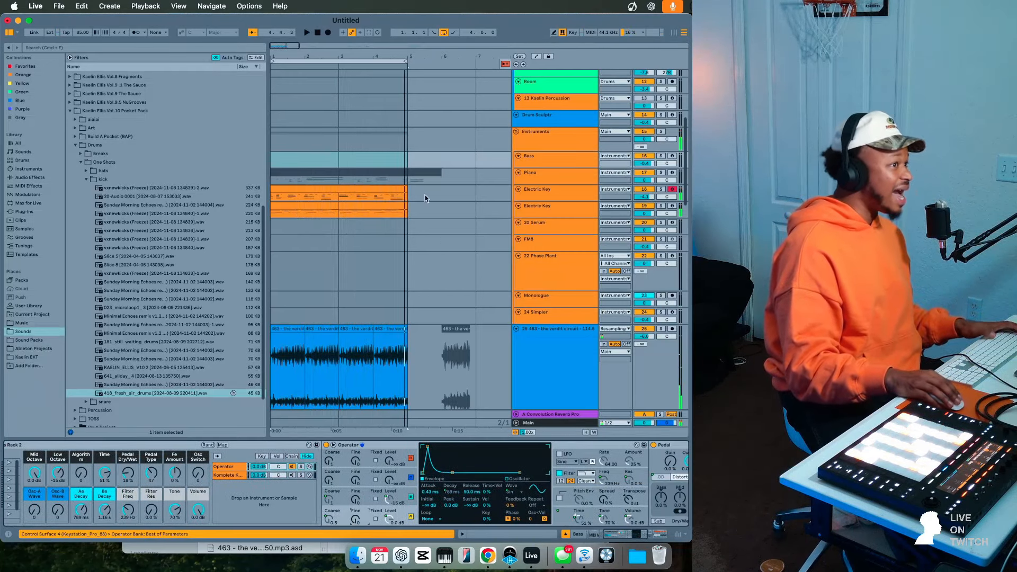
click(548, 196)
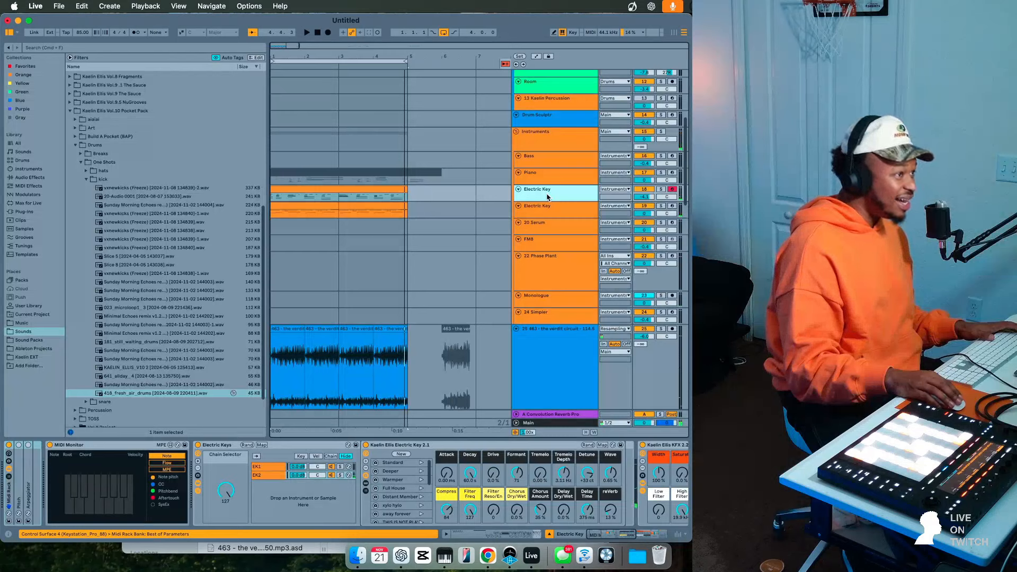
click(575, 164)
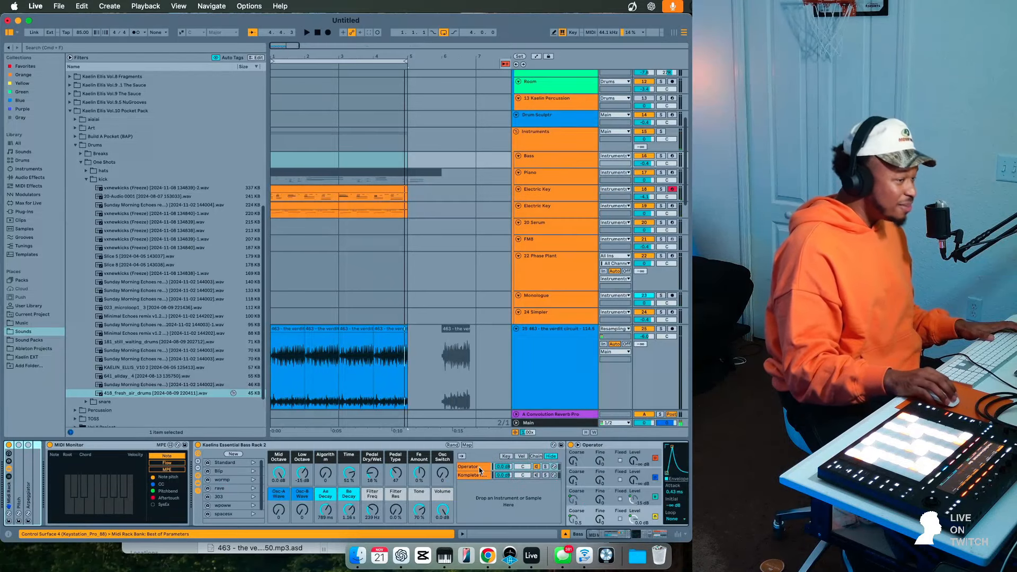
click(600, 503)
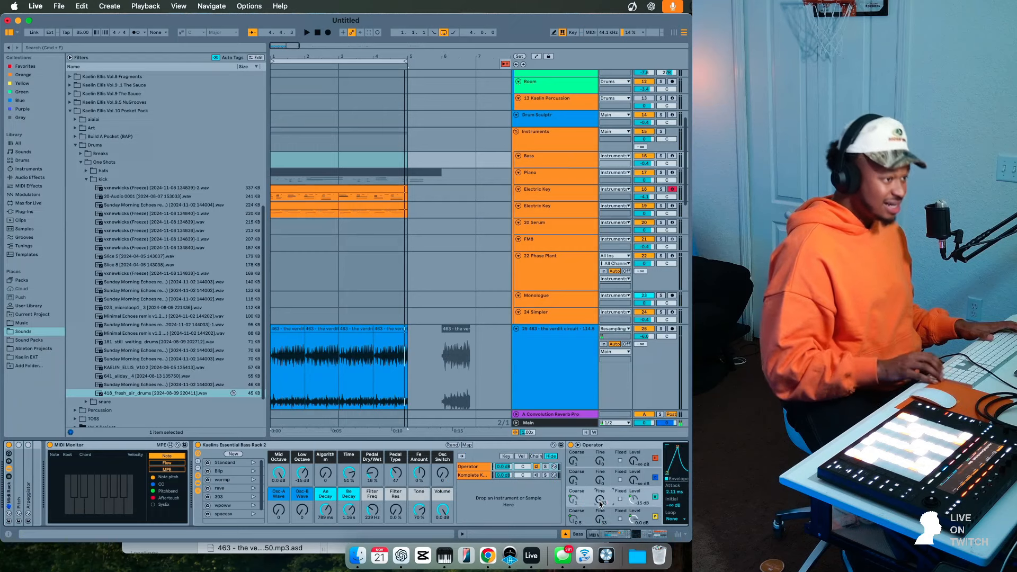
- During playback, raise Mix to 43% and Warmth to 3.4% in The Goodies rack on the Instruments group
key(space)
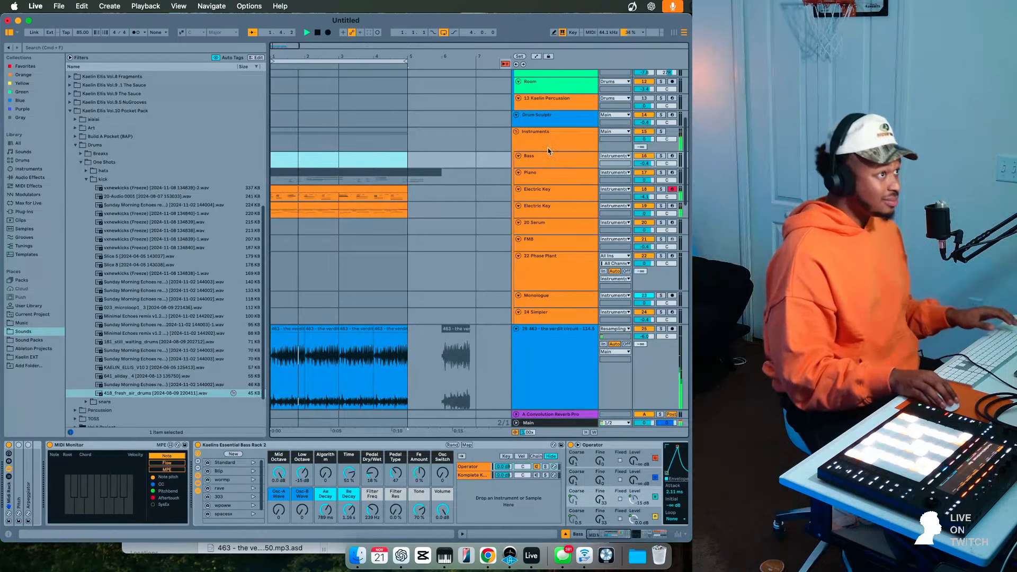
key(Up)
drag(95, 515, 95, 506)
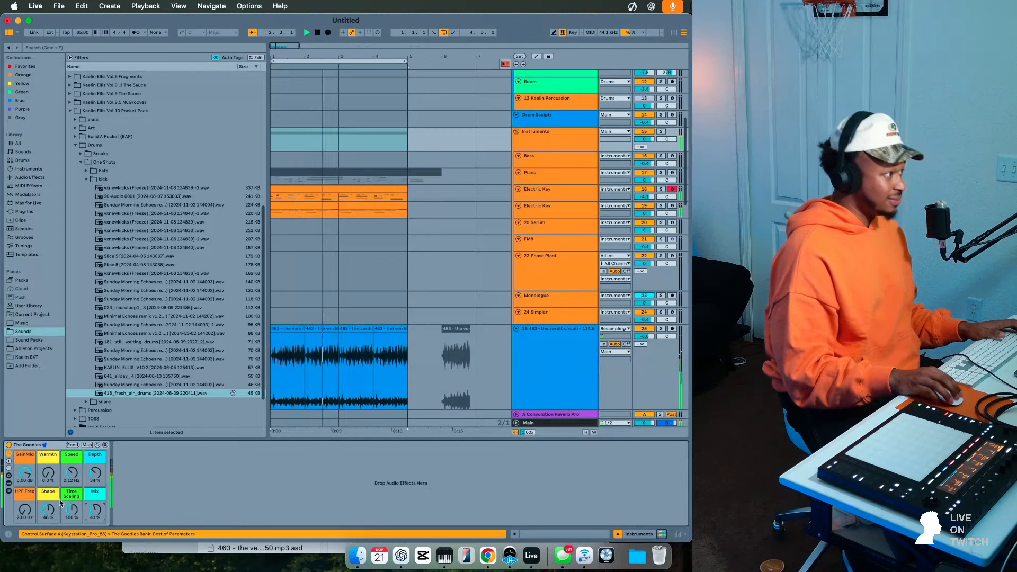
drag(48, 474, 49, 459)
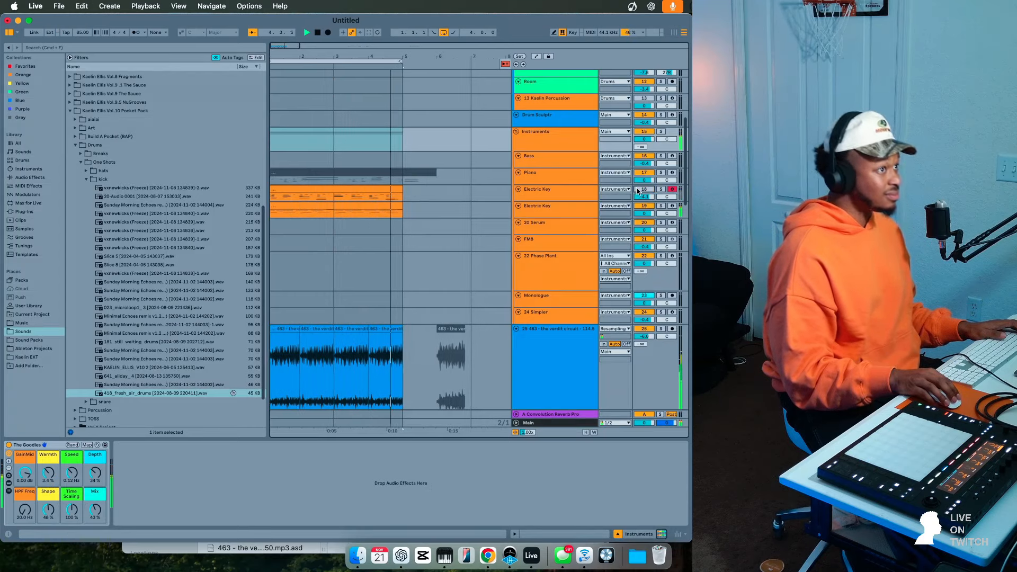
- Raise the Reverb in the Electric Key rack on track 19
click(558, 165)
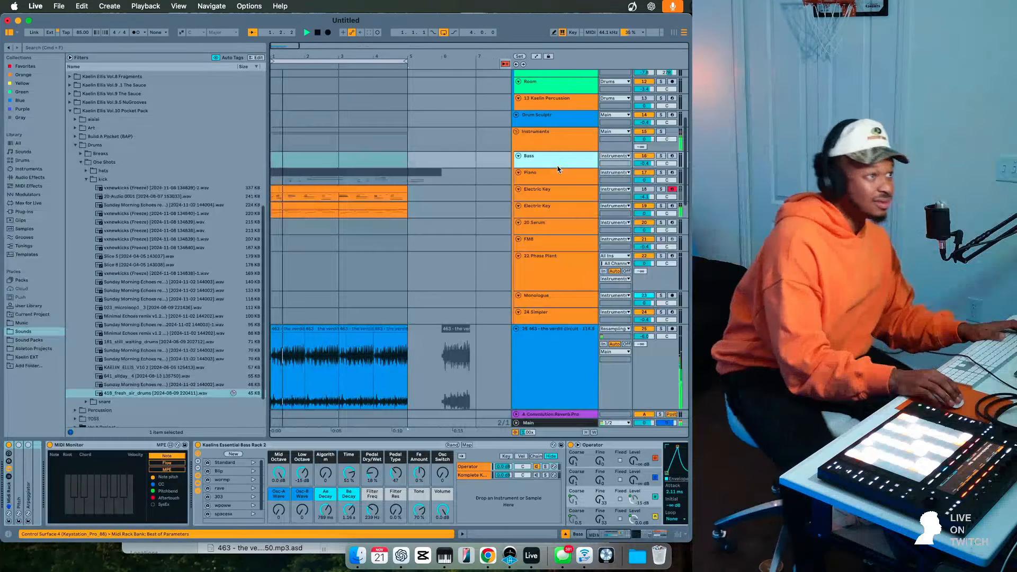
click(550, 212)
drag(452, 473, 452, 447)
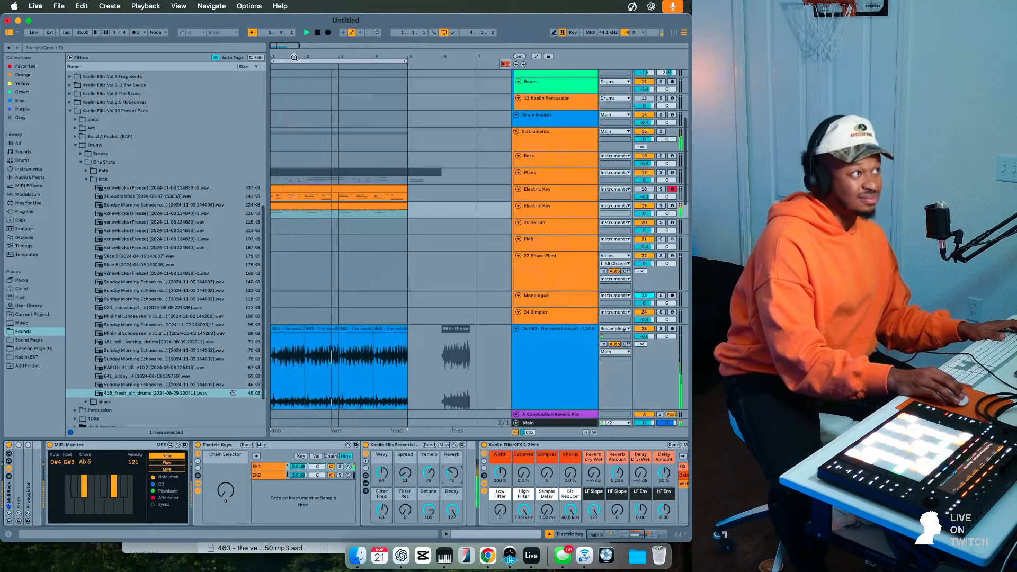
- Duplicate the looped time twice to extend the four-bar beat to 16 bars
right_click(314, 62)
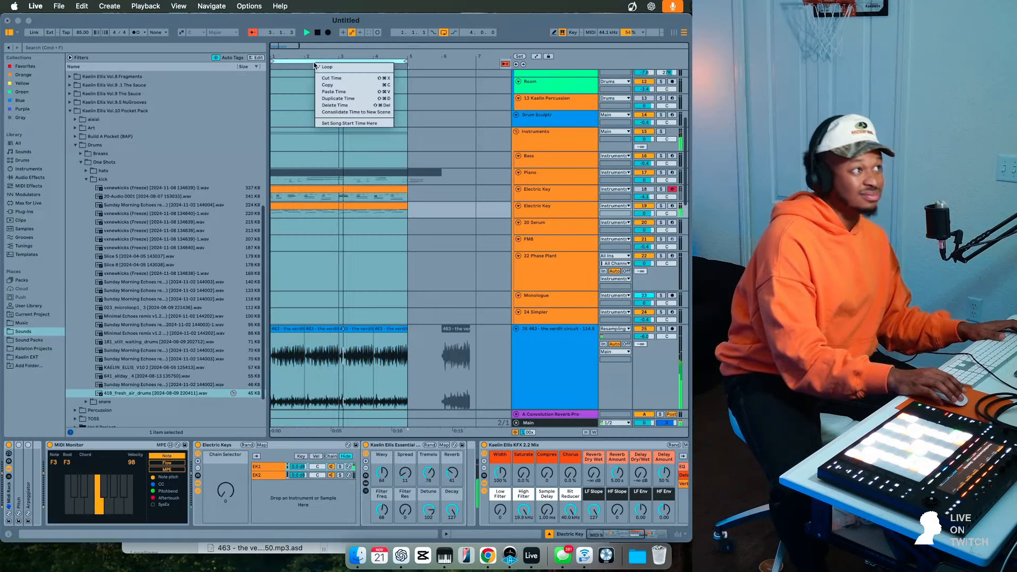
click(333, 99)
click(325, 60)
right_click(326, 61)
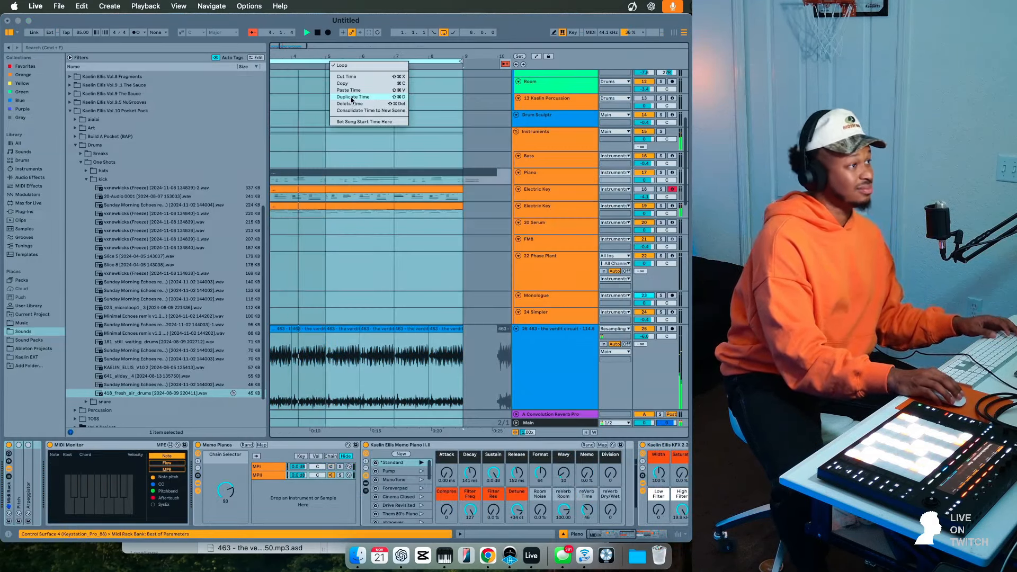
click(352, 101)
scroll(344, 148, left, 5)
scroll(345, 147, right, 2)
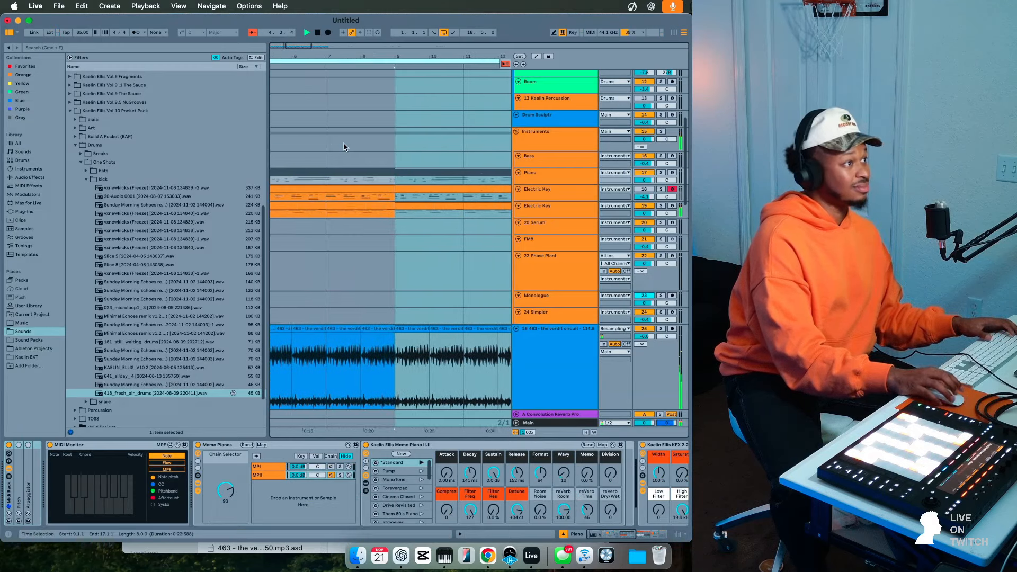
- Stop playback and deactivate the track 18 Electric Key clips across the first eight bars
click(409, 173)
key(space)
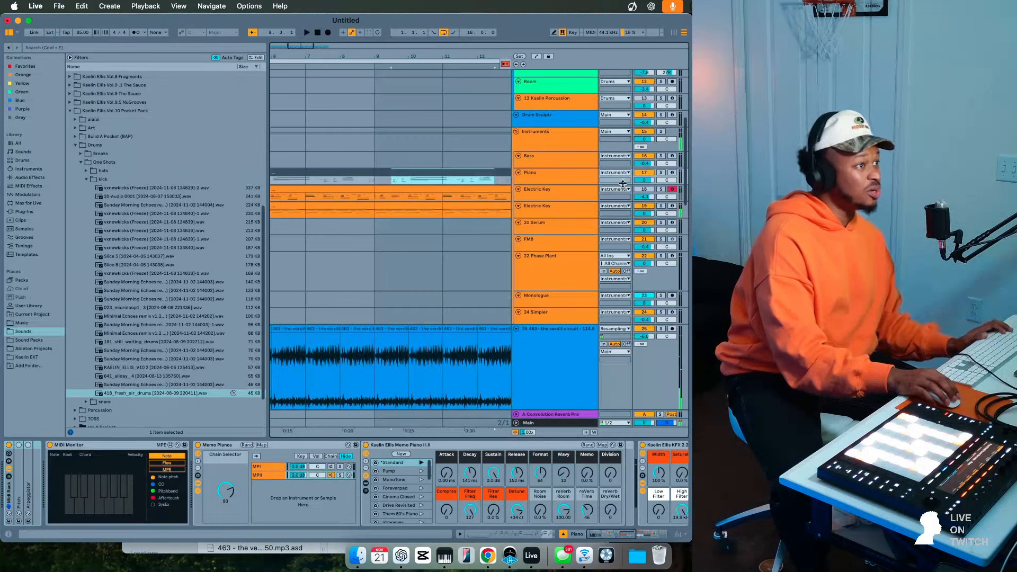
click(410, 187)
key(minus)
key(minus)
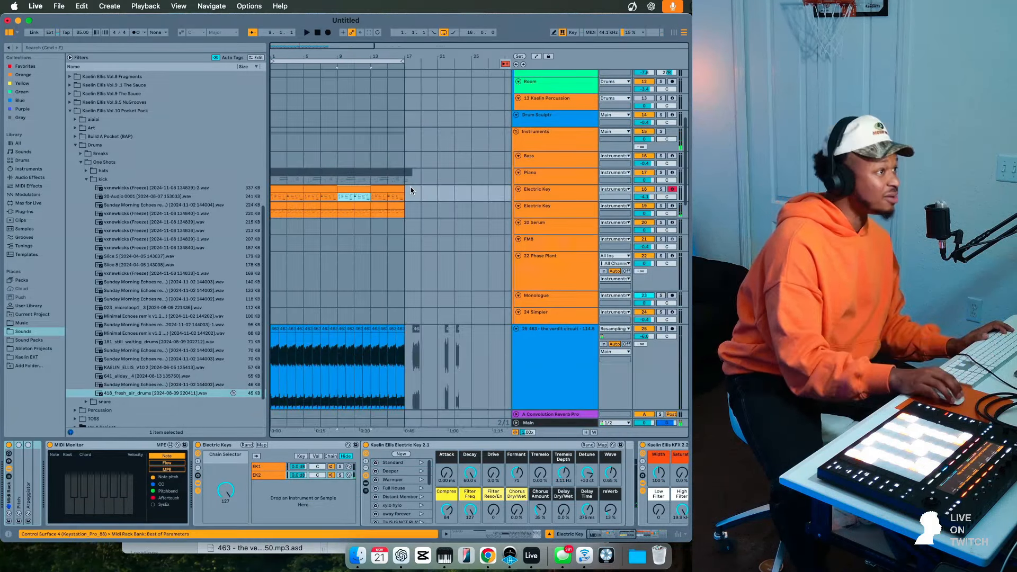
shift+click(291, 188)
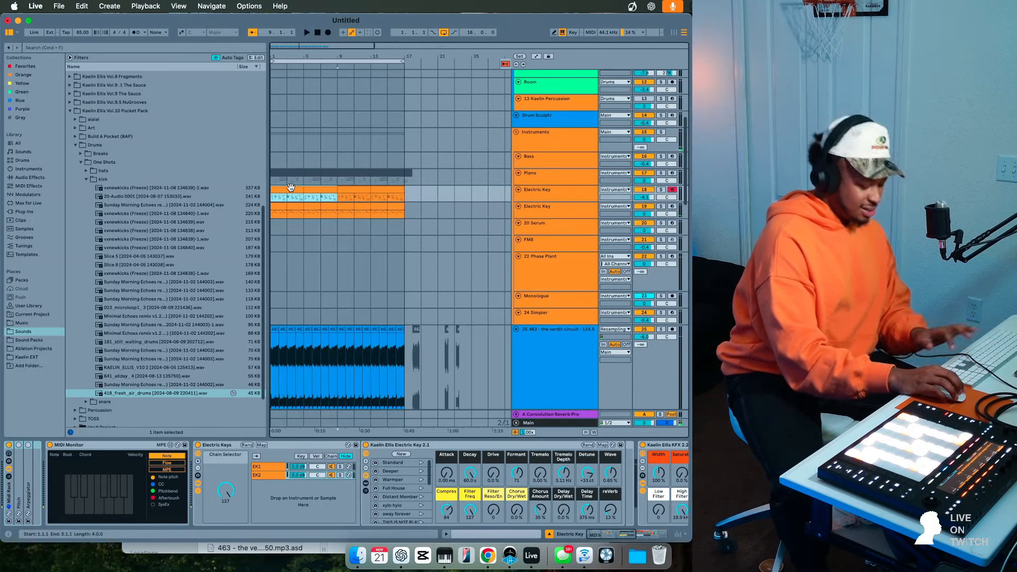
- Arm the Bass track and record a bass part over bars 9 to 16
click(546, 157)
click(673, 157)
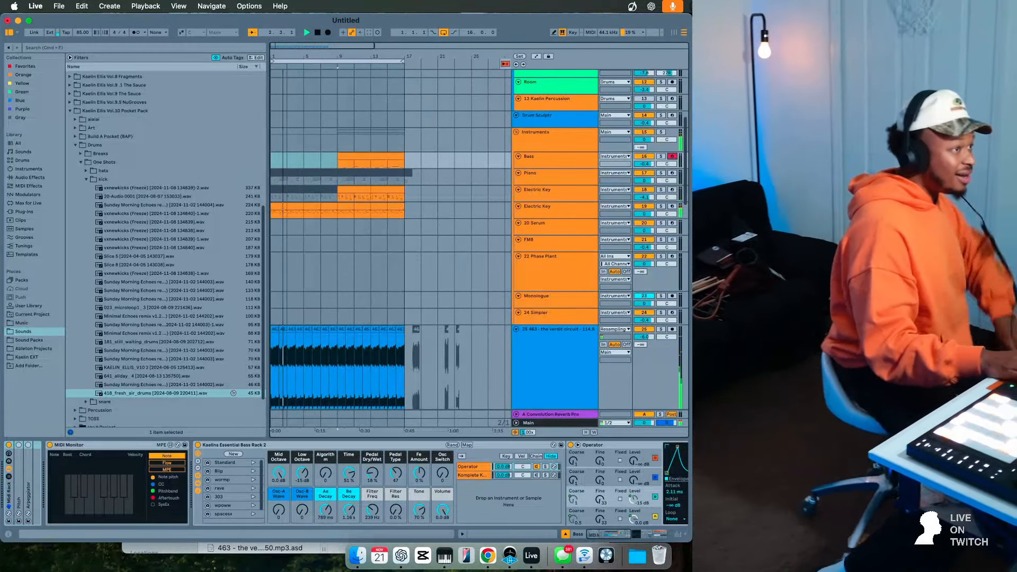
- Reactivate the Piano clips on track 17 and adjust the track's Pitch transposition and Saturate amount during playback
click(366, 182)
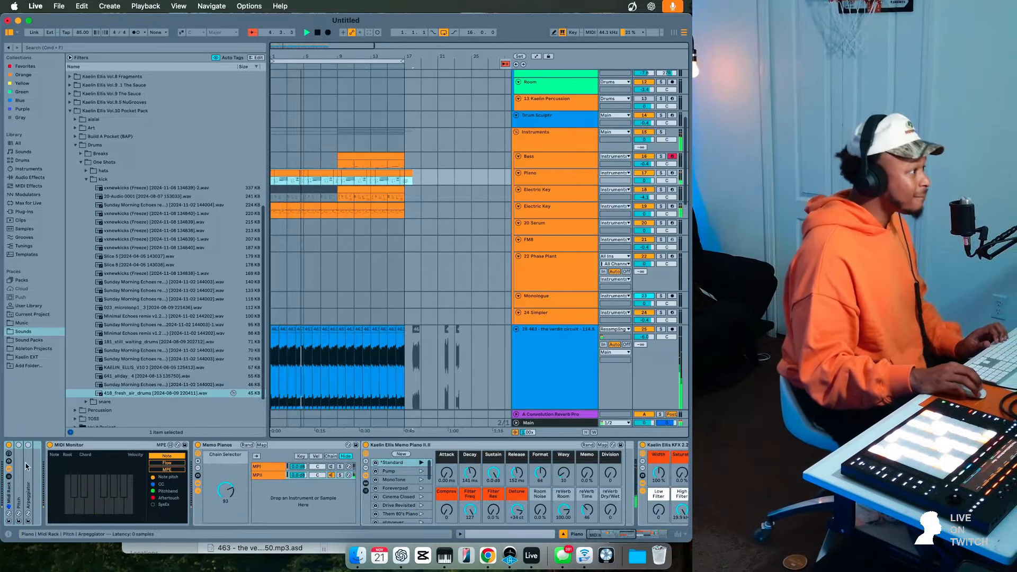
click(18, 445)
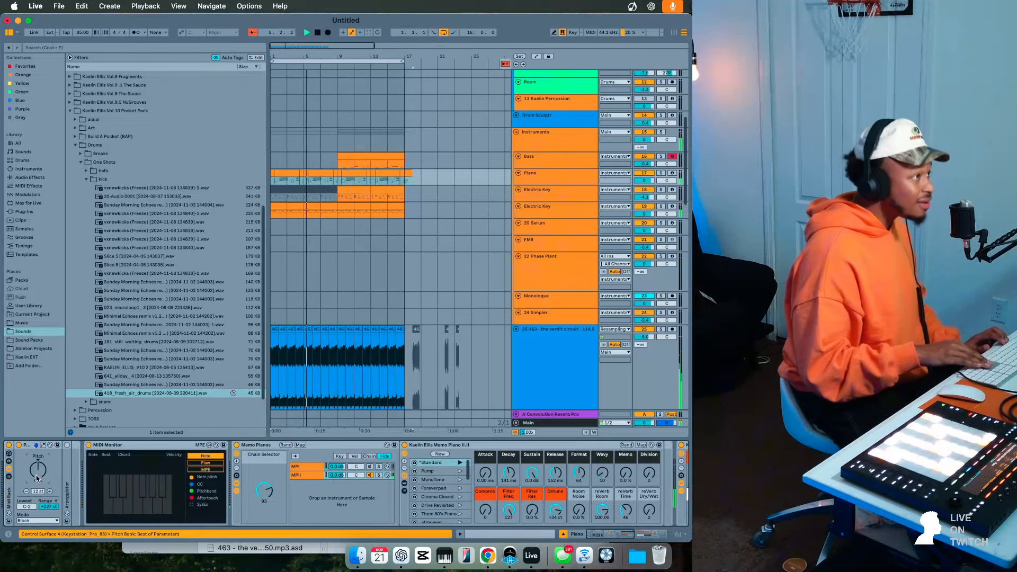
key(space)
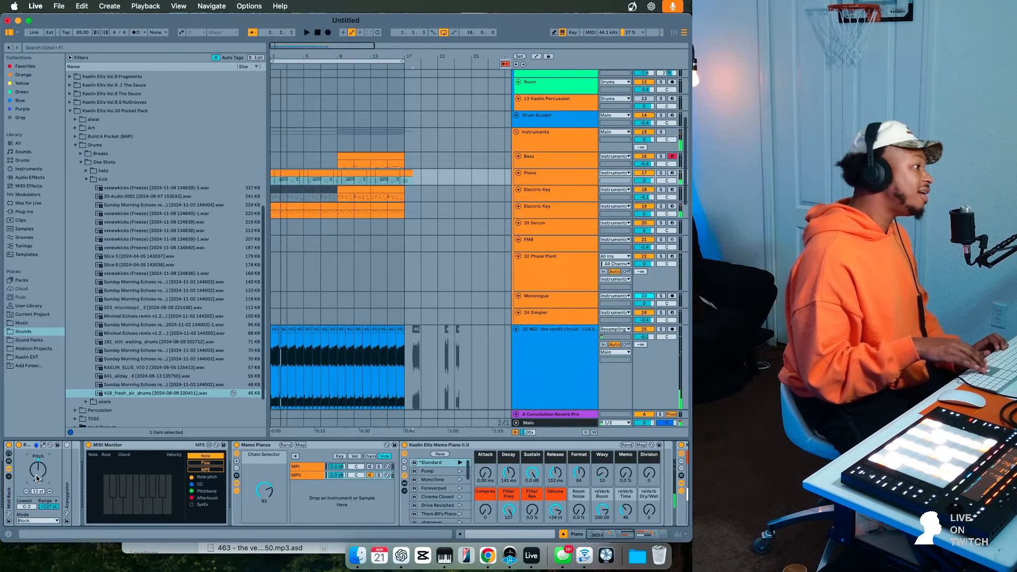
key(space)
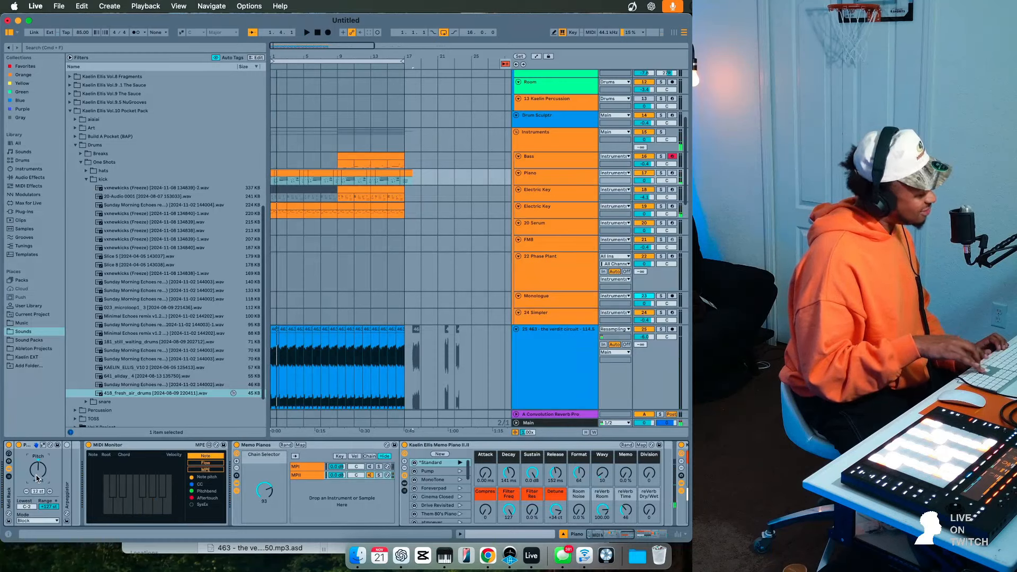
key(space)
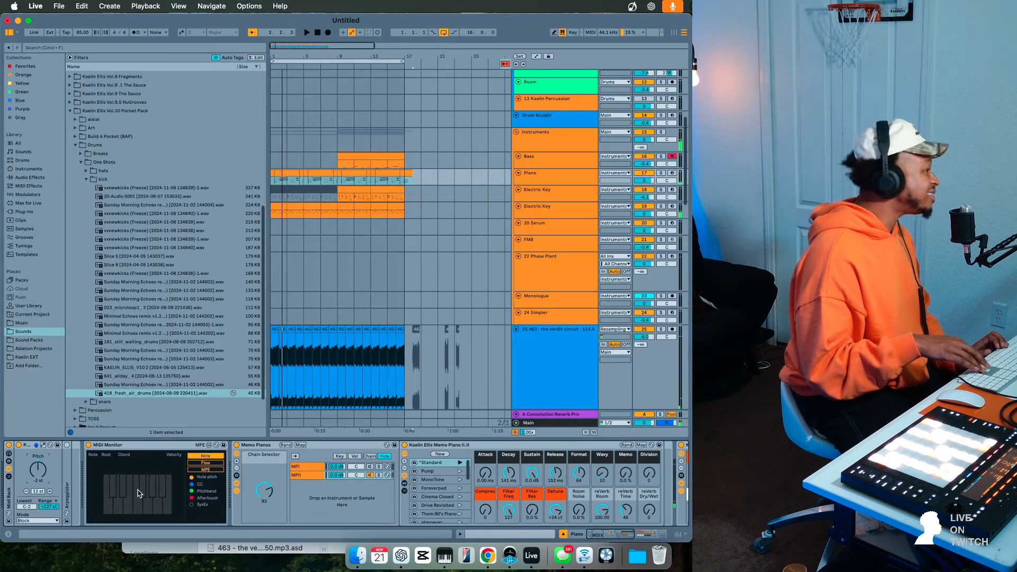
key(space)
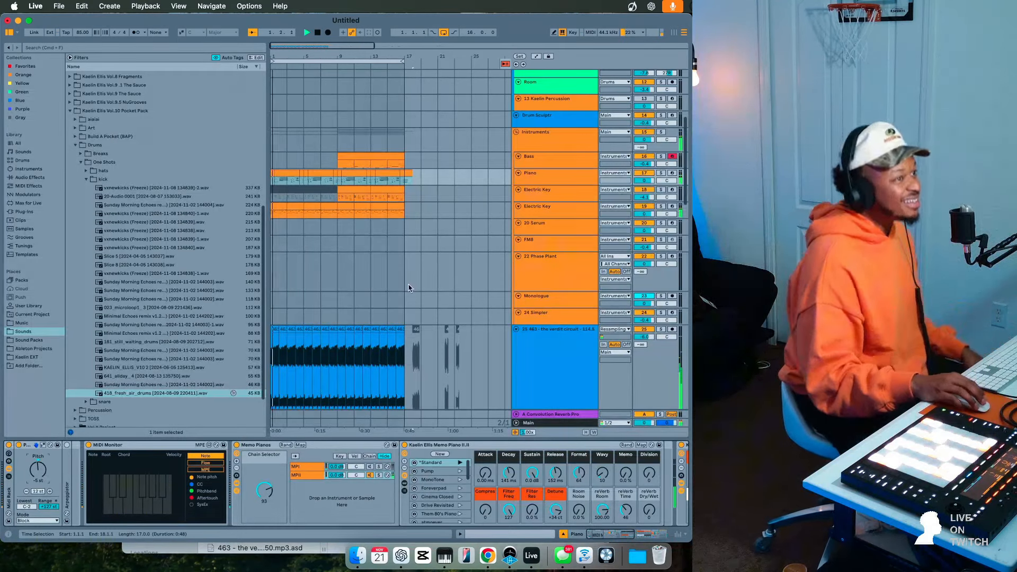
scroll(593, 480, right, 5)
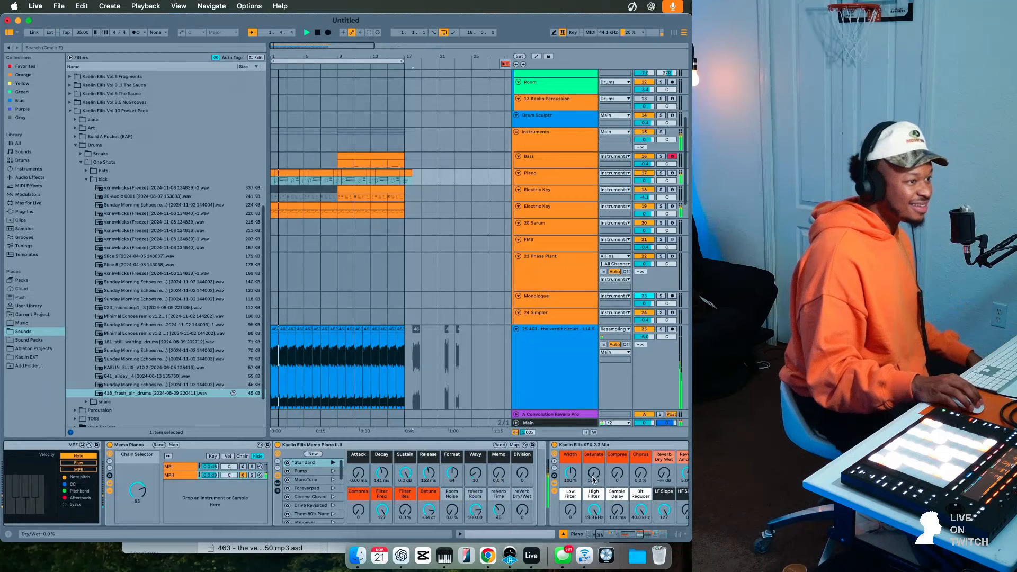
drag(593, 480, 594, 456)
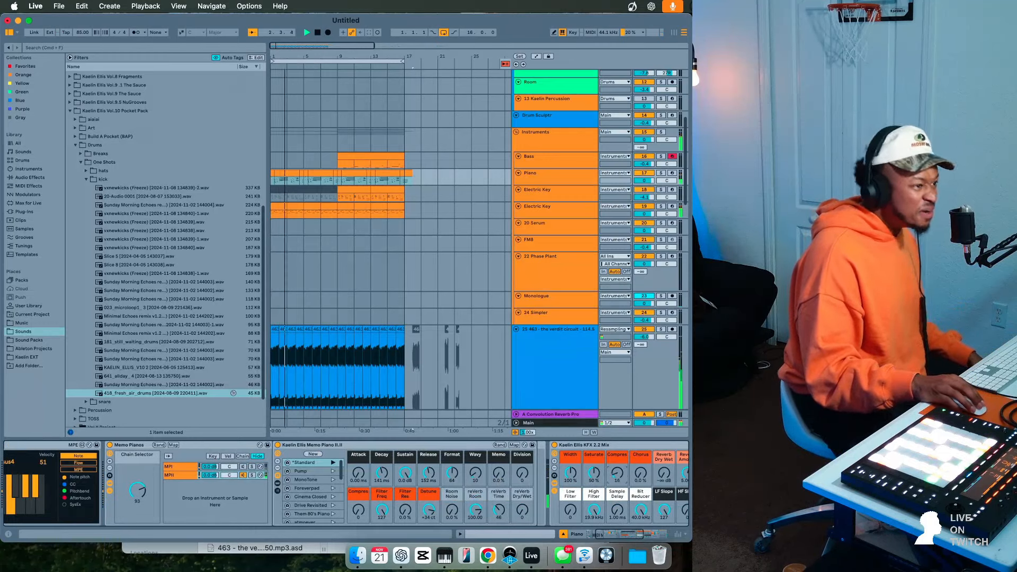
- Compare the beat with and without the 30 Group by muting and unmuting that group
scroll(575, 380, down, 10)
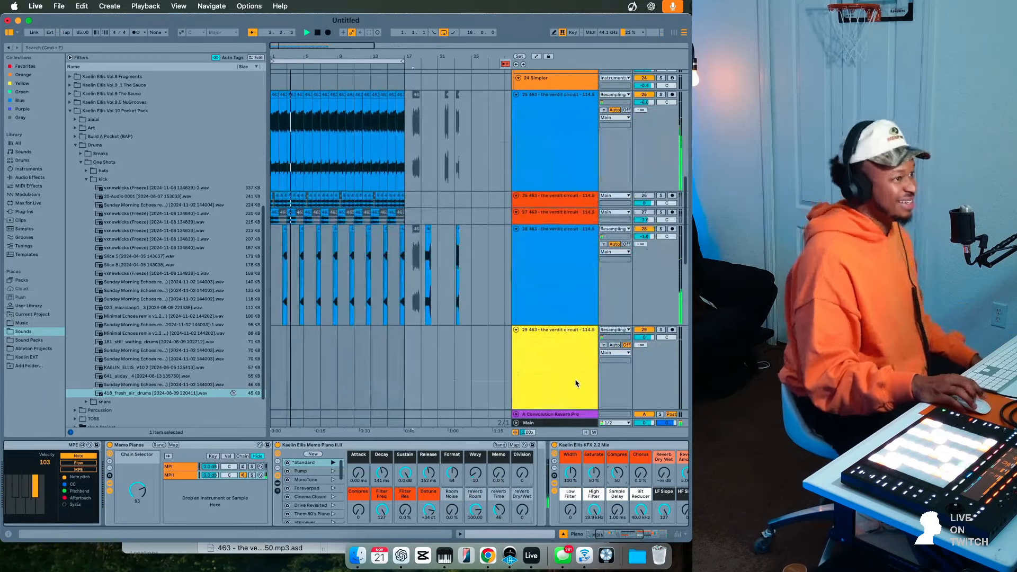
click(645, 262)
click(646, 263)
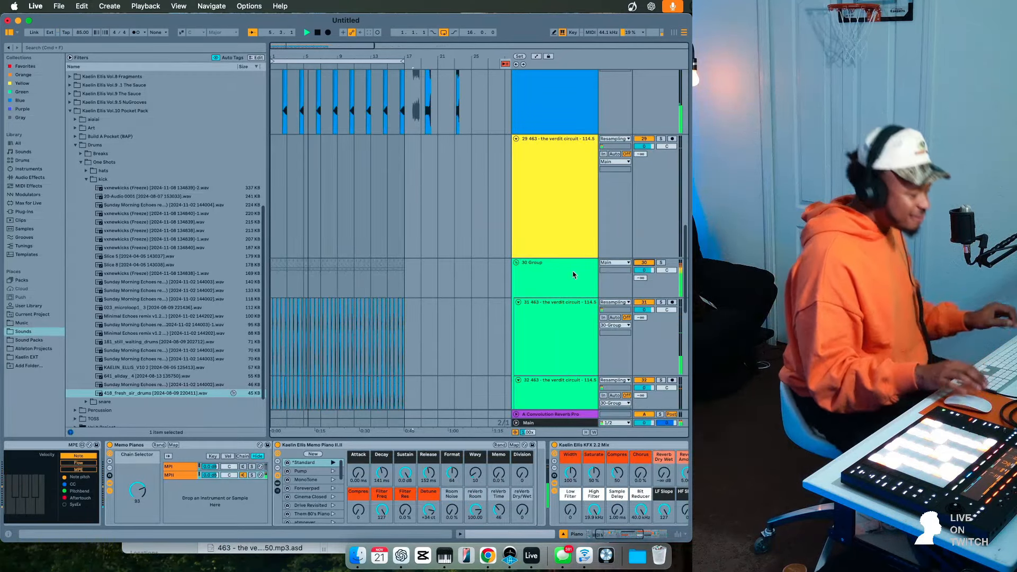
- Copy the Bass part back to bars 5 to 8 so the bass starts at bar 5
scroll(519, 264, up, 8)
scroll(519, 263, up, 15)
click(295, 323)
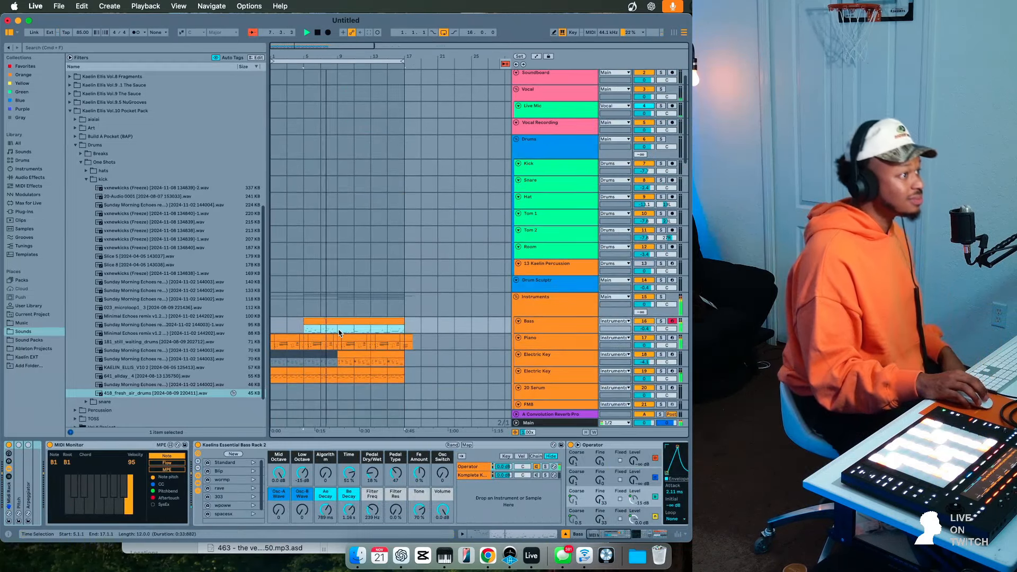
click(340, 333)
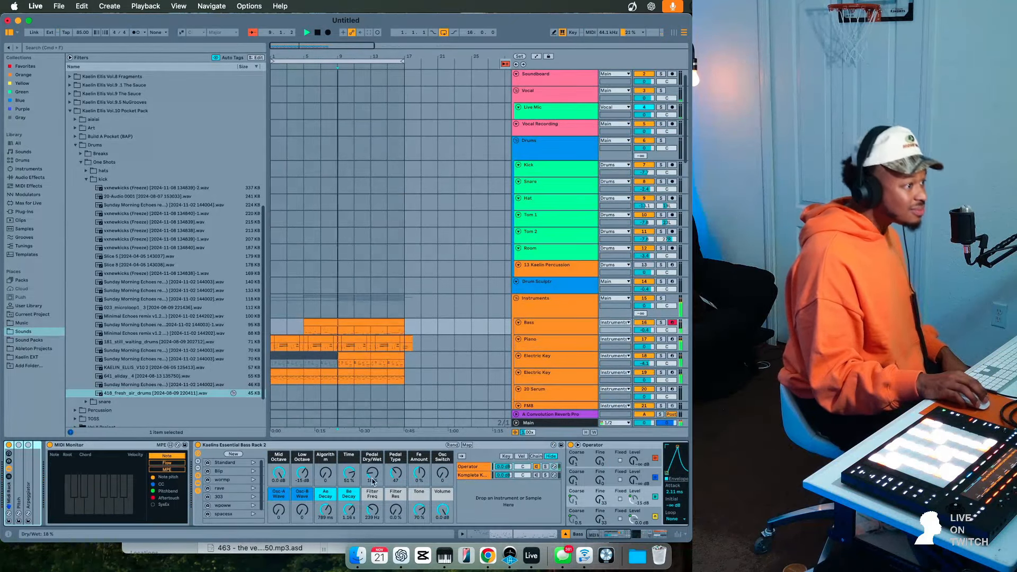
- Deactivate the Piano clips on track 17 from bar 9 onwards
drag(337, 348, 421, 347)
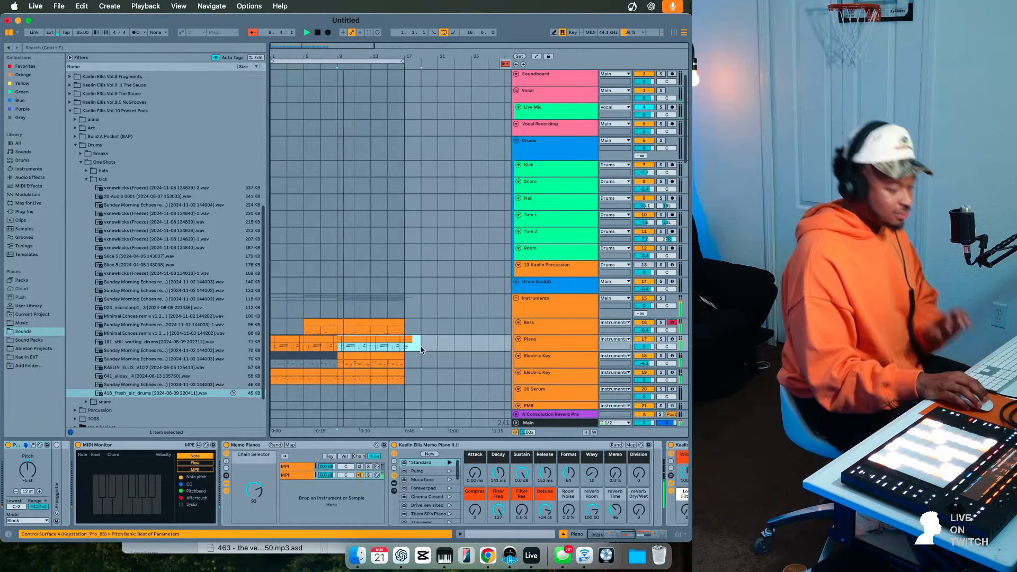
click(569, 348)
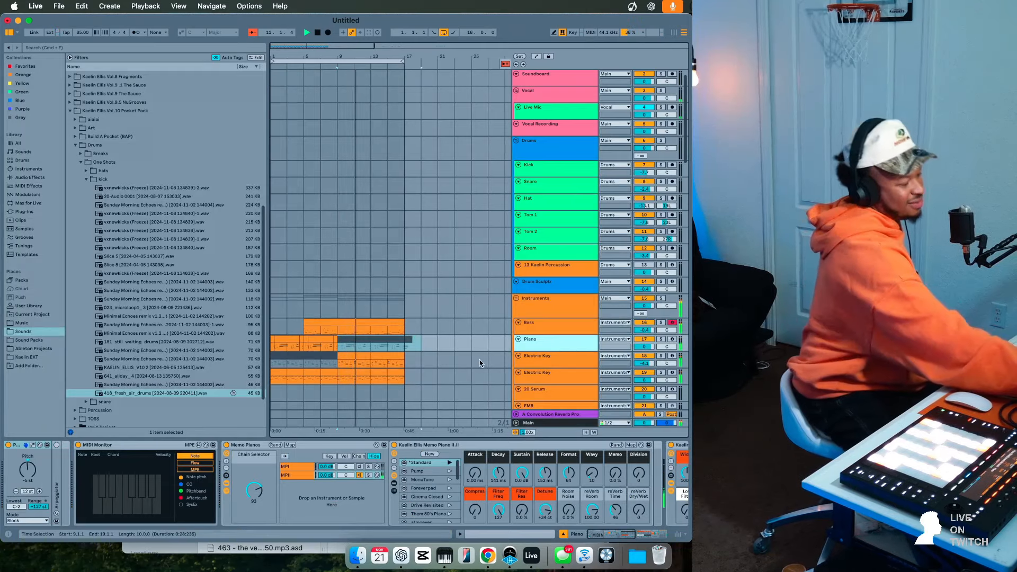
- Copy the Bass clip from bars 13 to 16 over bars 9 to 12
scroll(480, 363, down, 5)
scroll(478, 363, down, 1)
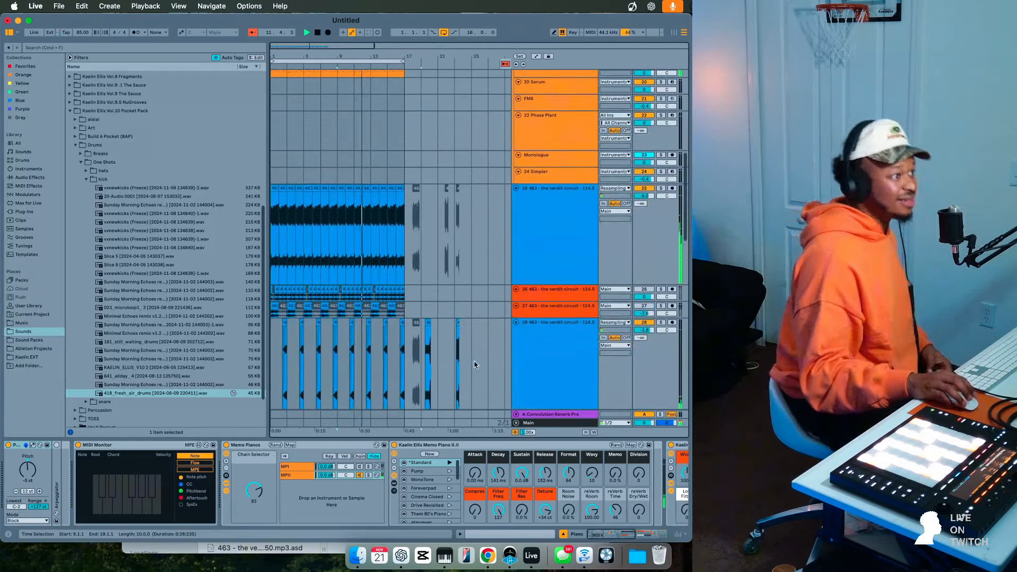
scroll(477, 356, down, 3)
scroll(498, 200, up, 3)
scroll(497, 199, up, 3)
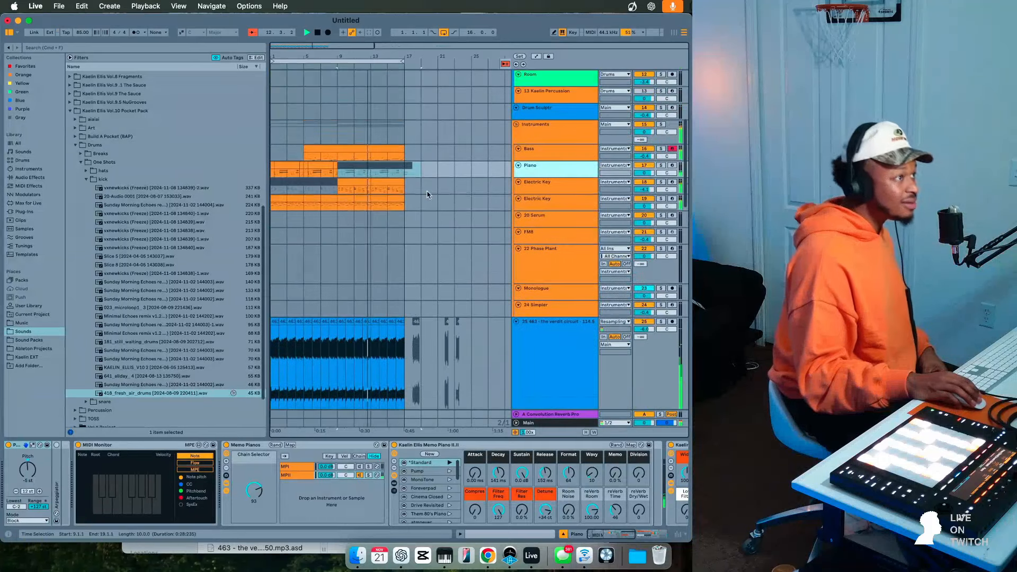
click(398, 158)
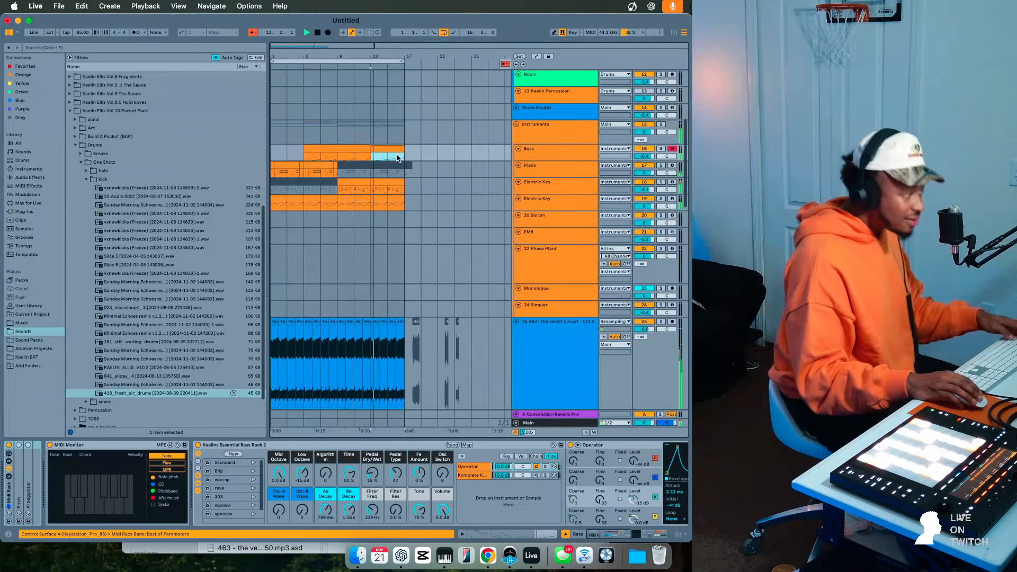
drag(392, 149, 364, 154)
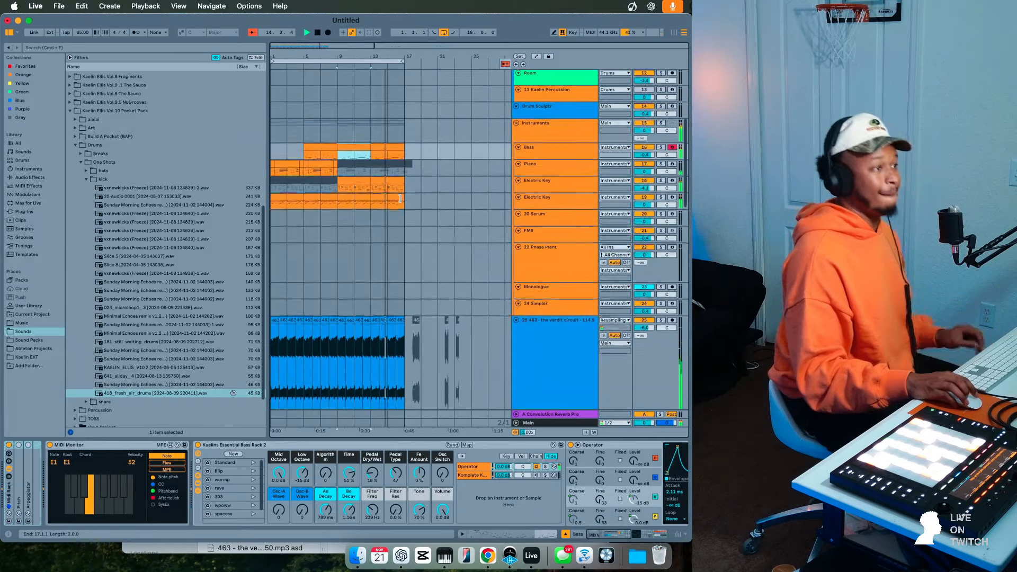
- Select the Electric Key track 19 and view its device chain
scroll(540, 217, down, 3)
click(549, 198)
click(554, 180)
click(552, 168)
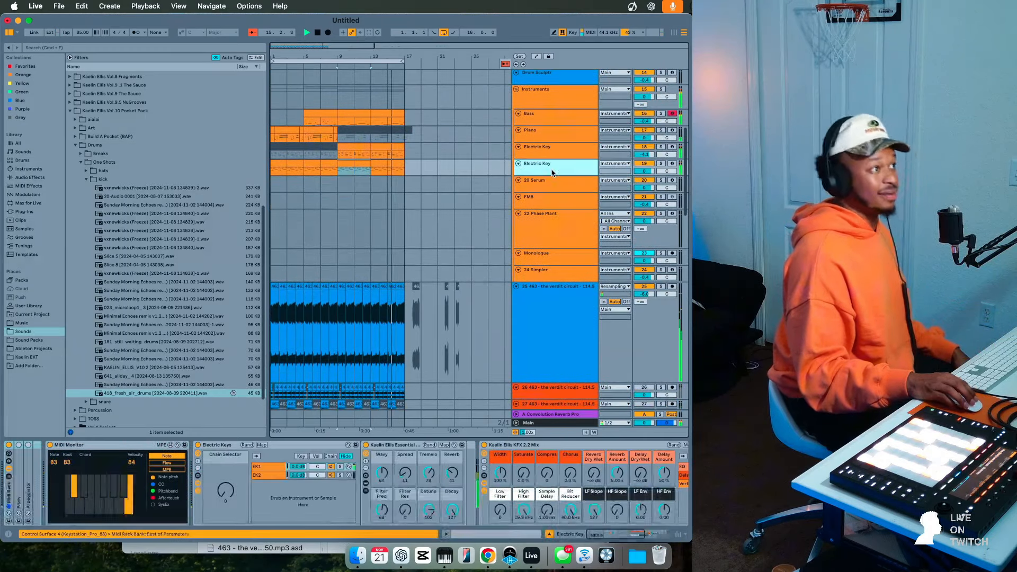
- Select the 30 Group and mute it to hear the arrangement without its drums
scroll(350, 175, down, 6)
scroll(351, 175, down, 20)
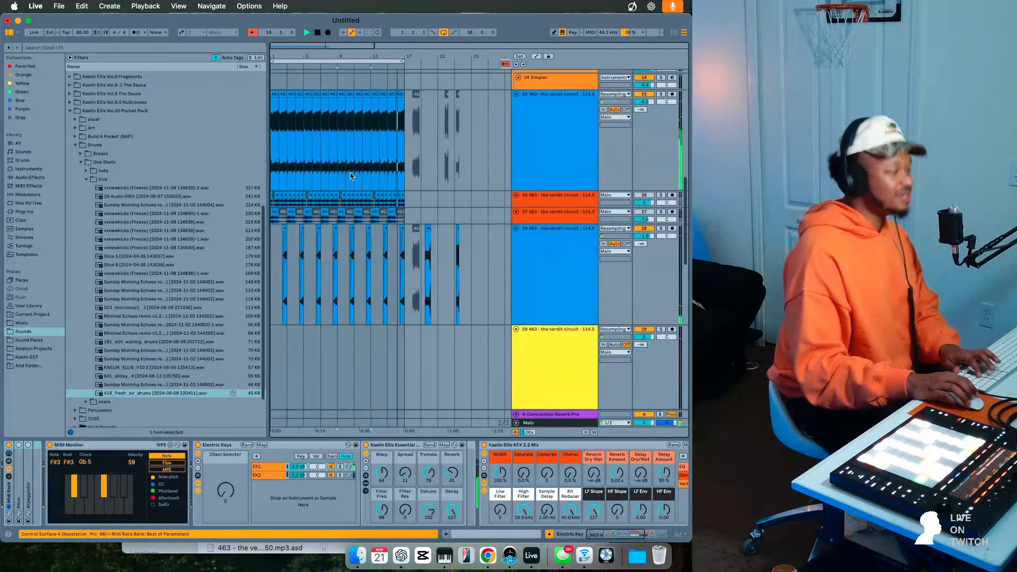
click(550, 286)
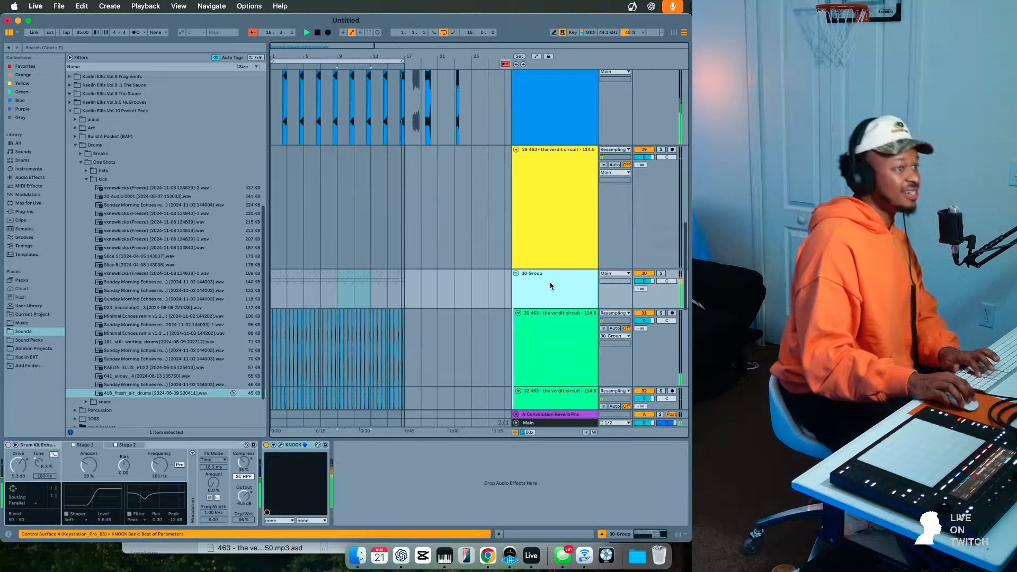
click(645, 275)
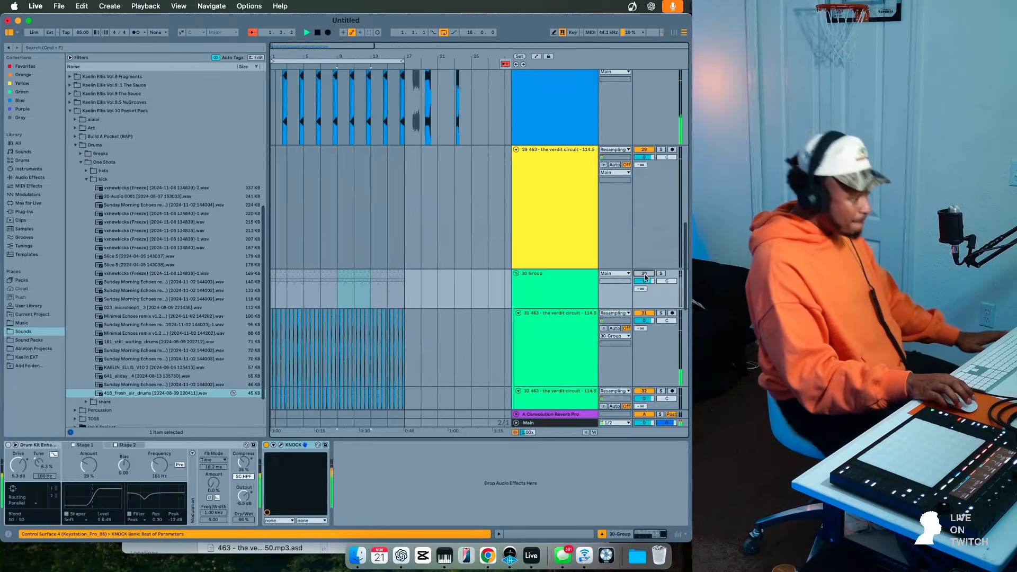
- Reduce the track heights and play the spare sample clip on track 28 near bar 32
scroll(499, 230, up, 10)
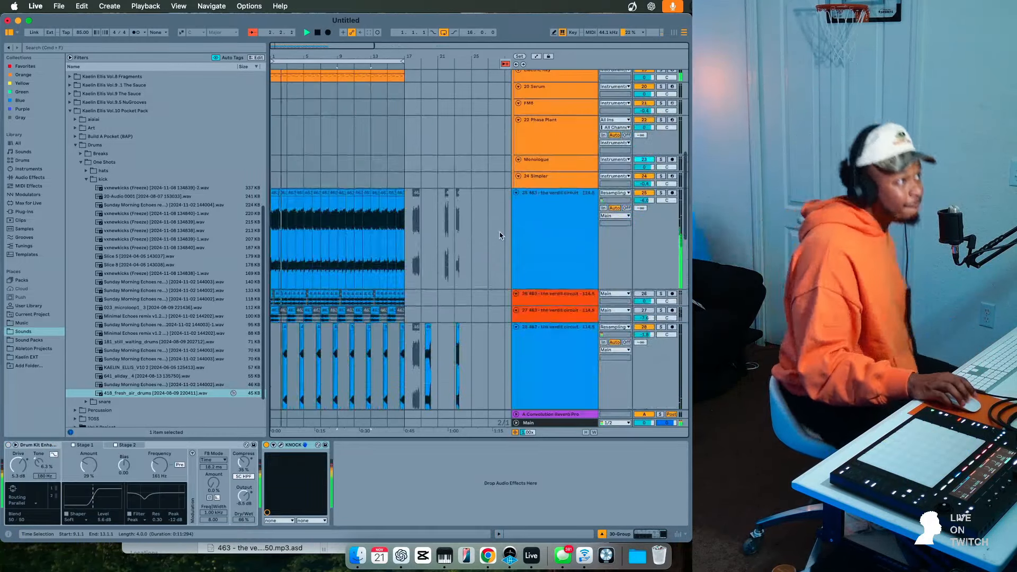
scroll(501, 233, up, 10)
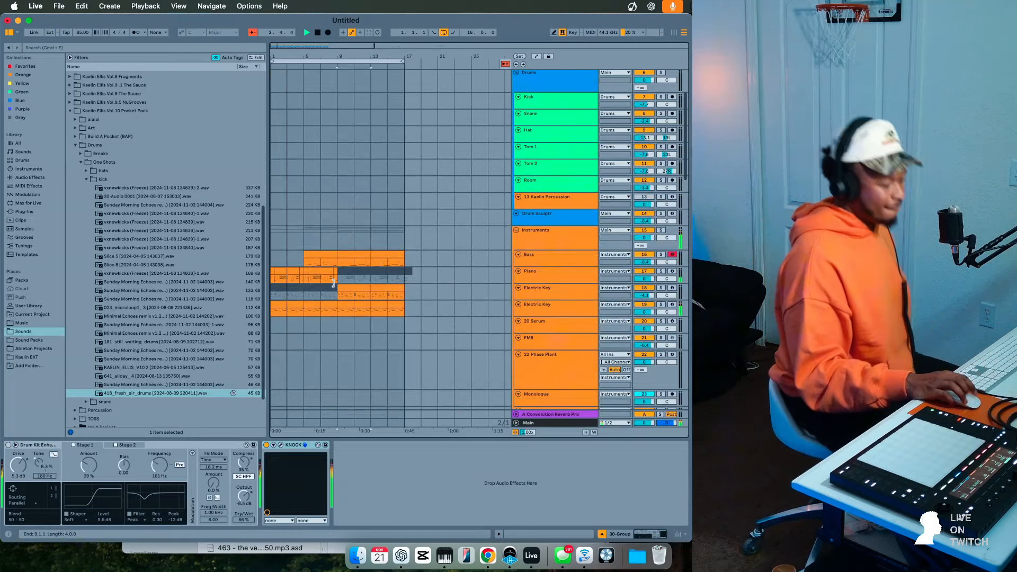
scroll(335, 283, down, 3)
scroll(336, 284, up, 7)
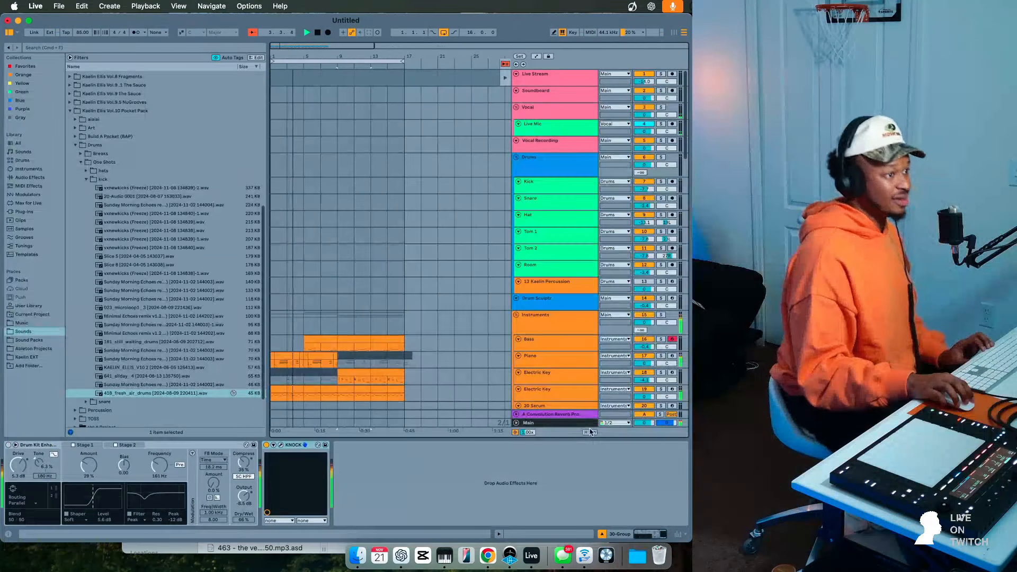
scroll(424, 313, down, 15)
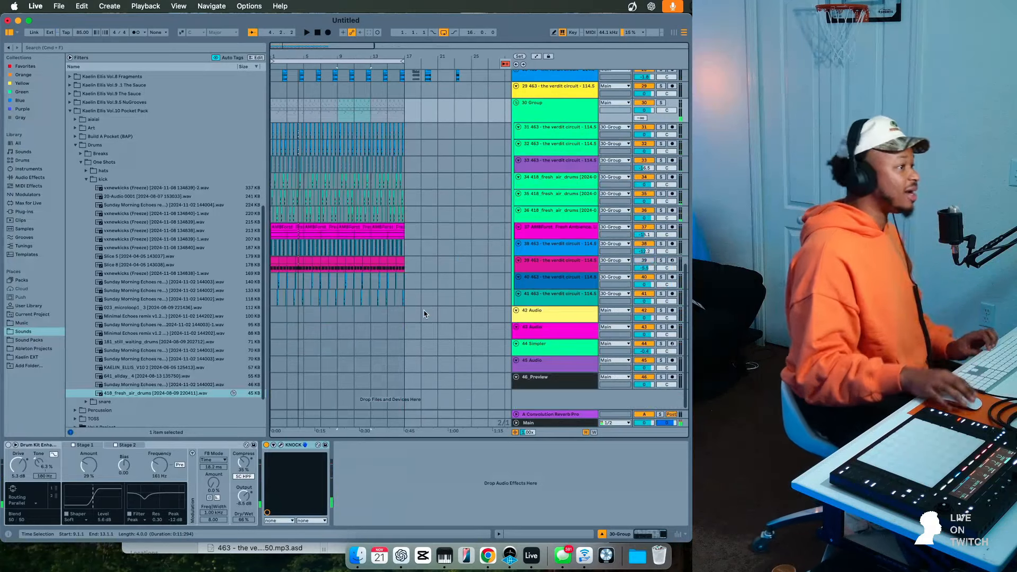
scroll(415, 316, up, 5)
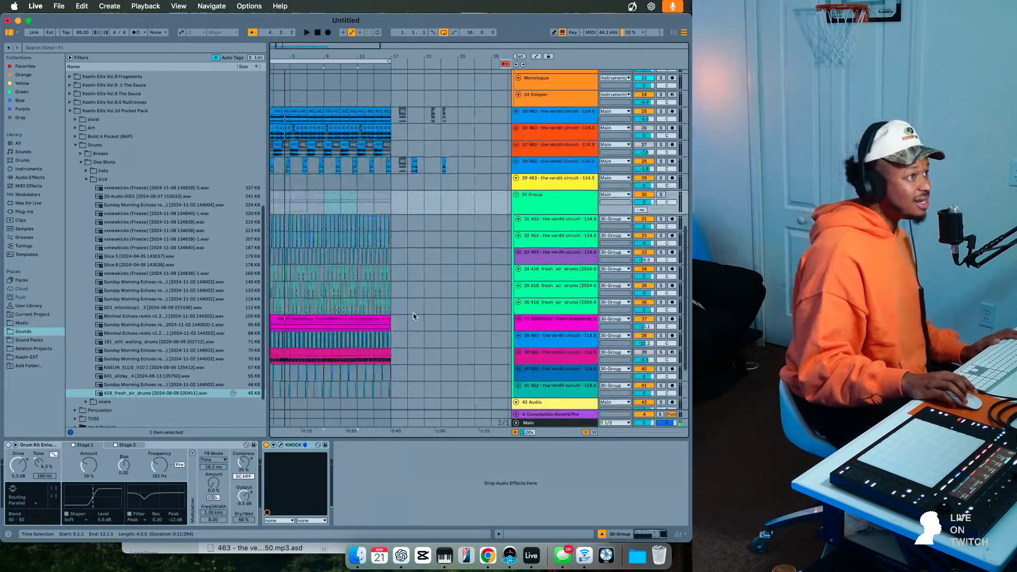
click(438, 169)
key(space)
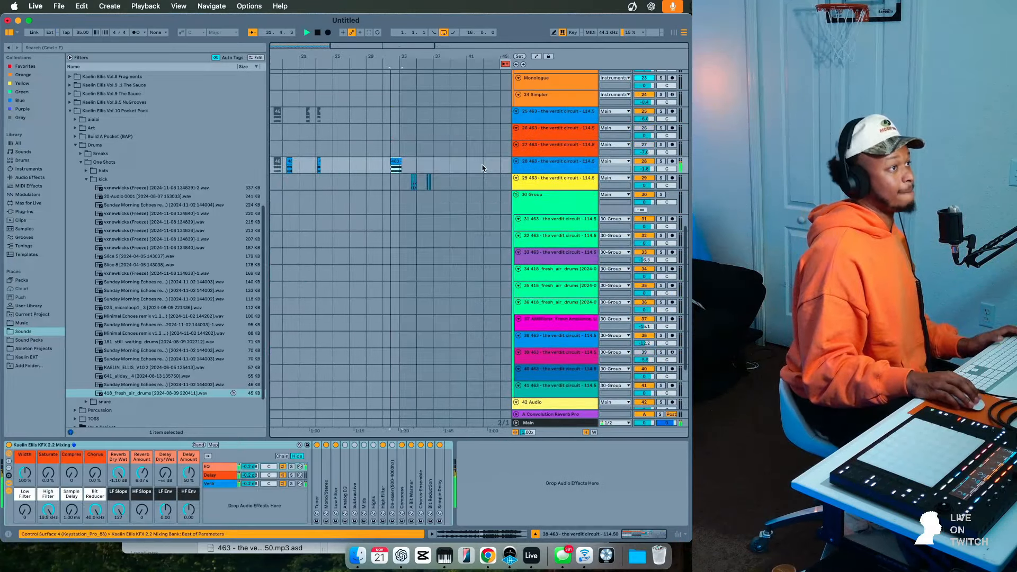
- Transpose the sample clip on track 28 near bar 32 up 7 semitones while auditioning it
click(393, 161)
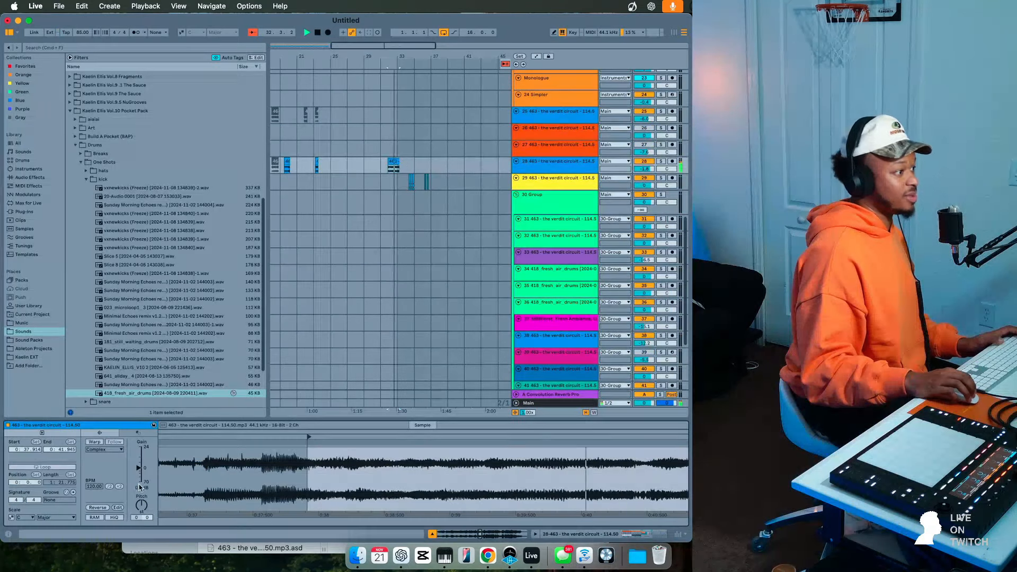
key(Up)
key(Up)
key(Up)
key(space)
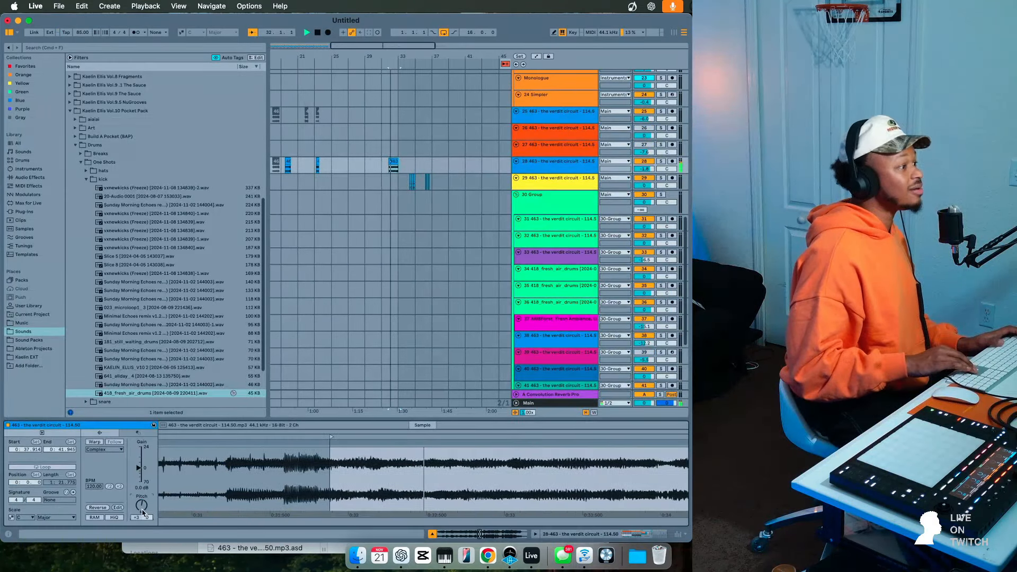
key(Up)
key(Up)
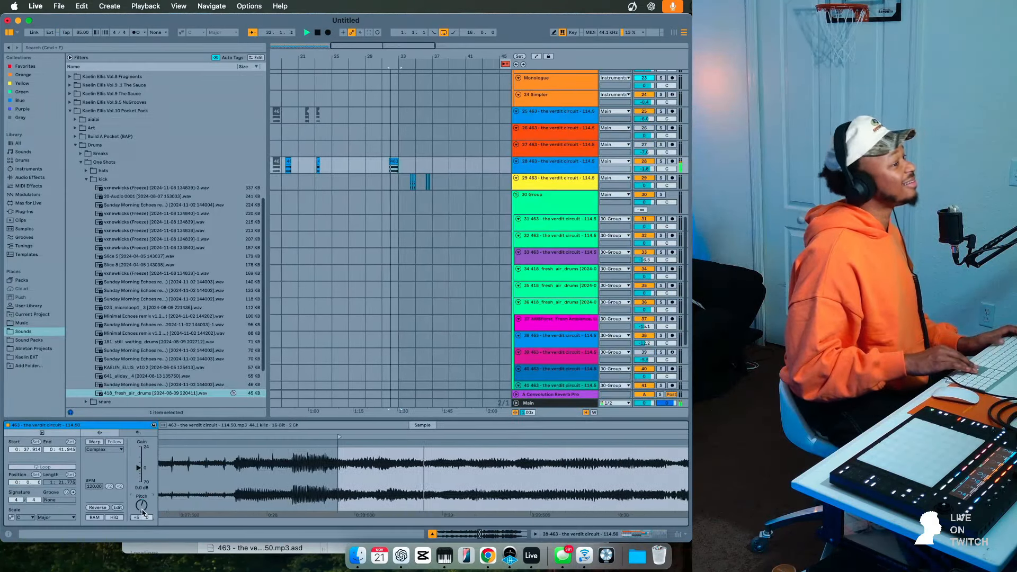
key(Up)
key(Up)
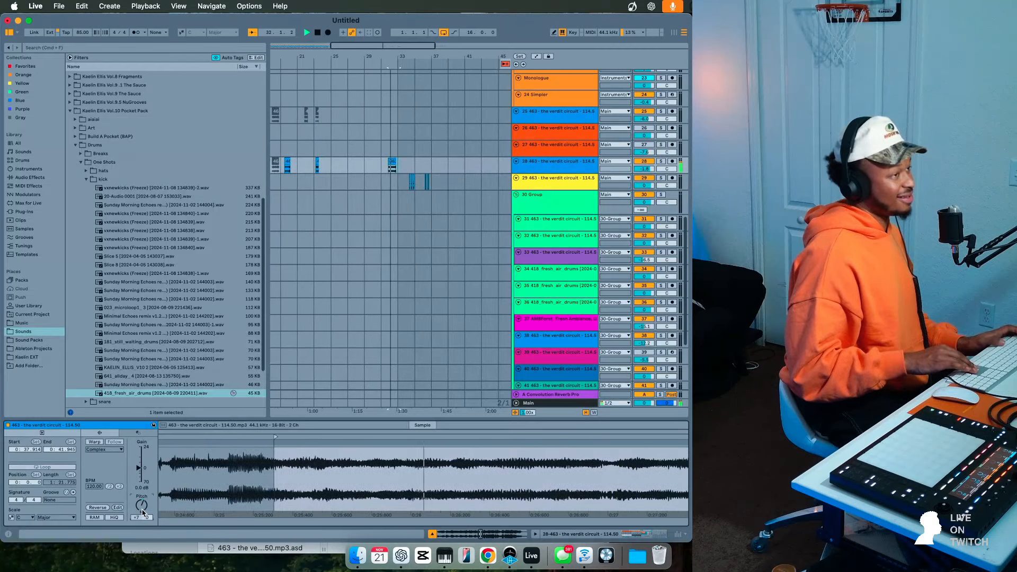
- Insert a MIDI track with Simpler below track 28 and load the sample clip near bar 32 into it
click(538, 163)
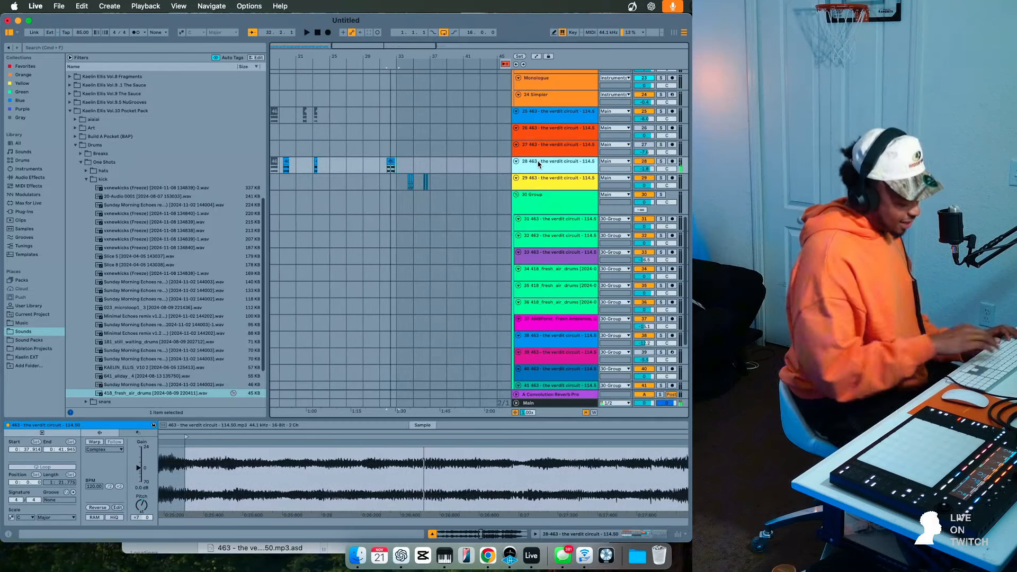
key(super+shift+t)
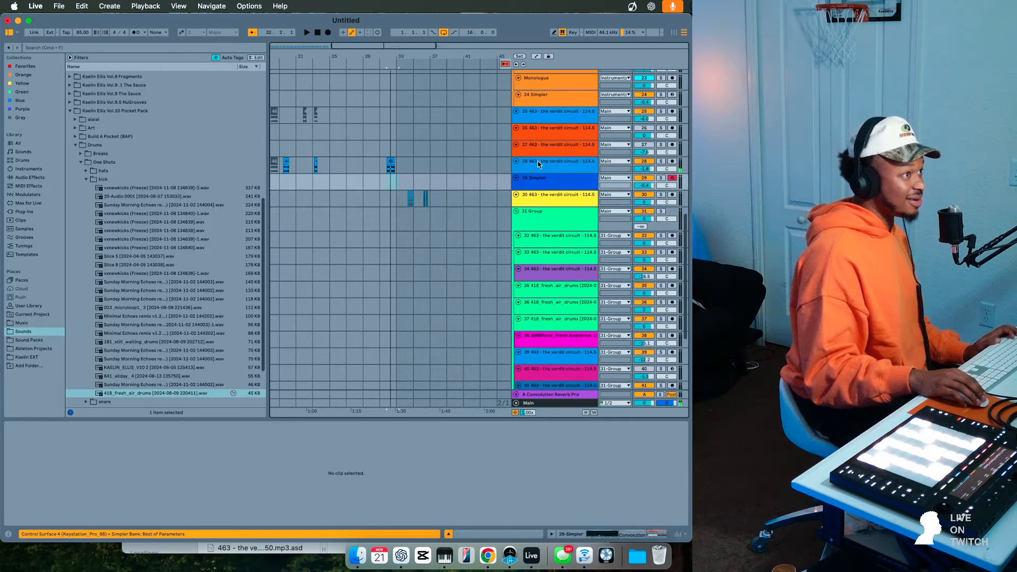
double_click(532, 184)
drag(389, 161, 159, 467)
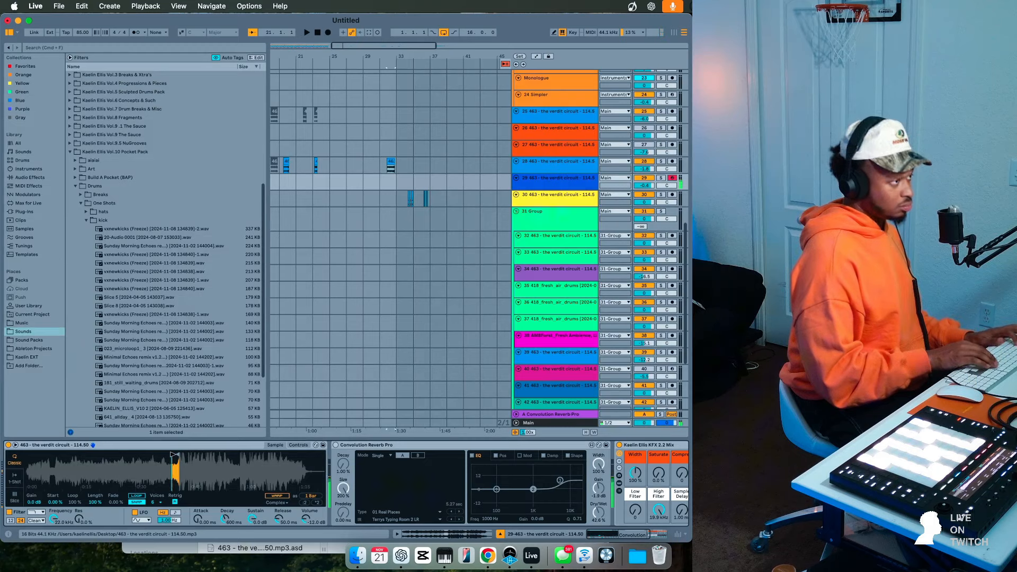
- Play the arrangement from the start while auditioning the Piano track and the new Simpler track 29
key(space)
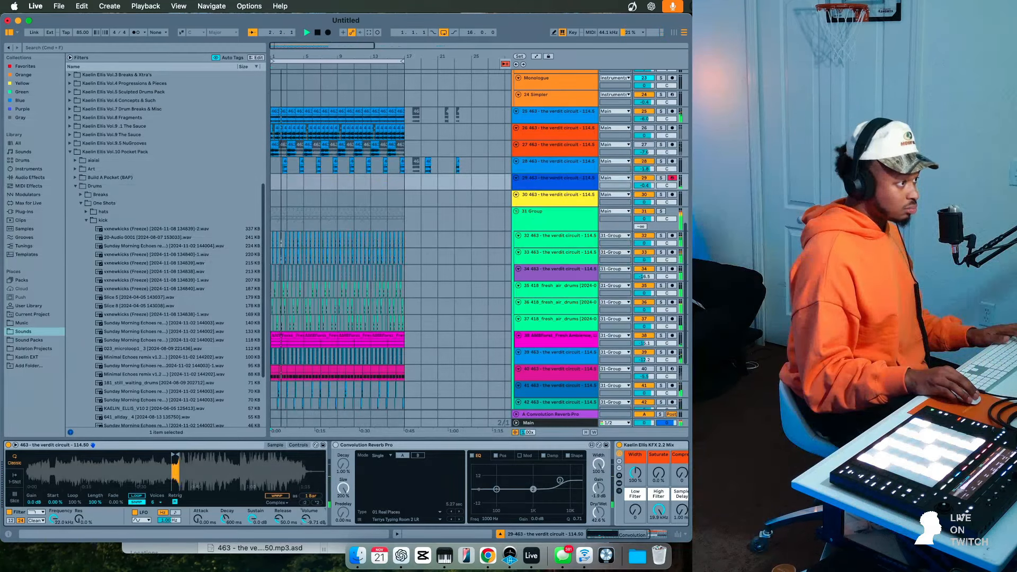
scroll(659, 219, up, 10)
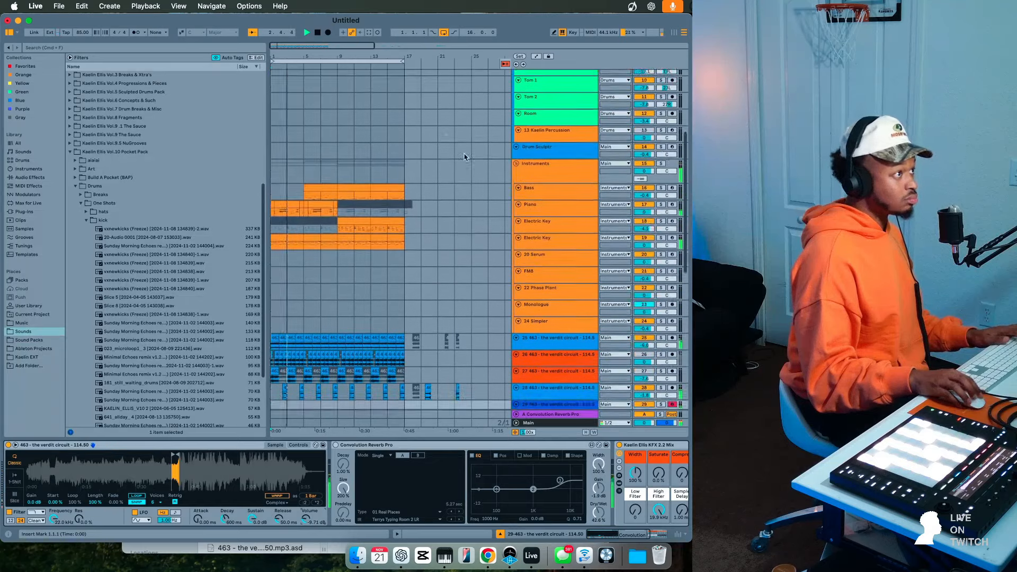
click(300, 228)
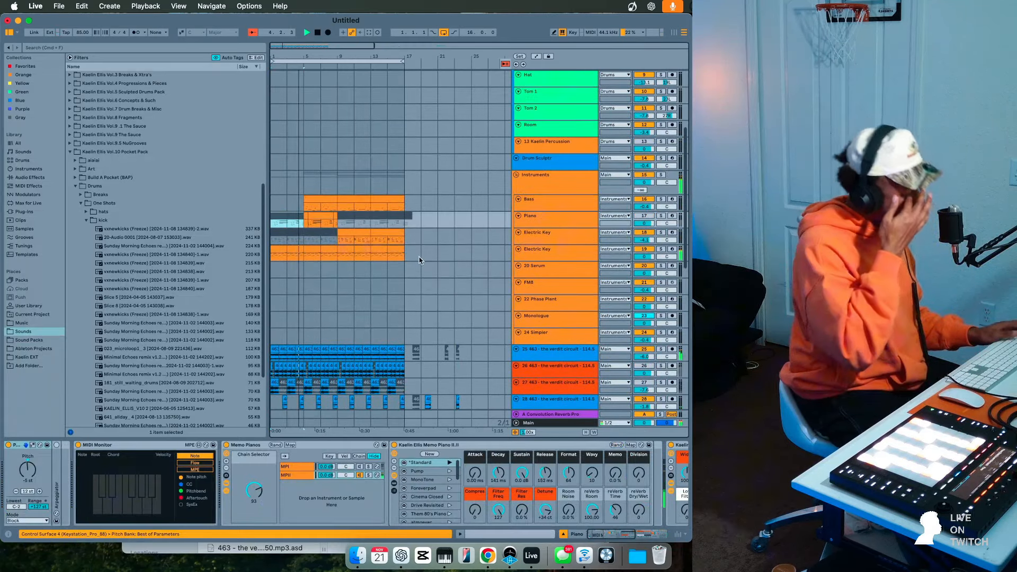
scroll(419, 259, down, 10)
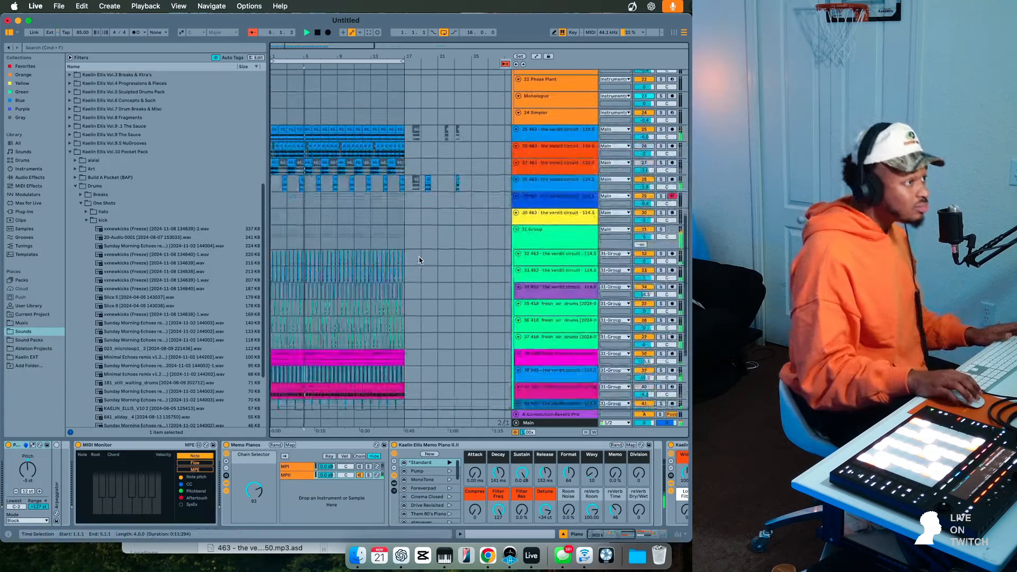
click(550, 206)
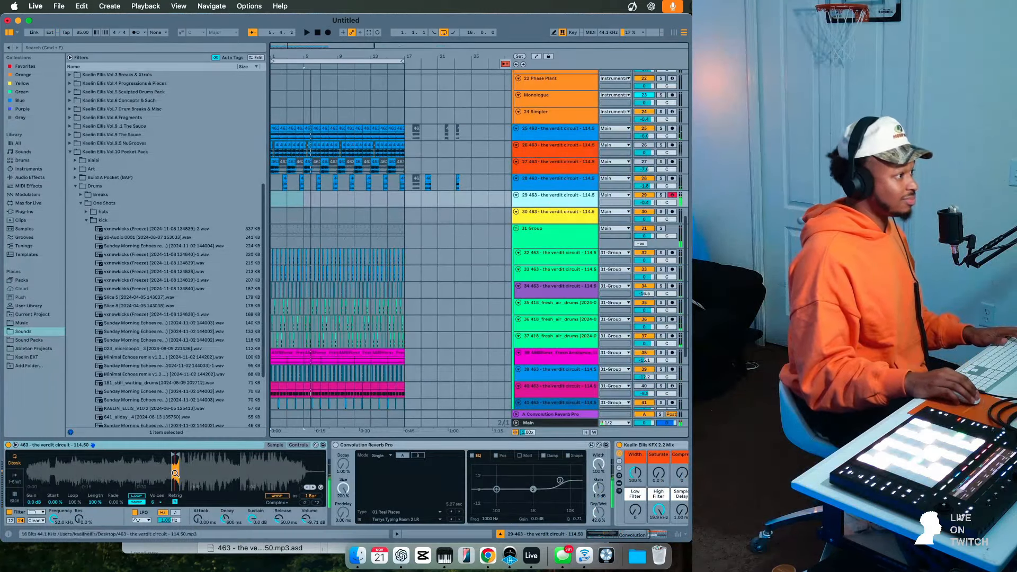
- Copy the spare sample clip near bar 32 on track 28 to bar 47 and open its clip settings
scroll(421, 187, right, 7)
scroll(420, 187, up, 2)
click(366, 232)
key(space)
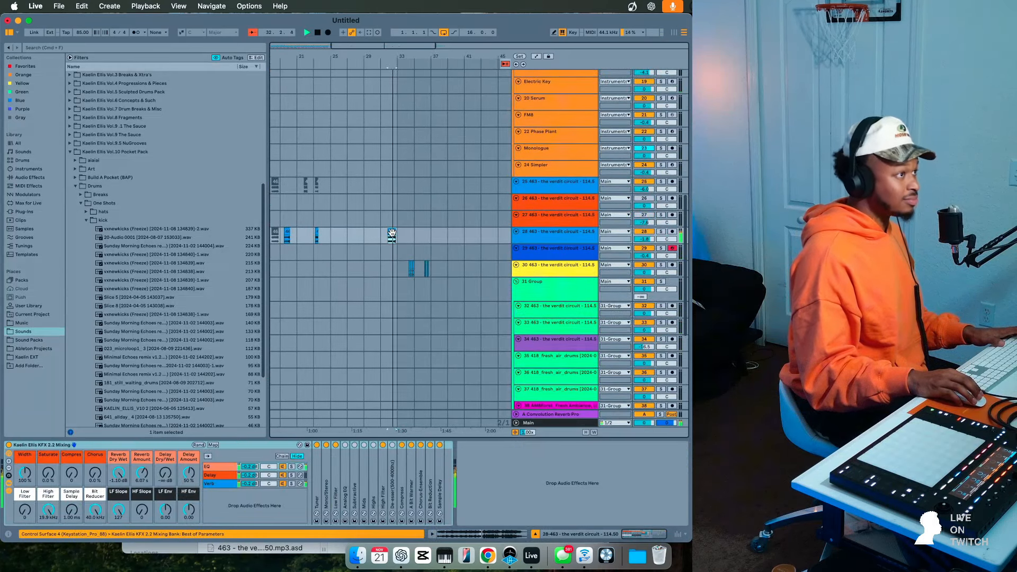
mouse_move(392, 233)
mouse_down()
mouse_move(443, 233)
mouse_move(397, 235)
mouse_up()
key(space)
scroll(339, 281, left, 2)
scroll(332, 286, right, 2)
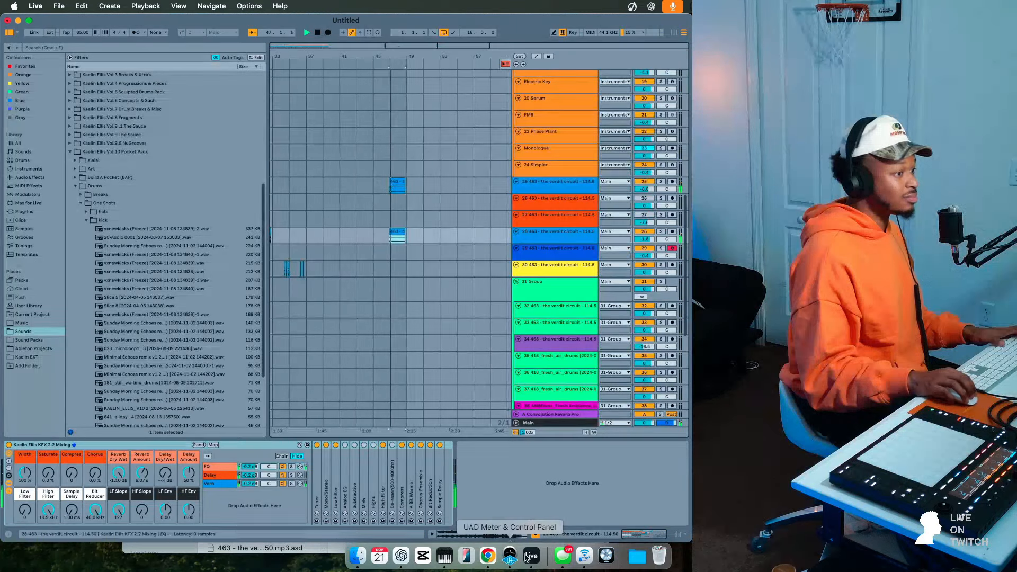
click(478, 536)
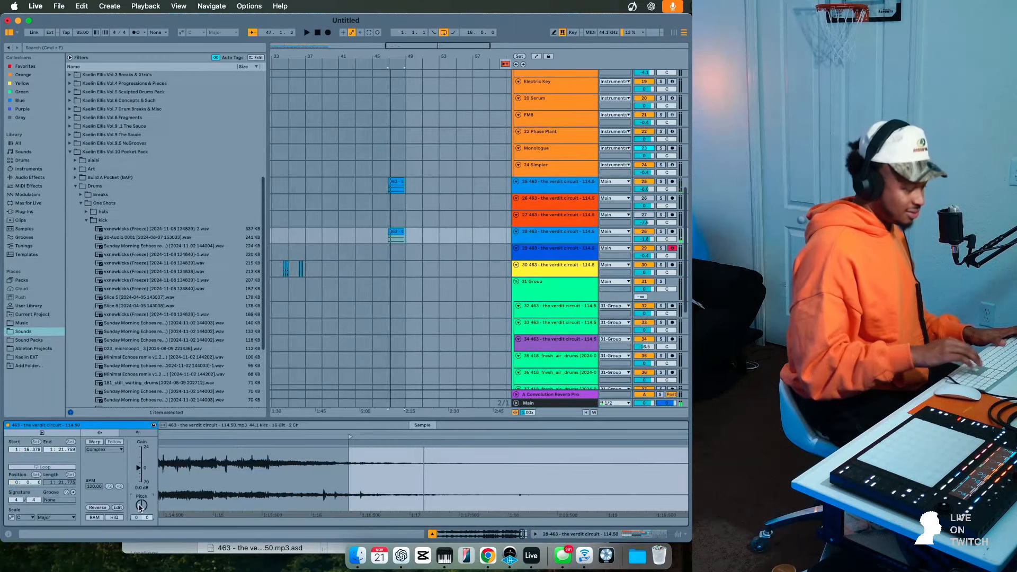
- Transpose the bar 47 clip on track 28 down 6 semitones and remove the extra clip above it on track 25
key(space)
drag(139, 507, 140, 516)
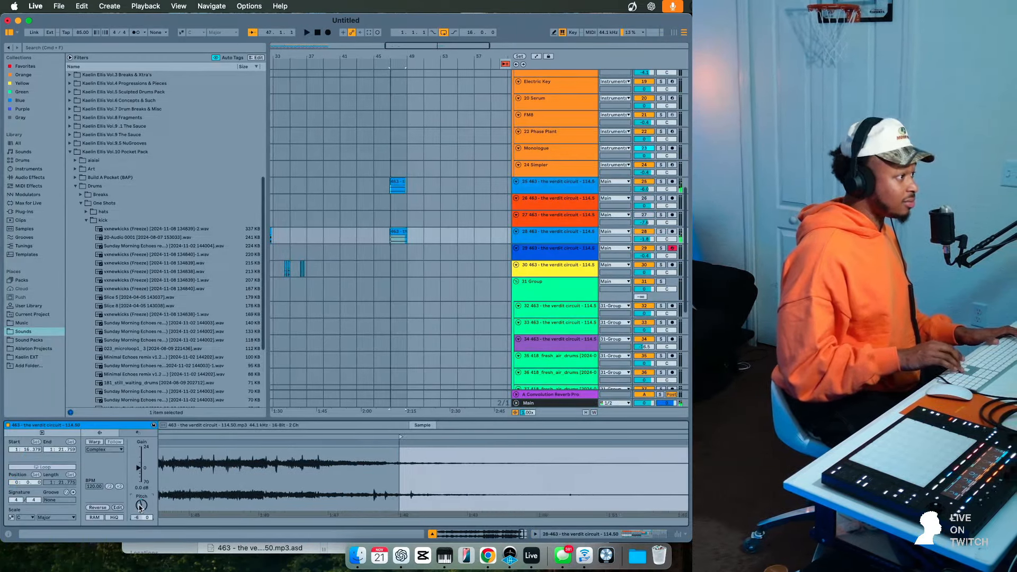
key(space)
key(space)
drag(407, 190, 372, 193)
key(space)
click(396, 236)
key(space)
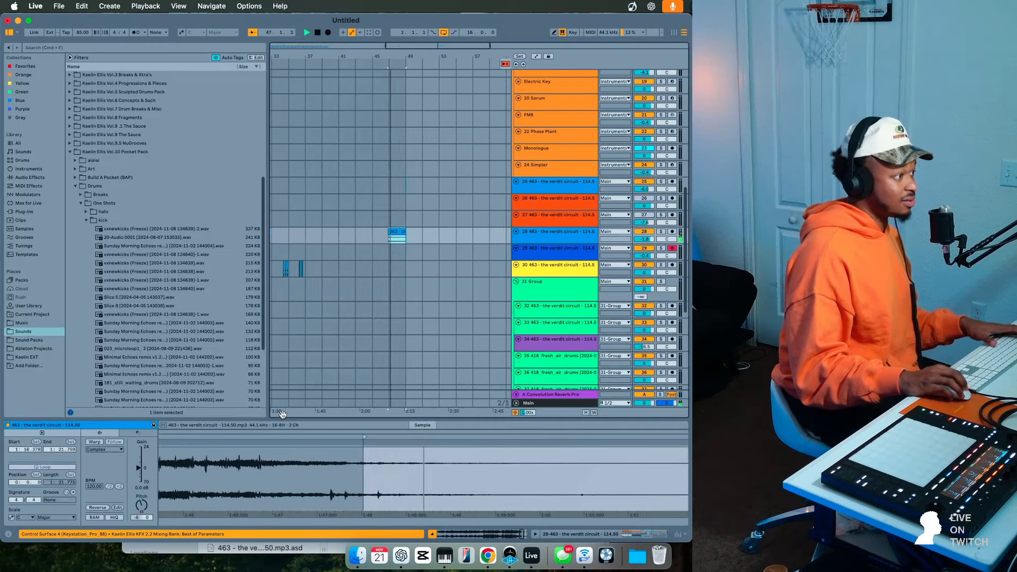
- Detune the bar 47 sample clip on track 28 to 25 cents while auditioning it
mouse_move(148, 518)
mouse_down()
mouse_move(147, 530)
mouse_move(147, 505)
mouse_up()
key(space)
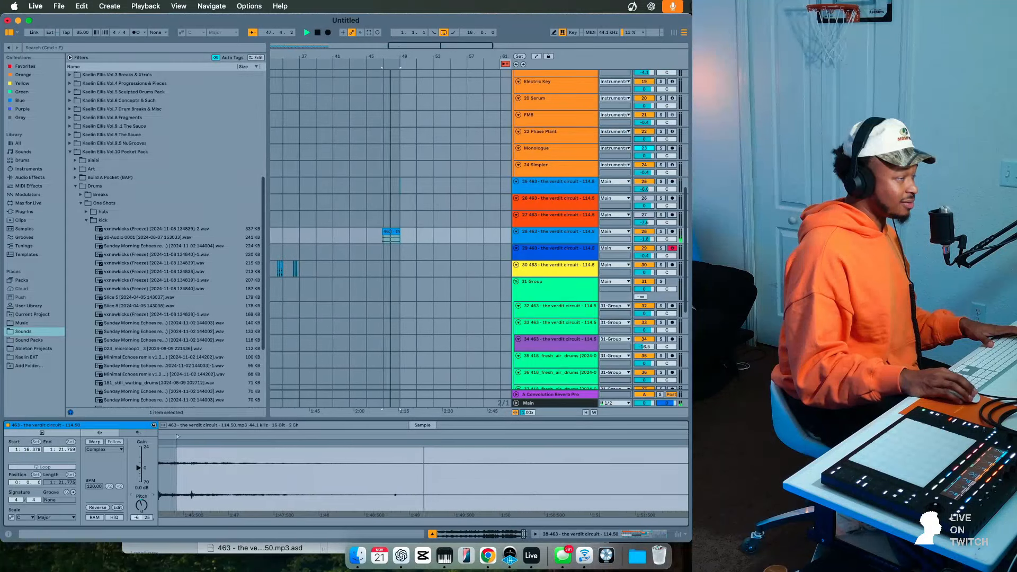
key(space)
key(space)
- Extend the beginning of the sample clip on track 28 back from bar 47 to bar 45
drag(391, 234, 374, 232)
right_click(385, 236)
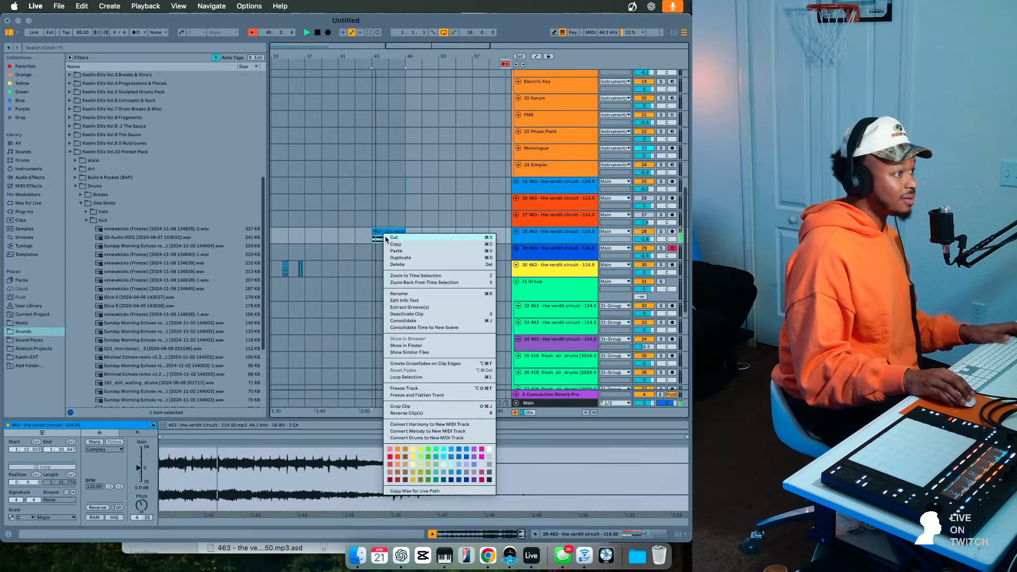
click(264, 354)
- Check the pitch settings of the first sample clip on track 27
scroll(298, 275, left, 10)
key(space)
click(274, 216)
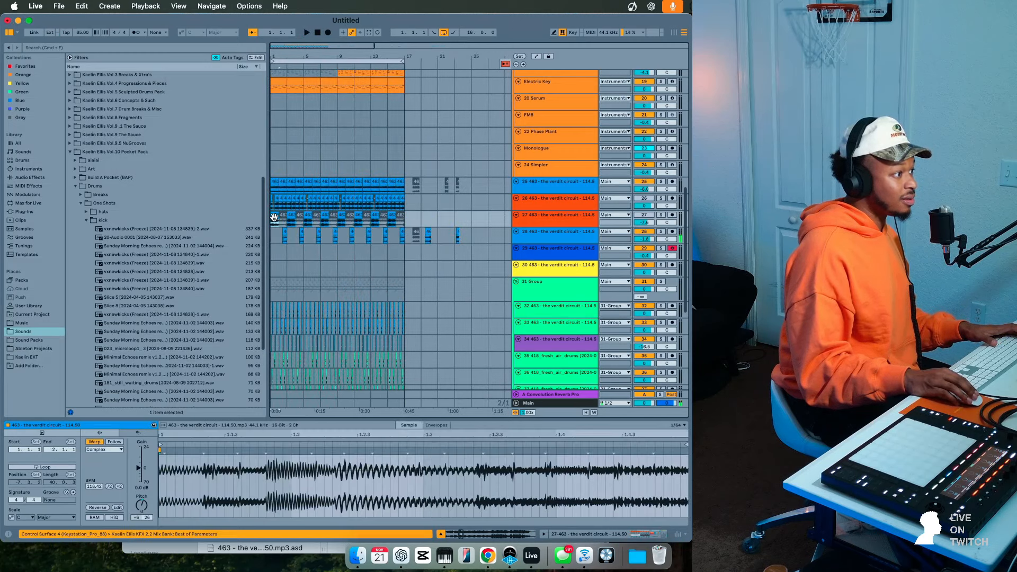
- Trim the extended sample clip on track 28 to bars 45 to 47 and audition it
scroll(331, 224, right, 10)
click(377, 235)
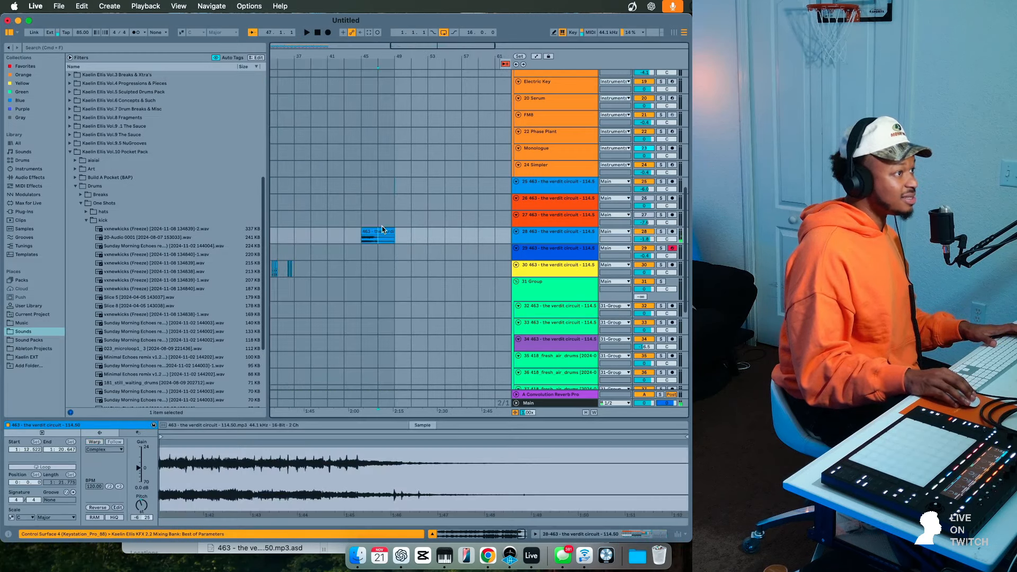
click(143, 504)
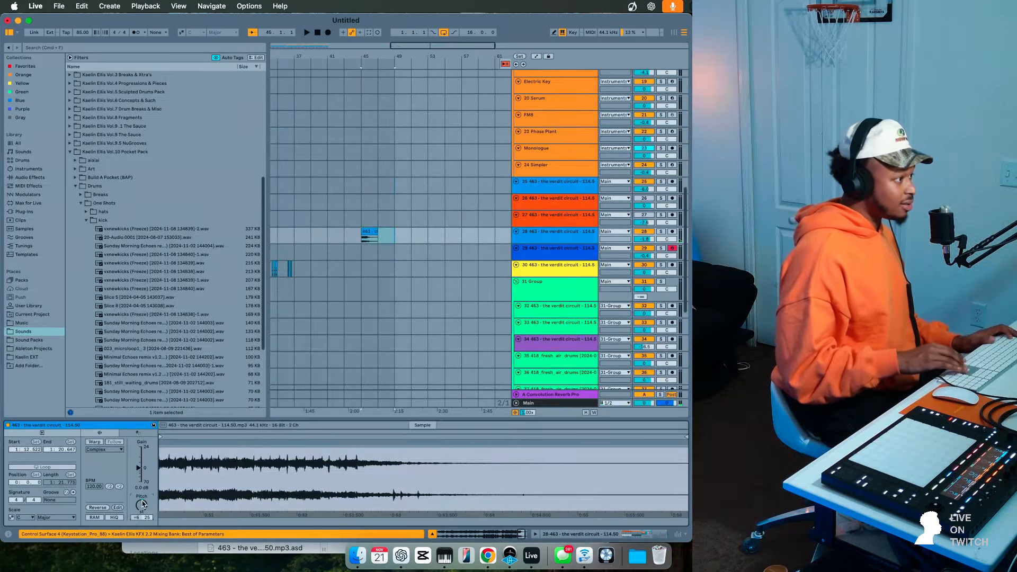
key(space)
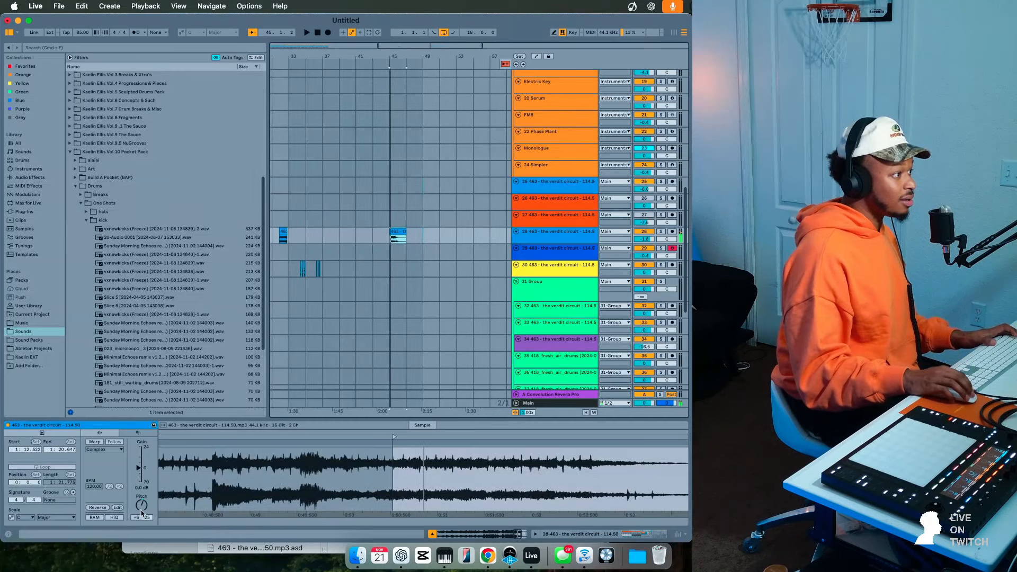
click(395, 202)
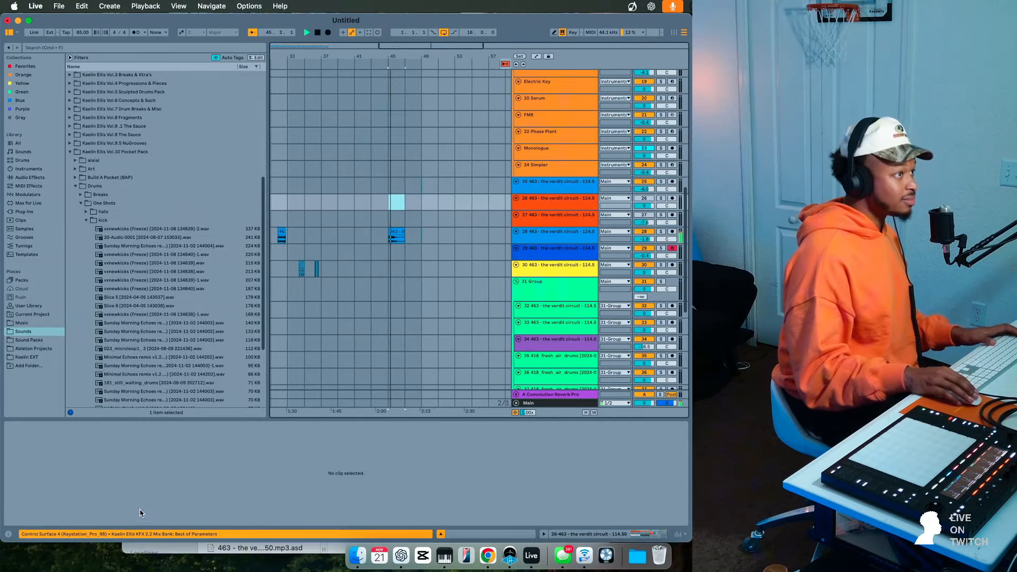
click(360, 243)
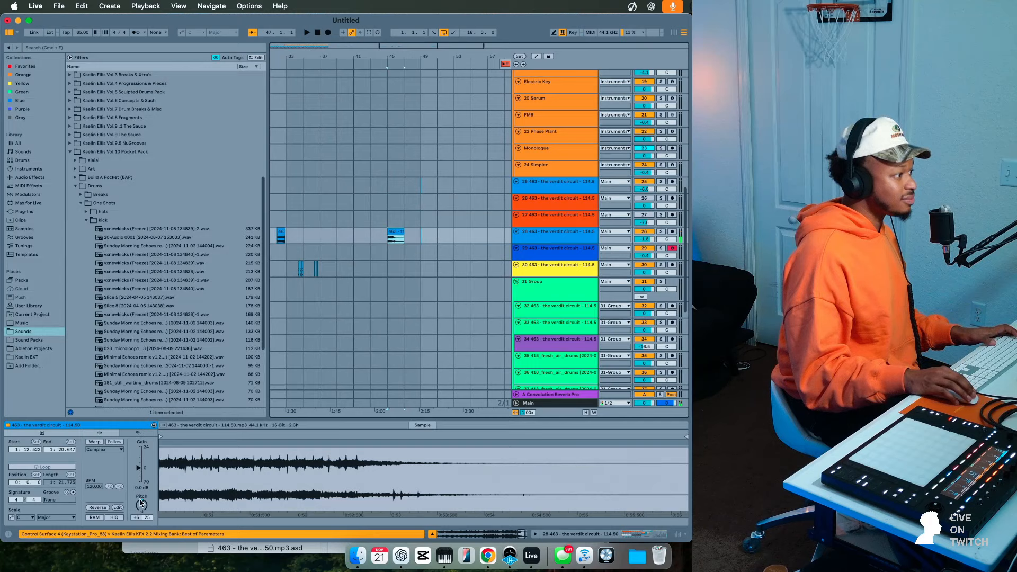
key(space)
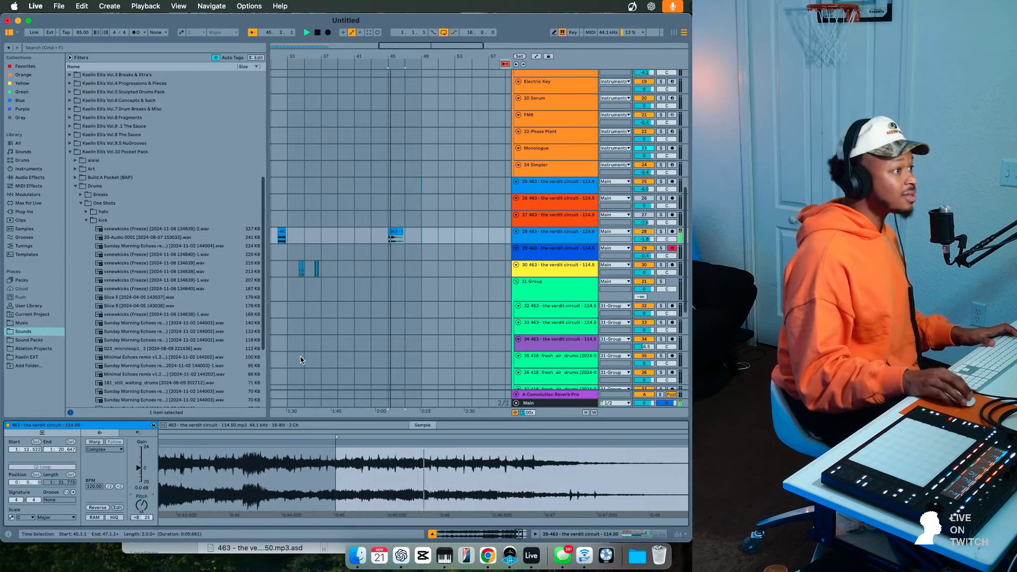
scroll(358, 254, left, 10)
scroll(358, 254, right, 10)
- Stop playback and reverse the sample clip at bar 45 on track 28
key(space)
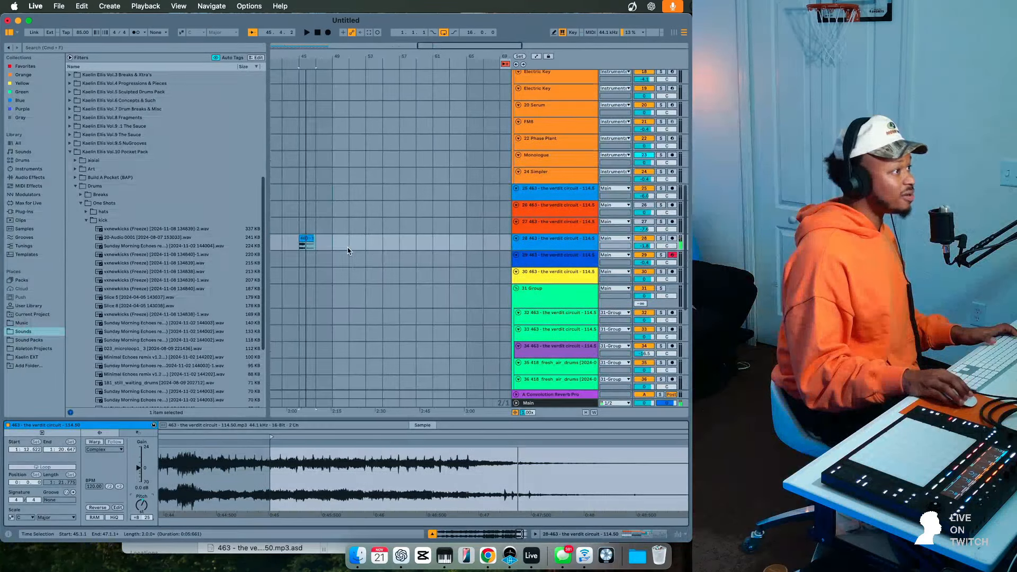
right_click(315, 237)
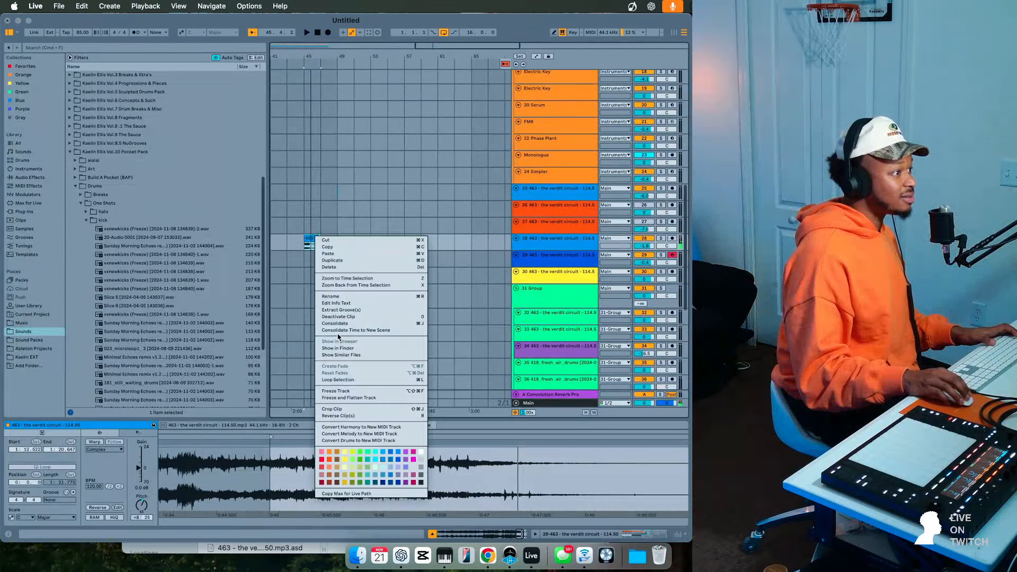
click(343, 416)
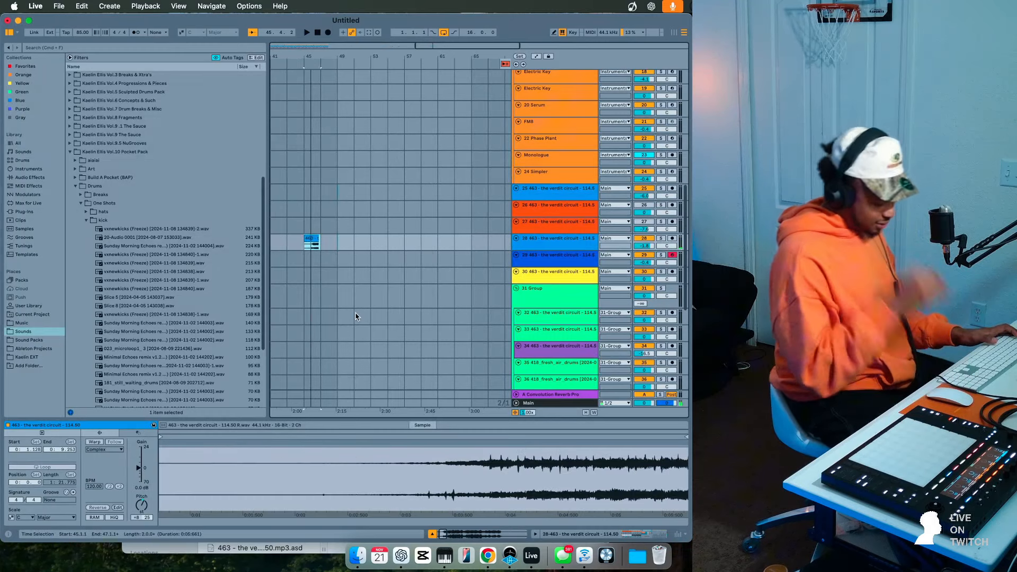
- Play from the start and delete the leftover clips between bars 17 and 25 on the sample tracks
key(Home)
key(space)
drag(408, 257, 473, 184)
key(Delete)
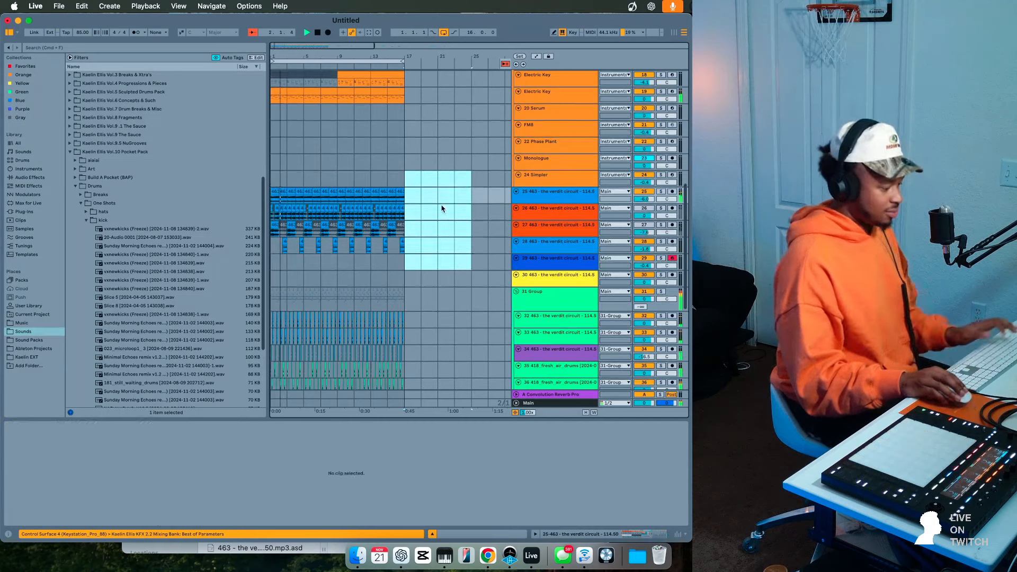
- Duplicate the time of the looped 16-bar section and move the resulting 32 bars to start at bar 9
scroll(391, 151, down, 1)
right_click(340, 61)
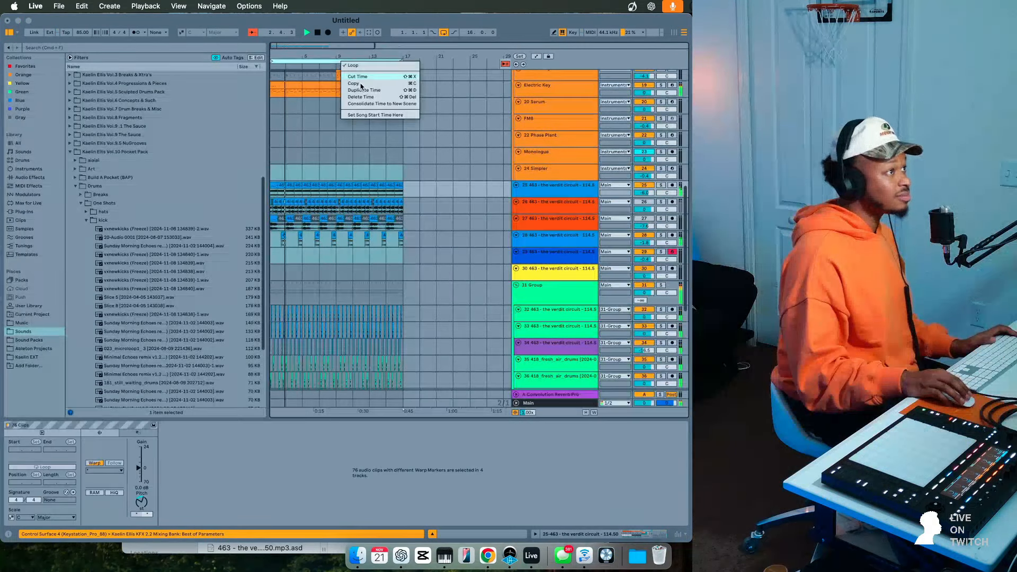
click(310, 62)
right_click(310, 62)
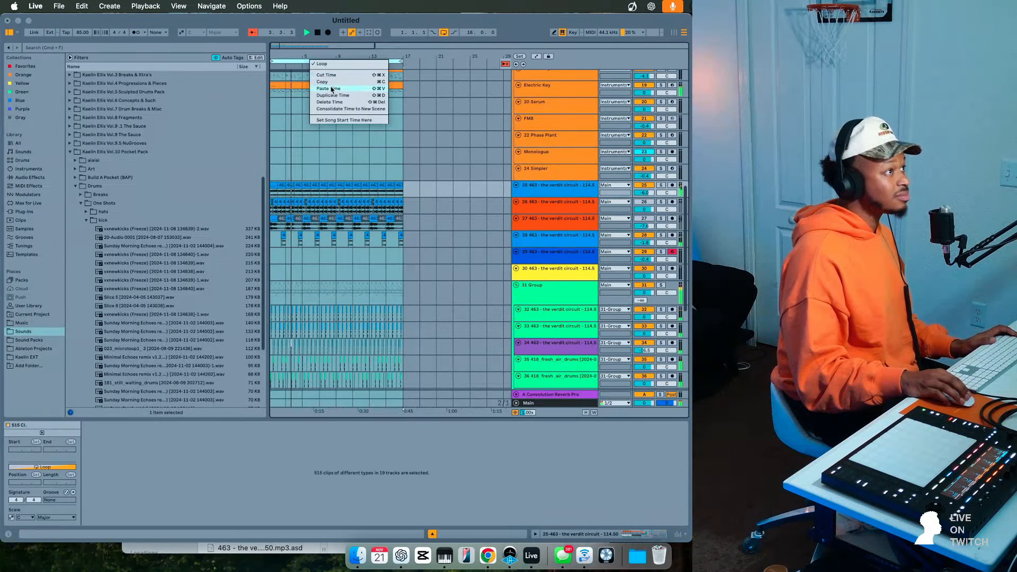
click(335, 96)
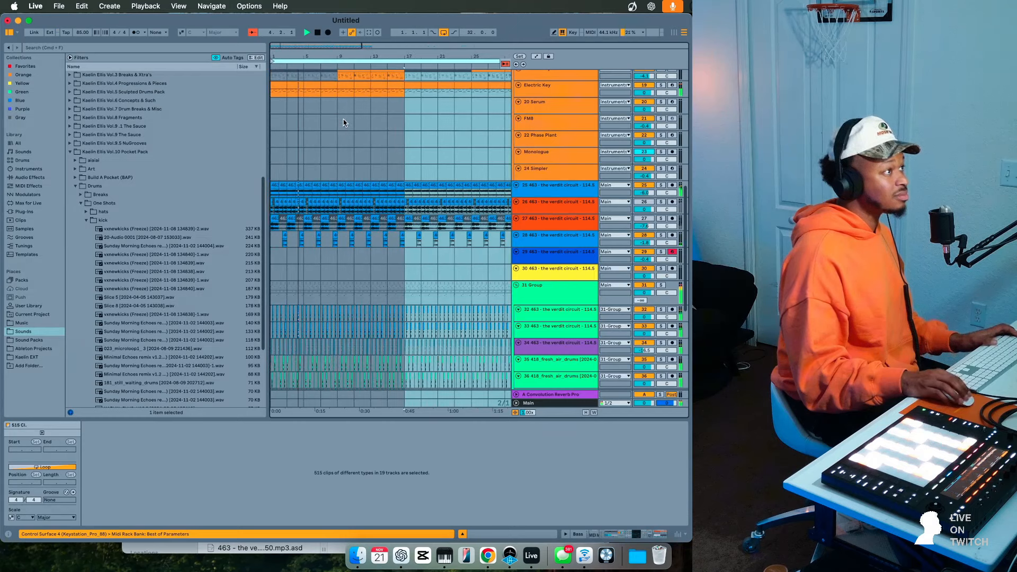
drag(280, 86, 345, 96)
scroll(340, 94, right, 10)
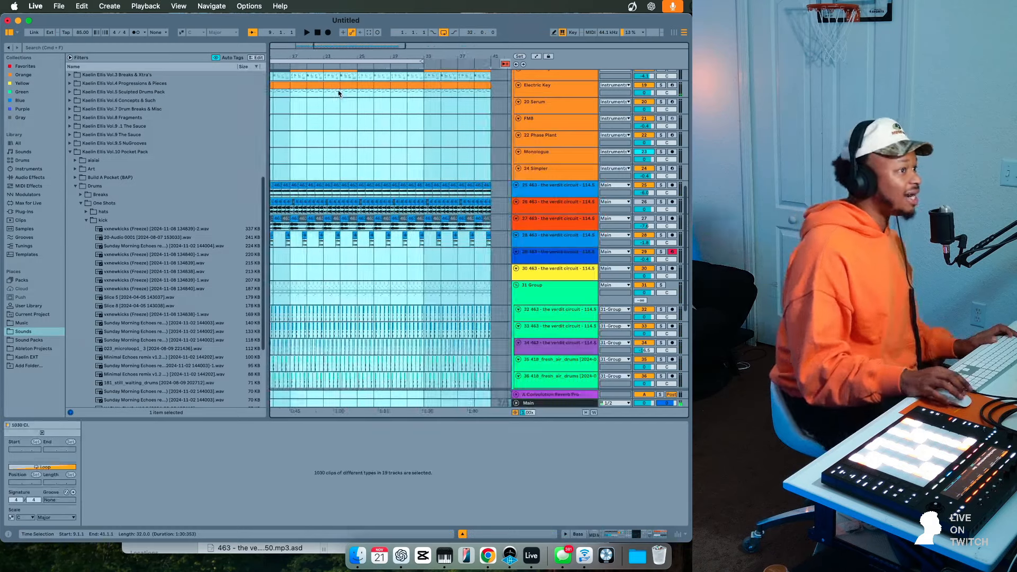
- Cut the reversed sample clip on track 28 and paste it at bar 7, leading into the beat at bar 9
click(409, 236)
scroll(409, 238, left, 10)
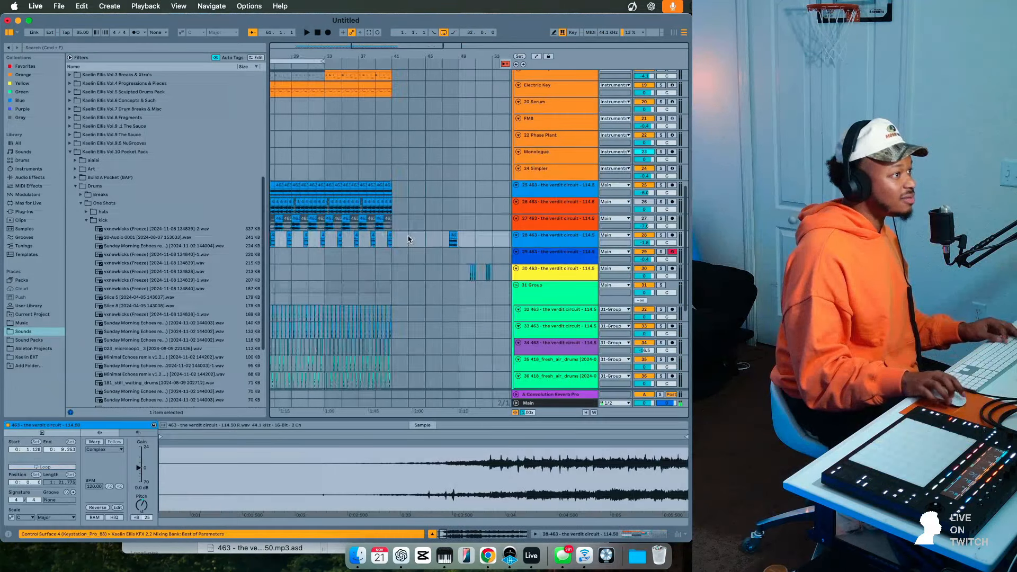
key(Delete)
click(321, 241)
key(super+v)
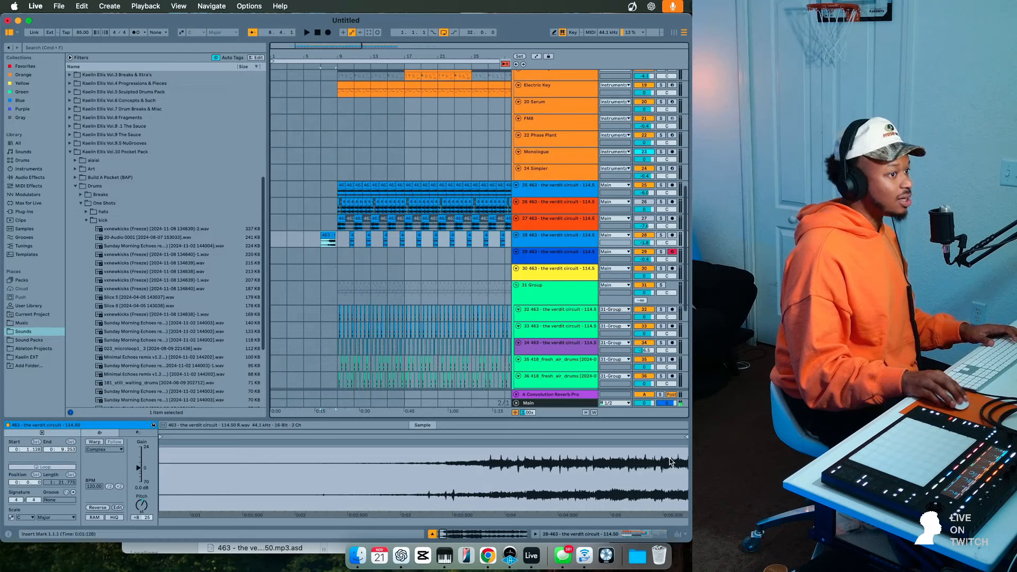
- Move the start marker of the reversed clip at bar 7 back to the beginning of its sample while auditioning it
key(space)
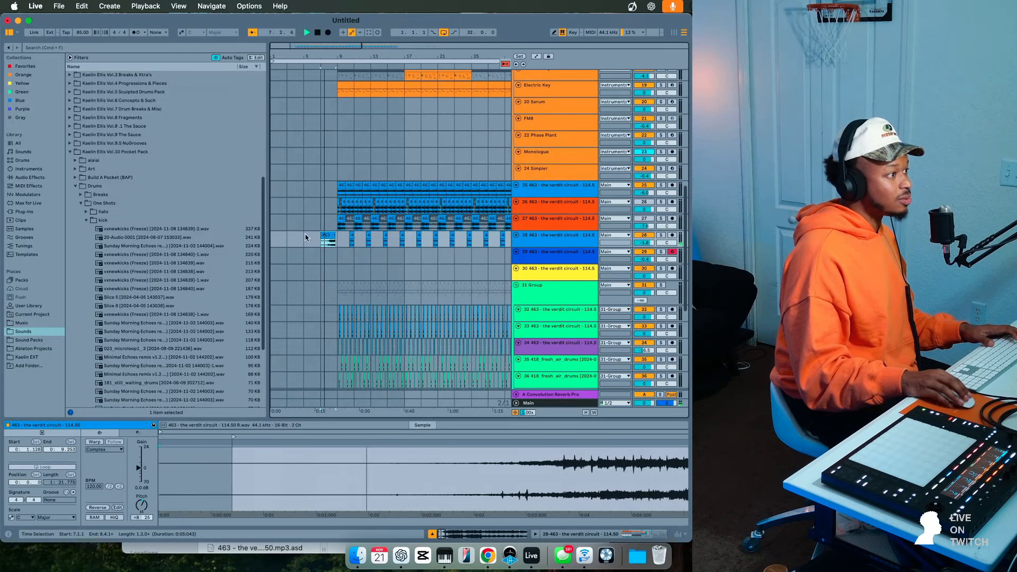
click(210, 455)
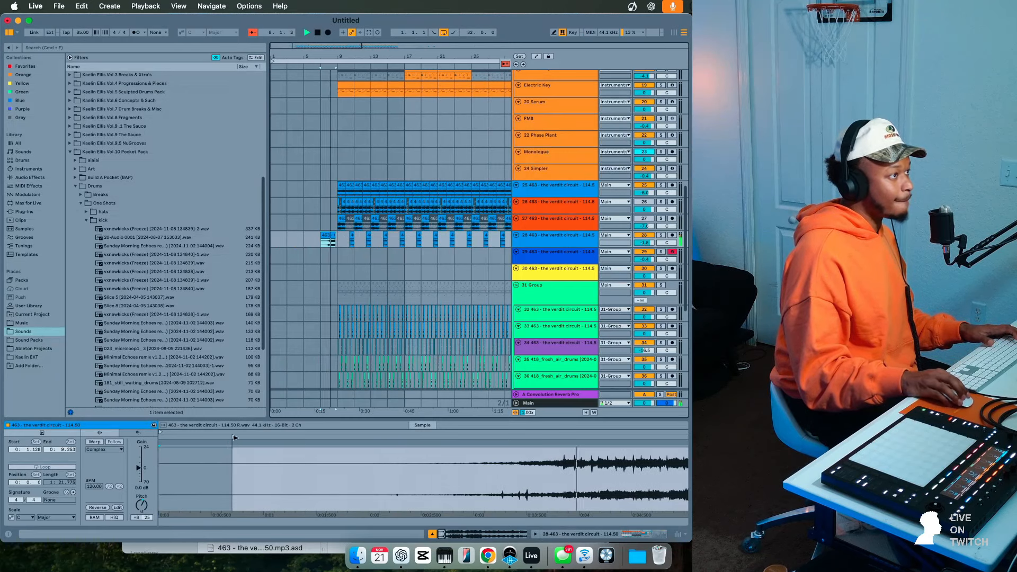
drag(233, 436, 161, 437)
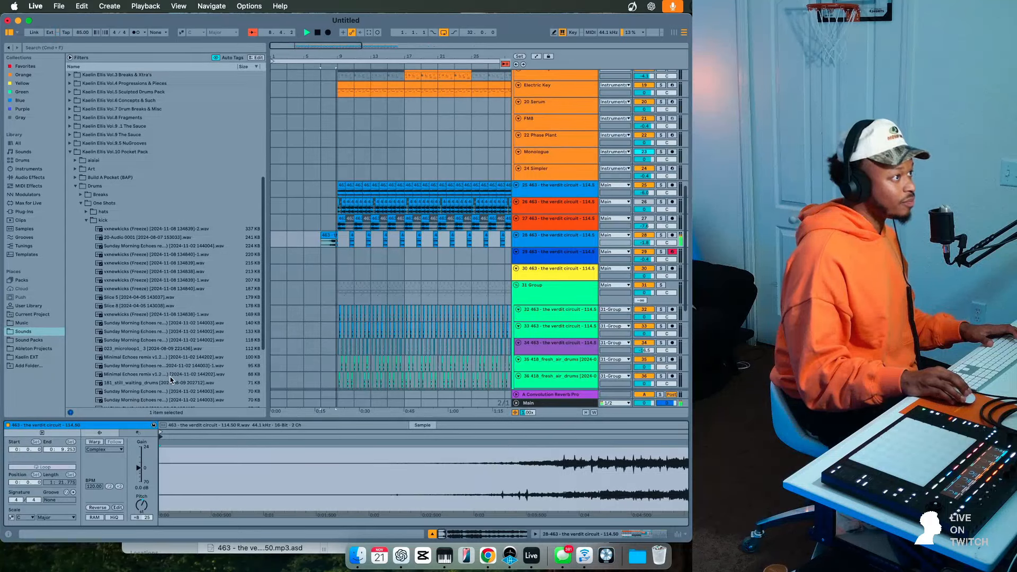
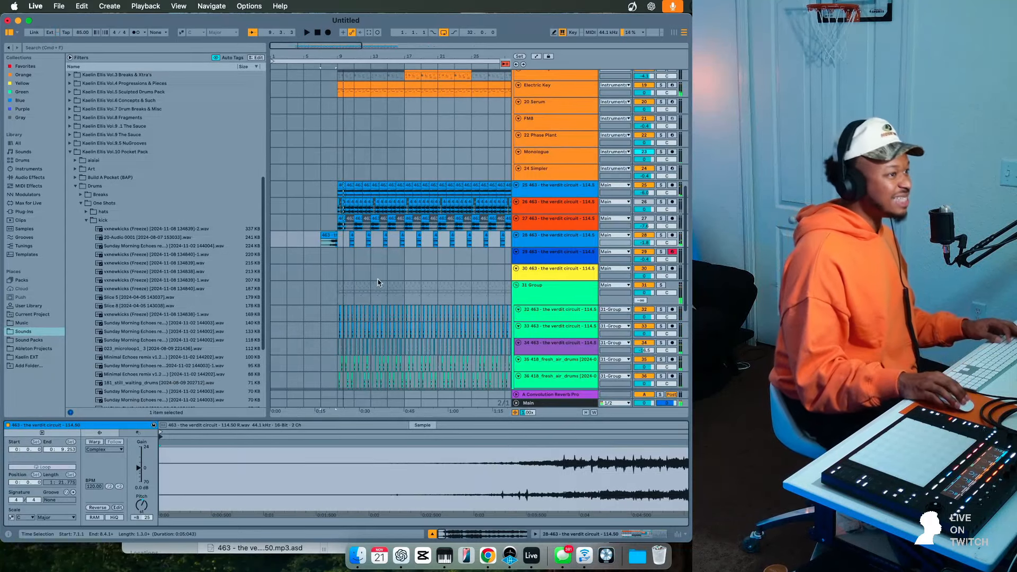
- Duplicate track 28 and delete all clips from bar 9 onward on the copy, keeping only the reversed intro clip
click(538, 247)
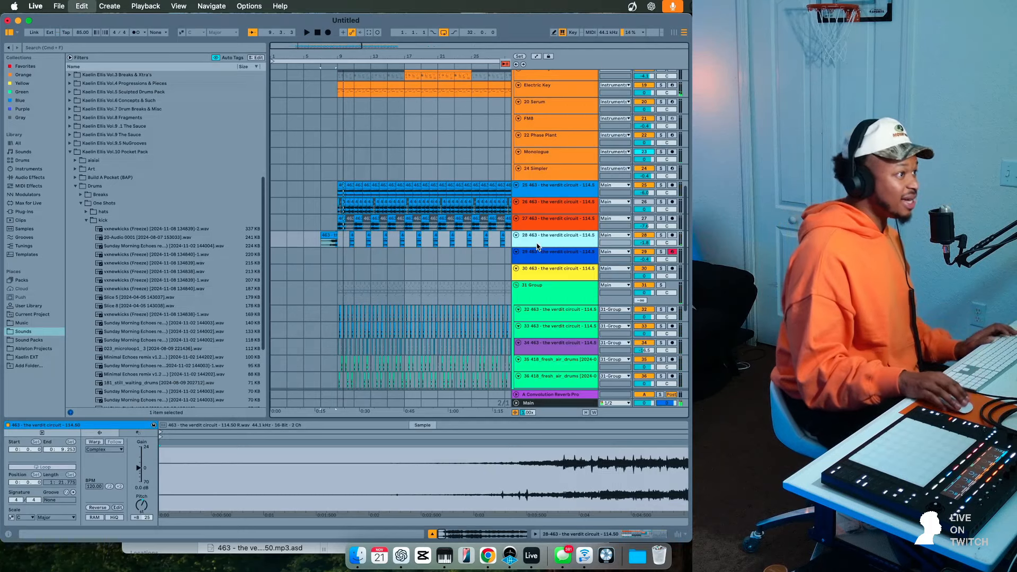
key(super+d)
click(340, 256)
scroll(341, 256, right, 15)
shift+click(341, 257)
key(Delete)
scroll(341, 257, left, 15)
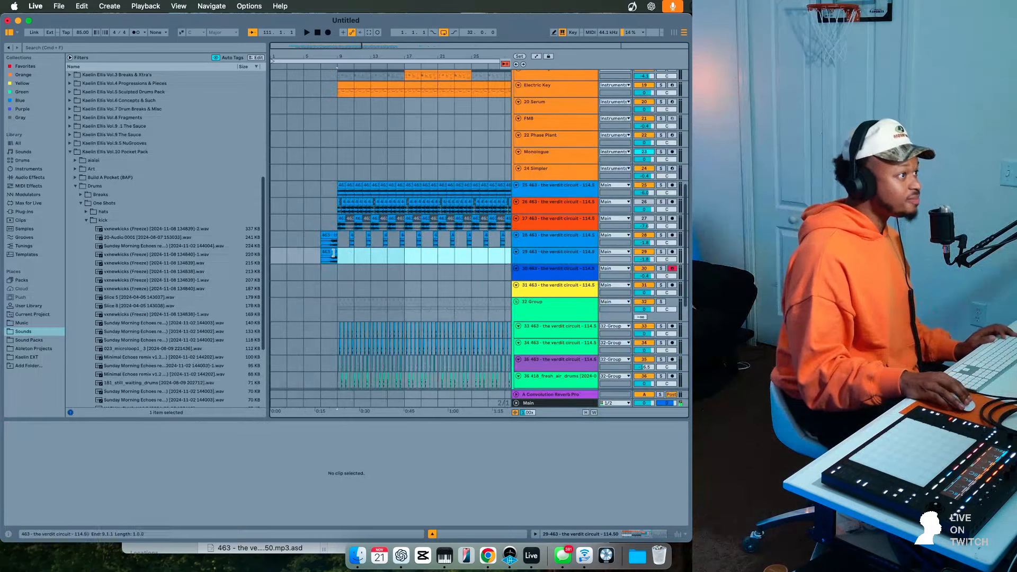
- Lengthen the reversed intro clip on track 29 to four bars, start it at bar 5, and audition it leading into bar 9
click(333, 257)
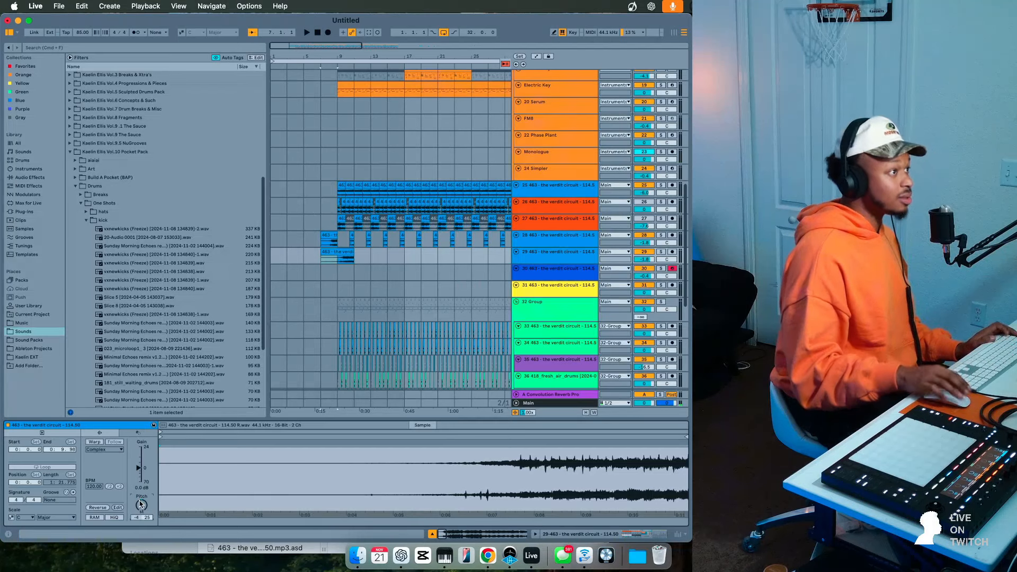
drag(349, 255, 332, 255)
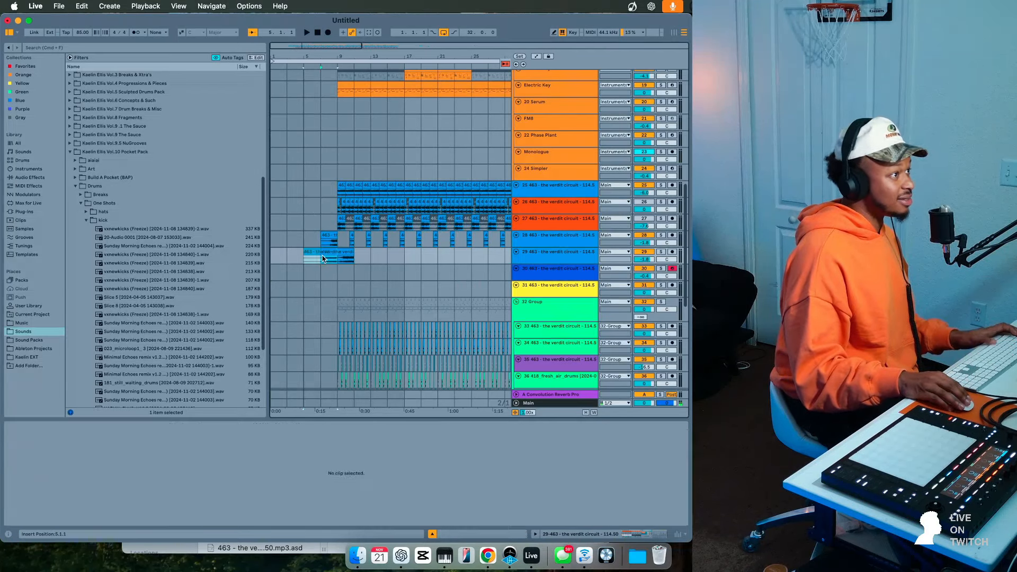
key(space)
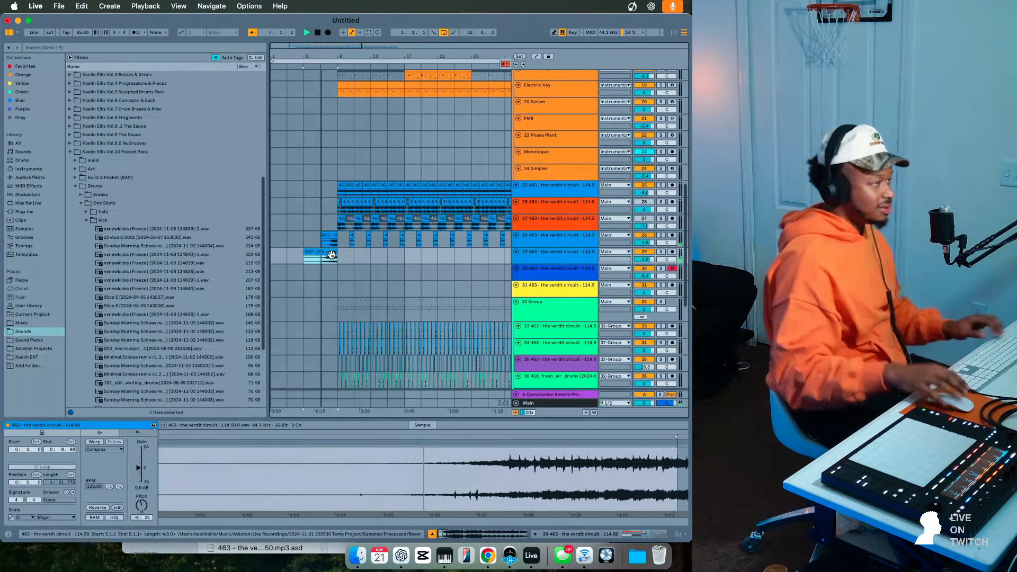
click(558, 254)
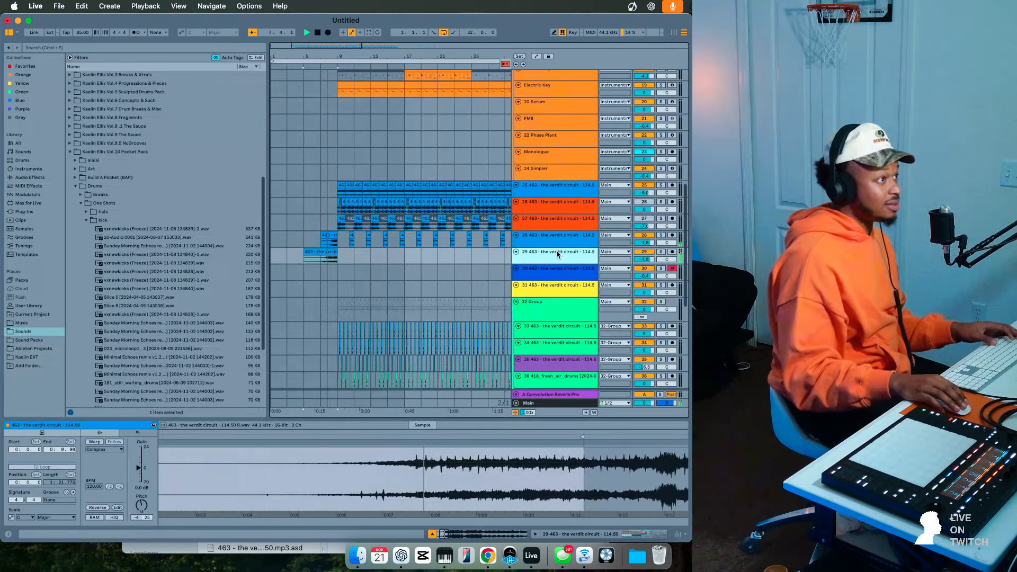
- Compare tracks 26 and 27 by toggling them during playback, leave track 26 muted, and lower track 27's volume
click(644, 219)
click(647, 210)
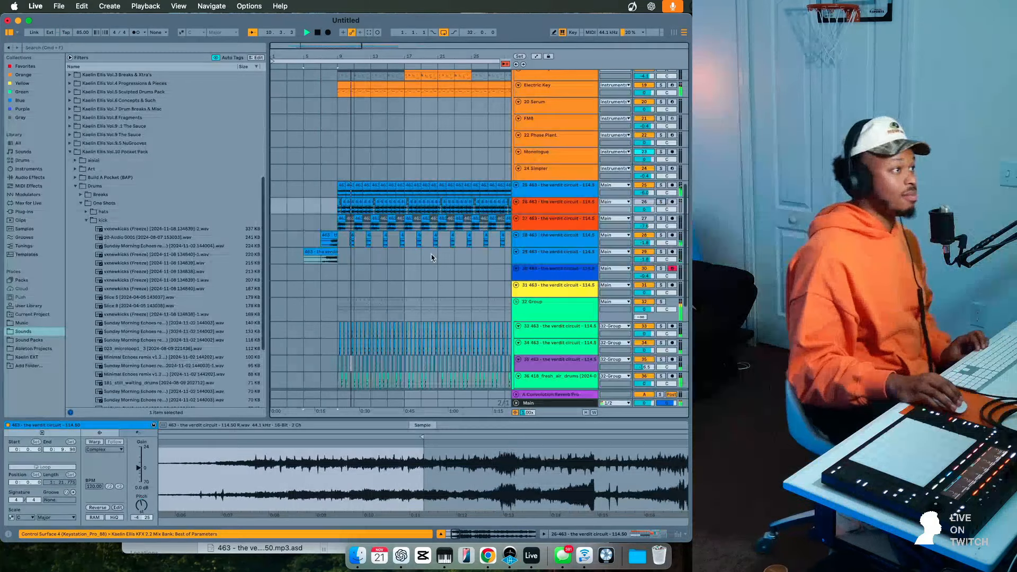
click(644, 219)
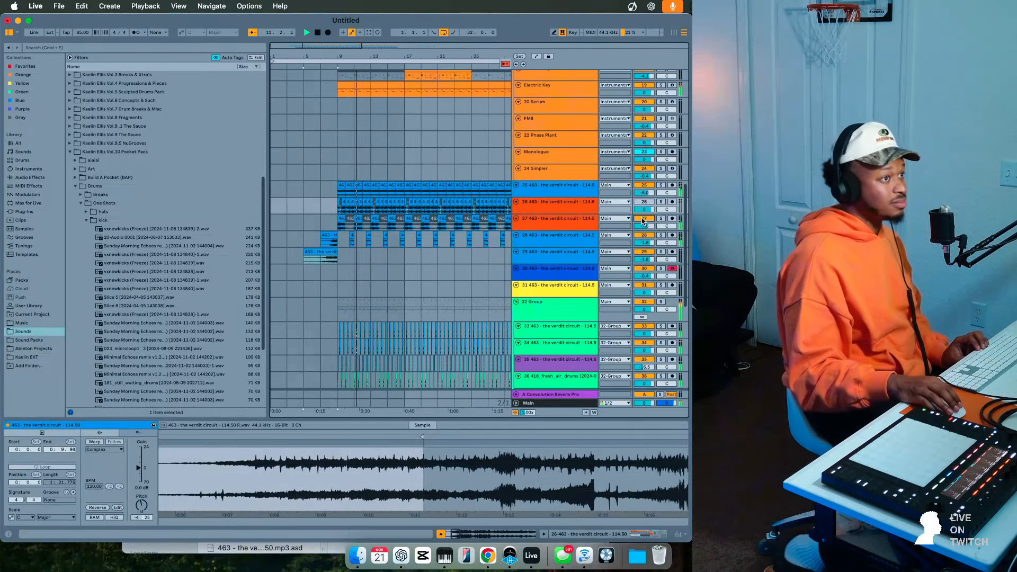
drag(643, 226, 643, 233)
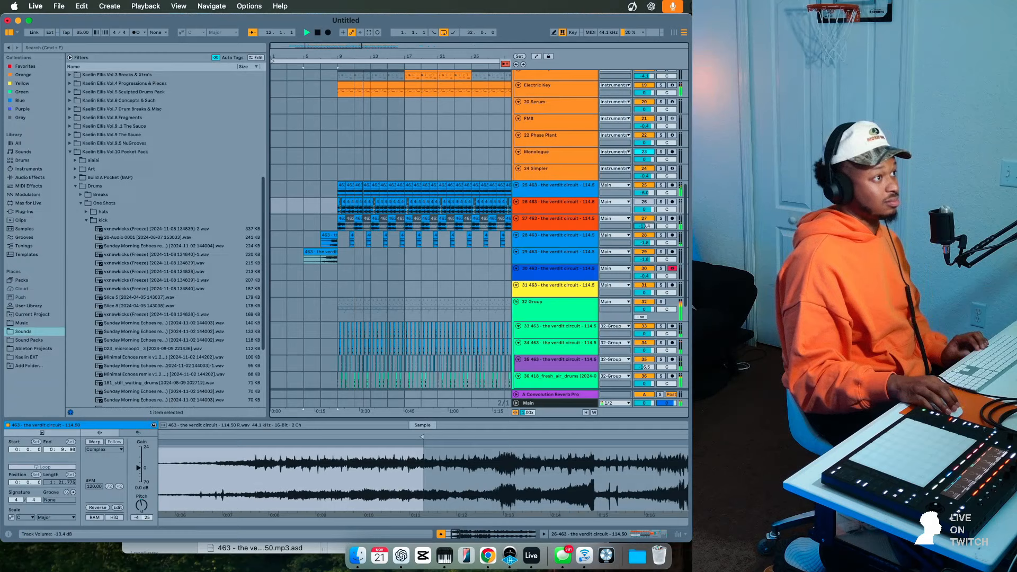
- Select all of track 27's clips from bar 9 to bar 41 and adjust their coarse transposition
click(335, 219)
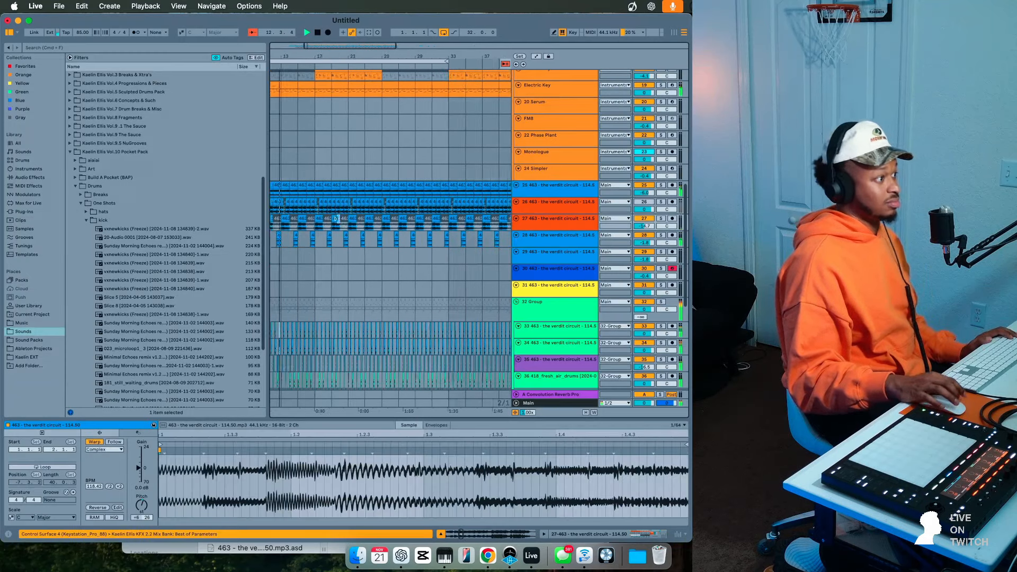
shift+click(452, 219)
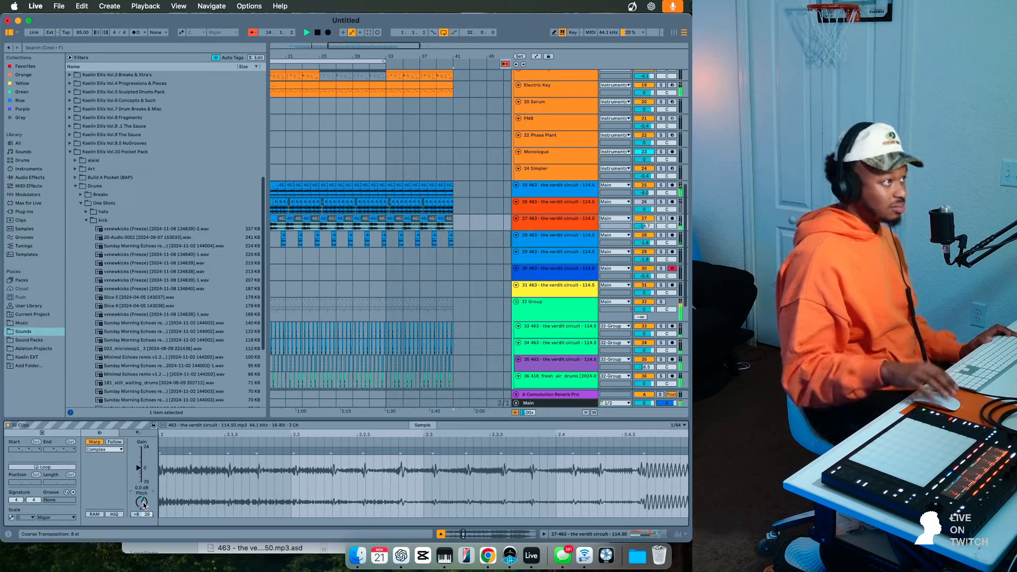
scroll(414, 202, left, 5)
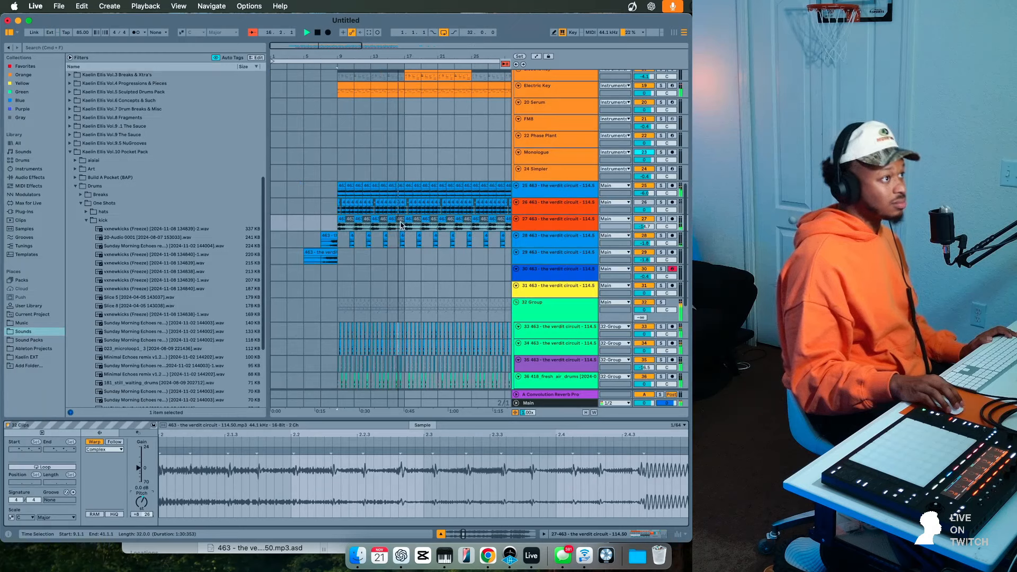
- Deactivate the clips on track 27 between bars 9 and 17
click(358, 221)
shift+click(344, 221)
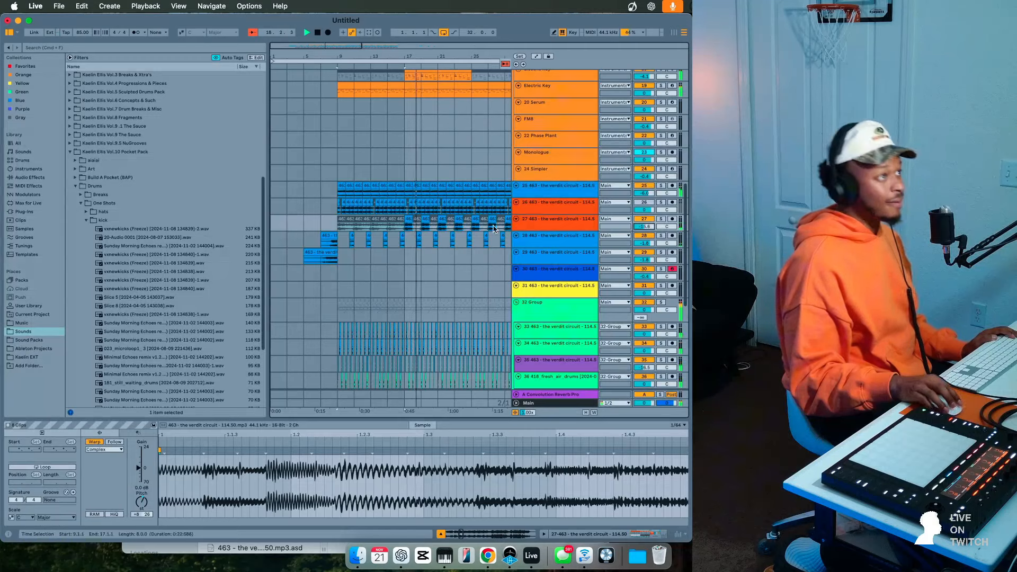
scroll(494, 229, up, 7)
double_click(543, 193)
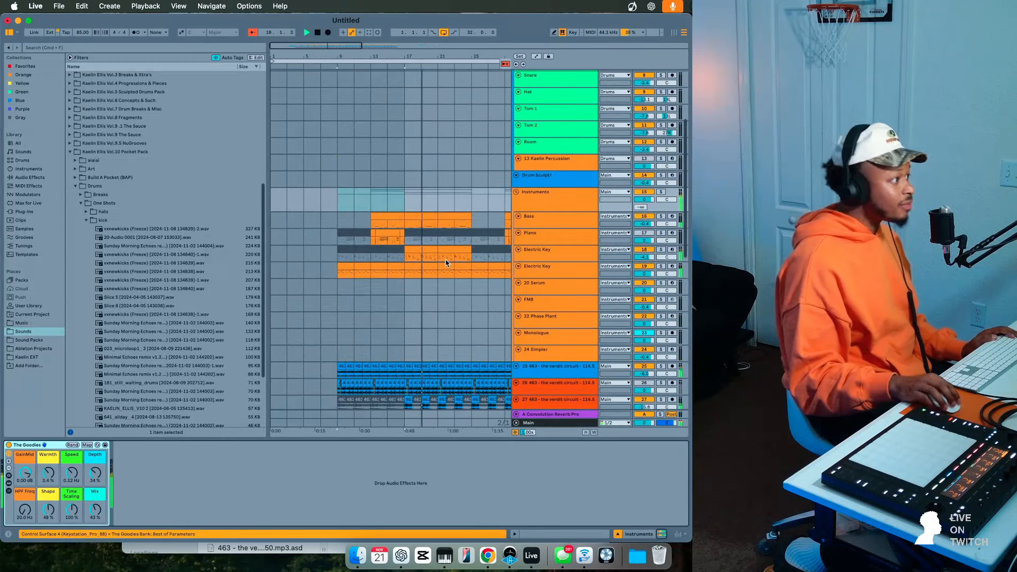
scroll(408, 321, down, 6)
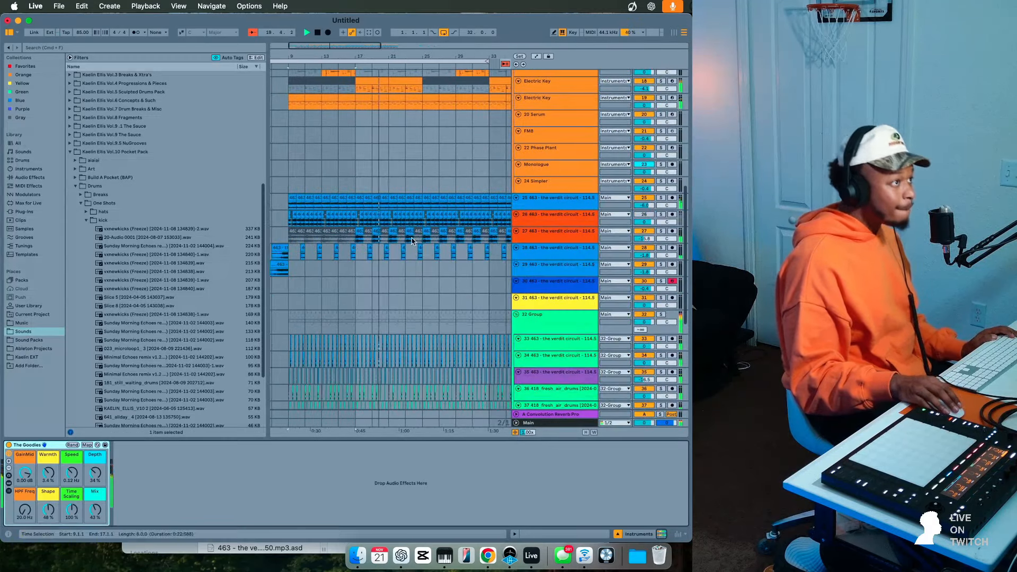
- Duplicate track 27's clips from bars 9 to 25 into bars 25 to 41 and extend the loop to bars 1 to 41
click(423, 256)
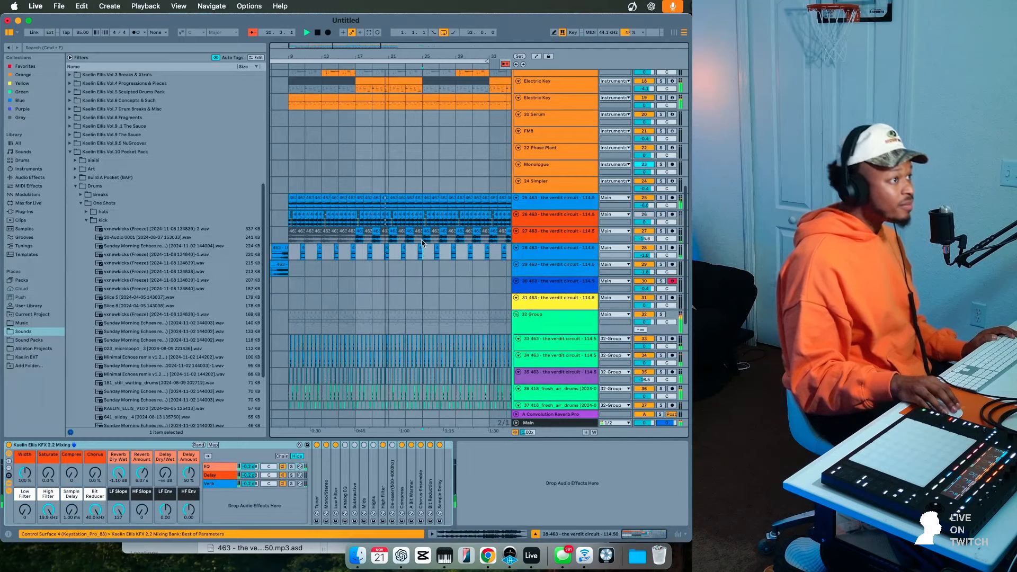
drag(423, 244, 334, 240)
key(super+d)
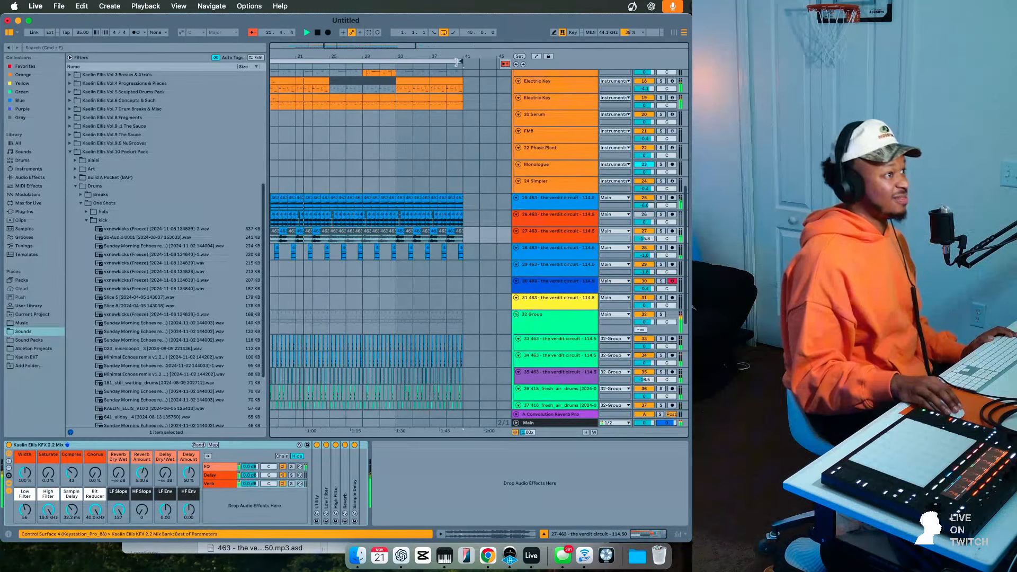
scroll(454, 158, down, 5)
scroll(454, 157, left, 5)
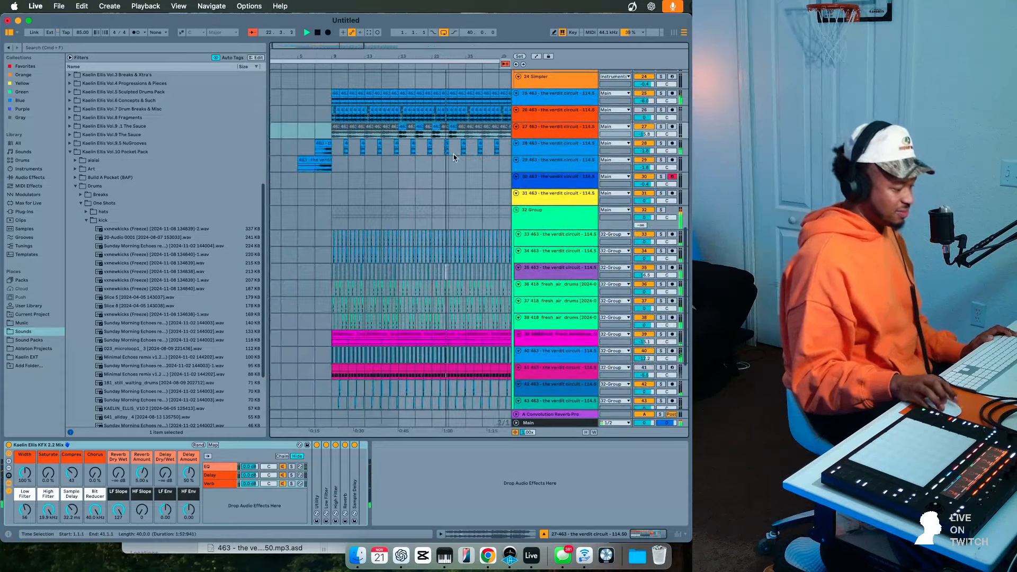
- Record automation of the track activator on drum group 32 around bar 25, and stop recording
scroll(454, 158, down, 5)
scroll(454, 158, up, 7)
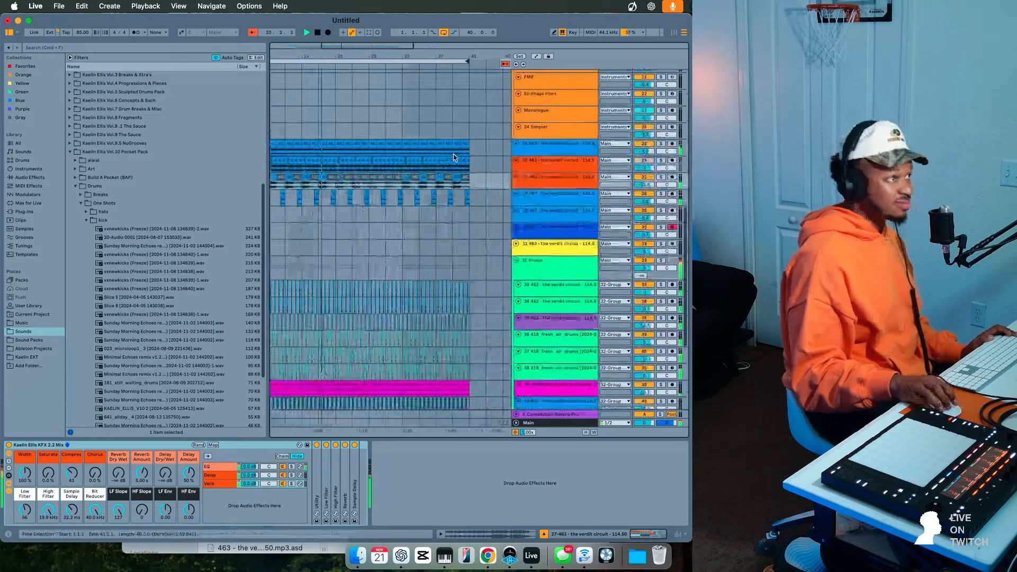
scroll(450, 154, right, 5)
click(341, 260)
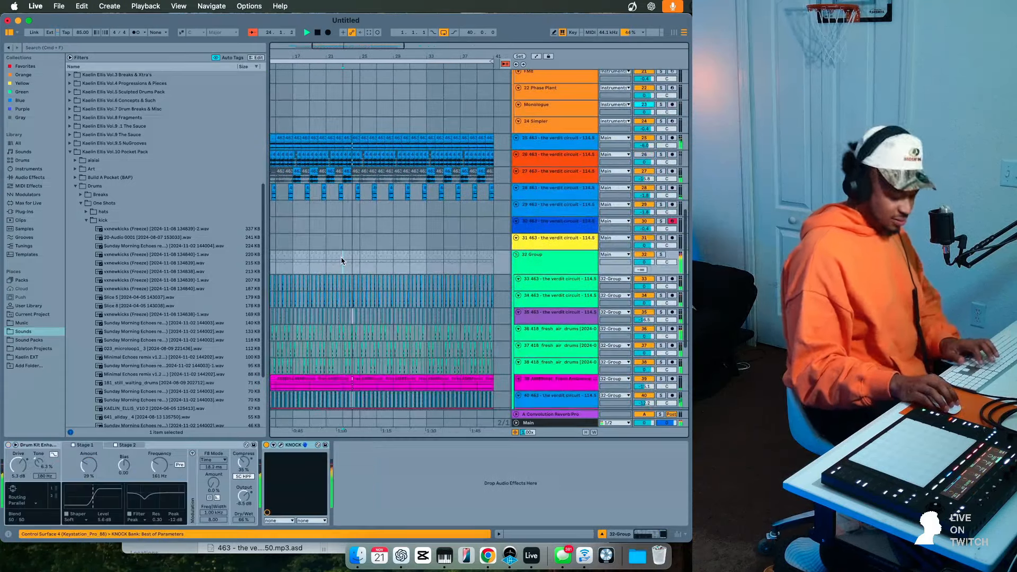
key(F9)
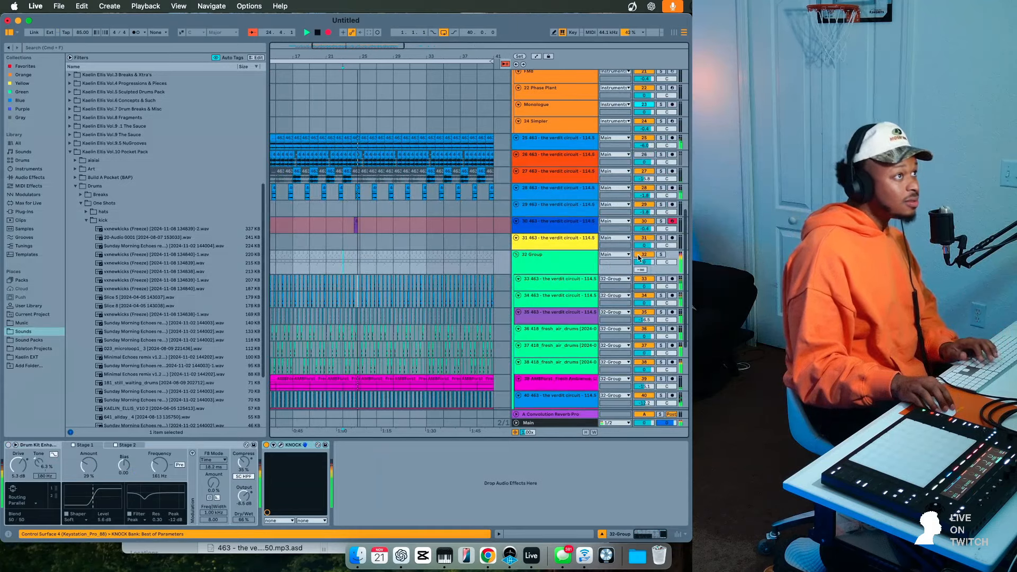
click(638, 258)
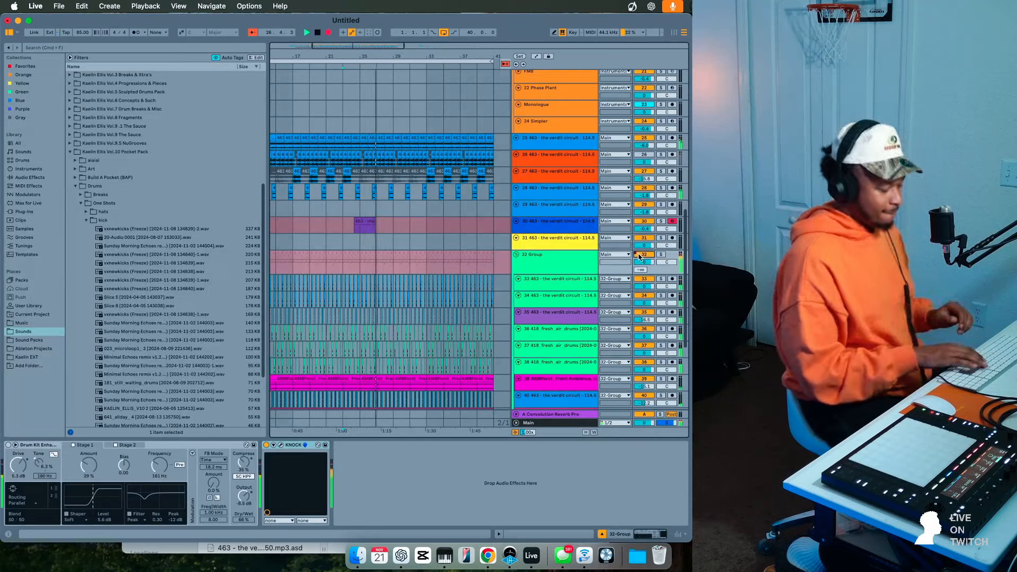
key(F9)
- Move the Drum Kit Enhancer after KNOCK on group 32, enable it, and adjust its dry/wet amount
scroll(605, 246, up, 8)
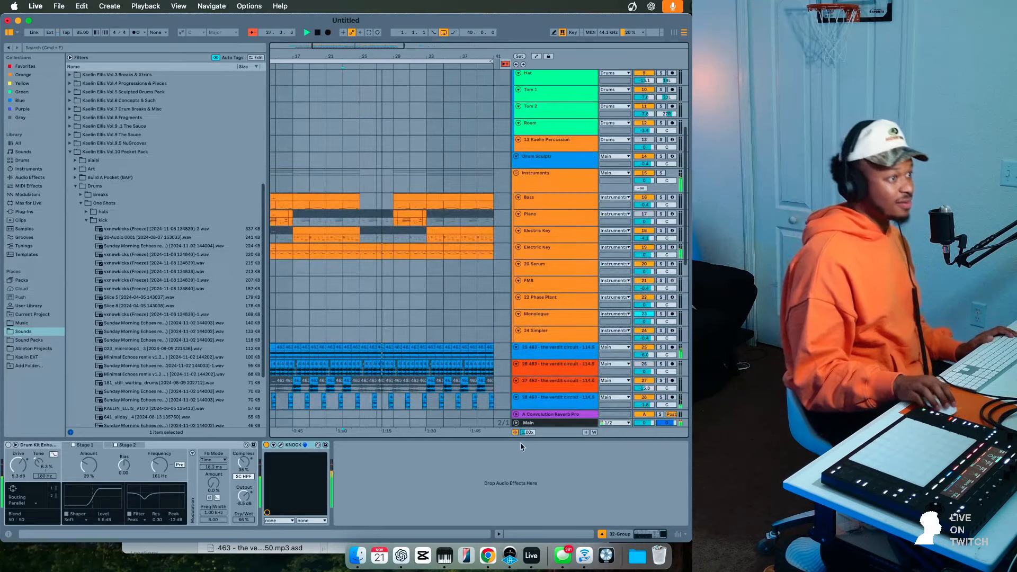
scroll(557, 133, down, 14)
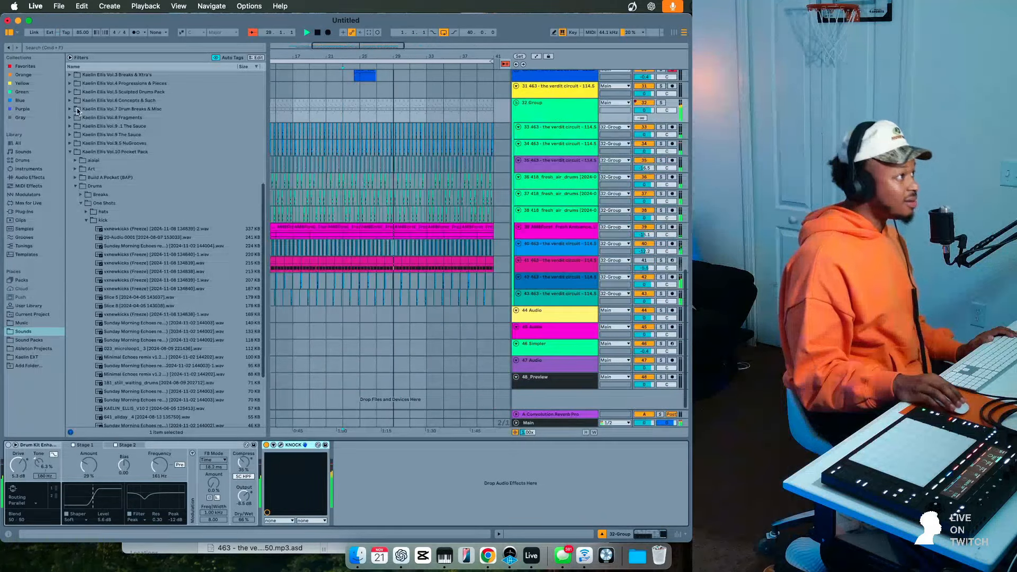
click(372, 466)
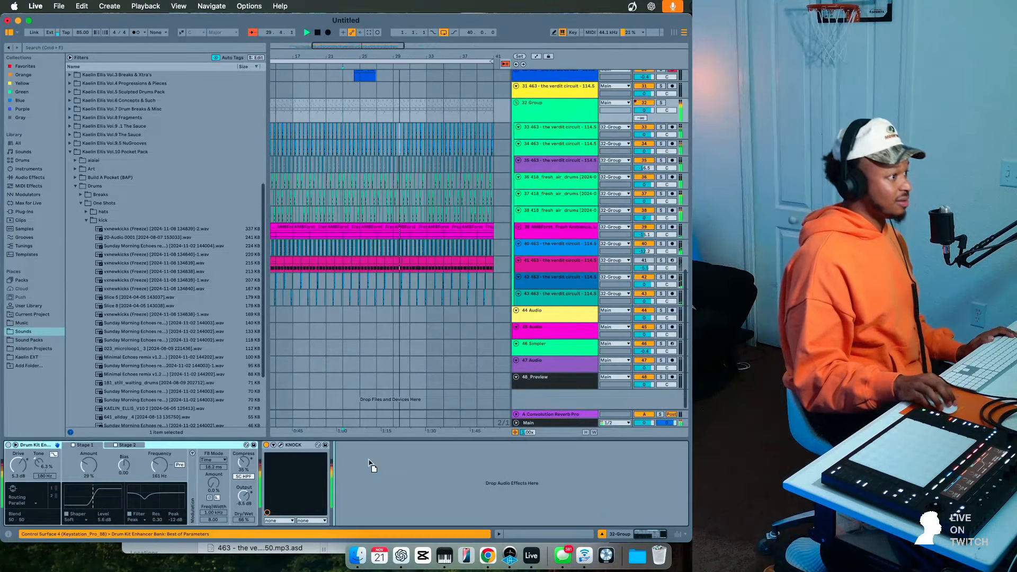
drag(348, 462, 315, 437)
click(80, 446)
drag(316, 520, 315, 515)
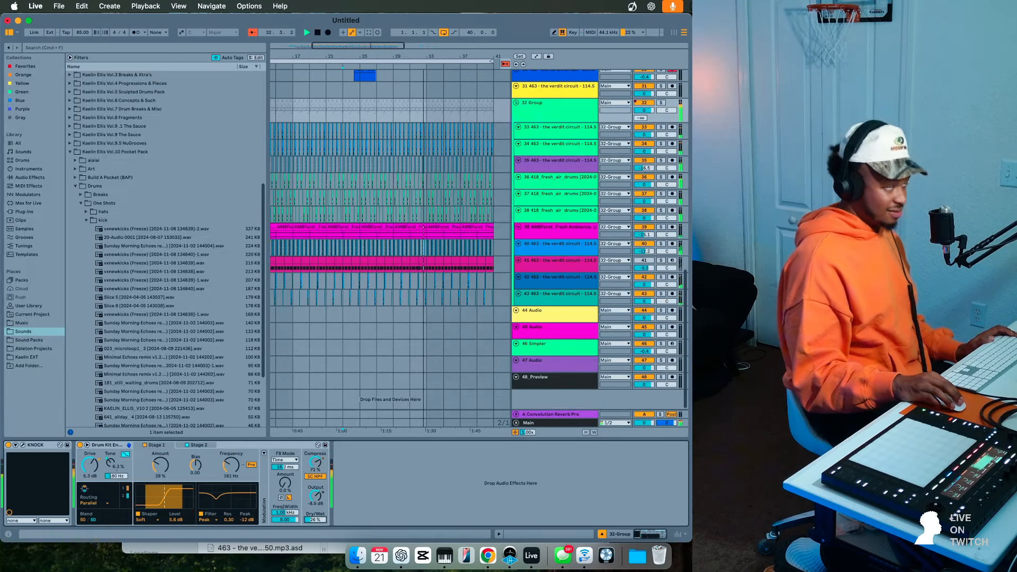
- Set the Sample Delay macro on Electric Key track 18 to 13.0 ms
scroll(441, 164, up, 10)
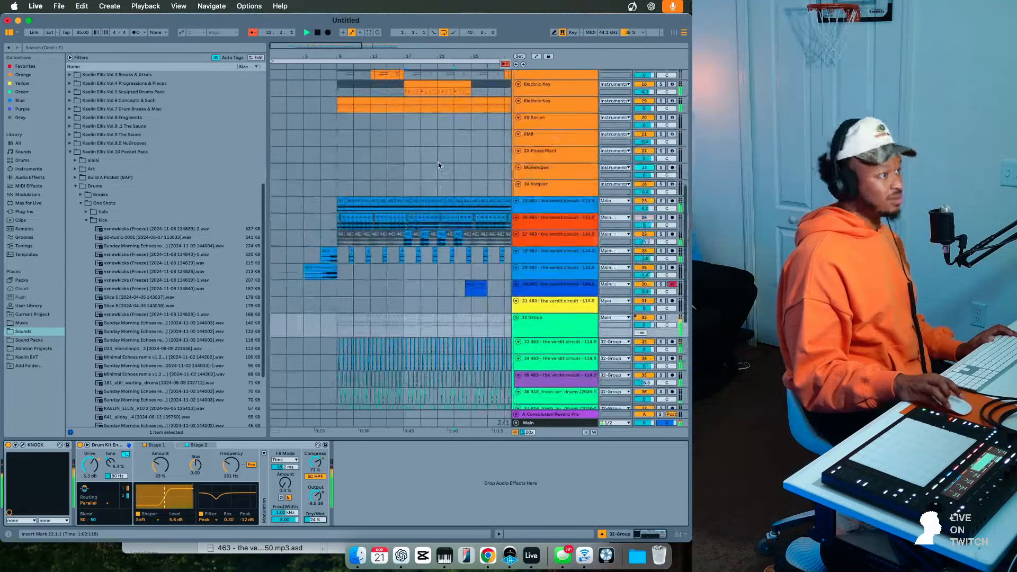
scroll(440, 166, up, 8)
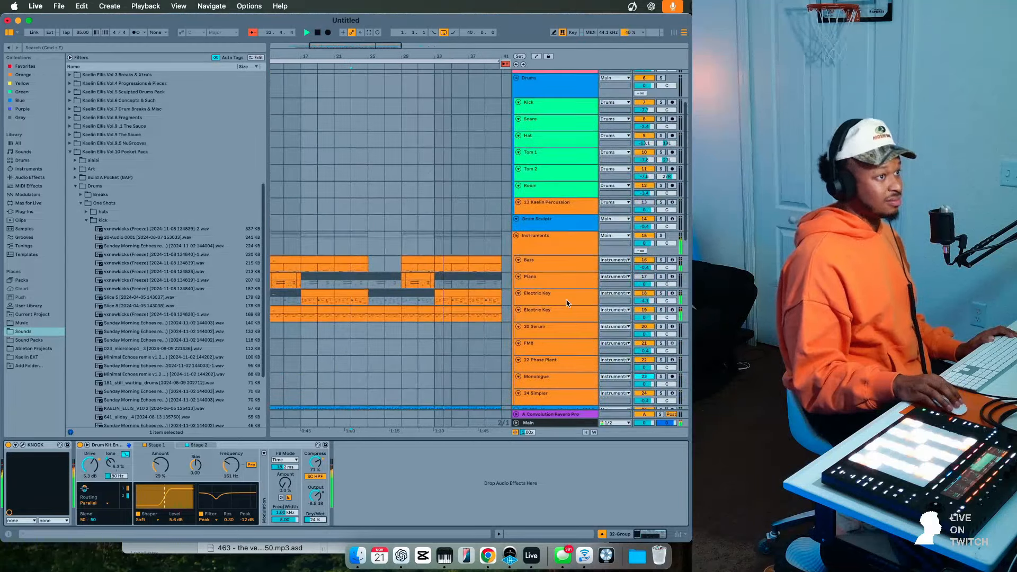
click(556, 295)
scroll(660, 513, right, 3)
drag(629, 512, 629, 503)
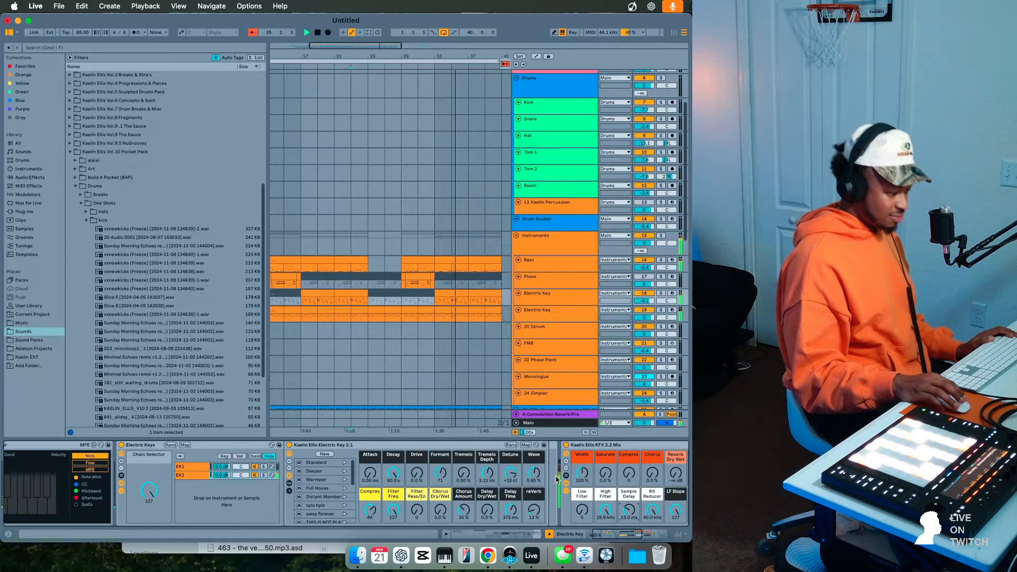
scroll(380, 344, left, 3)
- Delete the leftover clips beyond the end of the arrangement on tracks 28 and 31
scroll(380, 344, down, 2)
scroll(379, 344, down, 10)
scroll(413, 265, right, 5)
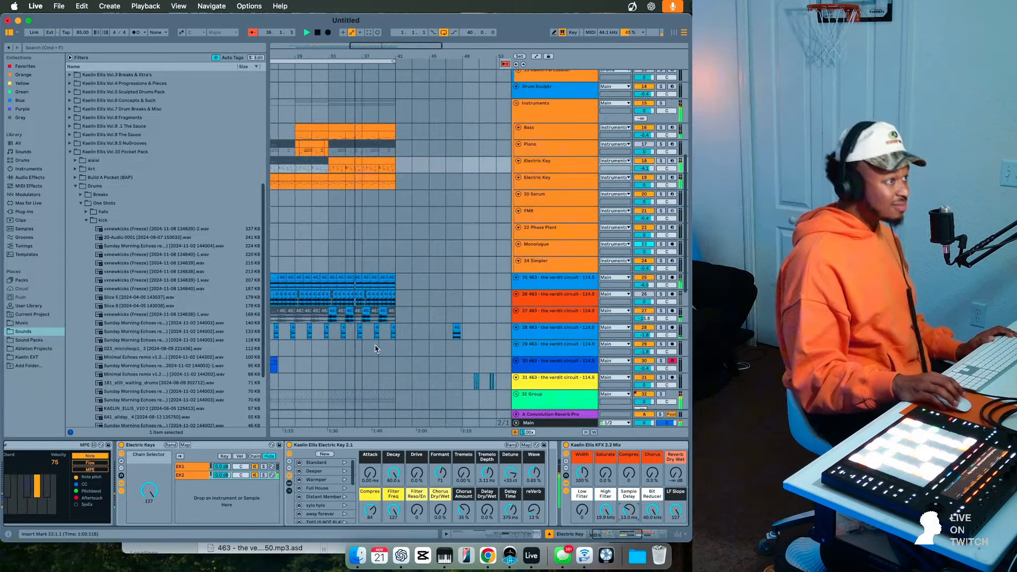
drag(445, 185, 550, 268)
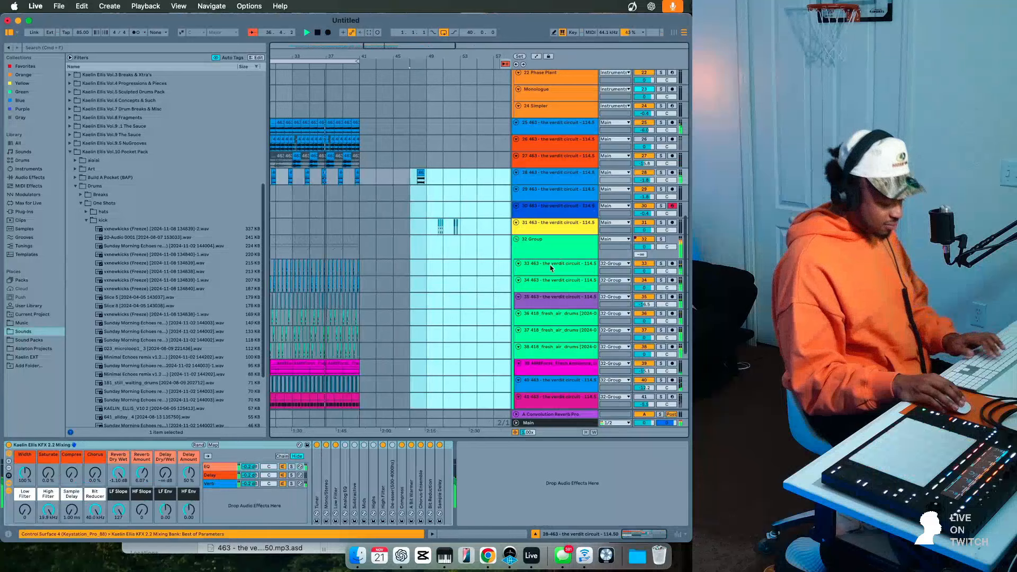
key(Delete)
scroll(460, 251, left, 10)
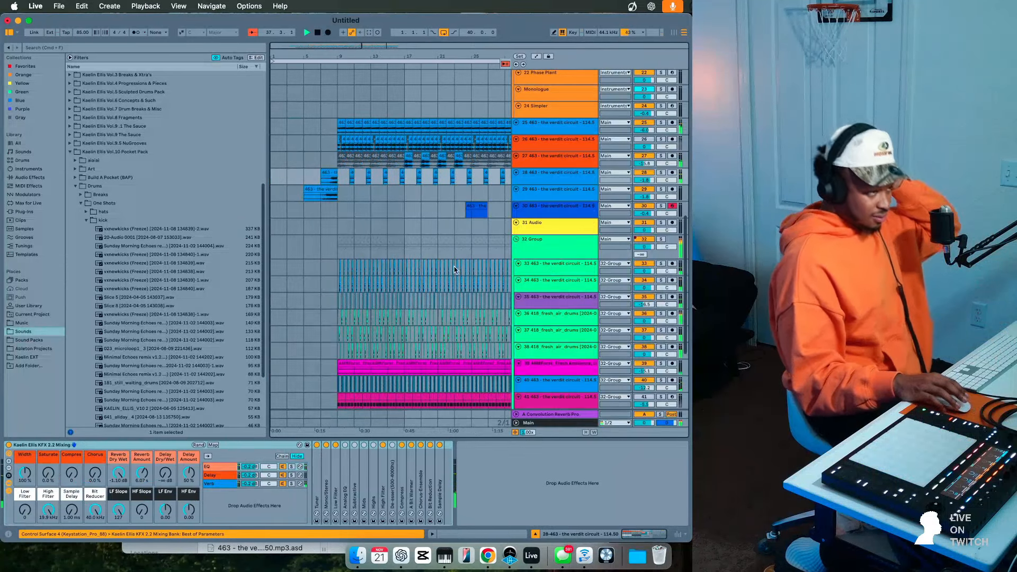
- Check the session view's first tracks and play back the arrangement from the reversed intro clip at bar 5
click(318, 249)
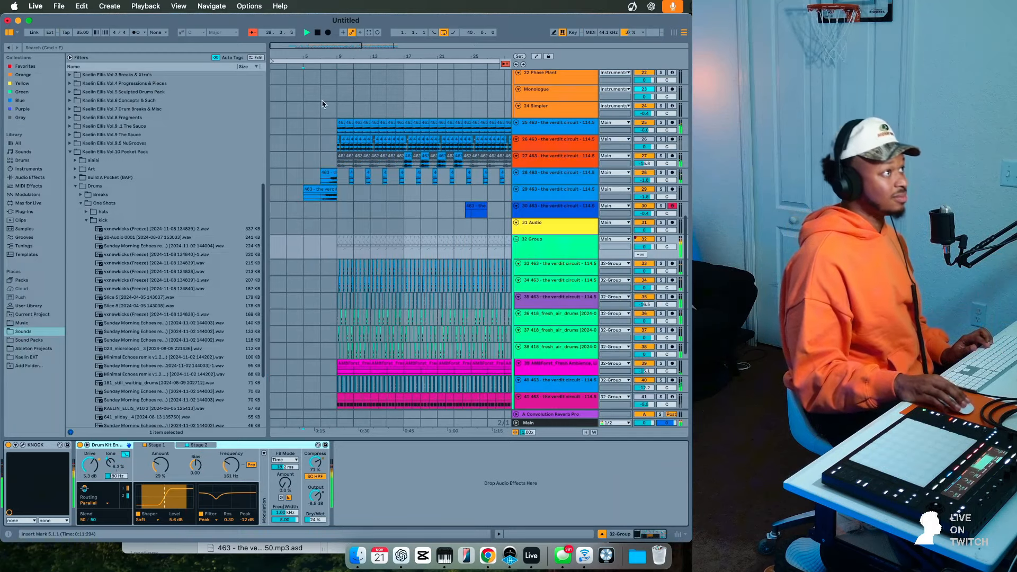
click(314, 189)
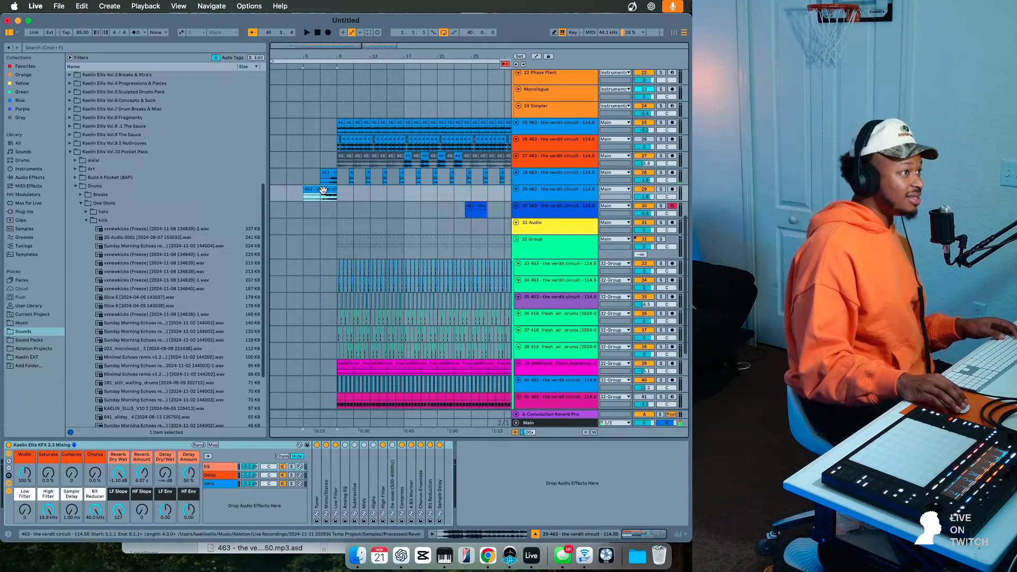
key(Tab)
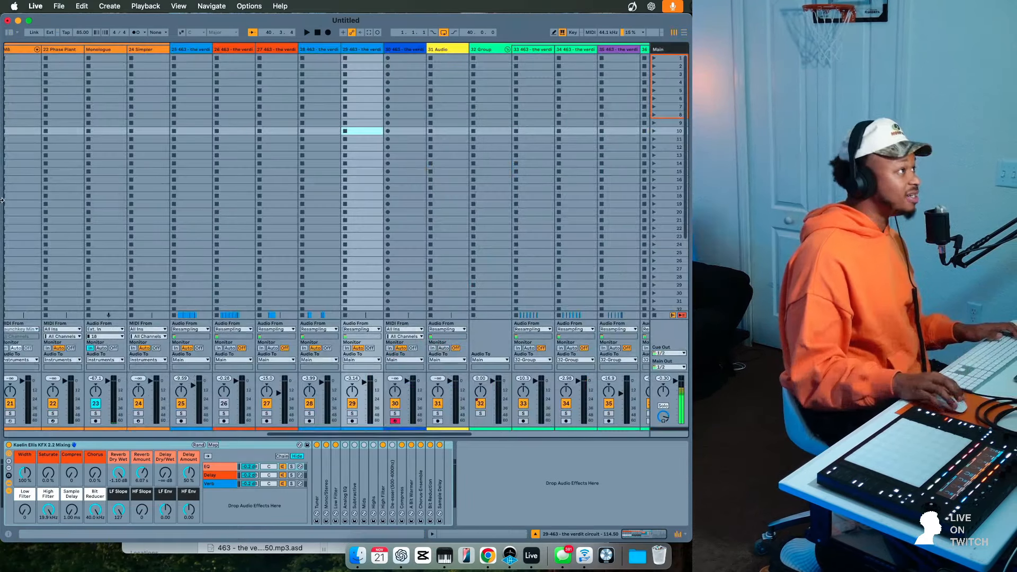
scroll(74, 153, left, 15)
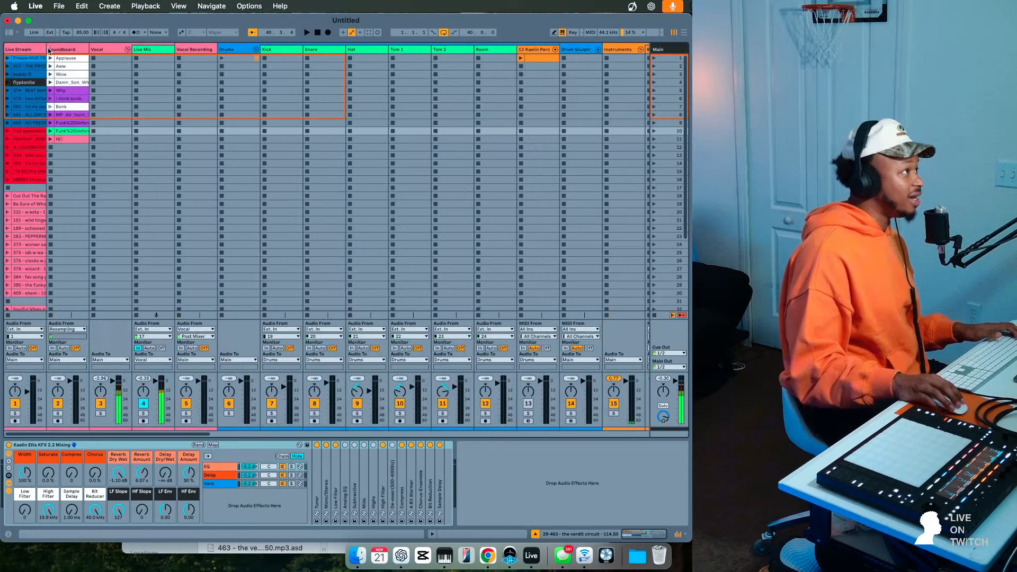
key(Tab)
key(space)
scroll(336, 214, down, 2)
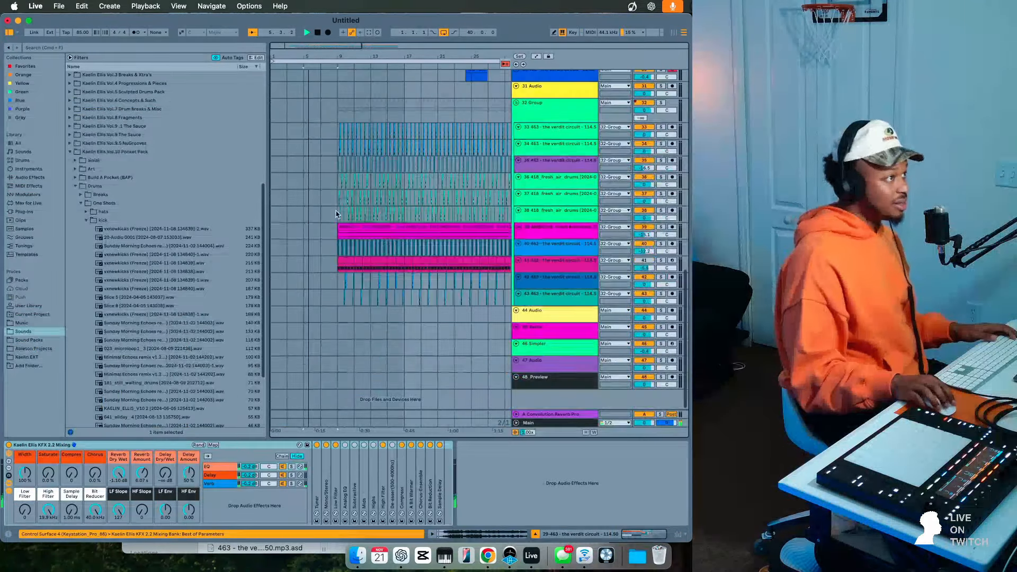
- Add an audio track below track 29 and copy the four-bar reversed intro clip onto it at bar 5
scroll(336, 214, up, 15)
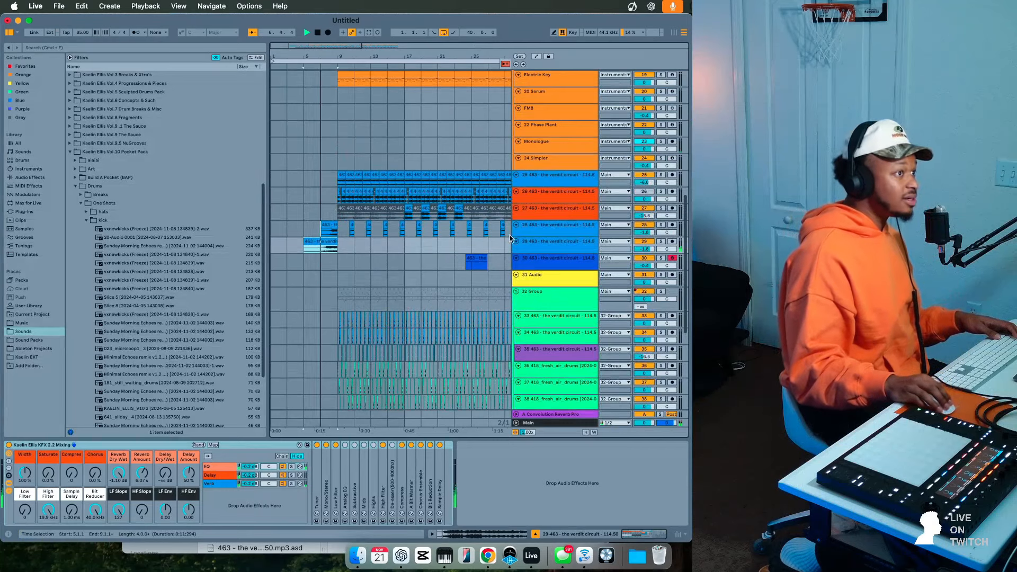
click(541, 242)
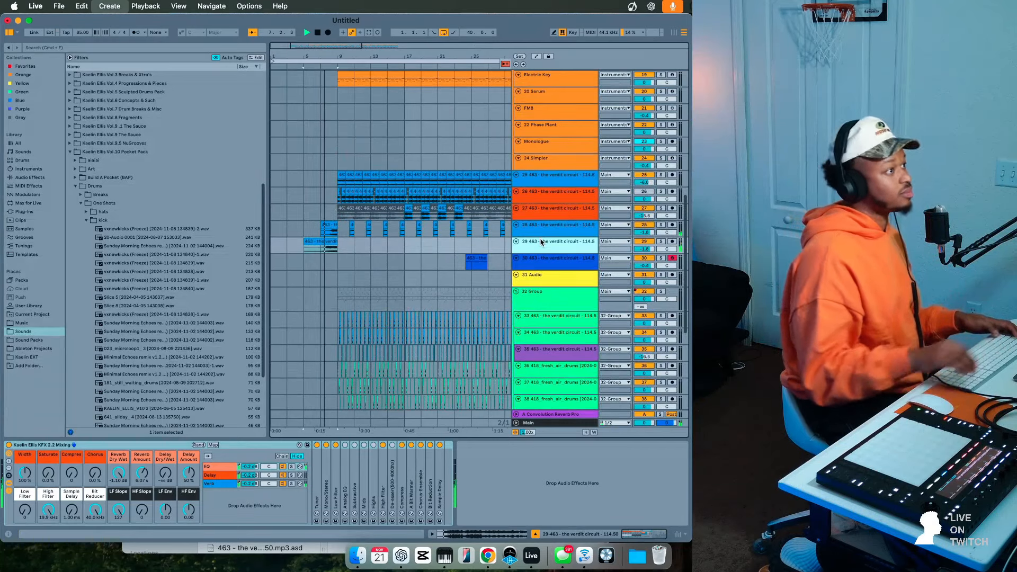
key(super+t)
drag(315, 241, 316, 261)
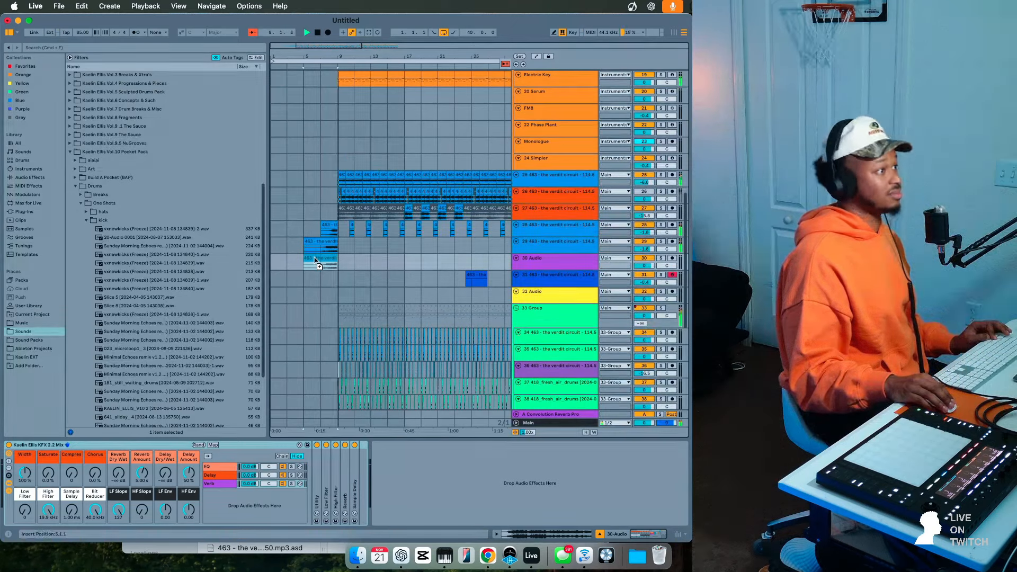
drag(315, 260, 315, 260)
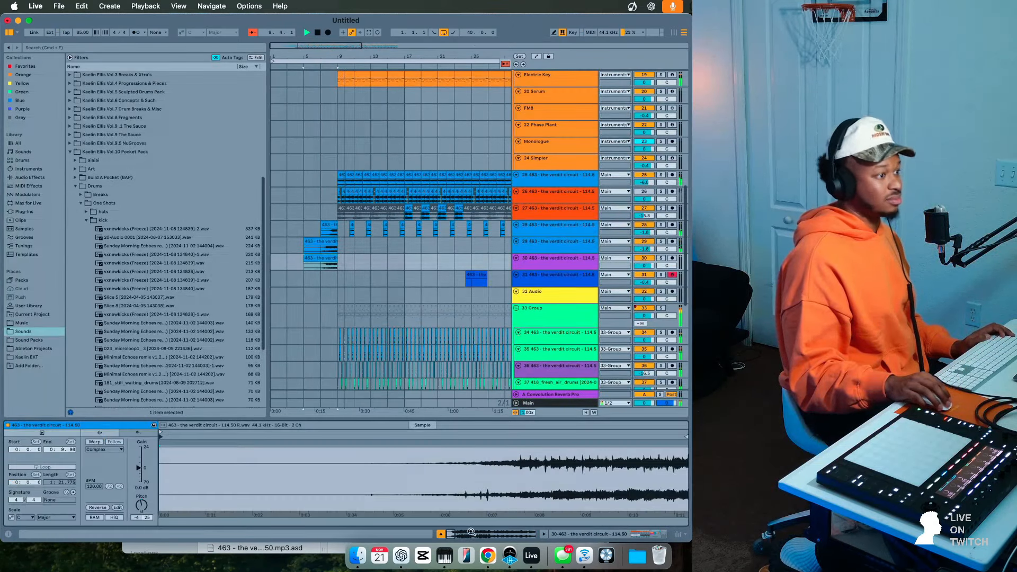
- Turn the copied clip on track 30 into the unreversed opening of the sample, shortened to about 4.4 seconds, and play it from bar 5
drag(471, 532, 471, 498)
drag(214, 438, 687, 438)
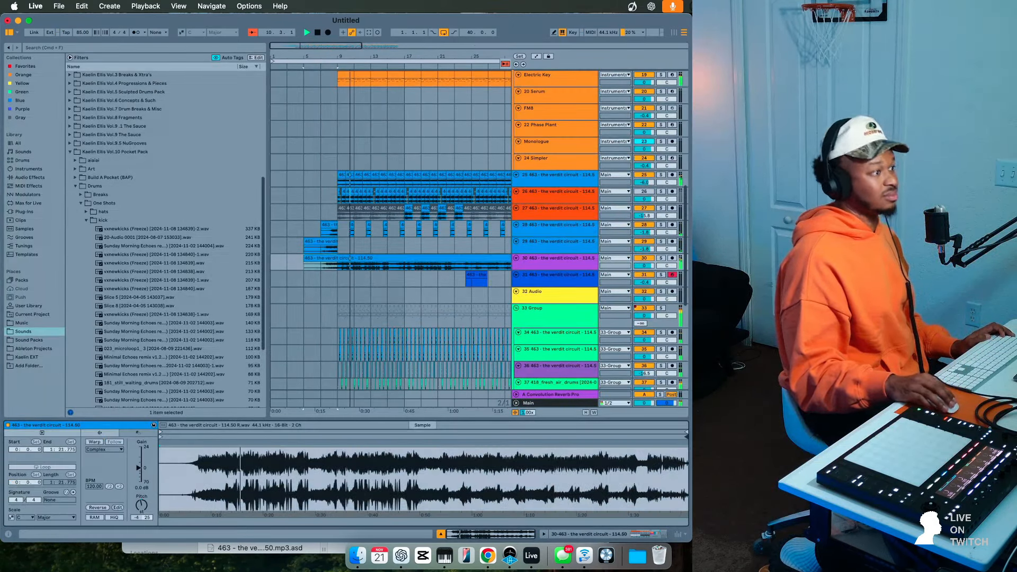
key(space)
mouse_move(161, 437)
mouse_down()
mouse_move(417, 433)
mouse_move(646, 447)
mouse_up()
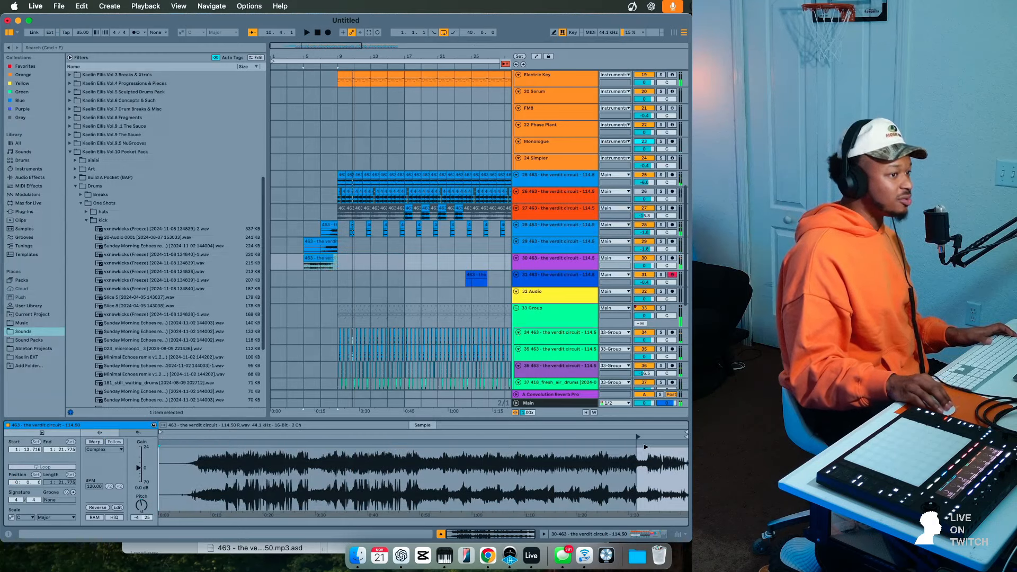
right_click(313, 257)
click(339, 436)
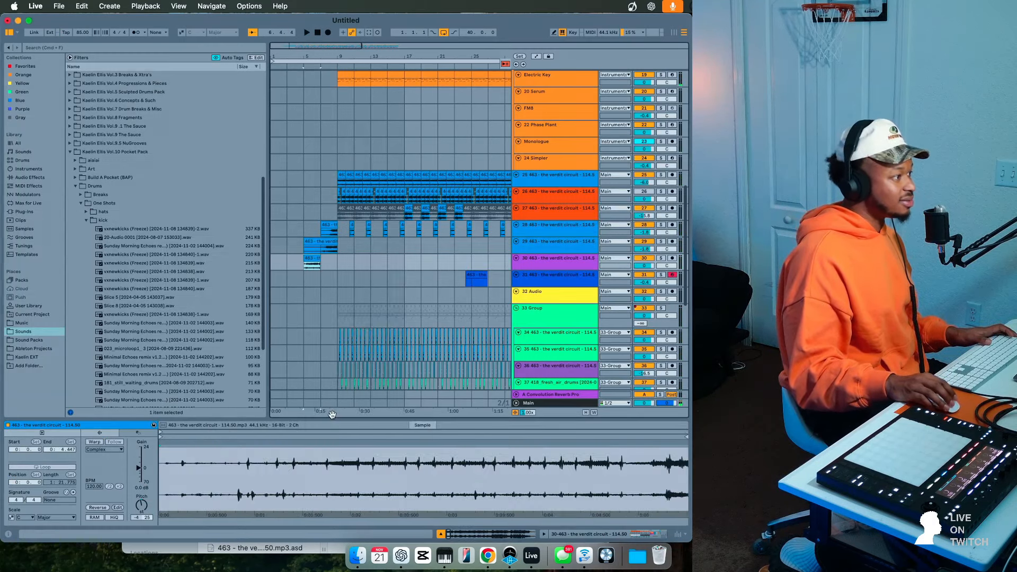
key(space)
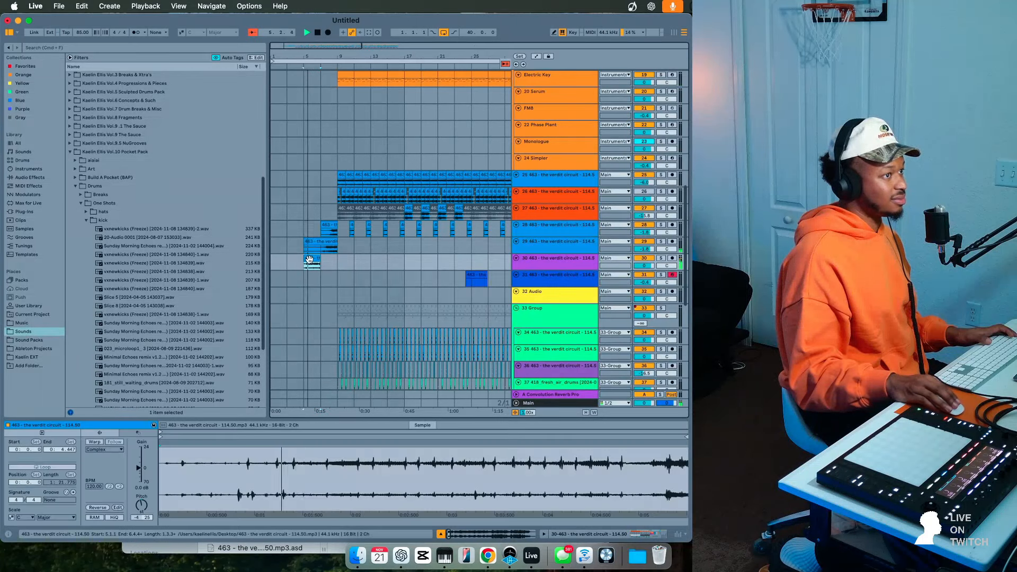
- Place the unreversed clip on track 30 at bar 7 with a fade-in, and extend its end to bar 9
click(327, 260)
drag(328, 261, 328, 261)
drag(529, 271, 529, 317)
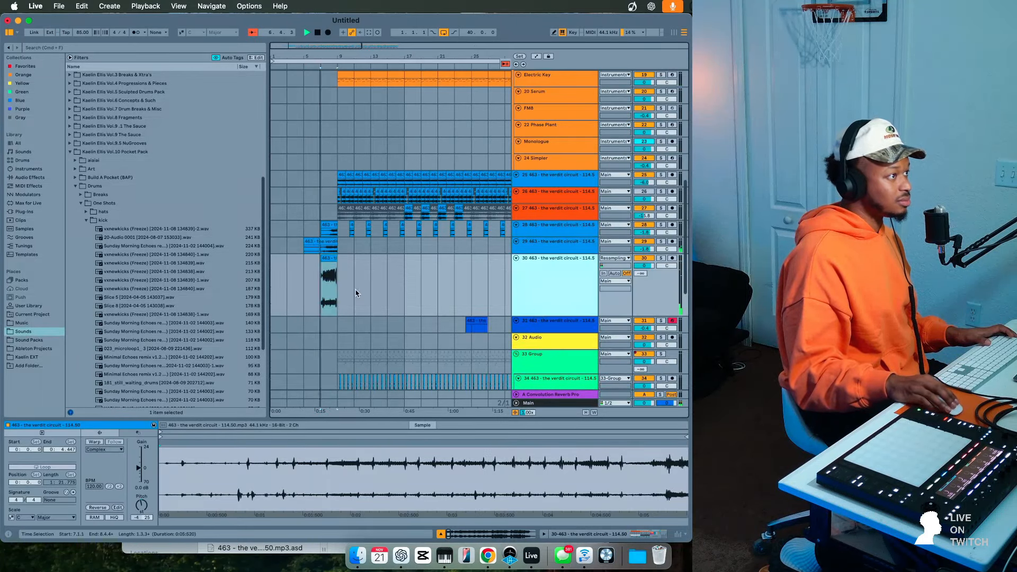
click(328, 270)
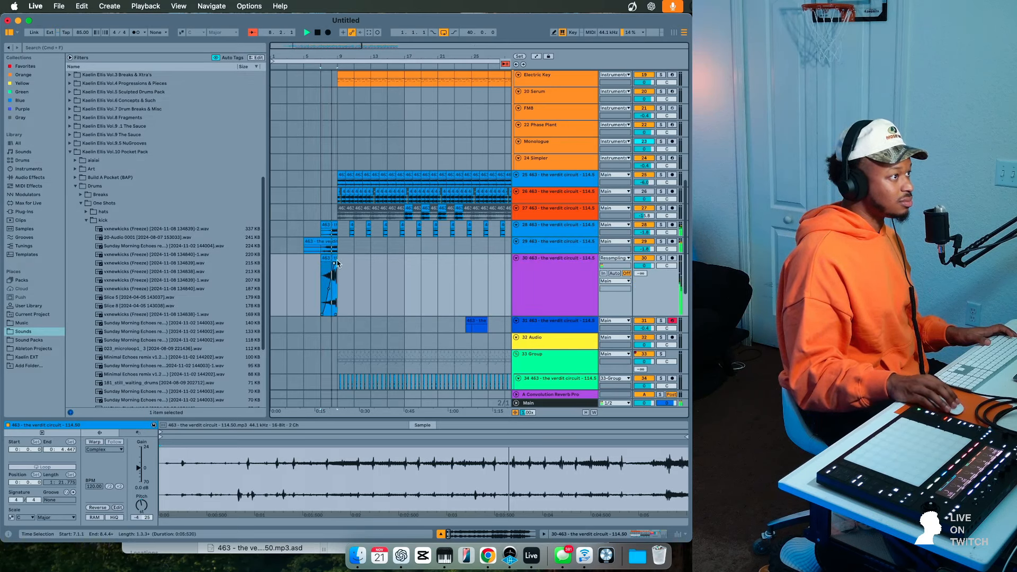
drag(337, 261, 338, 261)
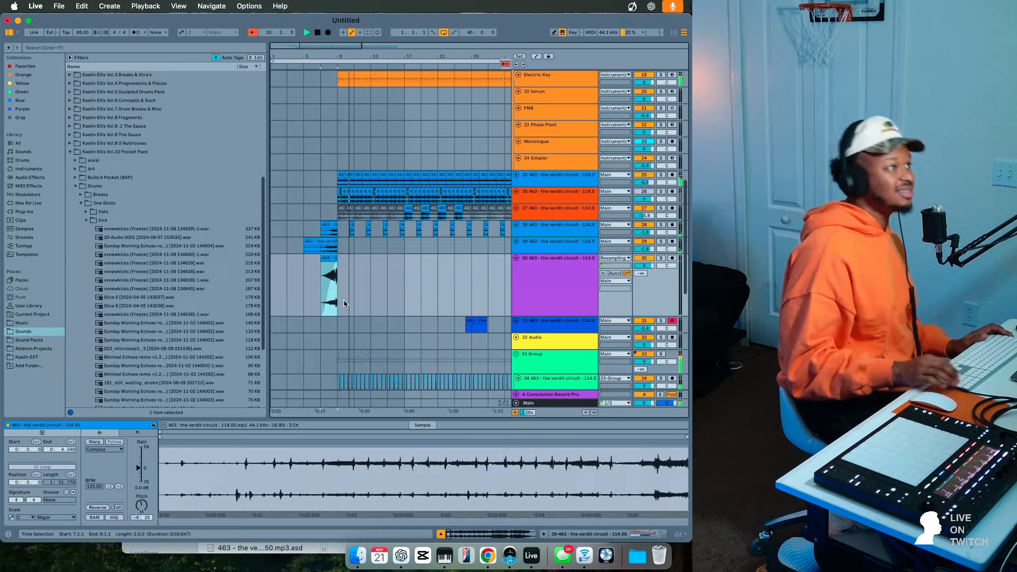
- Set the Pedal Type macro of the Bass track's rack to 71 and adjust its Pedal Dry/Wet macro
scroll(344, 303, down, 5)
click(445, 427)
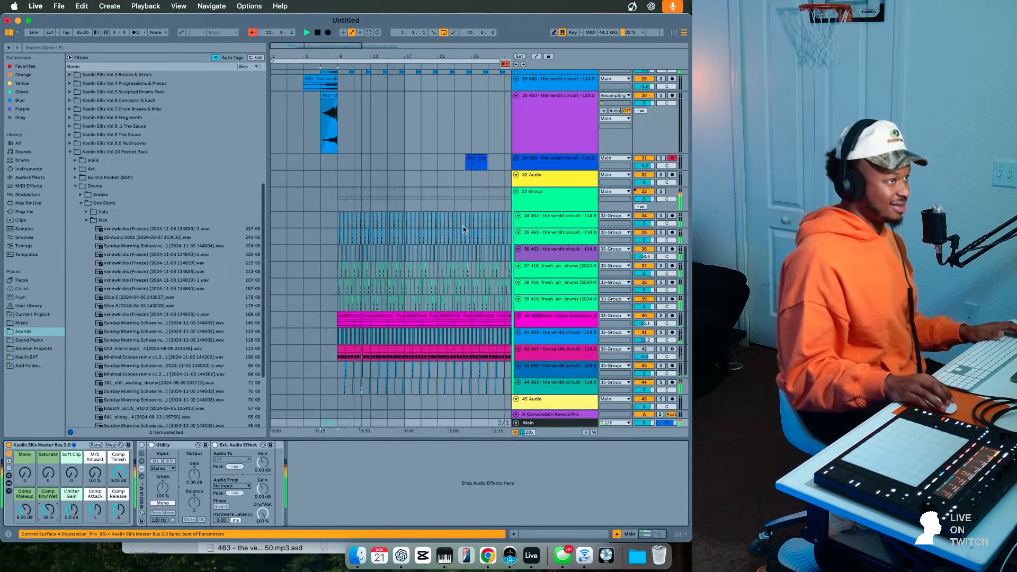
click(556, 197)
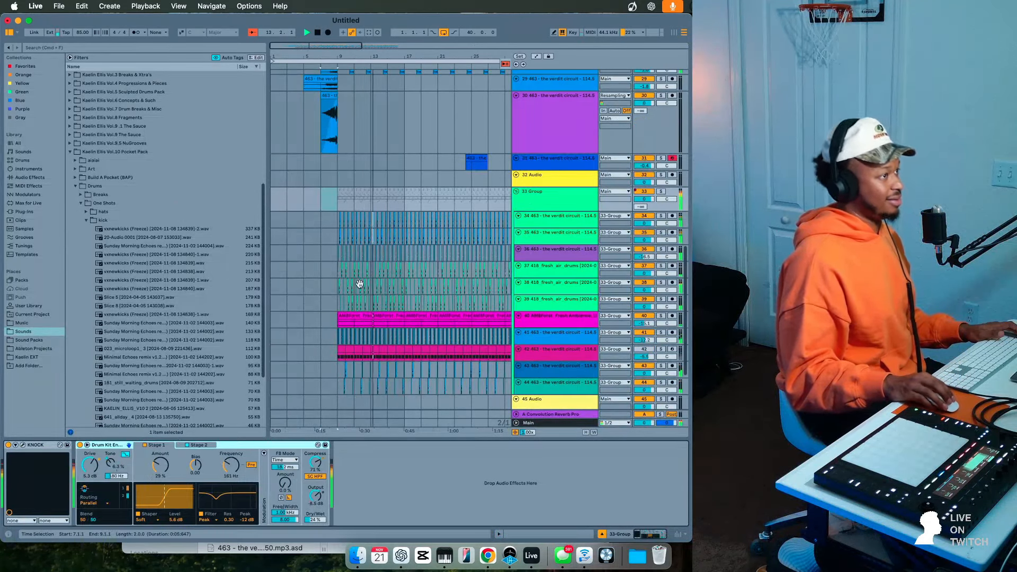
scroll(444, 259, up, 10)
click(543, 234)
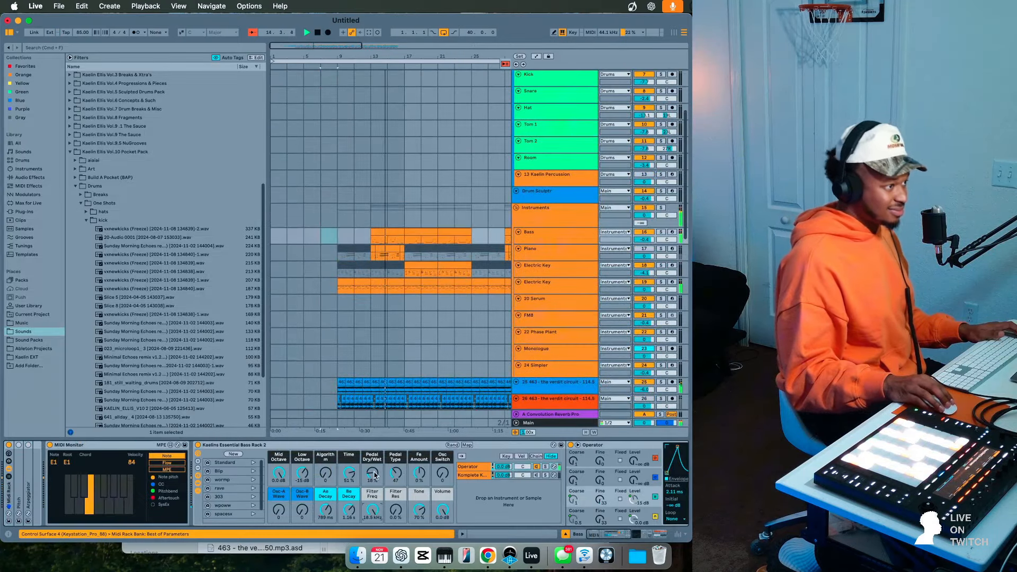
drag(396, 473, 374, 476)
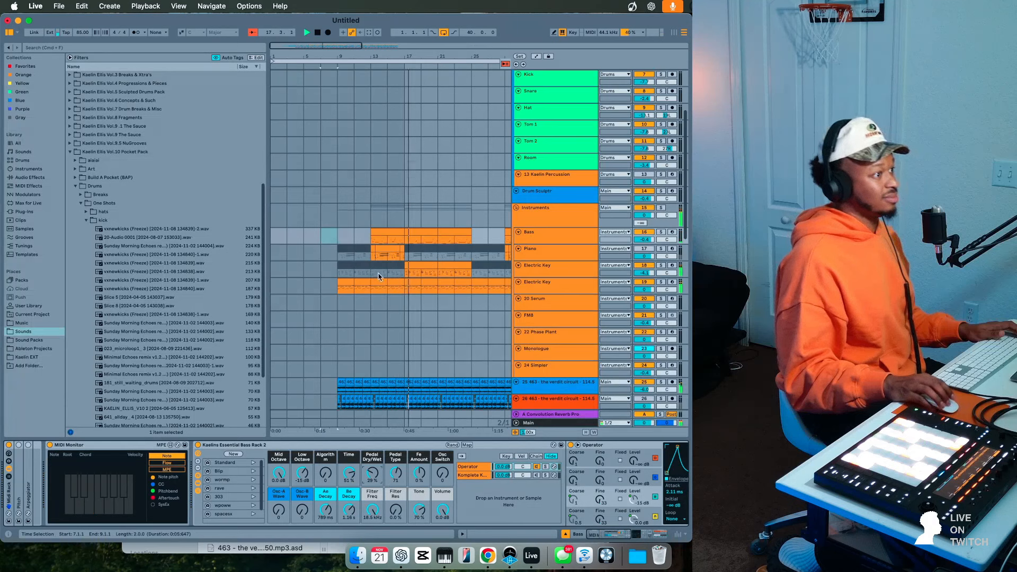
- Set the Low Filter macro to 29 and LF Env to 107 on sample track 25, checking the sound in solo
scroll(378, 277, down, 5)
click(660, 260)
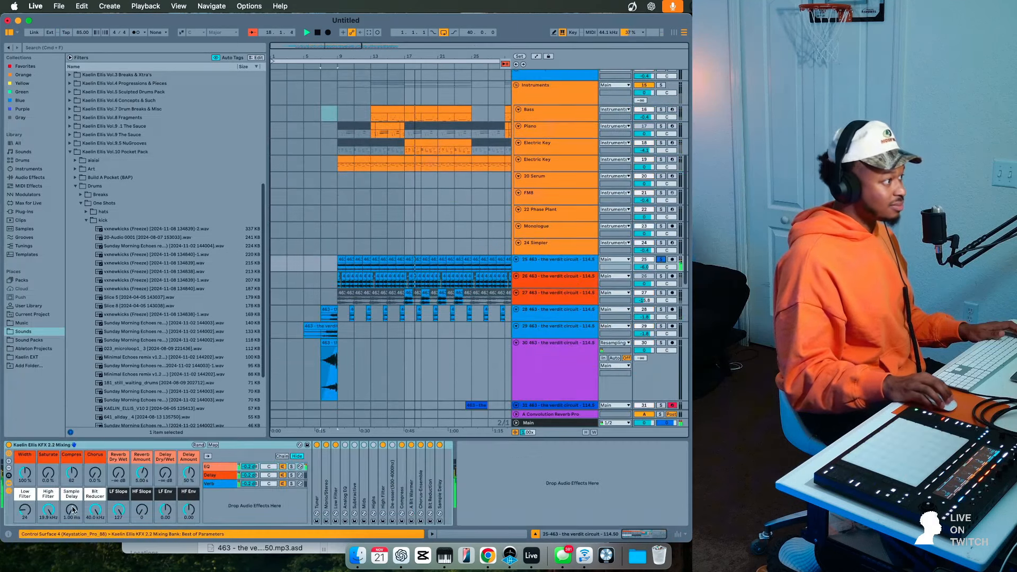
drag(23, 511, 24, 511)
drag(165, 510, 166, 504)
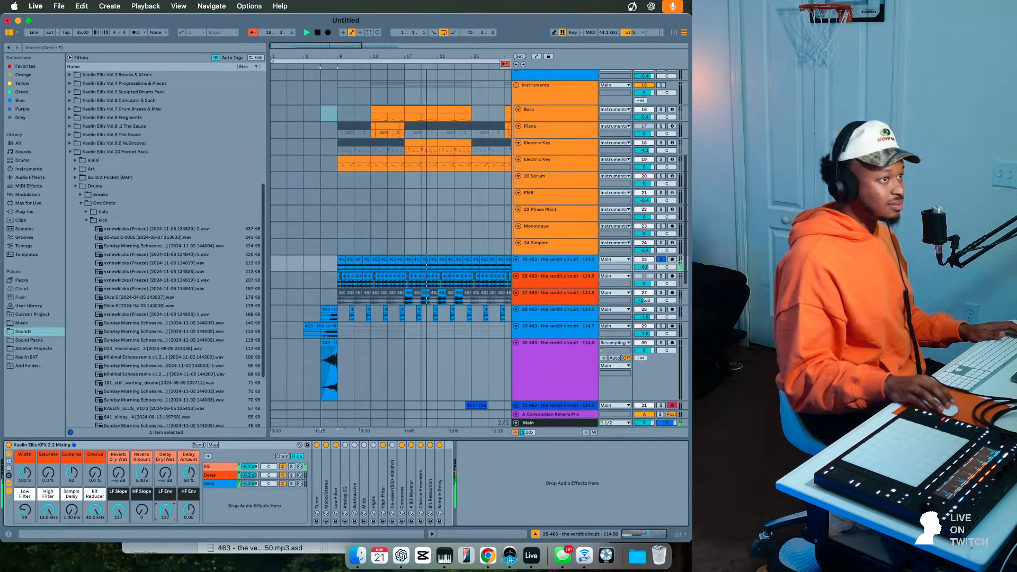
click(660, 259)
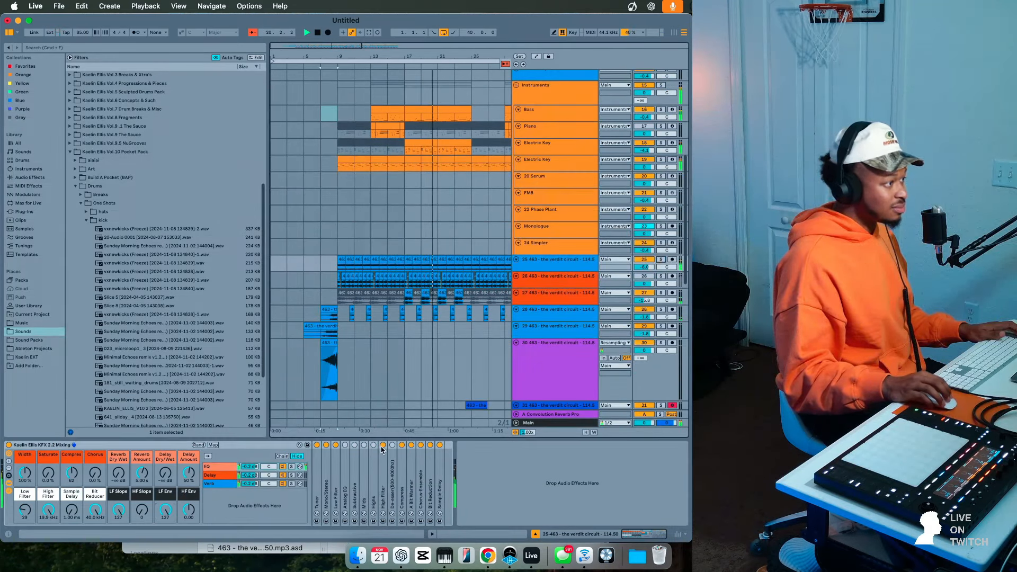
drag(165, 513, 165, 521)
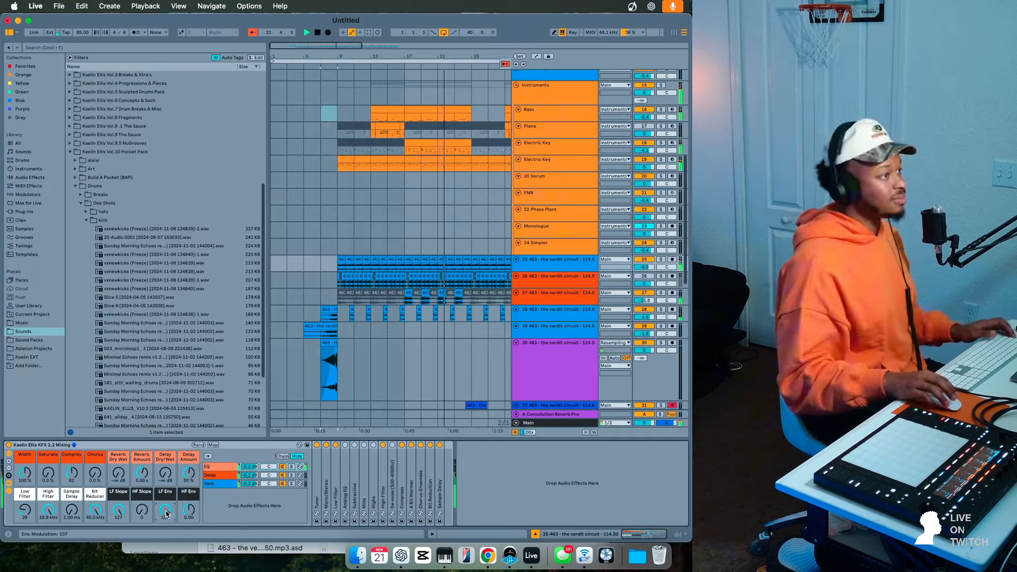
- Copy the reversed intro clip on track 29 to bar 21
scroll(385, 129, up, 3)
scroll(385, 129, up, 5)
scroll(344, 170, down, 12)
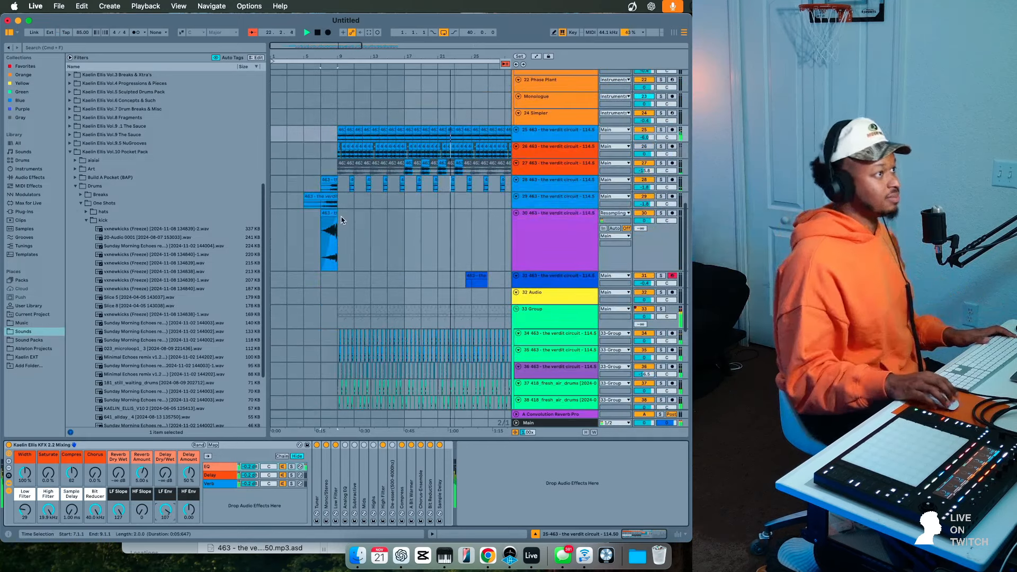
drag(313, 199, 449, 198)
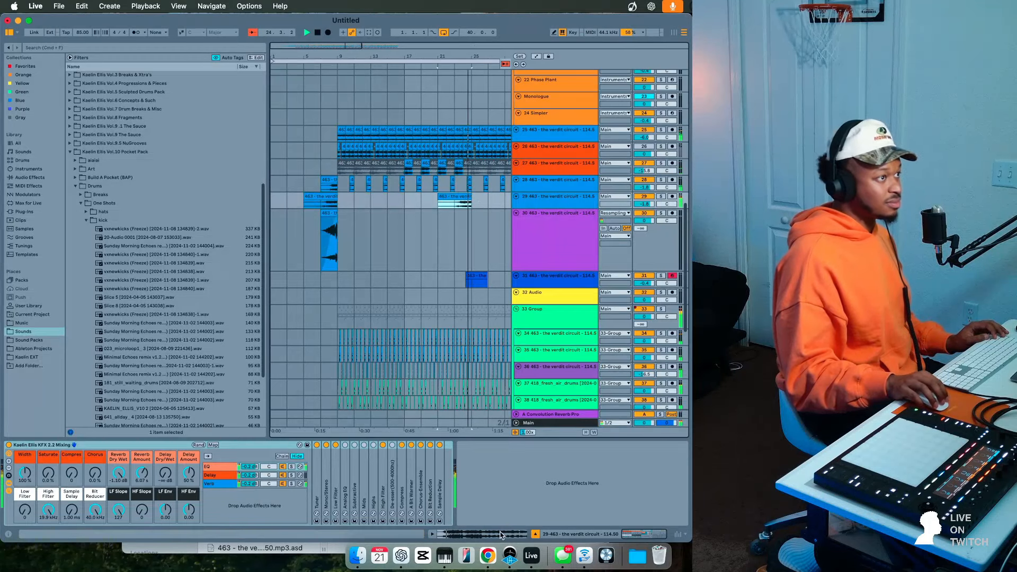
- Lower the gain of the reversed clip at bar 21 to -8.7 dB and duplicate it to bar 37
key(shift+Tab)
drag(139, 470, 140, 471)
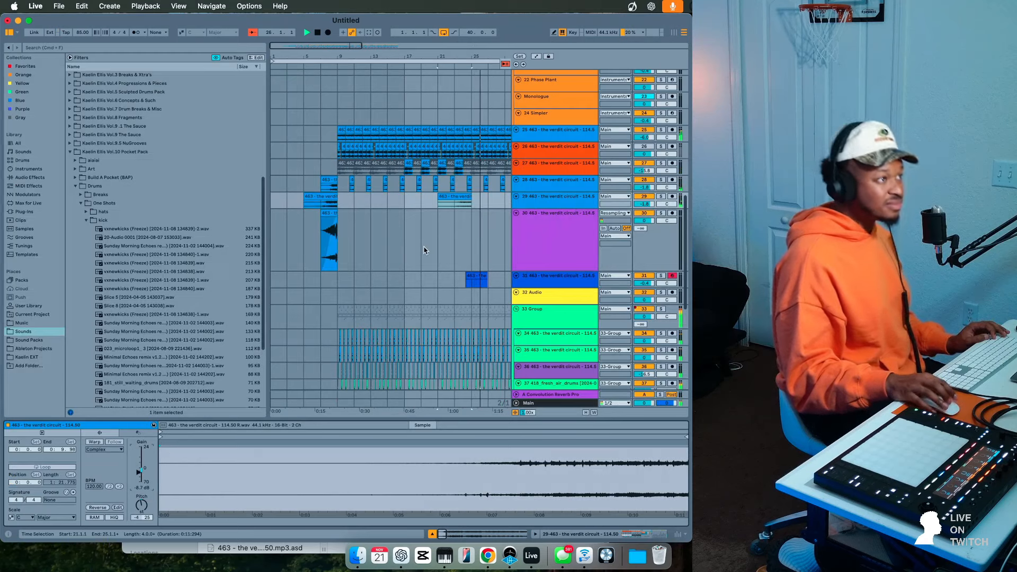
scroll(425, 246, right, 5)
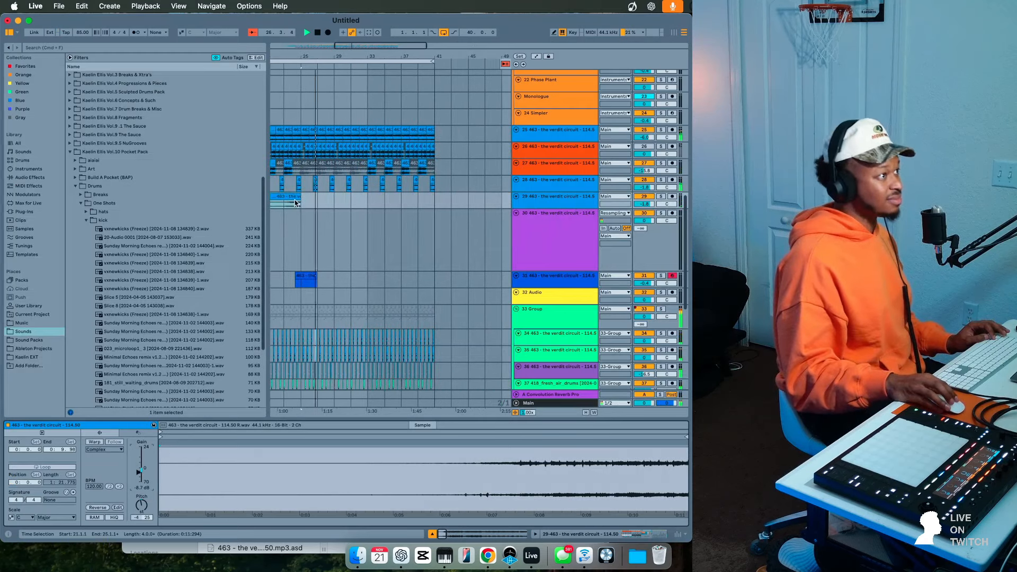
drag(290, 201, 422, 207)
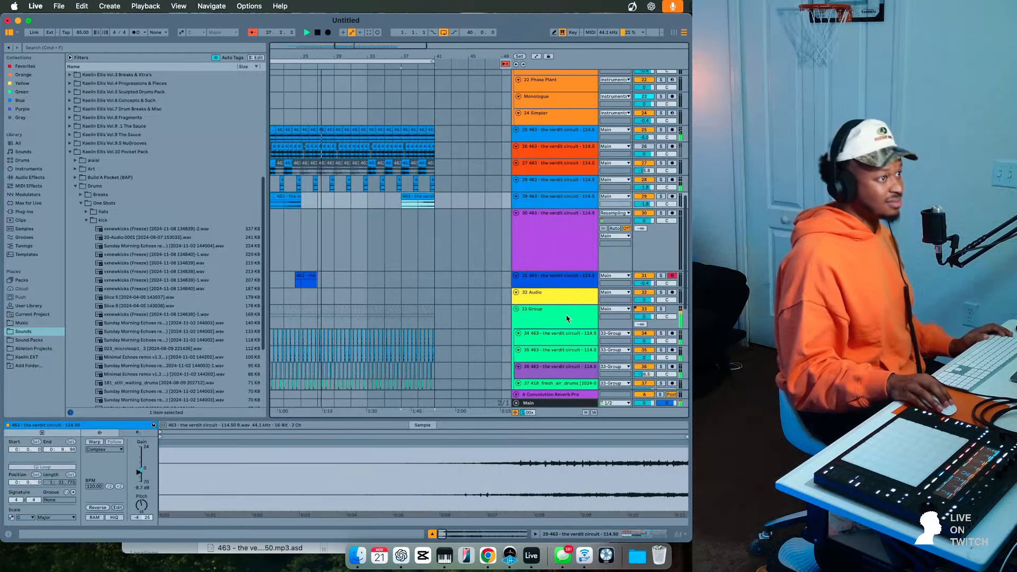
- Browse the audio effect presets with the device chain of drum group 33 open
click(501, 314)
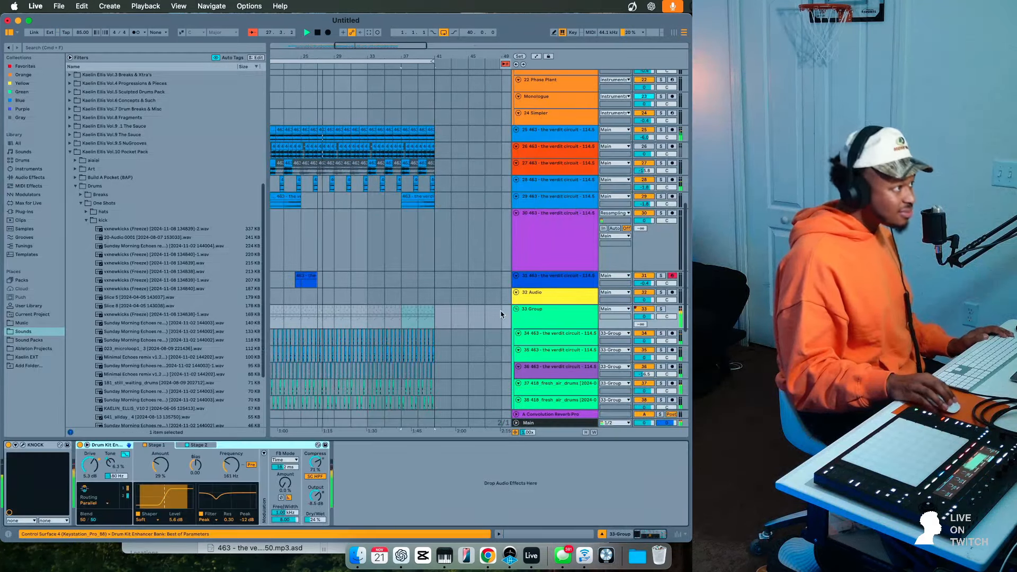
click(35, 178)
scroll(114, 320, down, 5)
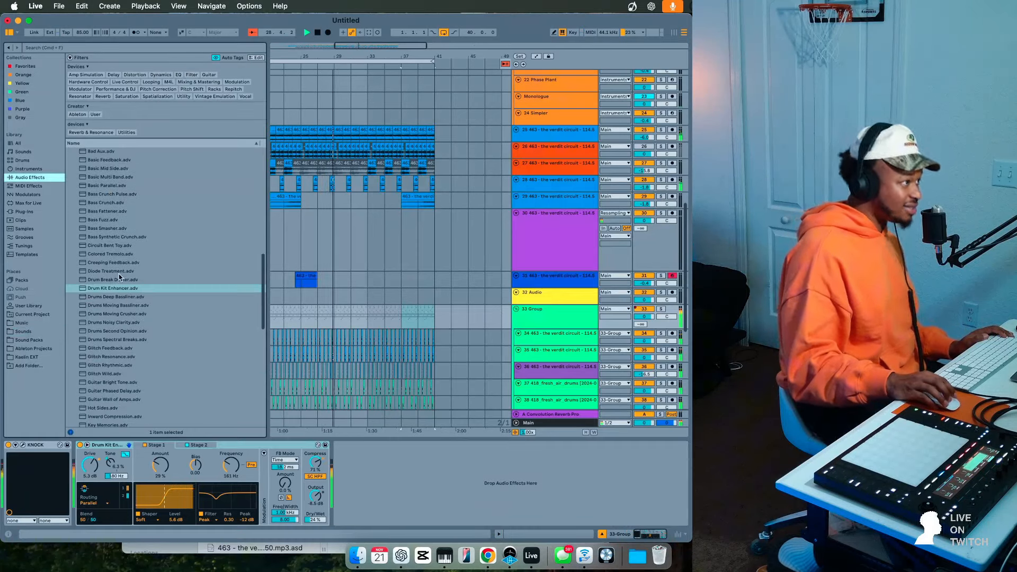
click(374, 484)
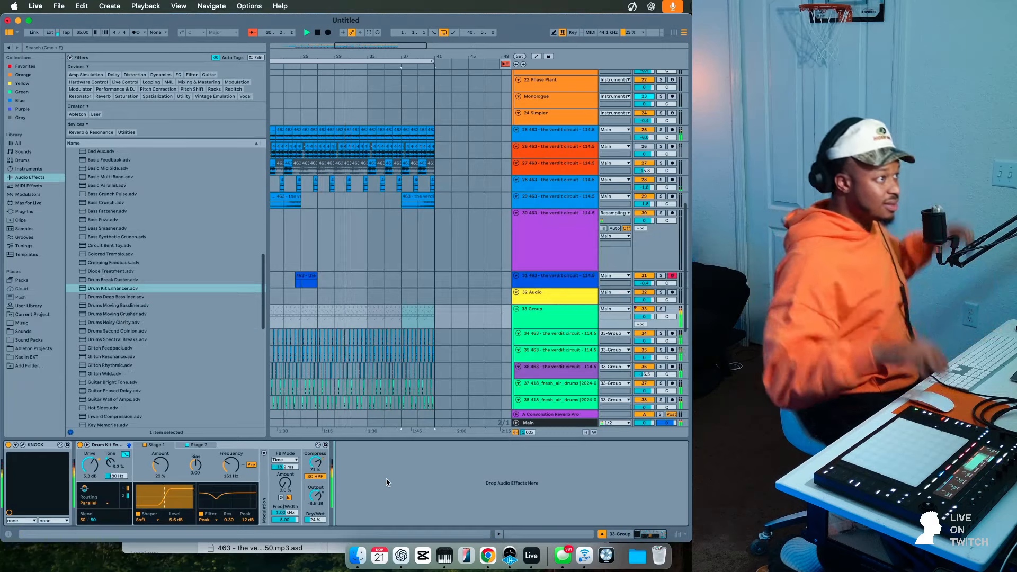
scroll(338, 274, up, 2)
scroll(337, 274, left, 6)
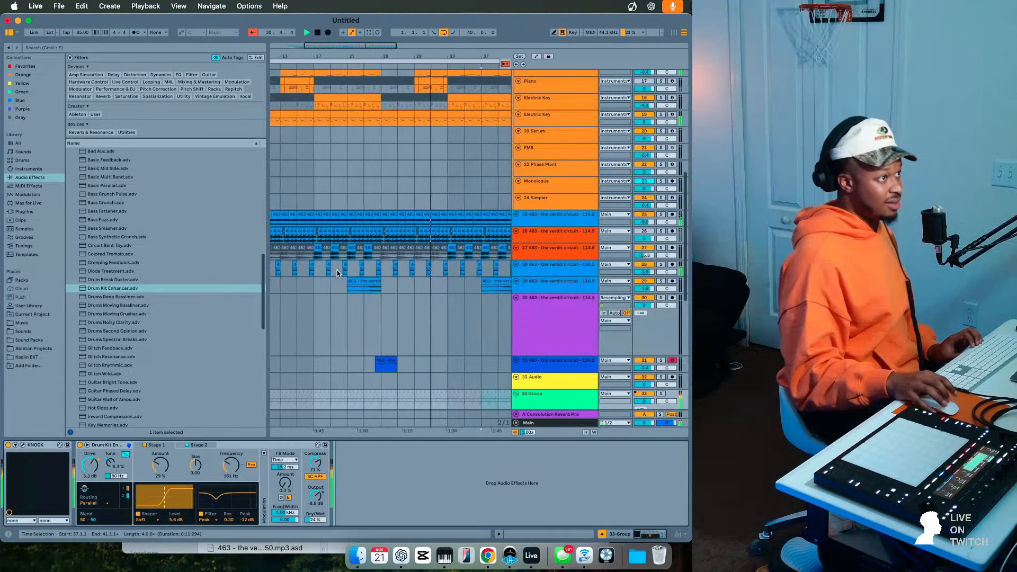
- Search the sound packs for "tamb"
click(40, 349)
click(37, 340)
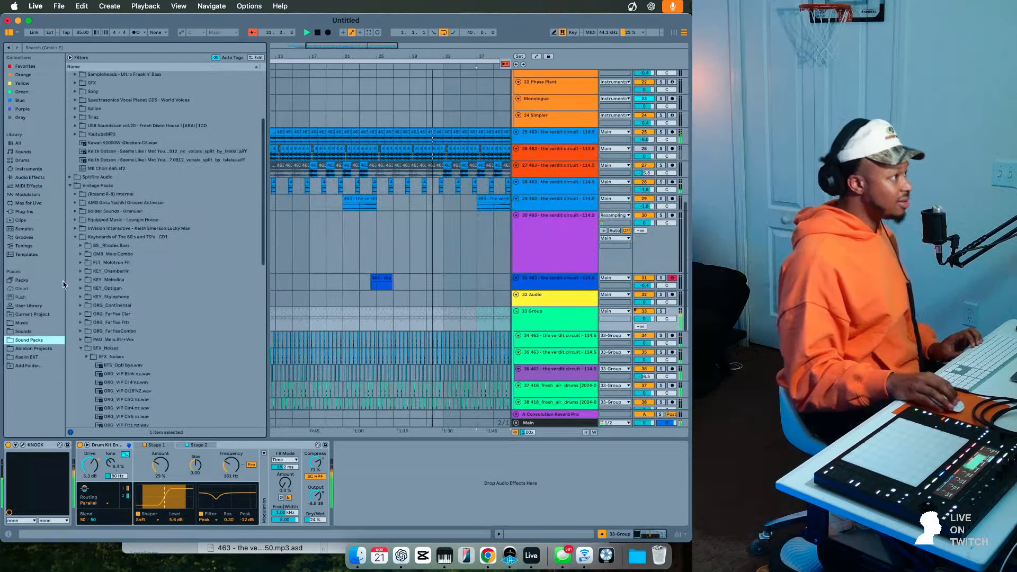
click(89, 49)
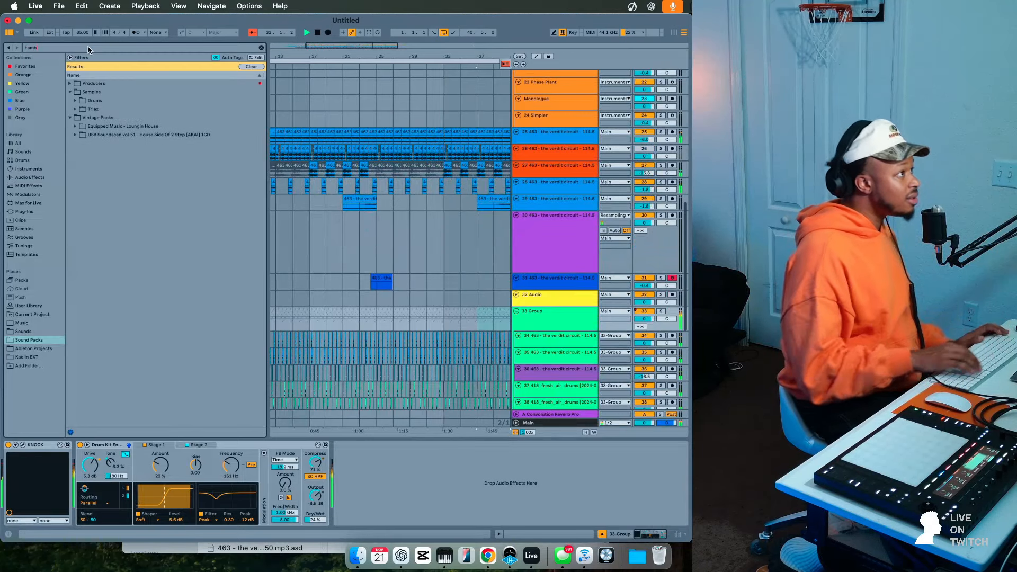
- Audition the first tambourine samples in the Equipped Music - Loungin House pack
click(162, 128)
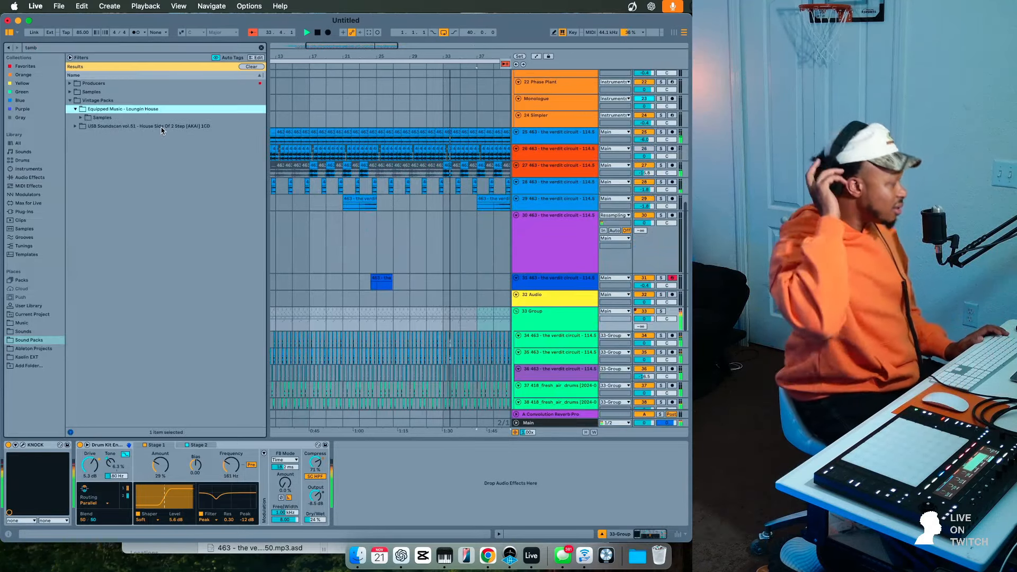
key(Down)
key(Right)
key(Down)
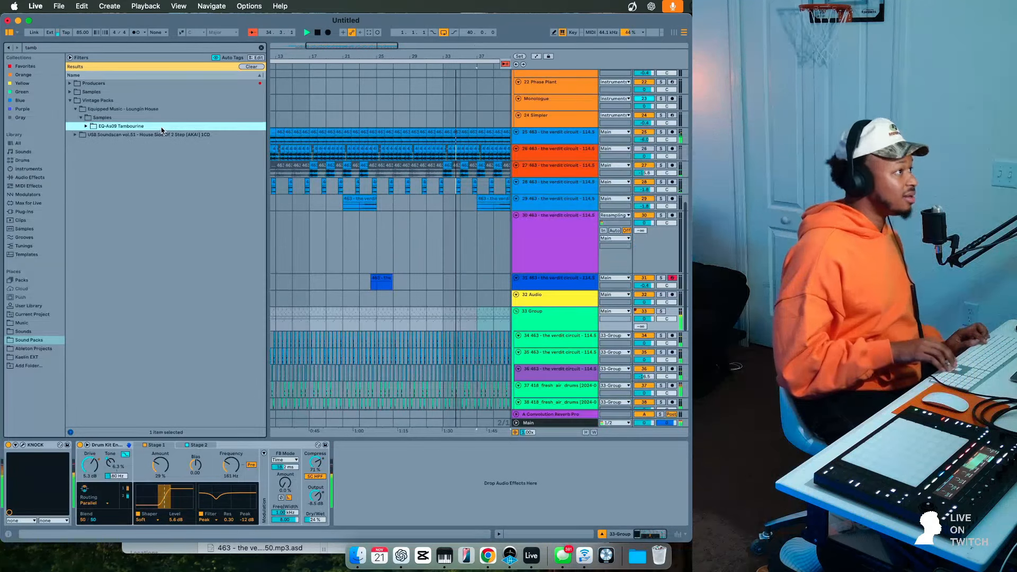
key(Right)
key(Down)
key(Down)
key(Down)
key(Down)
key(Down)
key(Down)
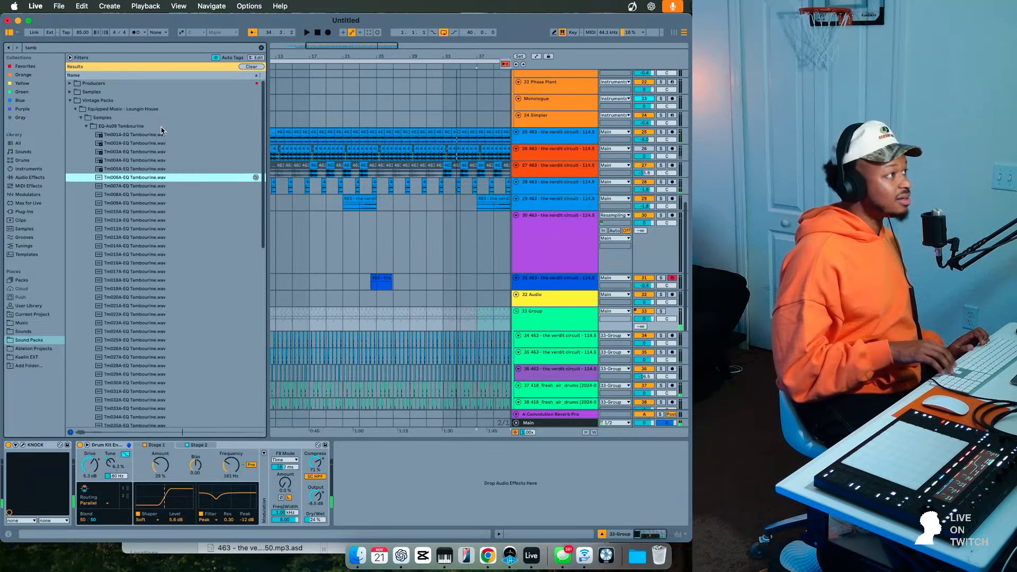
- Audition the TAMB1 and TAMB2 samples in the 12-PERCS+FX folder of the USB Soundscan vol.51 pack
key(Left)
key(Left)
key(Down)
key(Right)
key(Down)
key(Right)
key(Down)
key(Right)
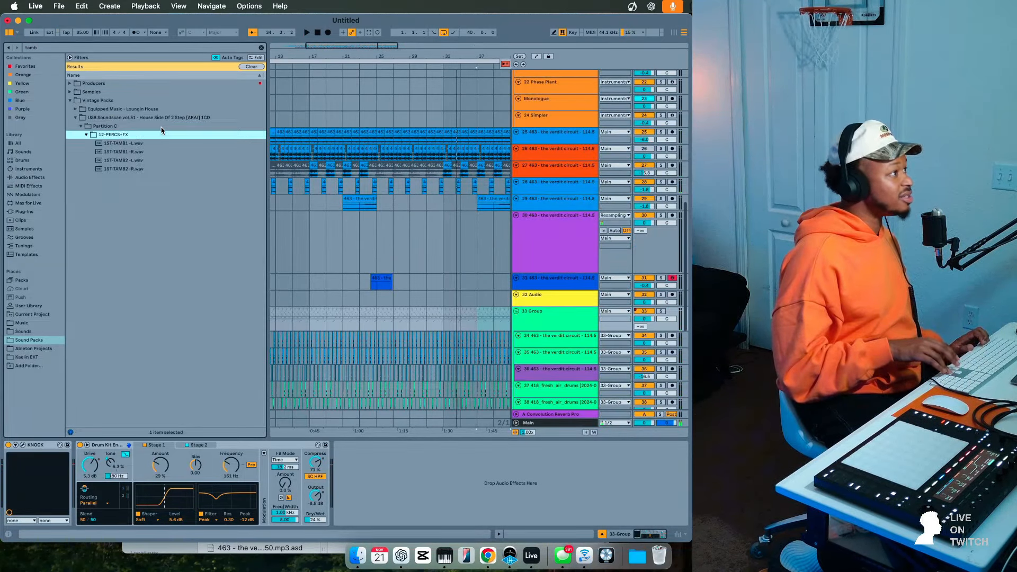
key(Down)
key(Down)
key(Down)
key(Down)
key(Left)
key(Left)
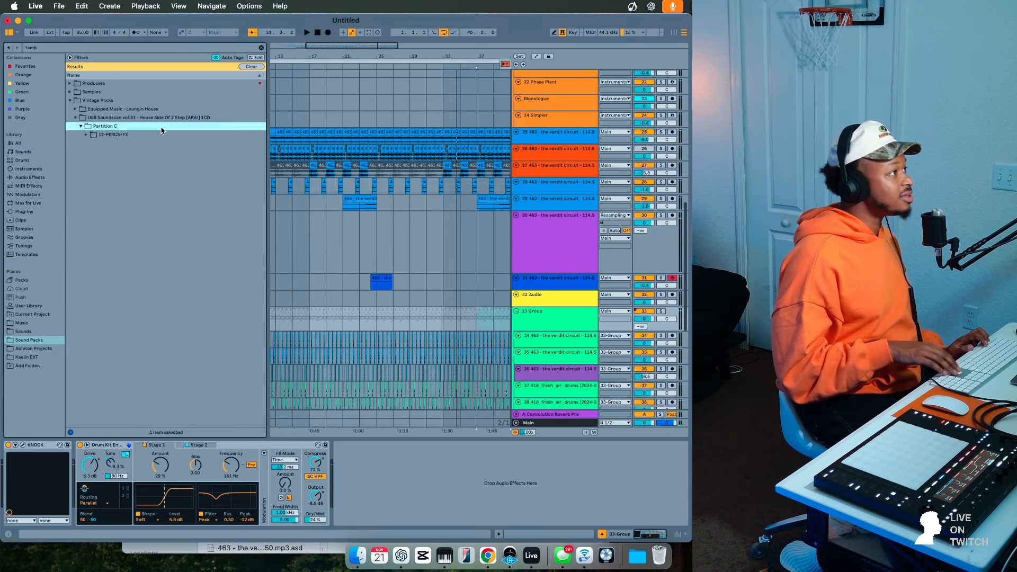
- Return to the EQ-As09 Tambourine folder in the Equipped Music - Loungin House pack
key(Up)
key(Up)
key(Up)
key(Right)
key(Down)
key(Down)
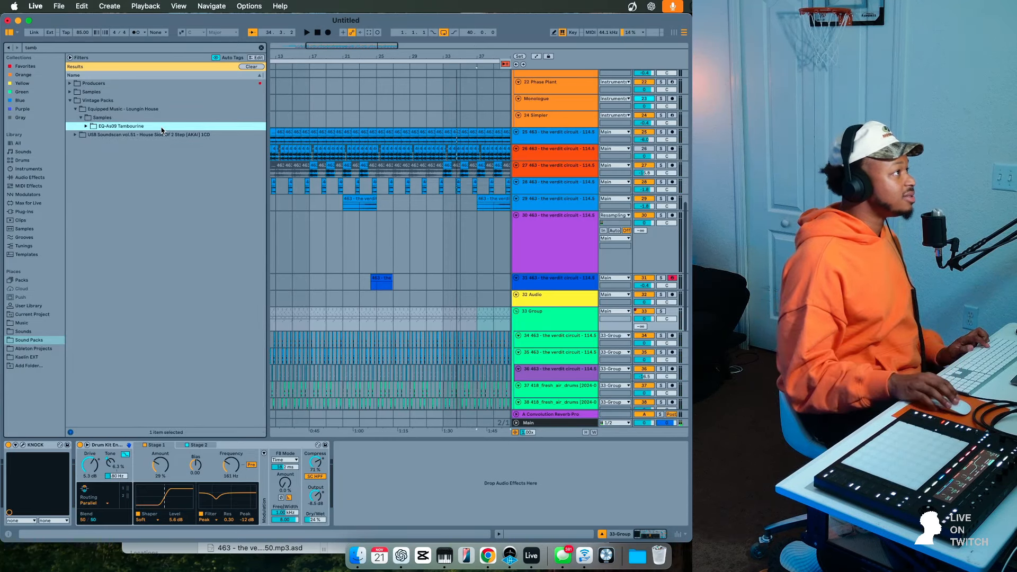
- Search the sound packs for "house" and select the Loops folder of the Equipped Music - Loungin House pack
key(super+f)
text(h)
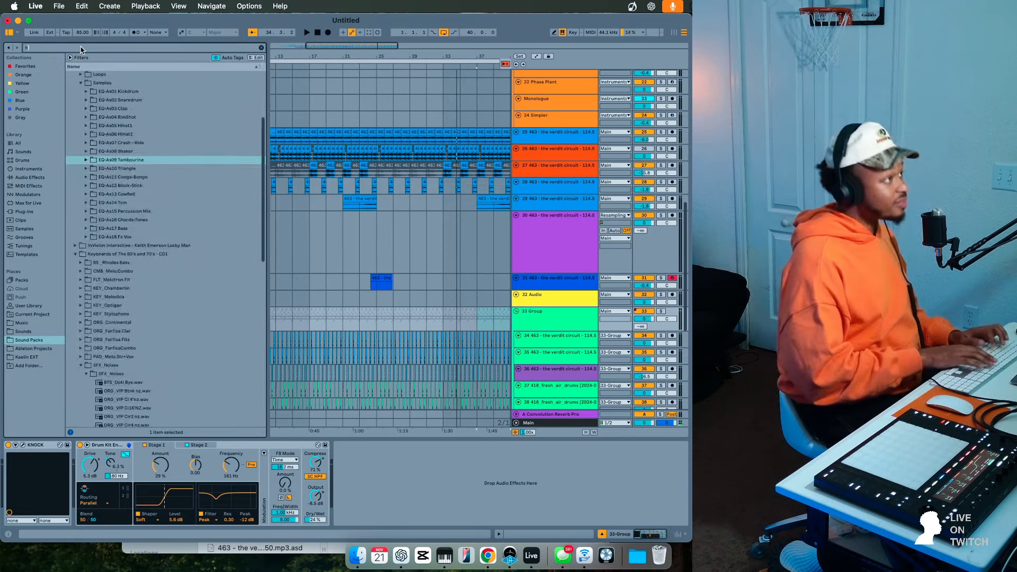
text(ouse)
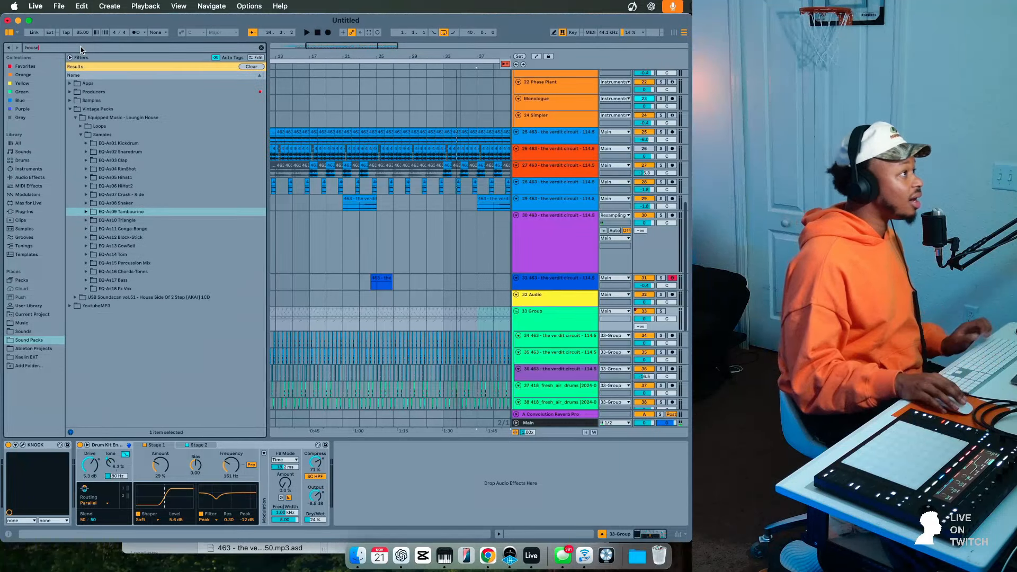
click(141, 127)
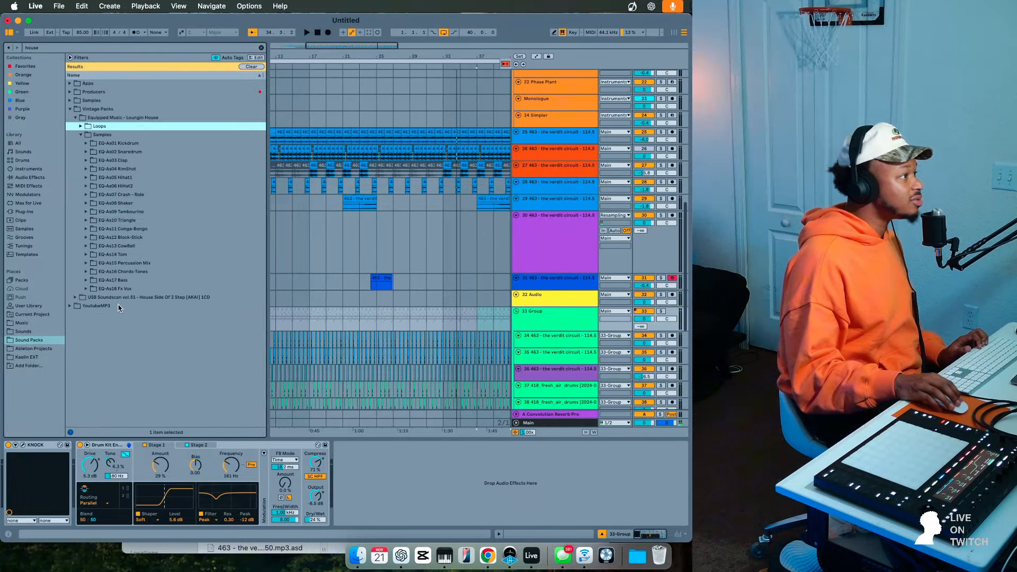
- Start playing the beat and locate the E Lab-XTc Files of House folder inside the dnb folder under Producers
click(297, 267)
key(space)
click(98, 100)
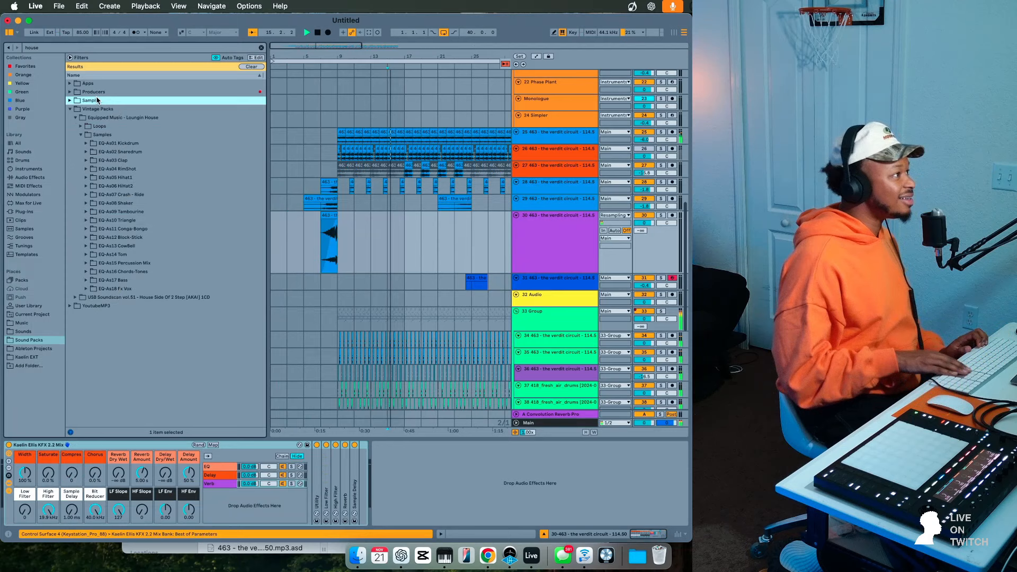
key(Up)
key(Right)
key(Down)
key(Down)
key(Down)
key(Down)
key(Right)
key(Down)
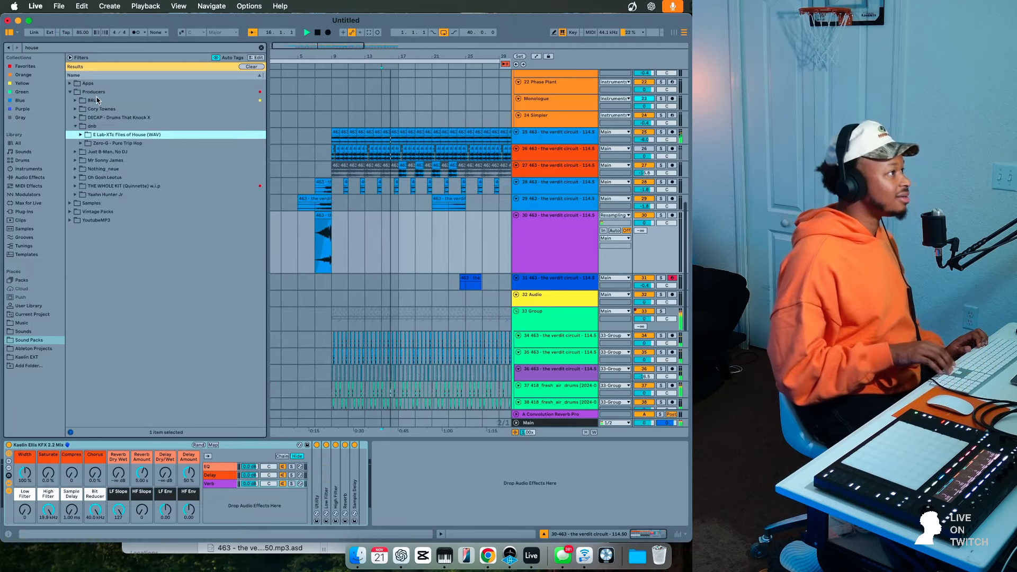
- Open the XTcFiles of House Perc Loops folder and audition its first few loops
key(Right)
key(Down)
key(Down)
key(Down)
key(Down)
key(Right)
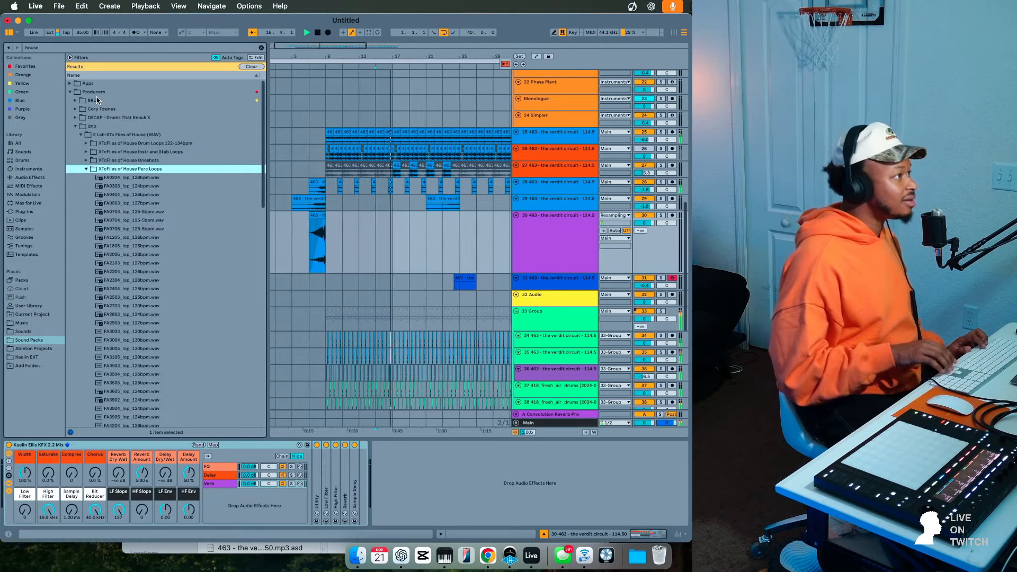
key(Down)
key(Down)
key(Down)
key(Down)
key(Up)
key(Up)
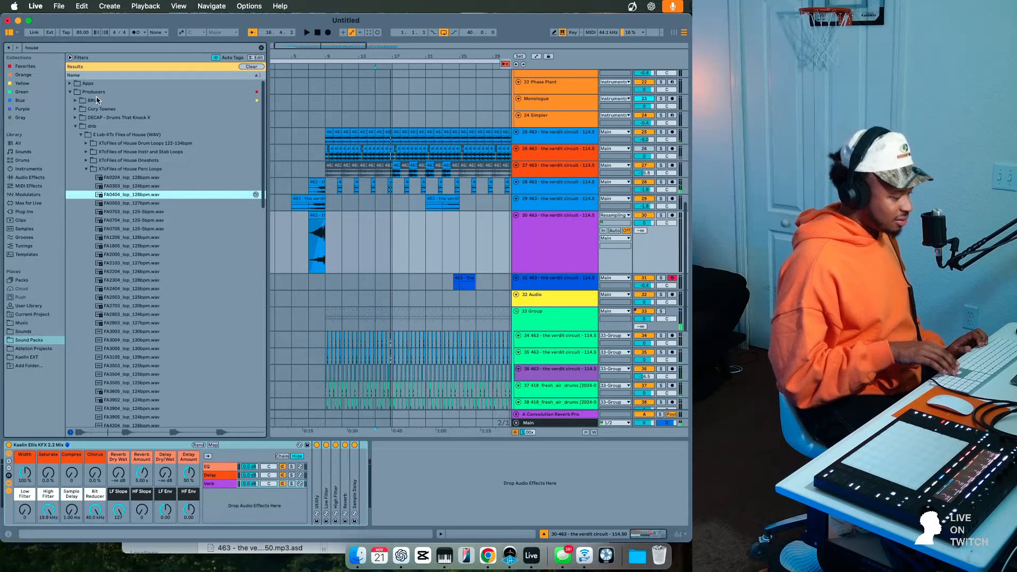
- Audition the percussion loops one after another from FA0404 down to FA3506
key(Down)
key(Down)
key(Down)
key(Down)
key(Down)
key(Down)
key(Down)
key(Down)
key(Down)
key(Down)
key(Down)
key(Down)
key(Down)
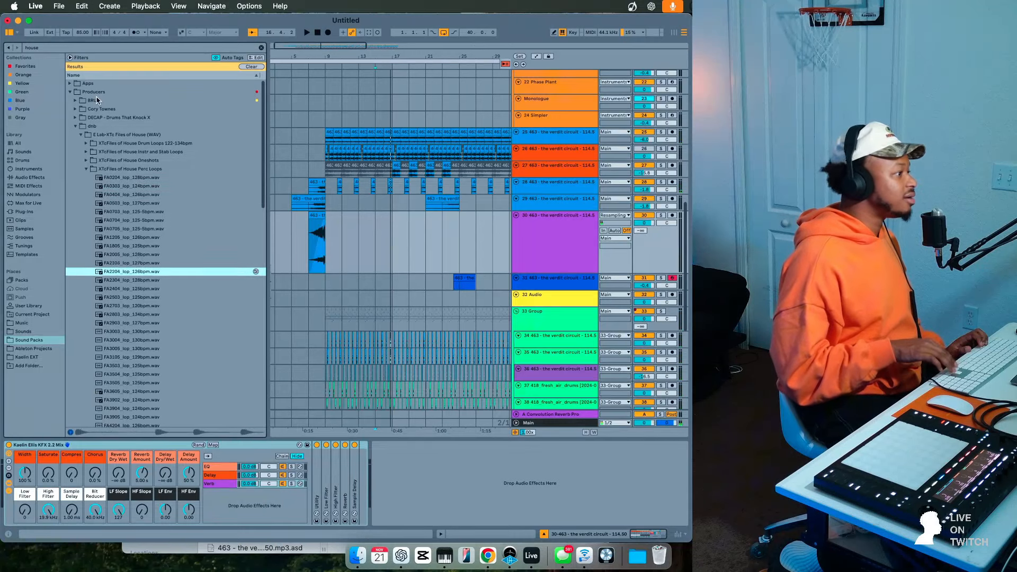
key(Down)
key(Down)
key(Down)
key(Down)
key(Down)
key(Down)
key(Down)
key(Down)
key(Down)
key(Down)
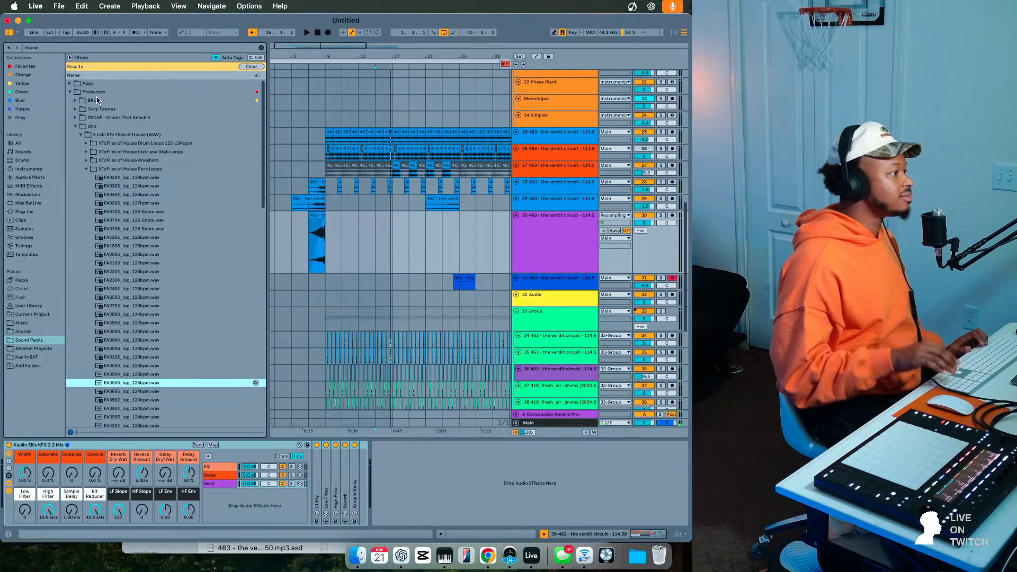
- Audition percussion loops from FA8502 onward and place FA9009_lop_126bpm on audio track 32 at bar 9
scroll(97, 100, down, 10)
click(137, 268)
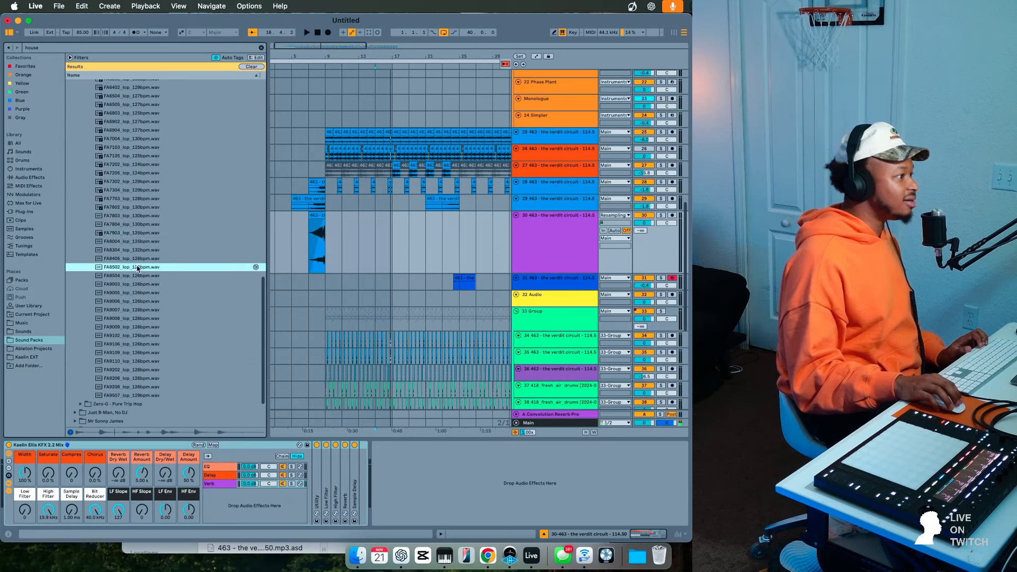
key(Down)
key(Down)
key(Down)
key(Down)
click(133, 330)
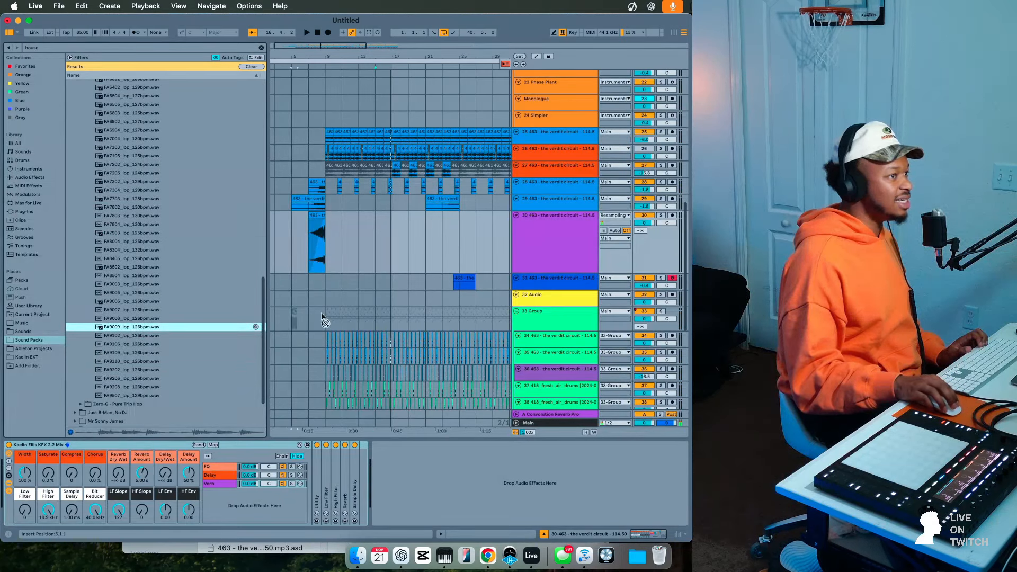
mouse_move(322, 317)
mouse_down()
mouse_move(343, 312)
mouse_move(327, 298)
mouse_up()
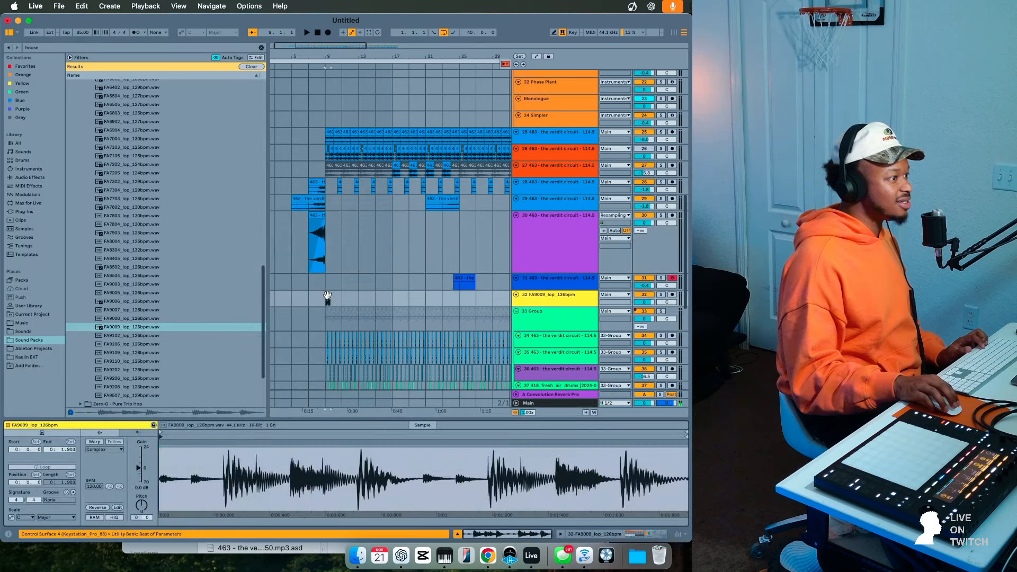
- Turn on warping for the FA9009 clip and loop its quiet opening section before the first loud hit
click(101, 443)
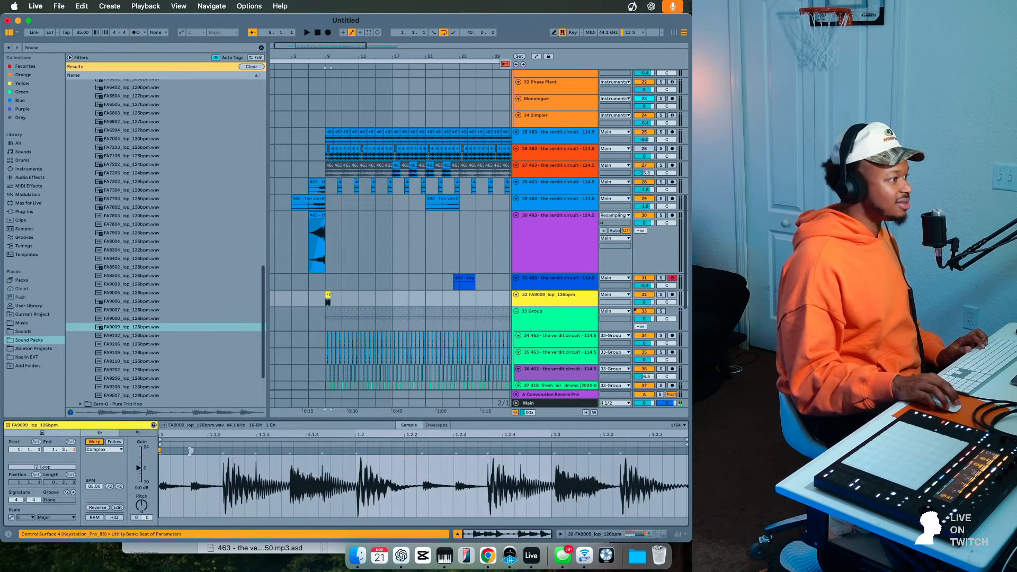
mouse_move(192, 451)
mouse_down()
mouse_move(257, 454)
mouse_move(161, 485)
mouse_up()
right_click(183, 484)
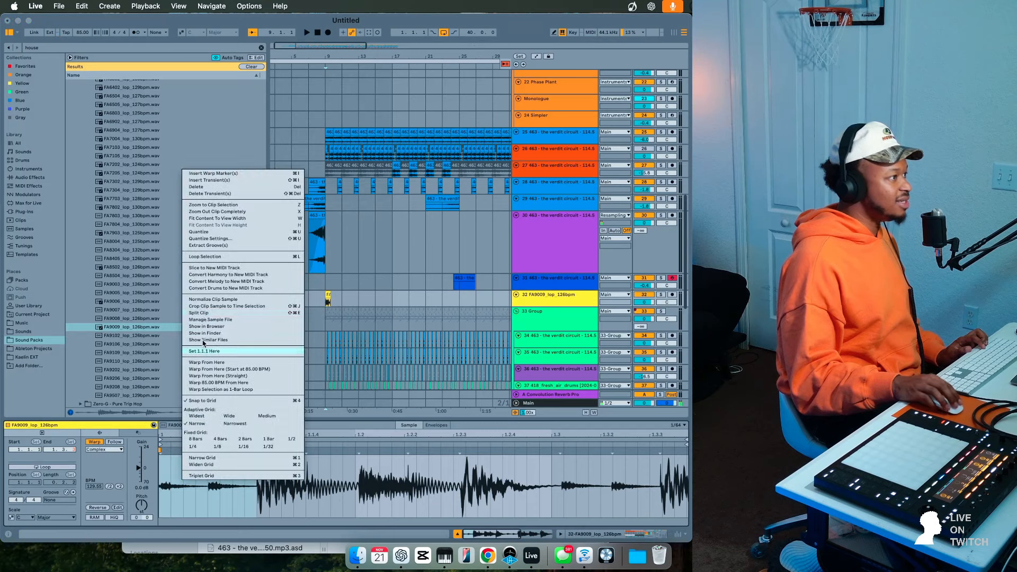
click(210, 257)
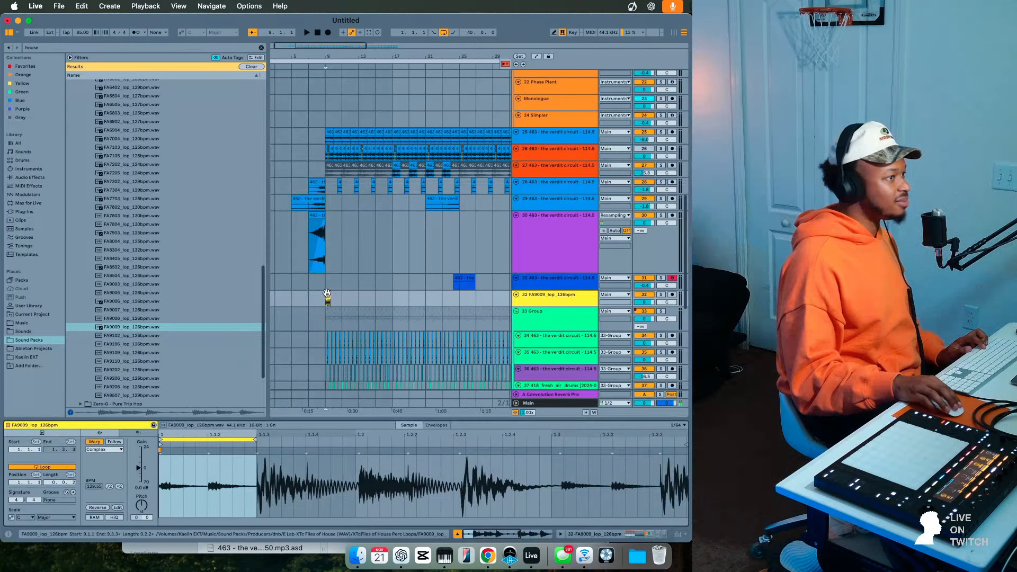
- Move the FA9009 track into the green drum group and set its Sample Delay to 43.7 ms
scroll(339, 299, left, 2)
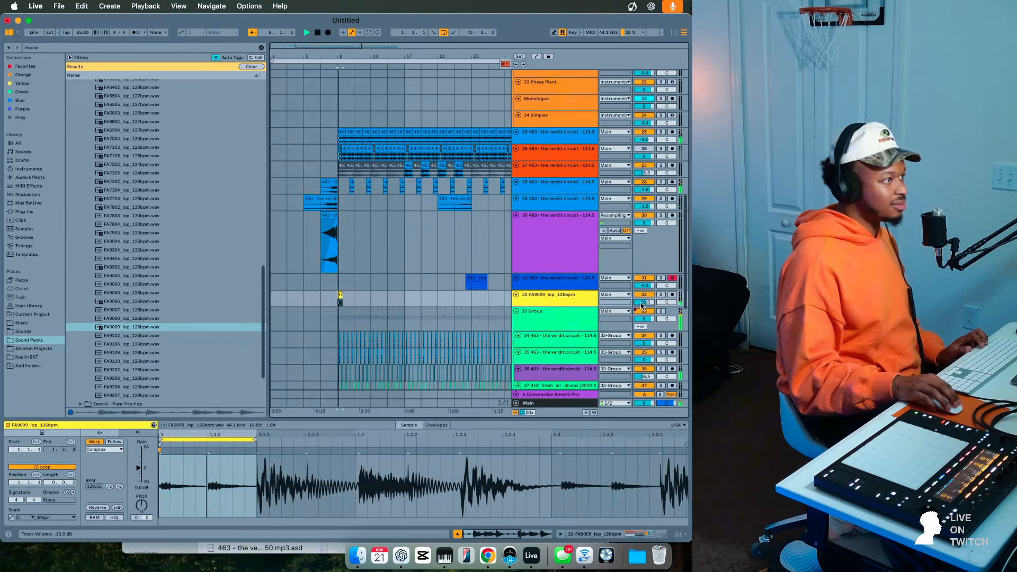
click(592, 299)
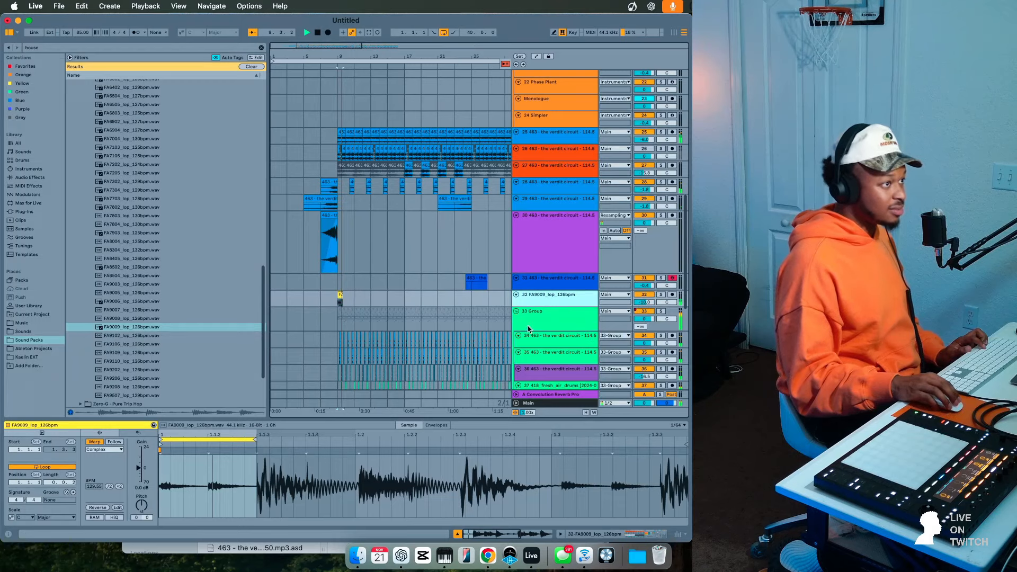
drag(528, 328, 530, 333)
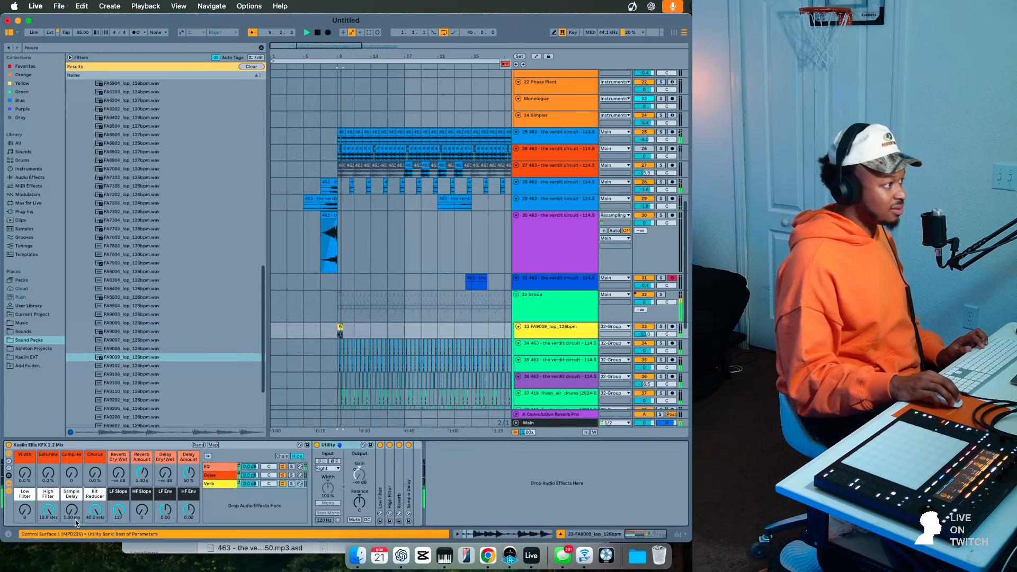
drag(72, 510, 71, 498)
key(space)
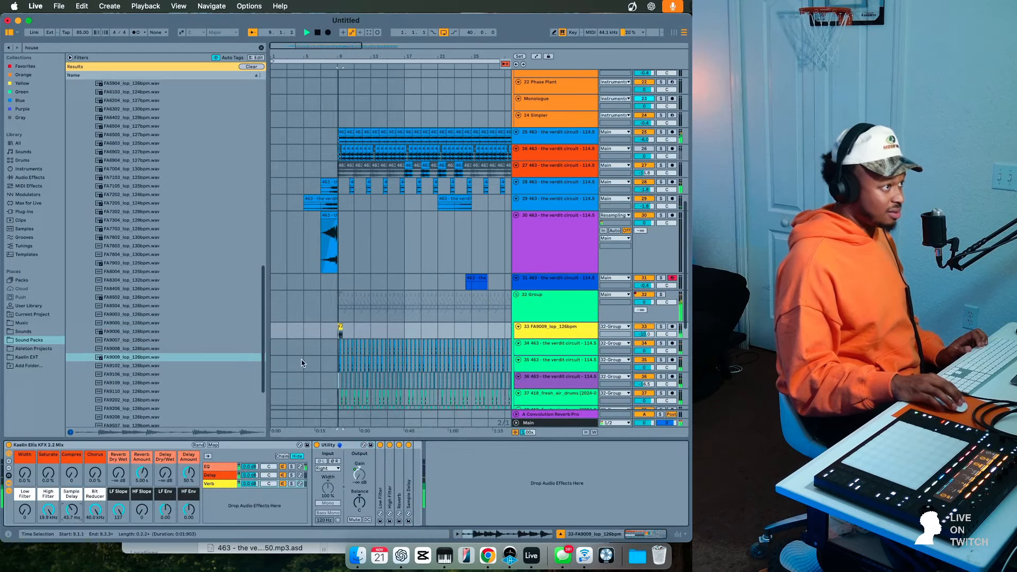
- Extend the looped FA9009 clip to about bar 44 and trim its start to bar 17
drag(340, 327, 486, 331)
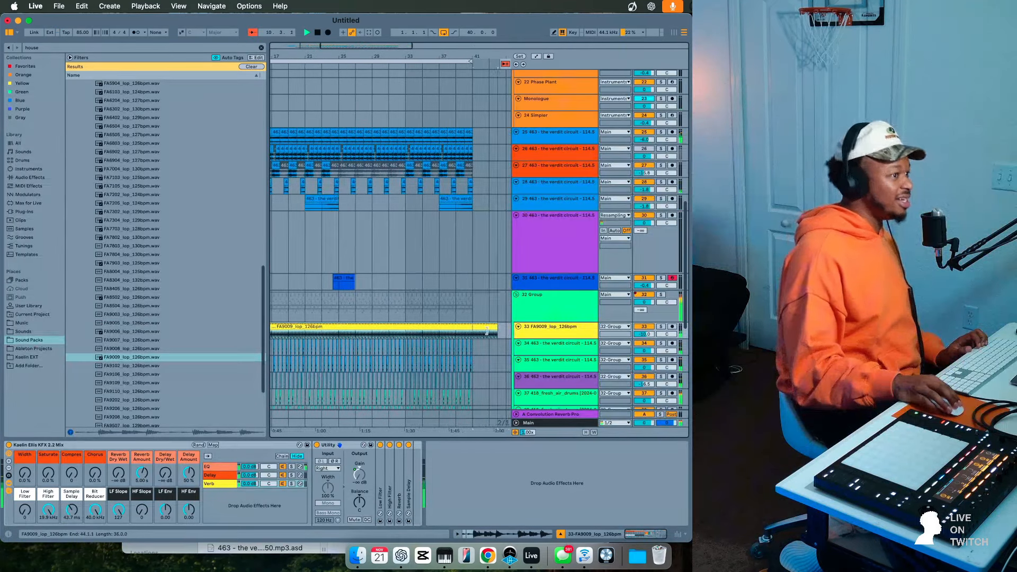
scroll(414, 329, left, 5)
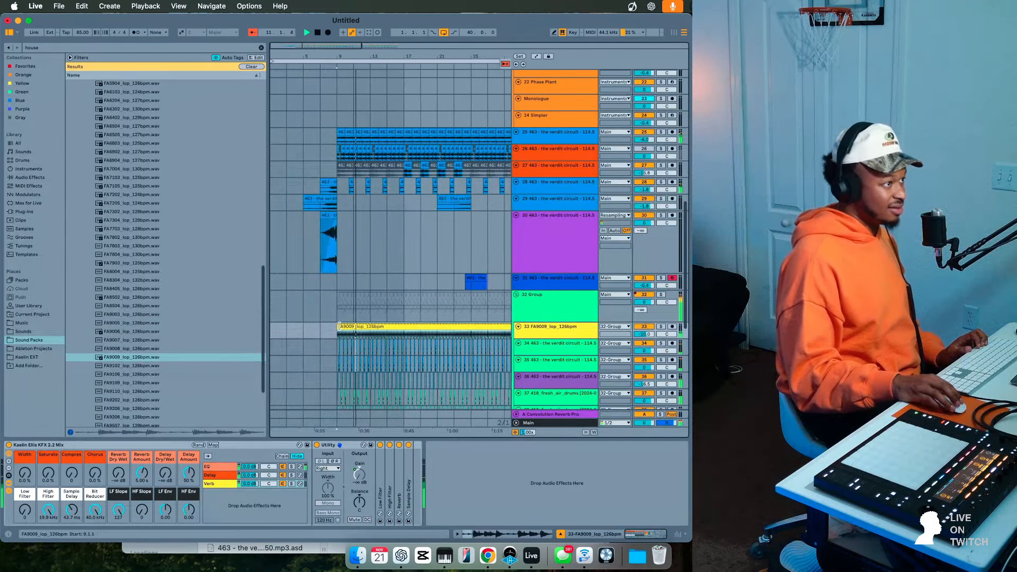
drag(394, 323, 402, 325)
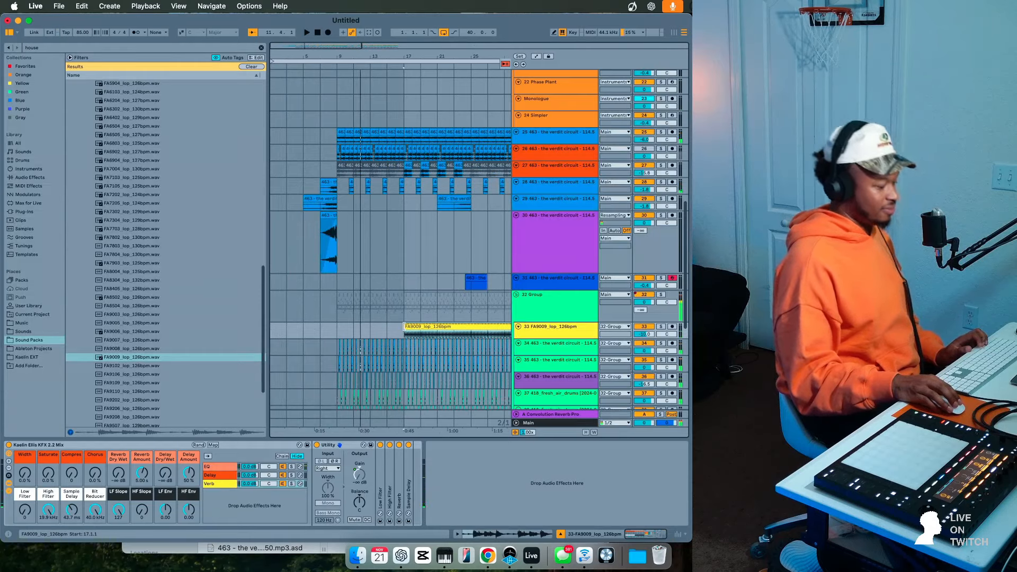
- Play the beat from bar 17 and lower the FA9009 track's volume to about -15.4 dB
key(space)
scroll(405, 327, right, 2)
drag(644, 334, 644, 350)
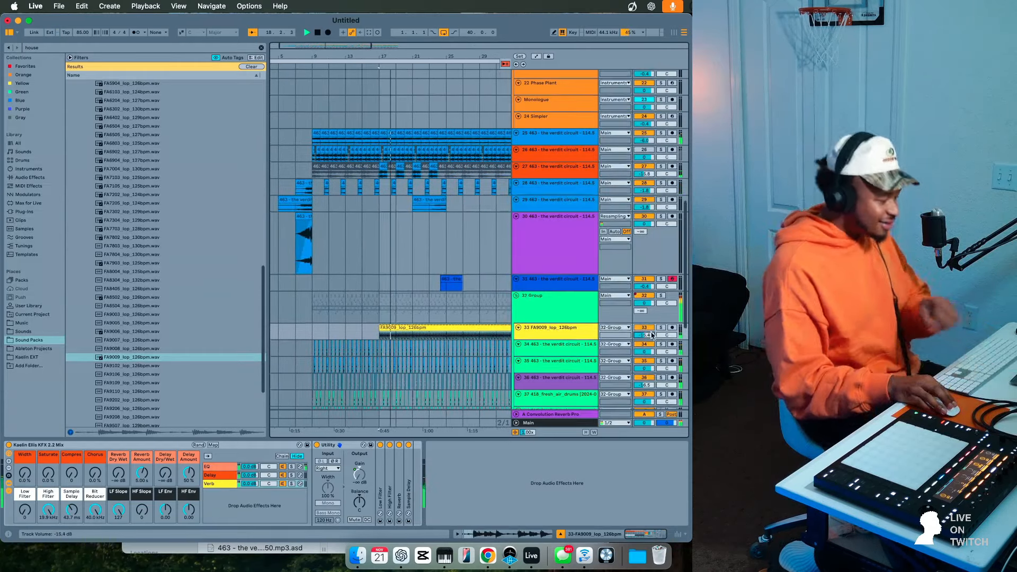
click(424, 324)
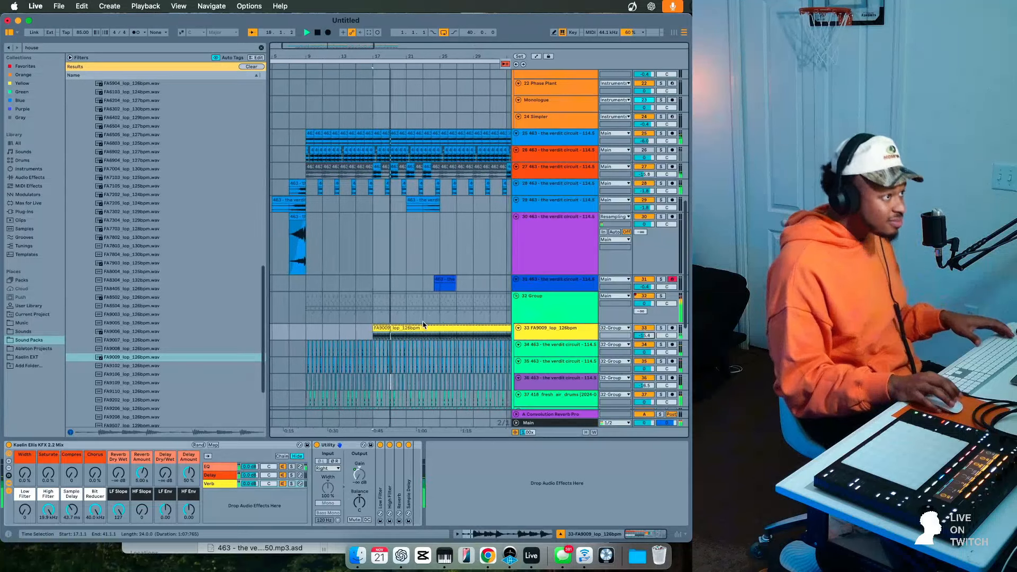
- Select bars 25 to 33 of the FA9009 clip, then view the drum group folded and unfolded across the arrangement
scroll(423, 323, right, 3)
scroll(423, 321, down, 3)
drag(380, 282, 429, 283)
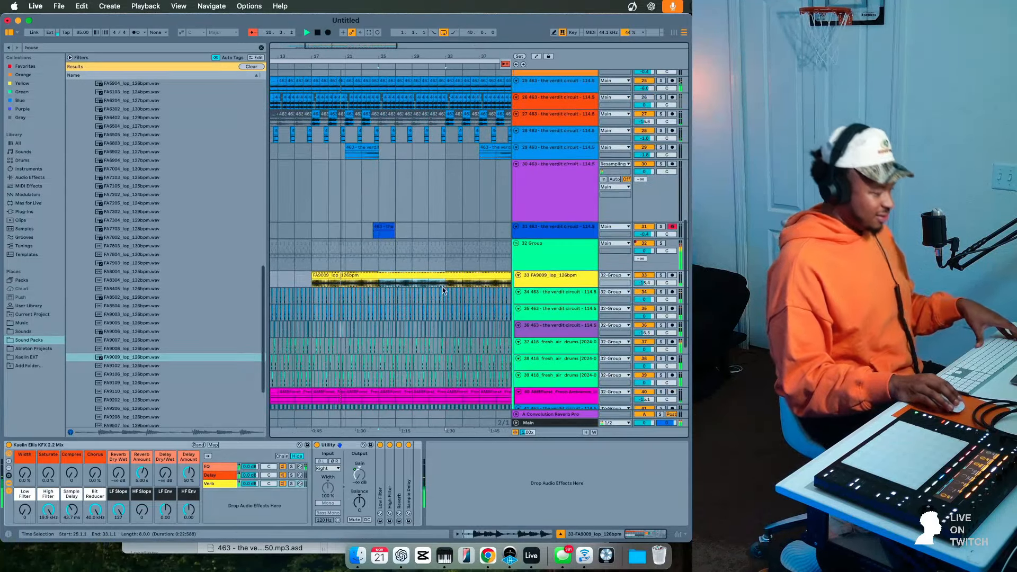
click(517, 244)
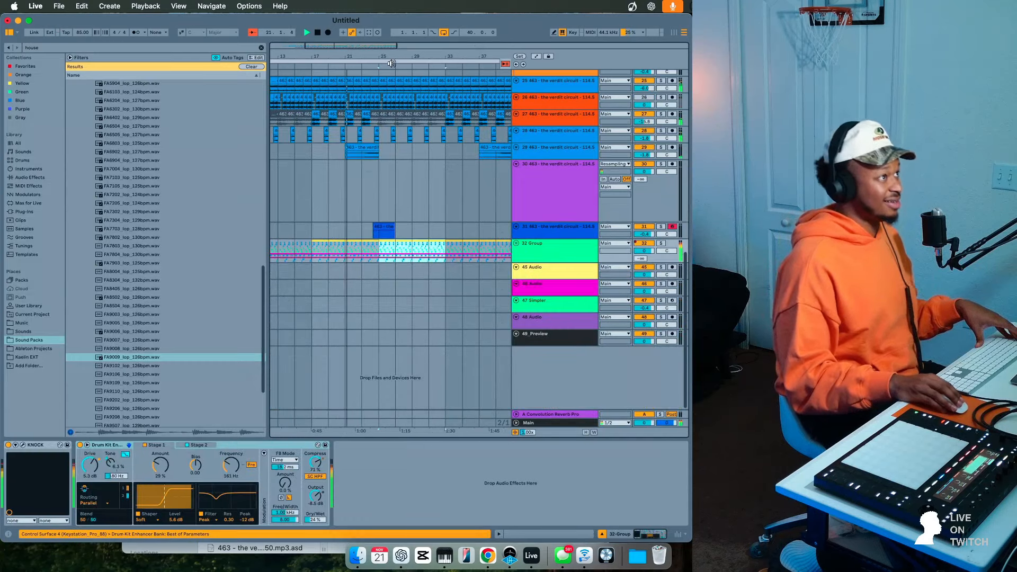
drag(391, 57, 394, 27)
click(516, 244)
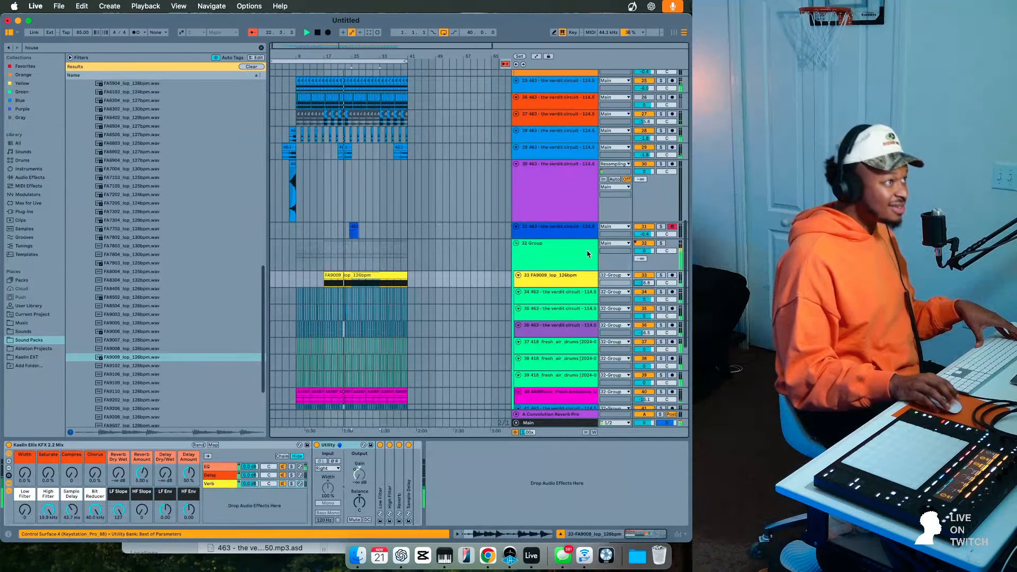
- Arm the Vocal Recording track and record a vocal take from about bar 23 over the playing beat
scroll(587, 254, up, 15)
click(672, 140)
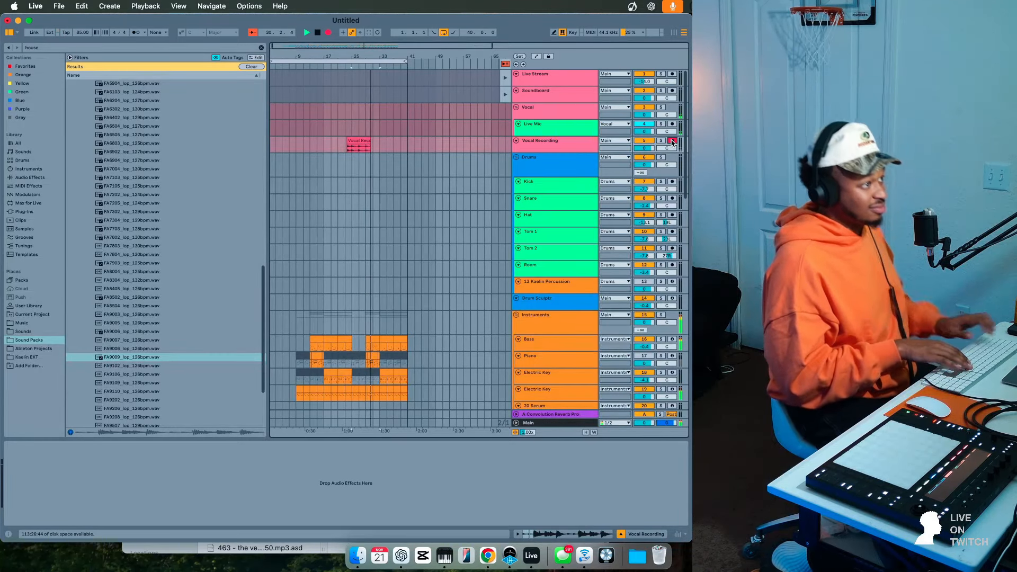
key(F9)
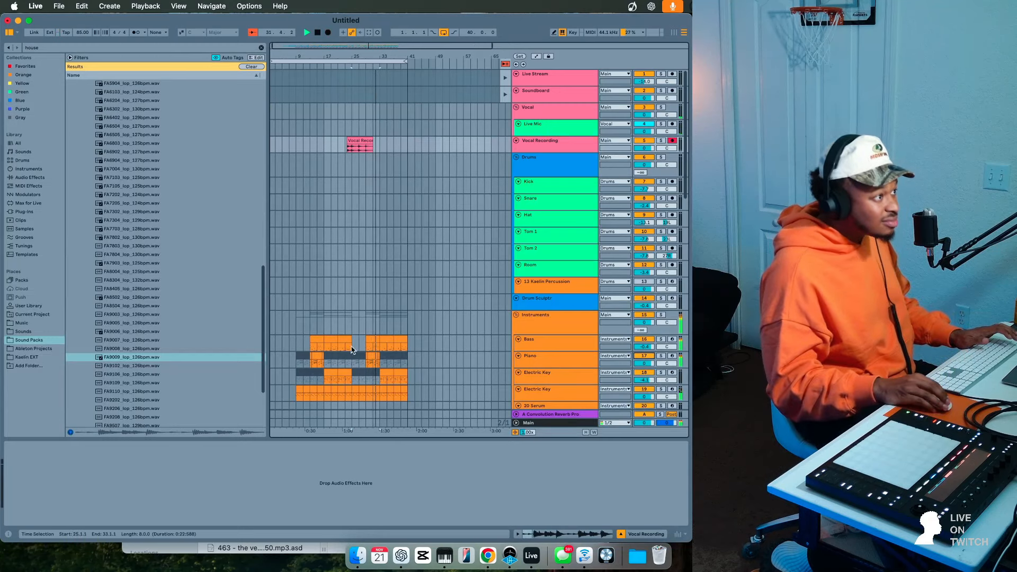
- Lower the volume of the Piano track in the Instruments group
drag(644, 363, 644, 370)
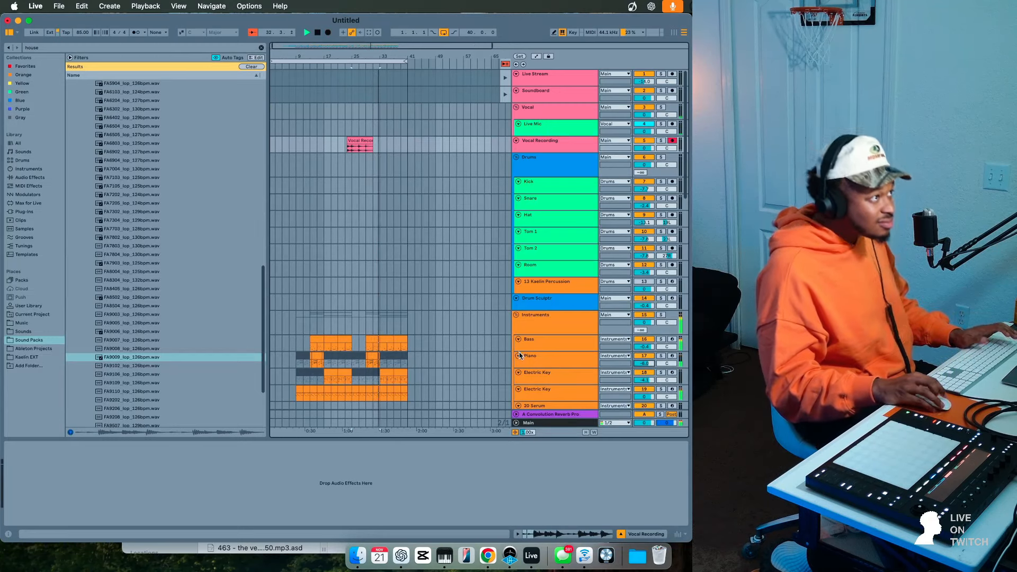
scroll(518, 352, down, 5)
scroll(477, 318, up, 5)
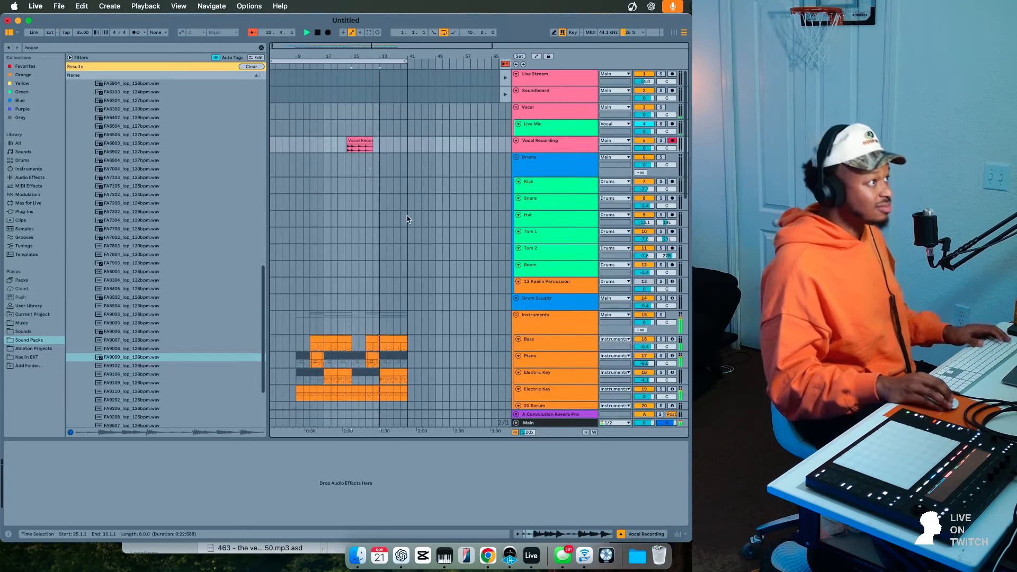
- Duplicate the eight-bar vocal recording section so that the copy starts at bar 31
click(377, 145)
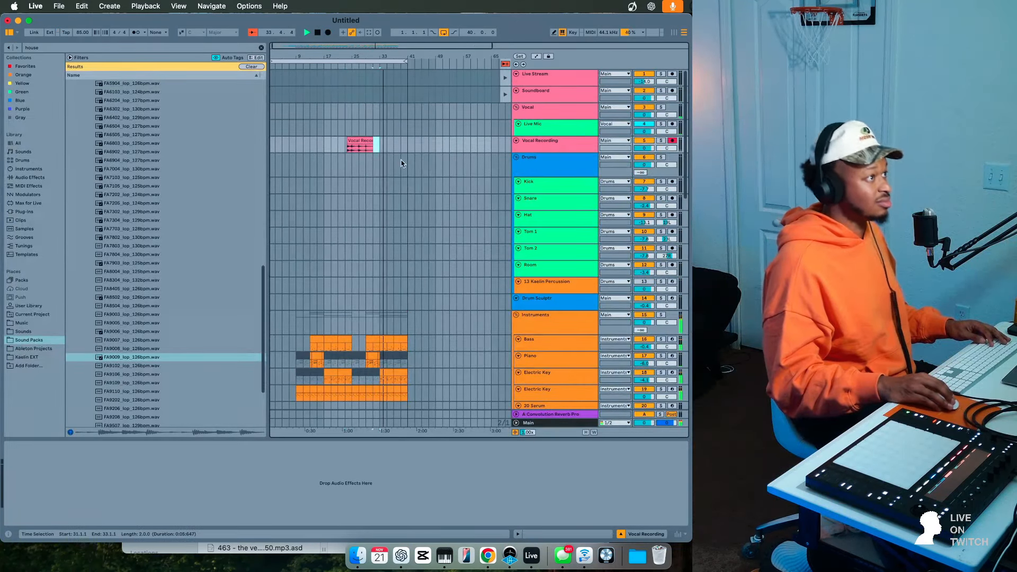
drag(372, 150, 350, 151)
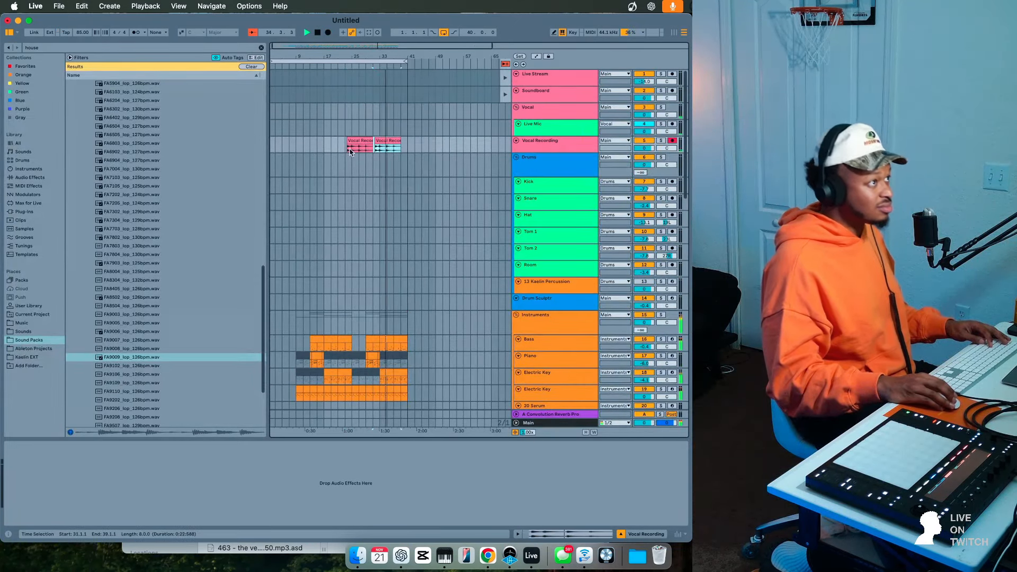
click(391, 141)
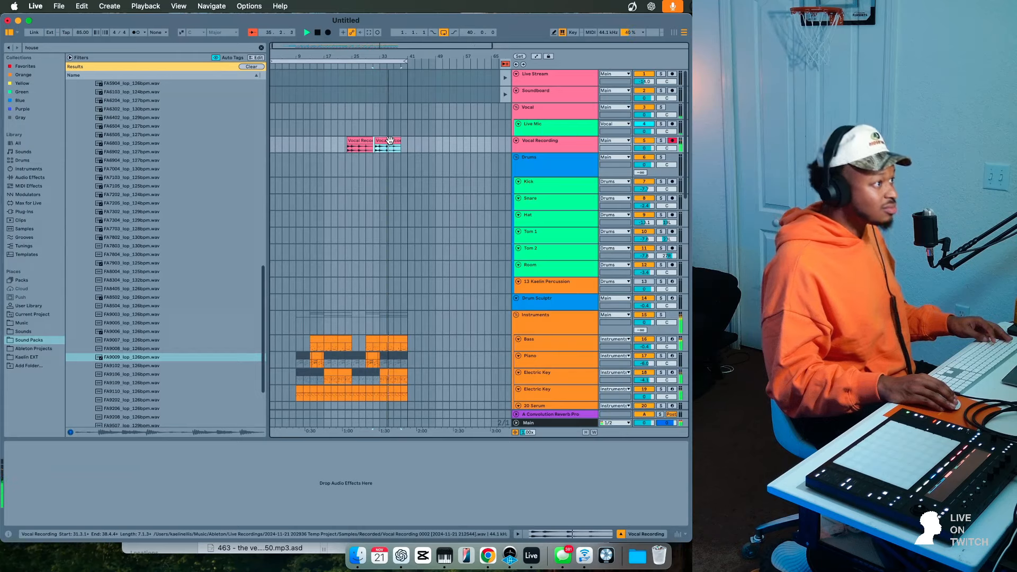
- Copy the eight-bar vocal recording clip to the beginning of the beat so that the copy starts at bar 7
drag(389, 141, 293, 145)
scroll(295, 149, down, 4)
scroll(294, 150, up, 4)
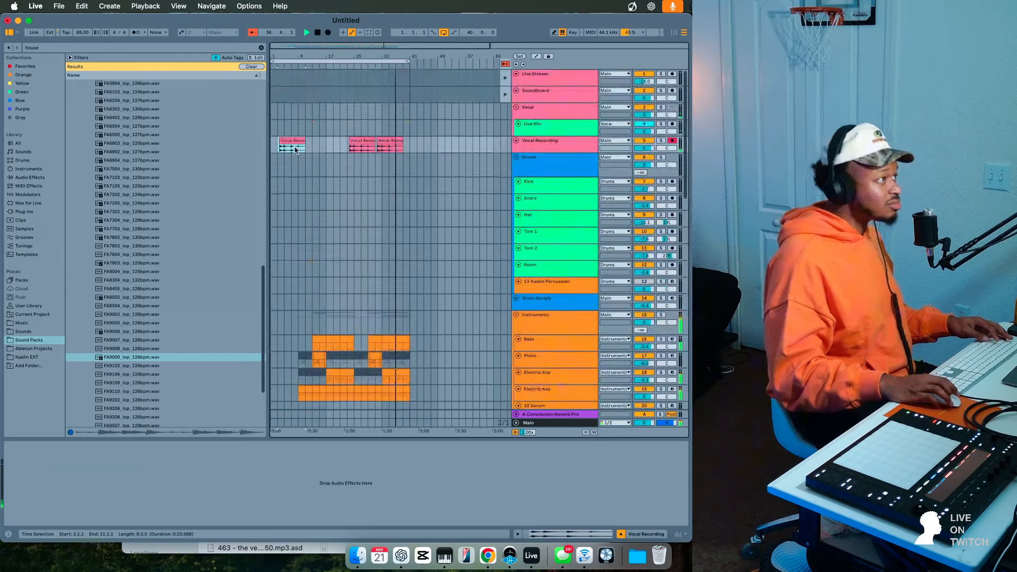
drag(294, 141, 309, 144)
- Play back the beat from the copied vocal clip and lower the Vocal Recording track's volume to -3.0 dB
key(space)
key(space)
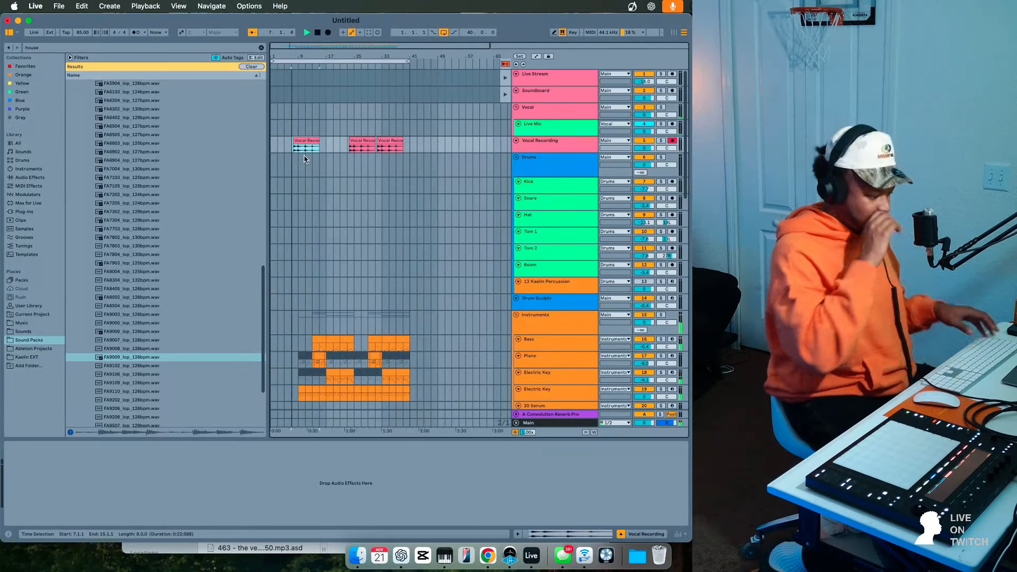
mouse_move(653, 149)
mouse_down()
mouse_move(654, 158)
mouse_move(644, 148)
mouse_up()
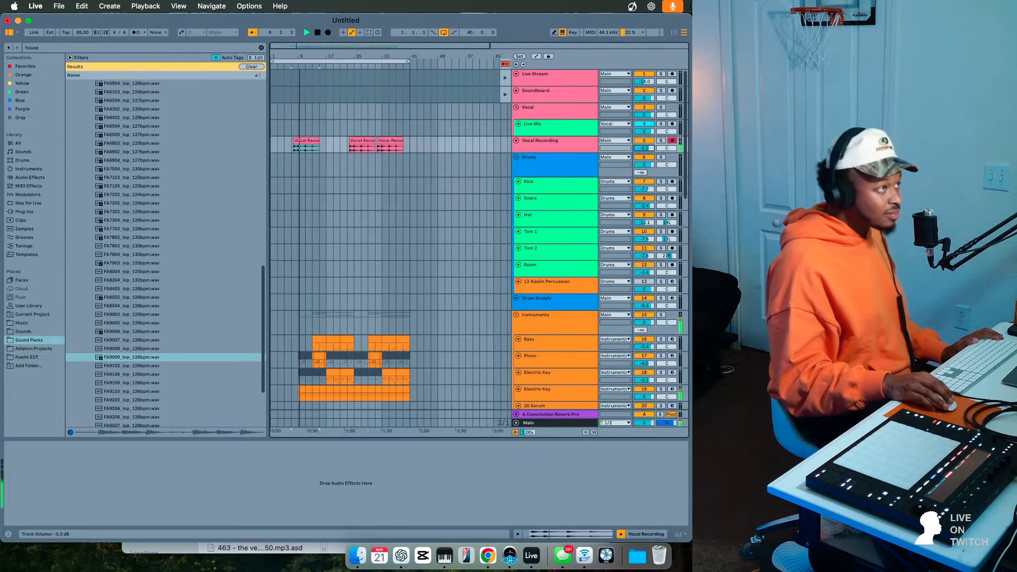
- Switch to the Session View and launch the Applause clip on the Soundboard track over the playing beat
scroll(415, 169, down, 15)
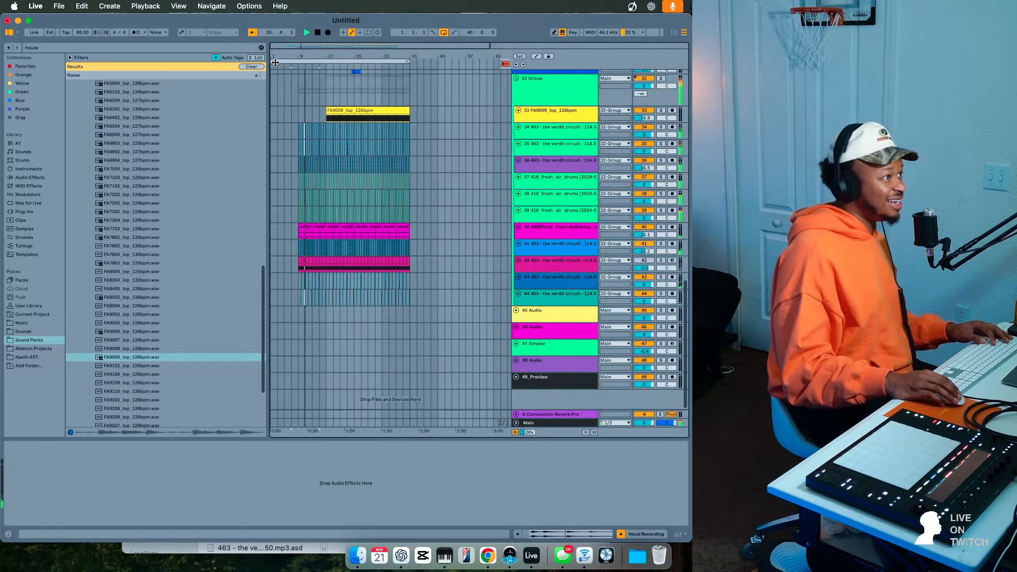
key(Tab)
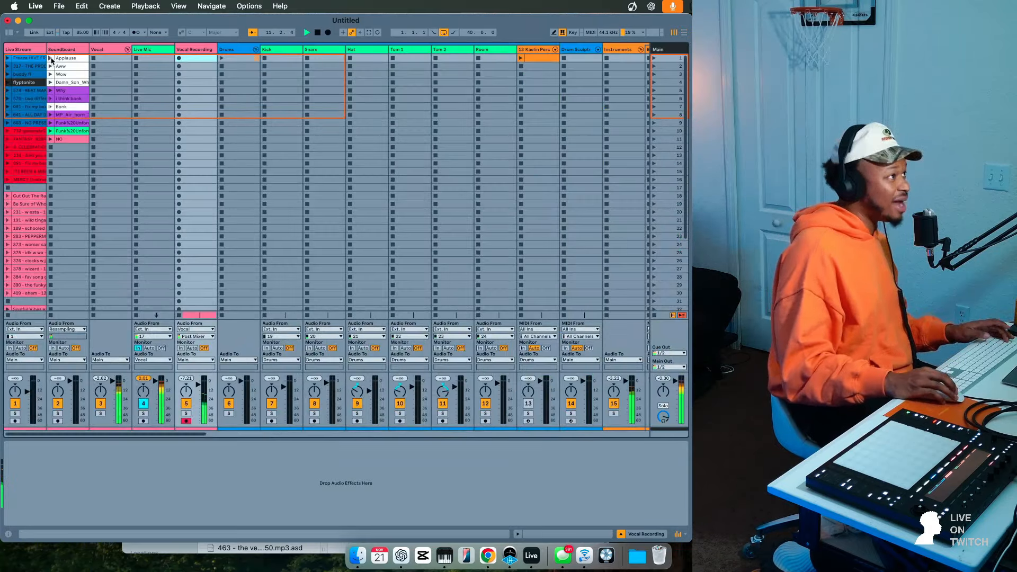
click(50, 58)
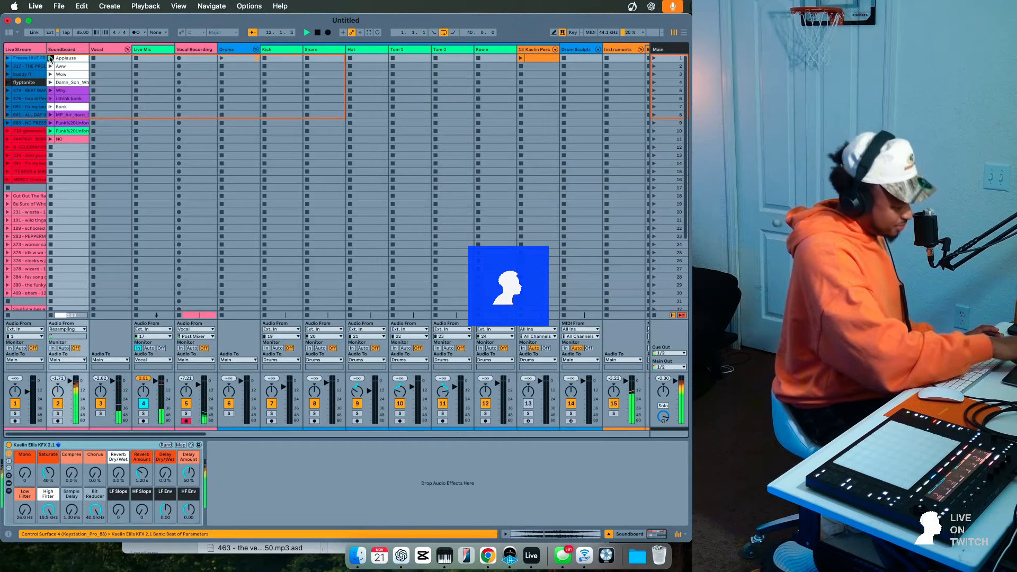